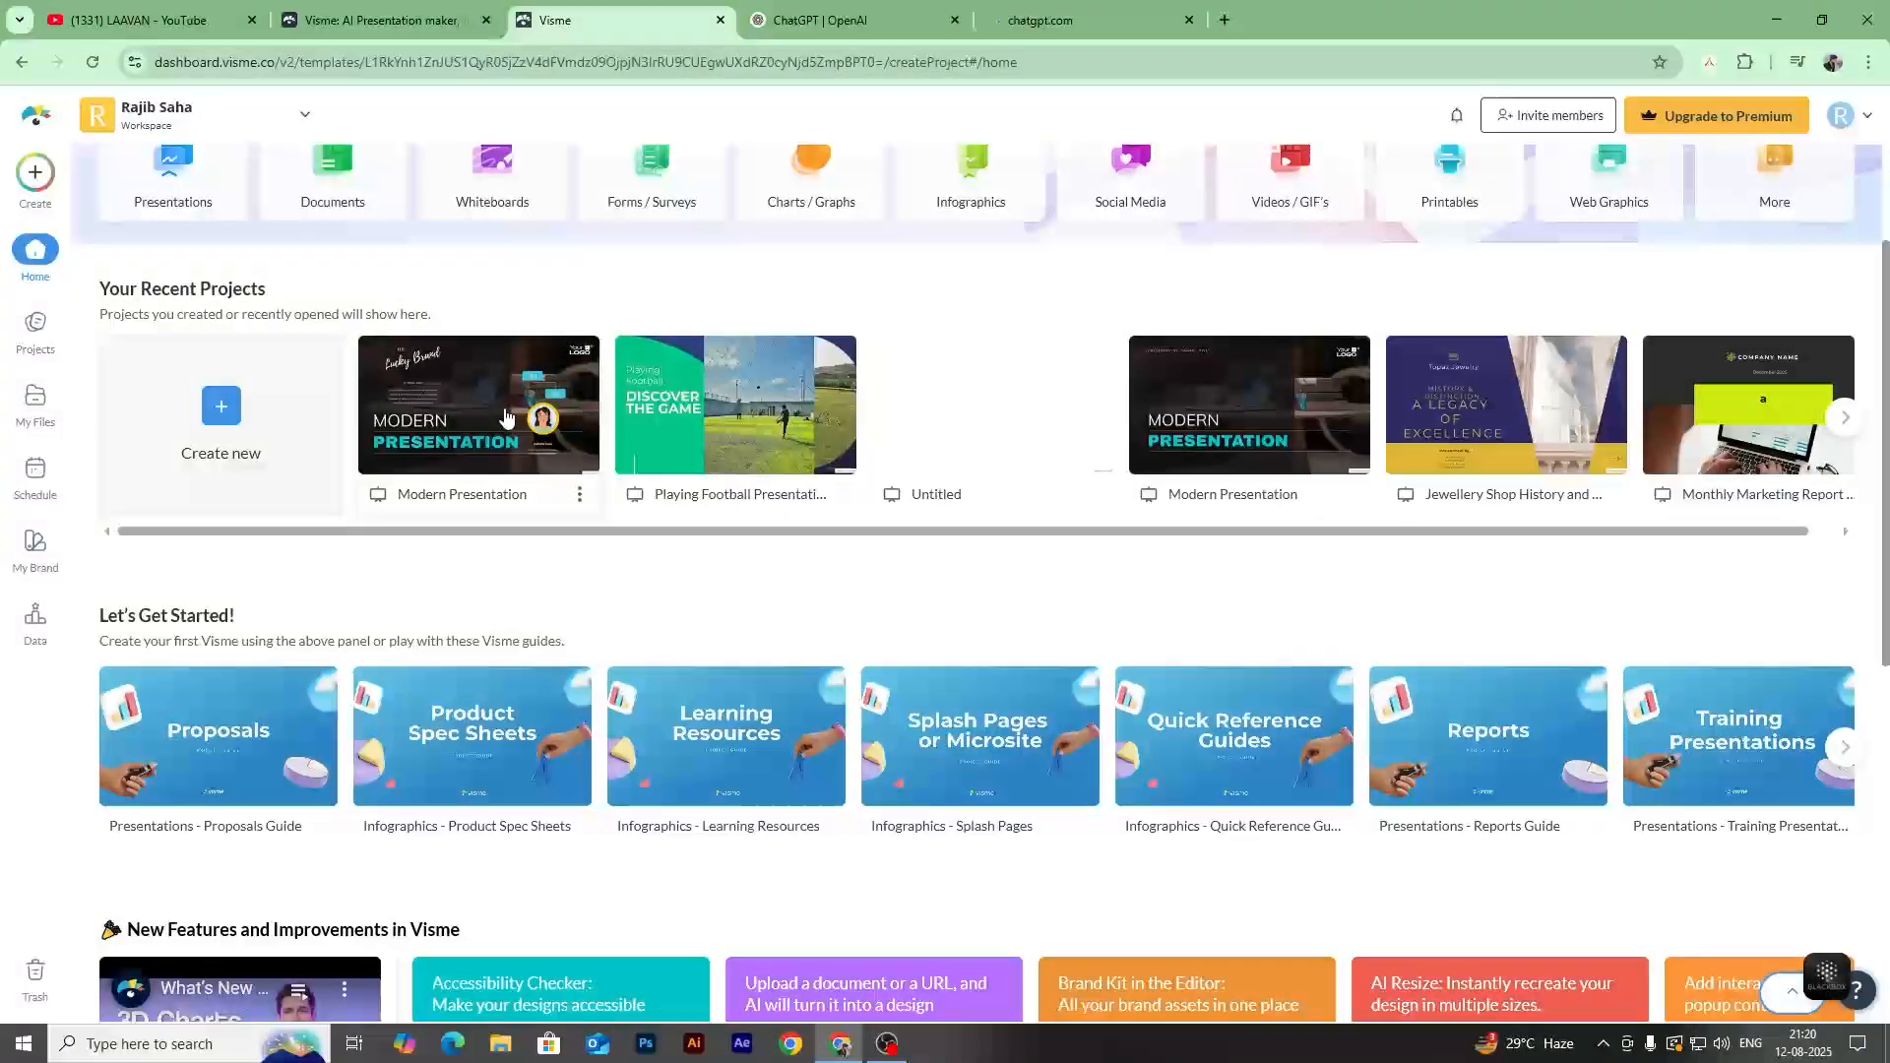
Open the Modern Presentation from the recent projects and return to the Visme dashboard.
click(524, 409)
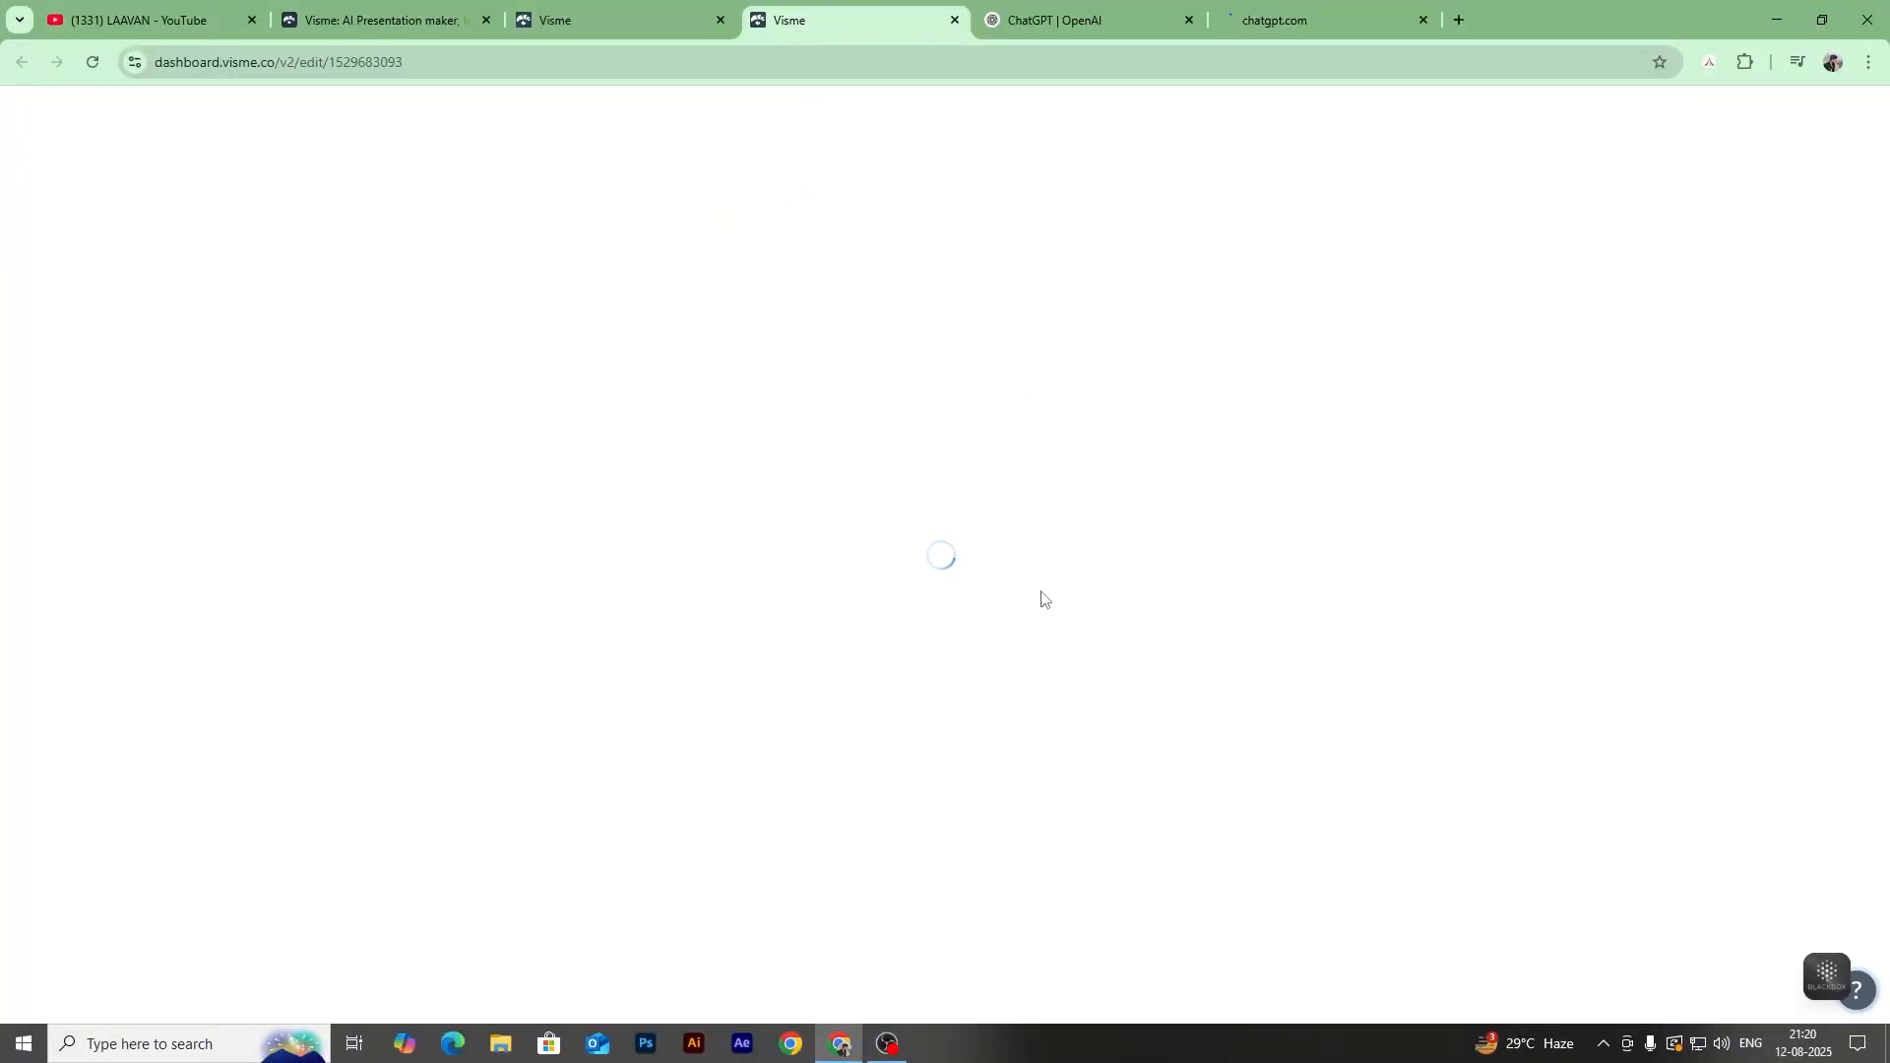
click(620, 19)
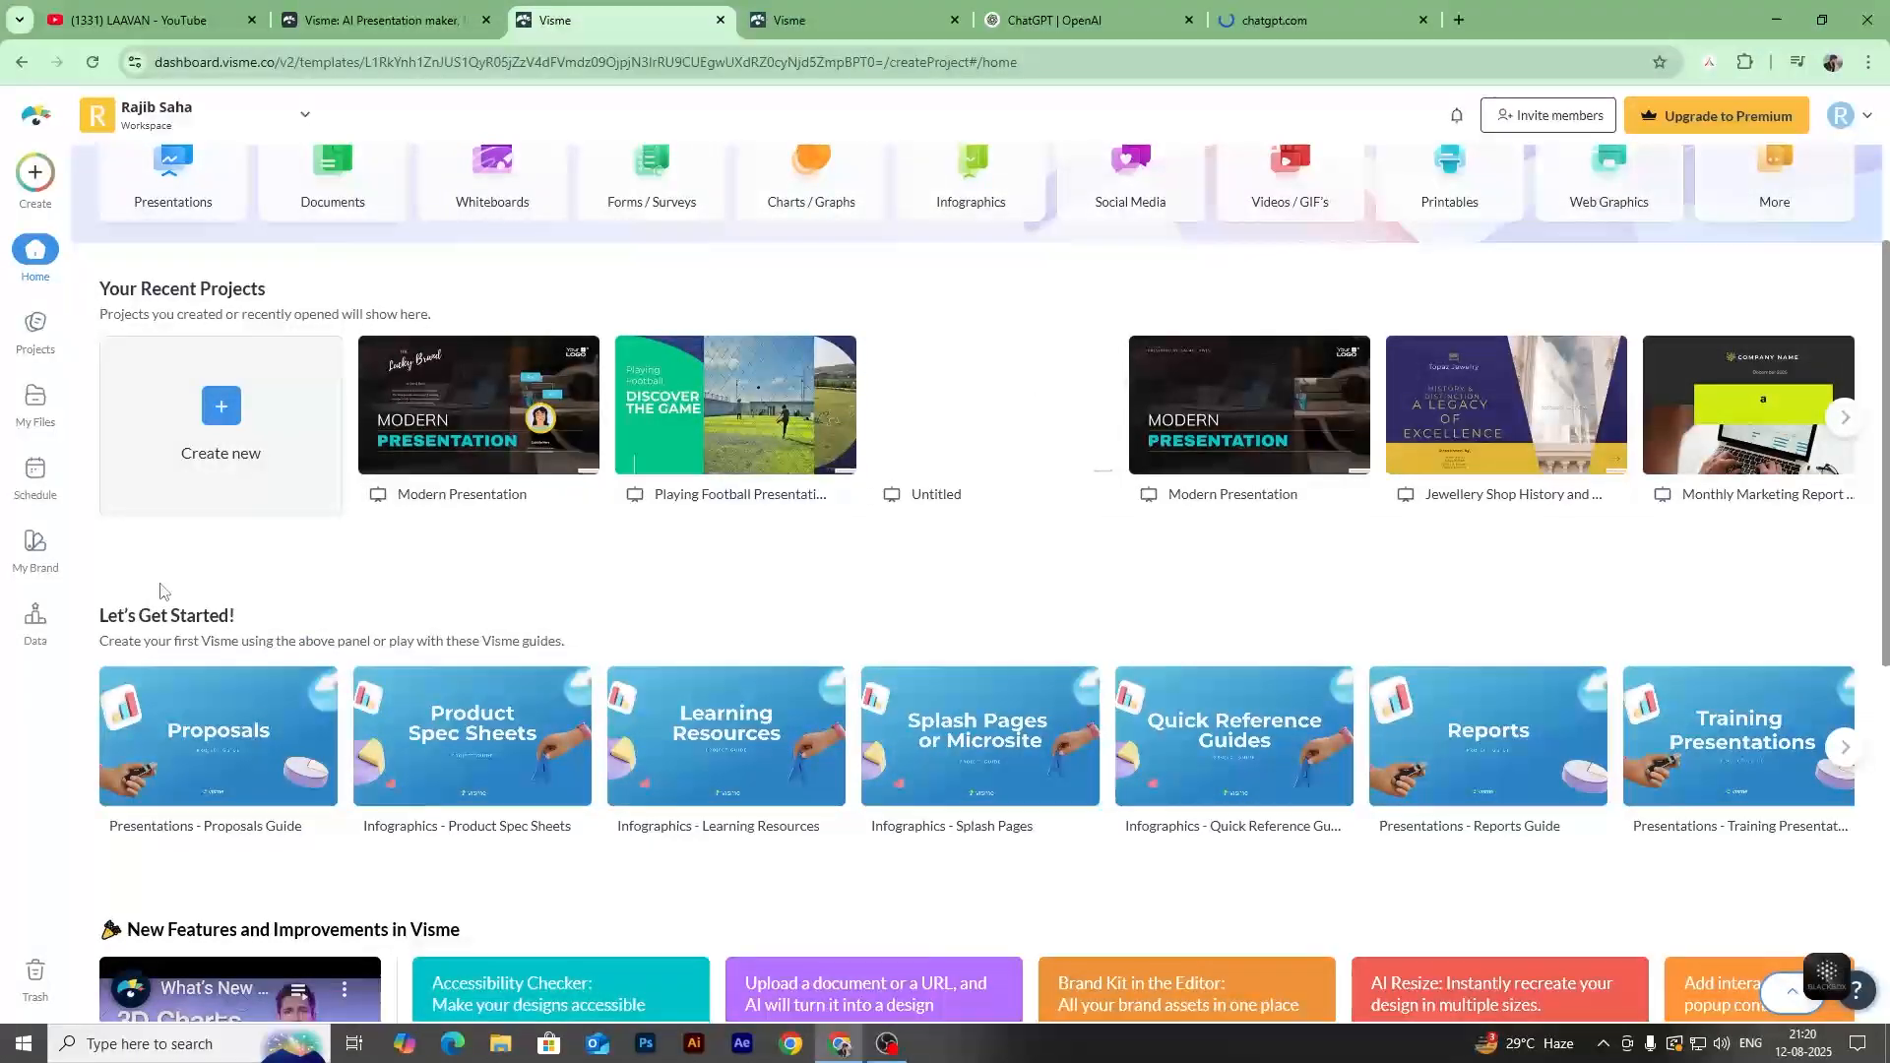
Open the Making Healthcare Policy Work template from the Business presentation templates.
scroll(167, 552, up, 2)
click(246, 266)
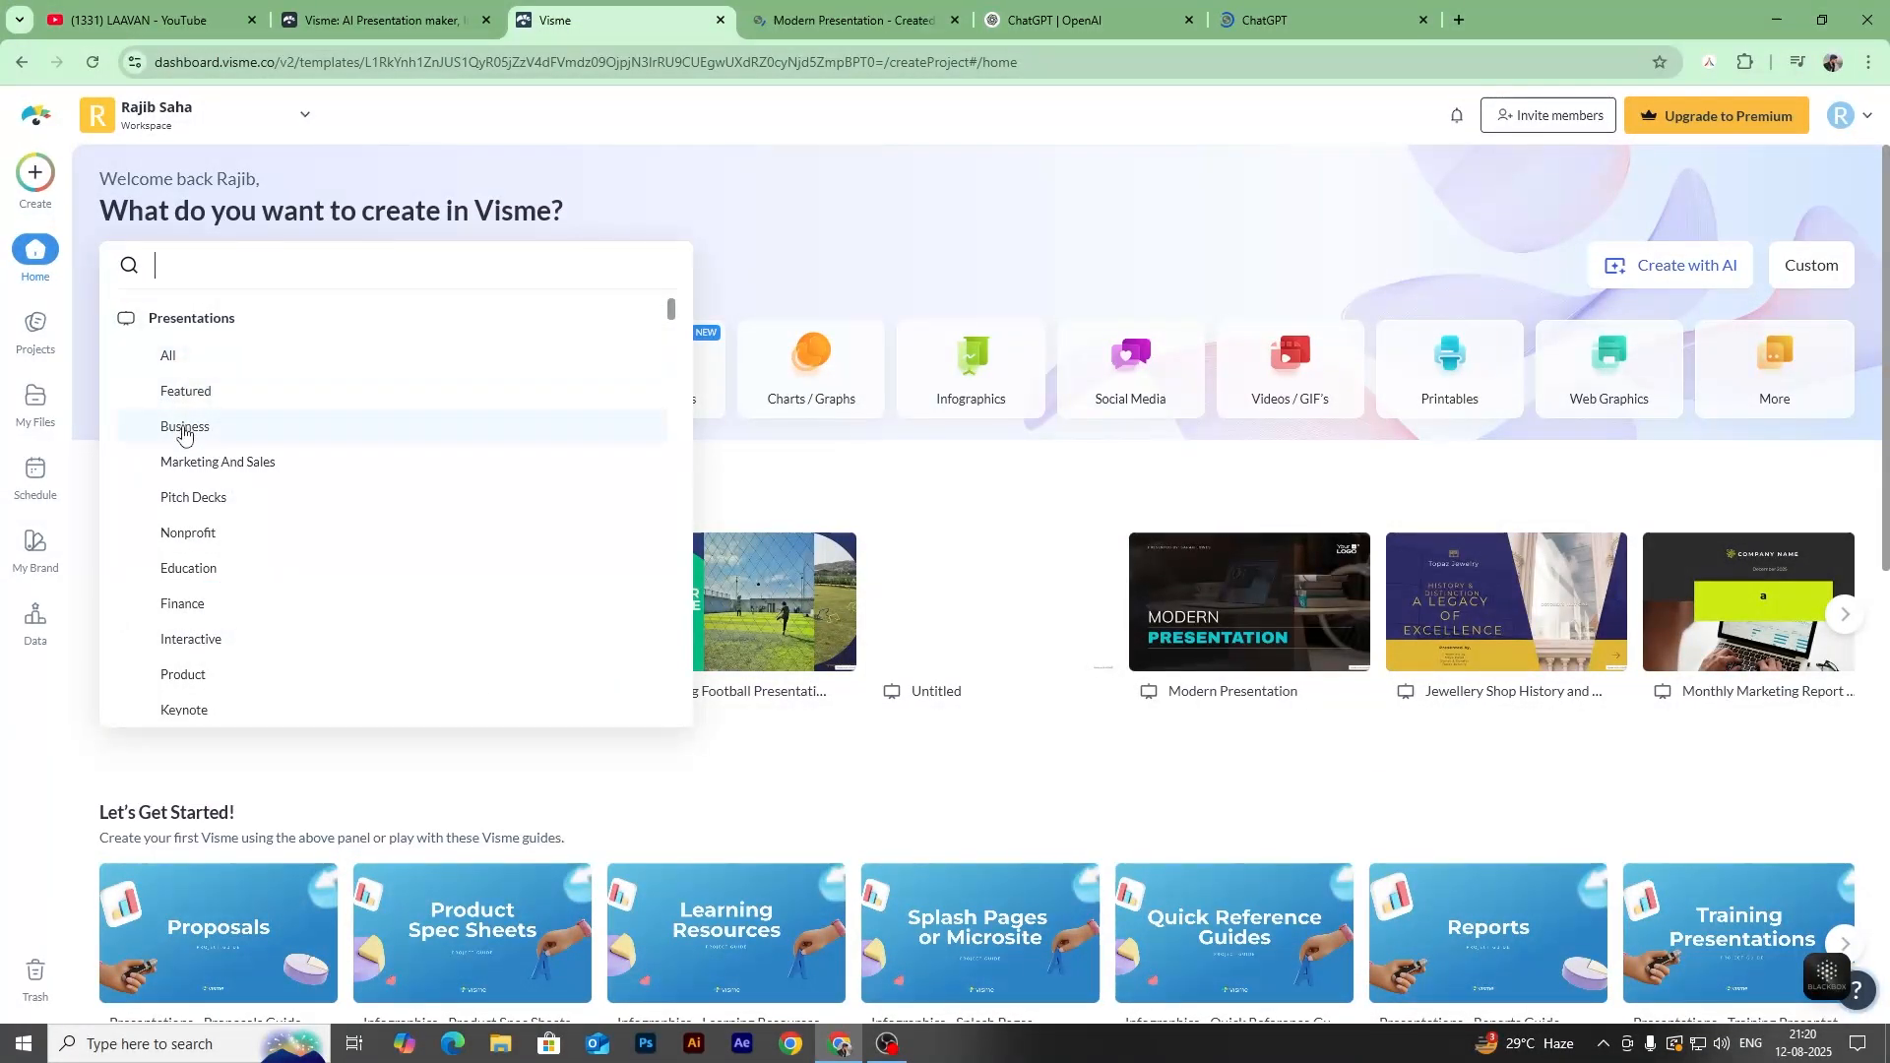
click(183, 427)
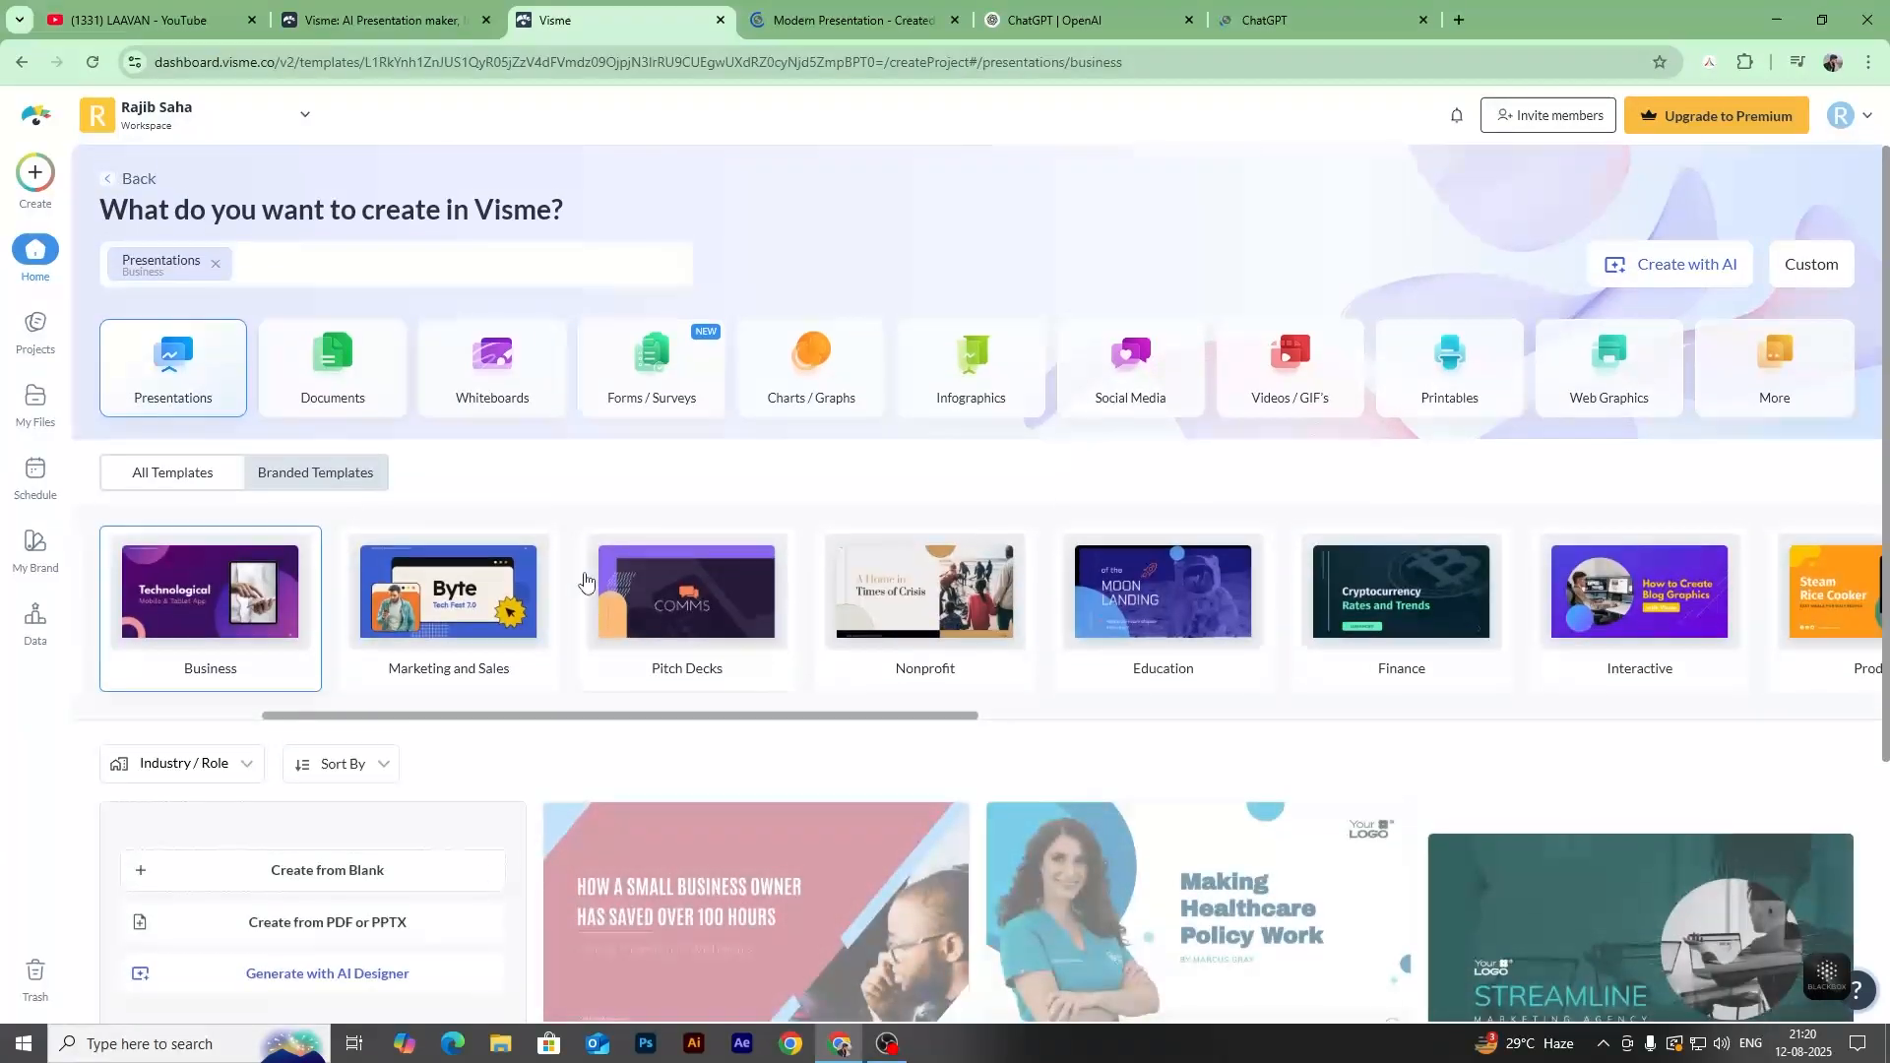
scroll(1293, 666, down, 3)
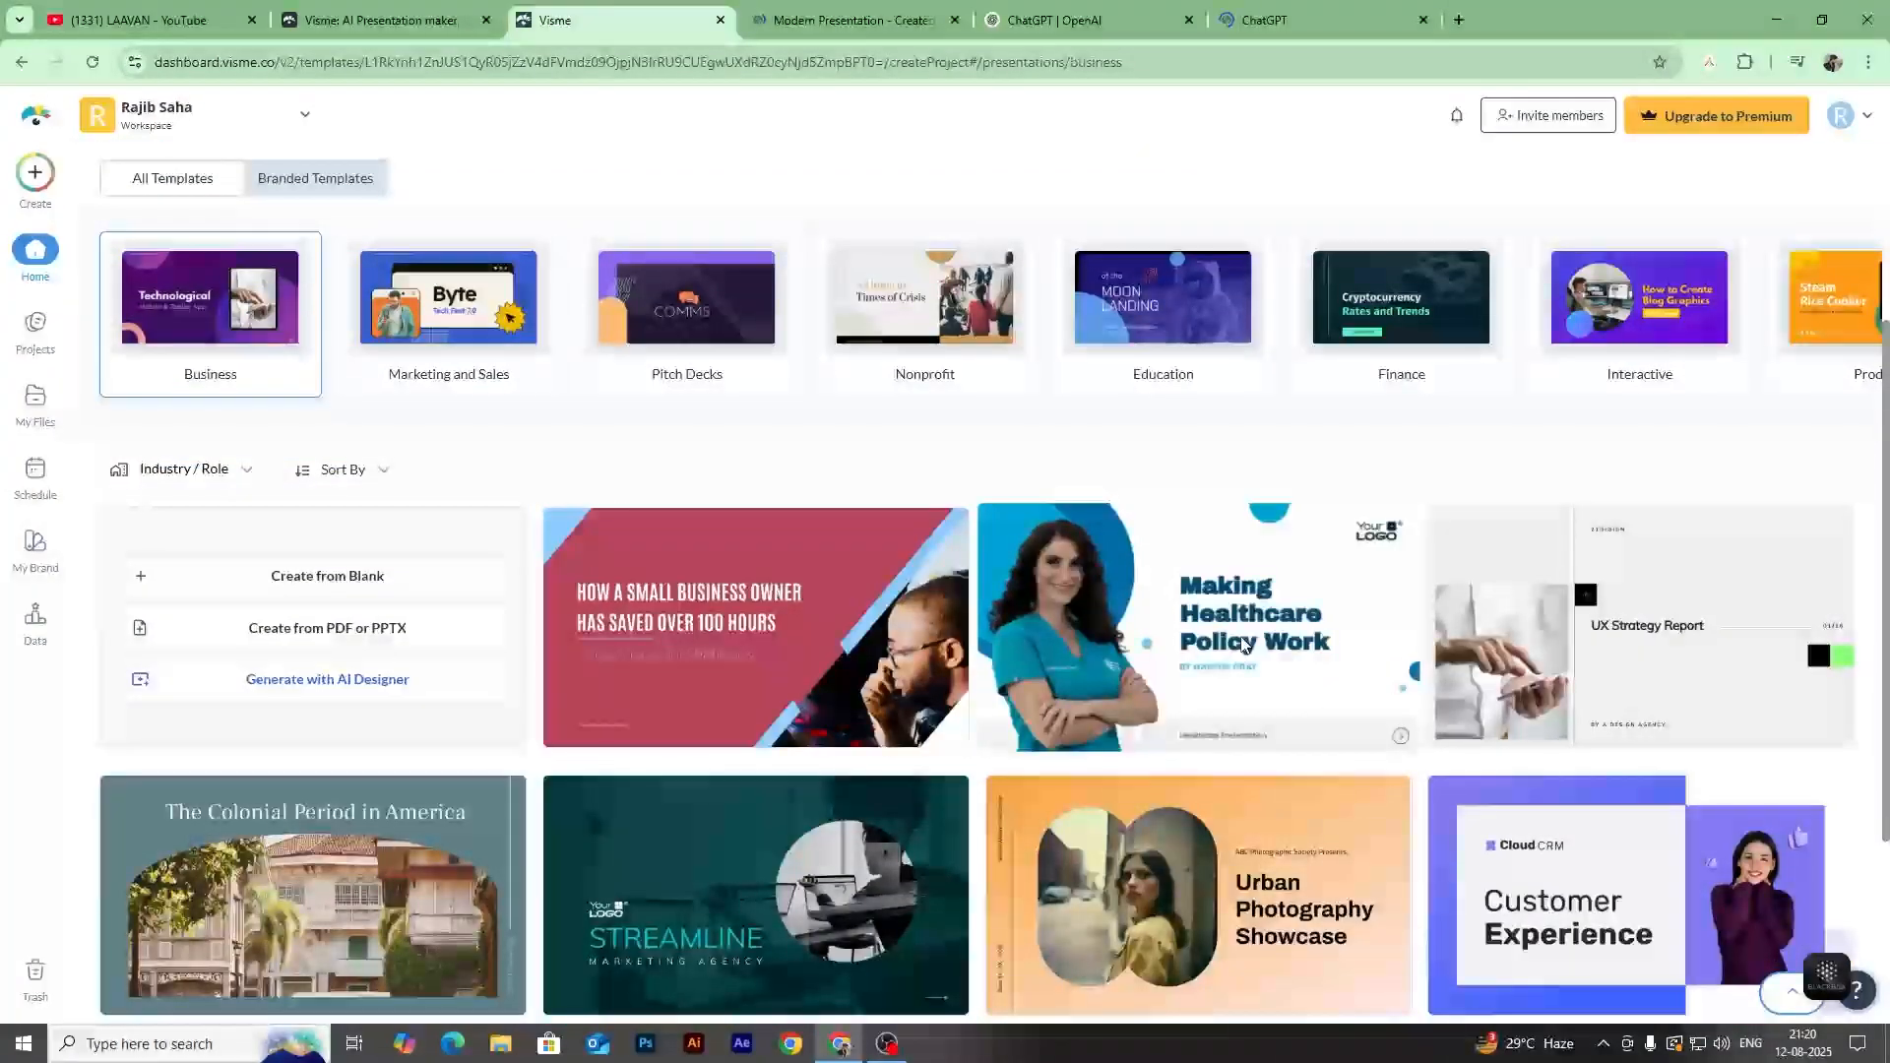
click(1232, 642)
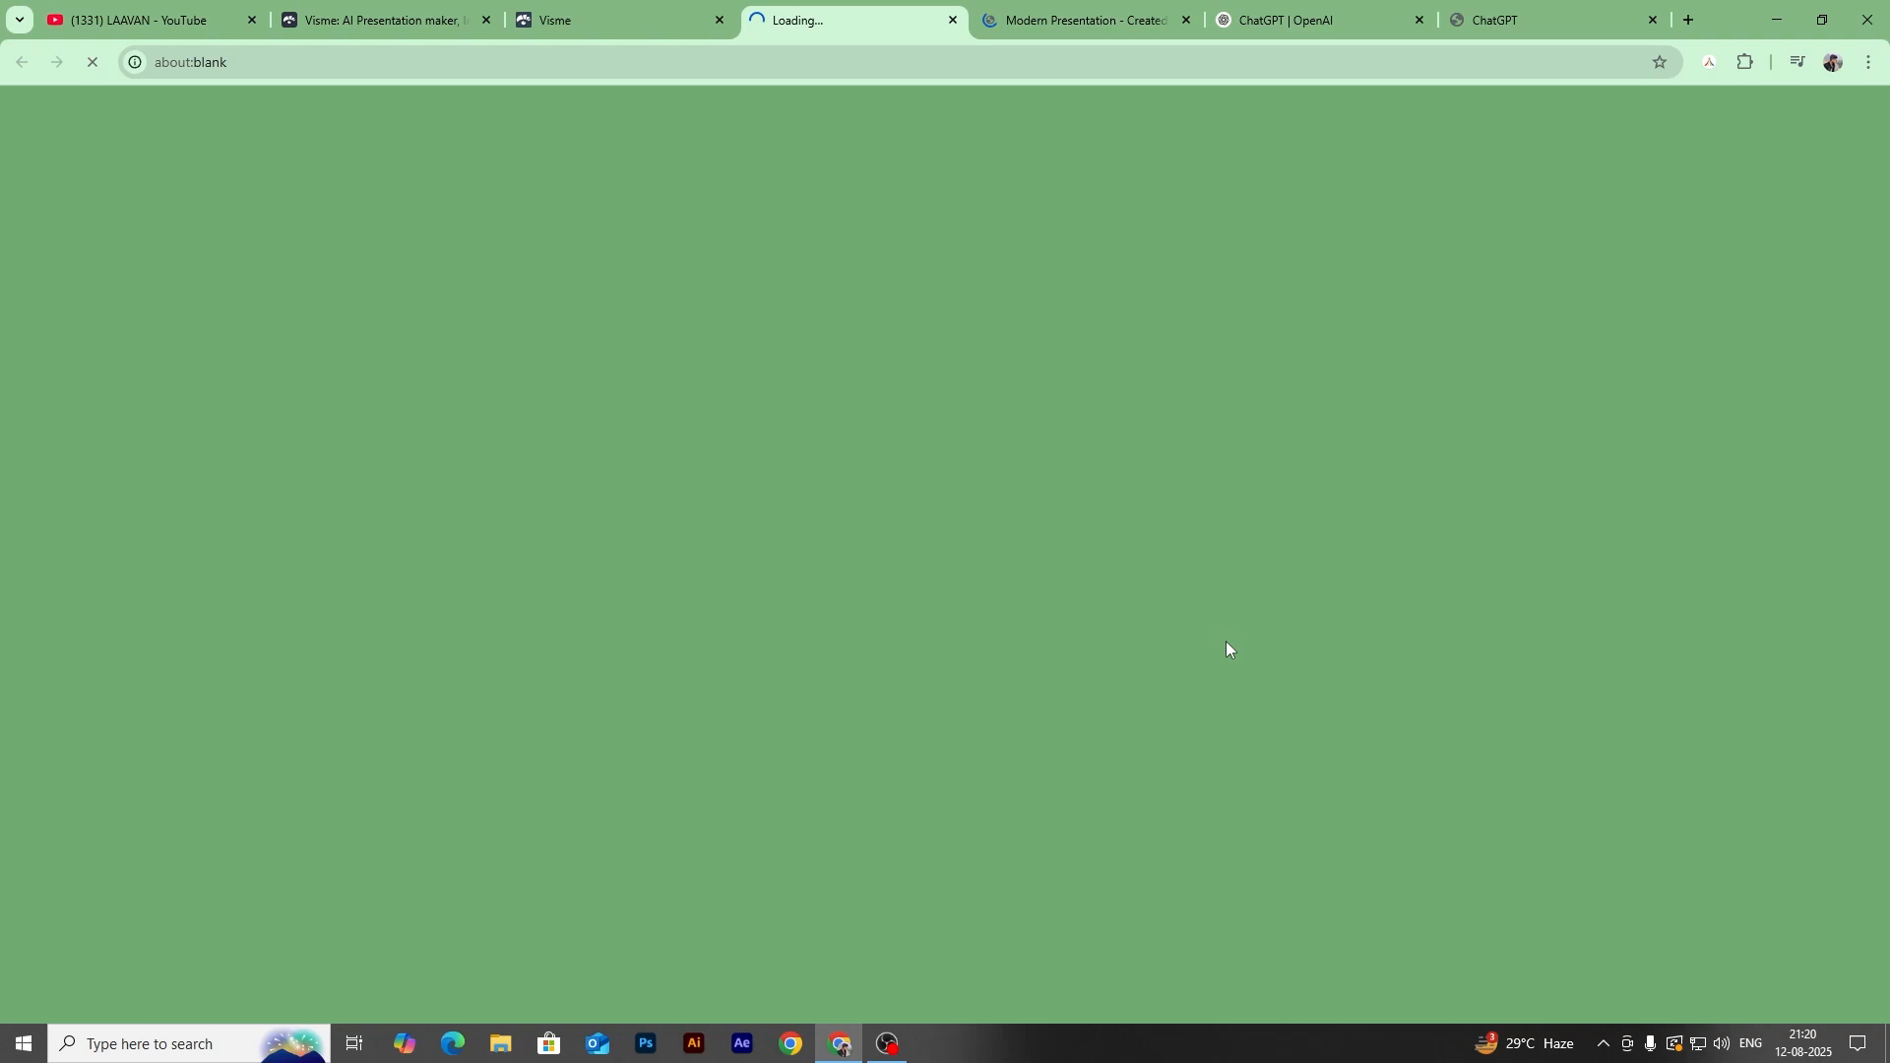
In ChatGPT, send "akti presentation banabo jeta school ke niye thakbe ar jono ami help nichi visme ai sekhane ami prompt lekbo amake english ae saji ae deo".
click(1077, 20)
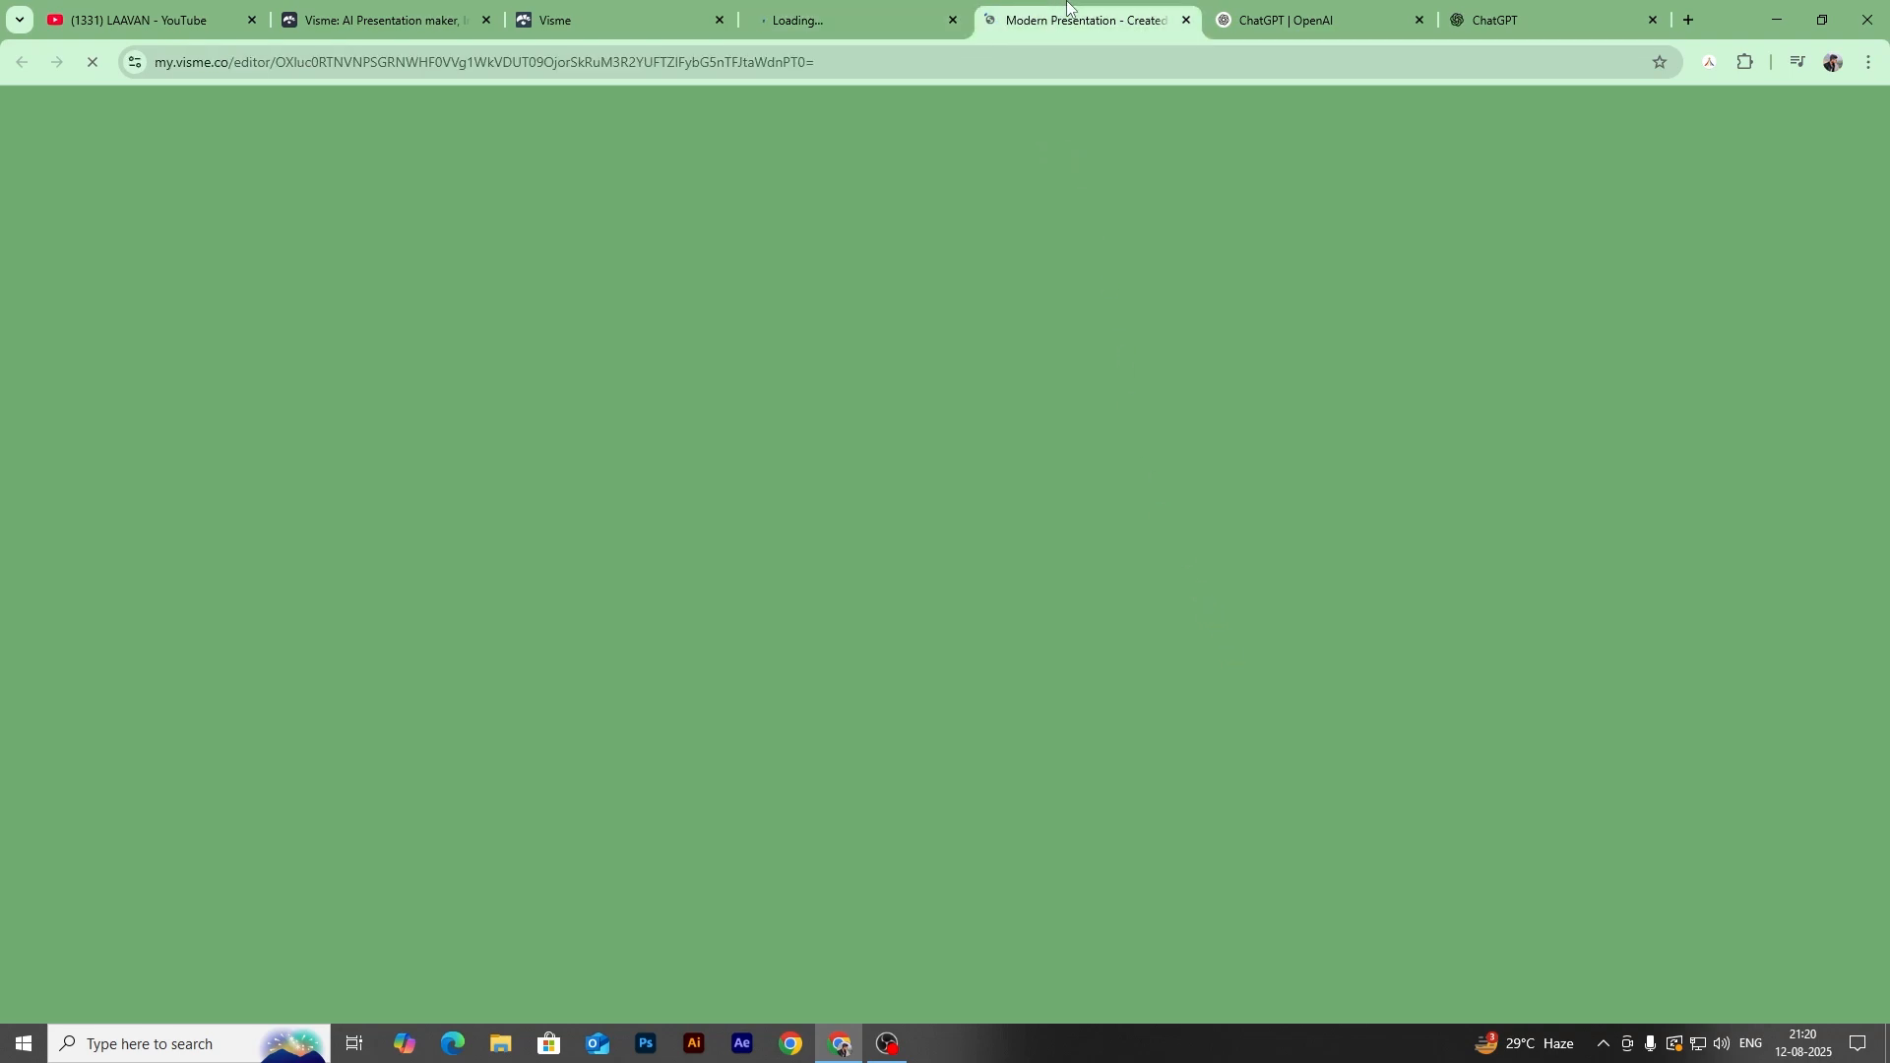
click(1299, 20)
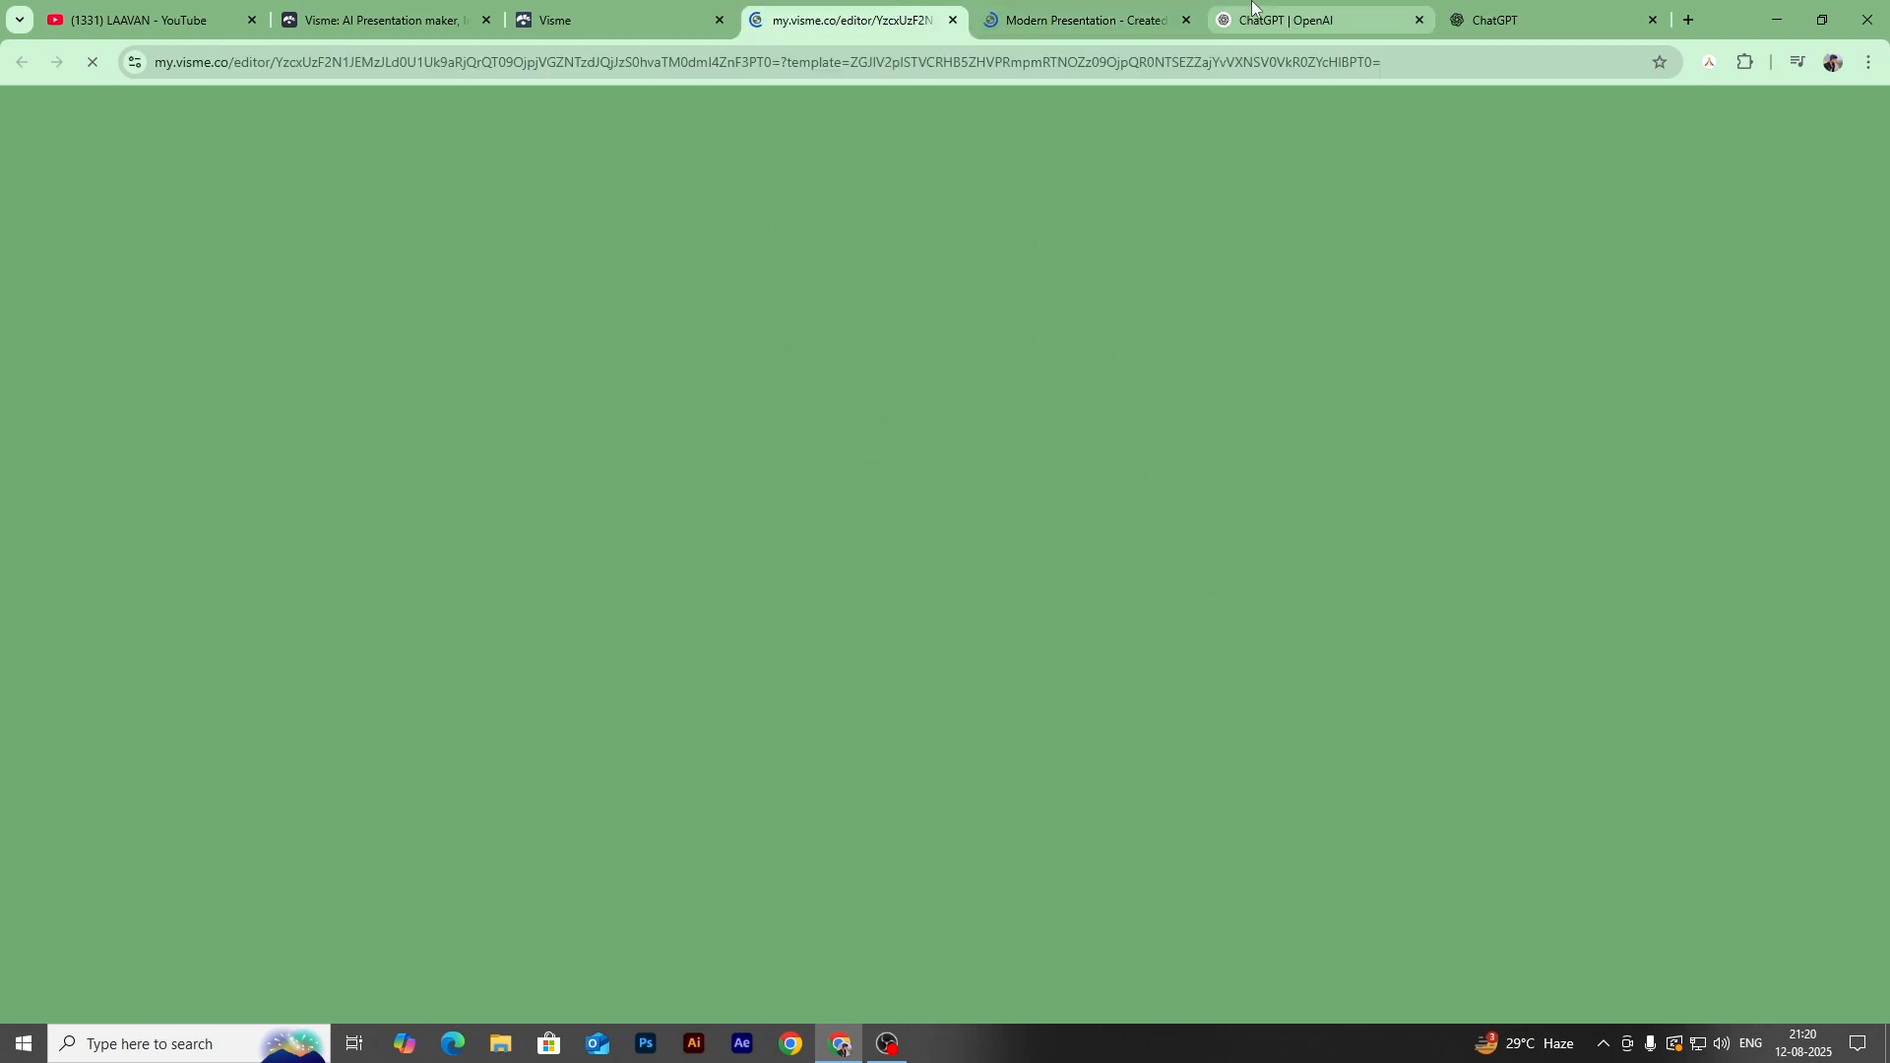
click(1555, 17)
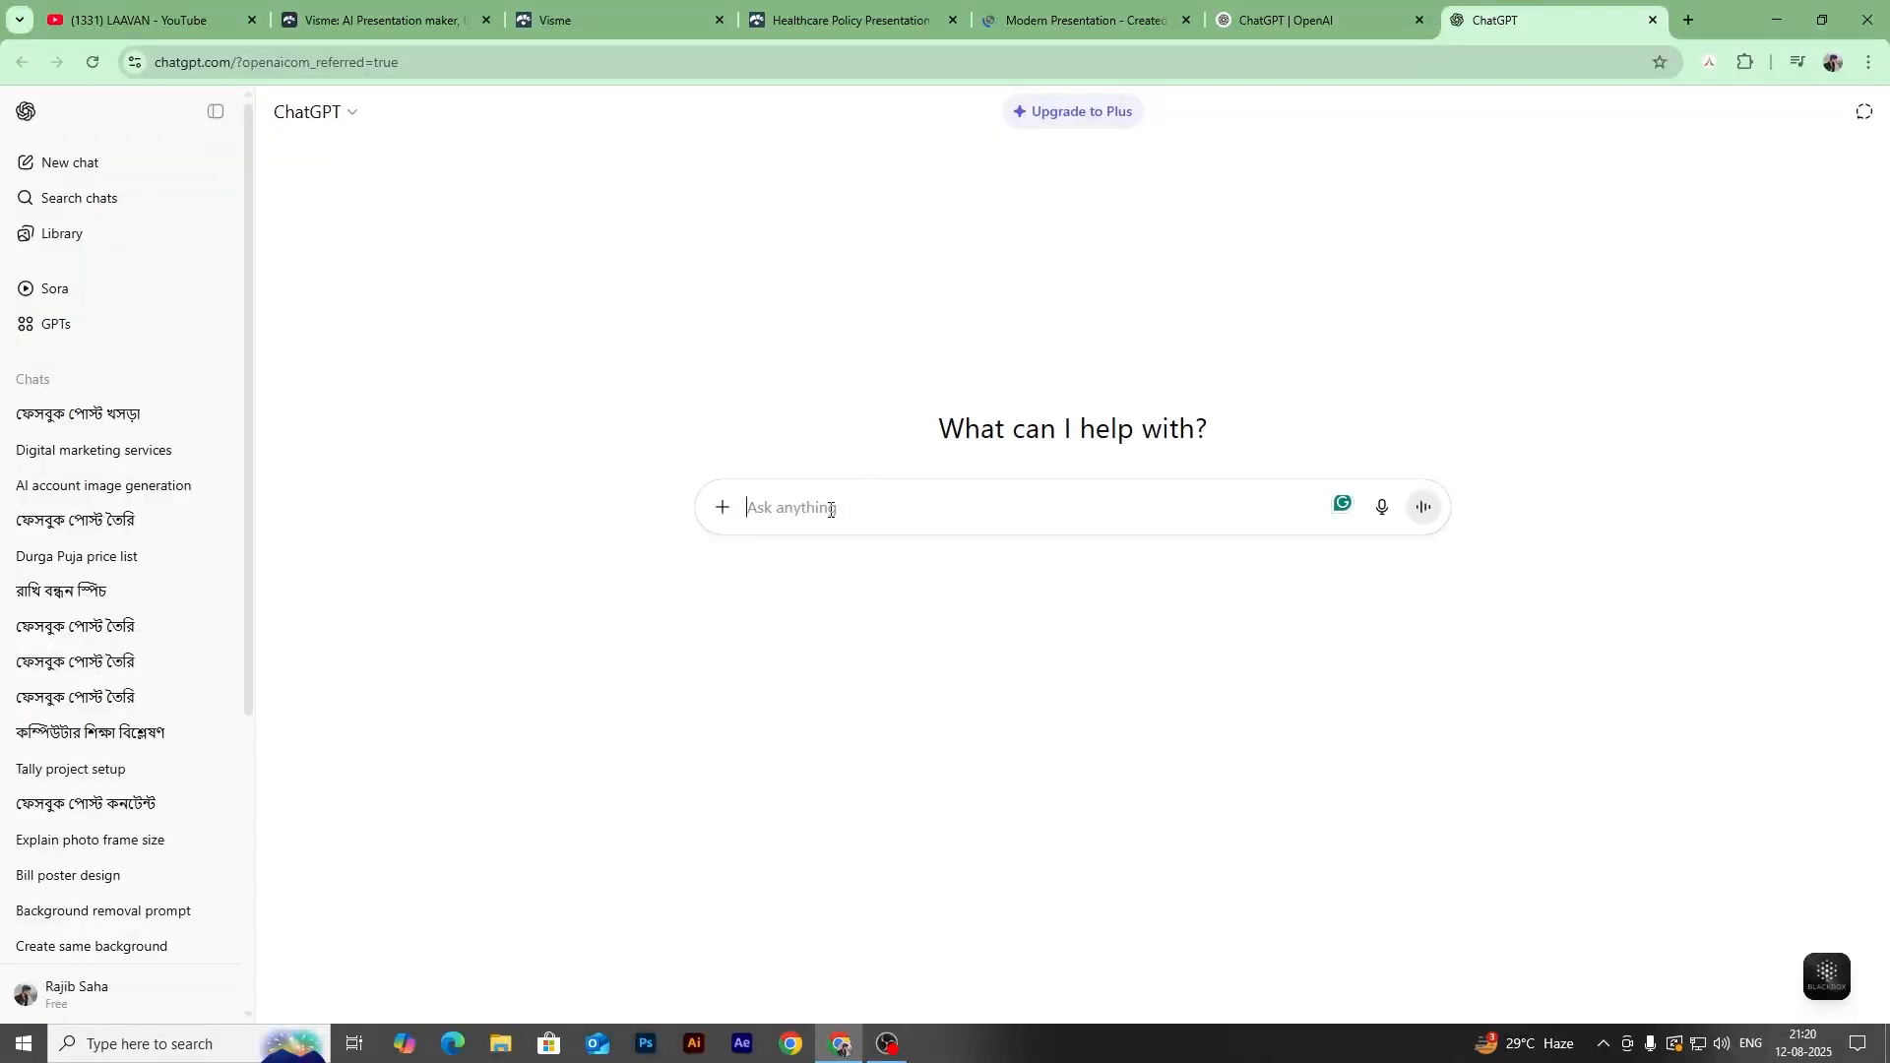
text(ak)
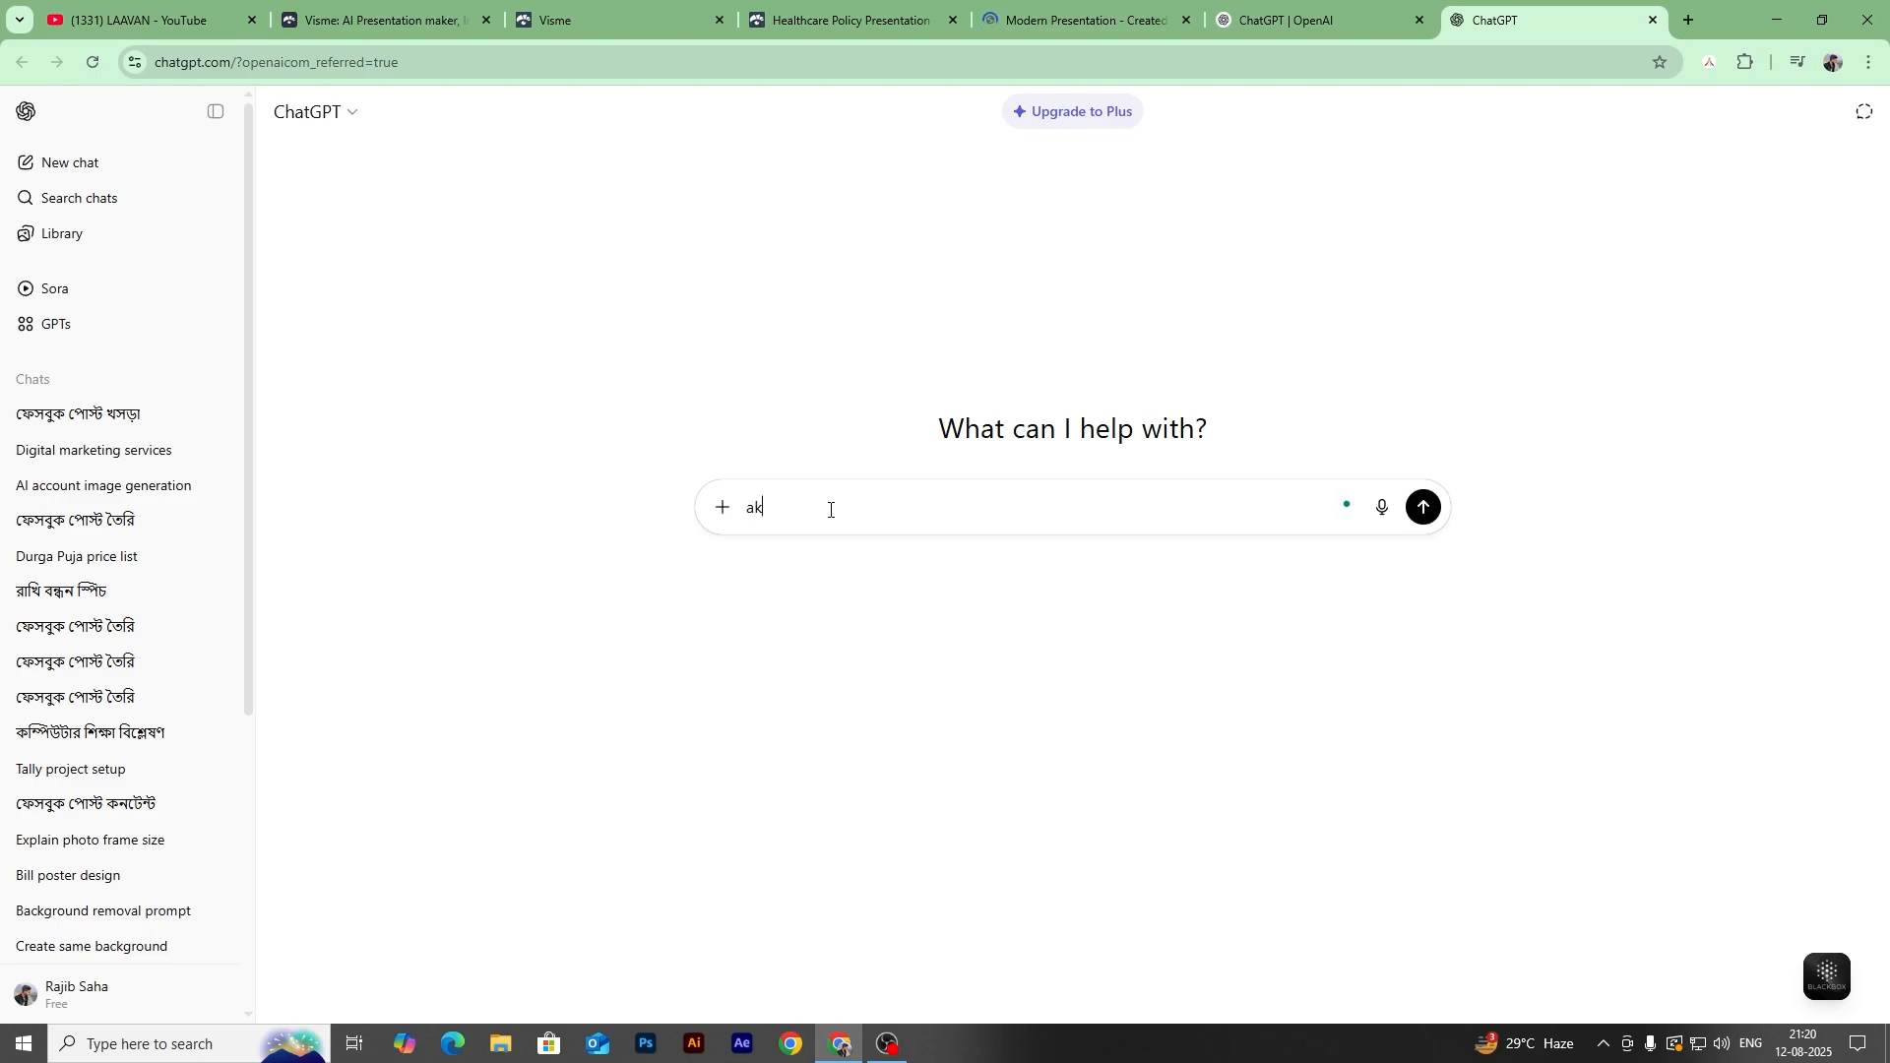
text(ti presentation banabo jeta school ke niye)
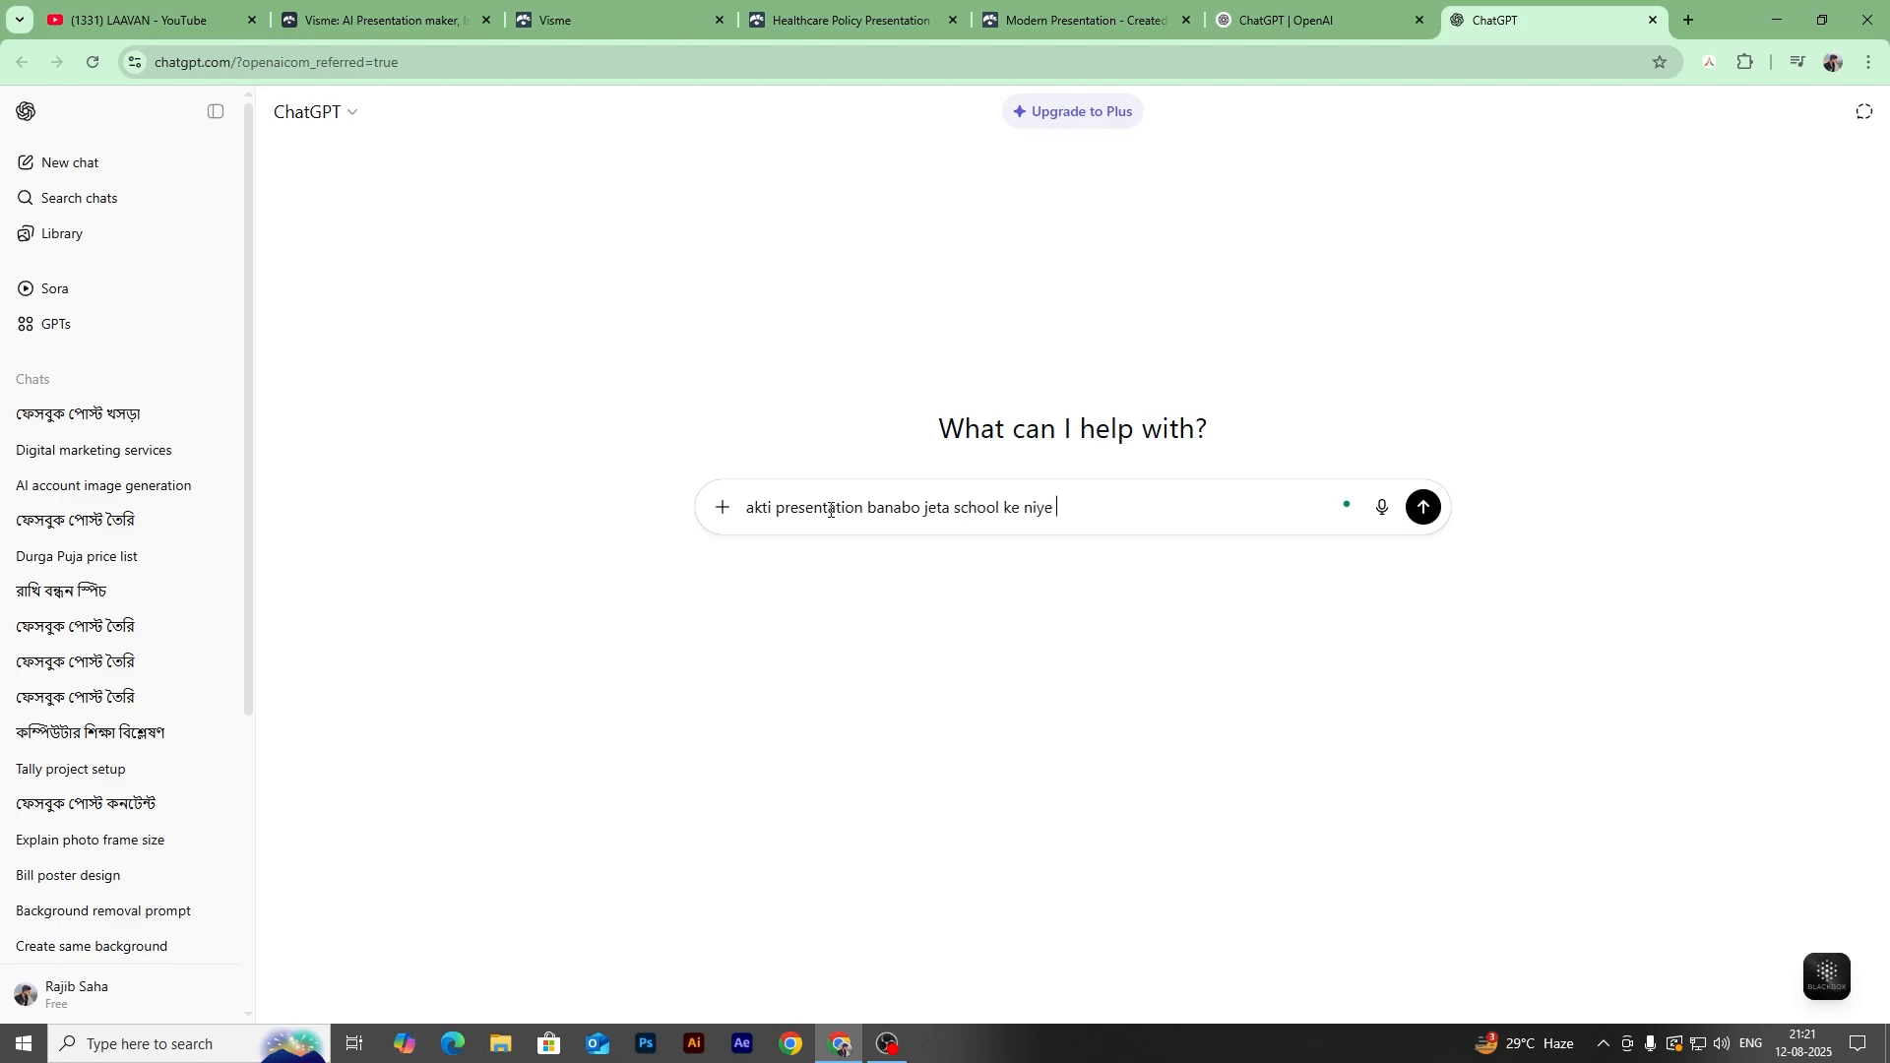
text( thakbe )
text(sc)
text(ai)
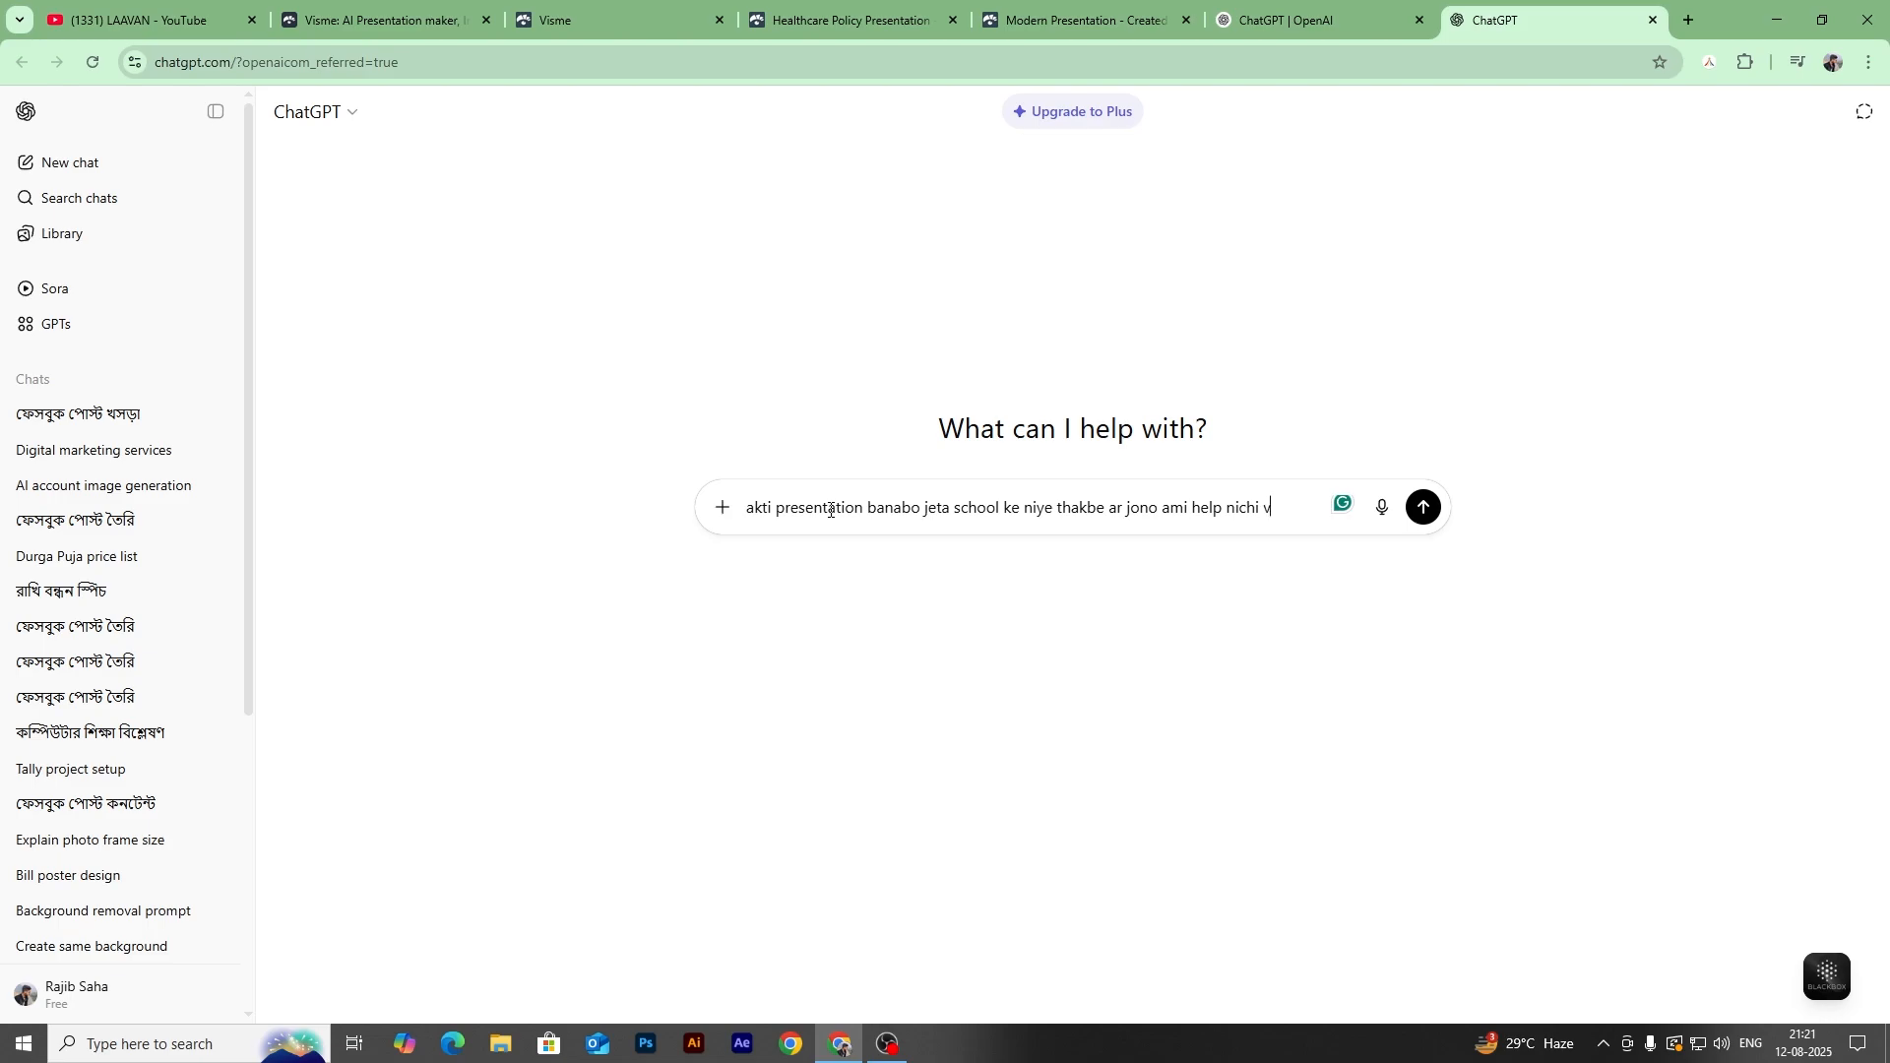
text(isme ai sekhane a)
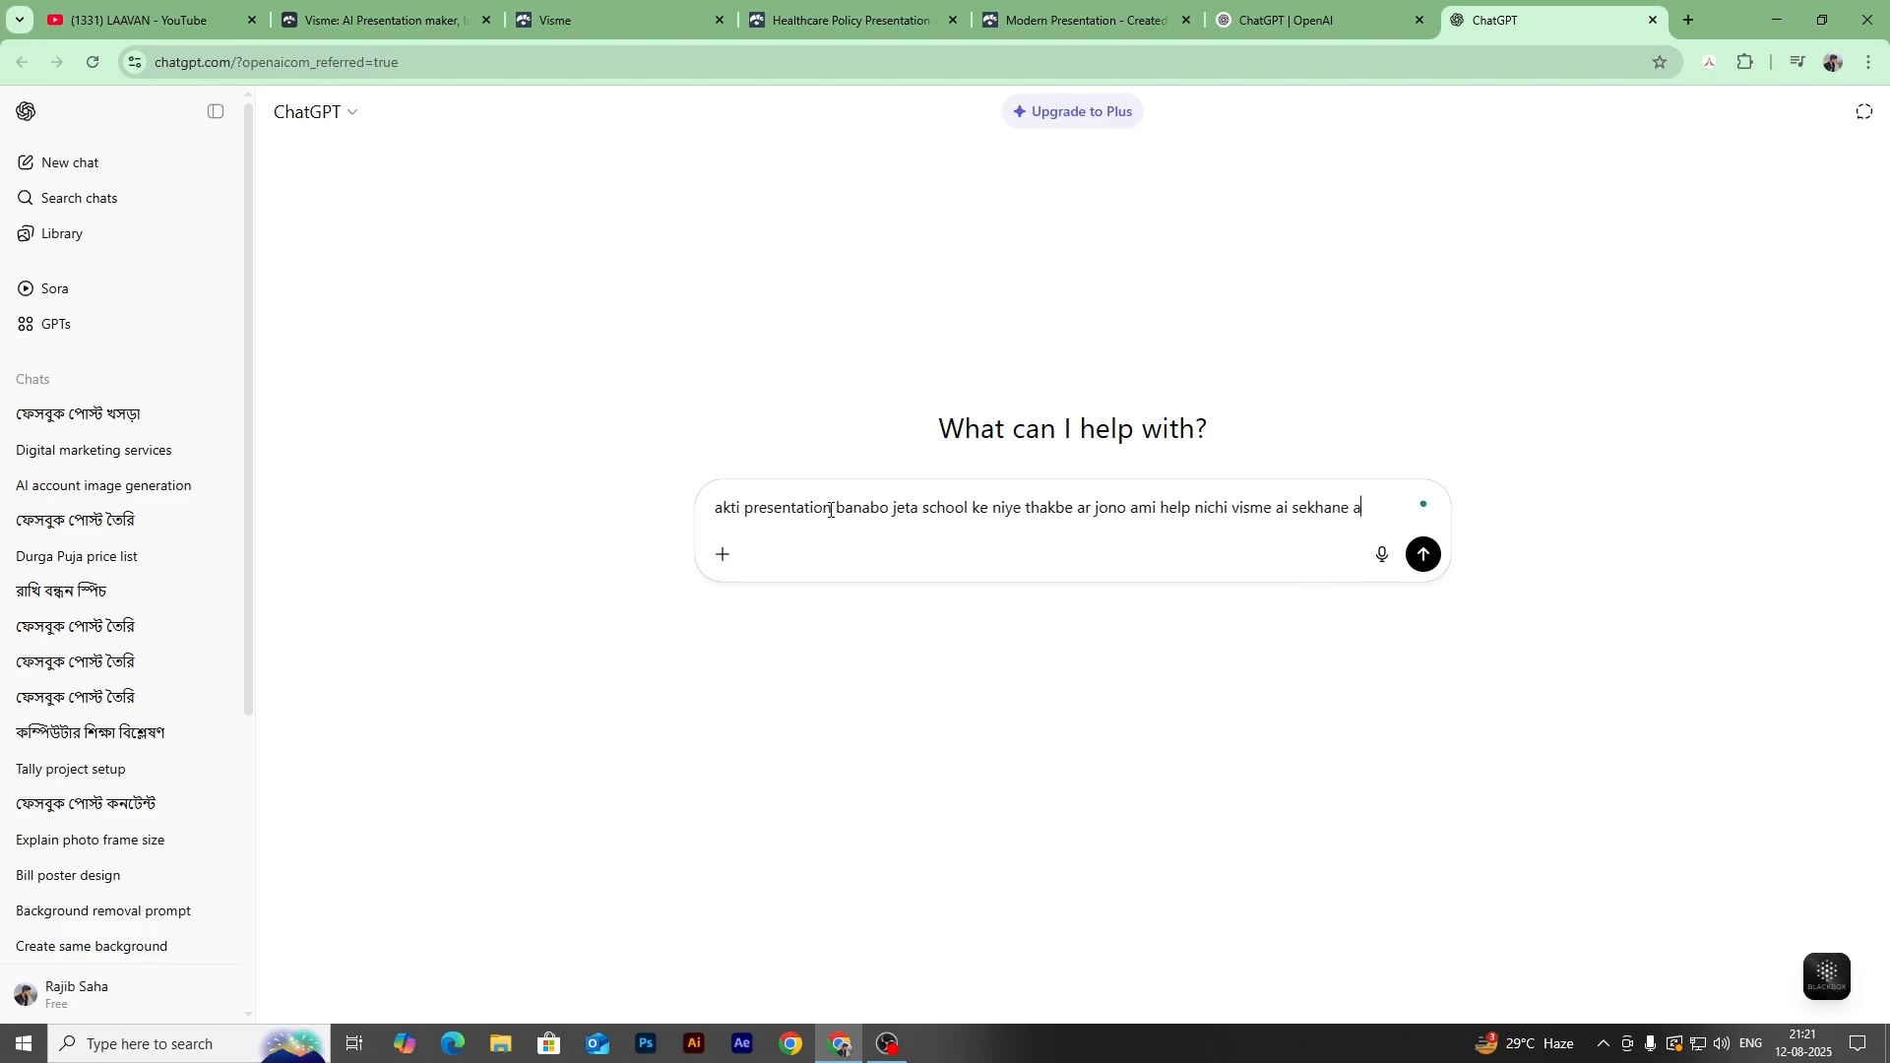
text(mi prompt lekbo a)
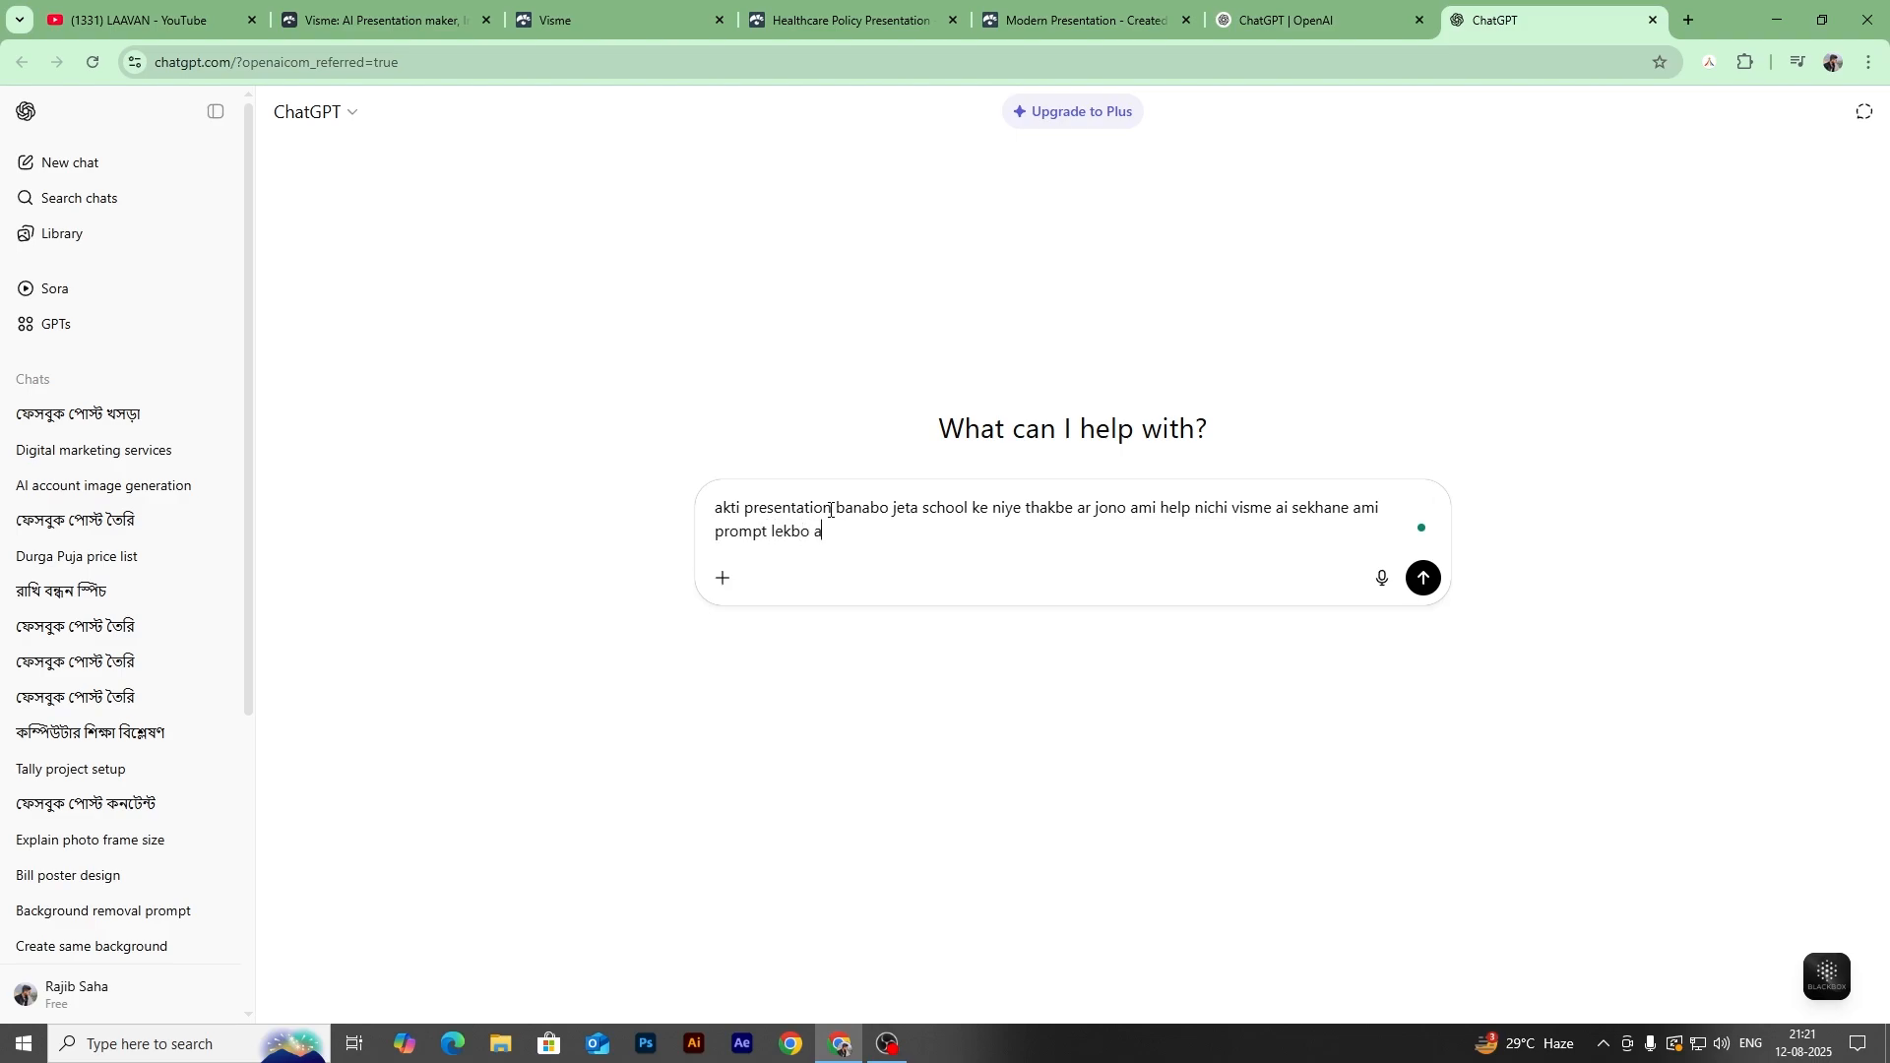
text(make english ae saji ae deo)
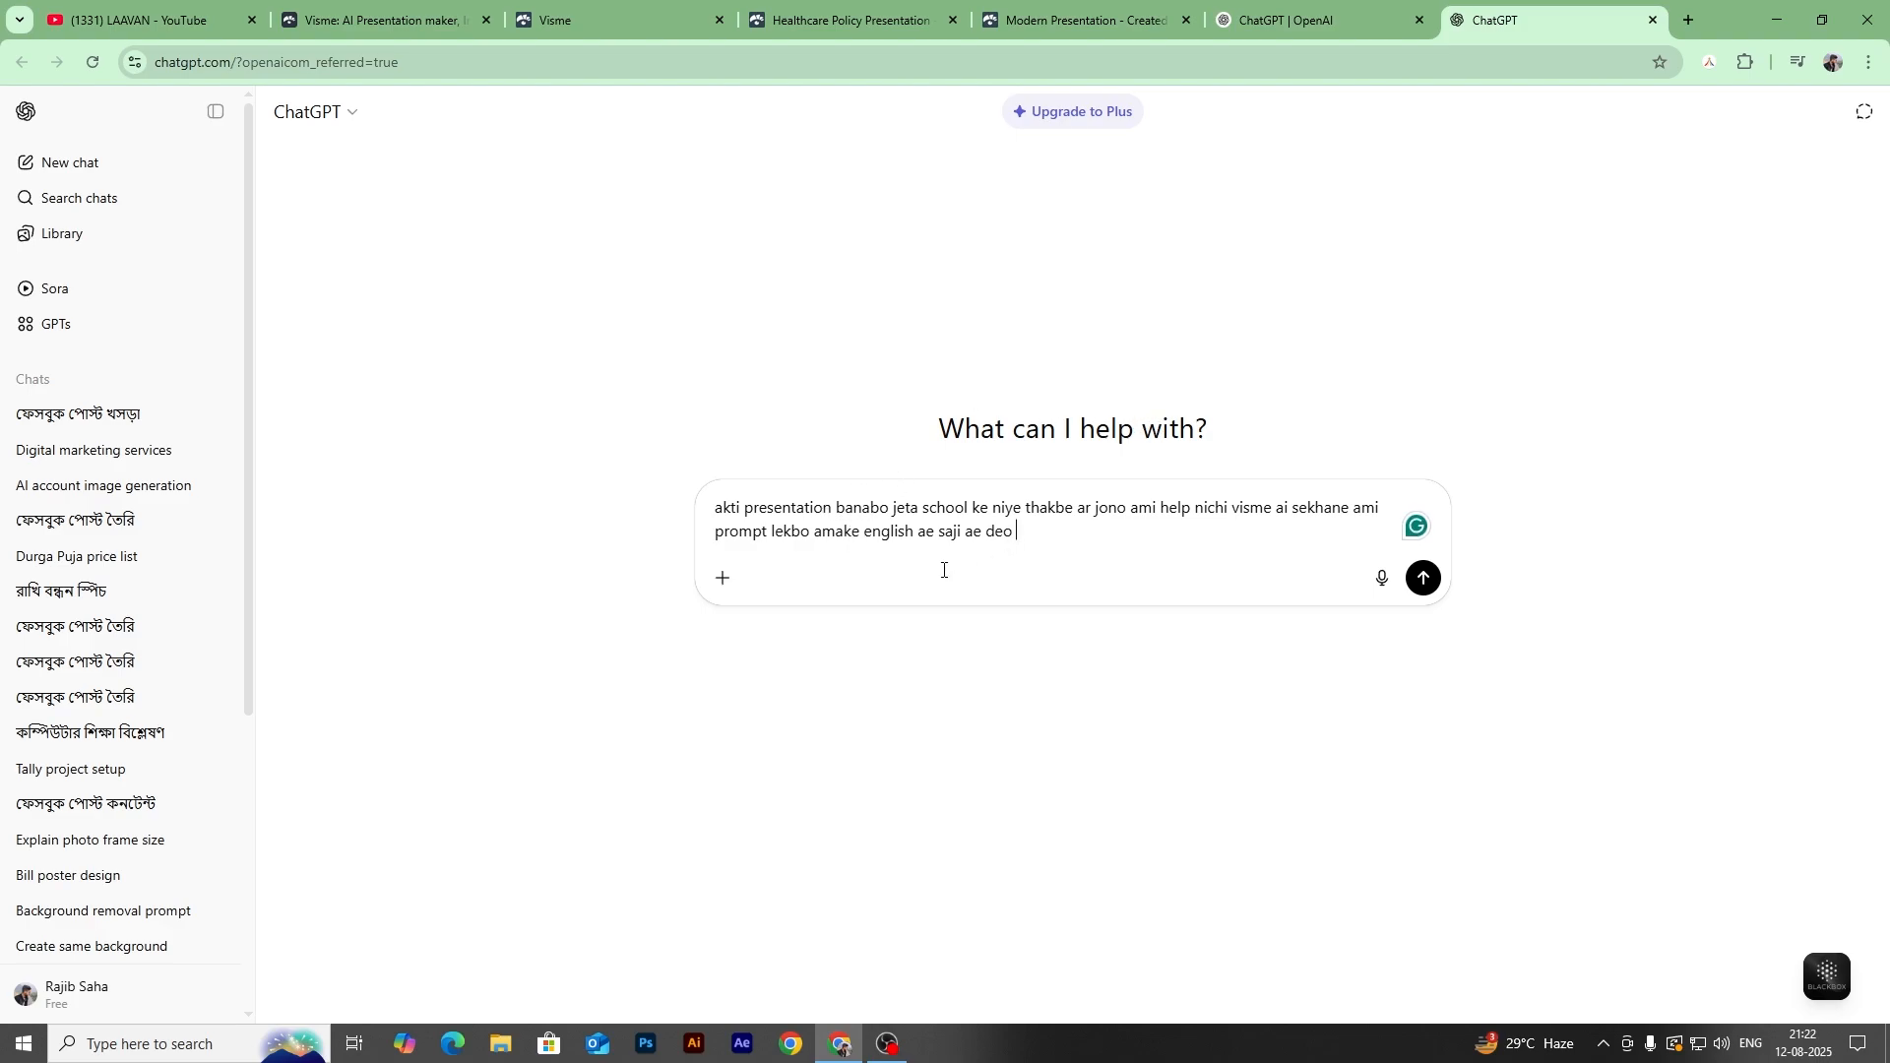
click(1422, 579)
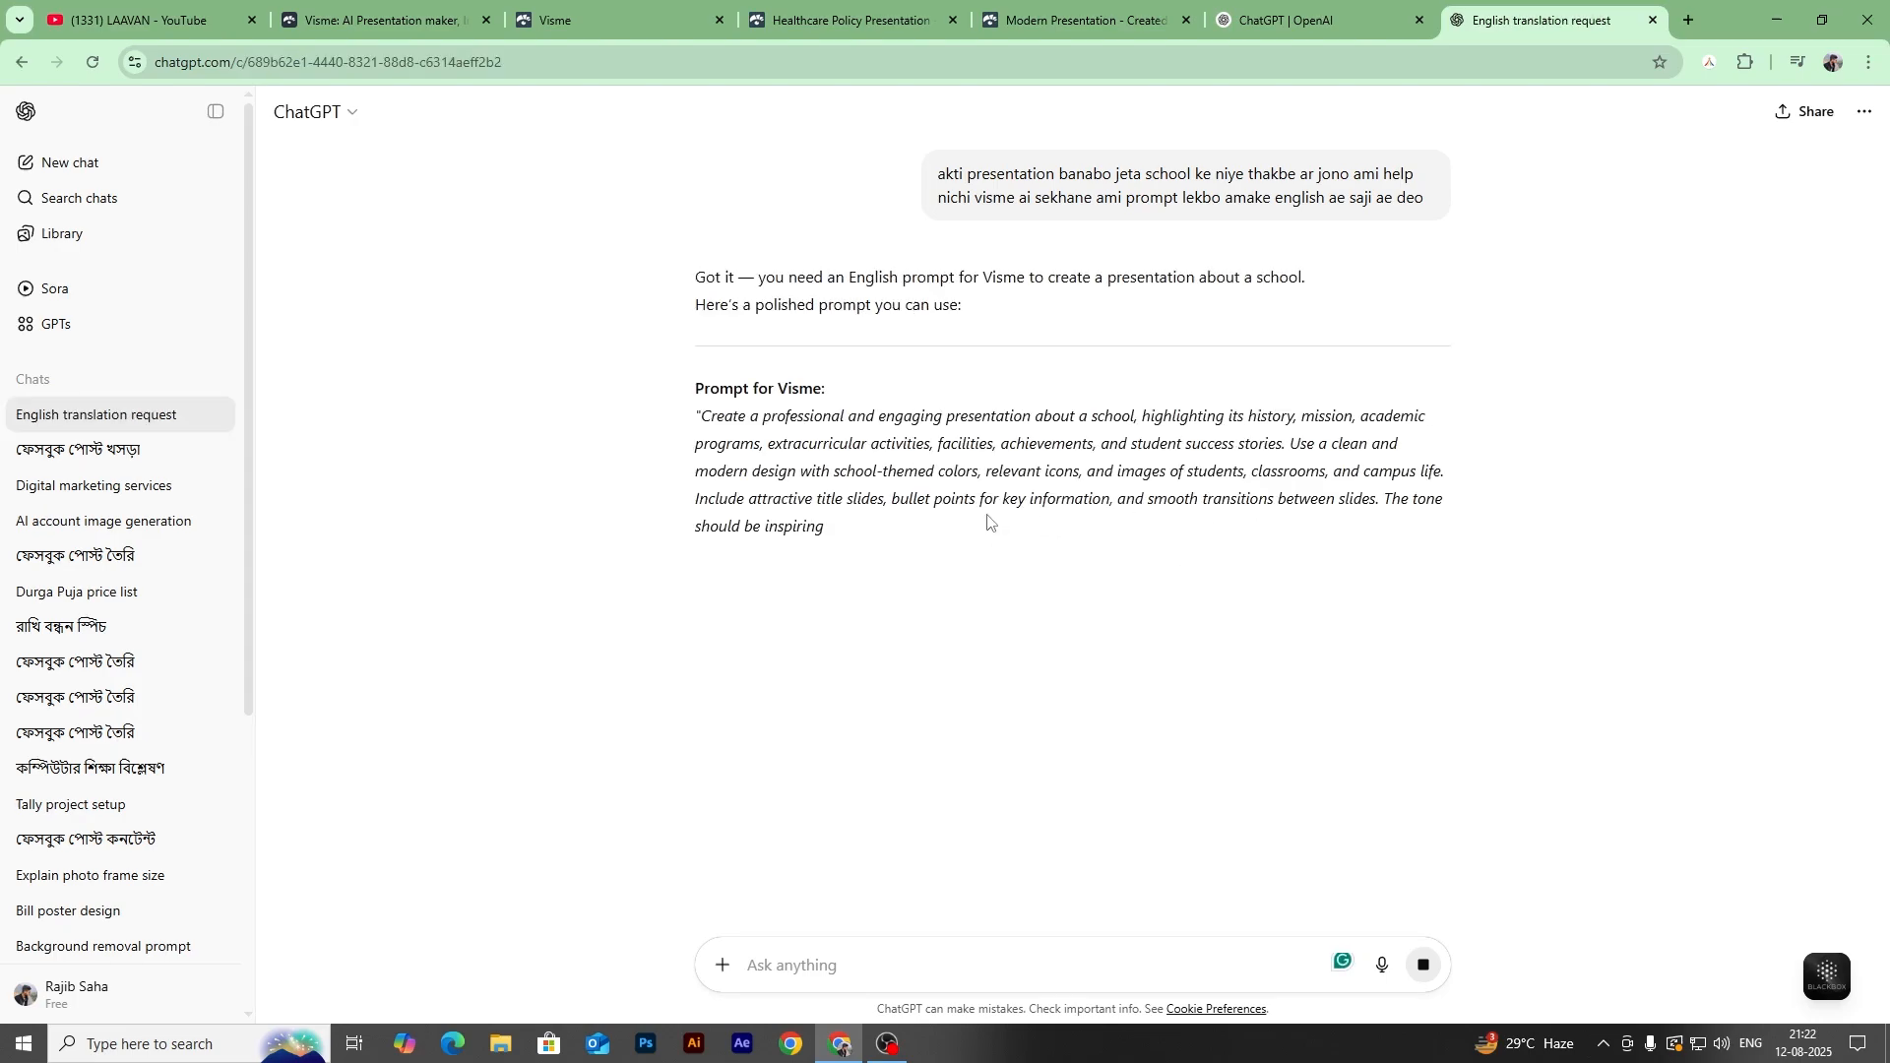
Copy the full English Visme prompt about a school from the ChatGPT reply.
drag(1229, 536, 692, 417)
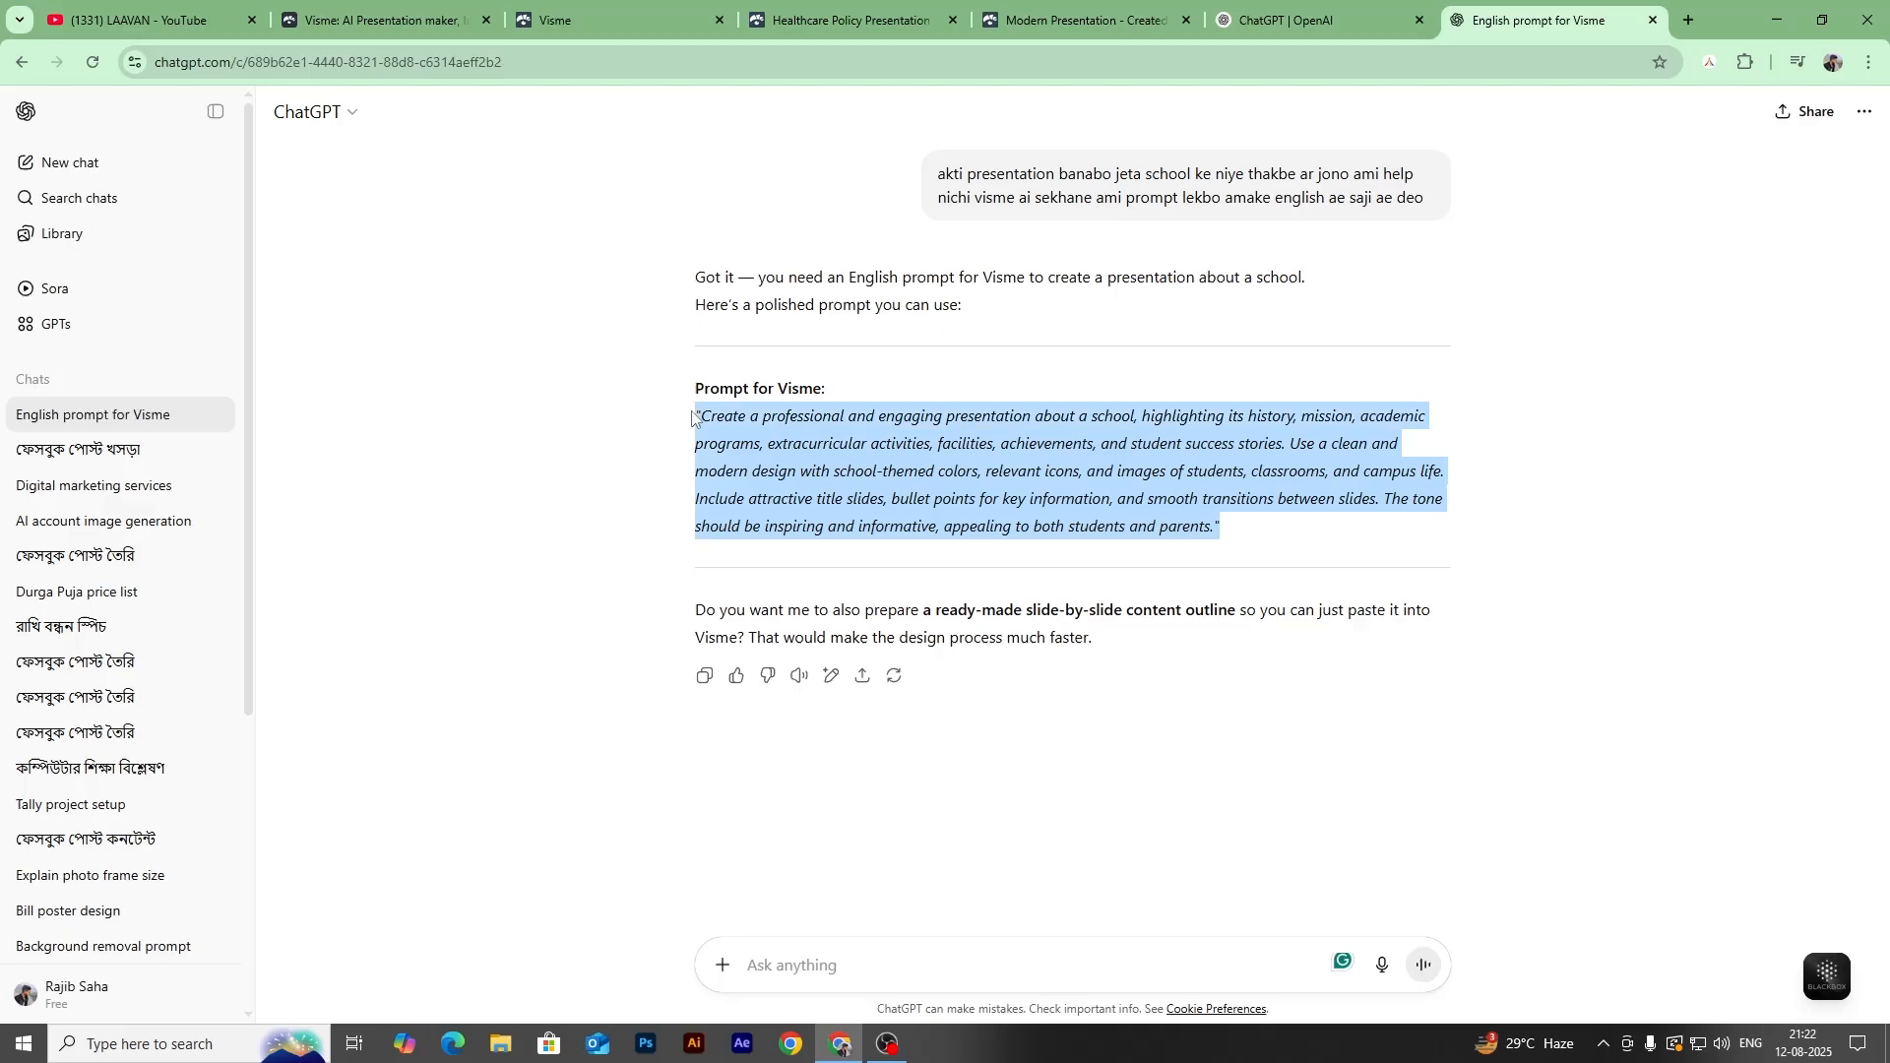
drag(692, 418, 693, 417)
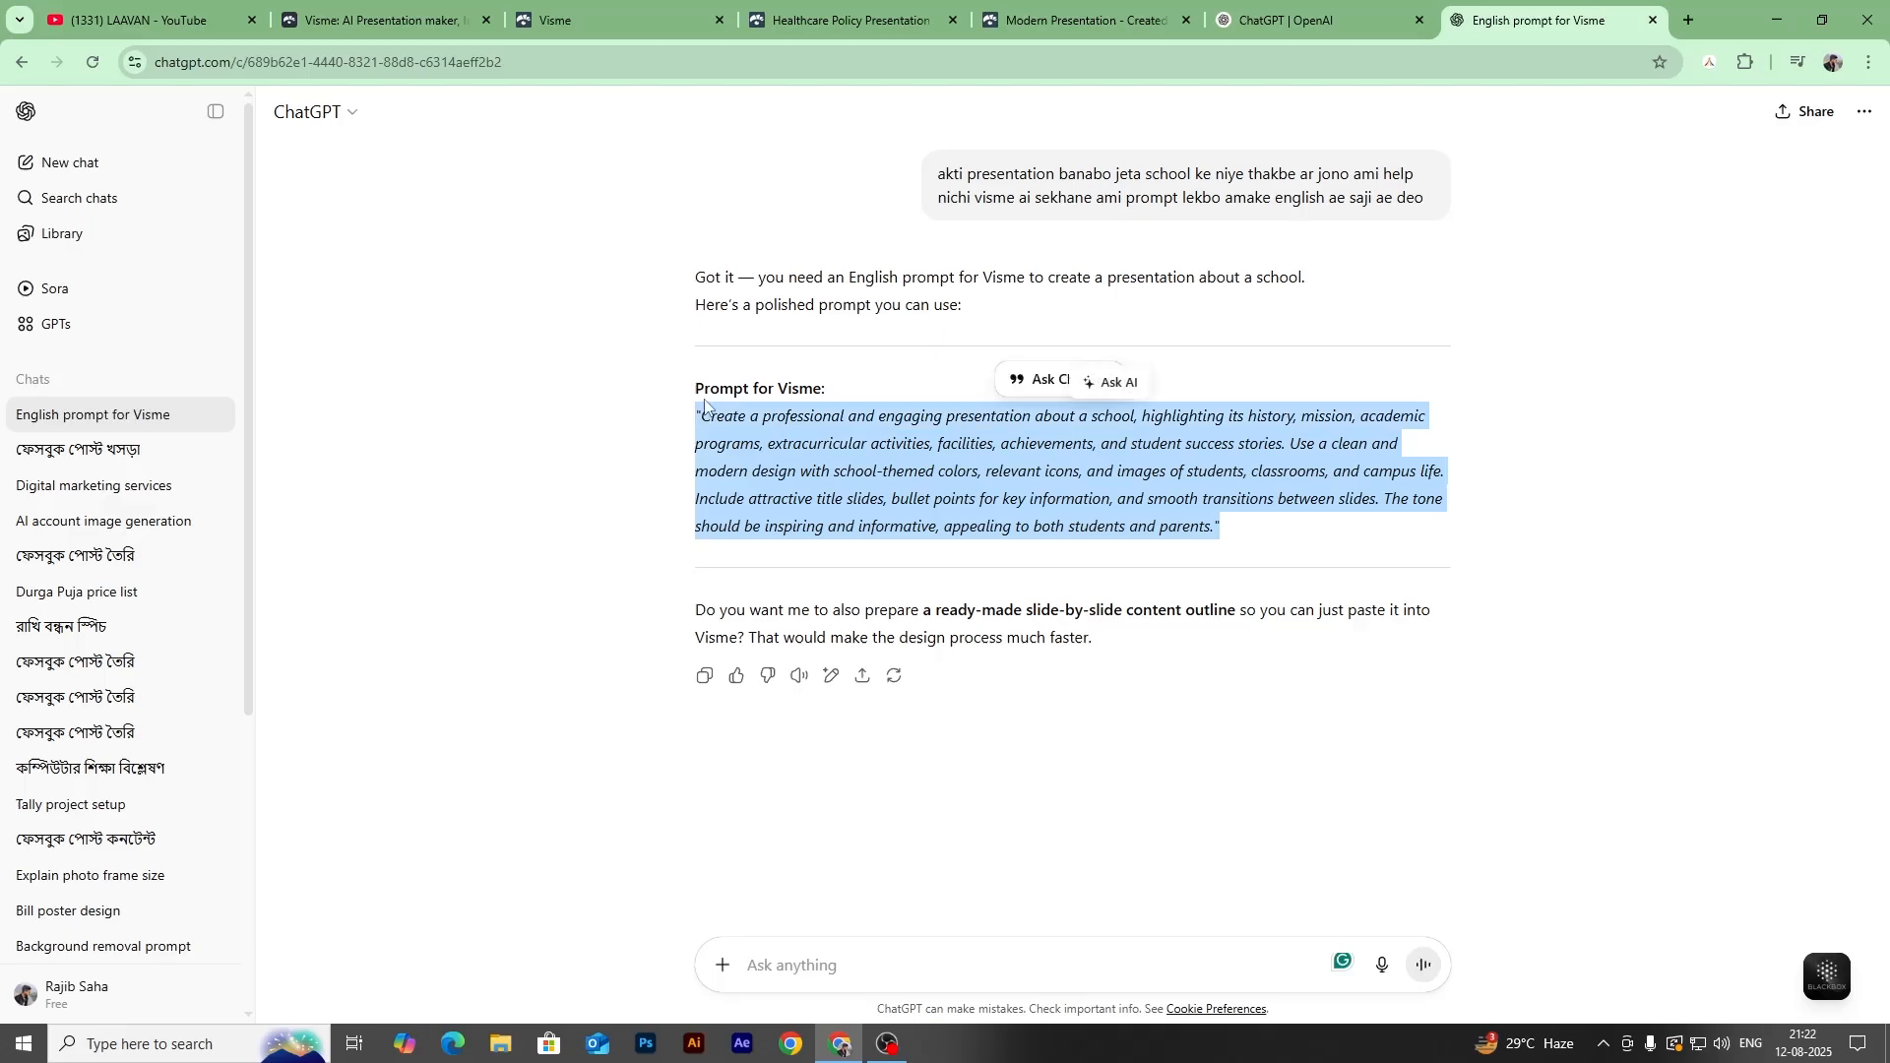
Close the browser tab with the Modern Presentation and go back to the Visme dashboard.
click(589, 8)
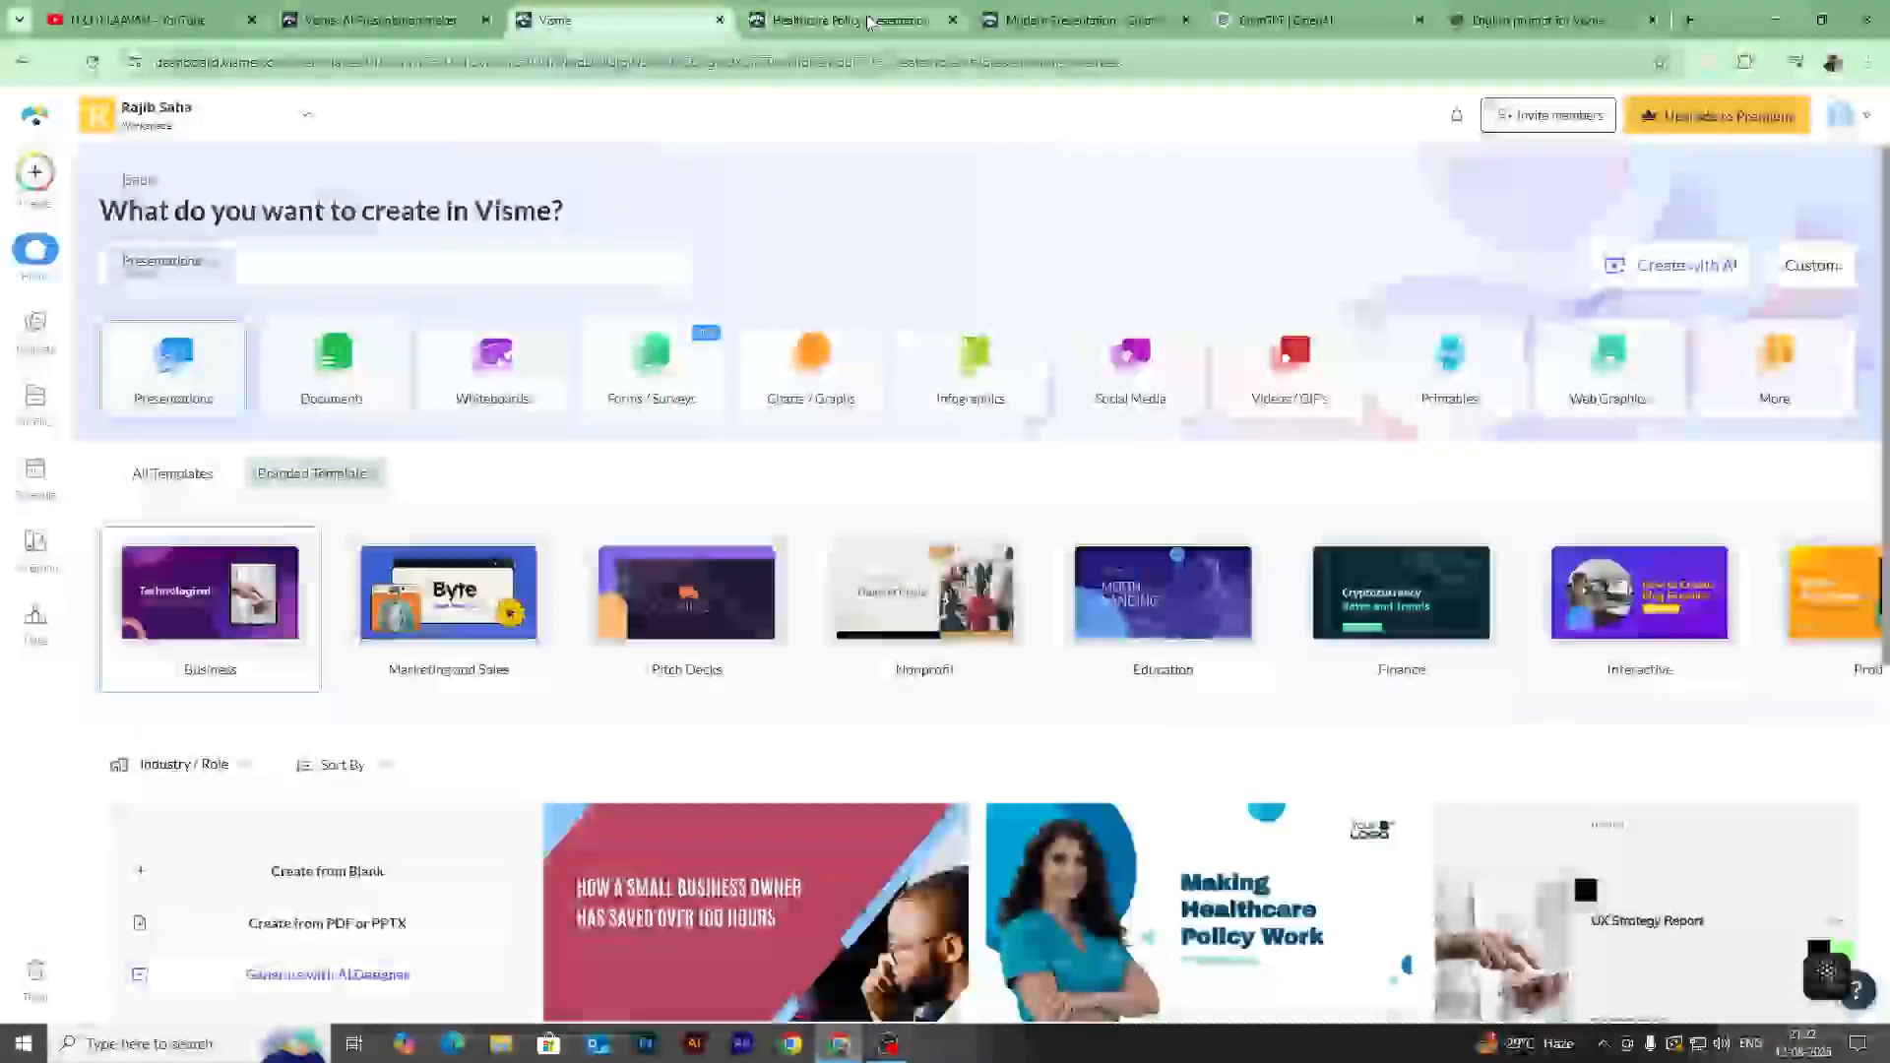
click(870, 19)
click(1008, 20)
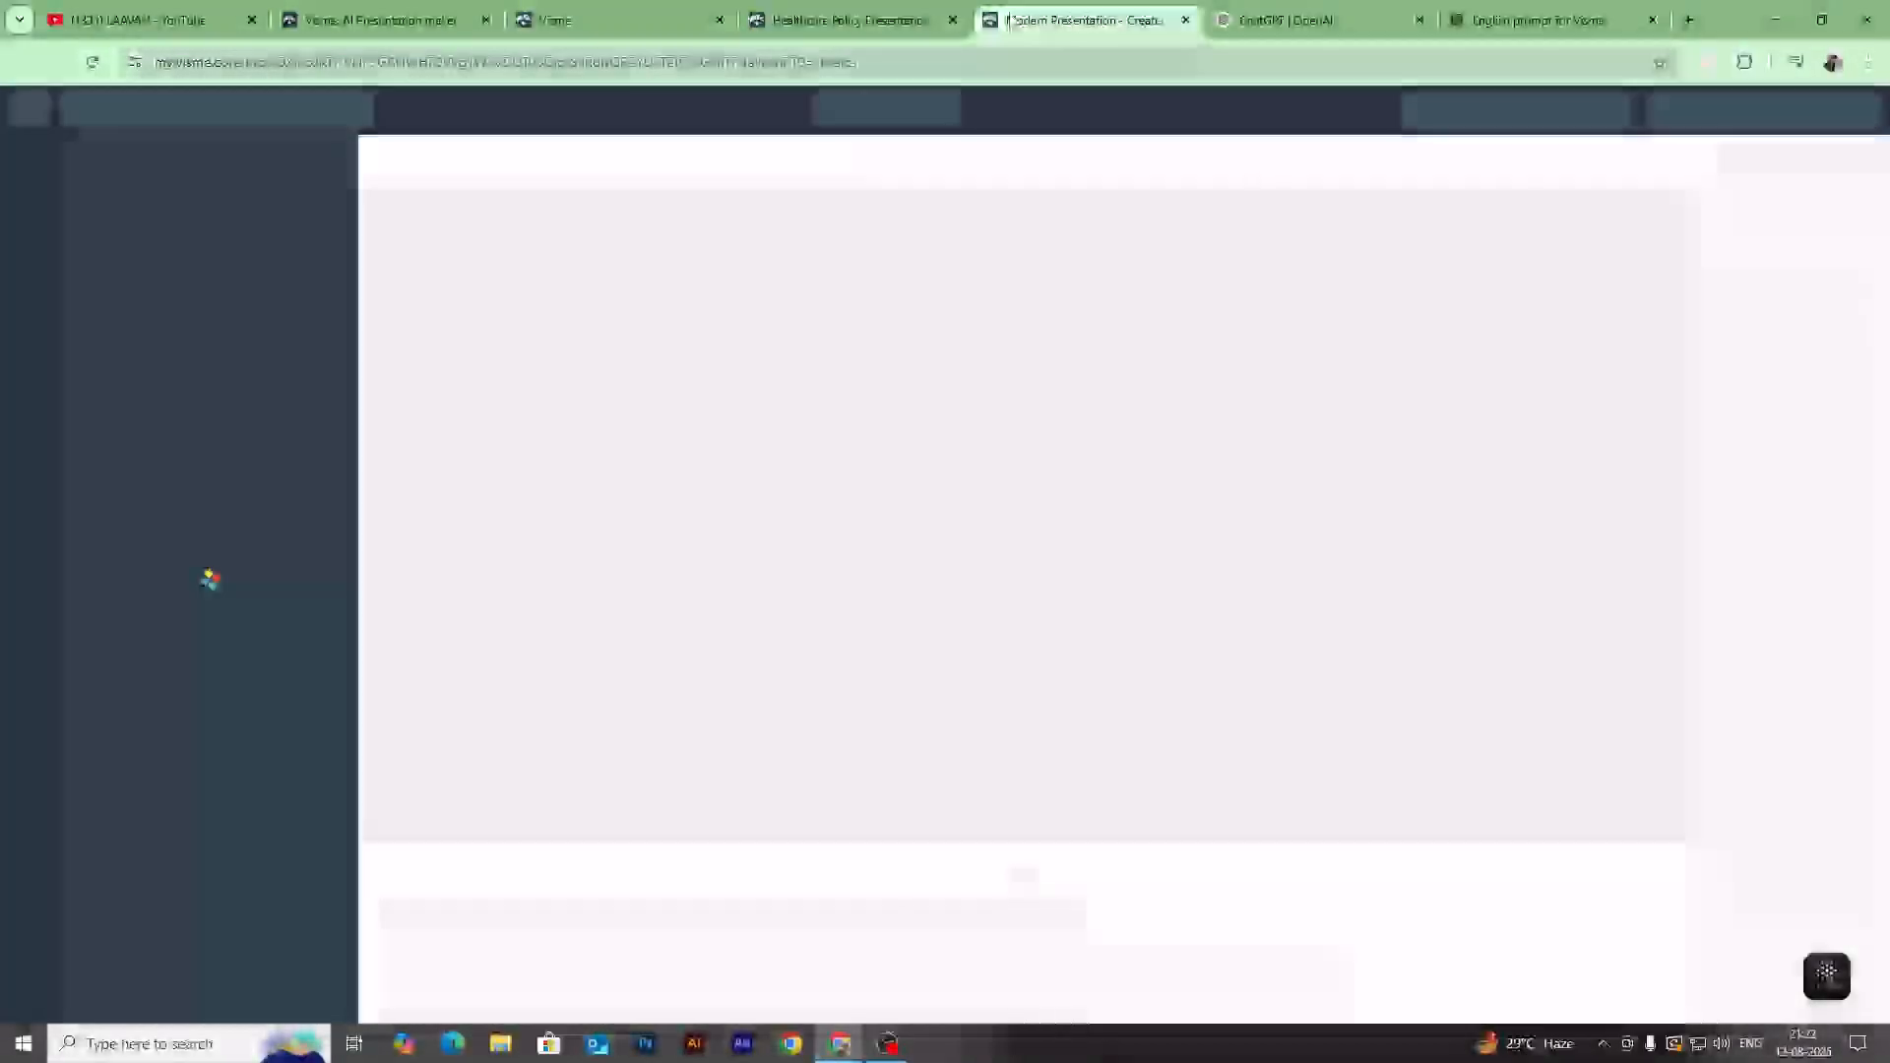
click(1186, 19)
click(610, 20)
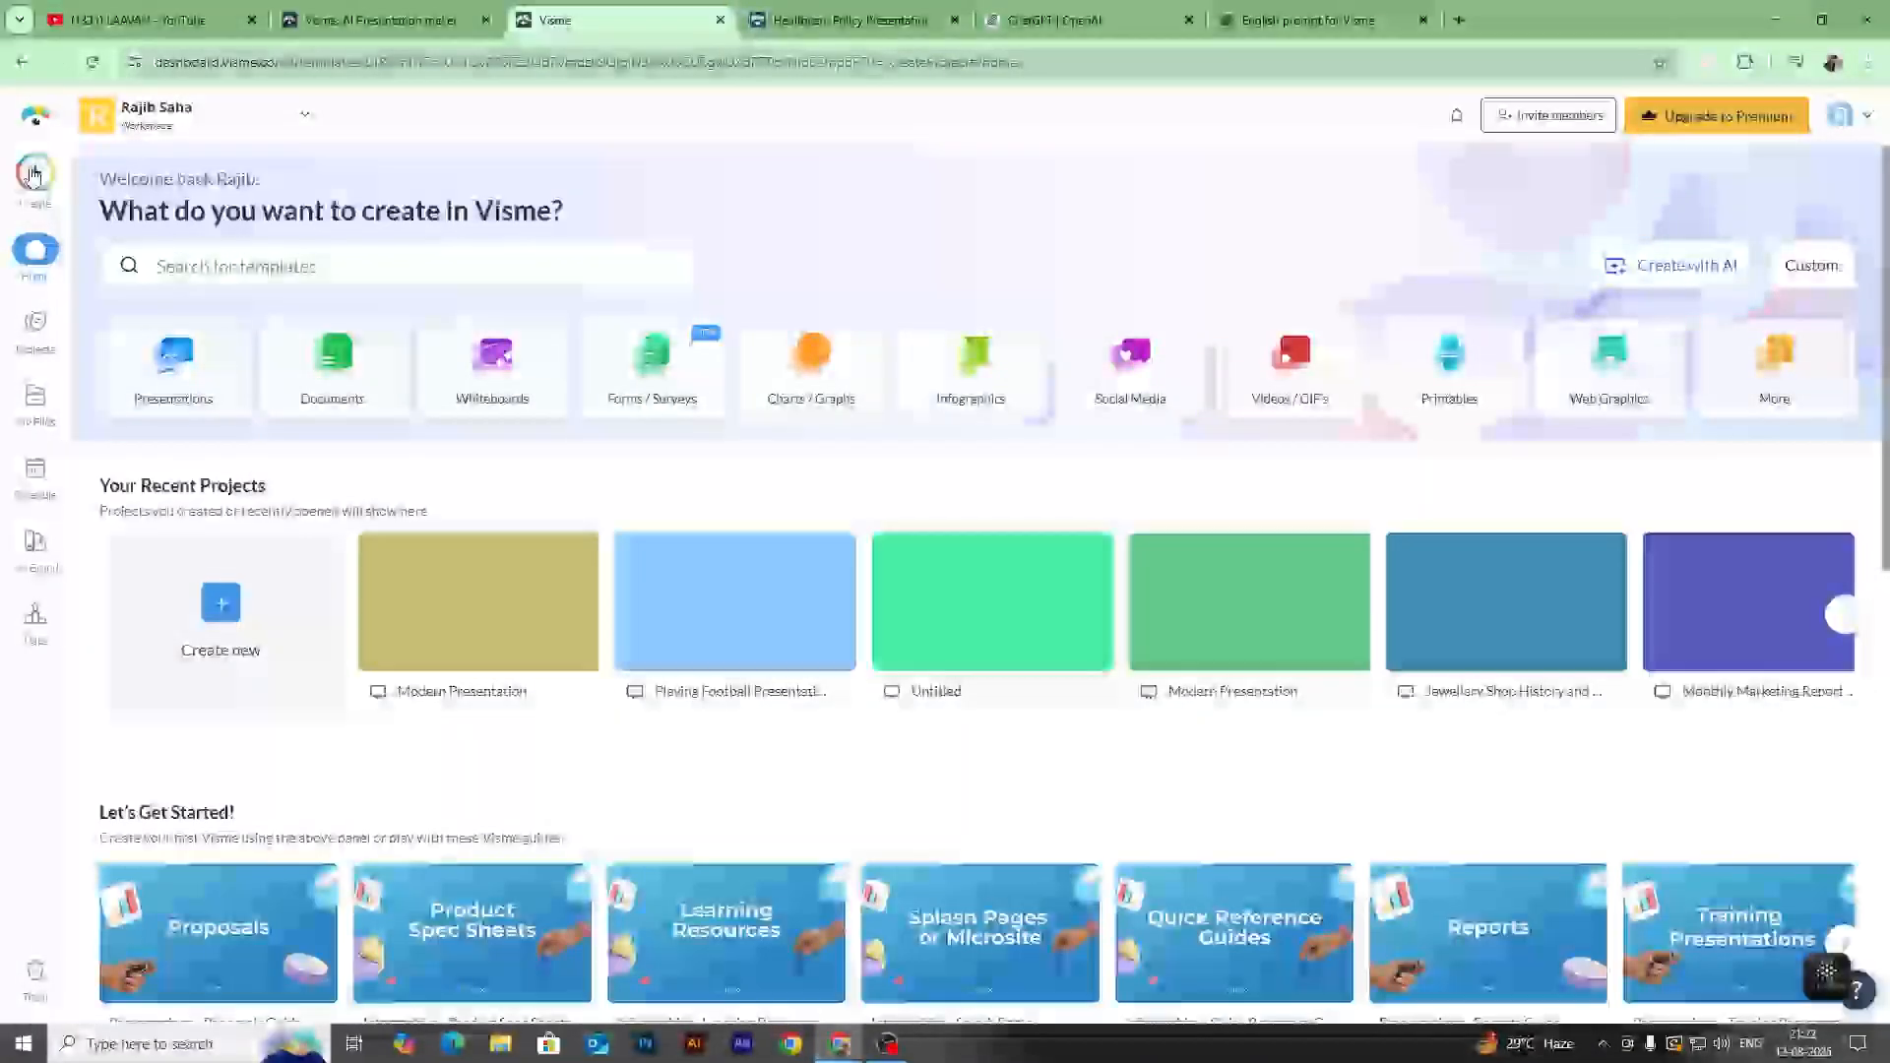
Submit the copied school prompt to Visme AI Designer and generate the presentation in the Eastside Academy style.
click(1665, 264)
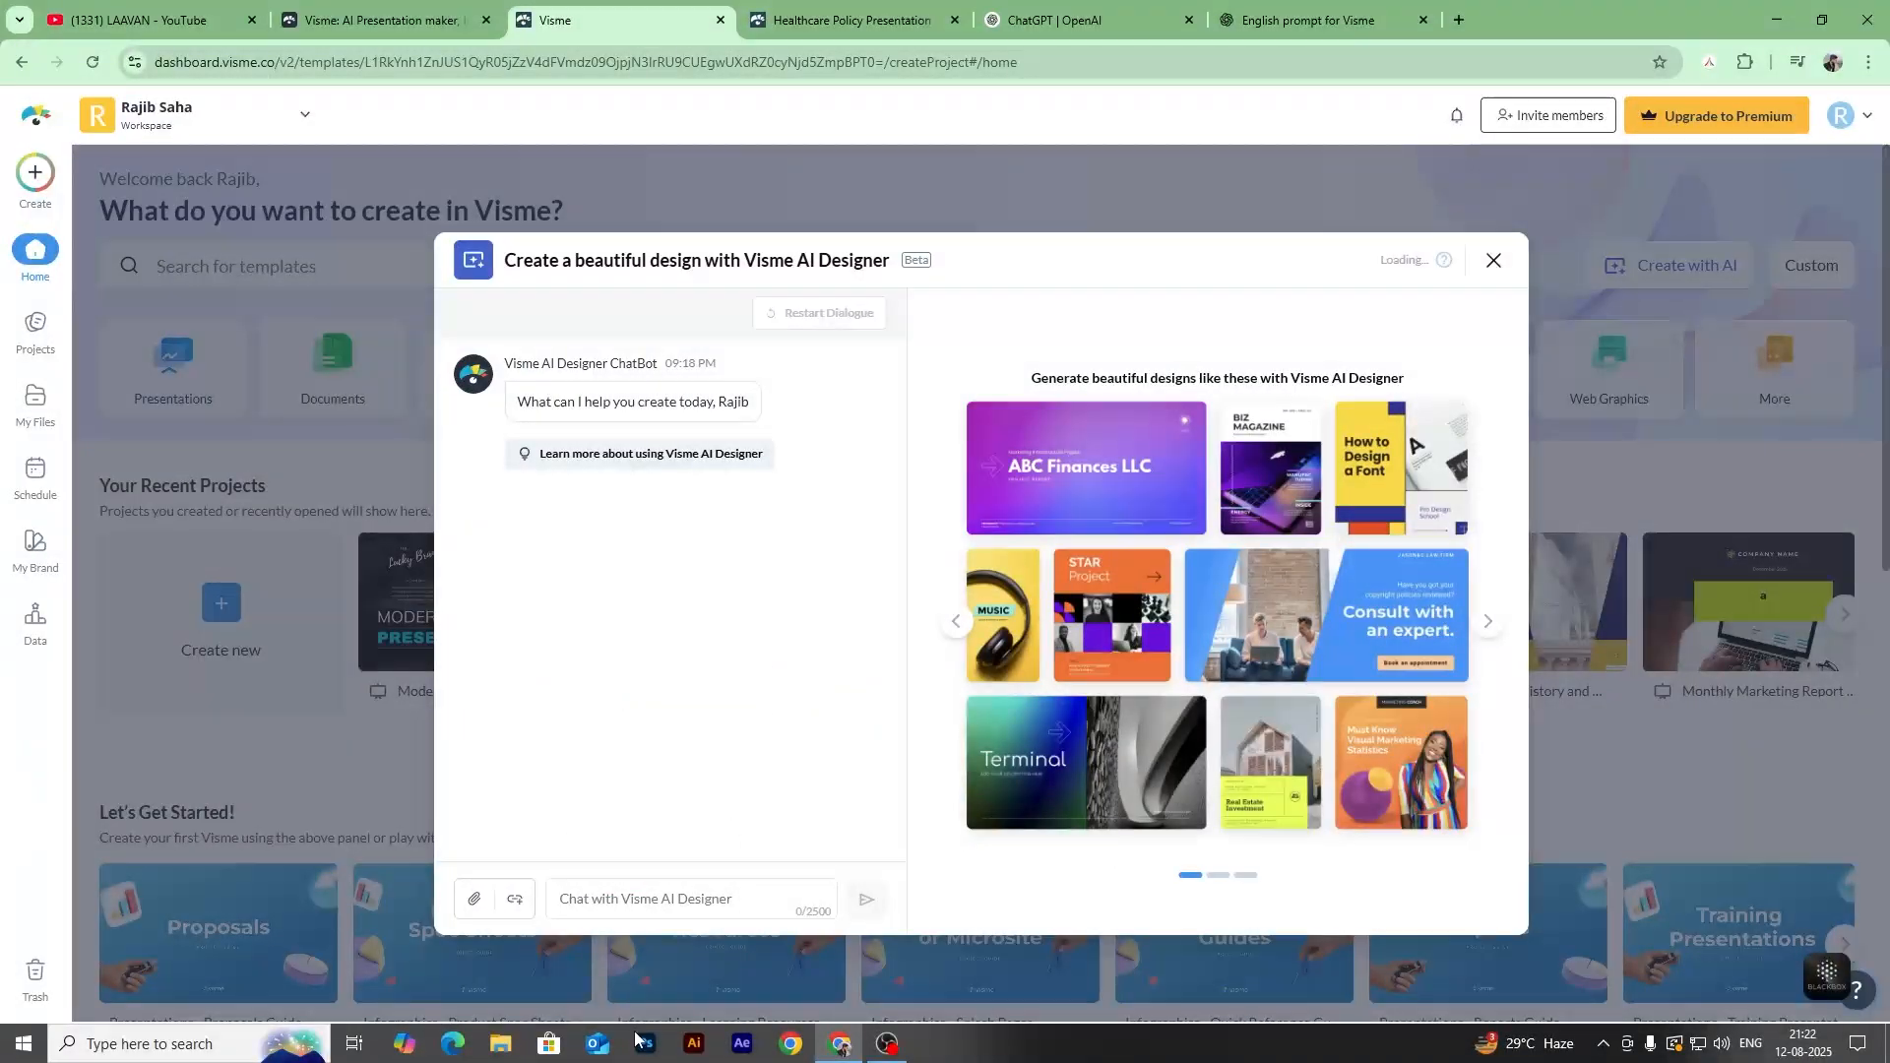
click(633, 897)
key(ctrl+v)
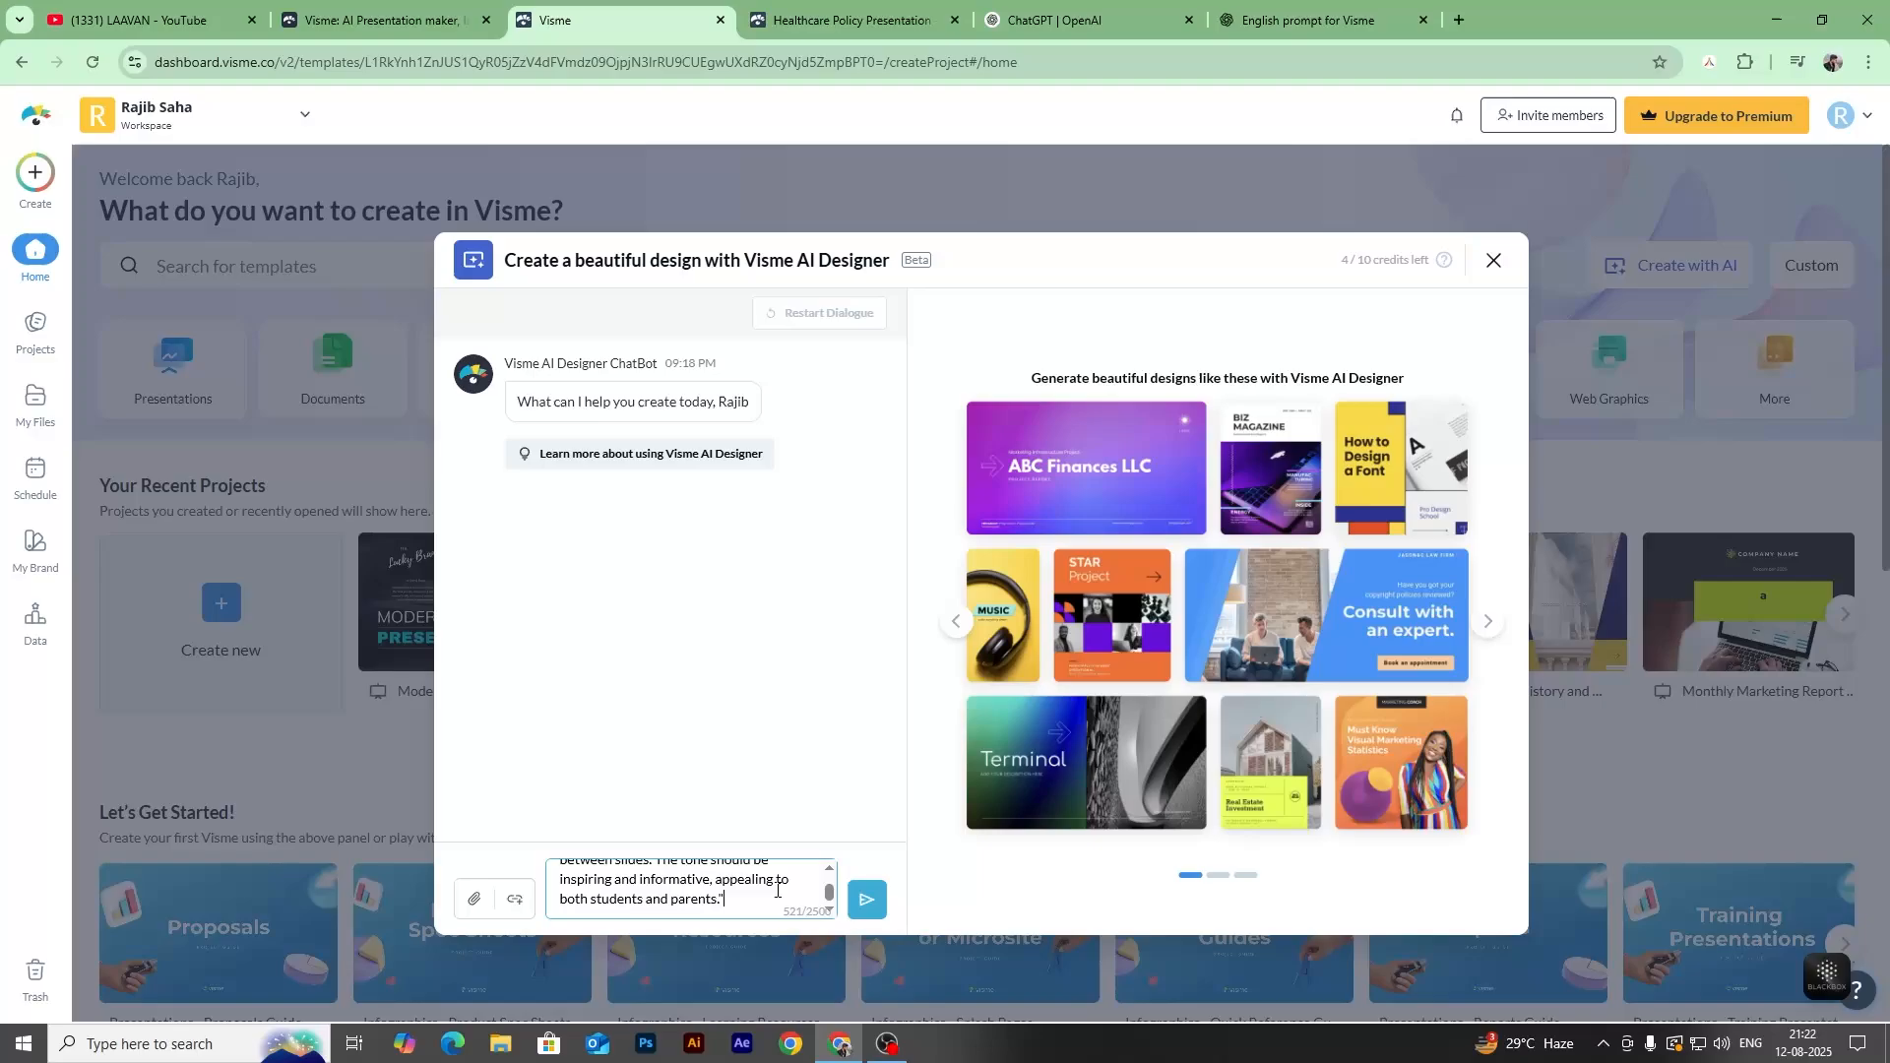
click(866, 899)
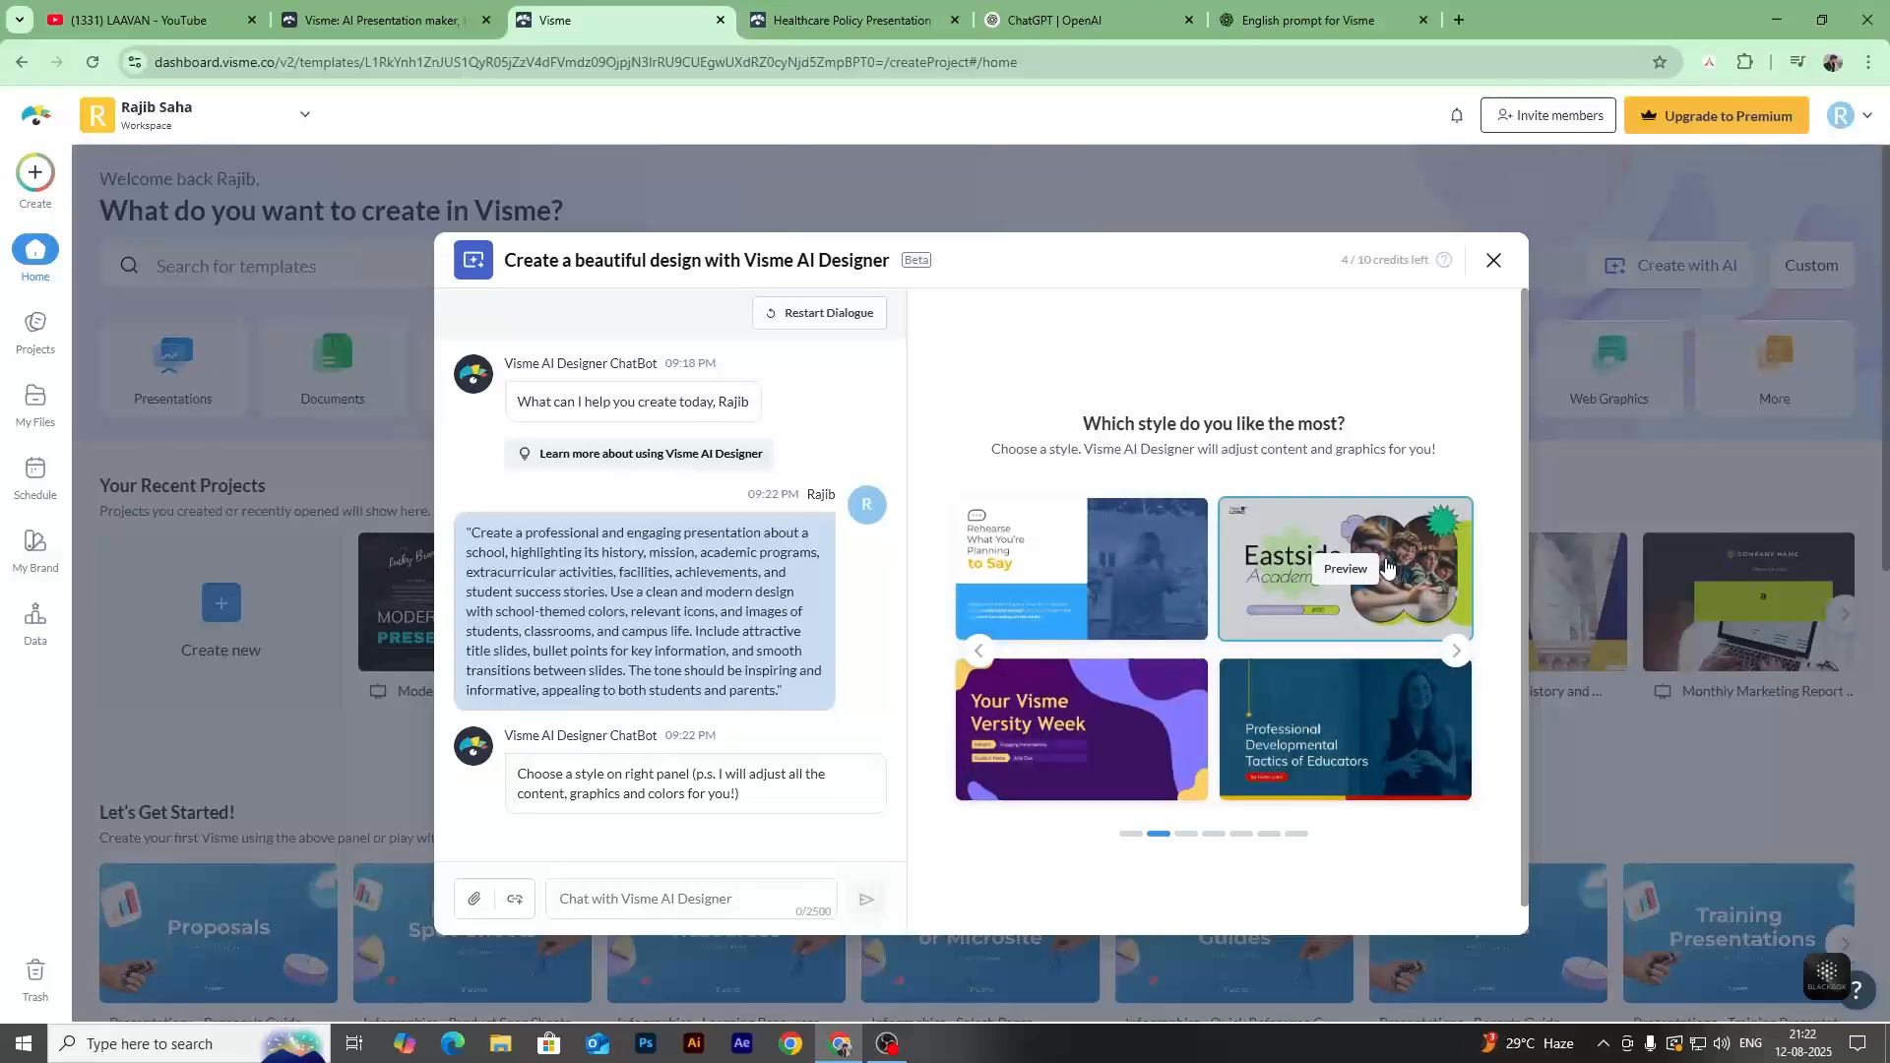
click(1360, 565)
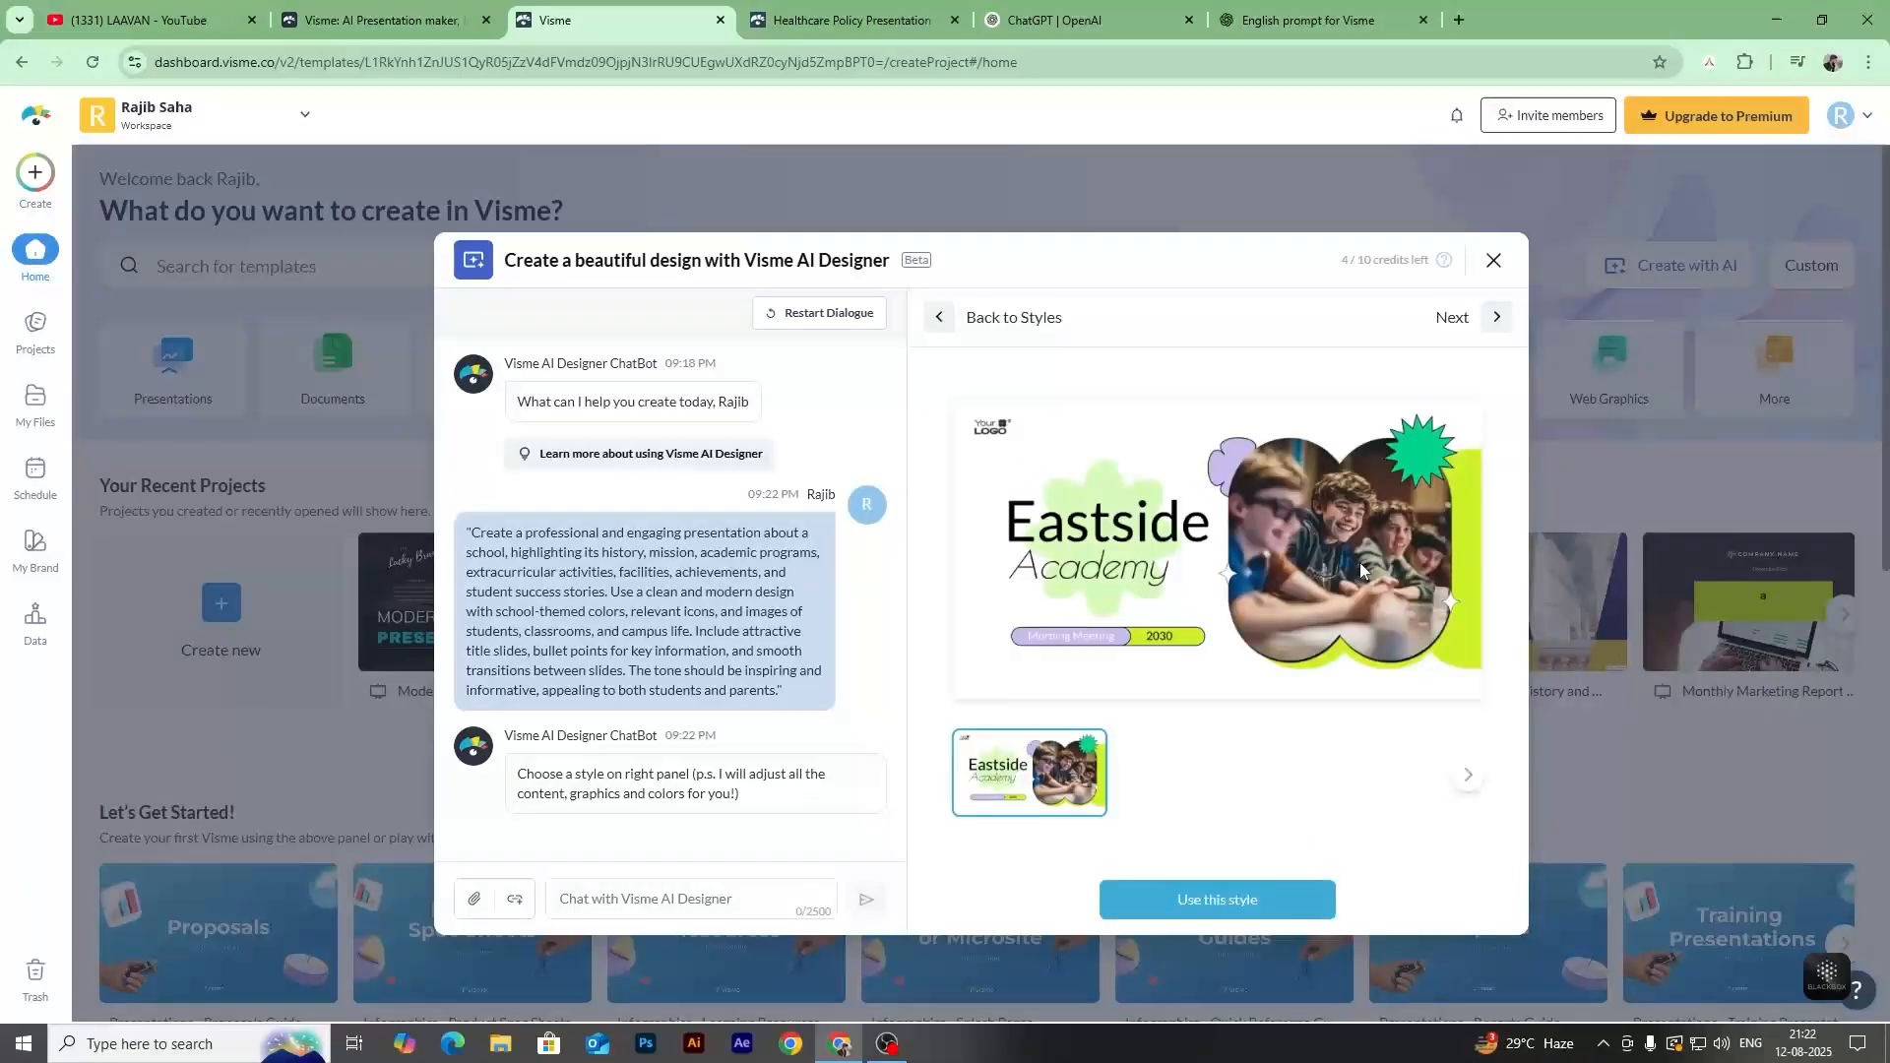
click(1247, 900)
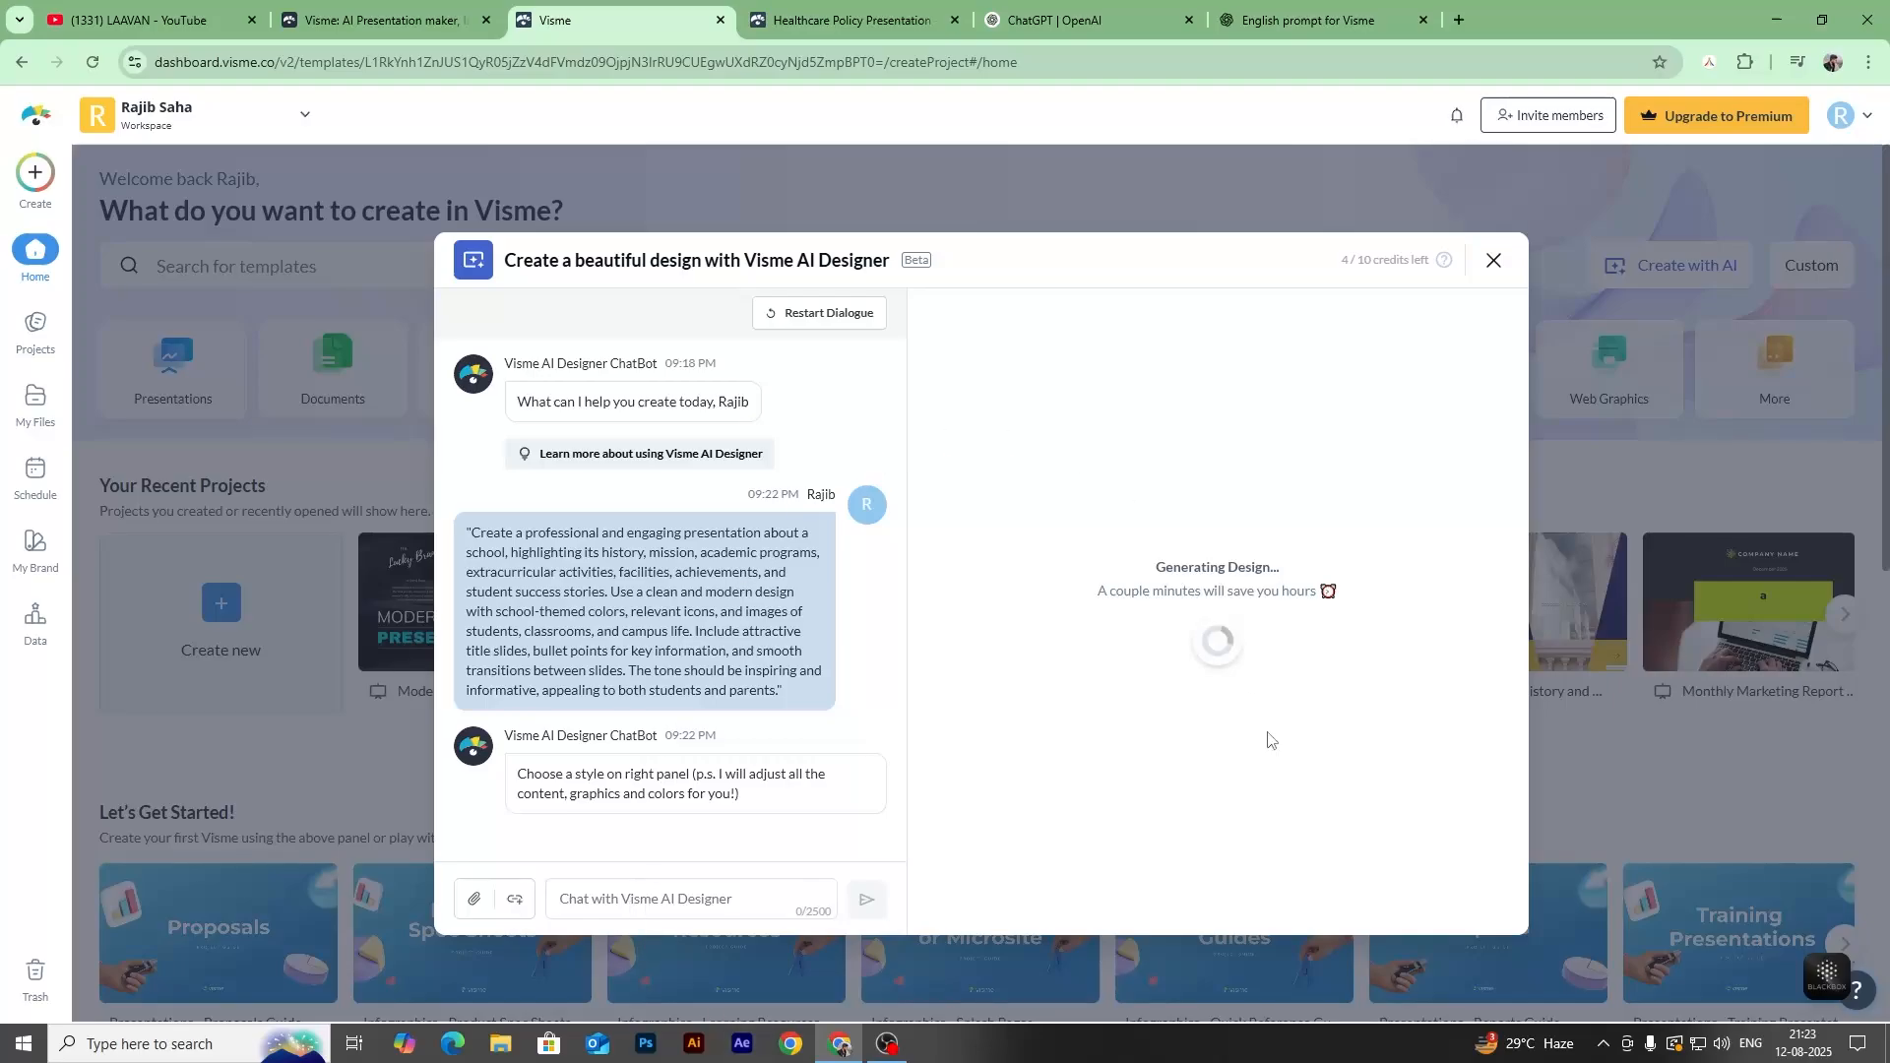
click(1309, 20)
click(852, 389)
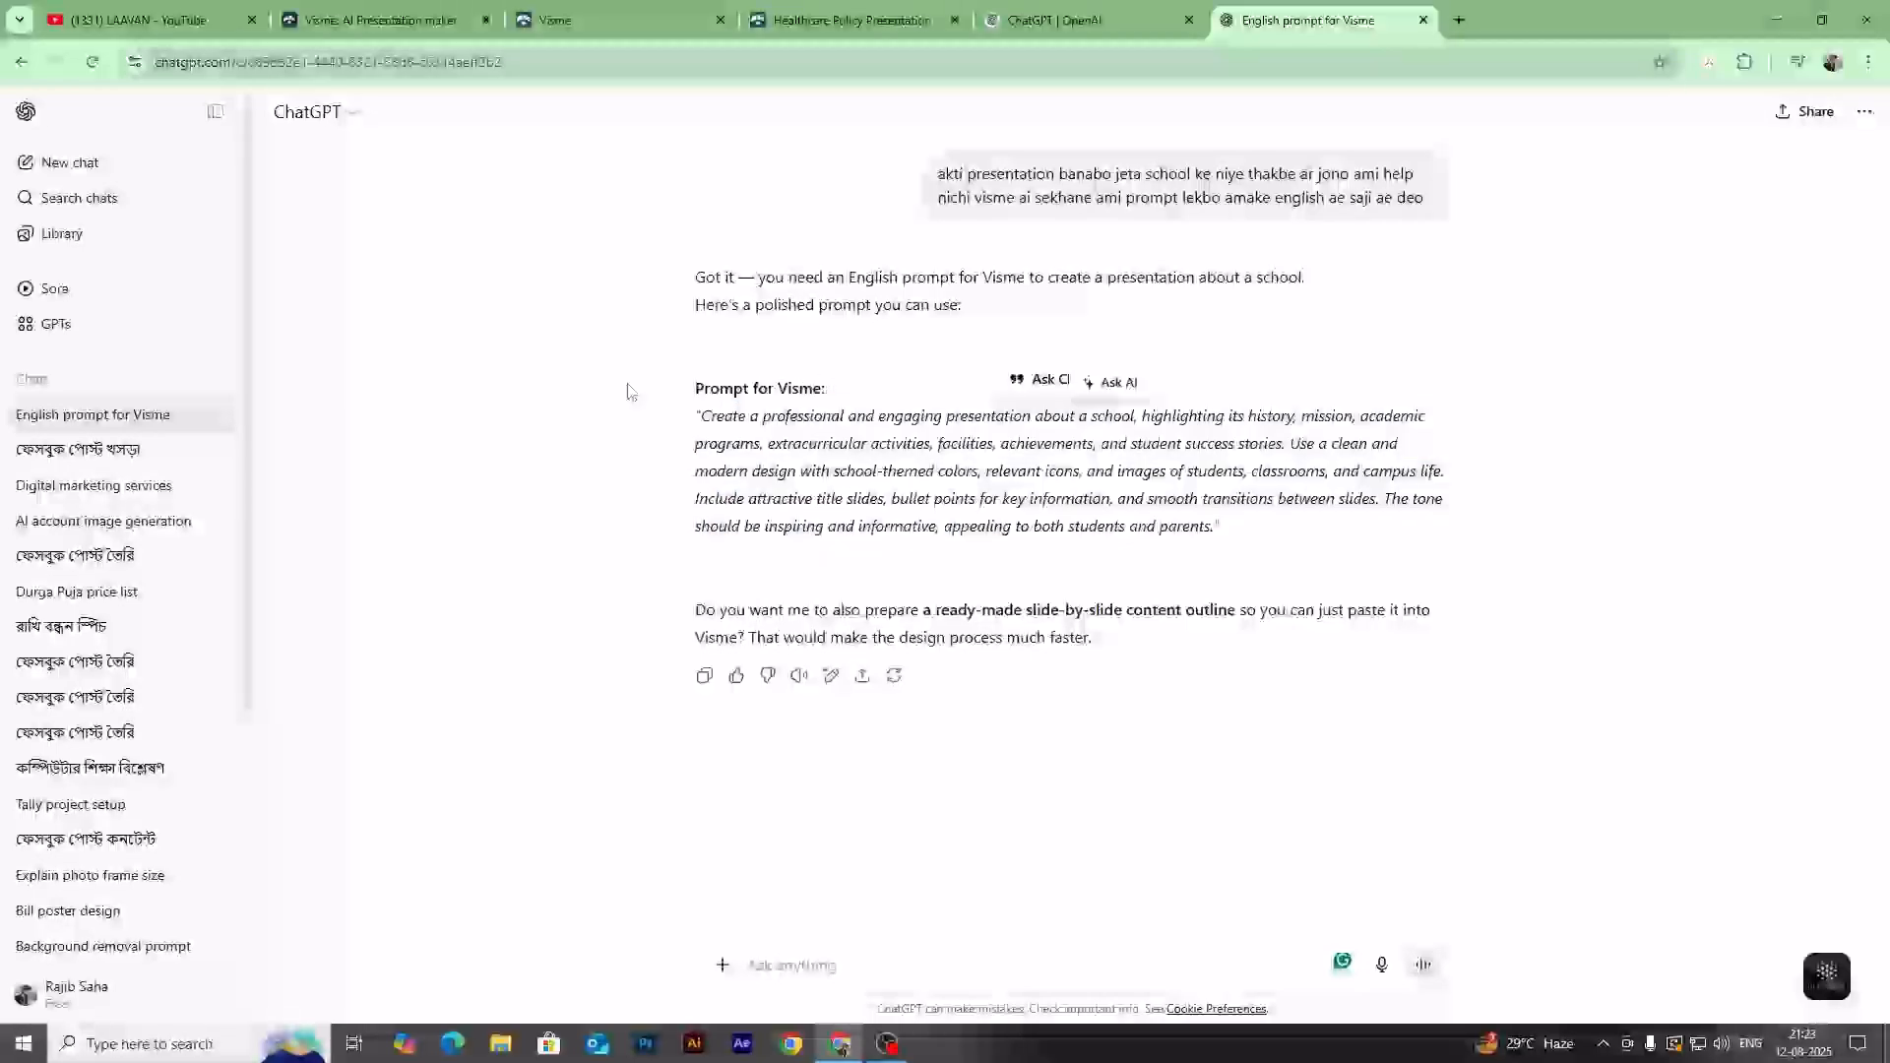
click(1174, 10)
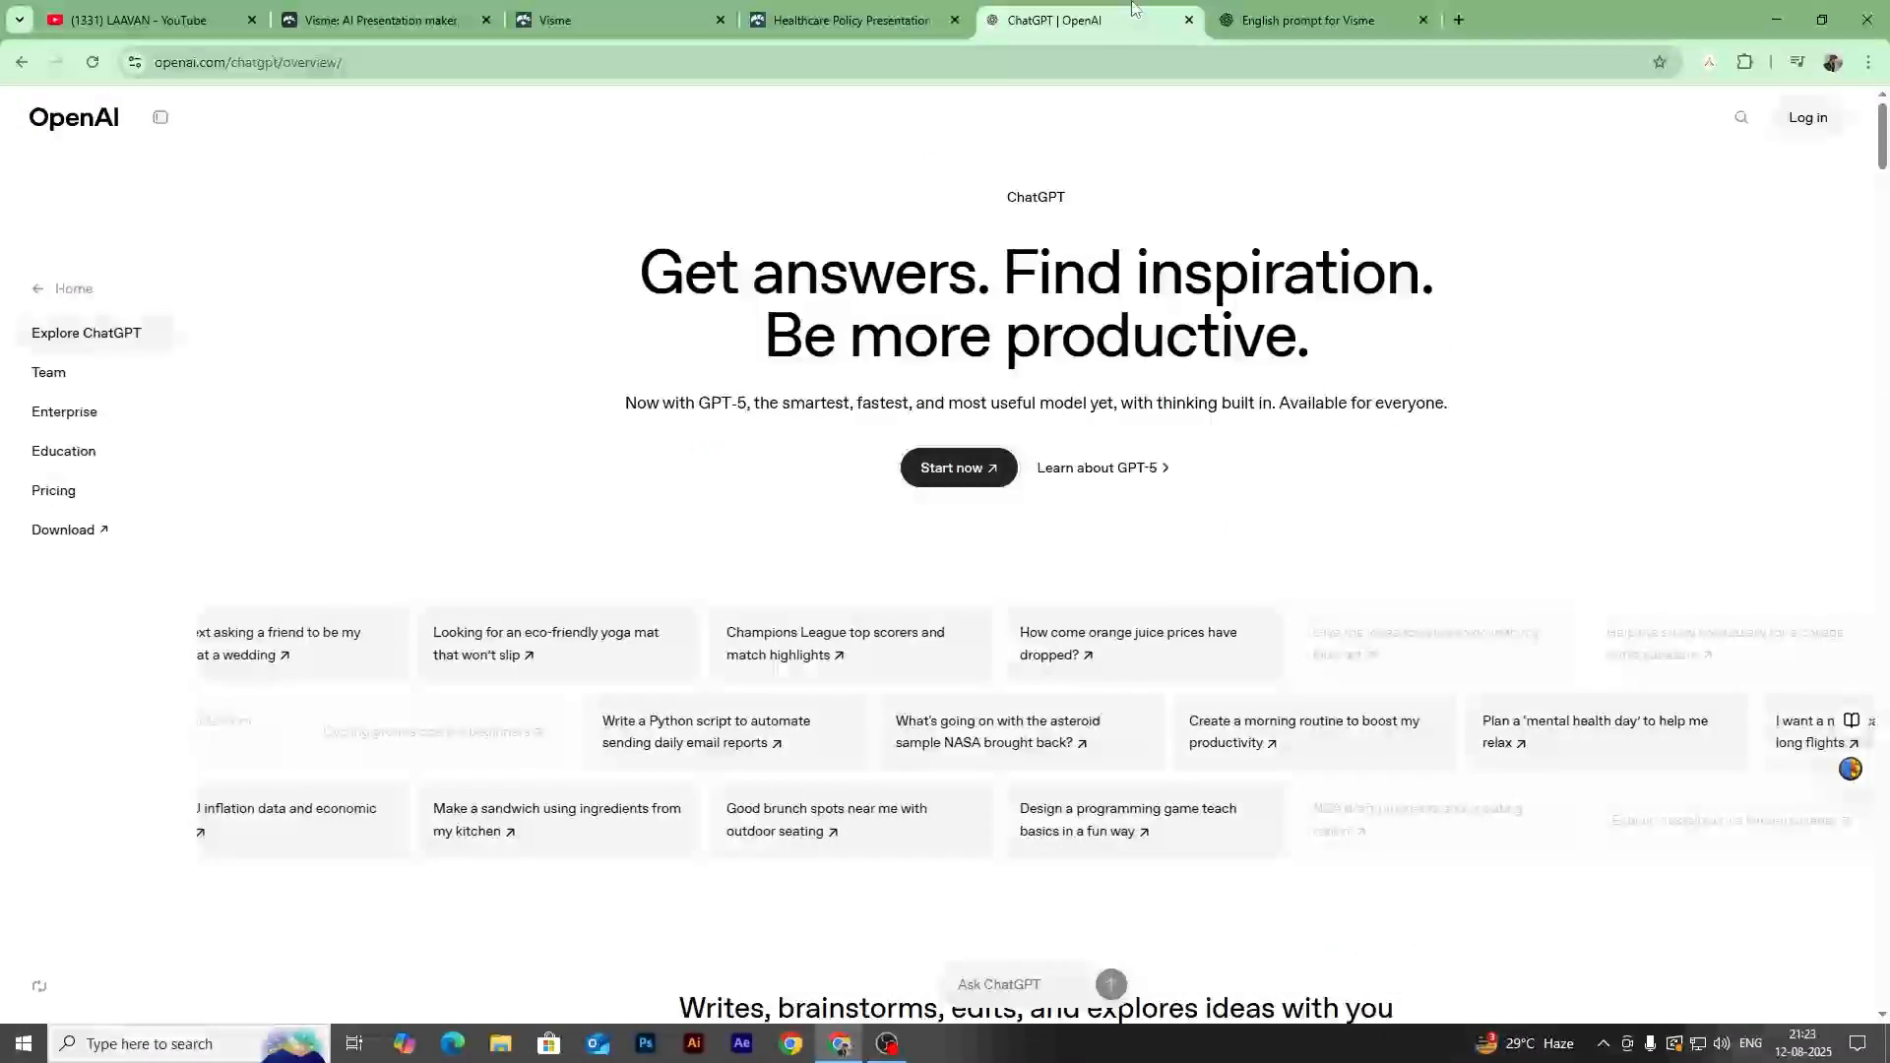
click(1250, 29)
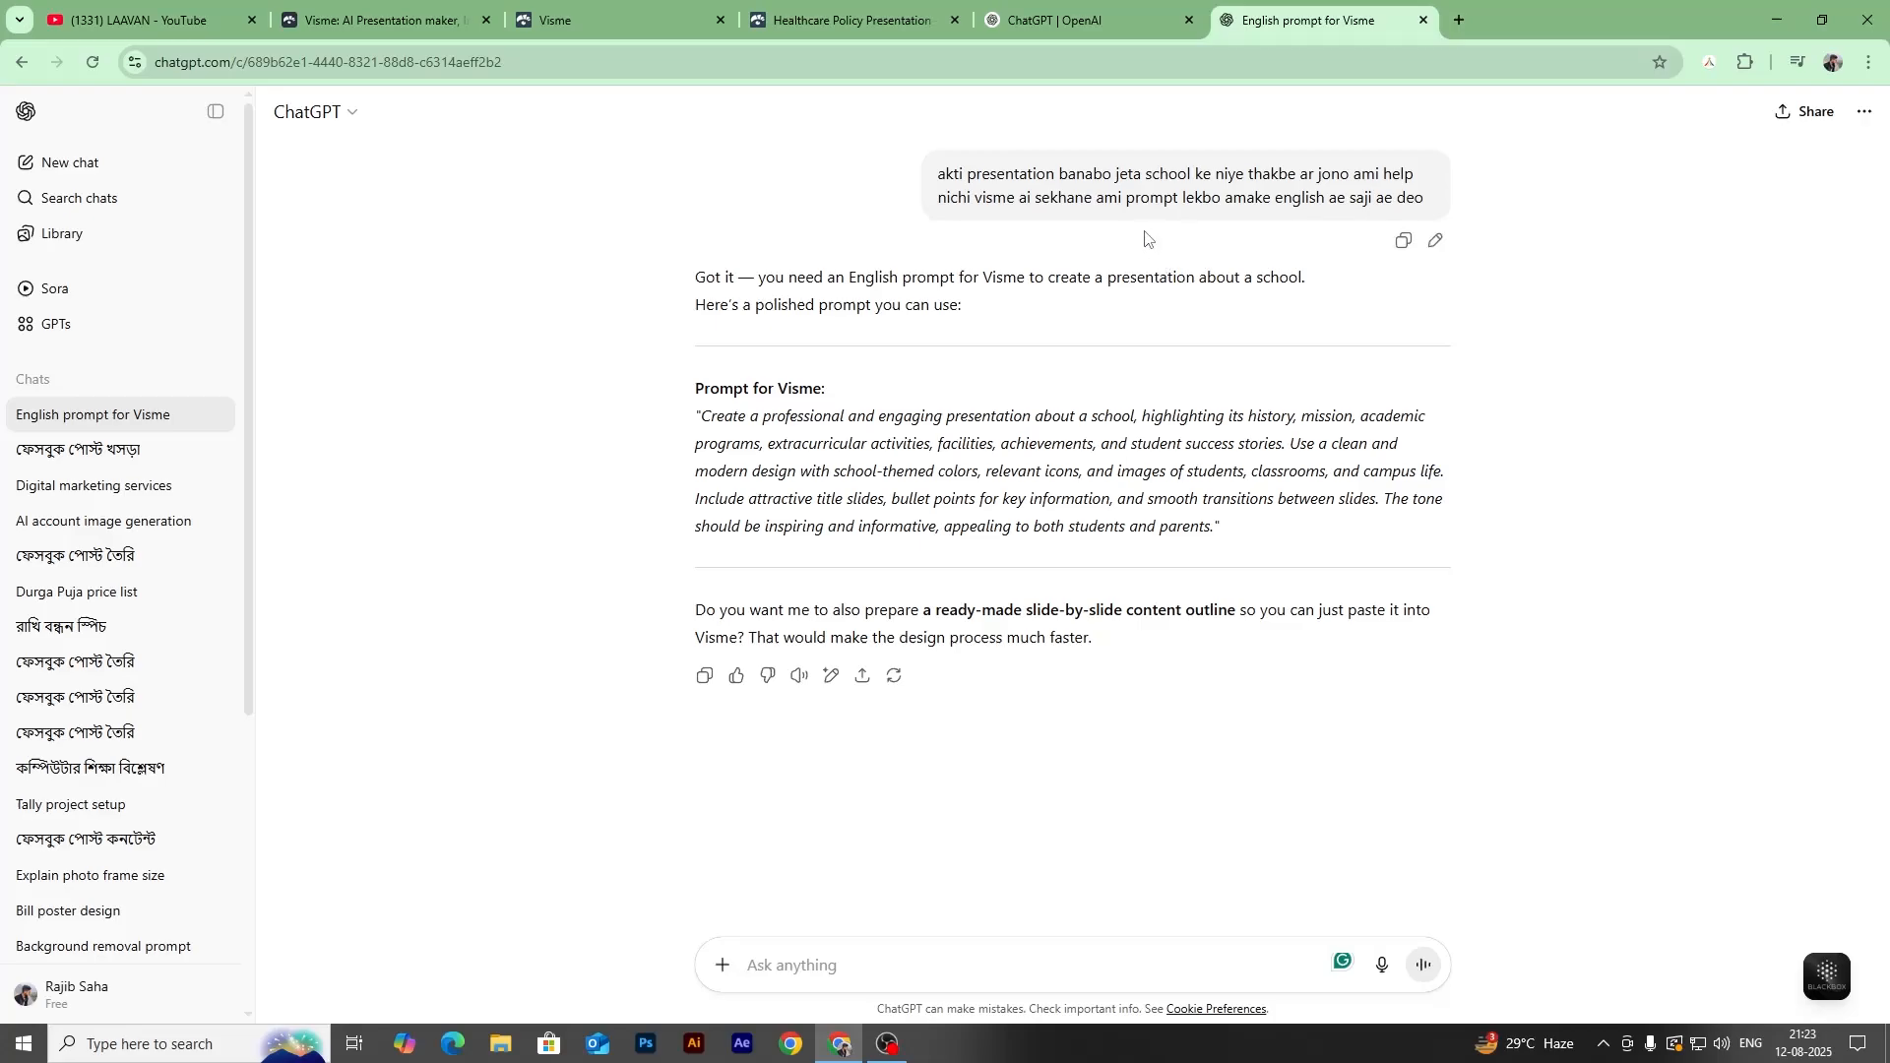
click(813, 8)
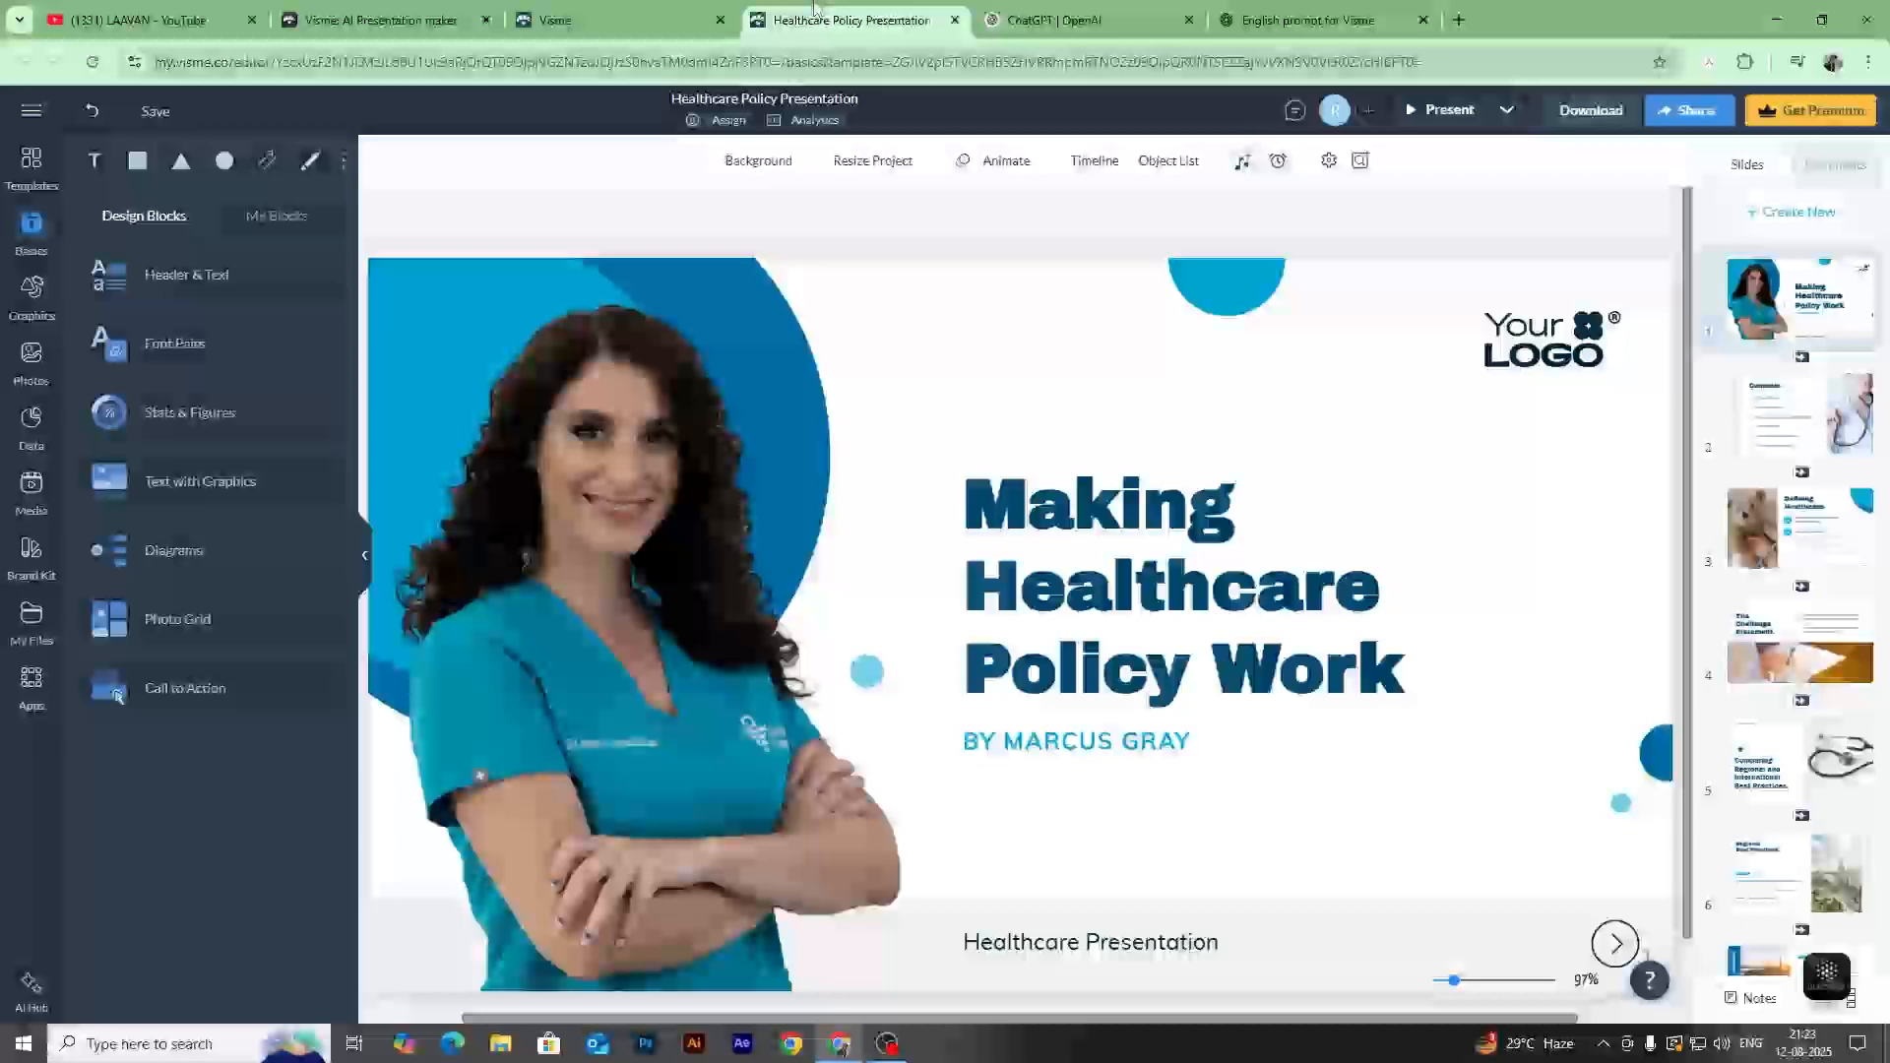
click(645, 14)
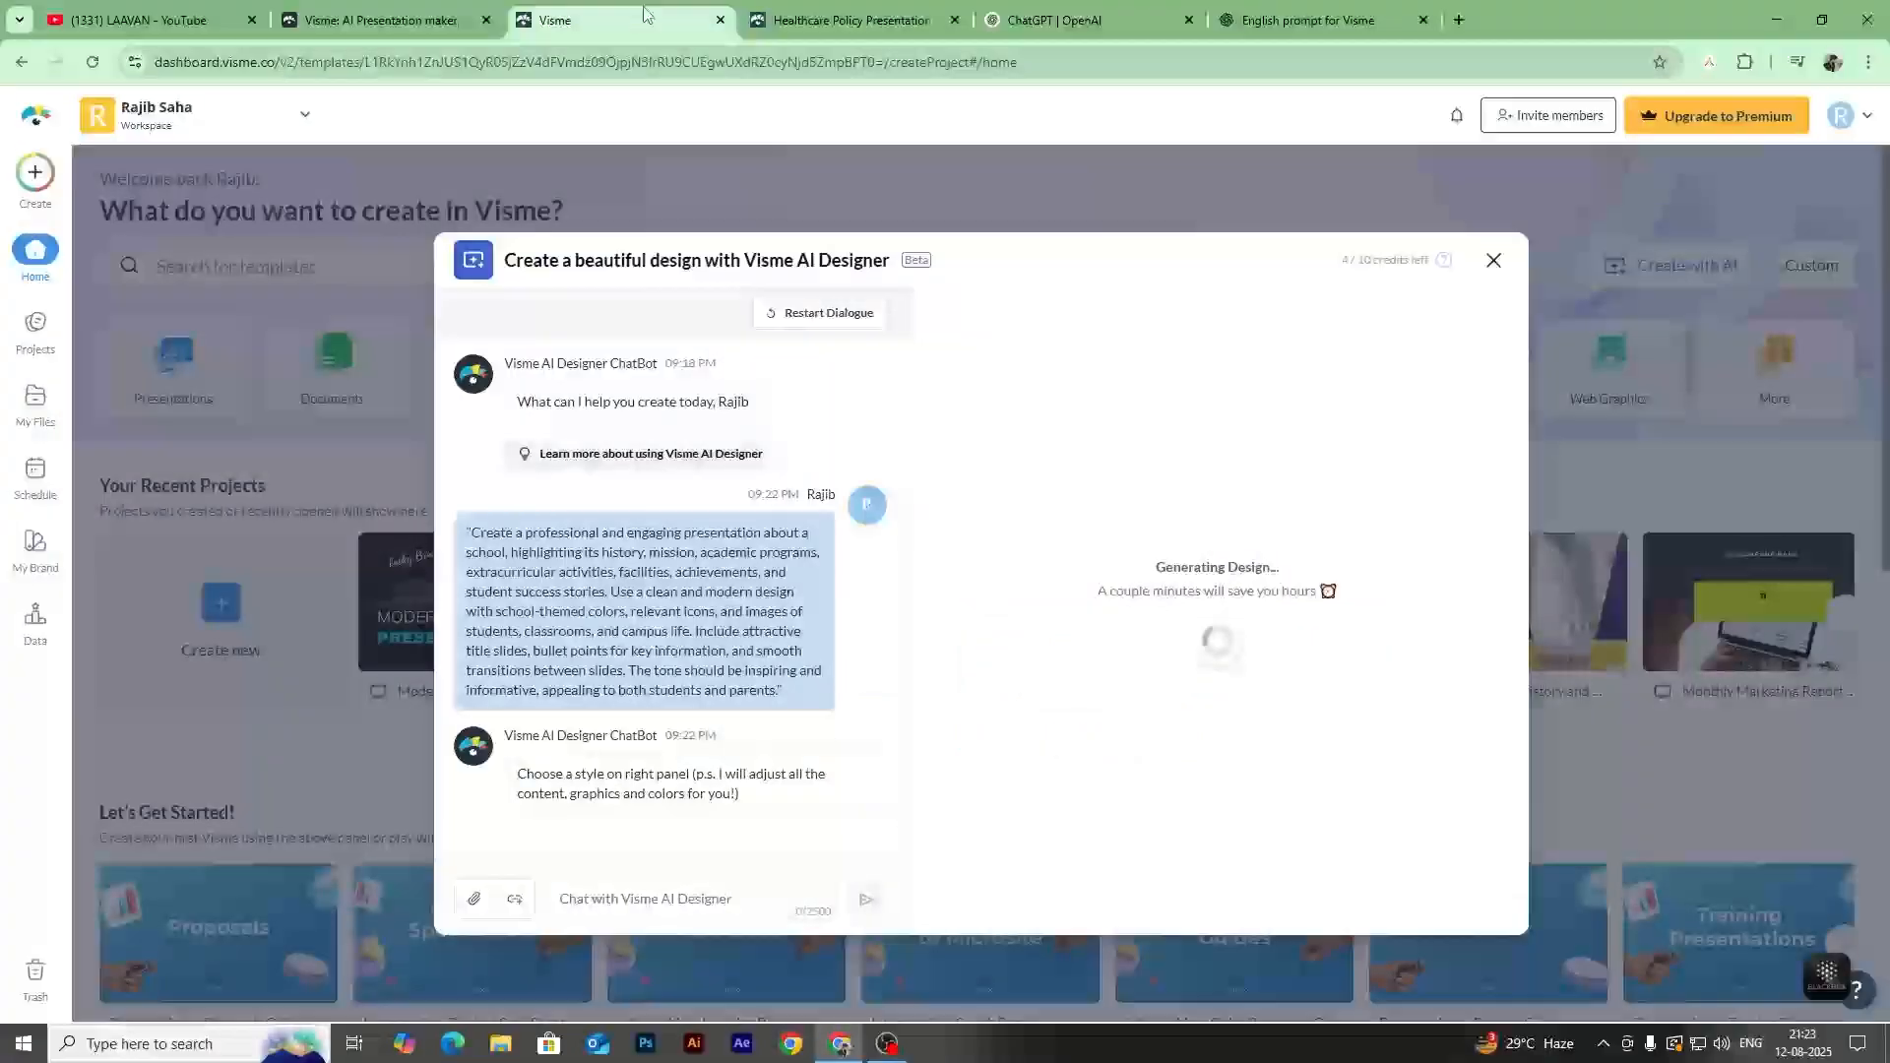
Switch to the Healthcare Policy Presentation and look through its cover title and first four slides.
click(837, 18)
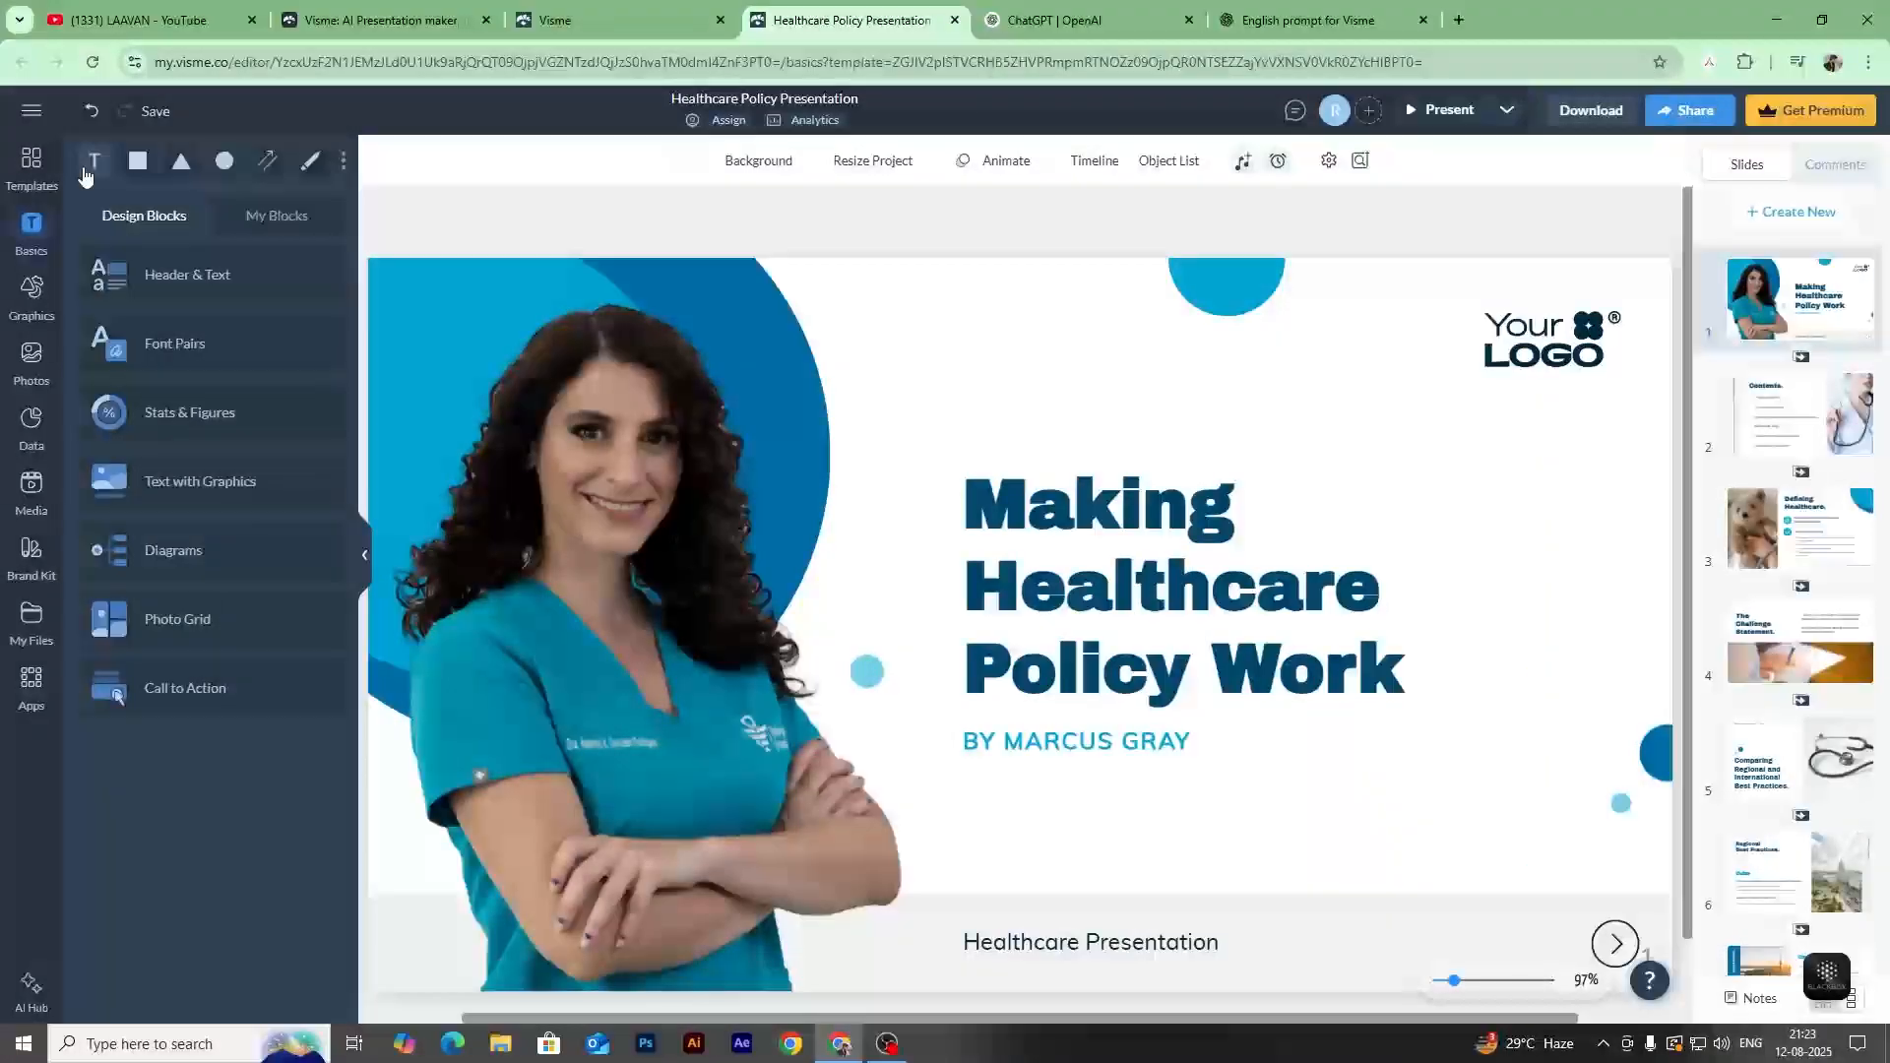
click(1202, 621)
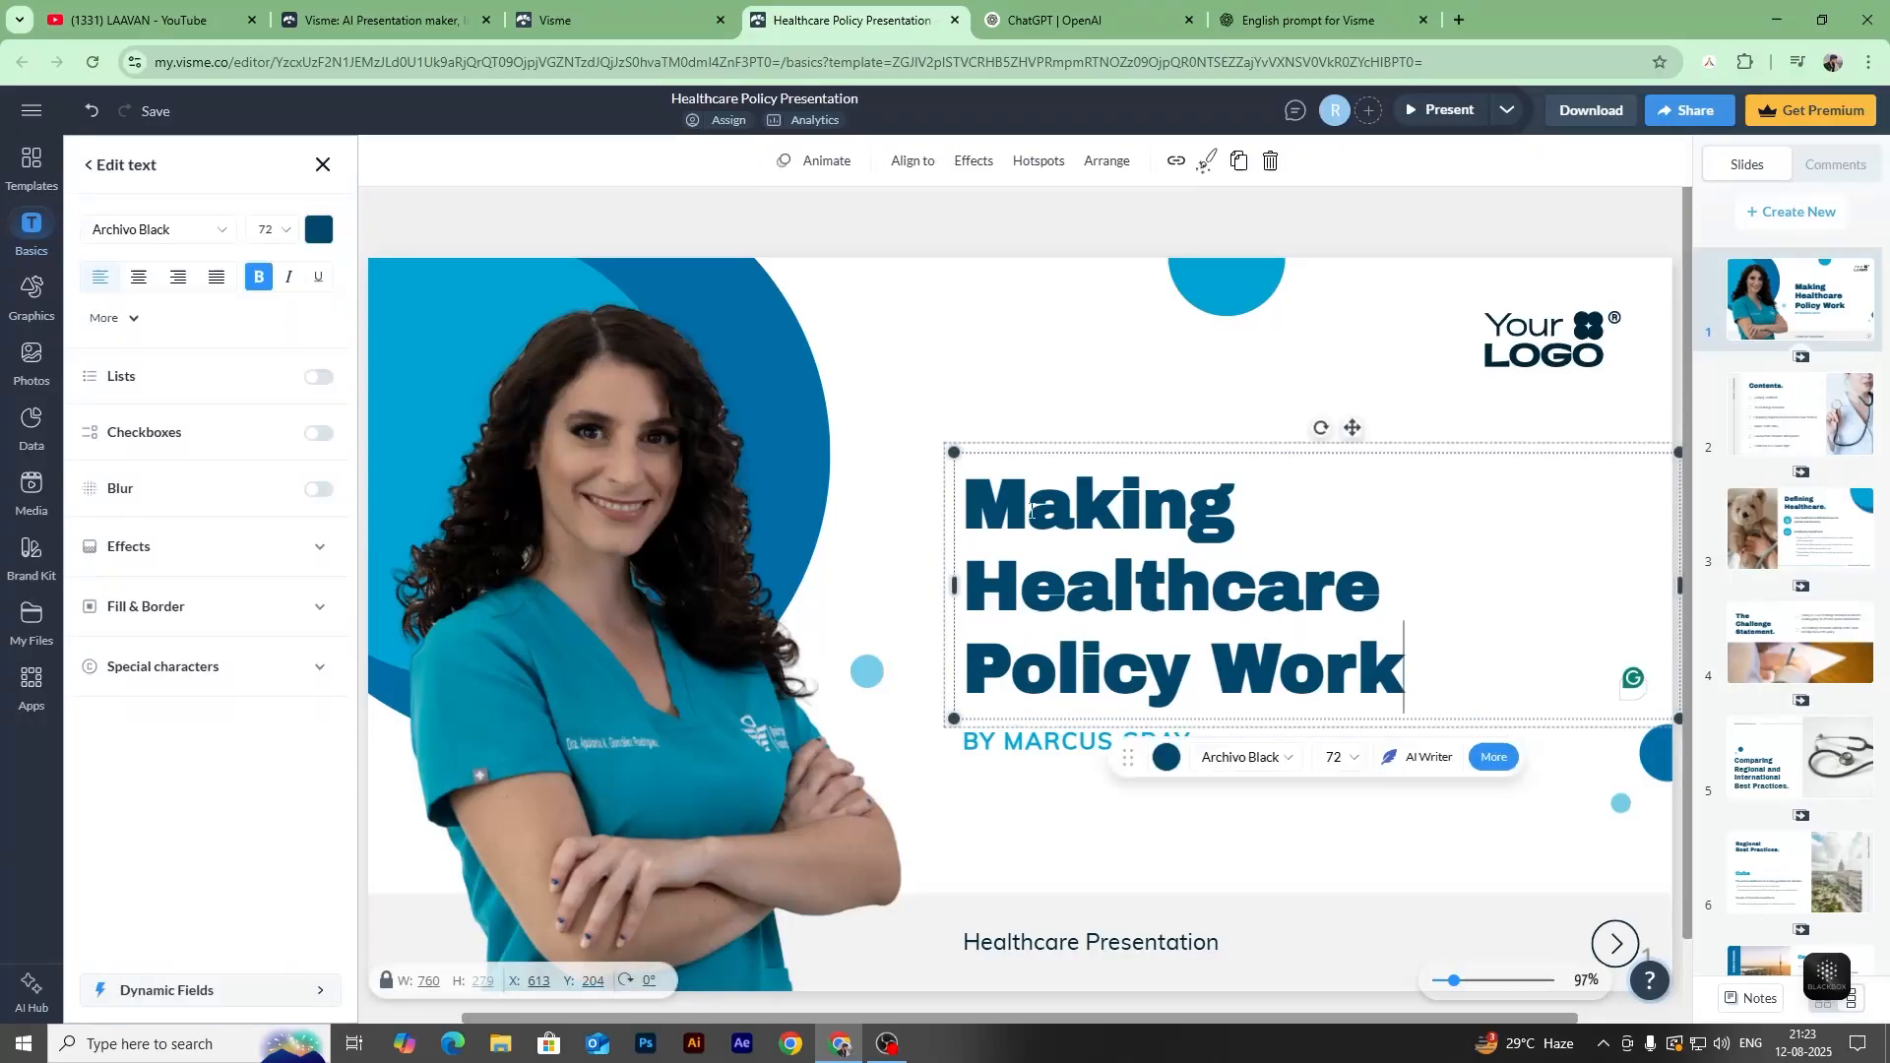
click(1017, 361)
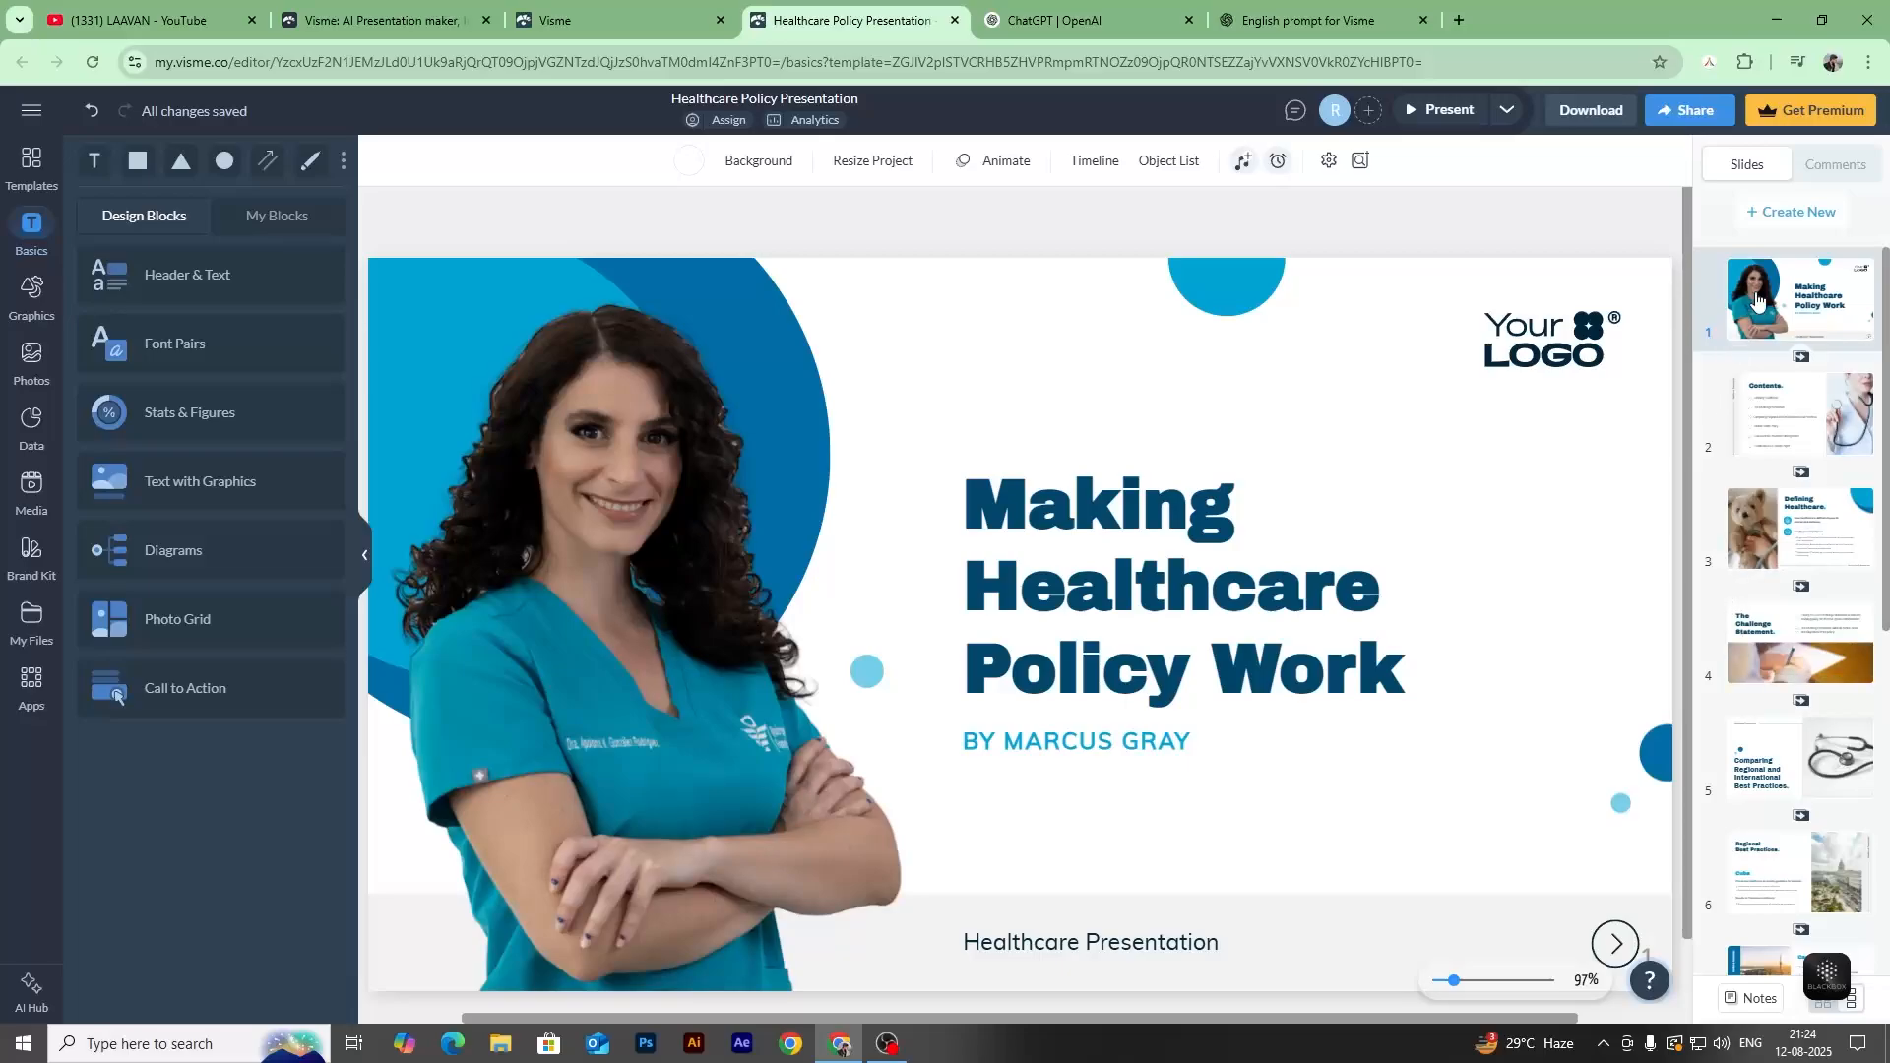
click(1793, 412)
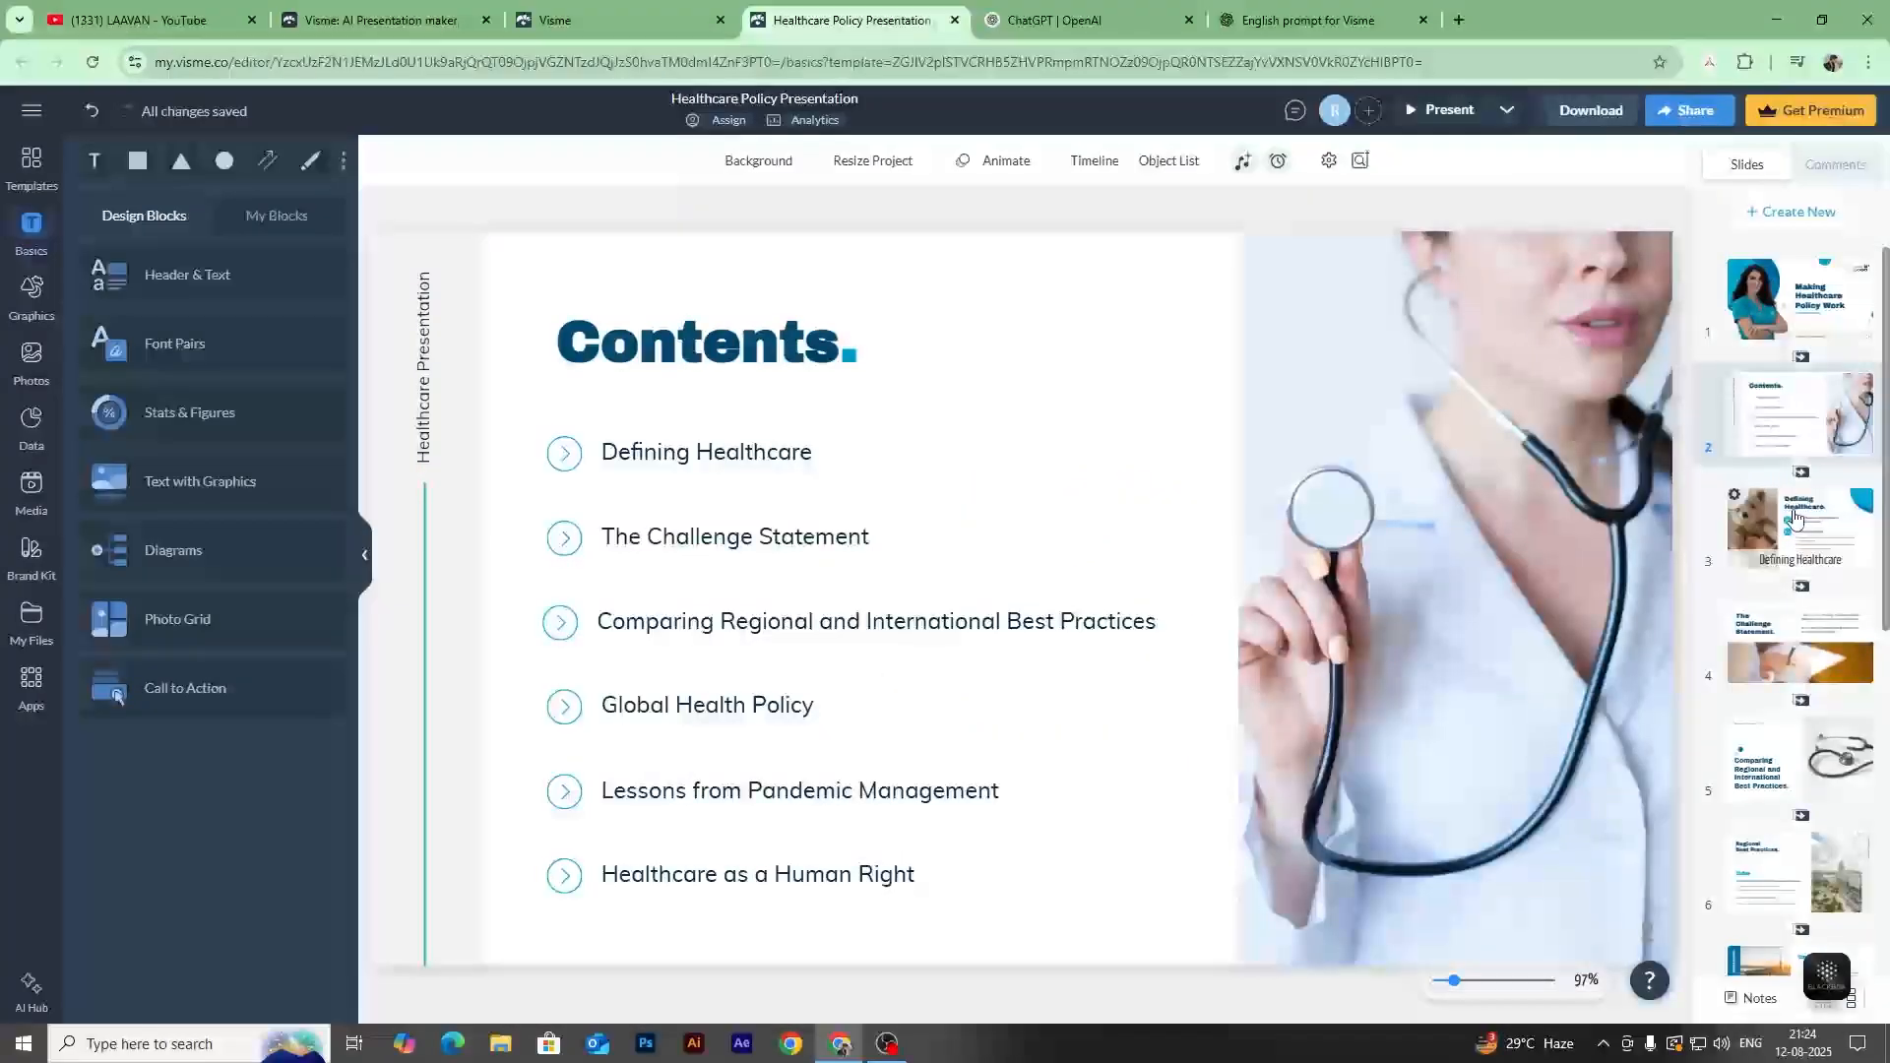
click(1797, 526)
click(1809, 648)
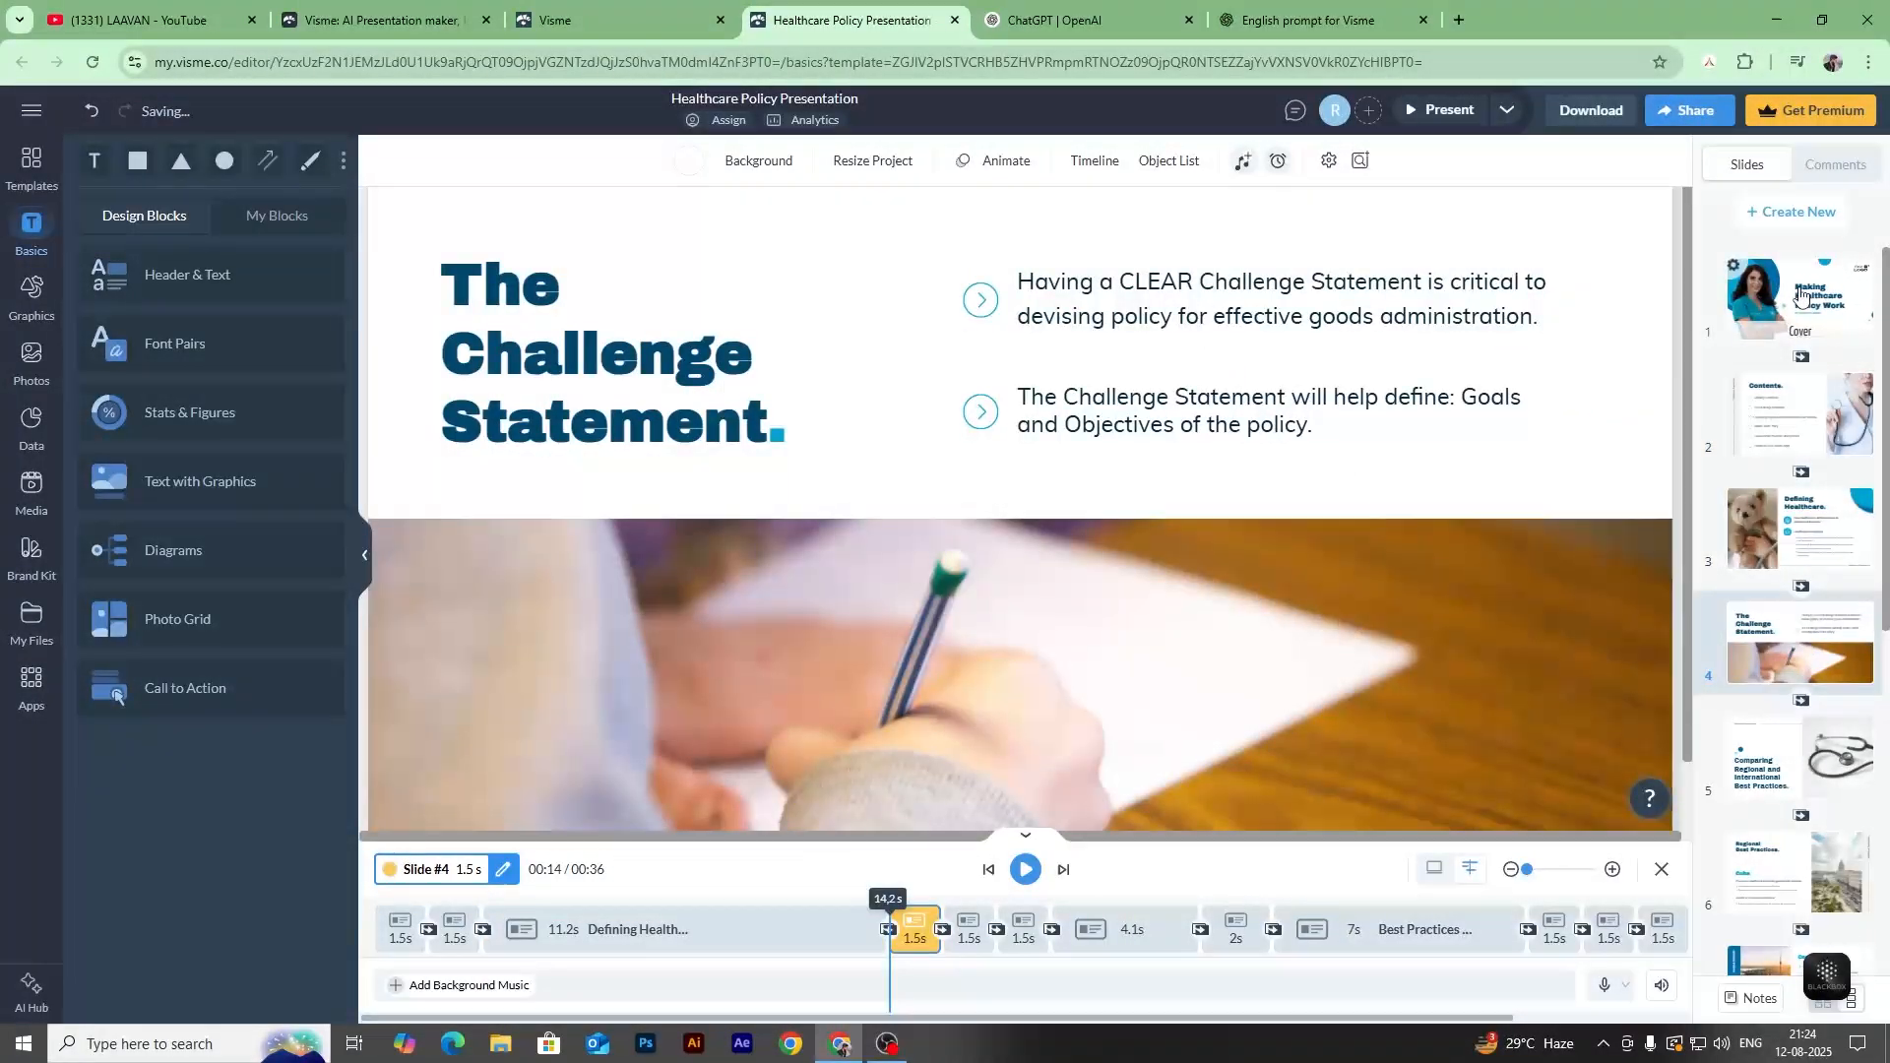
Lengthen the cover slide to 1.7 s on the timeline and apply the Enter from Bottom transition.
click(1767, 296)
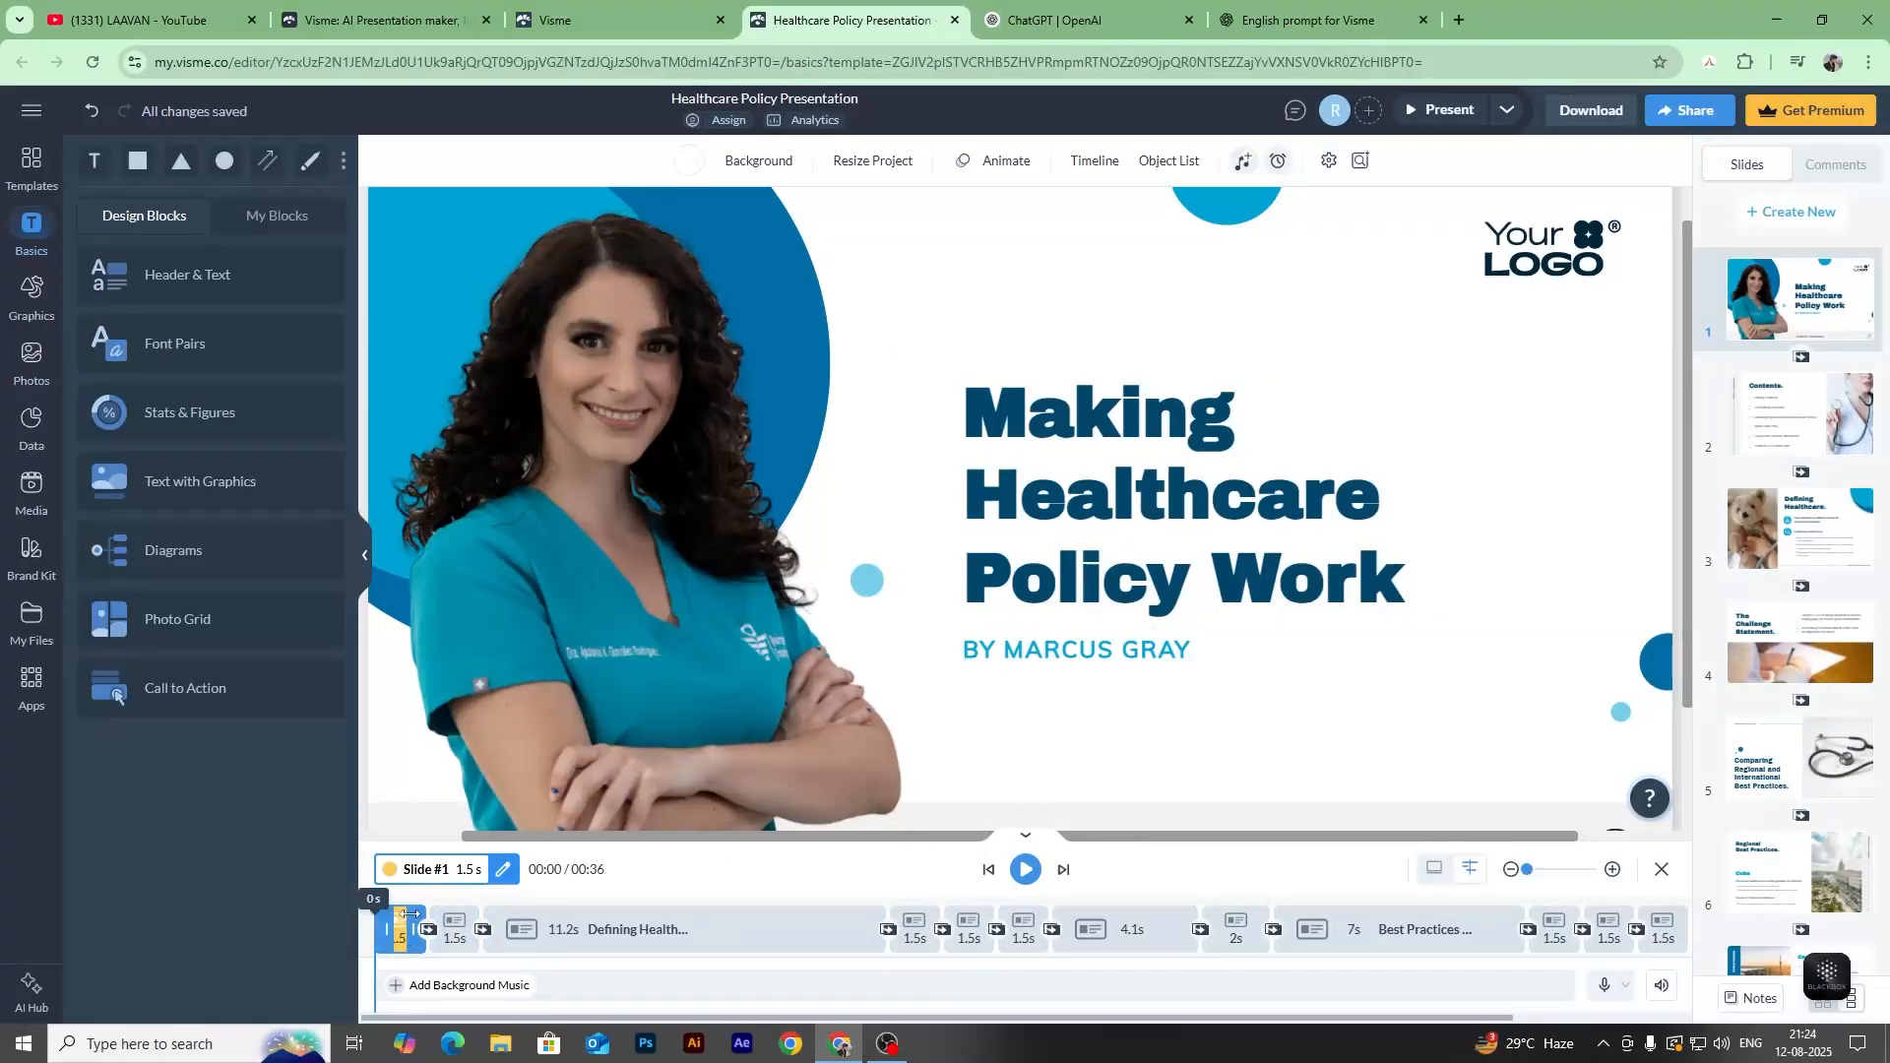
mouse_move(410, 912)
mouse_down()
mouse_move(476, 922)
mouse_move(413, 923)
mouse_move(429, 925)
mouse_up()
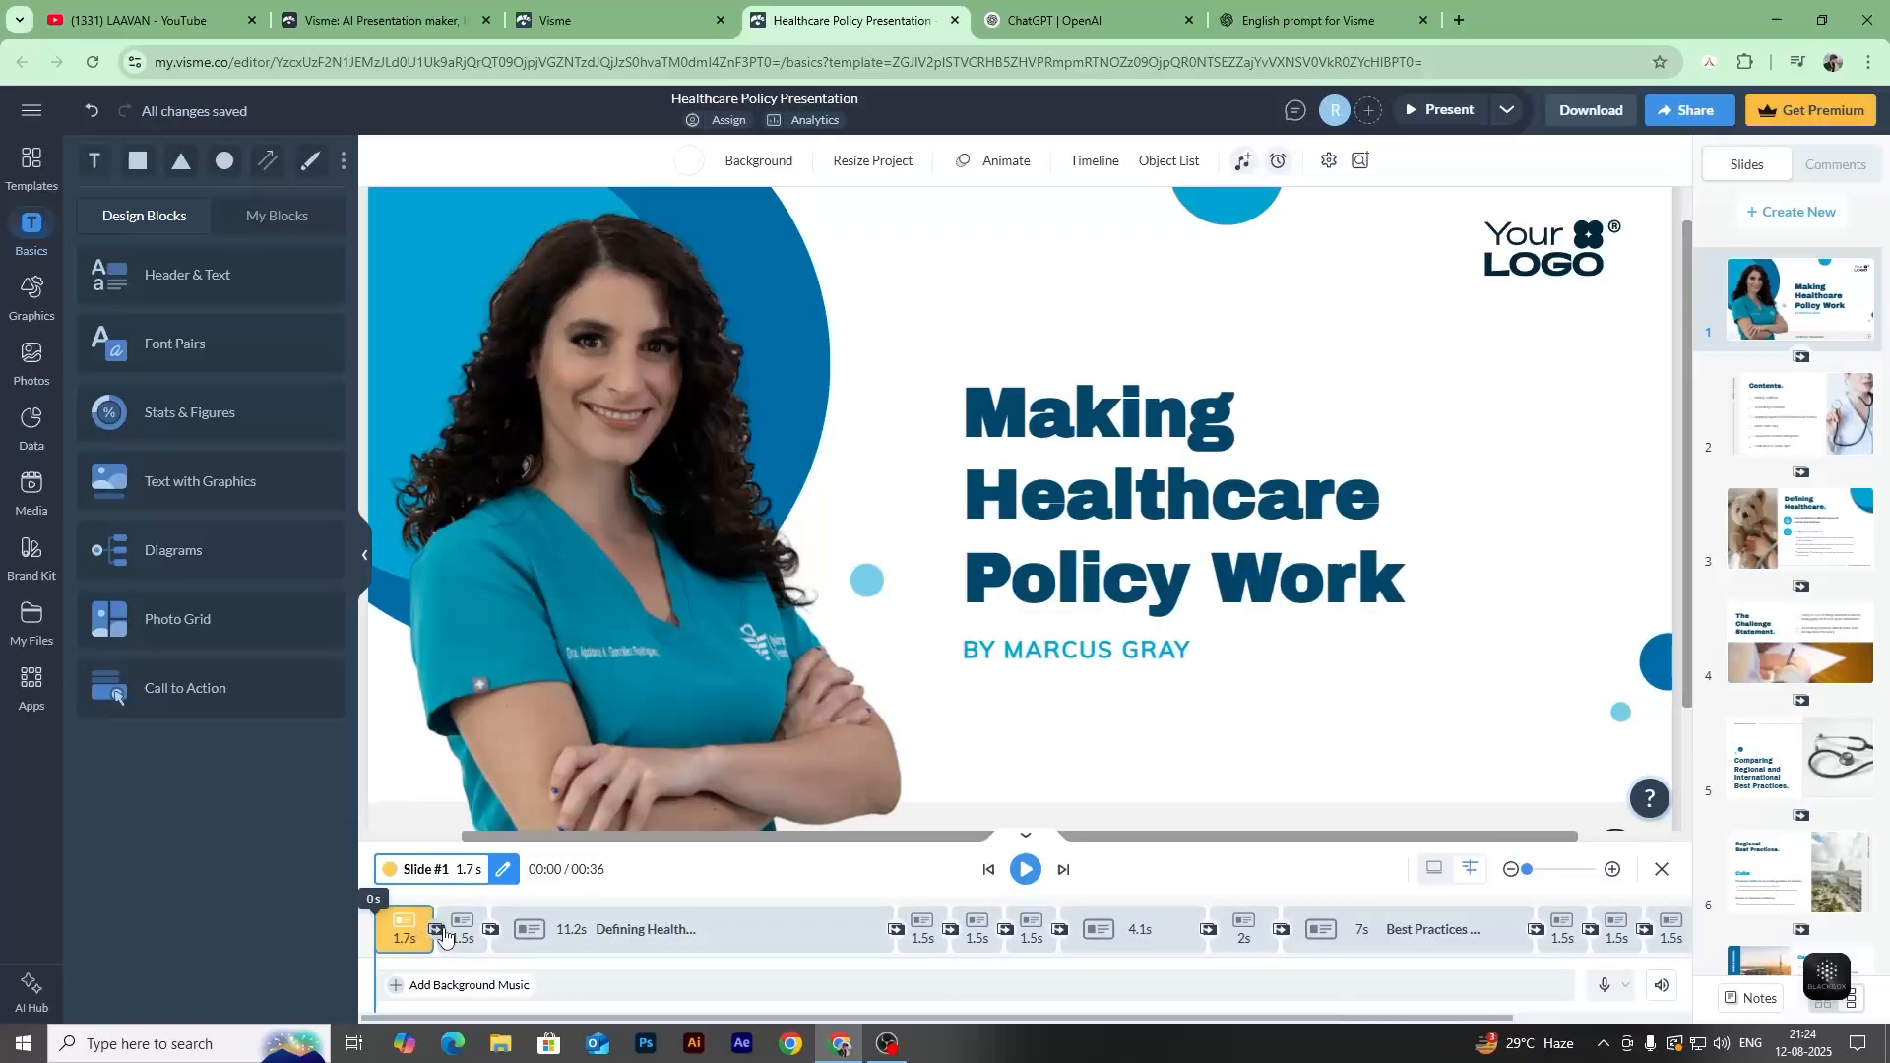
click(436, 933)
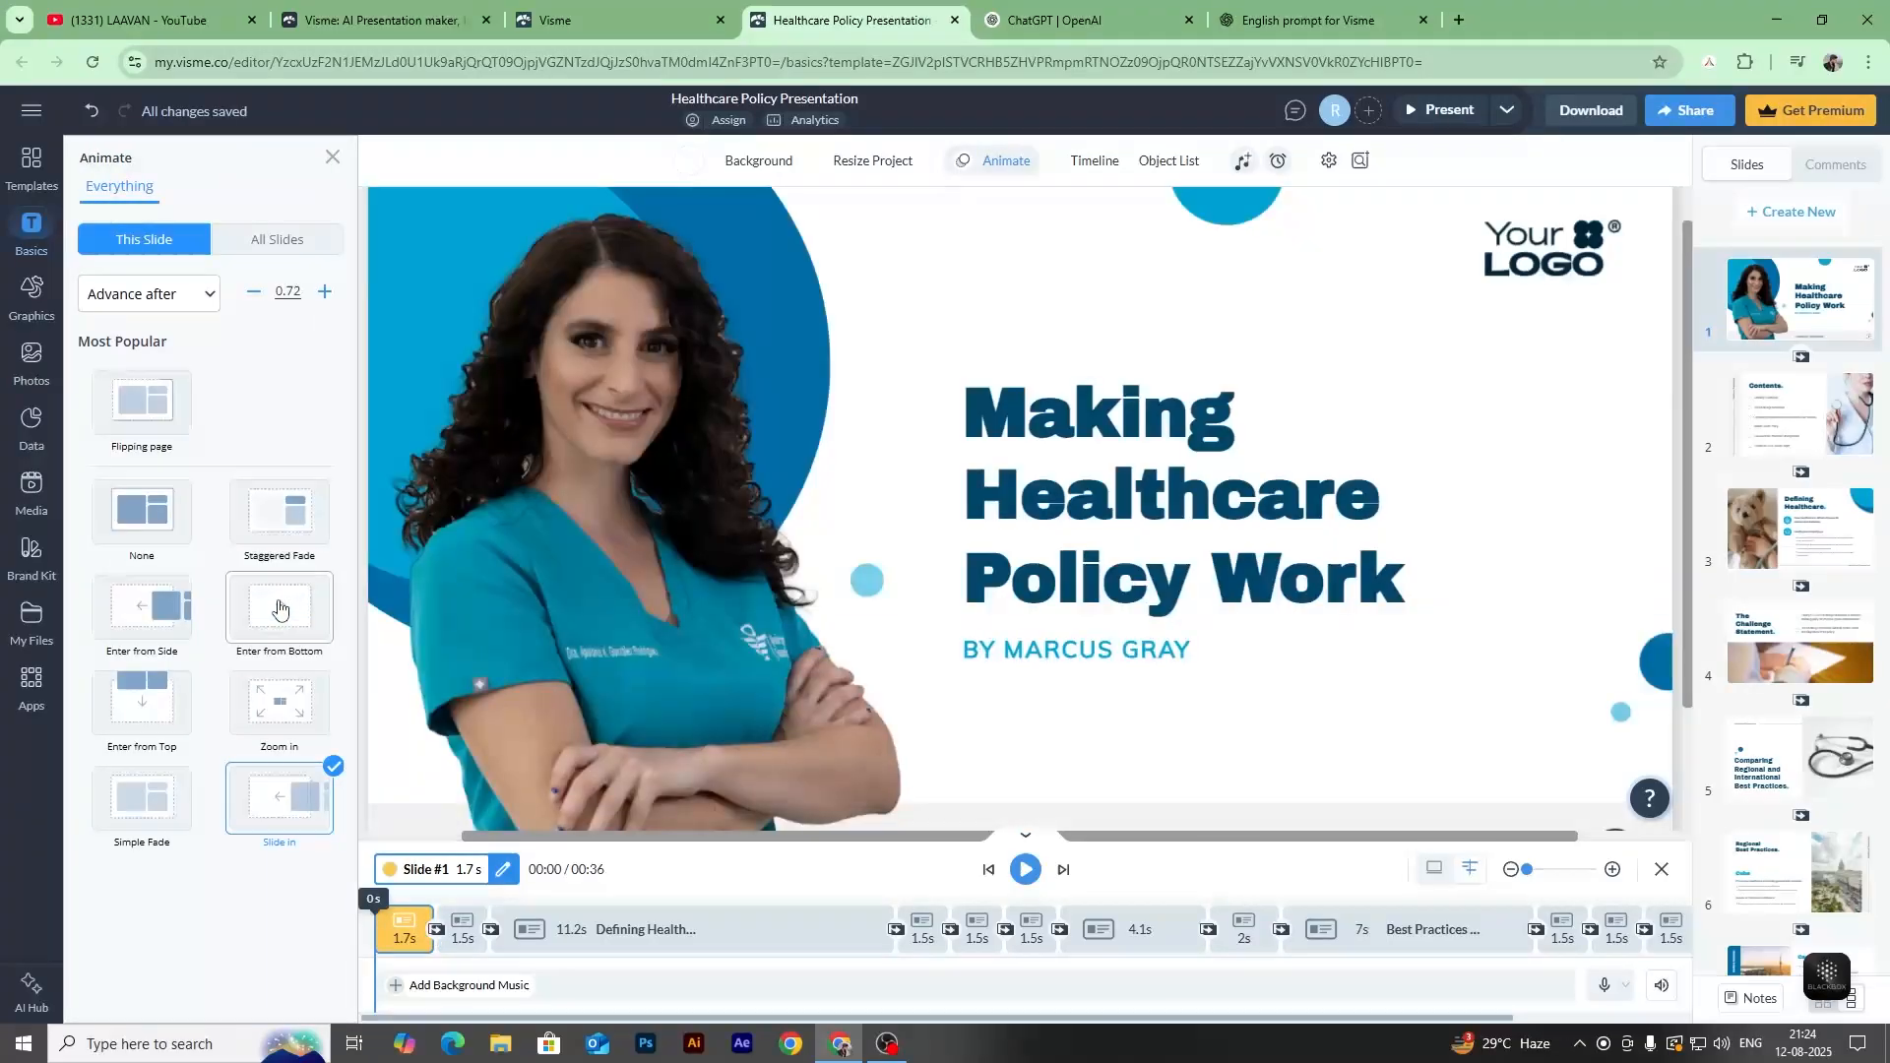
click(278, 607)
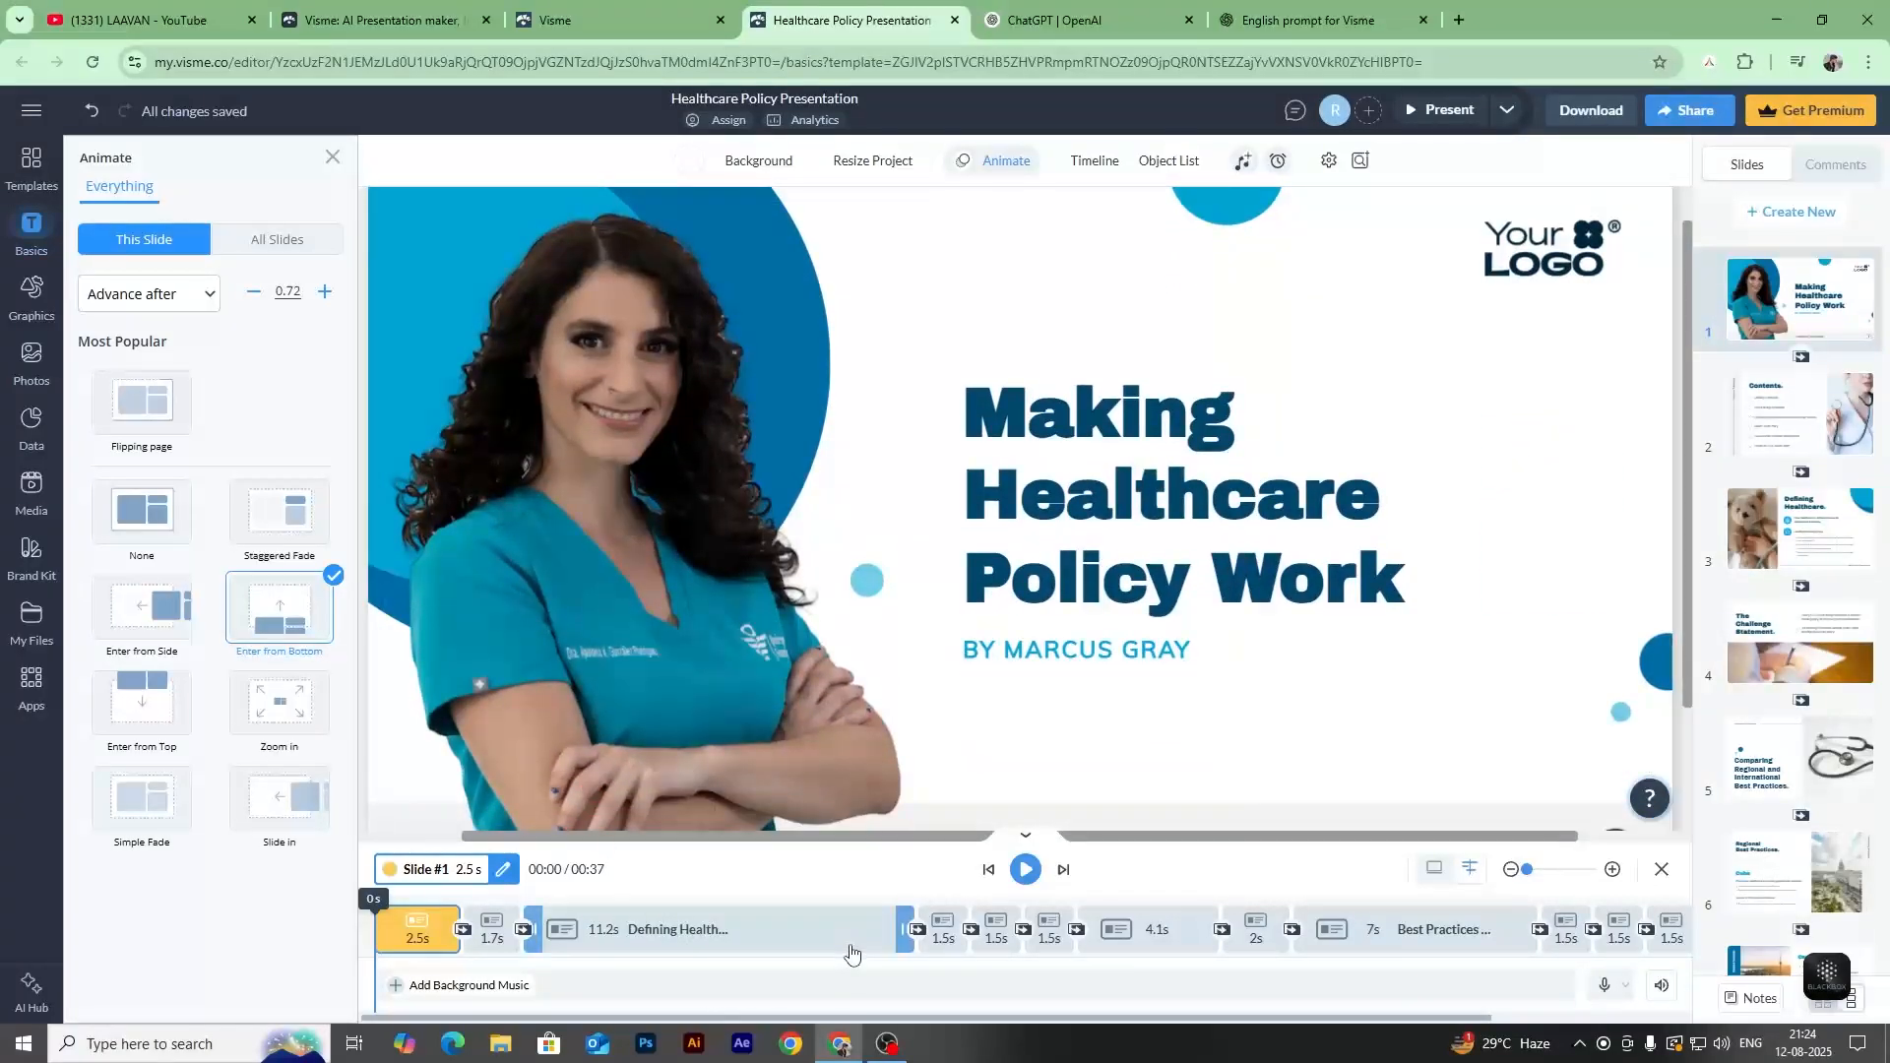
Shorten the Defining Healthcare slide to 4.3 s on the timeline and apply its animation settings to all slides.
click(851, 947)
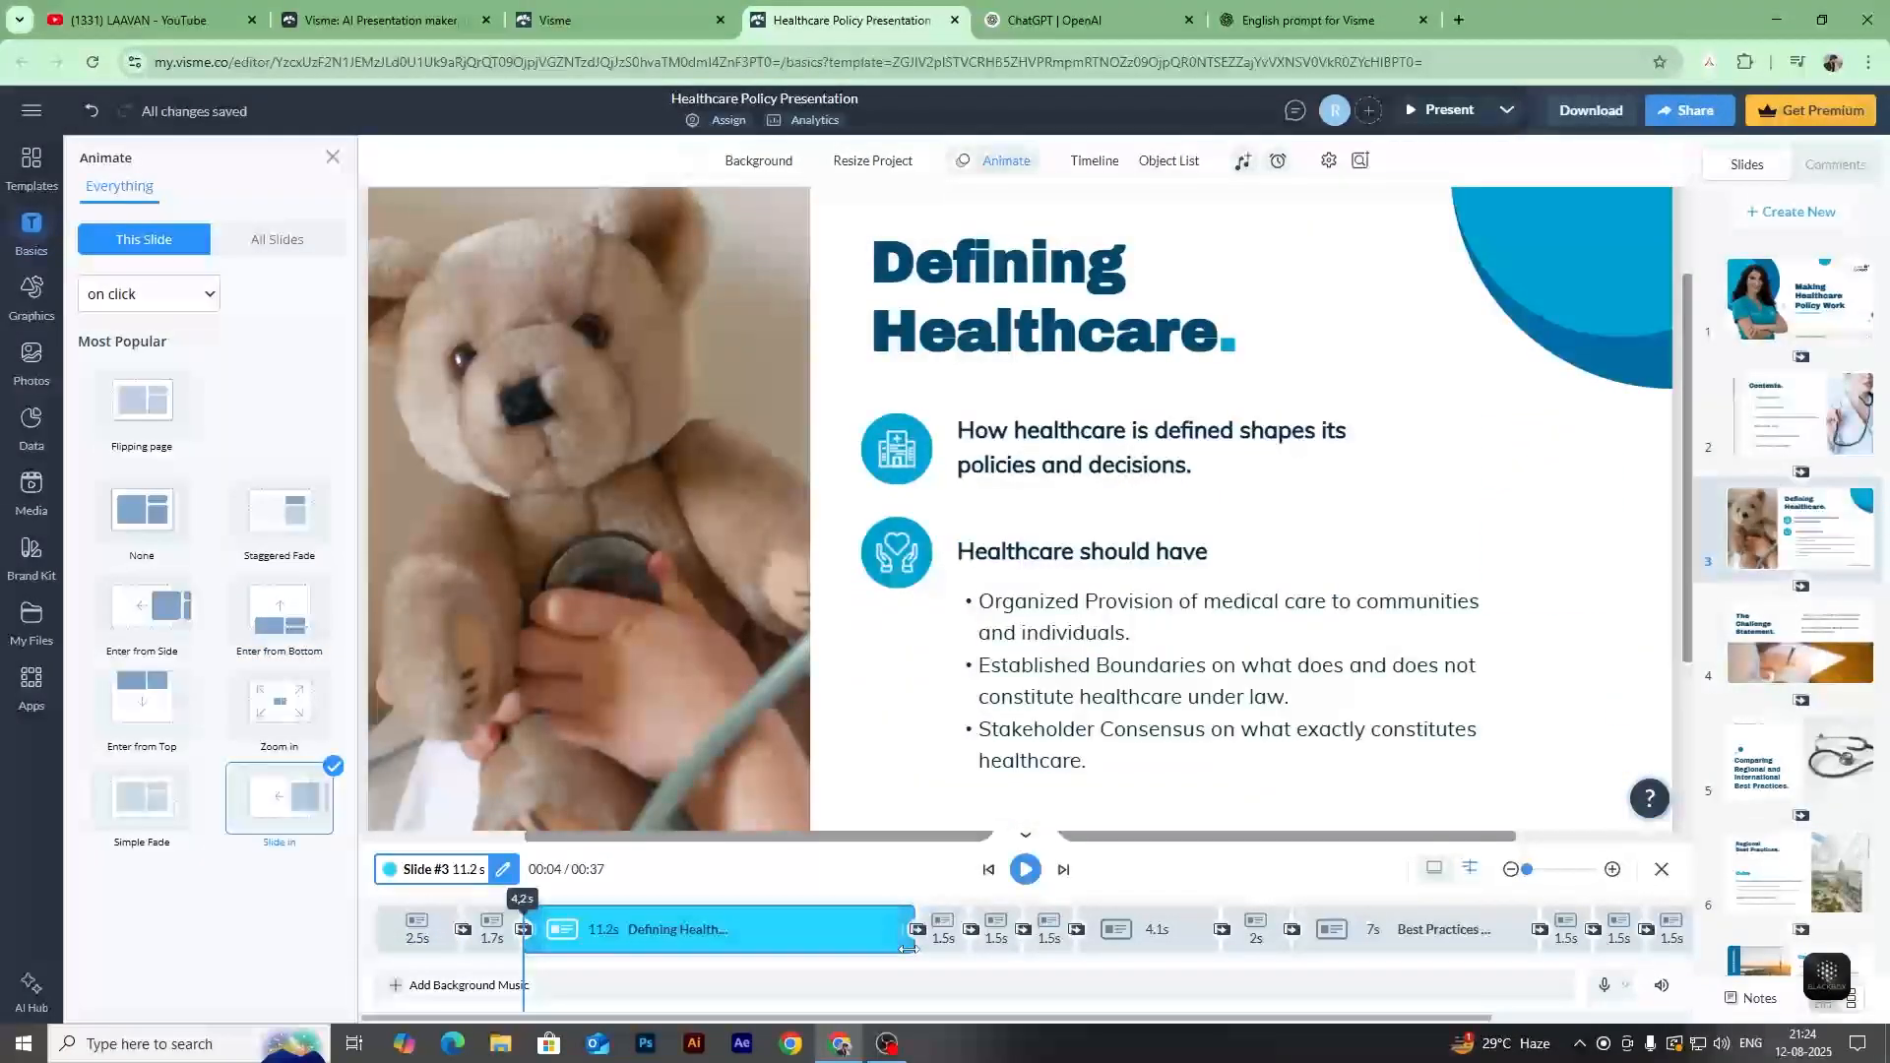
mouse_move(901, 935)
mouse_down()
mouse_move(591, 940)
mouse_move(665, 935)
mouse_up()
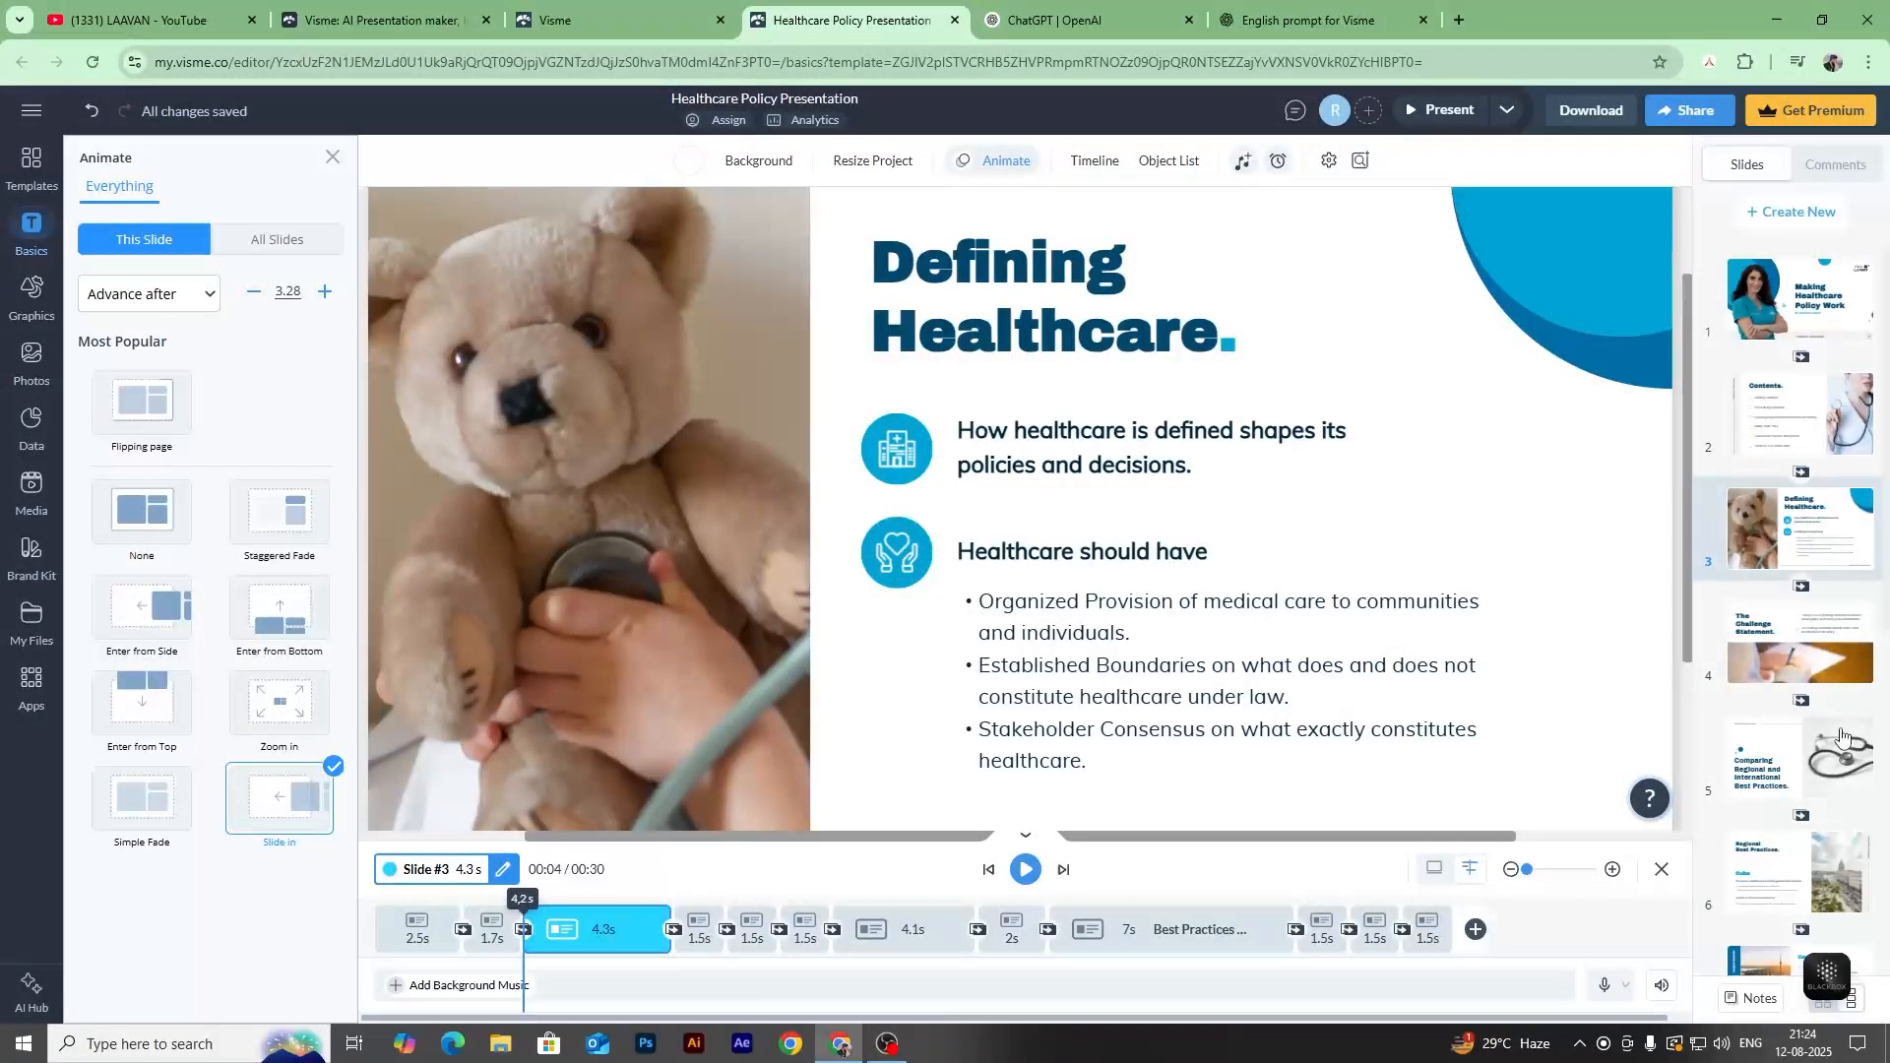
scroll(1849, 864, down, 5)
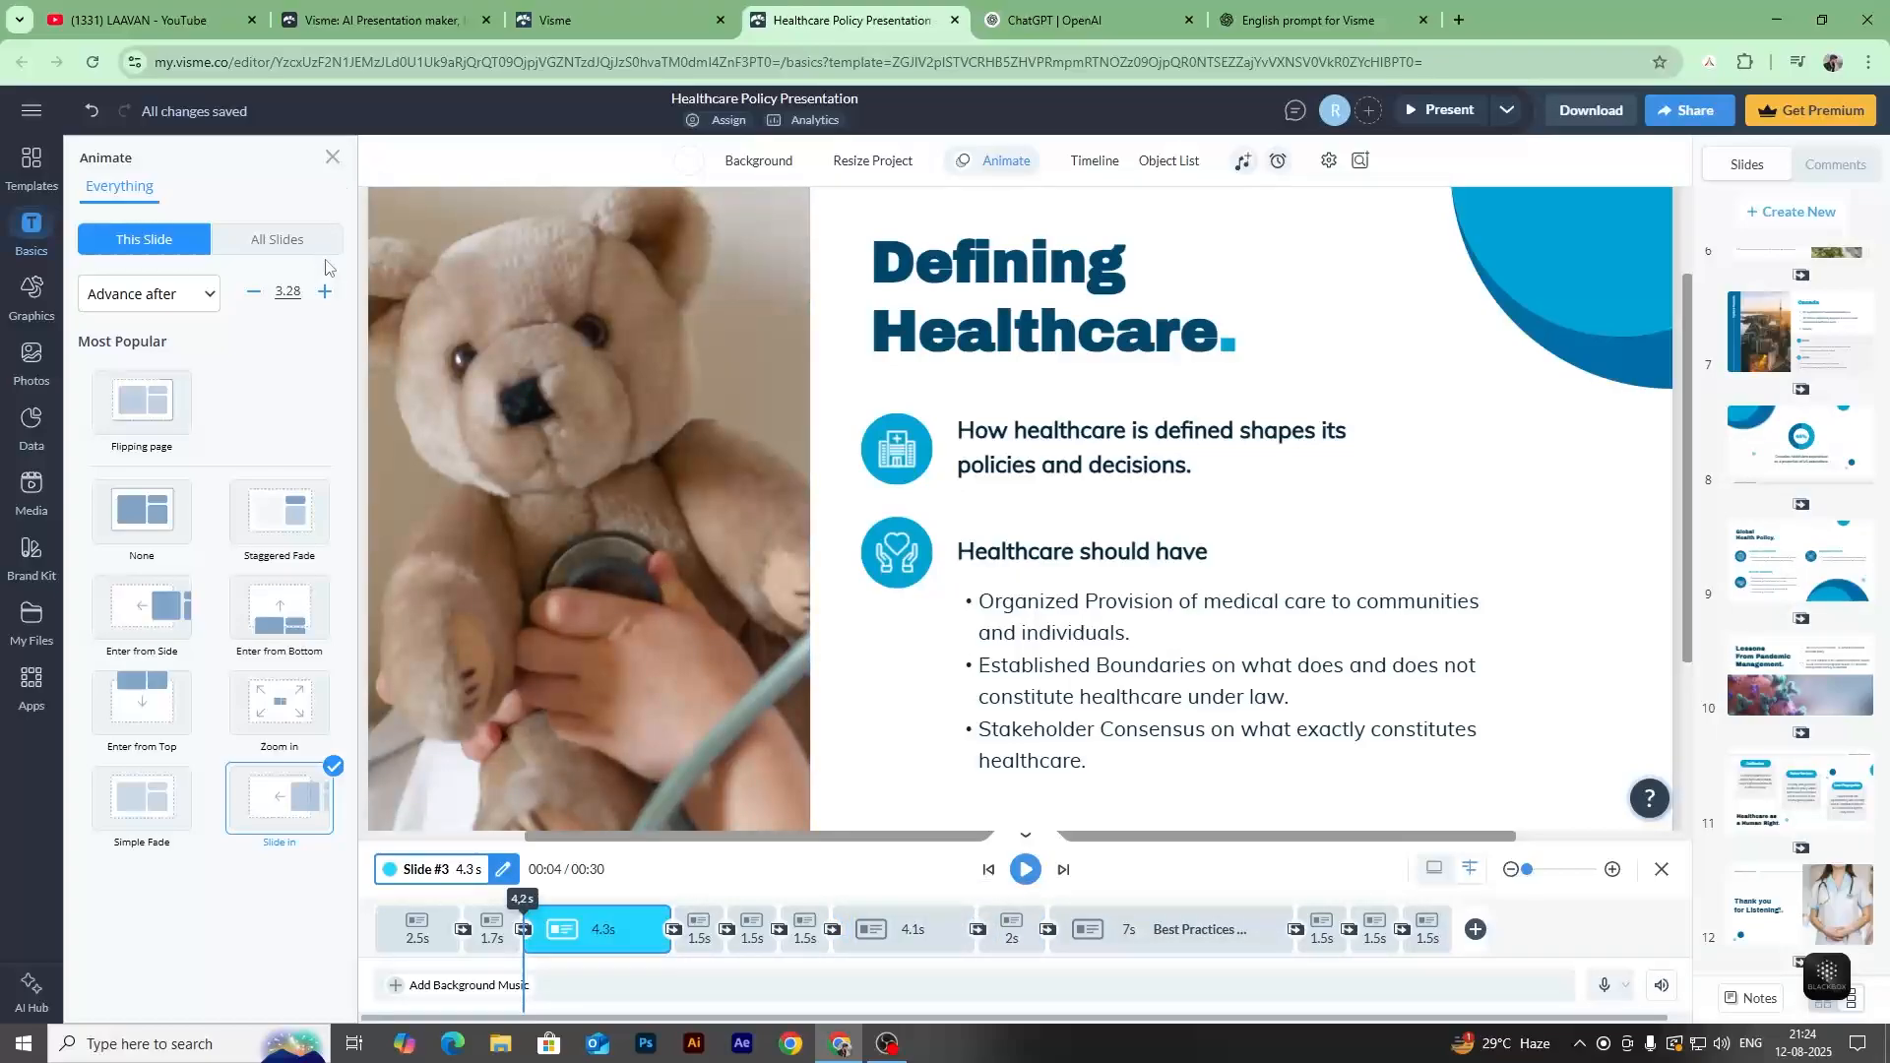
click(268, 251)
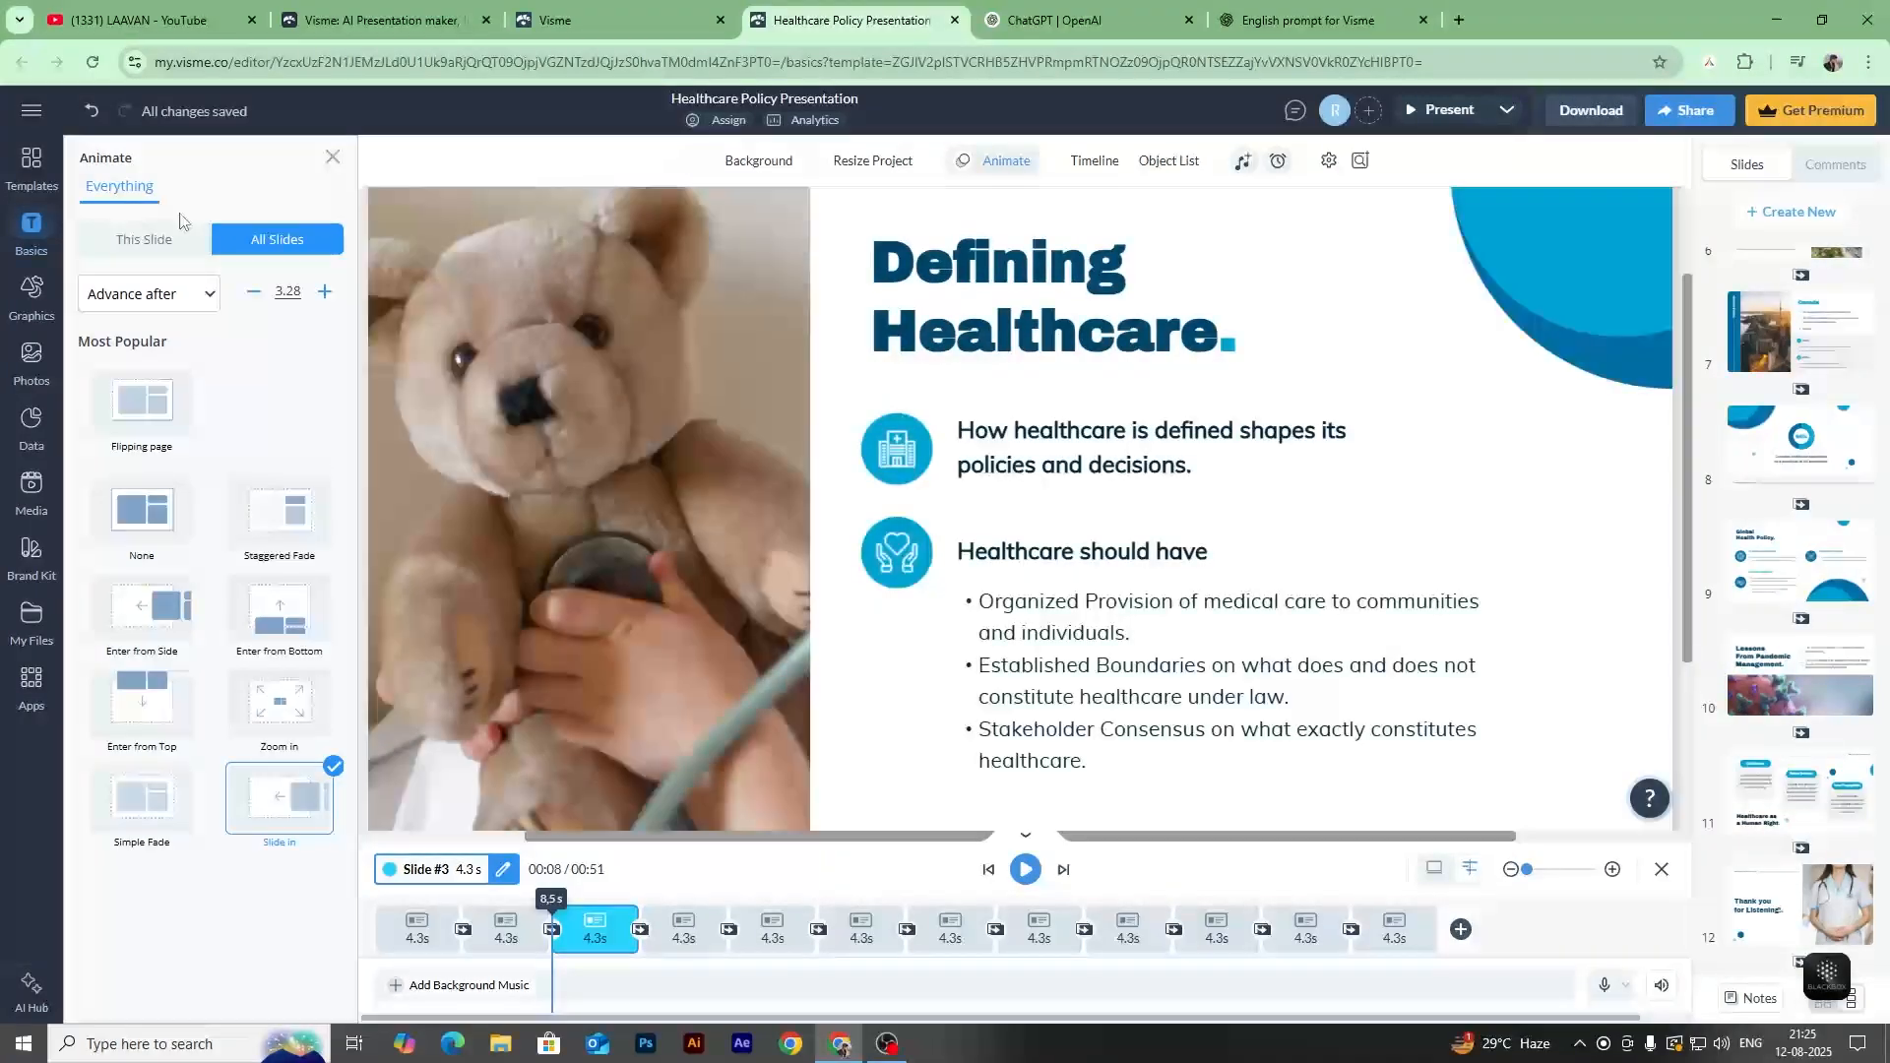
Limit the animation settings to the Defining Healthcare slide and set its Advance after time to 2.88.
click(165, 242)
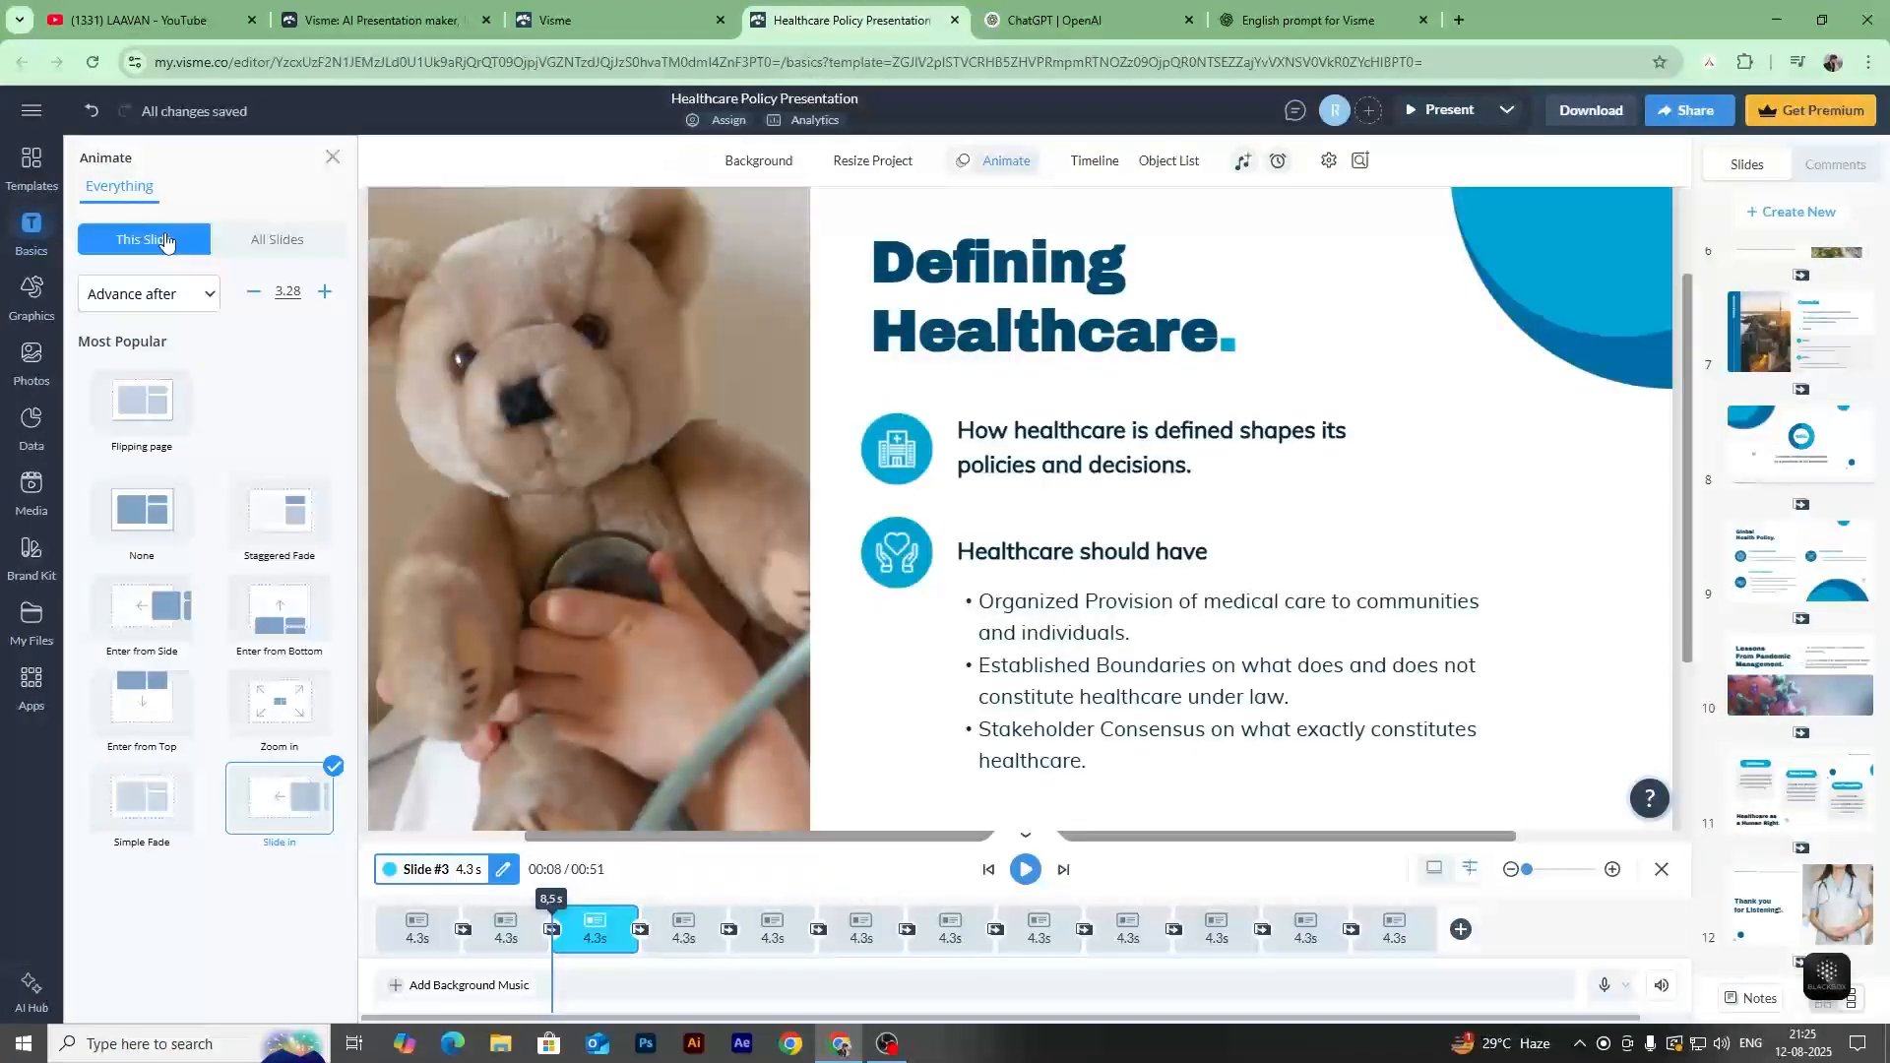
click(256, 293)
click(258, 295)
click(258, 295)
click(258, 295)
click(258, 294)
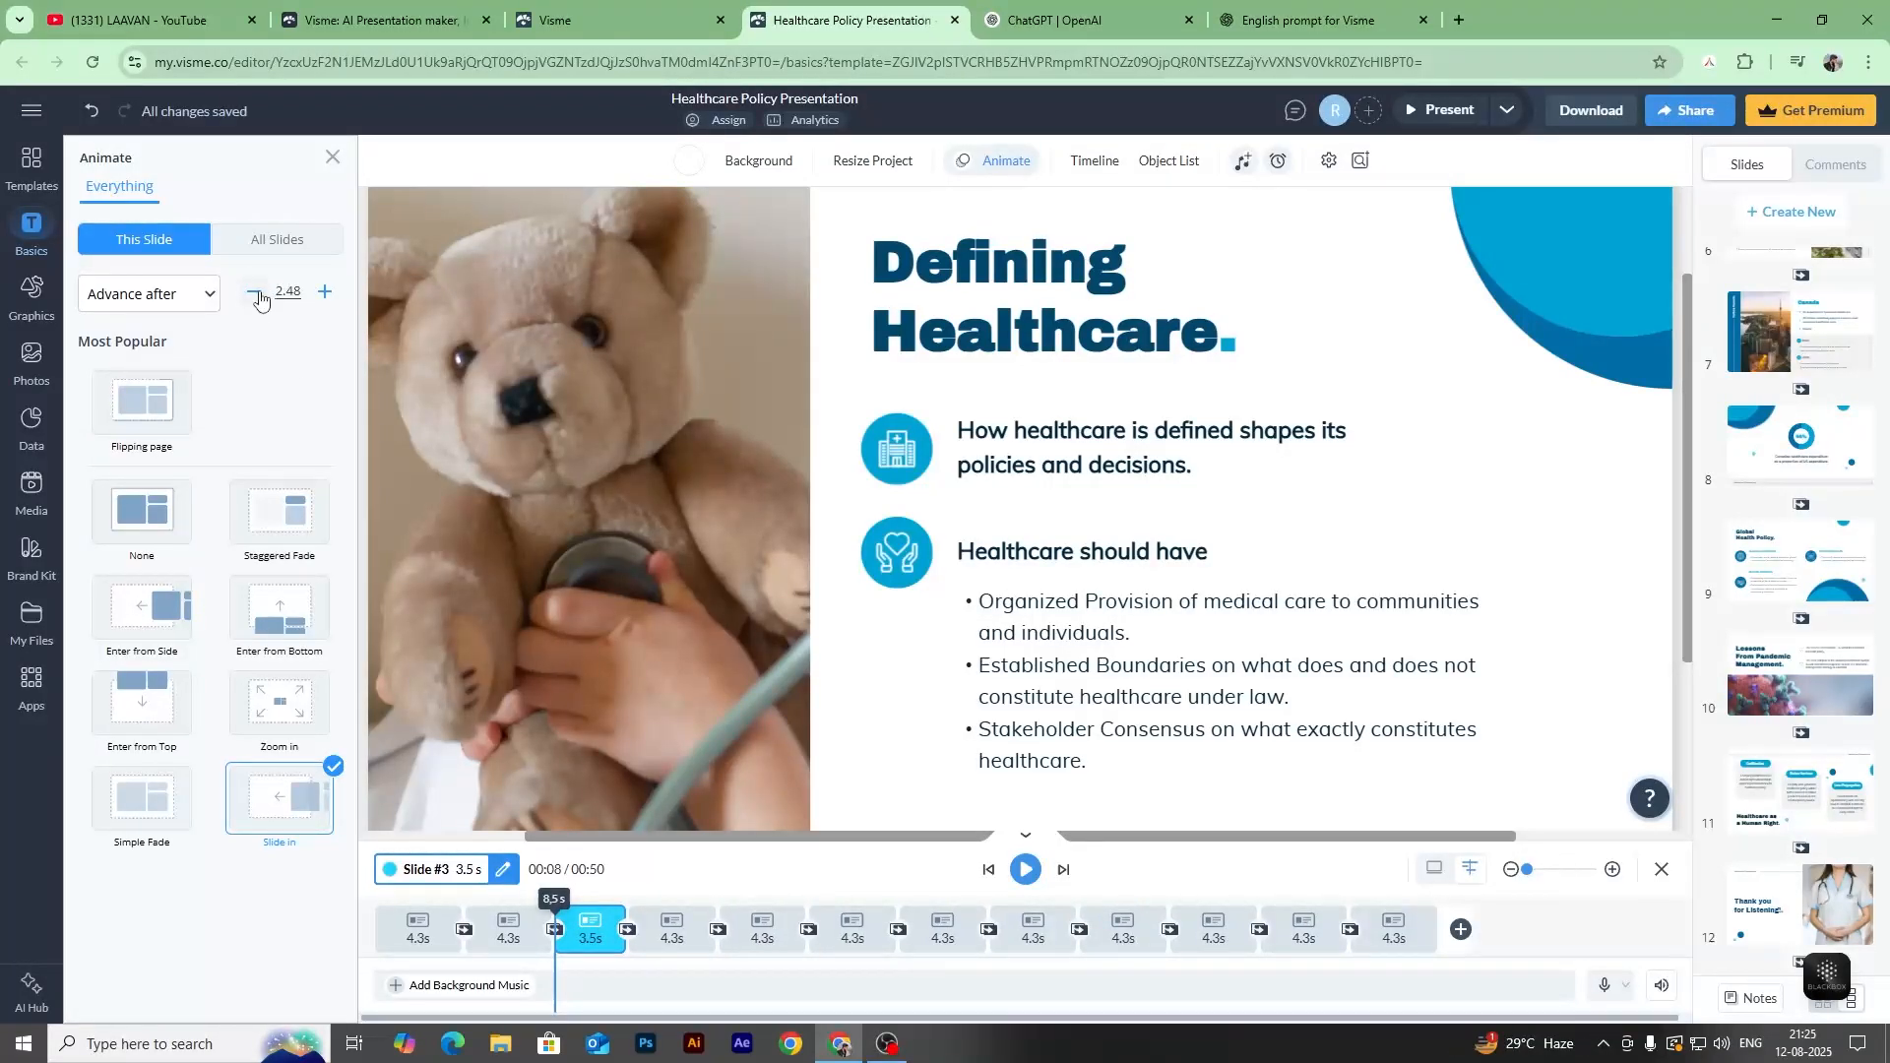
click(334, 297)
click(333, 297)
Try the Transition delay trigger on the Defining Healthcare slide and return it to Advance after.
click(202, 294)
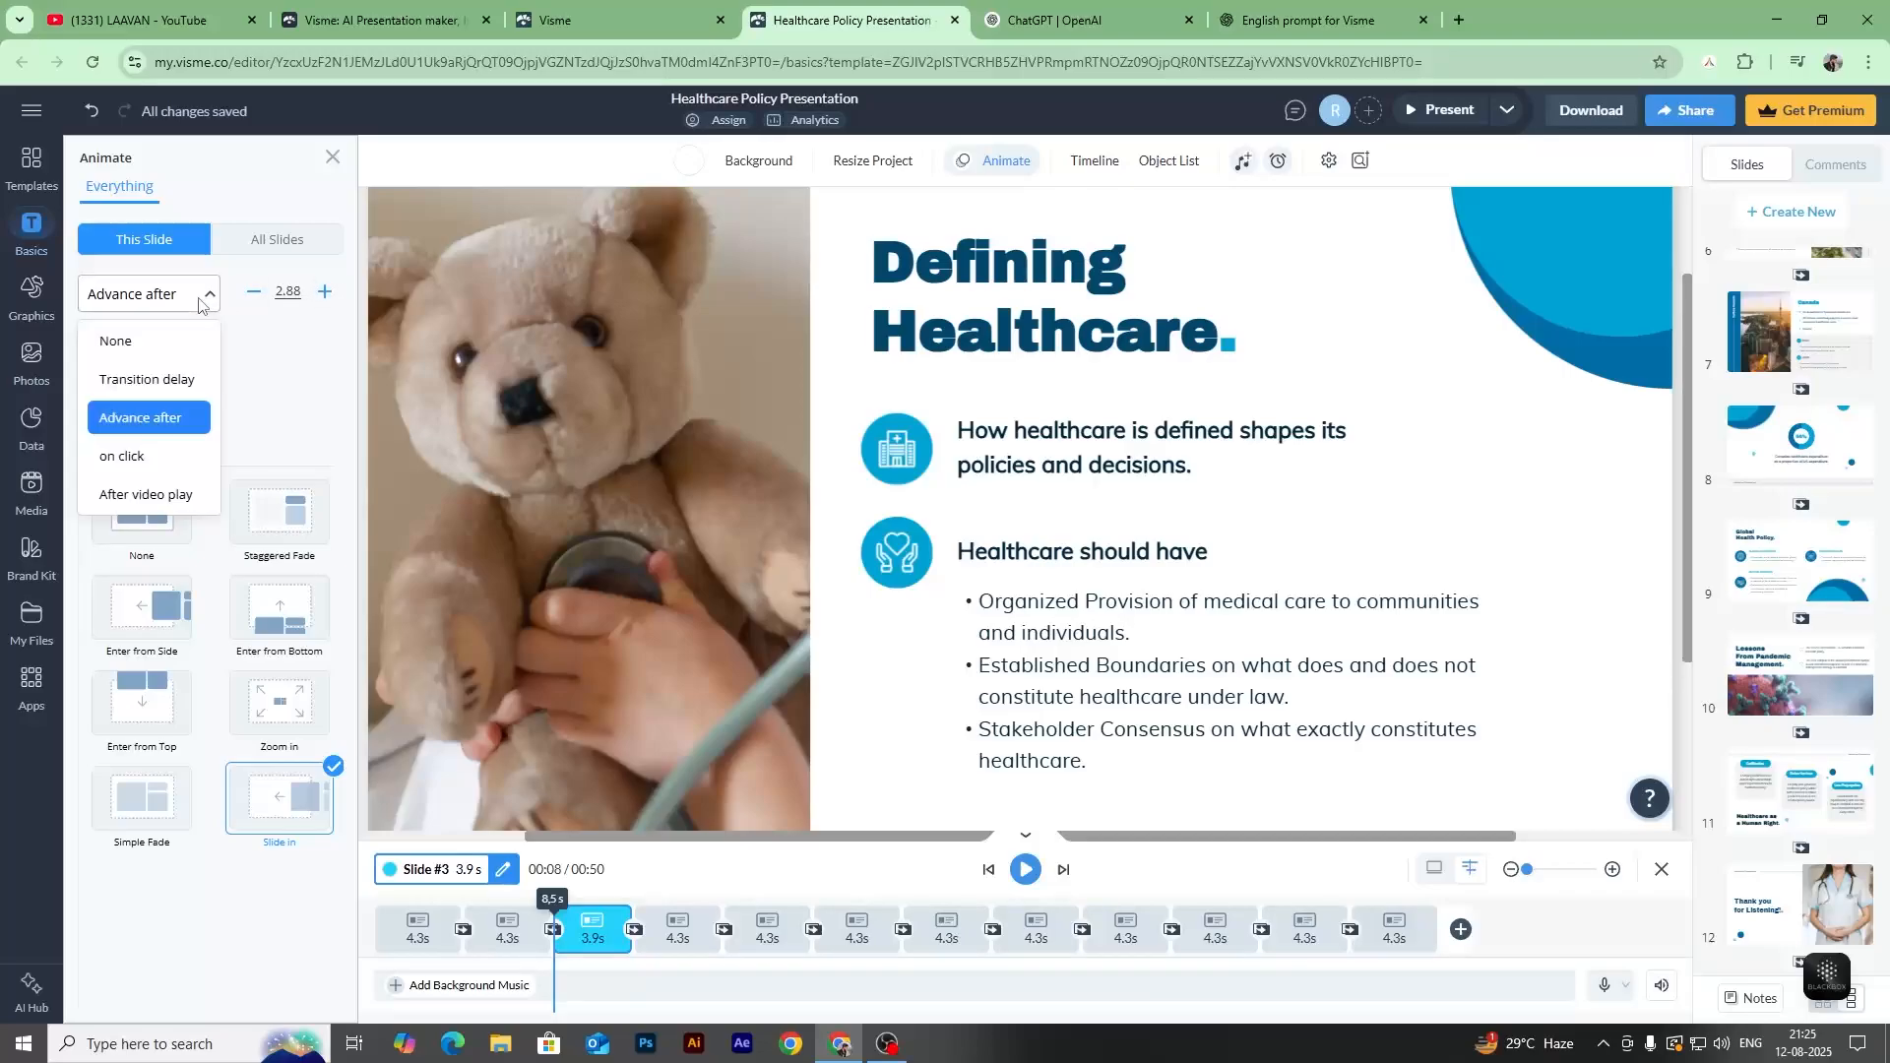
click(153, 379)
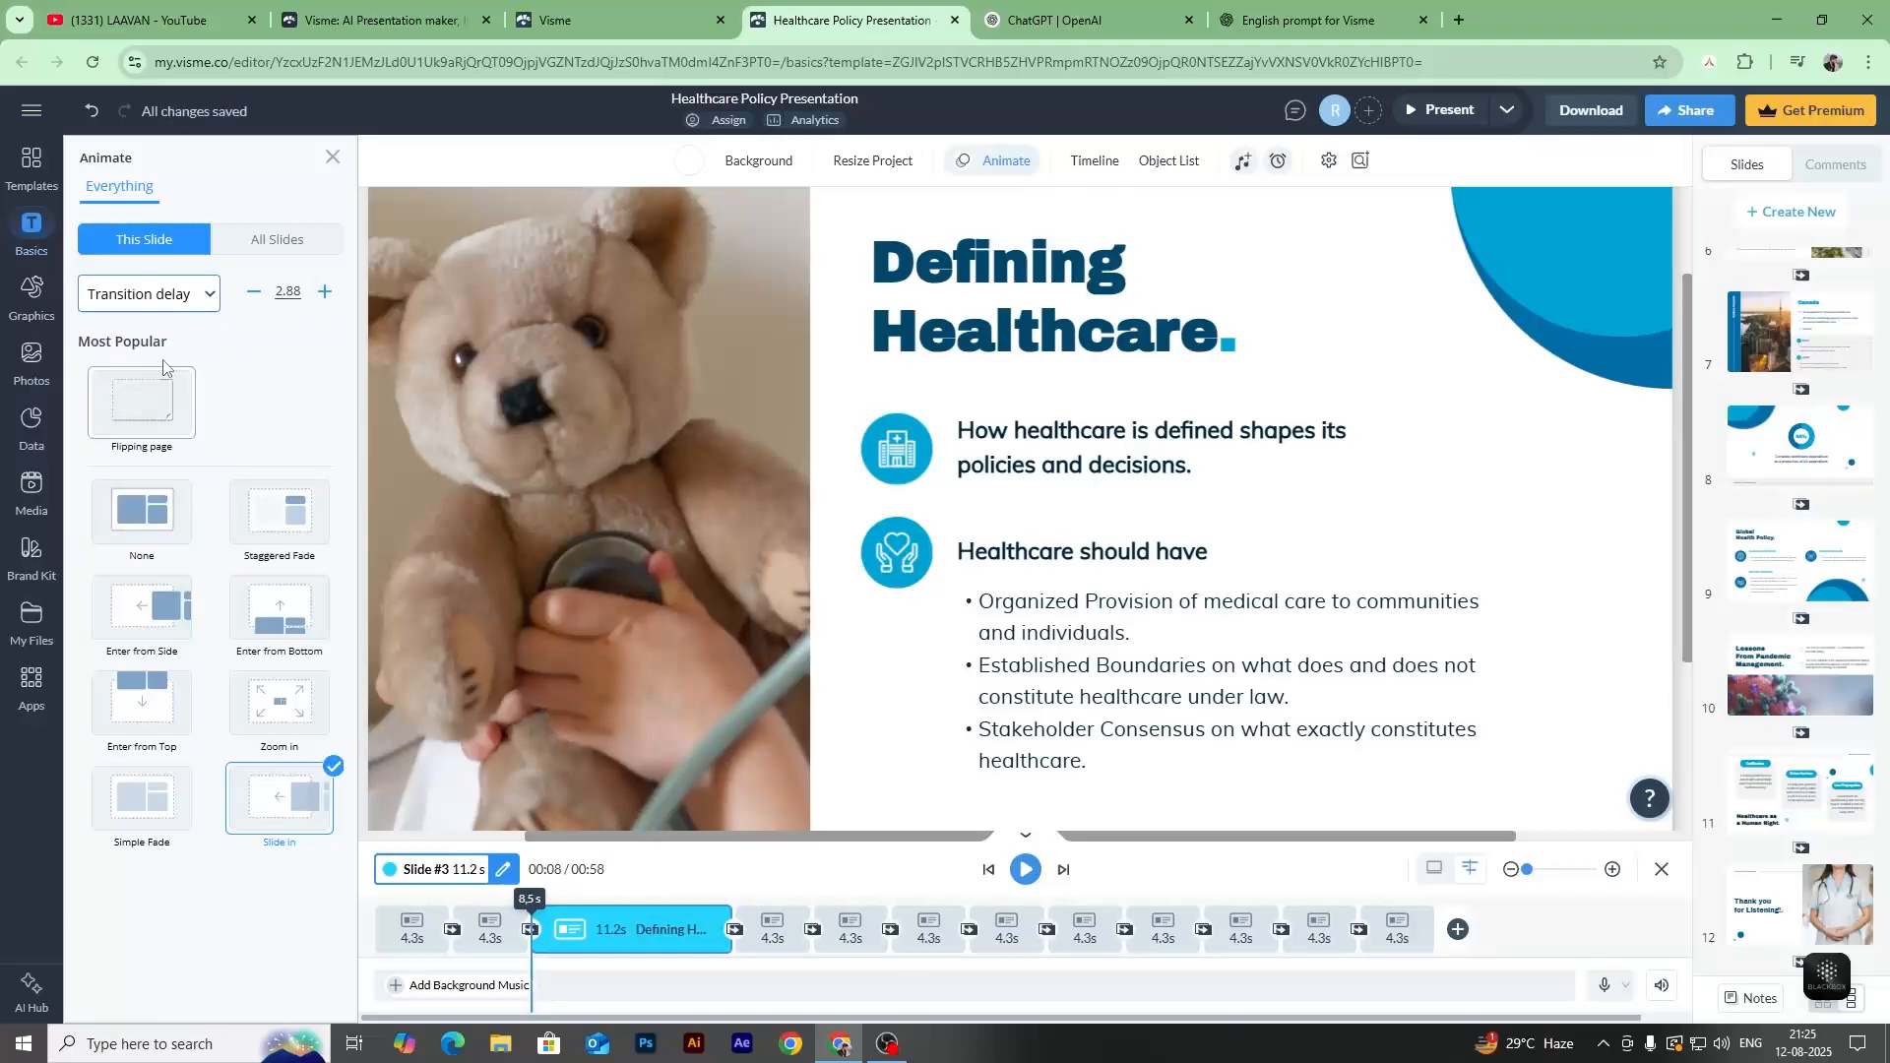
click(147, 294)
click(162, 422)
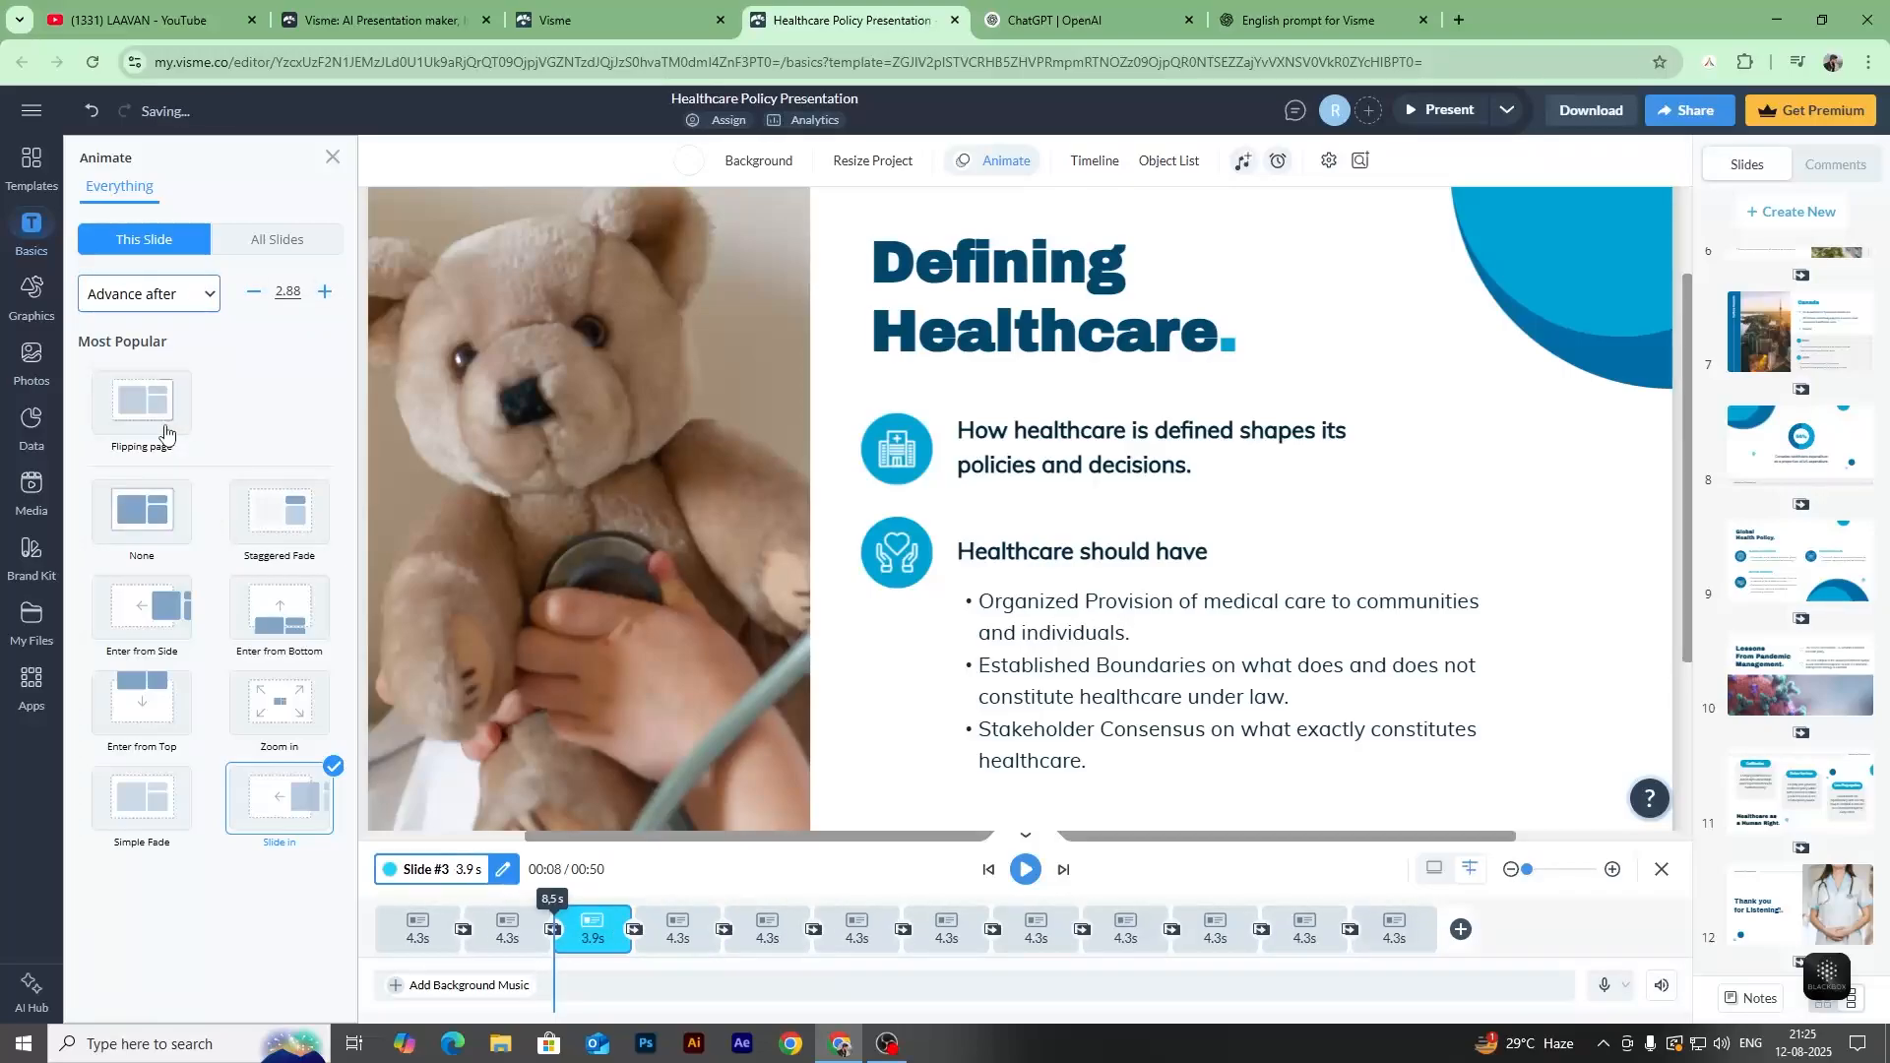
Try the on click and After video play triggers on the Defining Healthcare slide, ending with Advance after at 0.5.
click(157, 295)
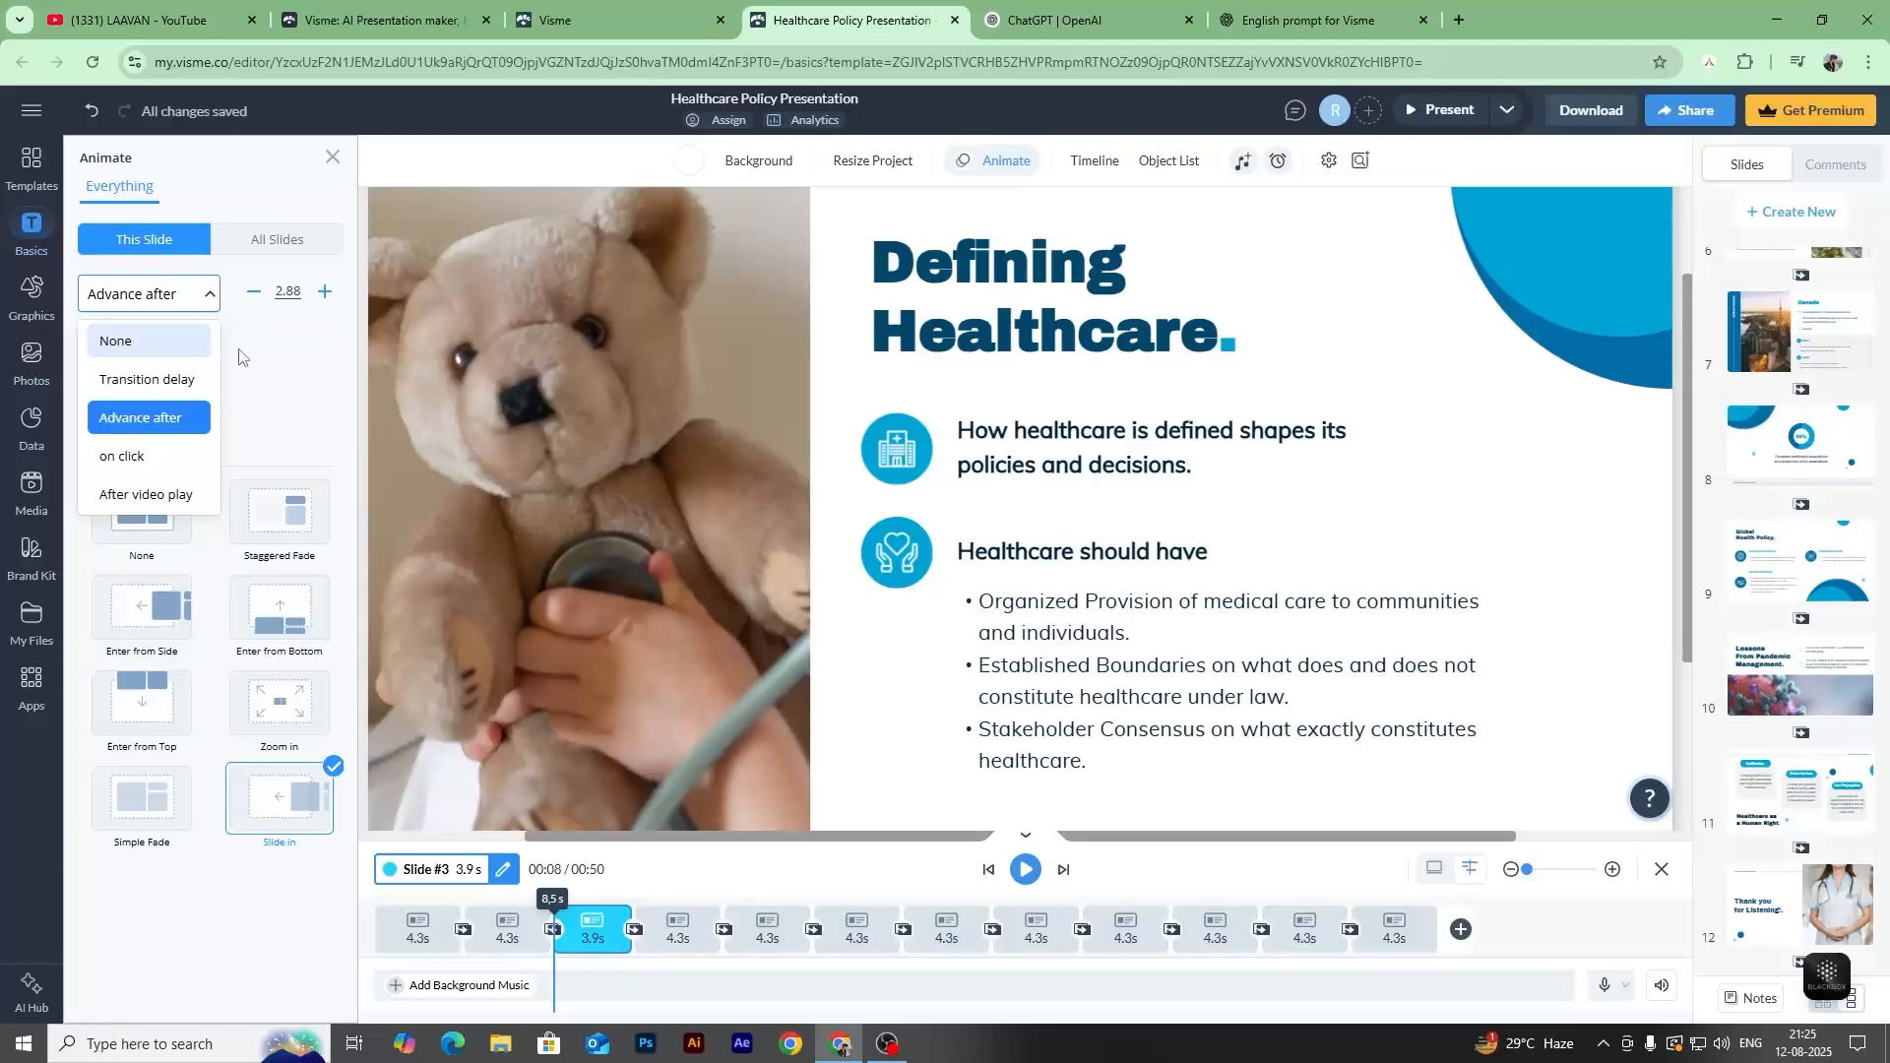
click(145, 458)
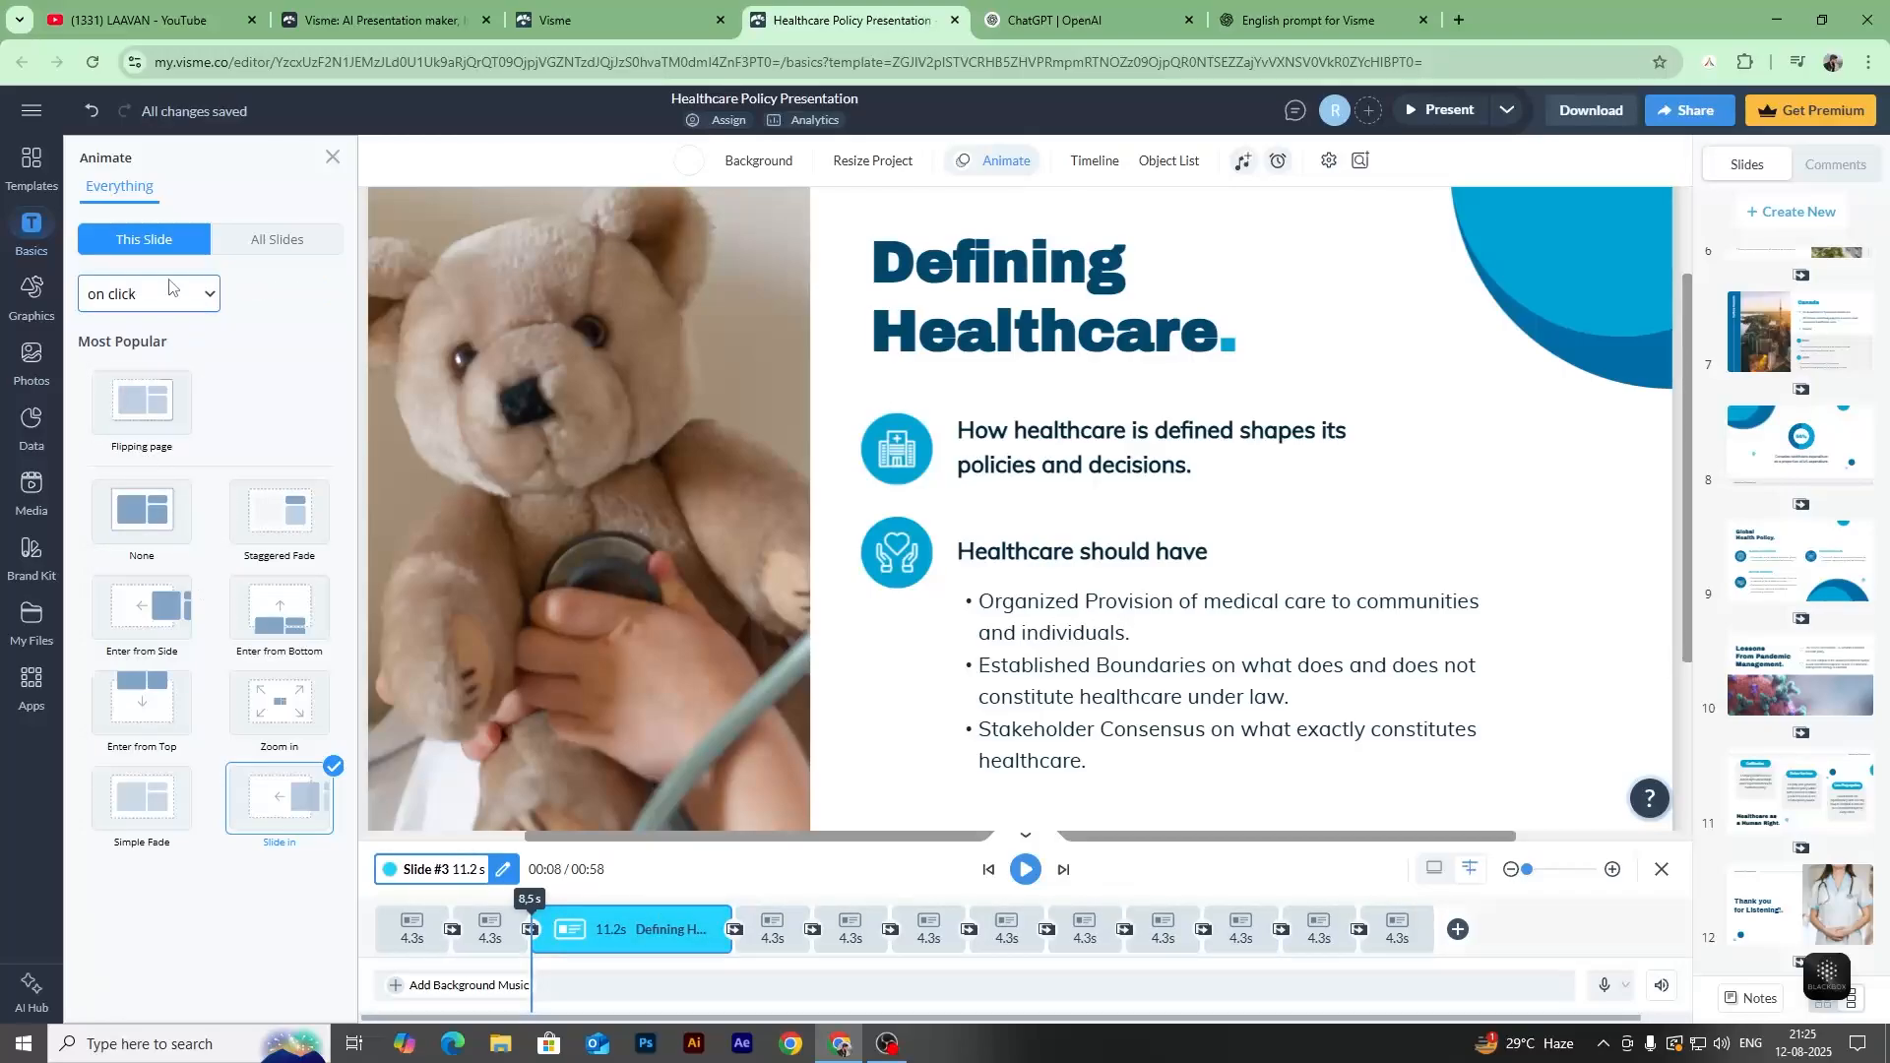
click(183, 311)
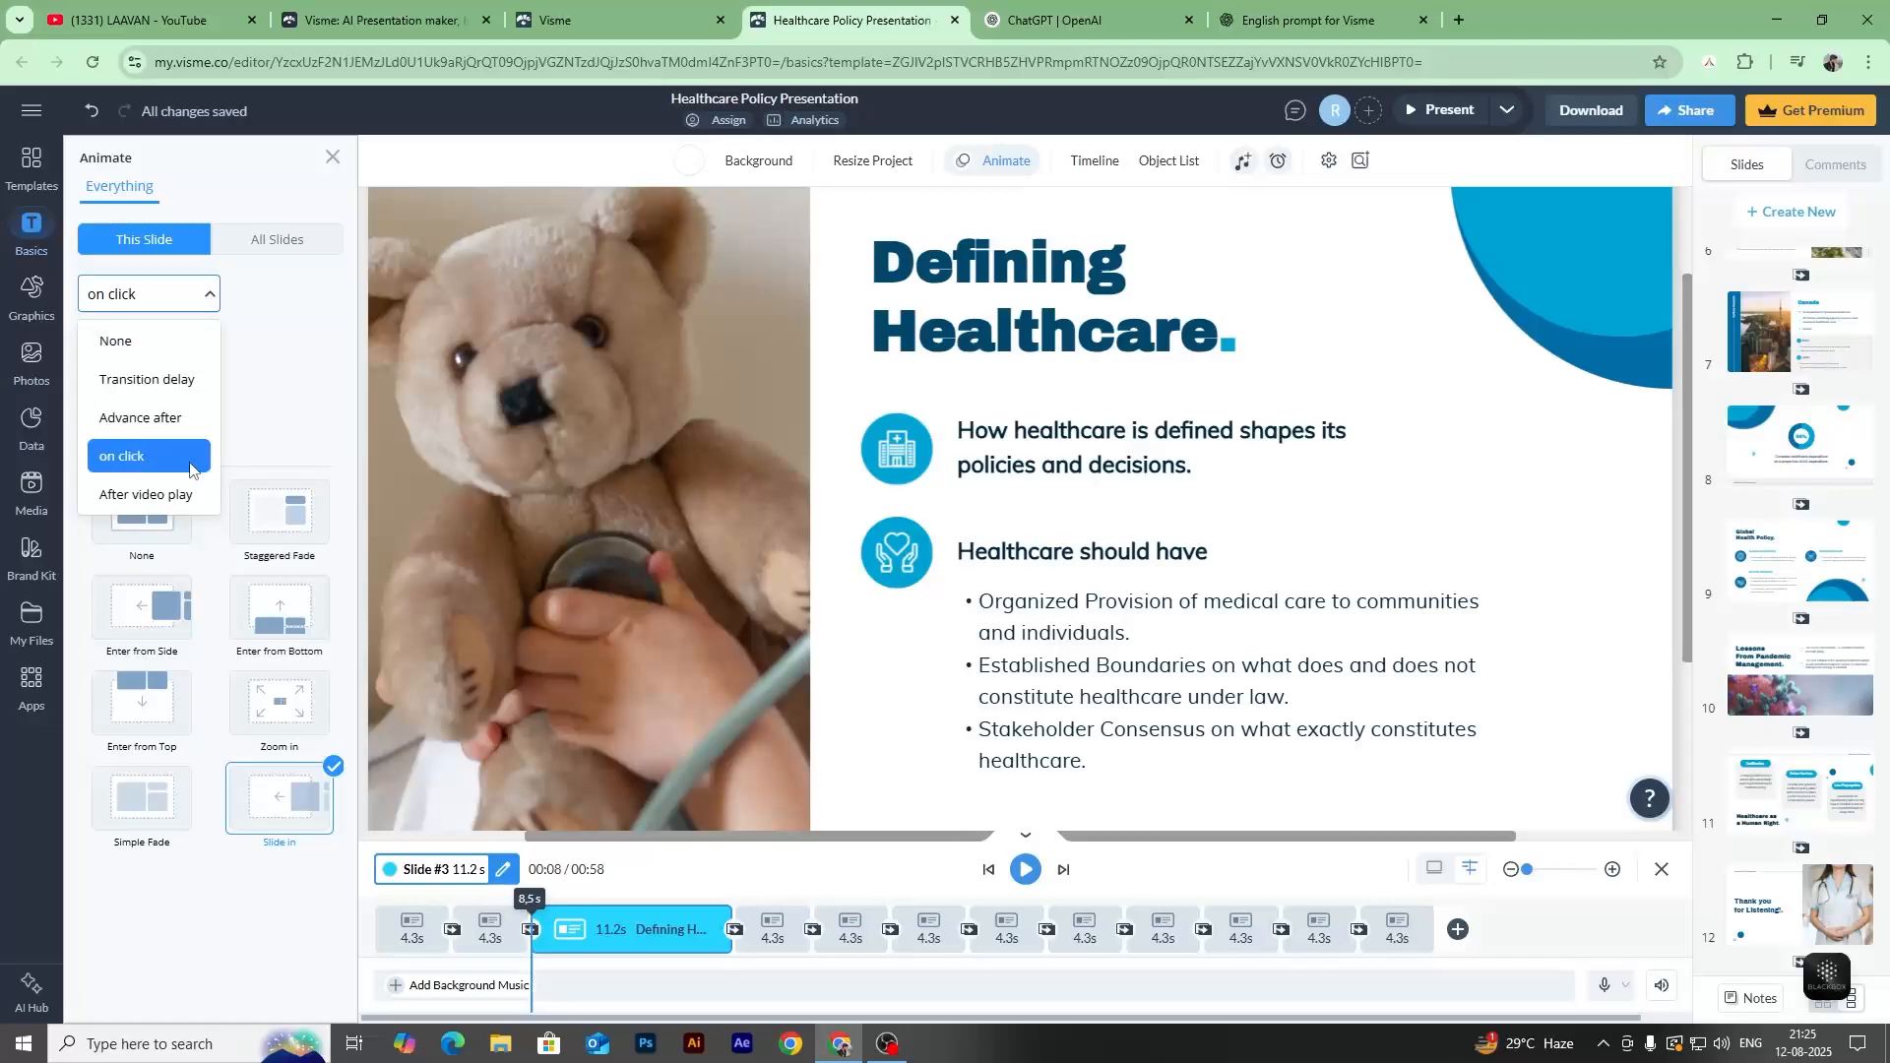
click(181, 494)
click(187, 298)
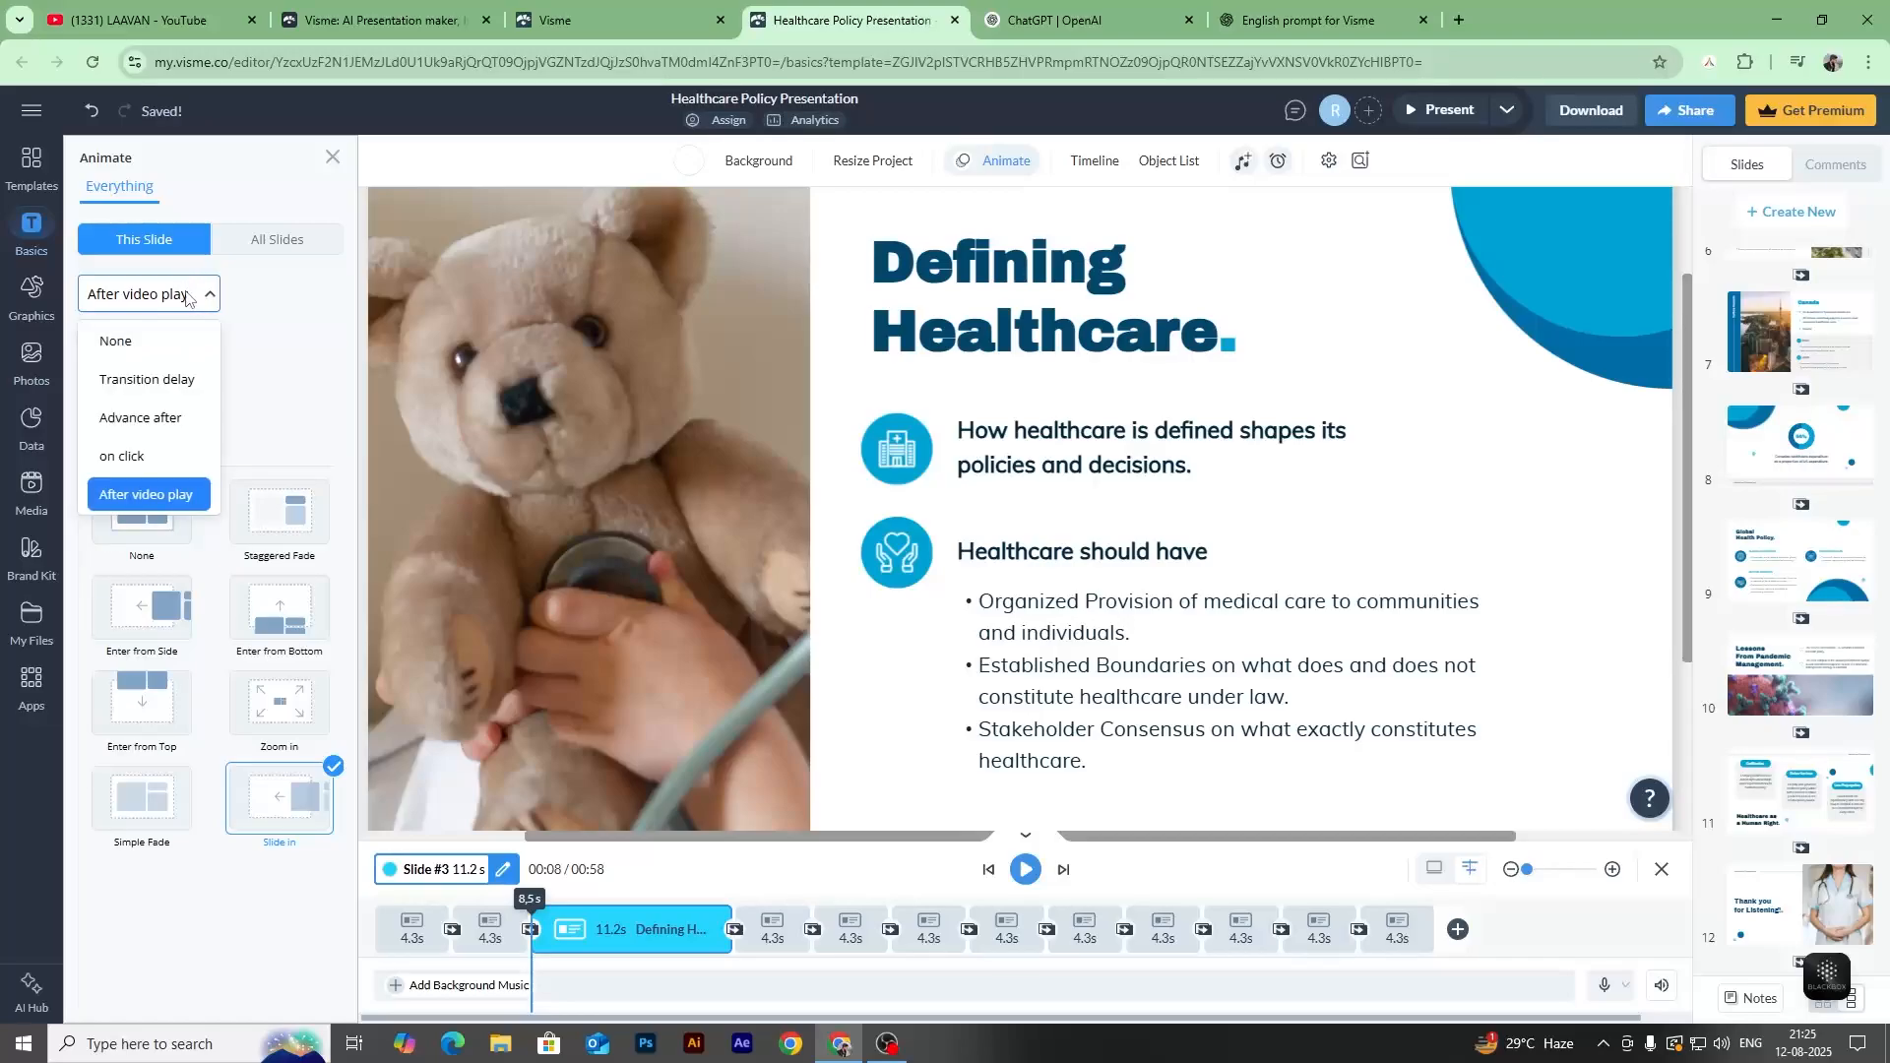
click(155, 428)
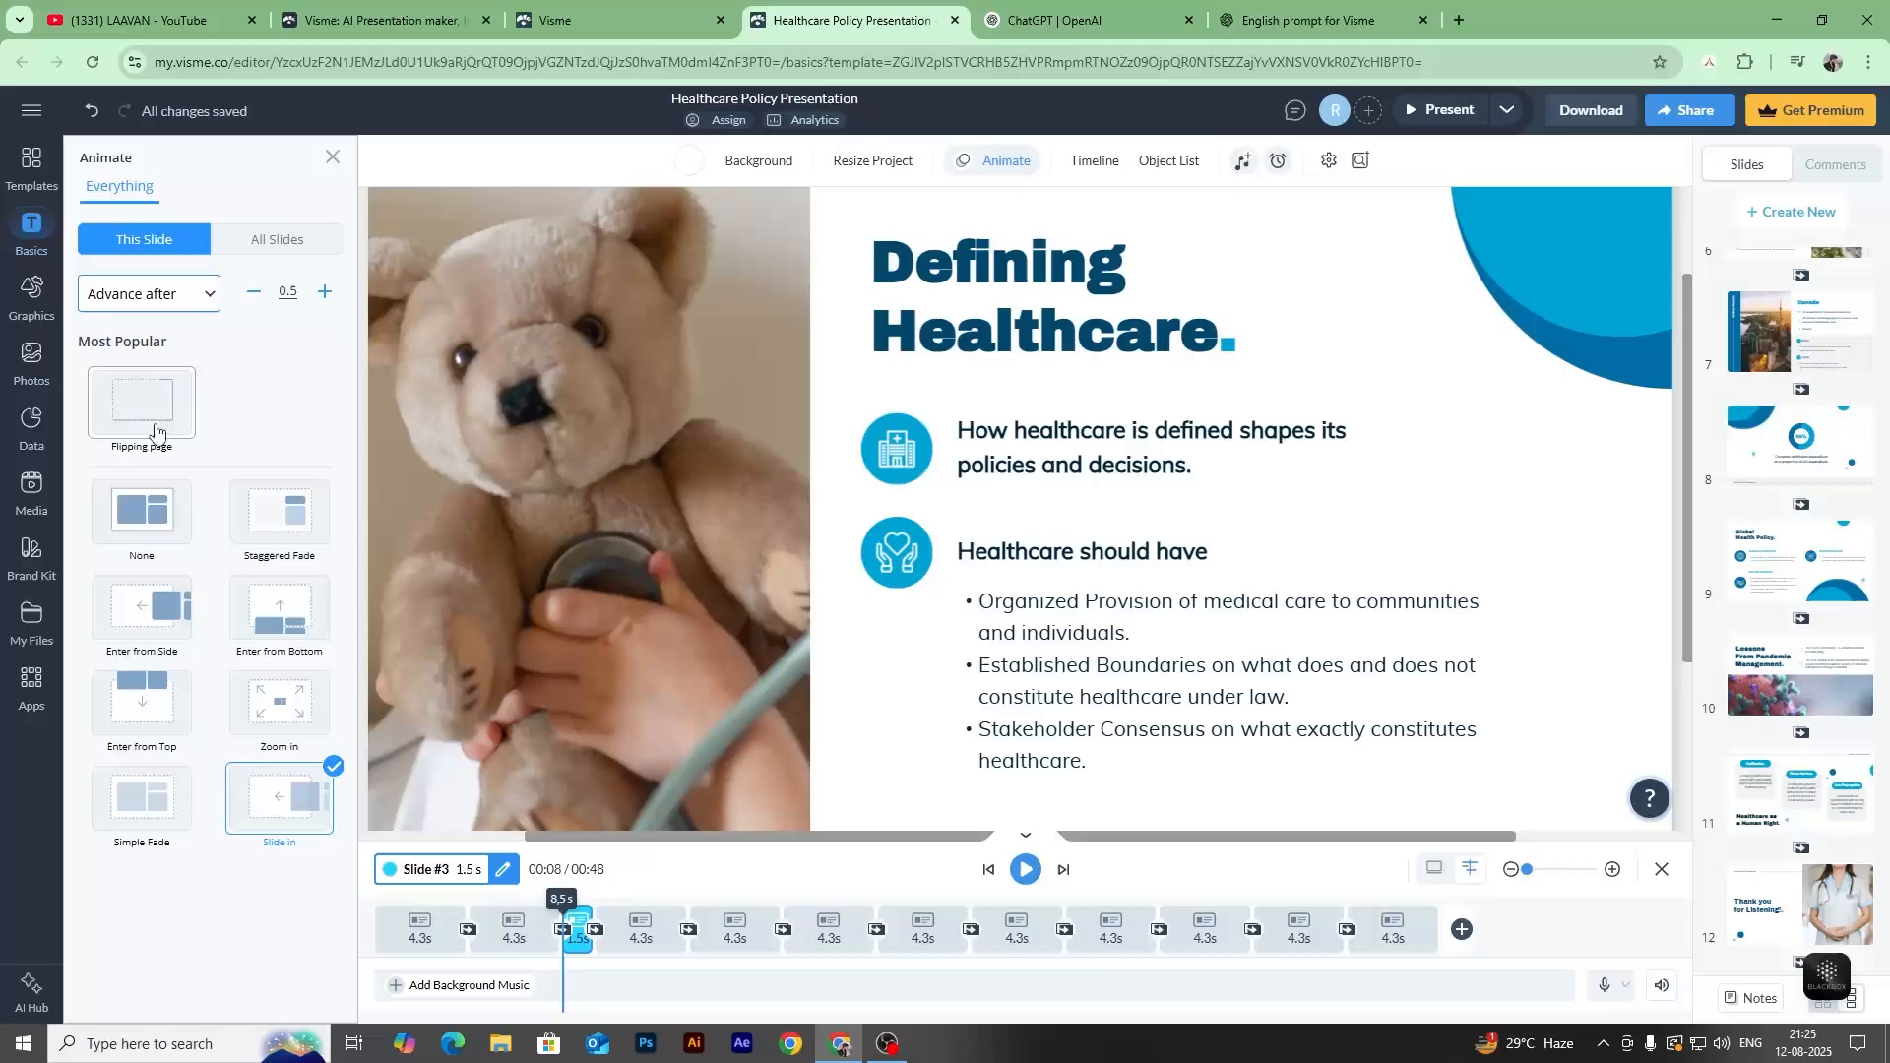
Compare Transition delay with Advance after once more on the Defining Healthcare slide, finishing on Advance after.
click(147, 307)
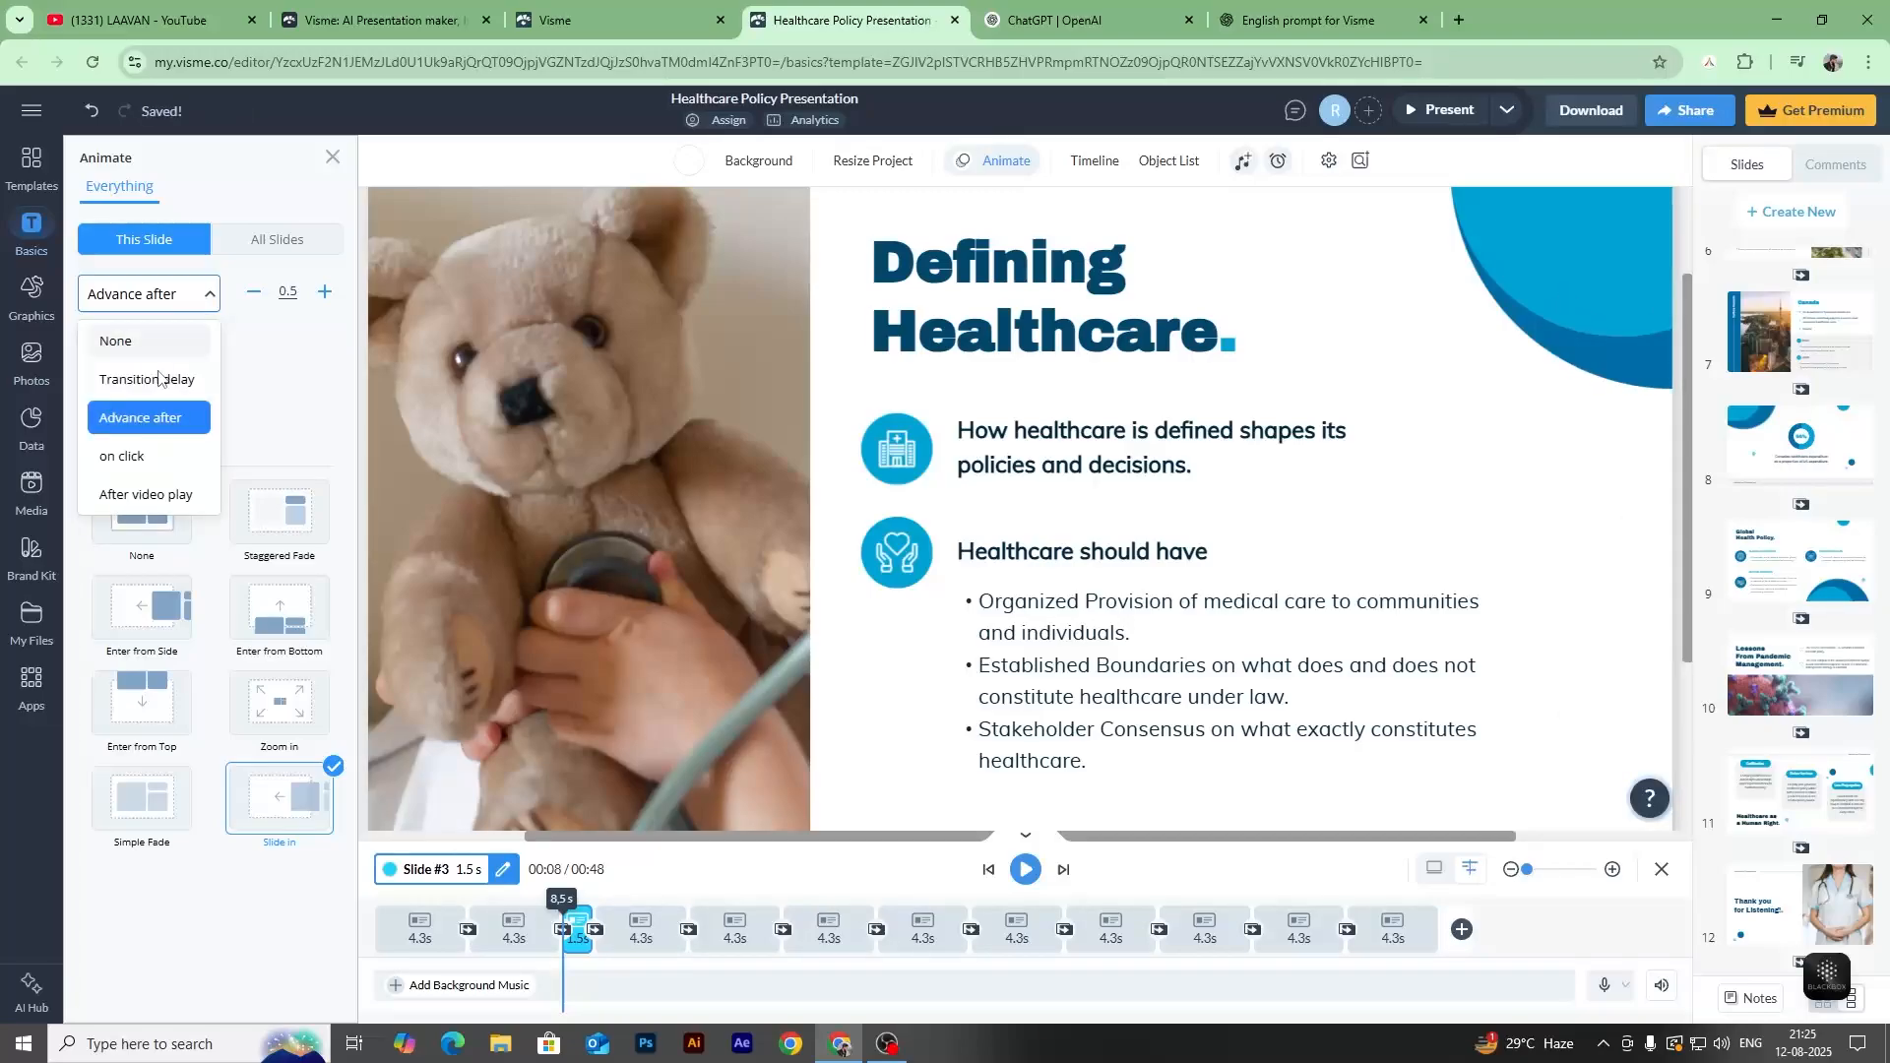
click(153, 382)
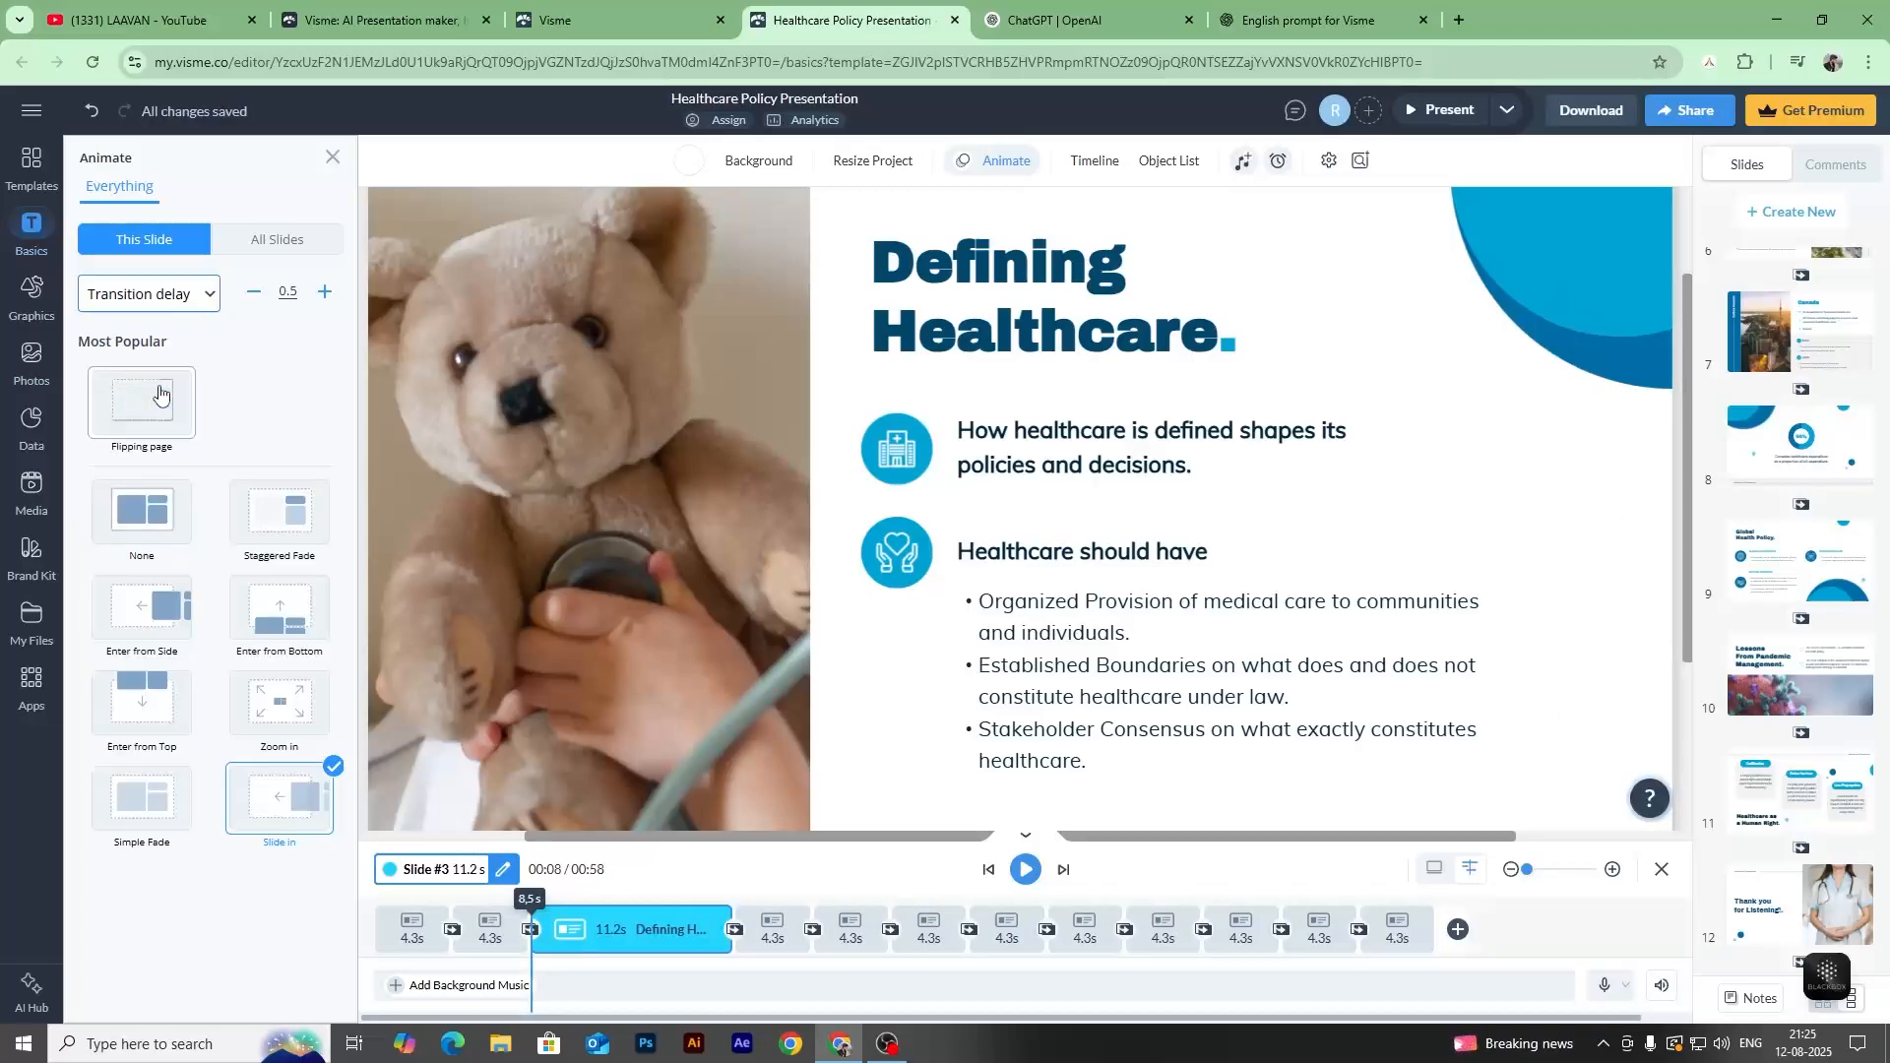
click(157, 304)
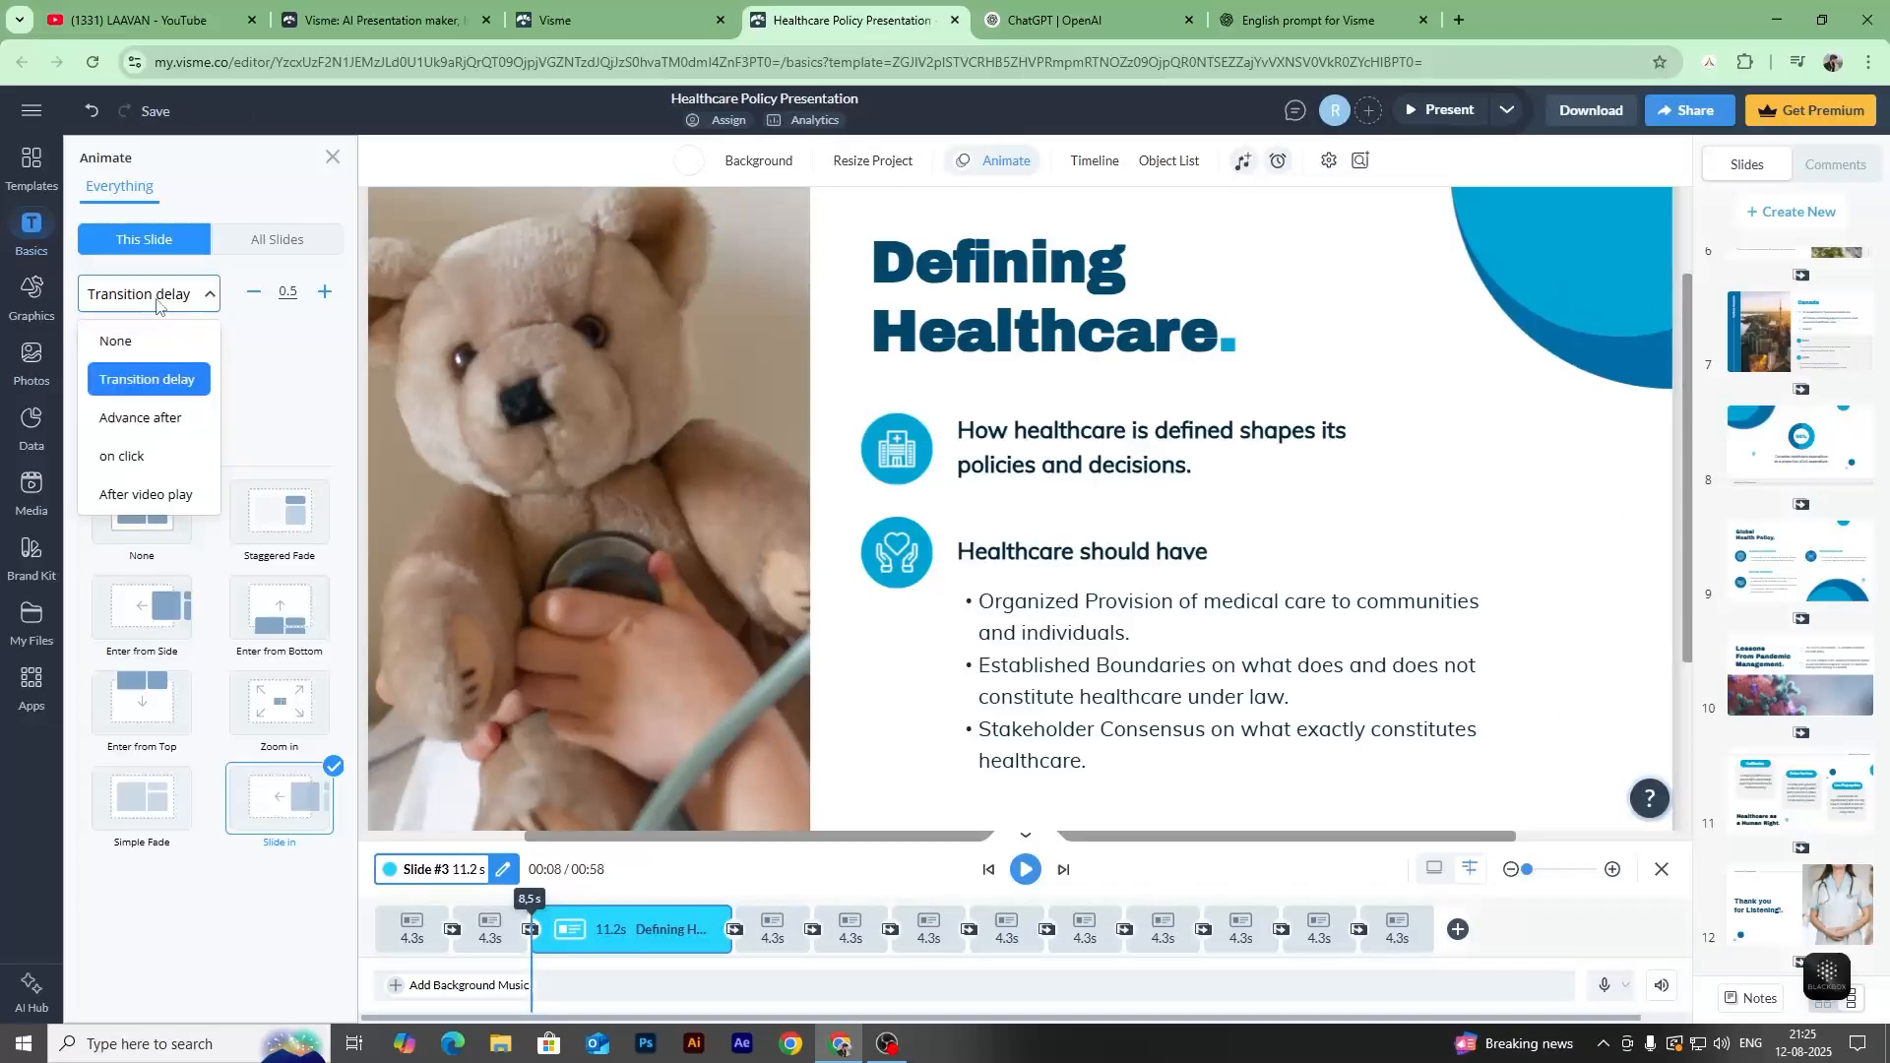
click(145, 417)
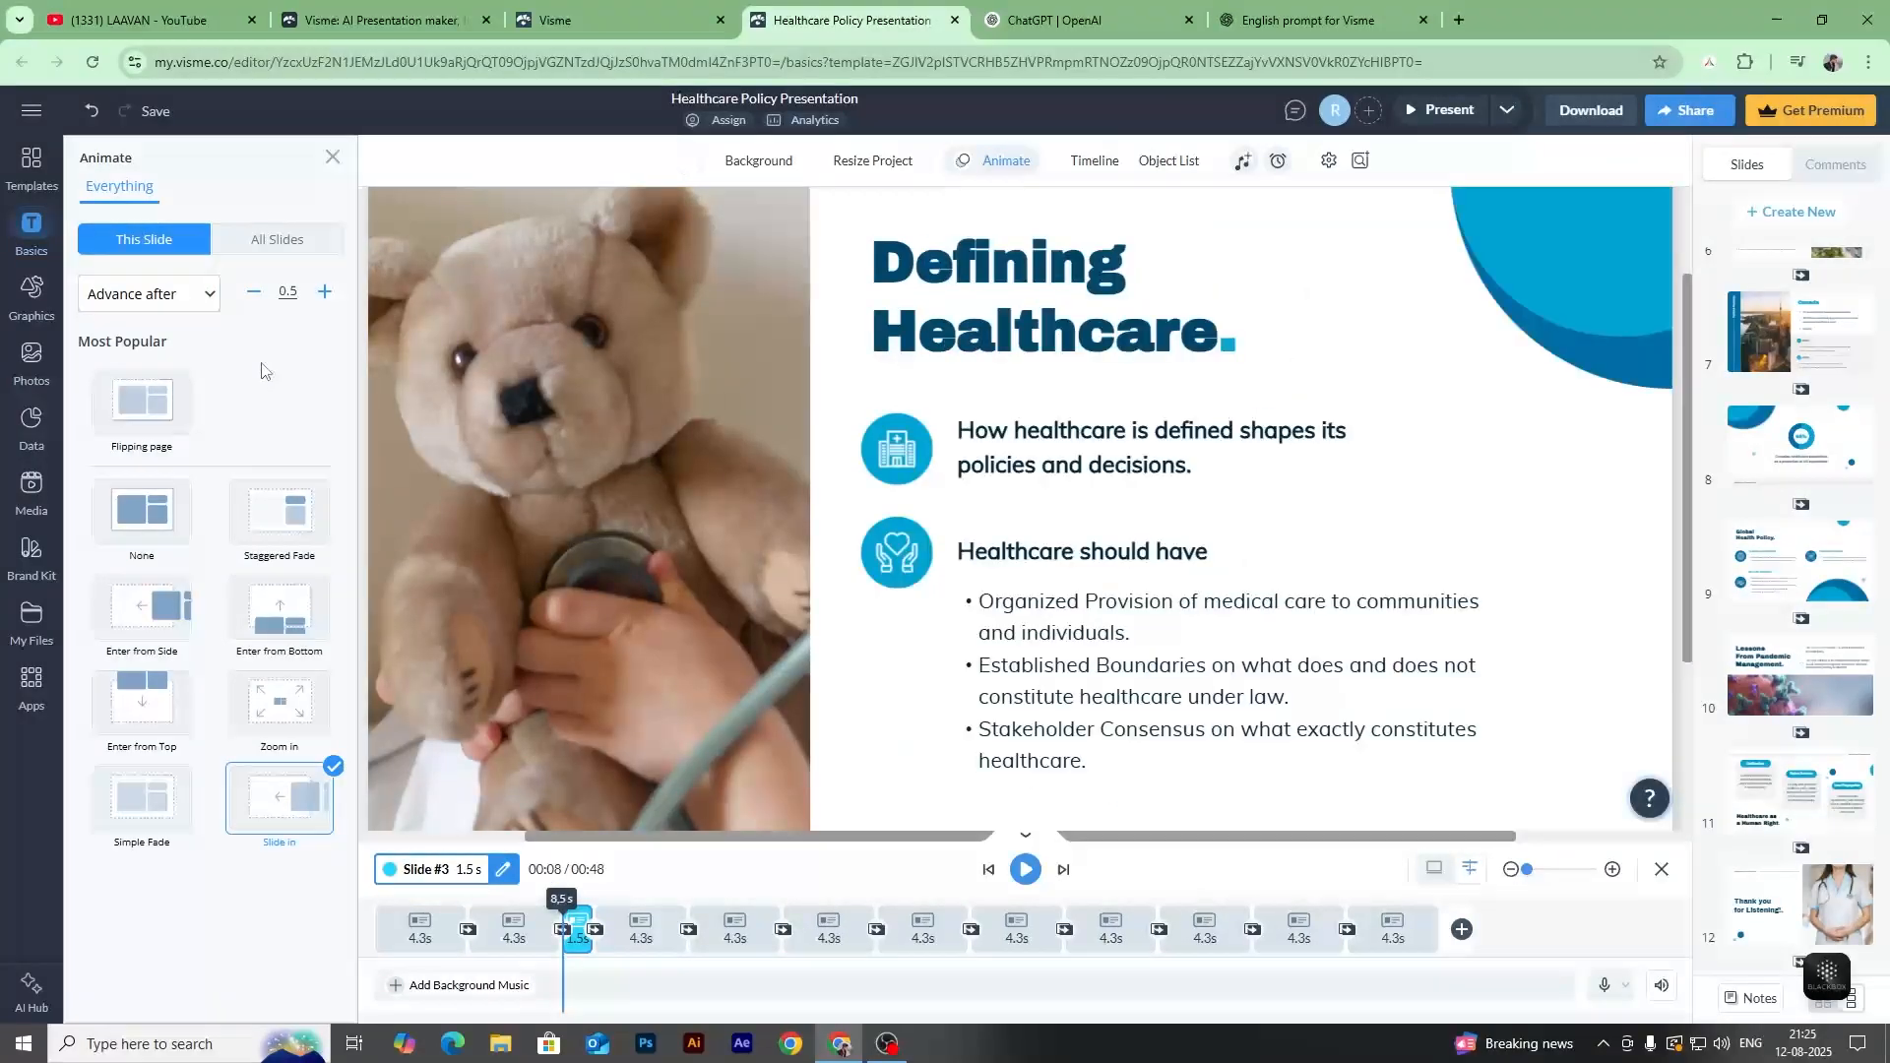
View the Comparing Regional and International Best Practices slide, close the animation settings and open the Global Health Policy slide.
click(755, 948)
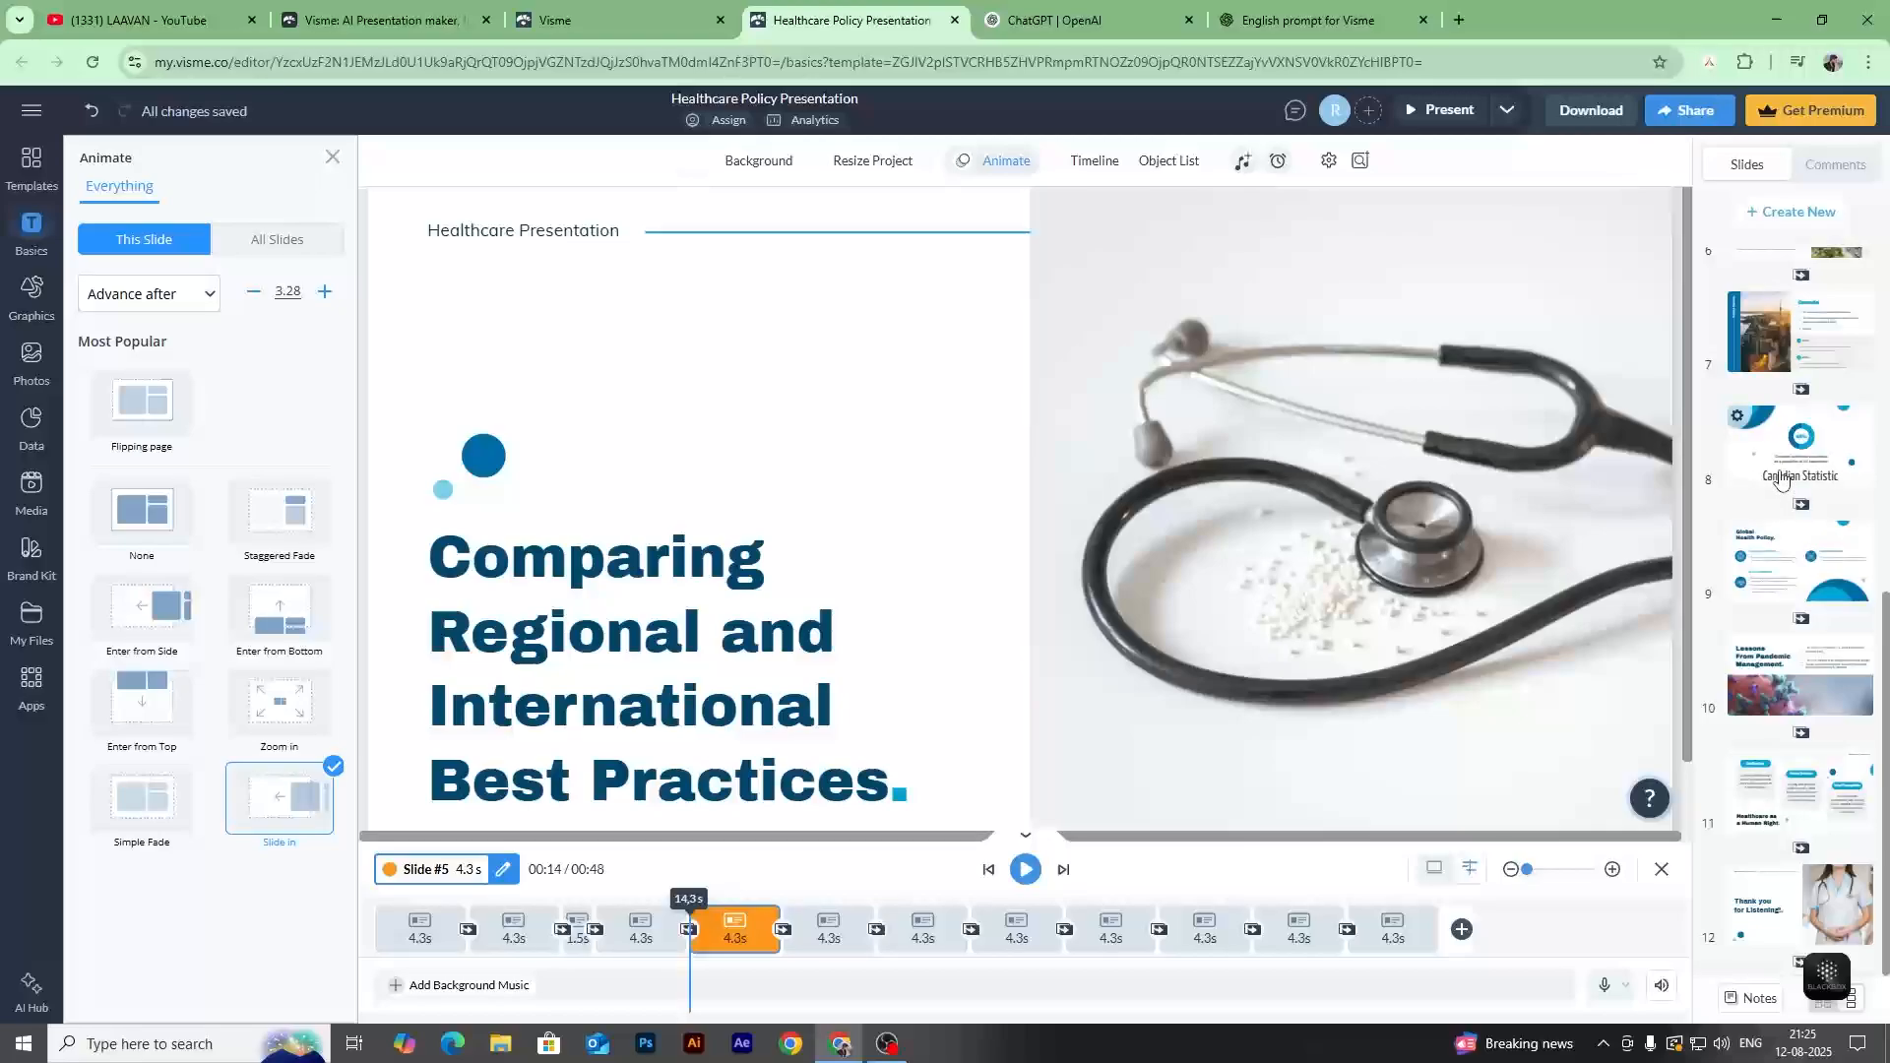
drag(1768, 500, 1548, 621)
click(331, 161)
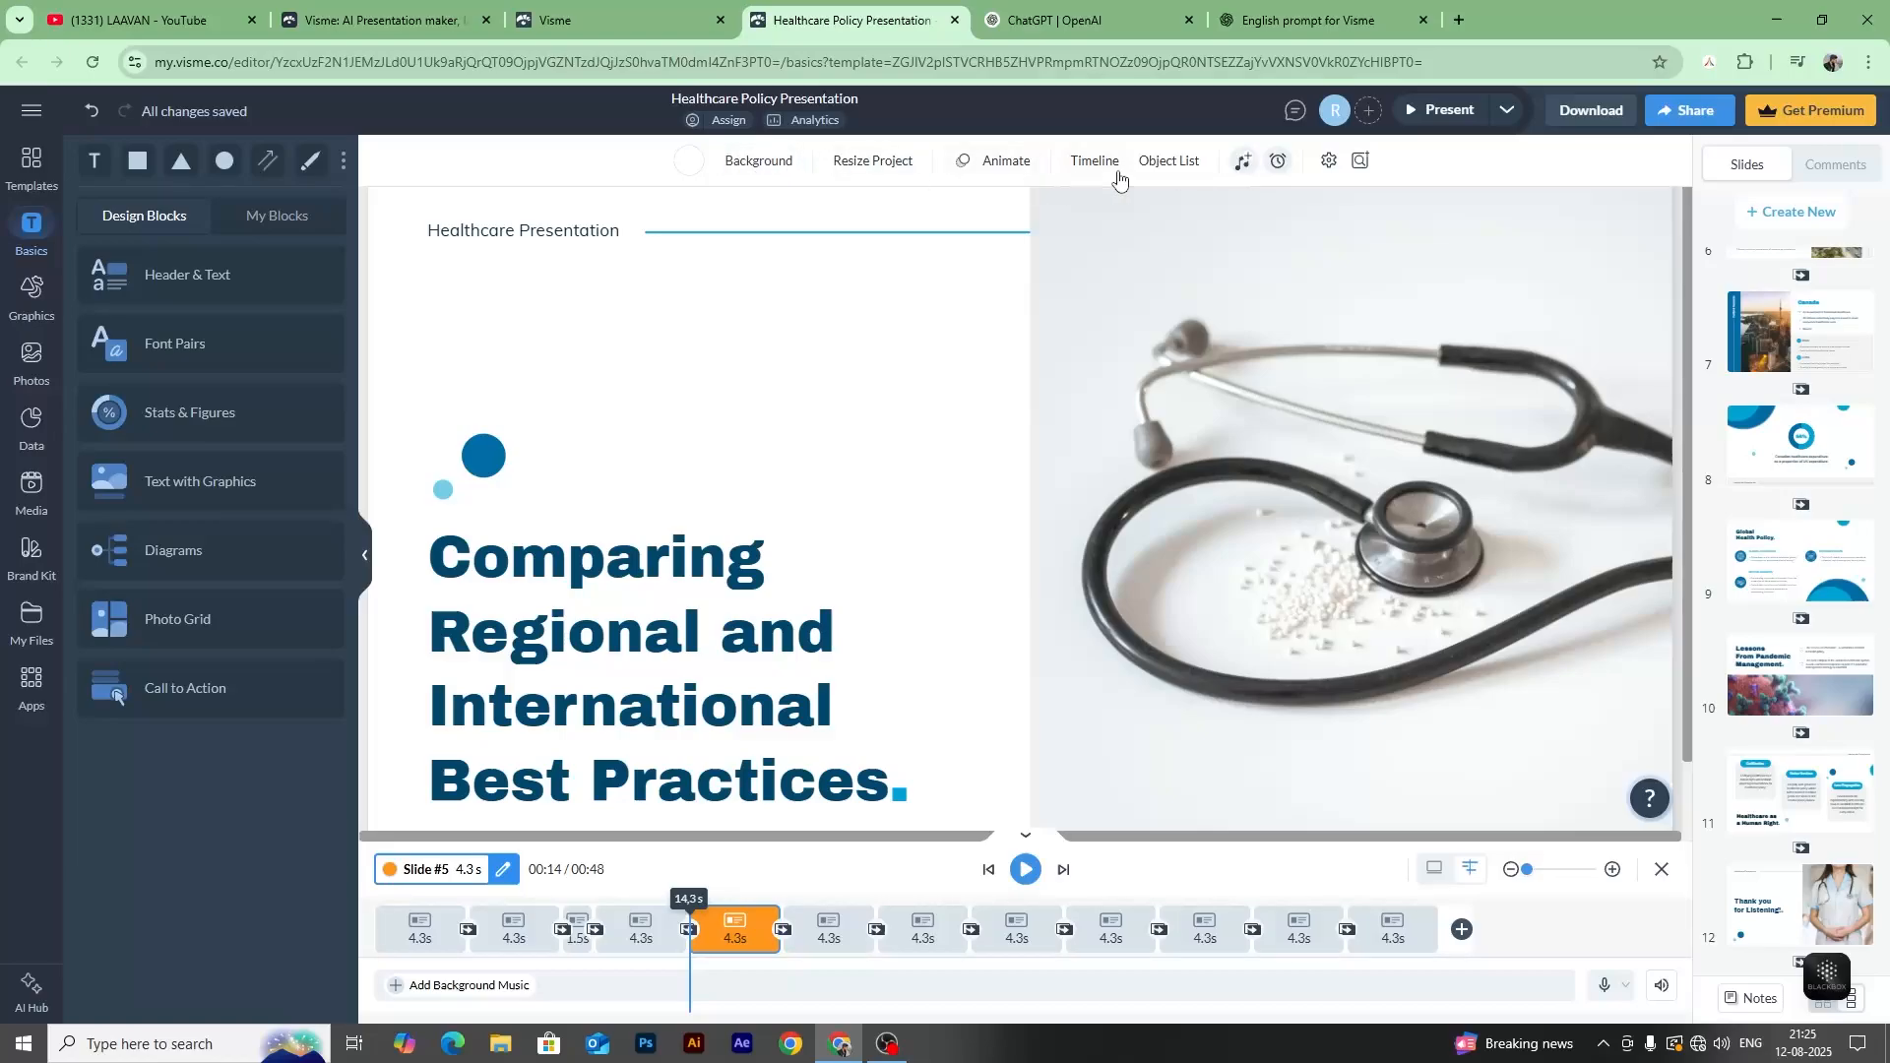
click(1801, 561)
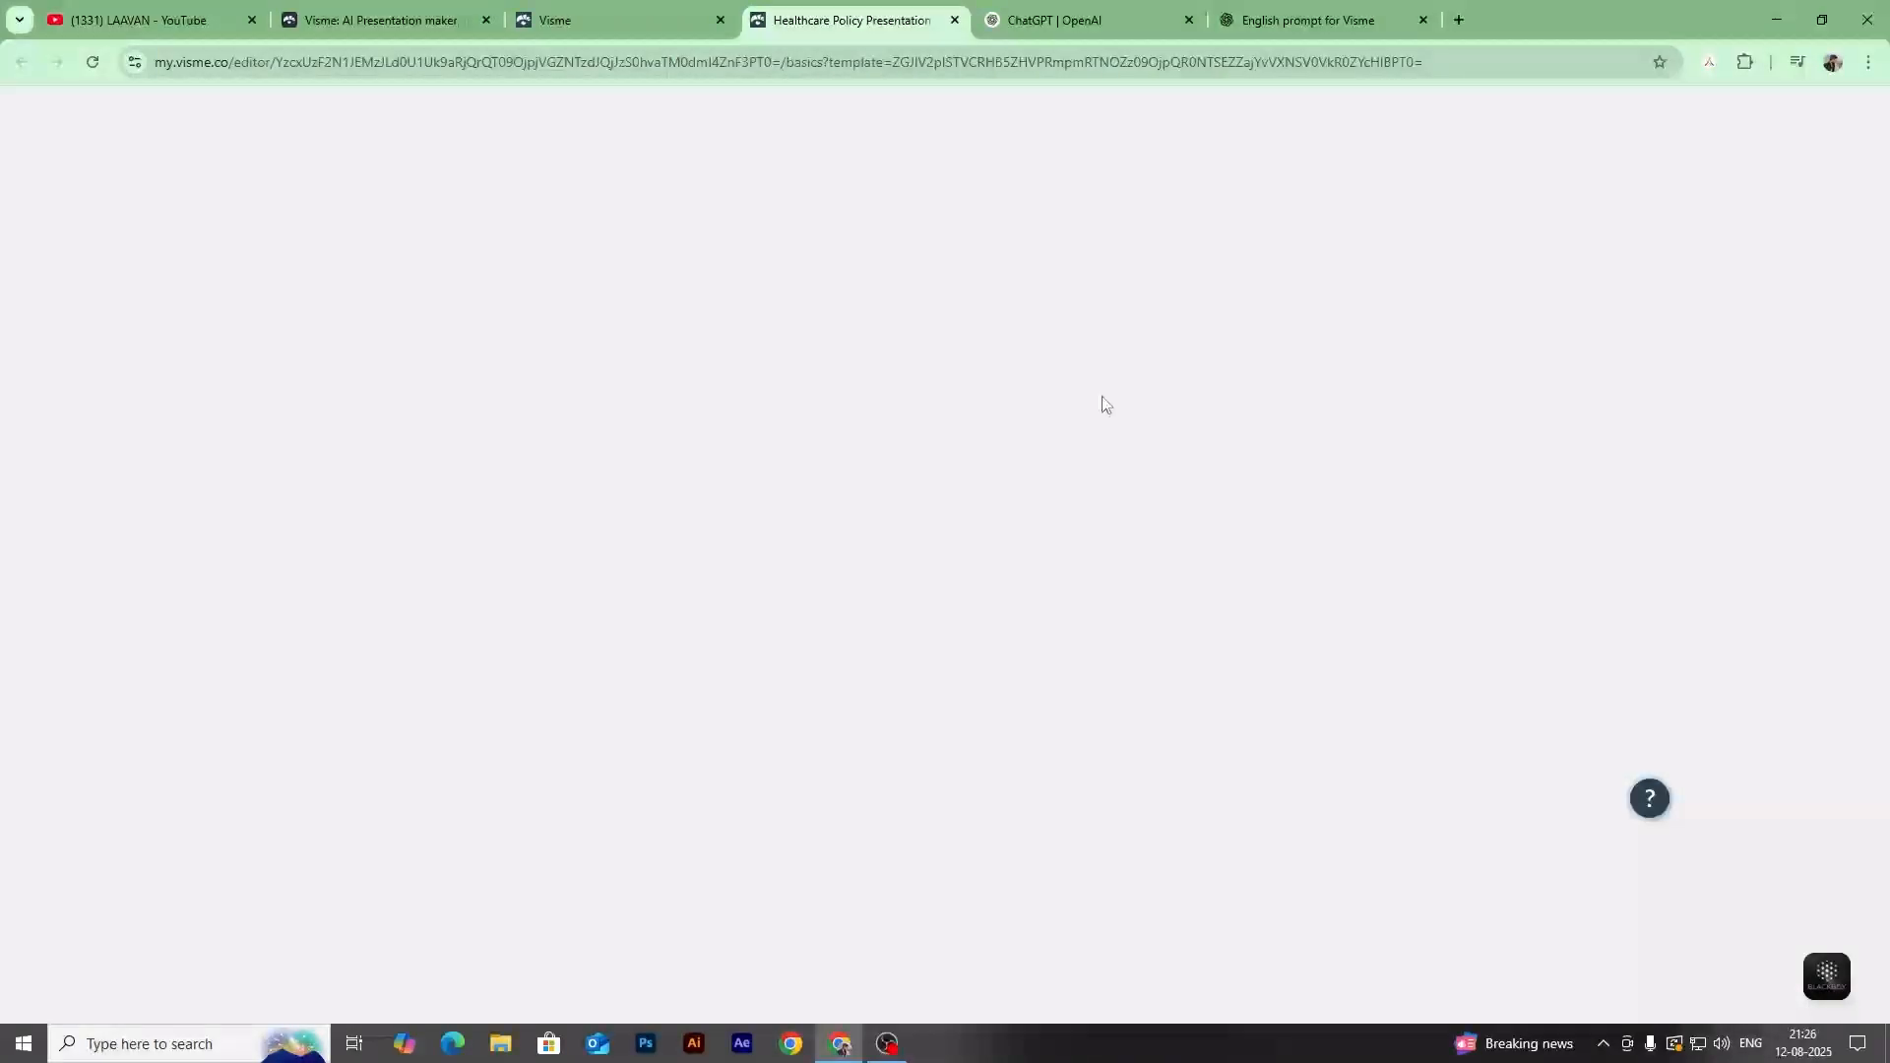
Check the Visme dashboard tab and reload the blank Healthcare Policy Presentation page.
click(629, 14)
click(803, 20)
click(93, 61)
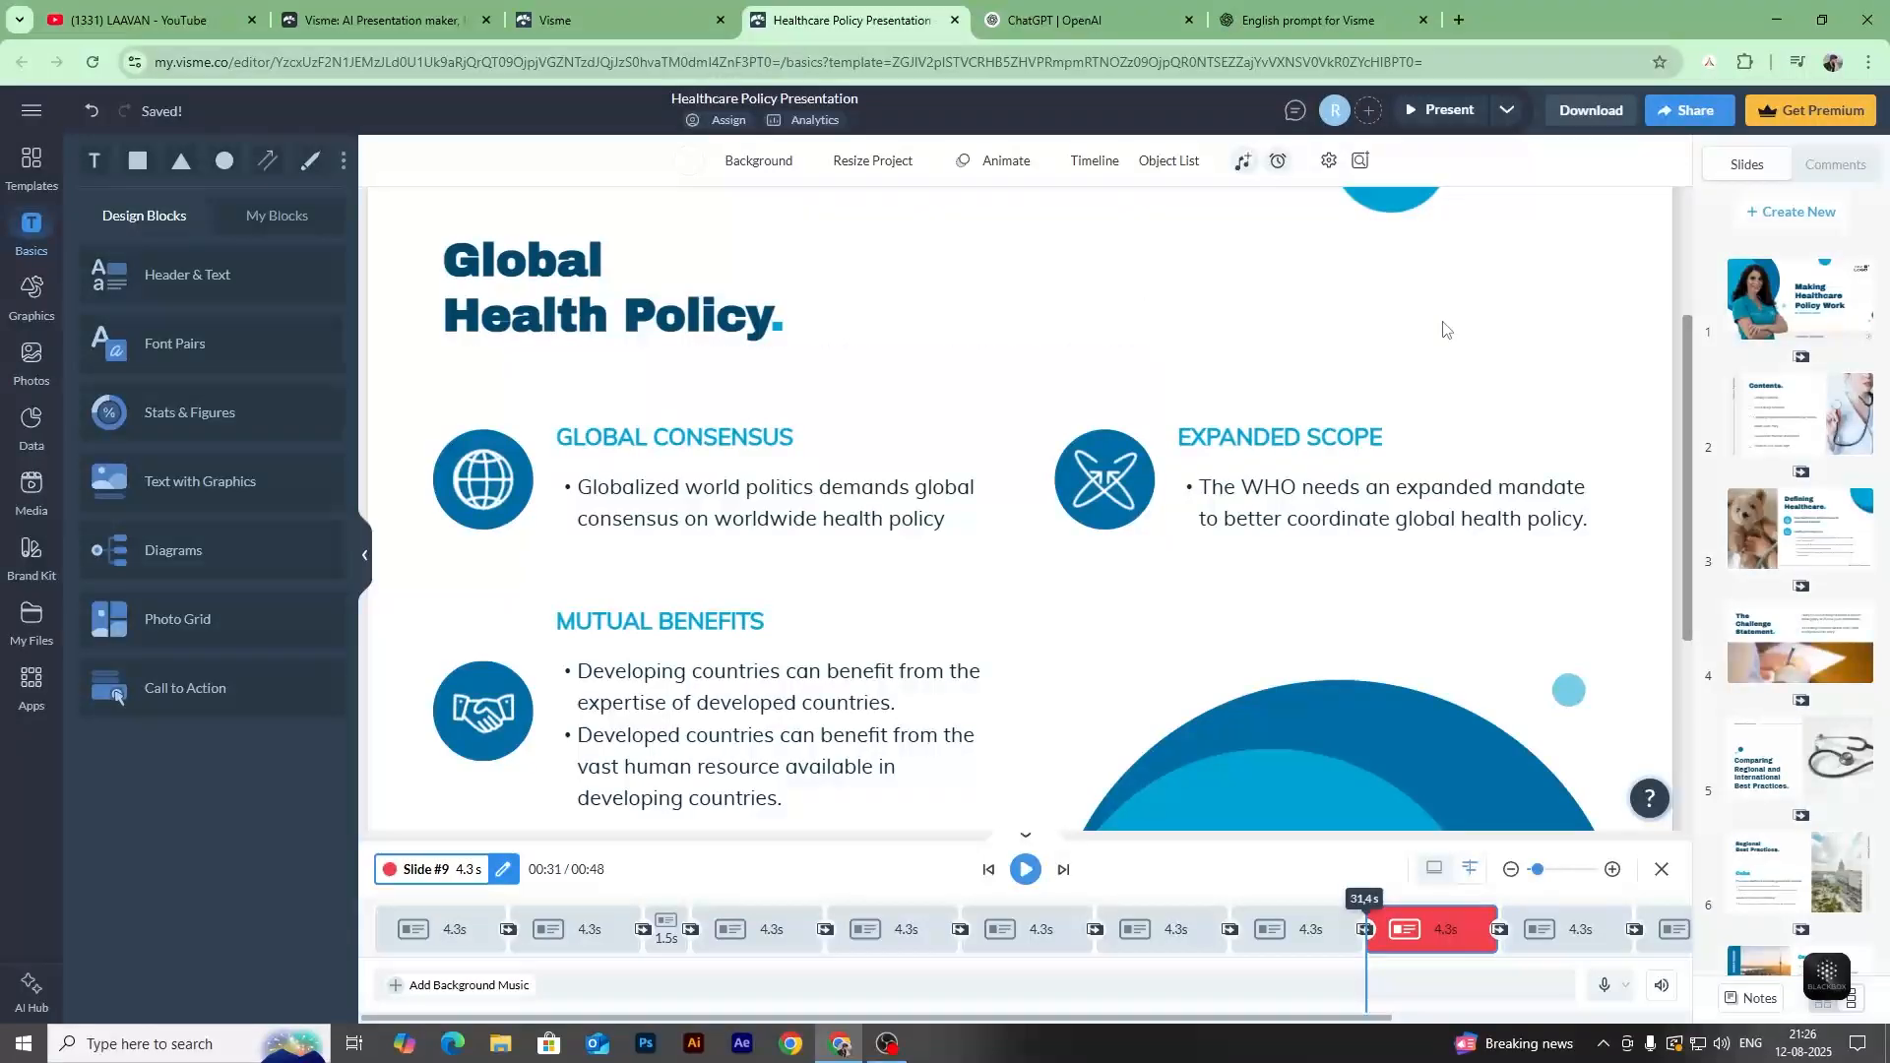
Try green and bright blue backgrounds on the Contents slide, ending with a transparent background.
click(1782, 404)
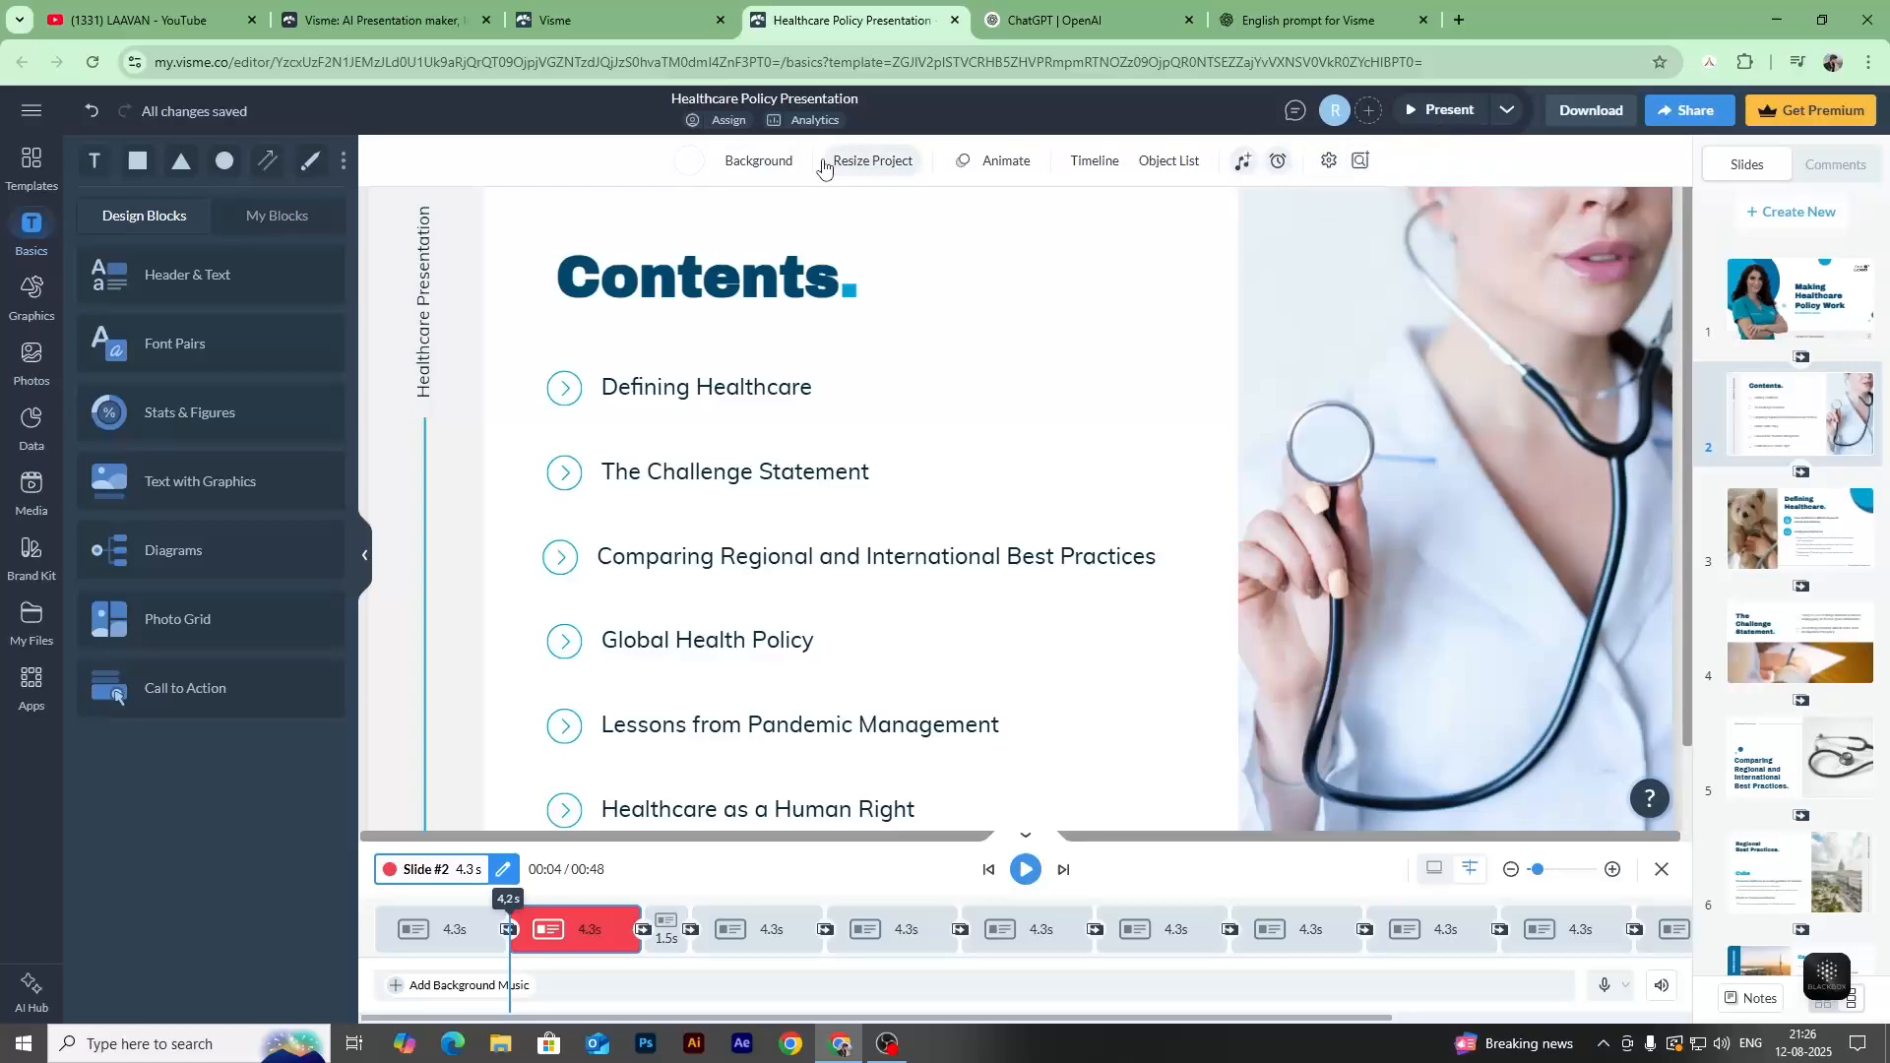
click(689, 160)
click(753, 331)
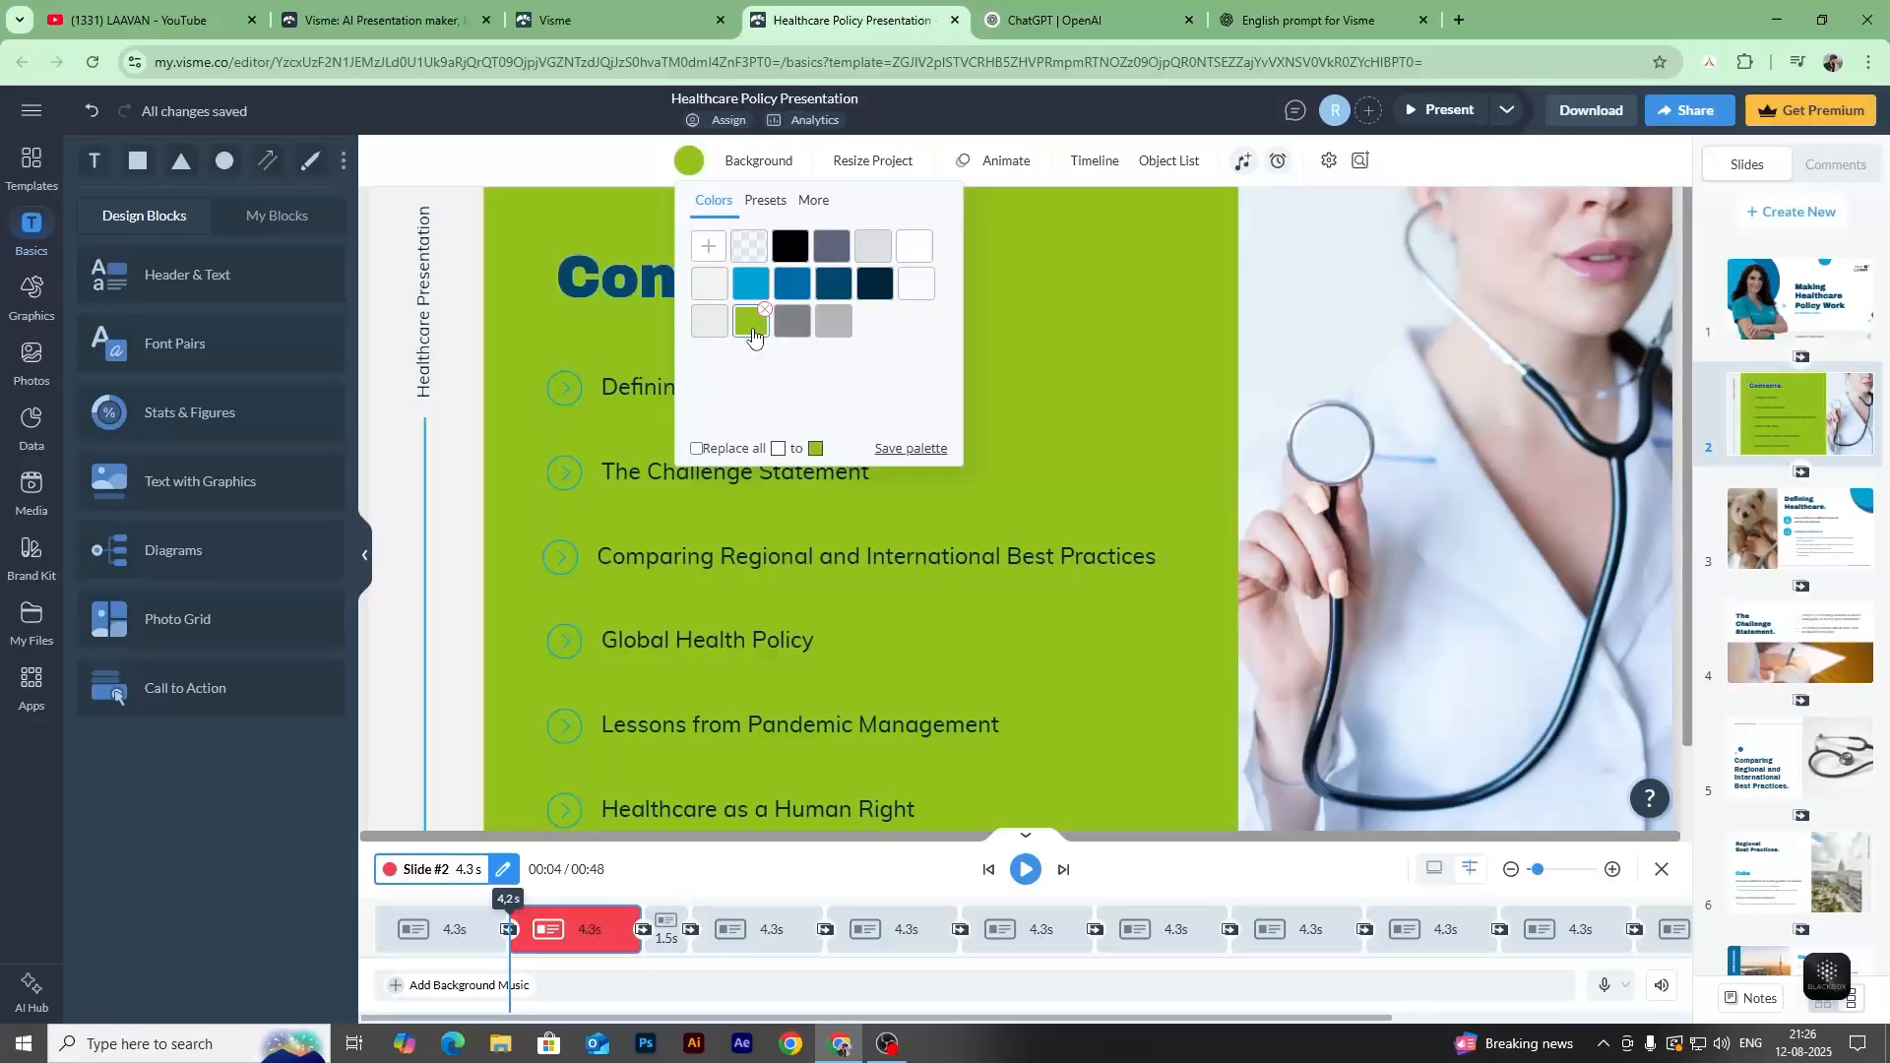
click(758, 285)
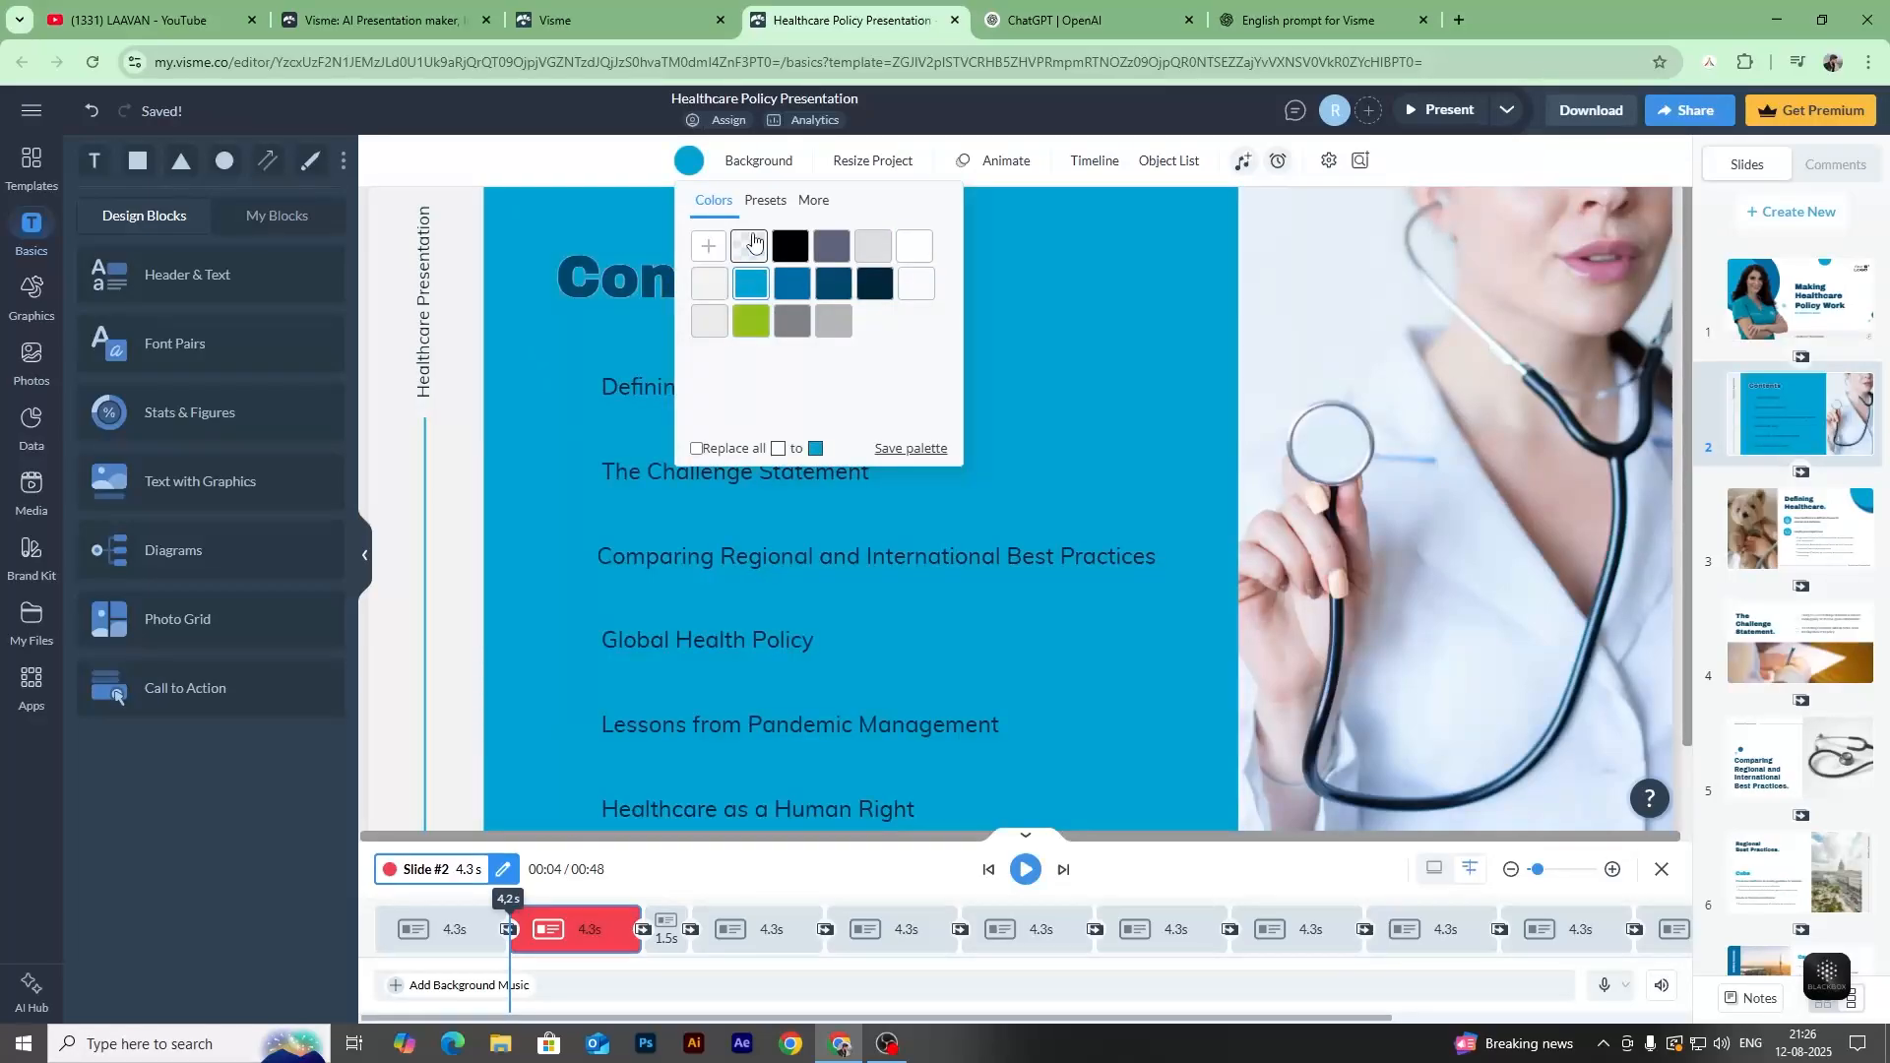
click(750, 246)
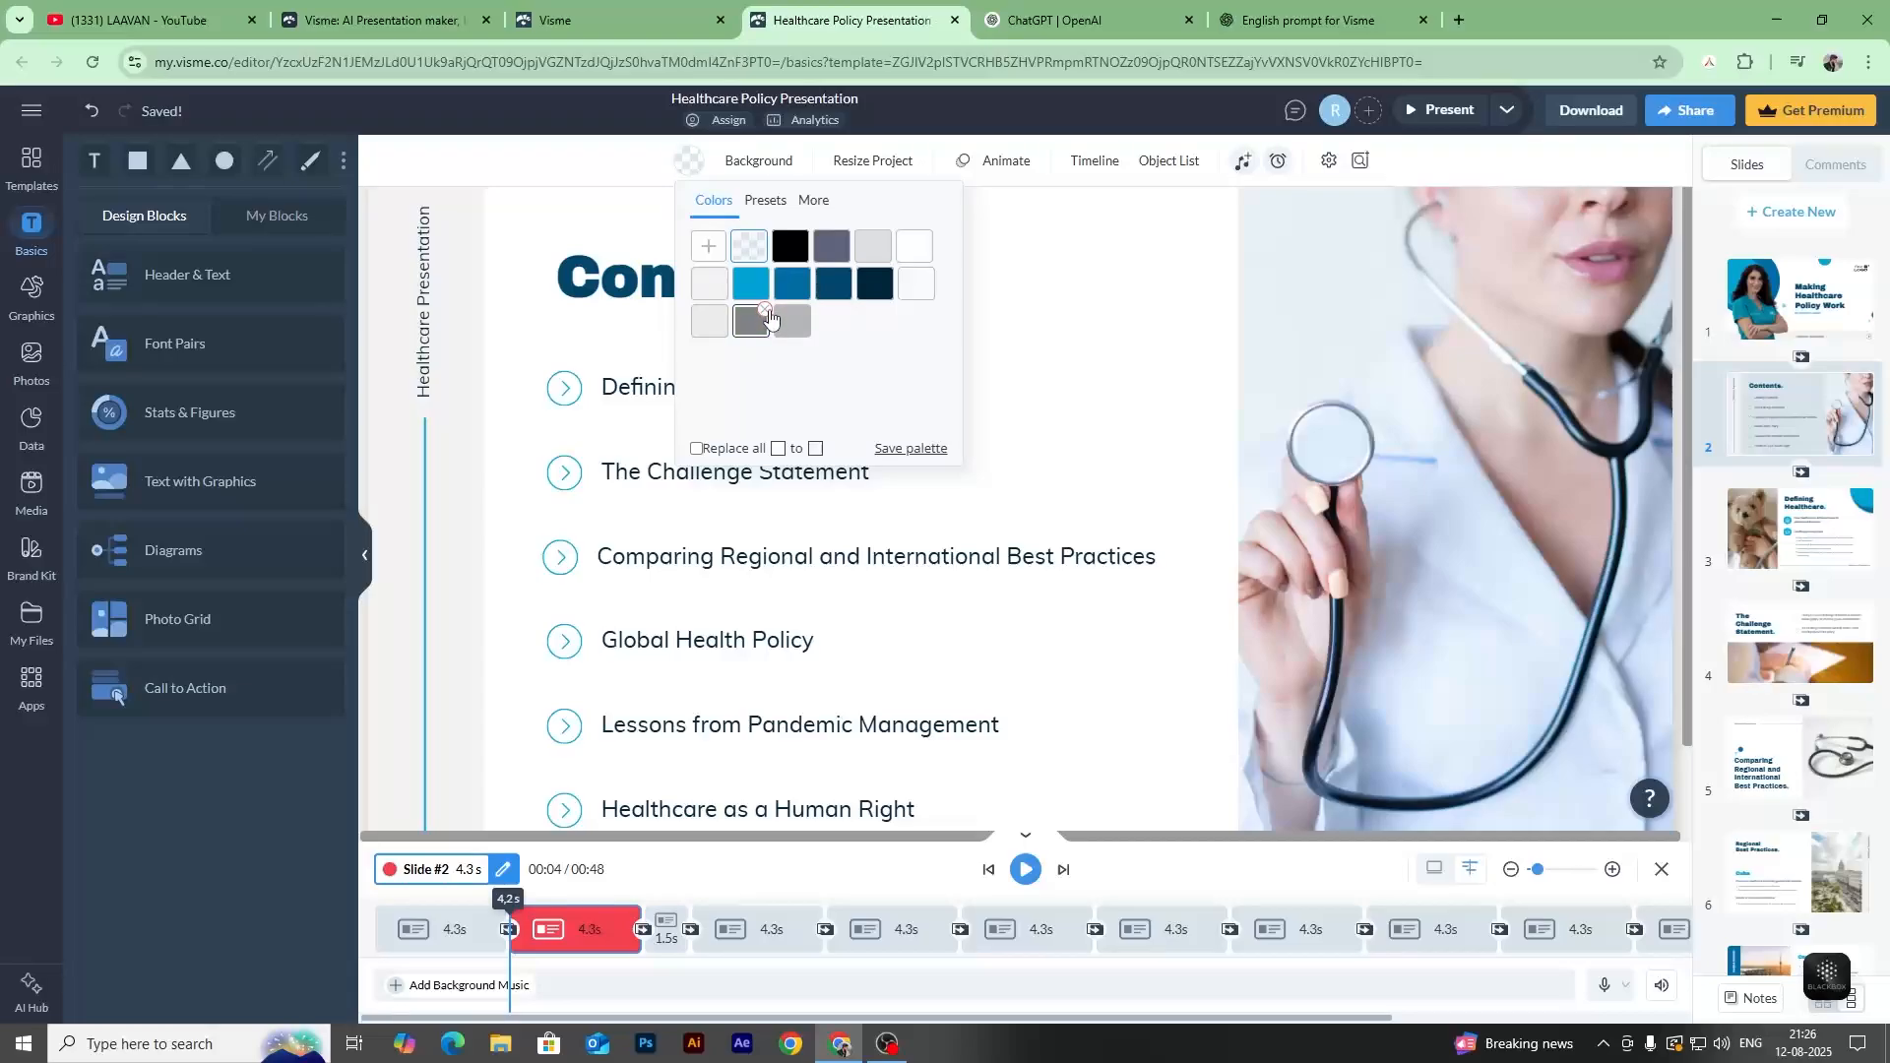
Try dark grey and light grey backgrounds on the Contents slide, ending with a bright blue background.
click(760, 322)
click(794, 325)
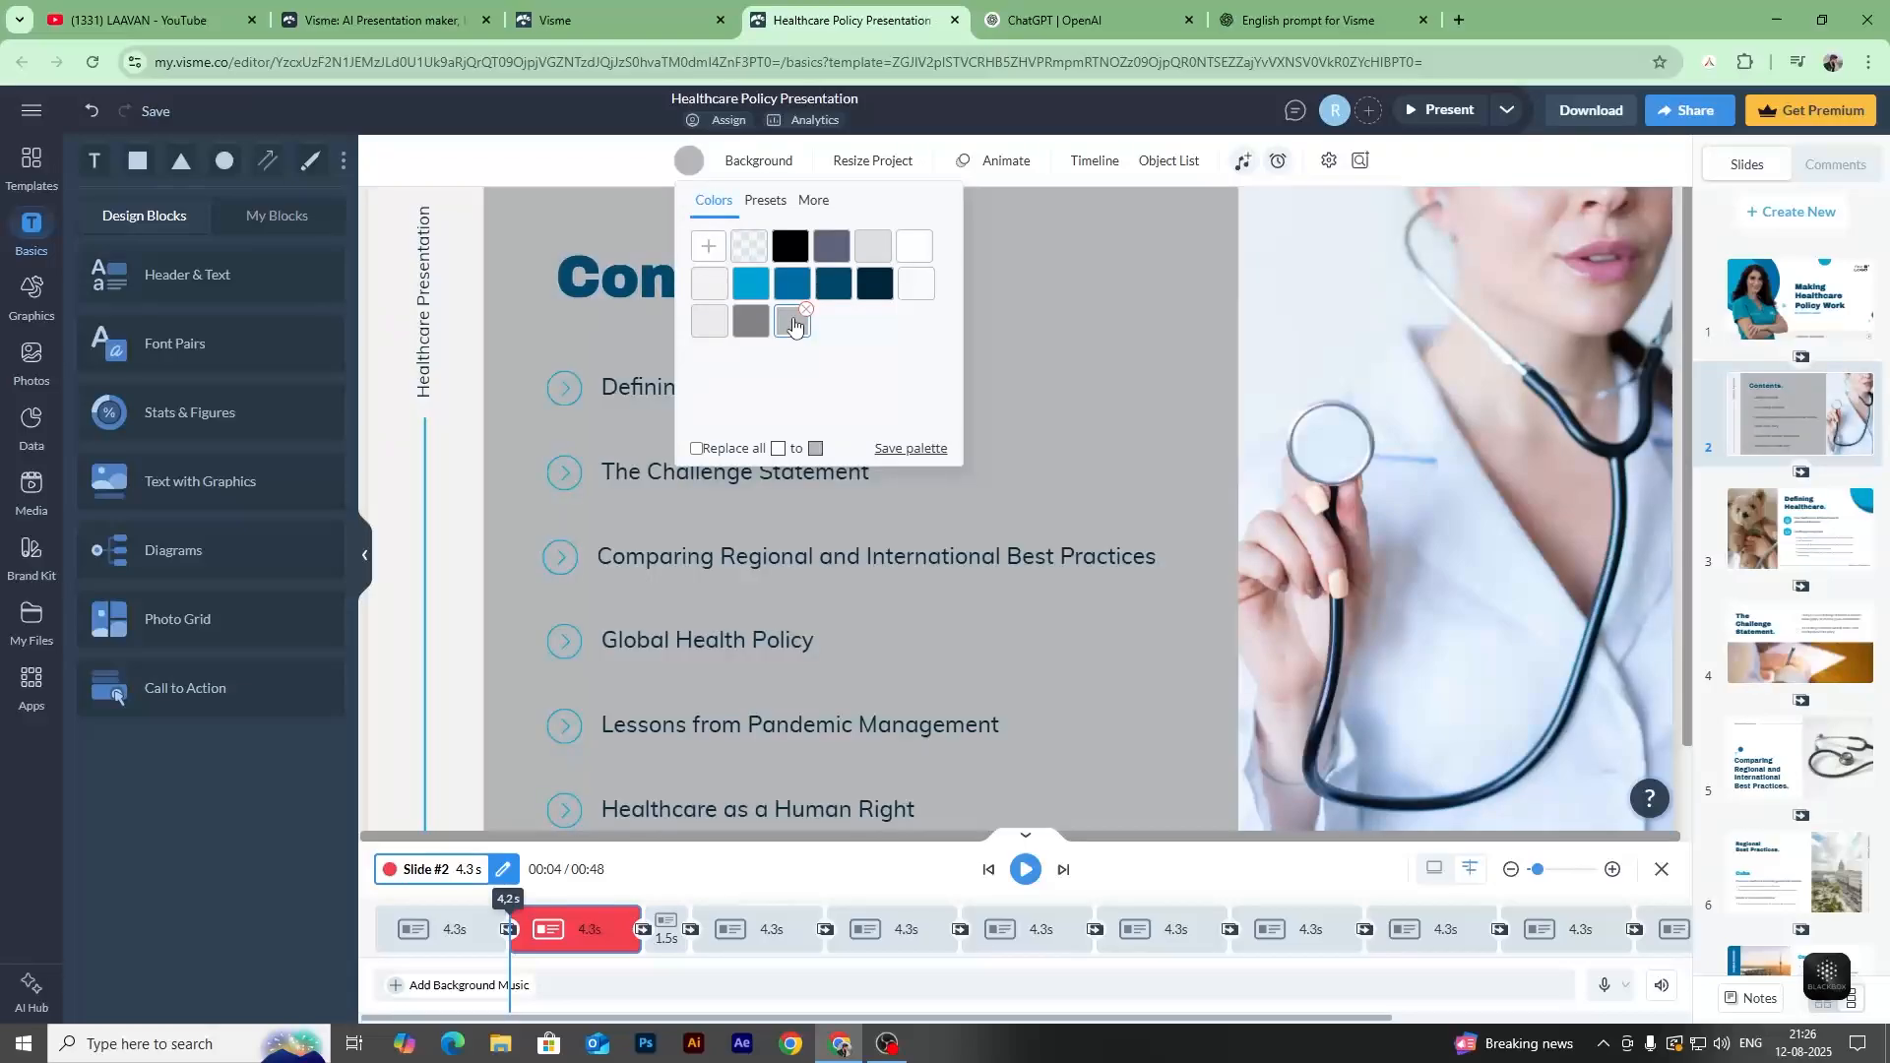
click(751, 286)
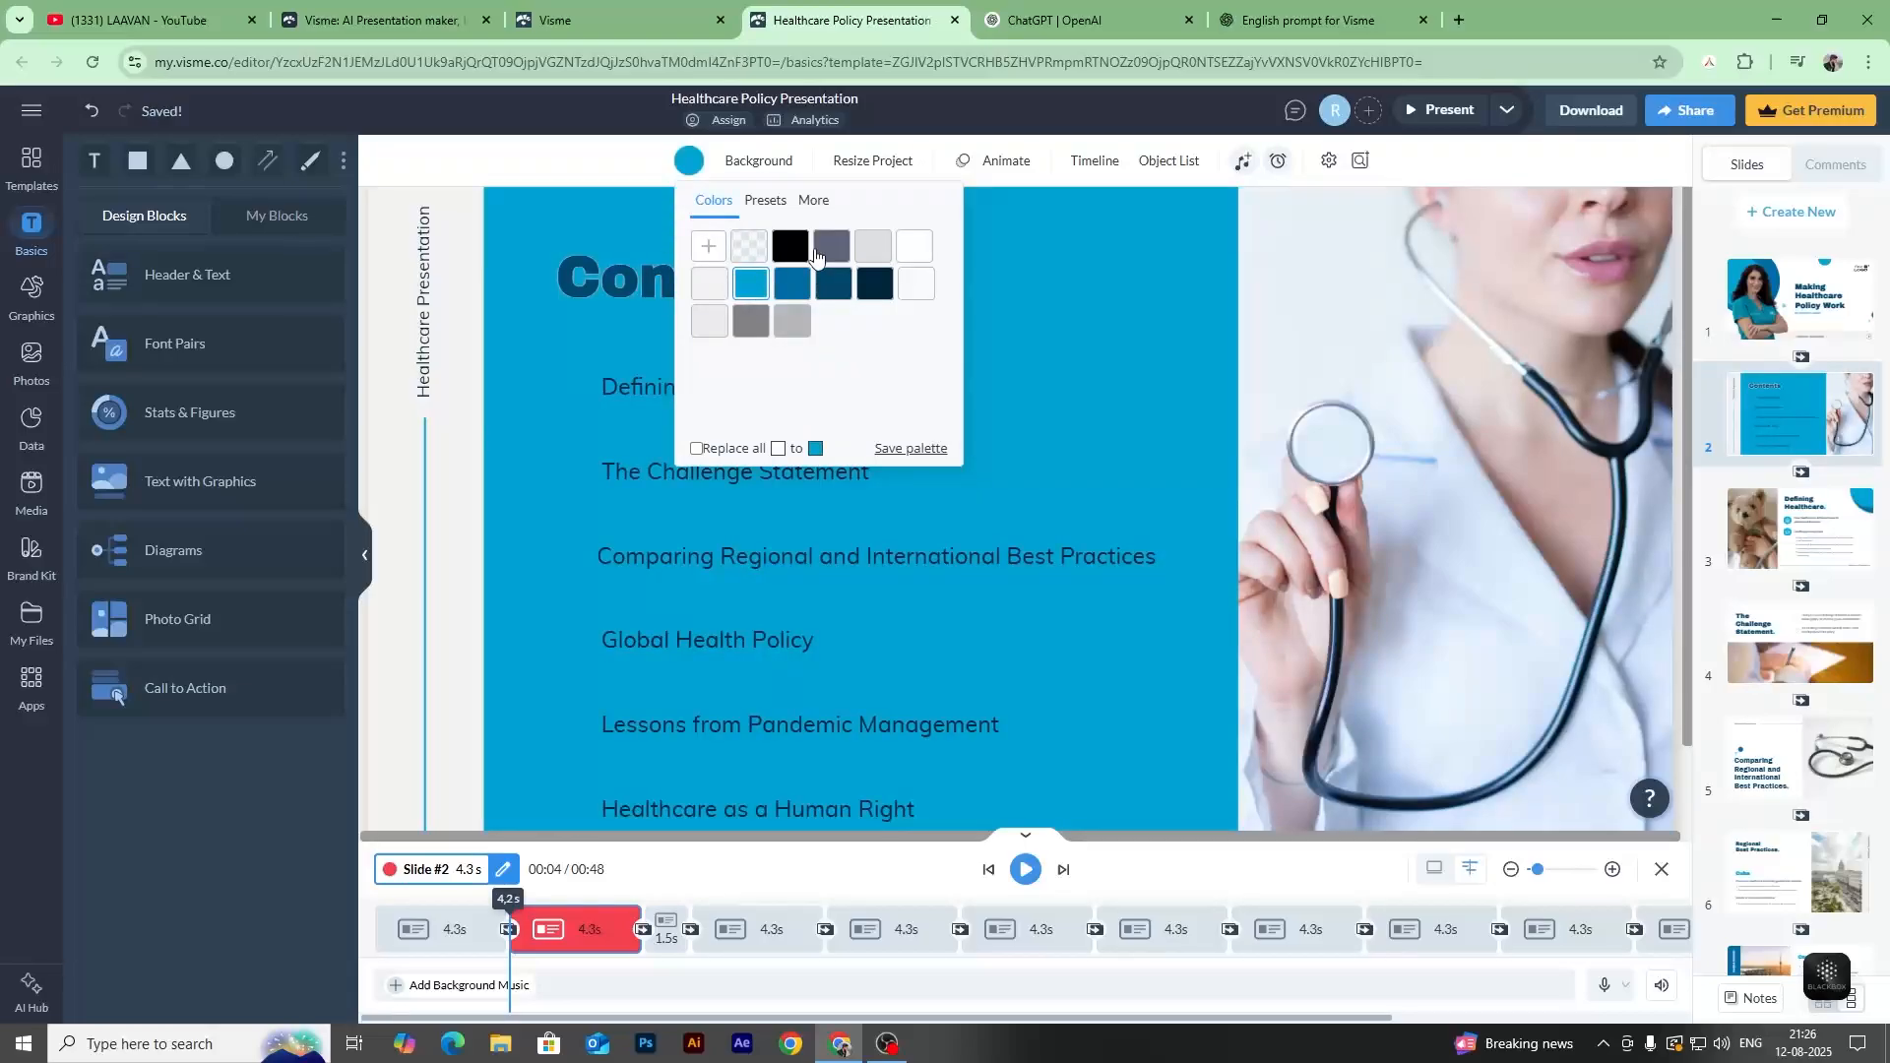
Open the project resizing options and examine the Presentations and Documents sizes, selecting A4 and clearing it again.
click(855, 163)
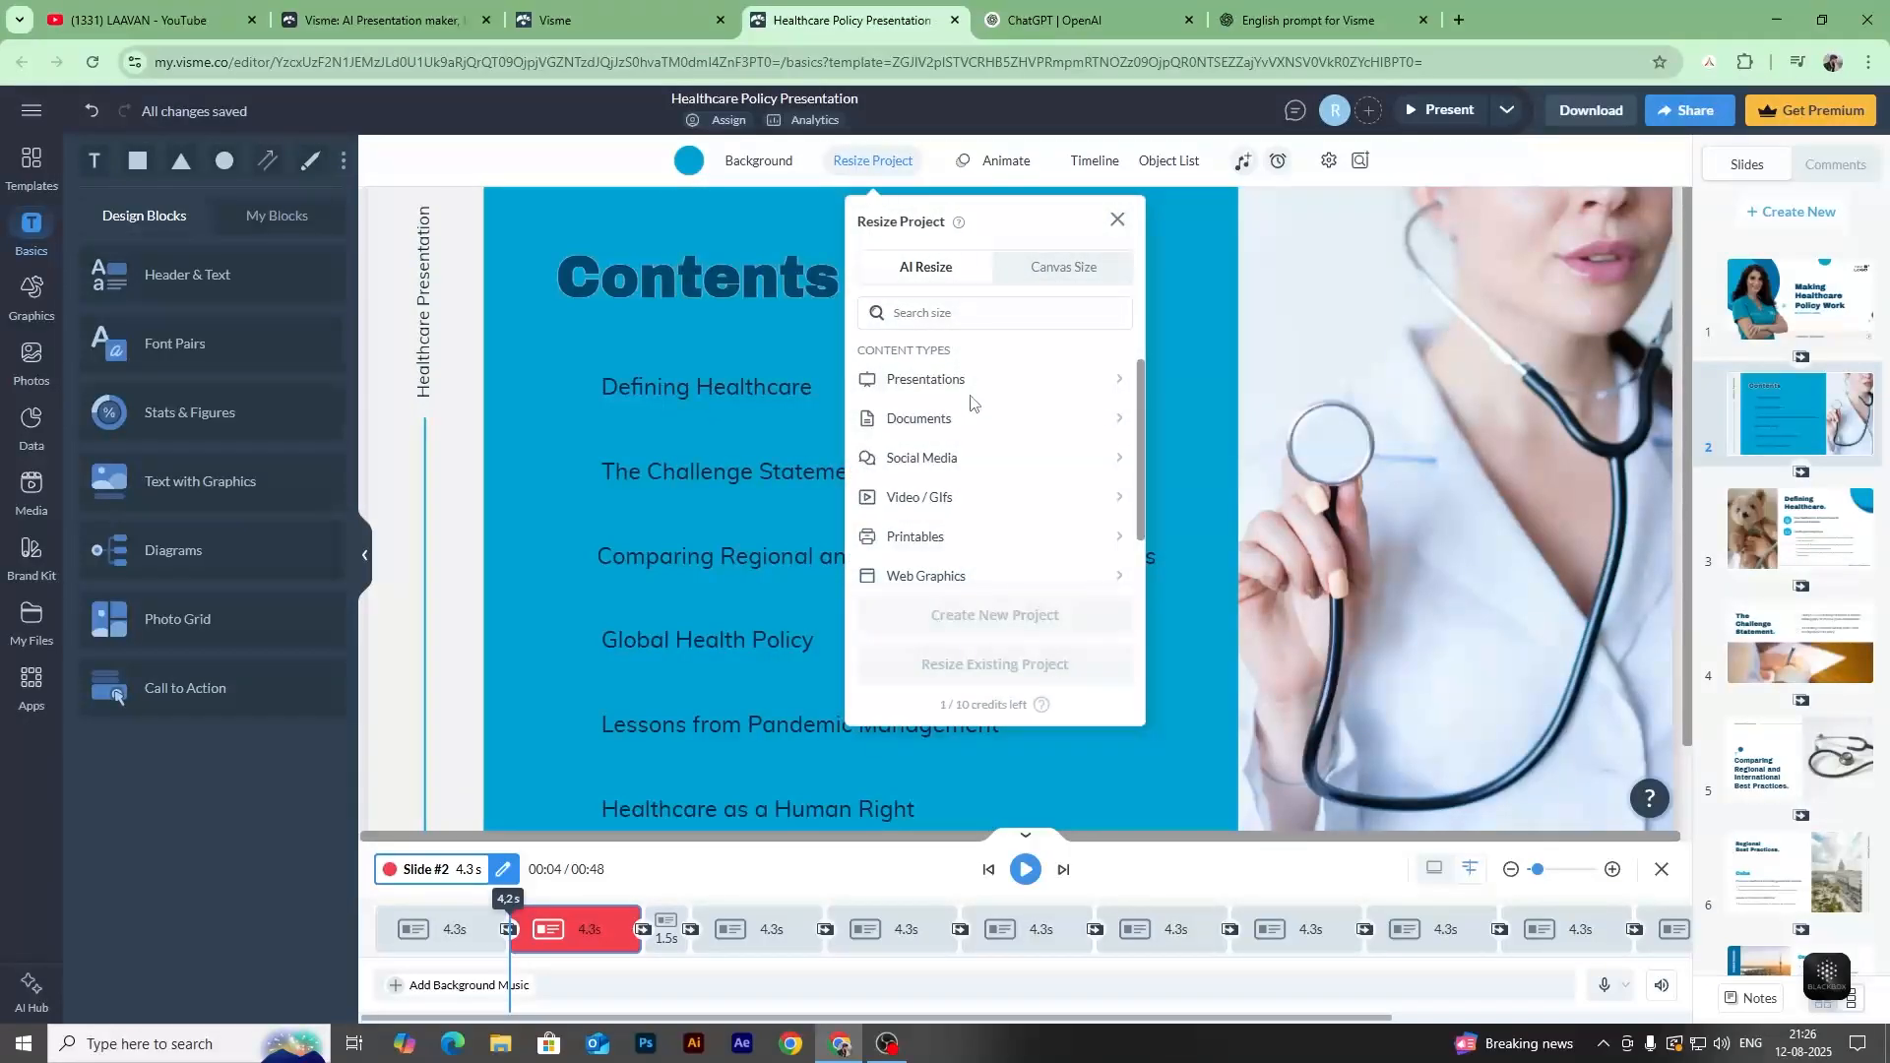
click(1119, 391)
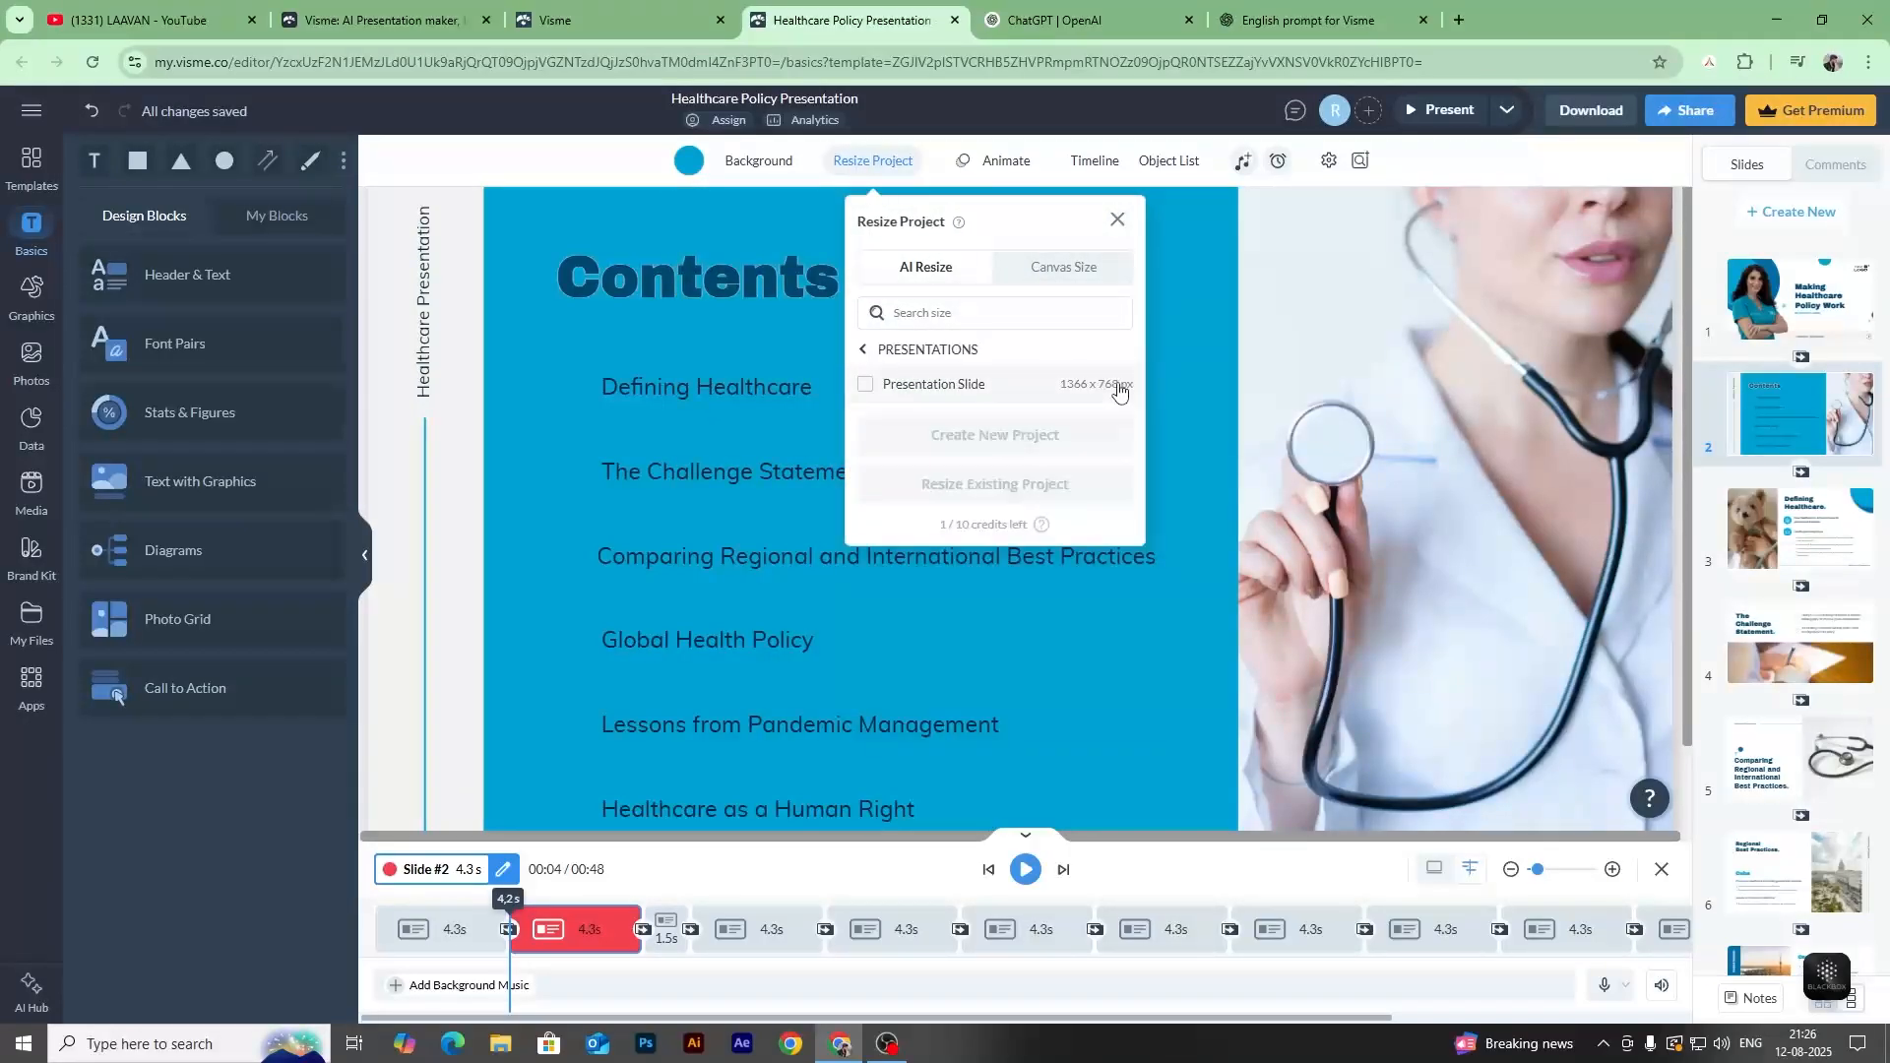
click(864, 350)
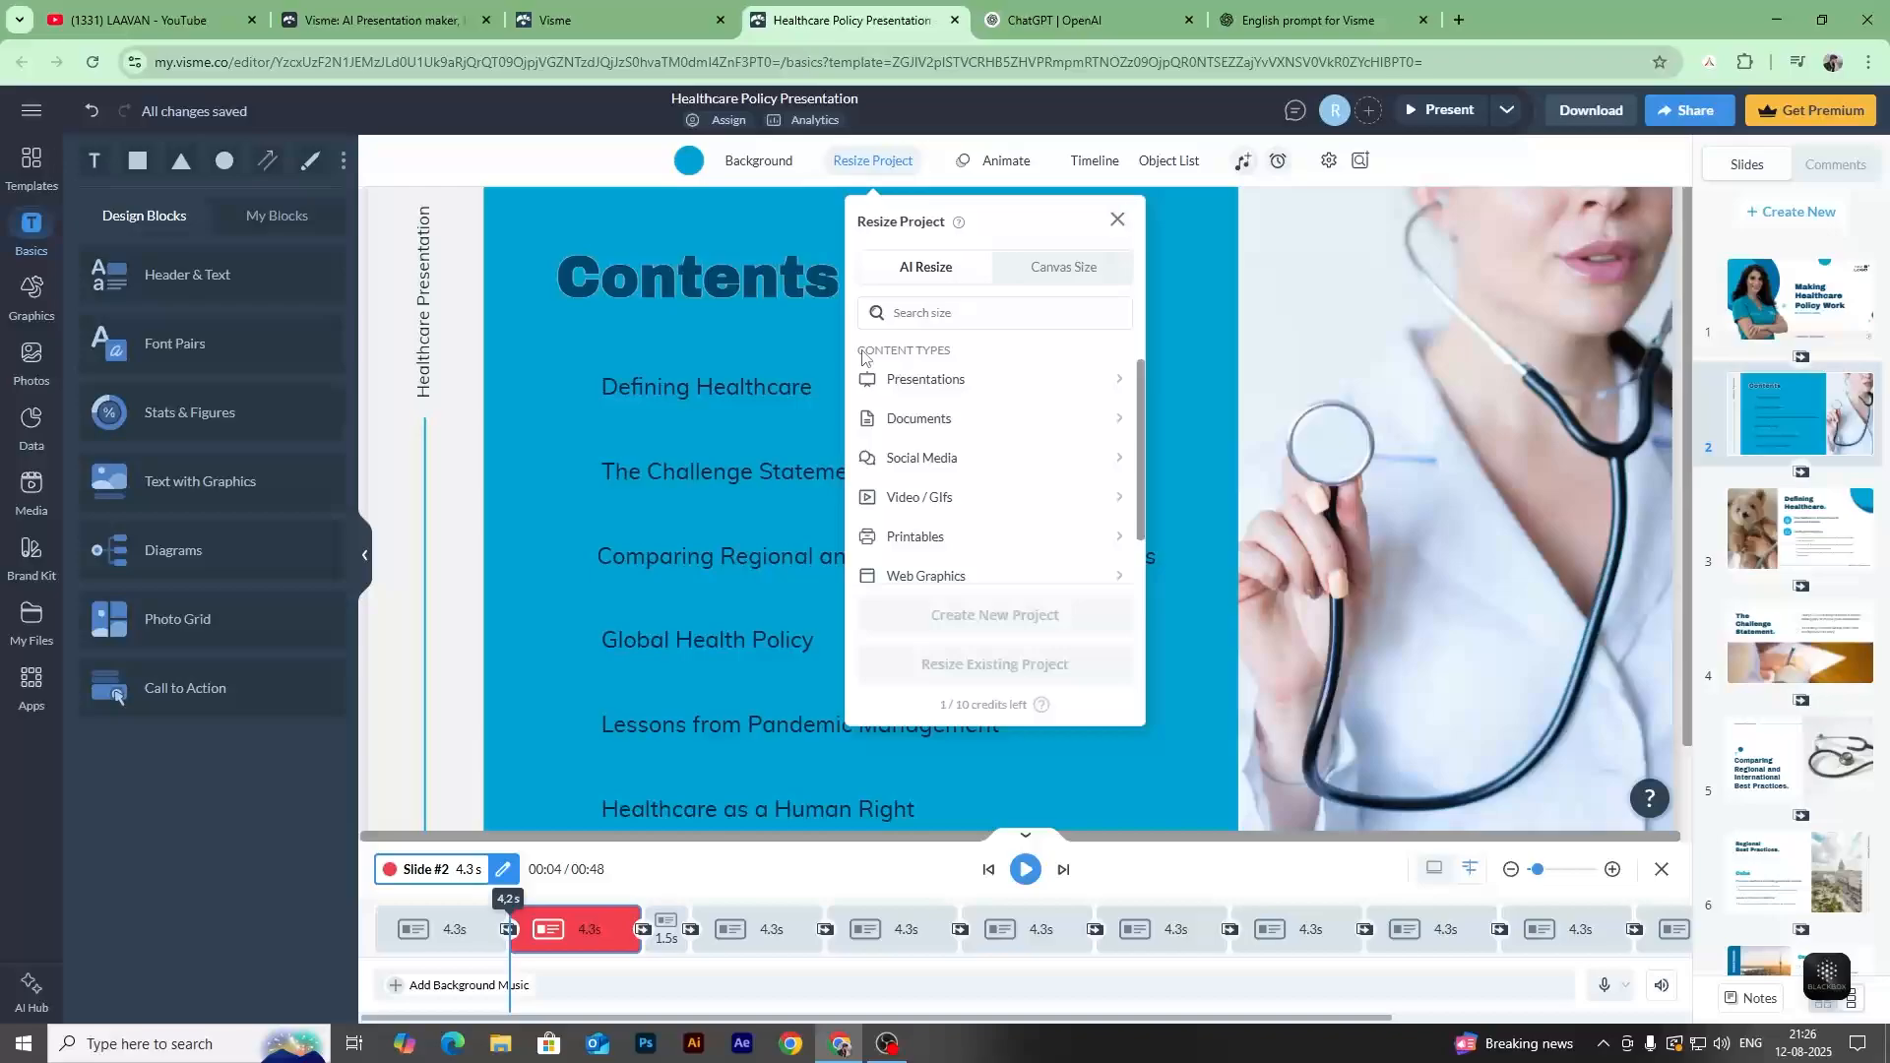
click(916, 423)
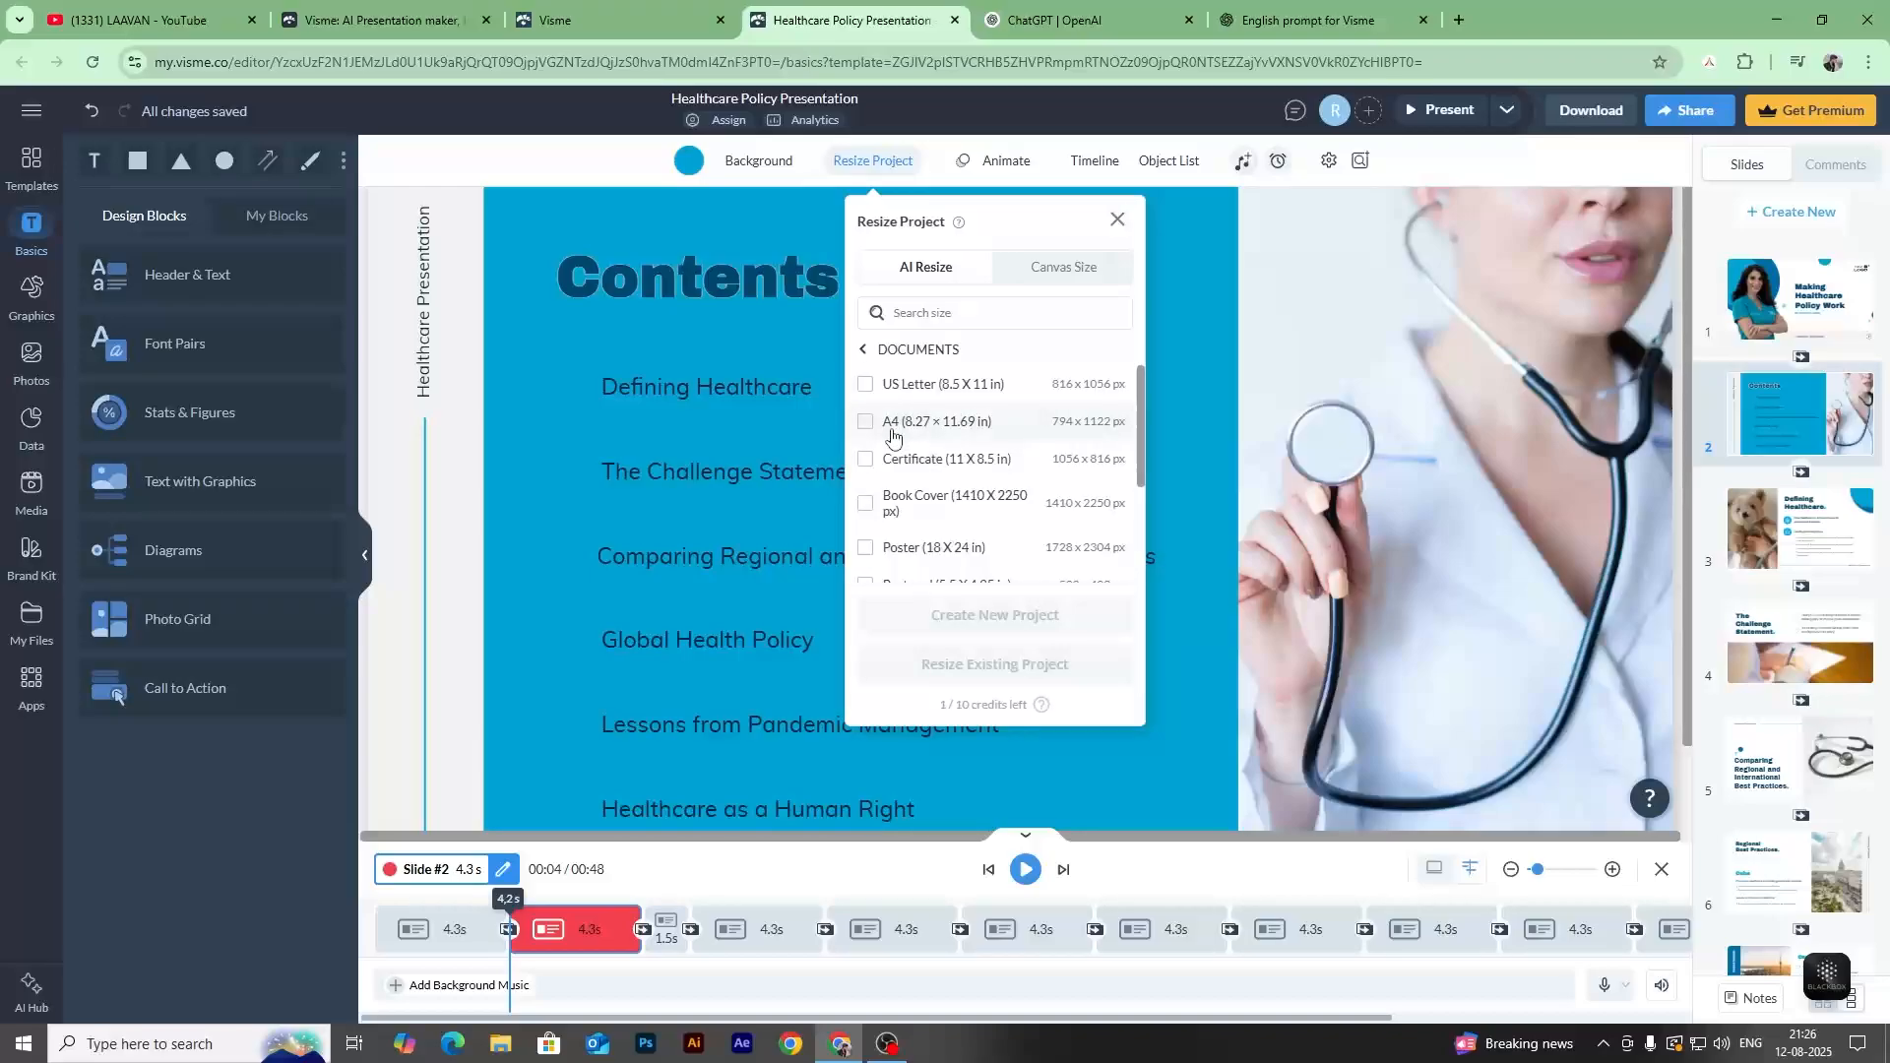
click(867, 426)
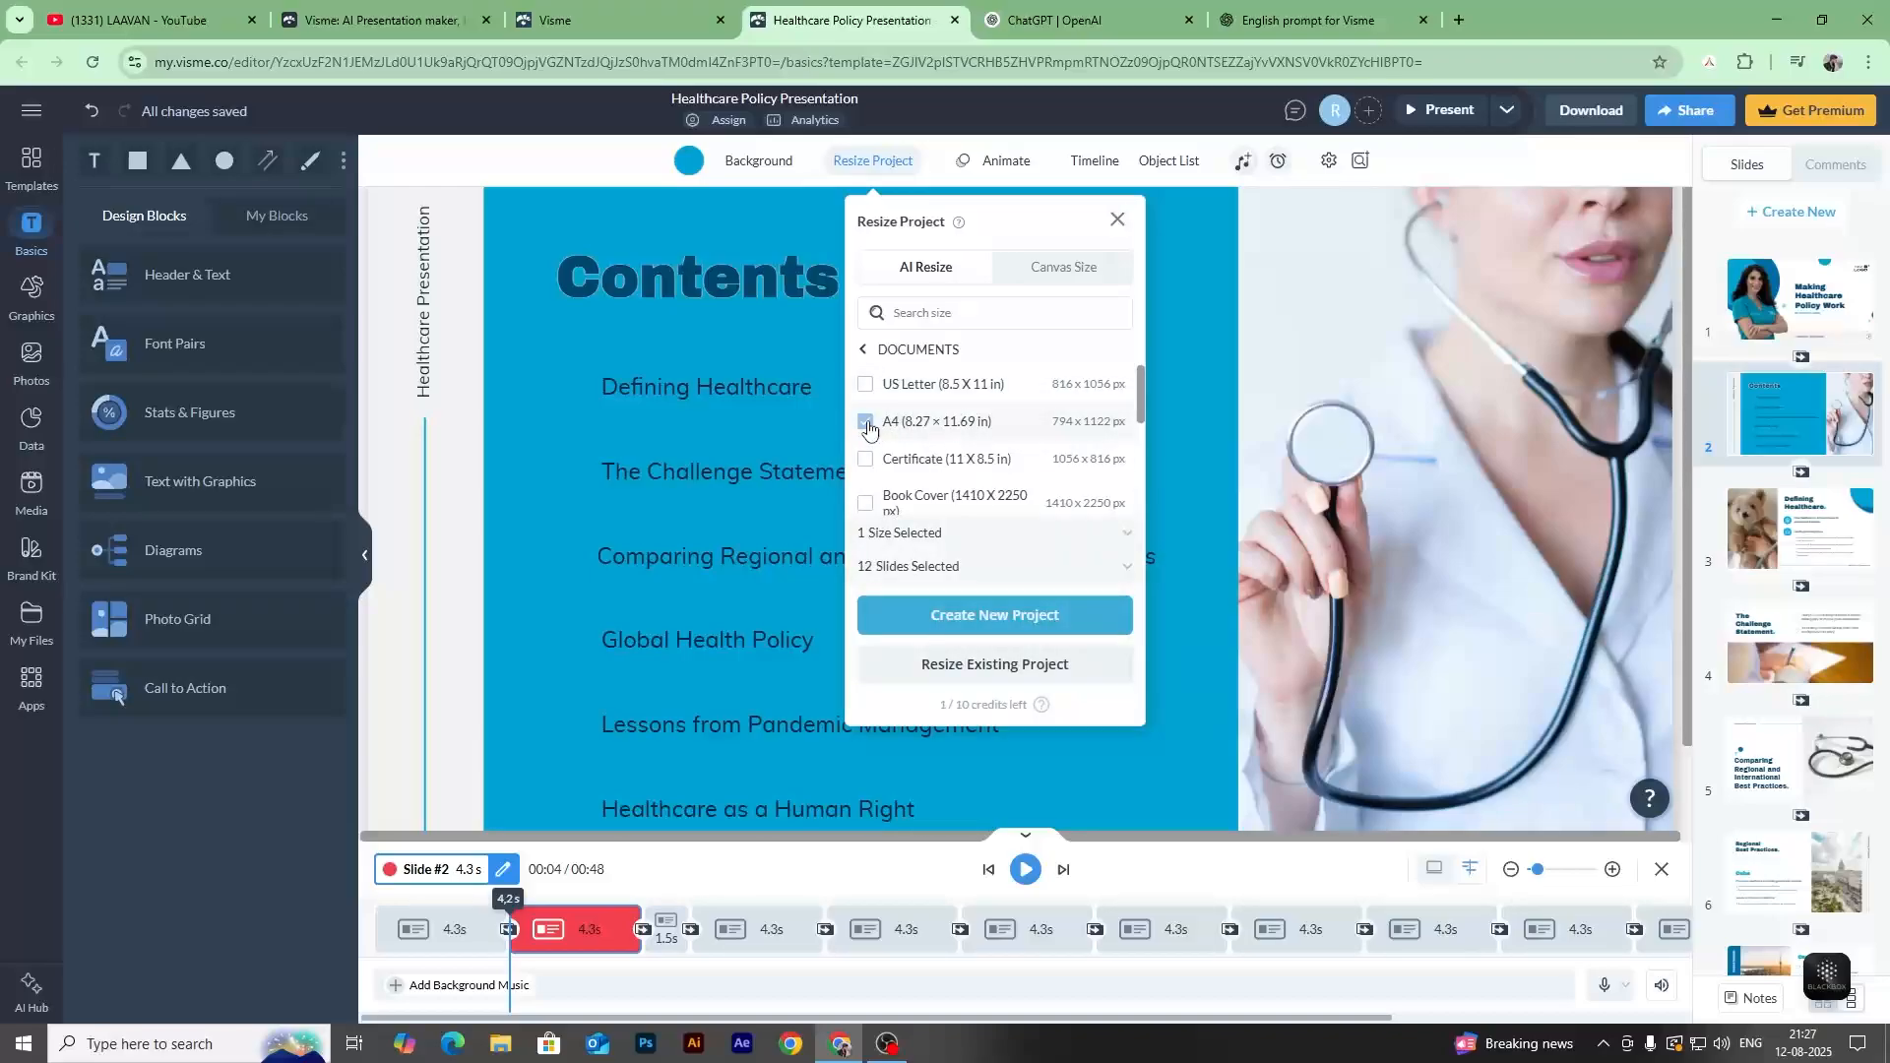
click(867, 427)
click(866, 351)
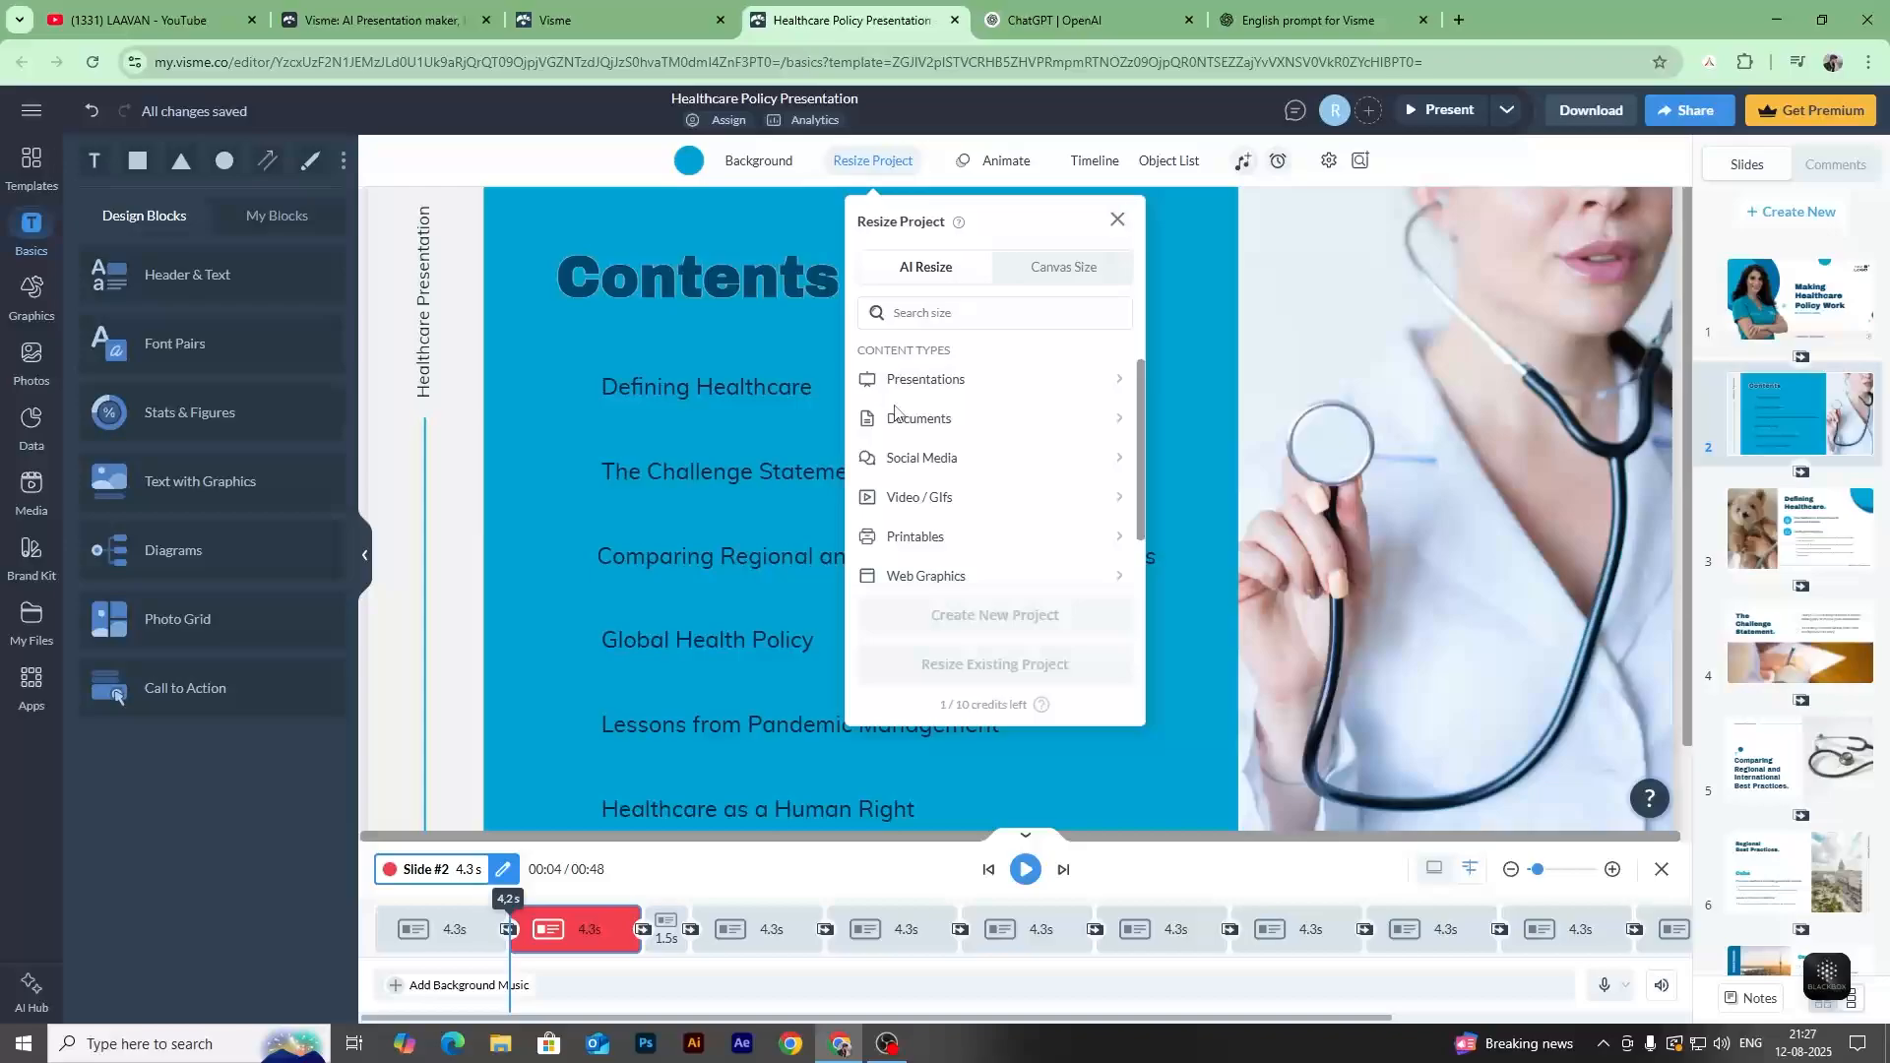
Look through the Social Media resize options, clear the Facebook Post size and return to the content types.
click(925, 459)
scroll(920, 473, down, 2)
scroll(920, 473, up, 2)
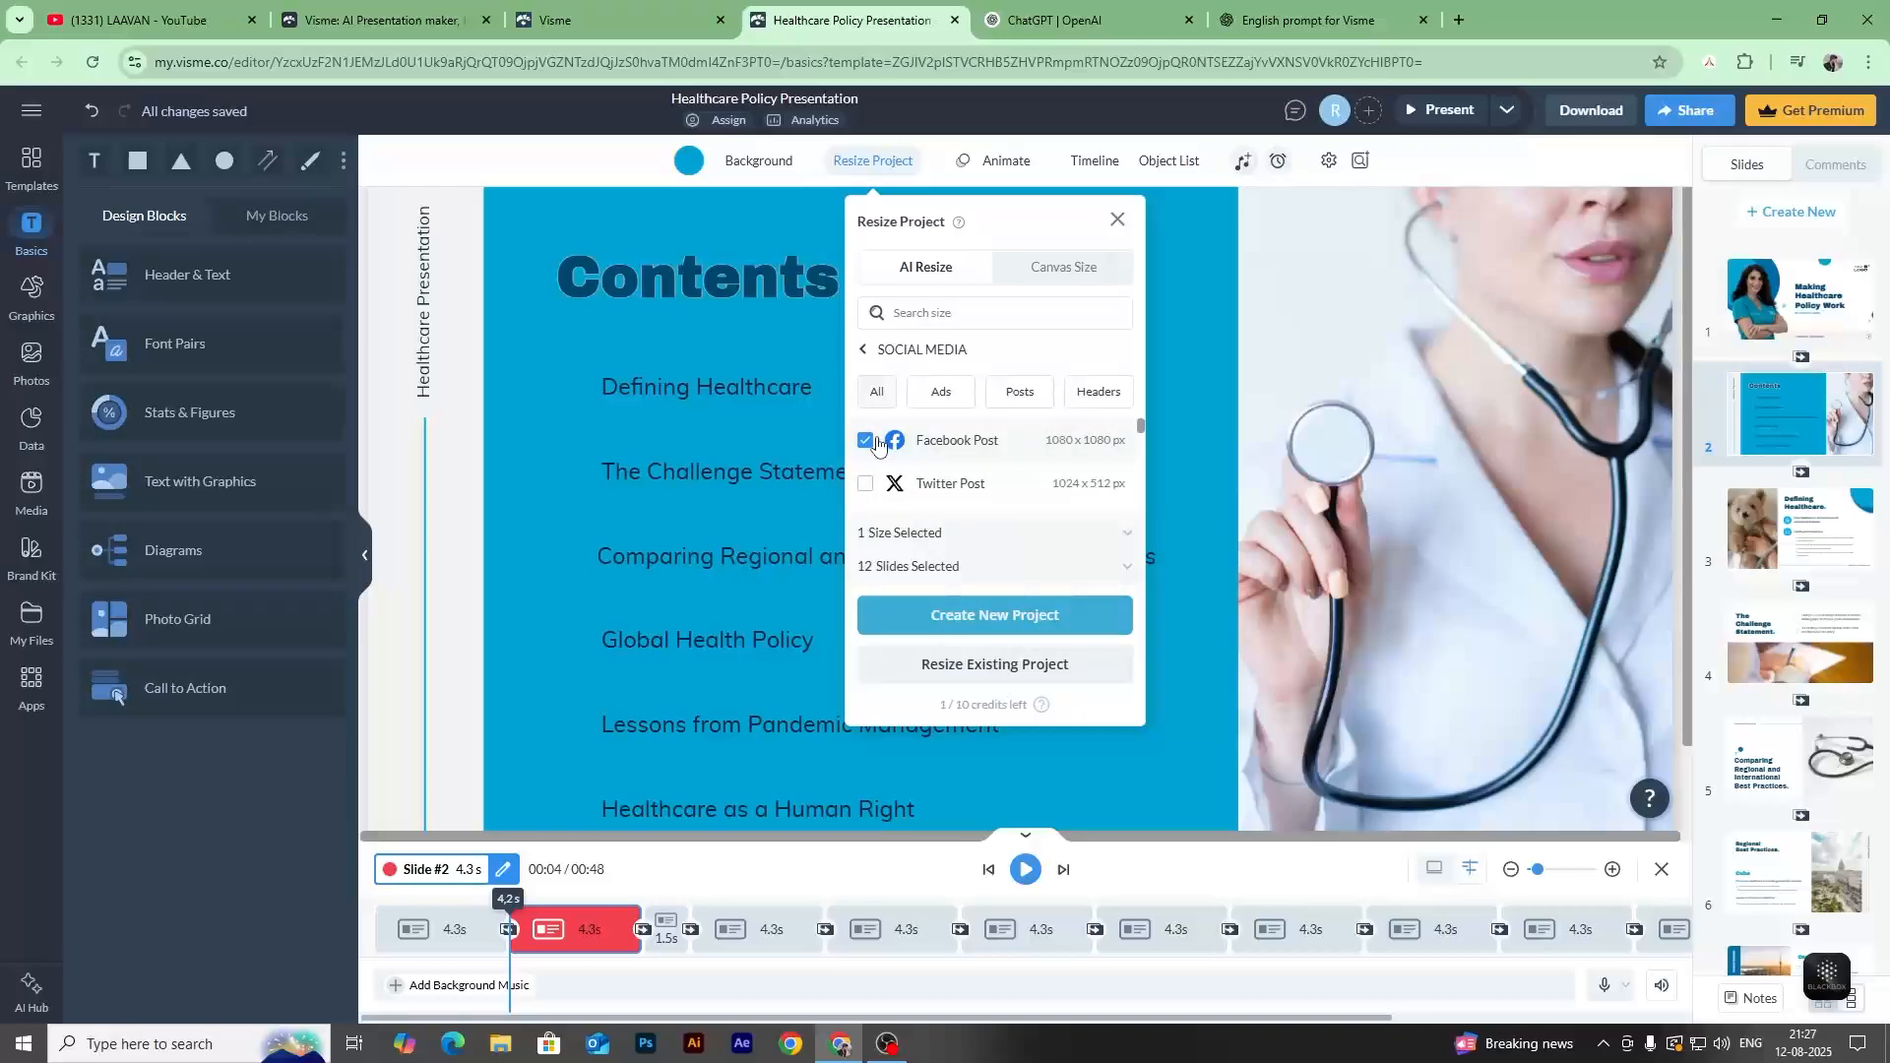
click(871, 443)
click(866, 350)
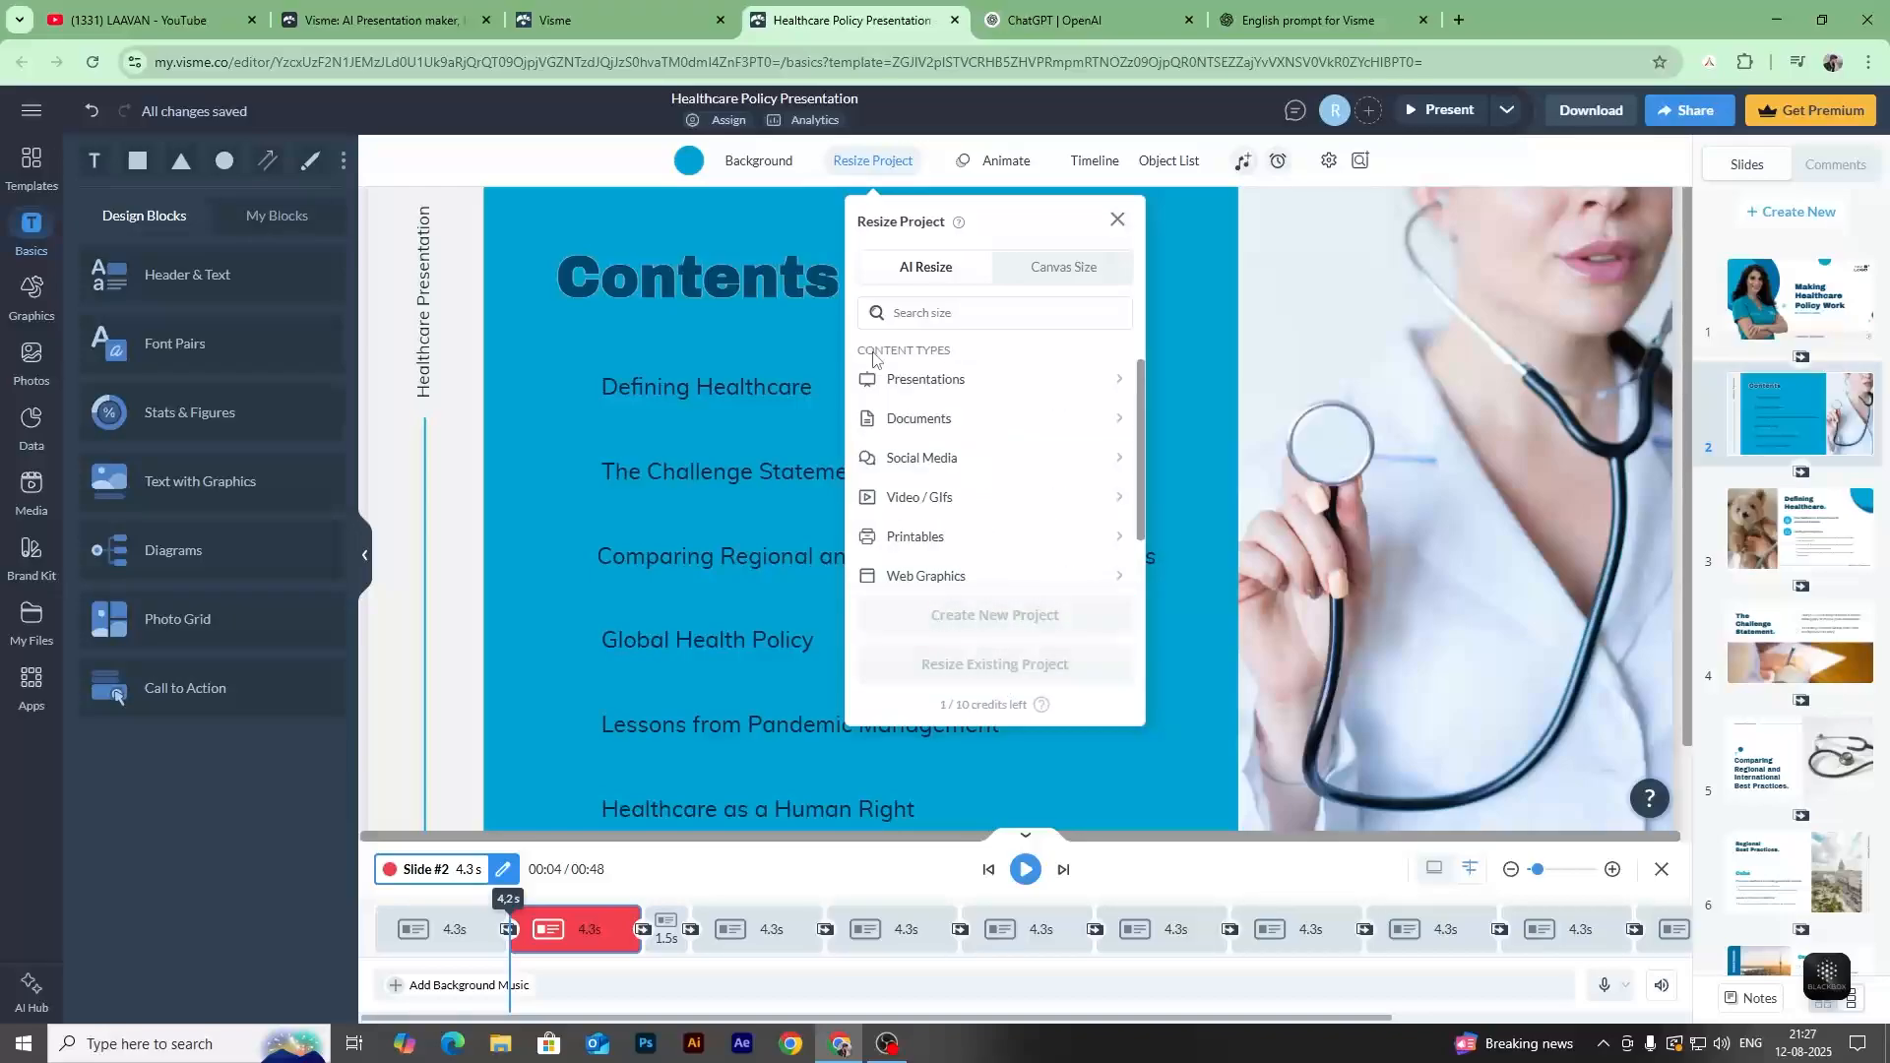
Review the Presentations and Documents sizes again, toggling A4 on and off before returning to the content types.
click(929, 387)
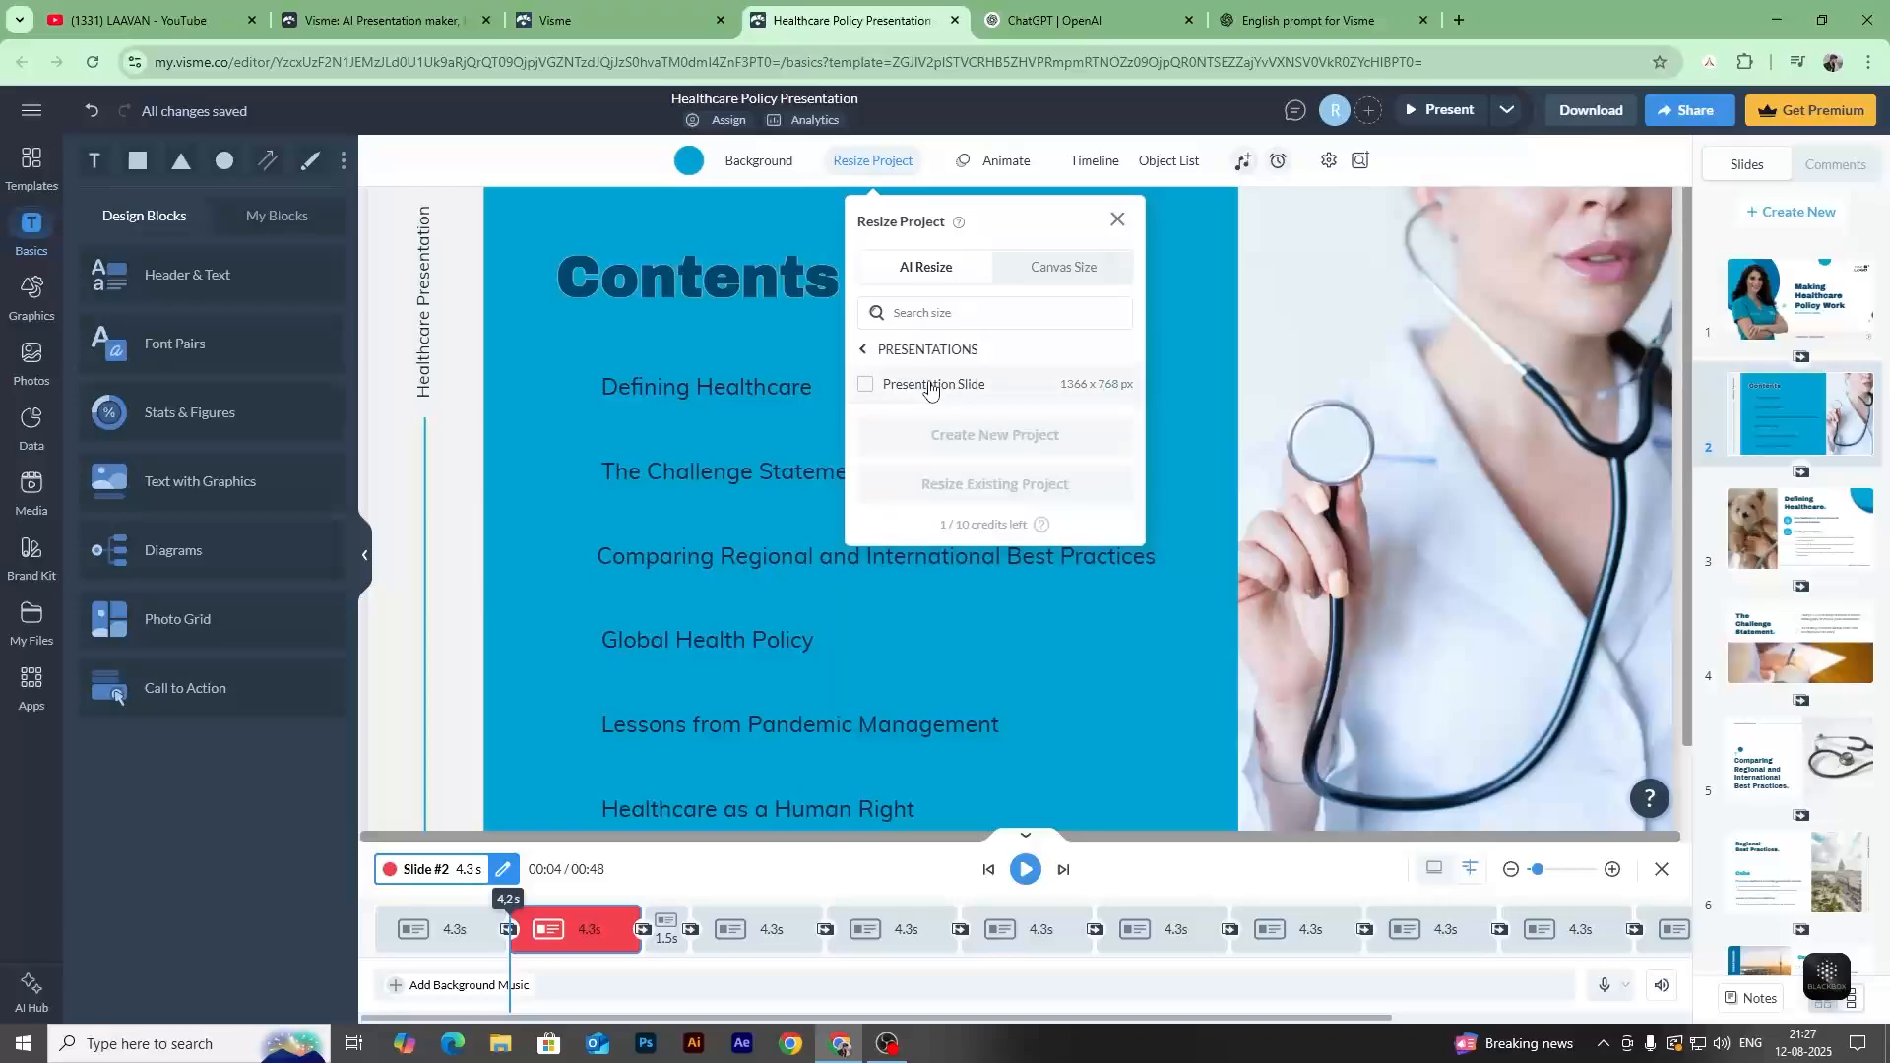
click(862, 352)
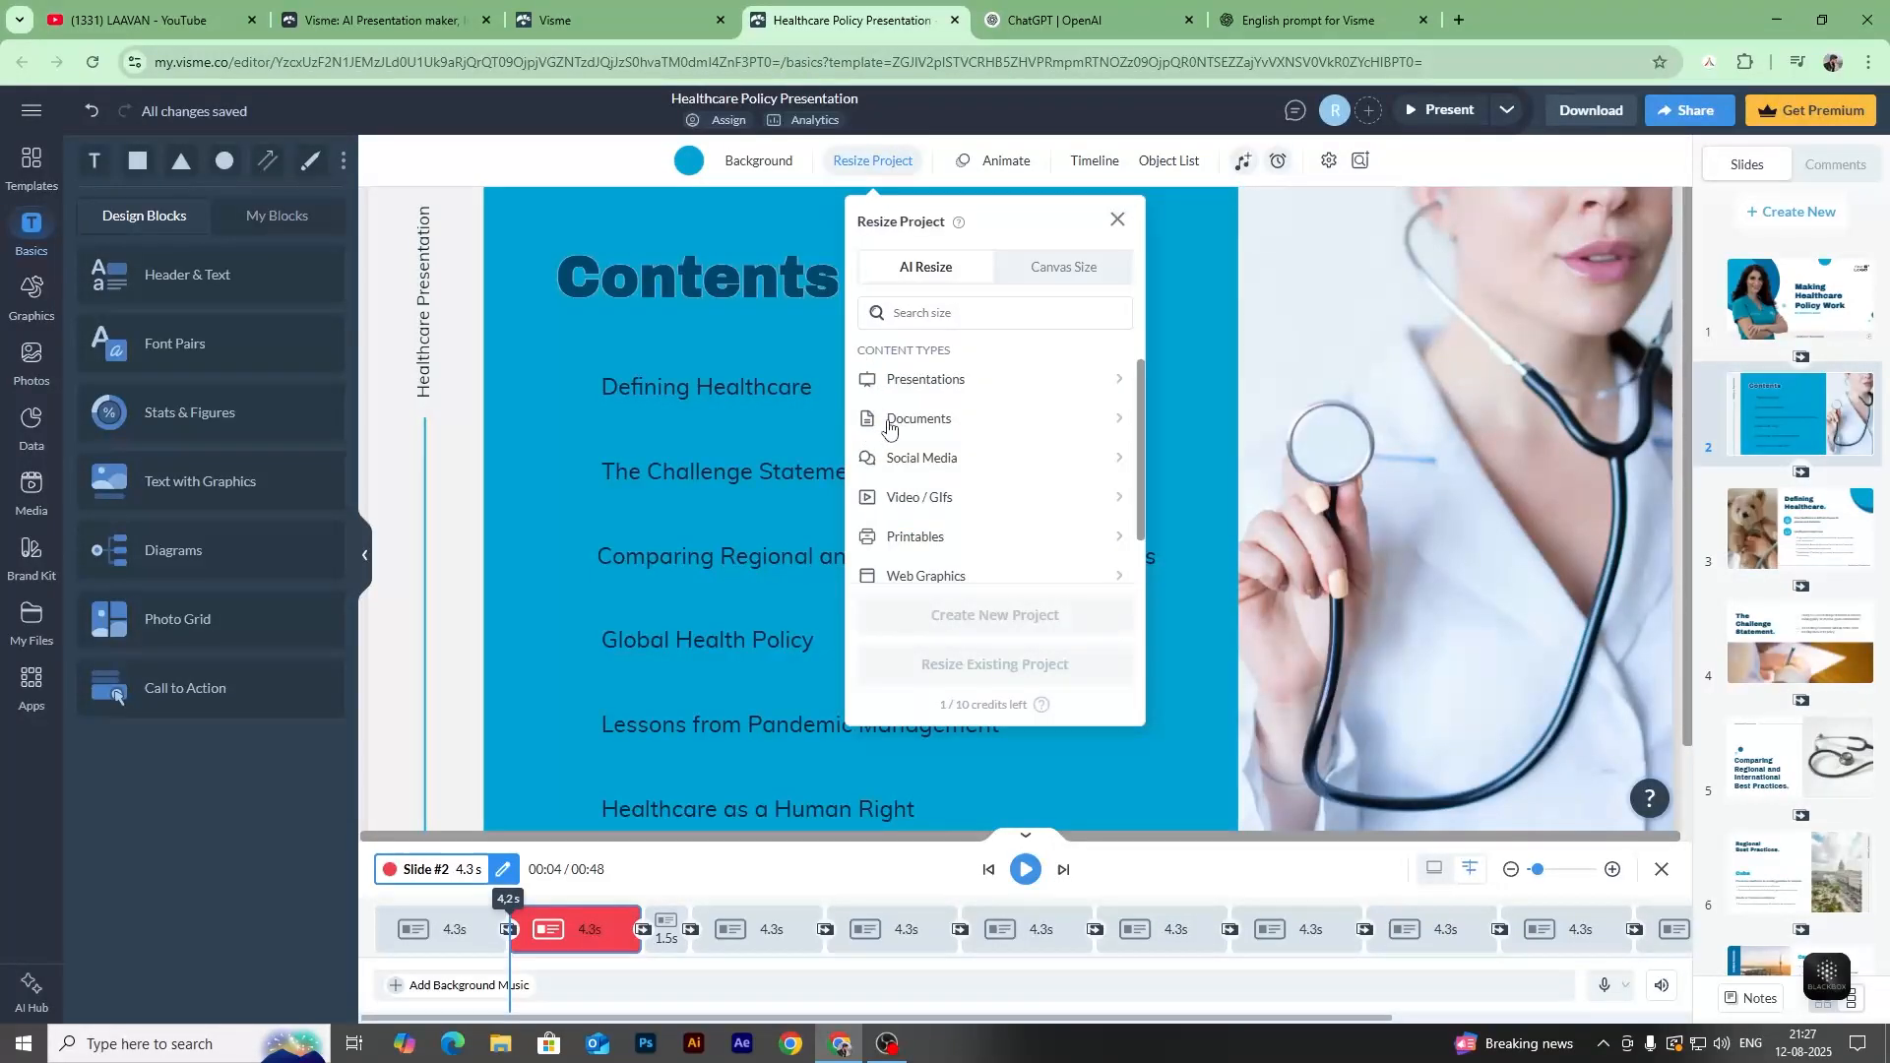
click(889, 425)
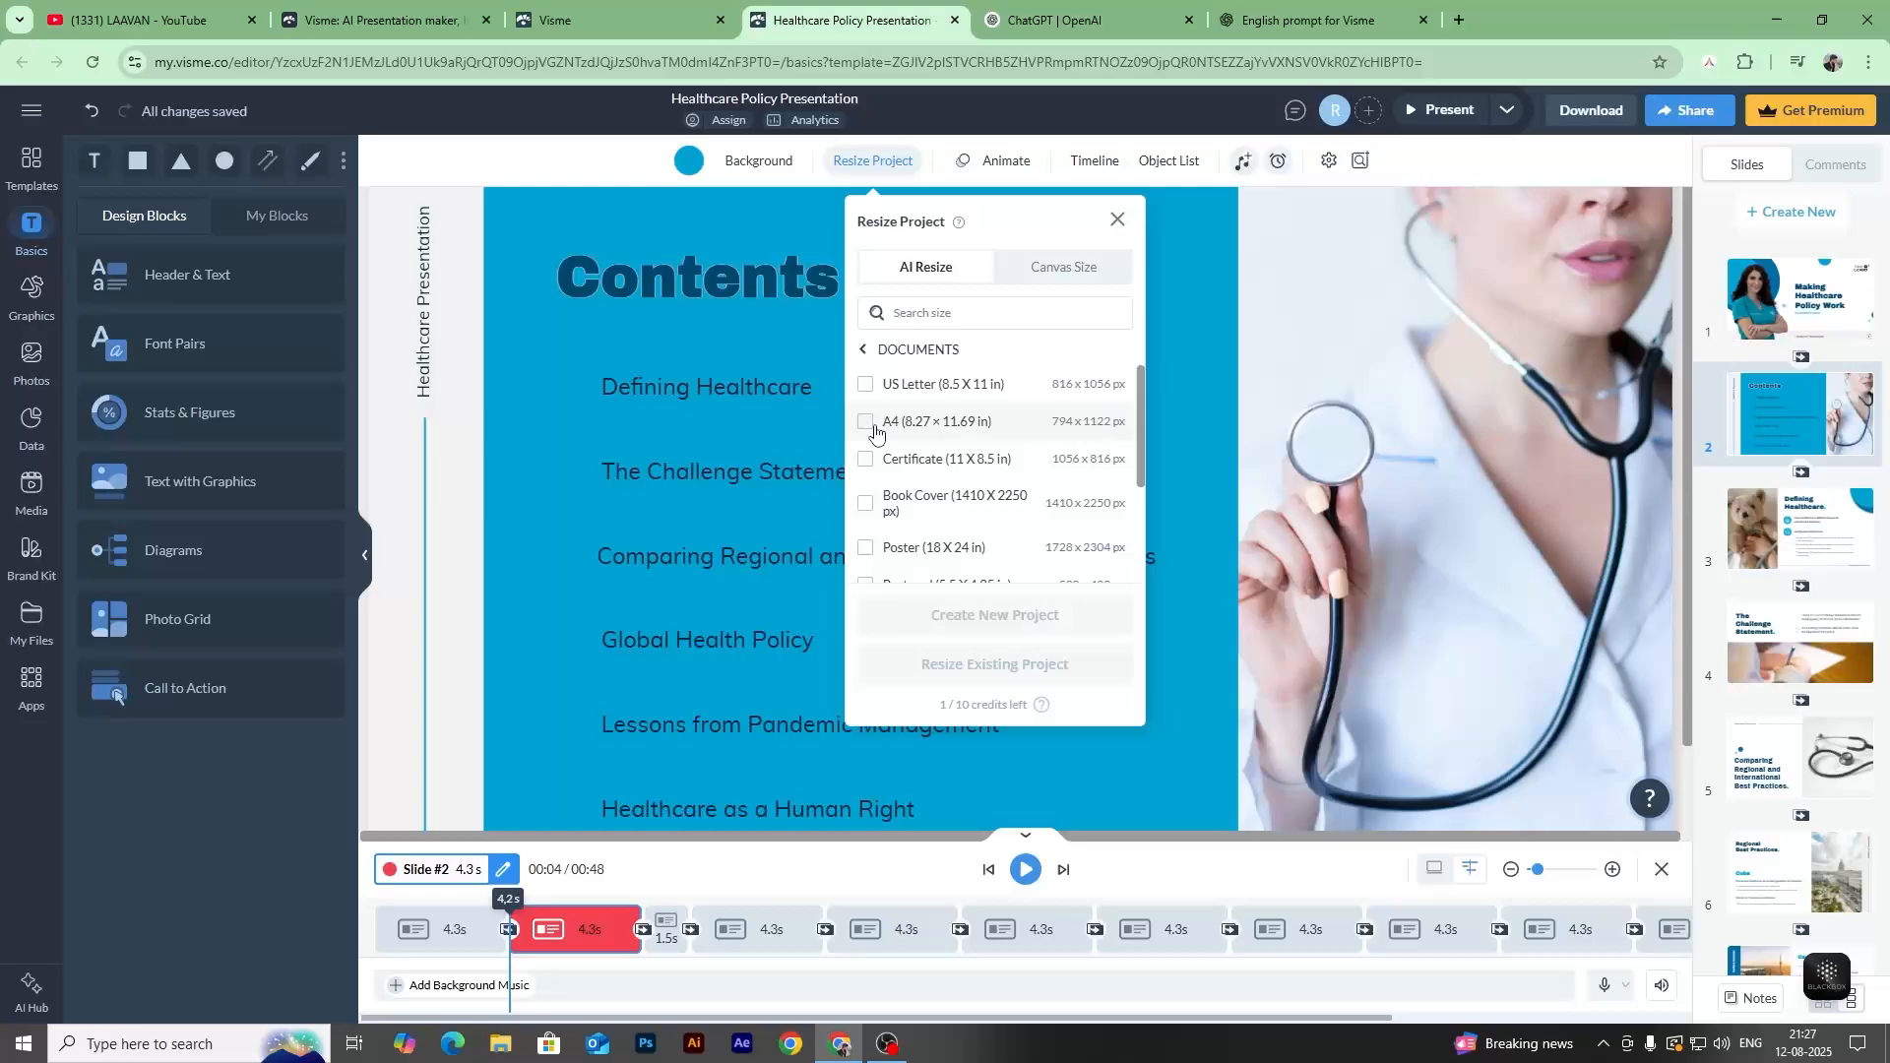
click(864, 421)
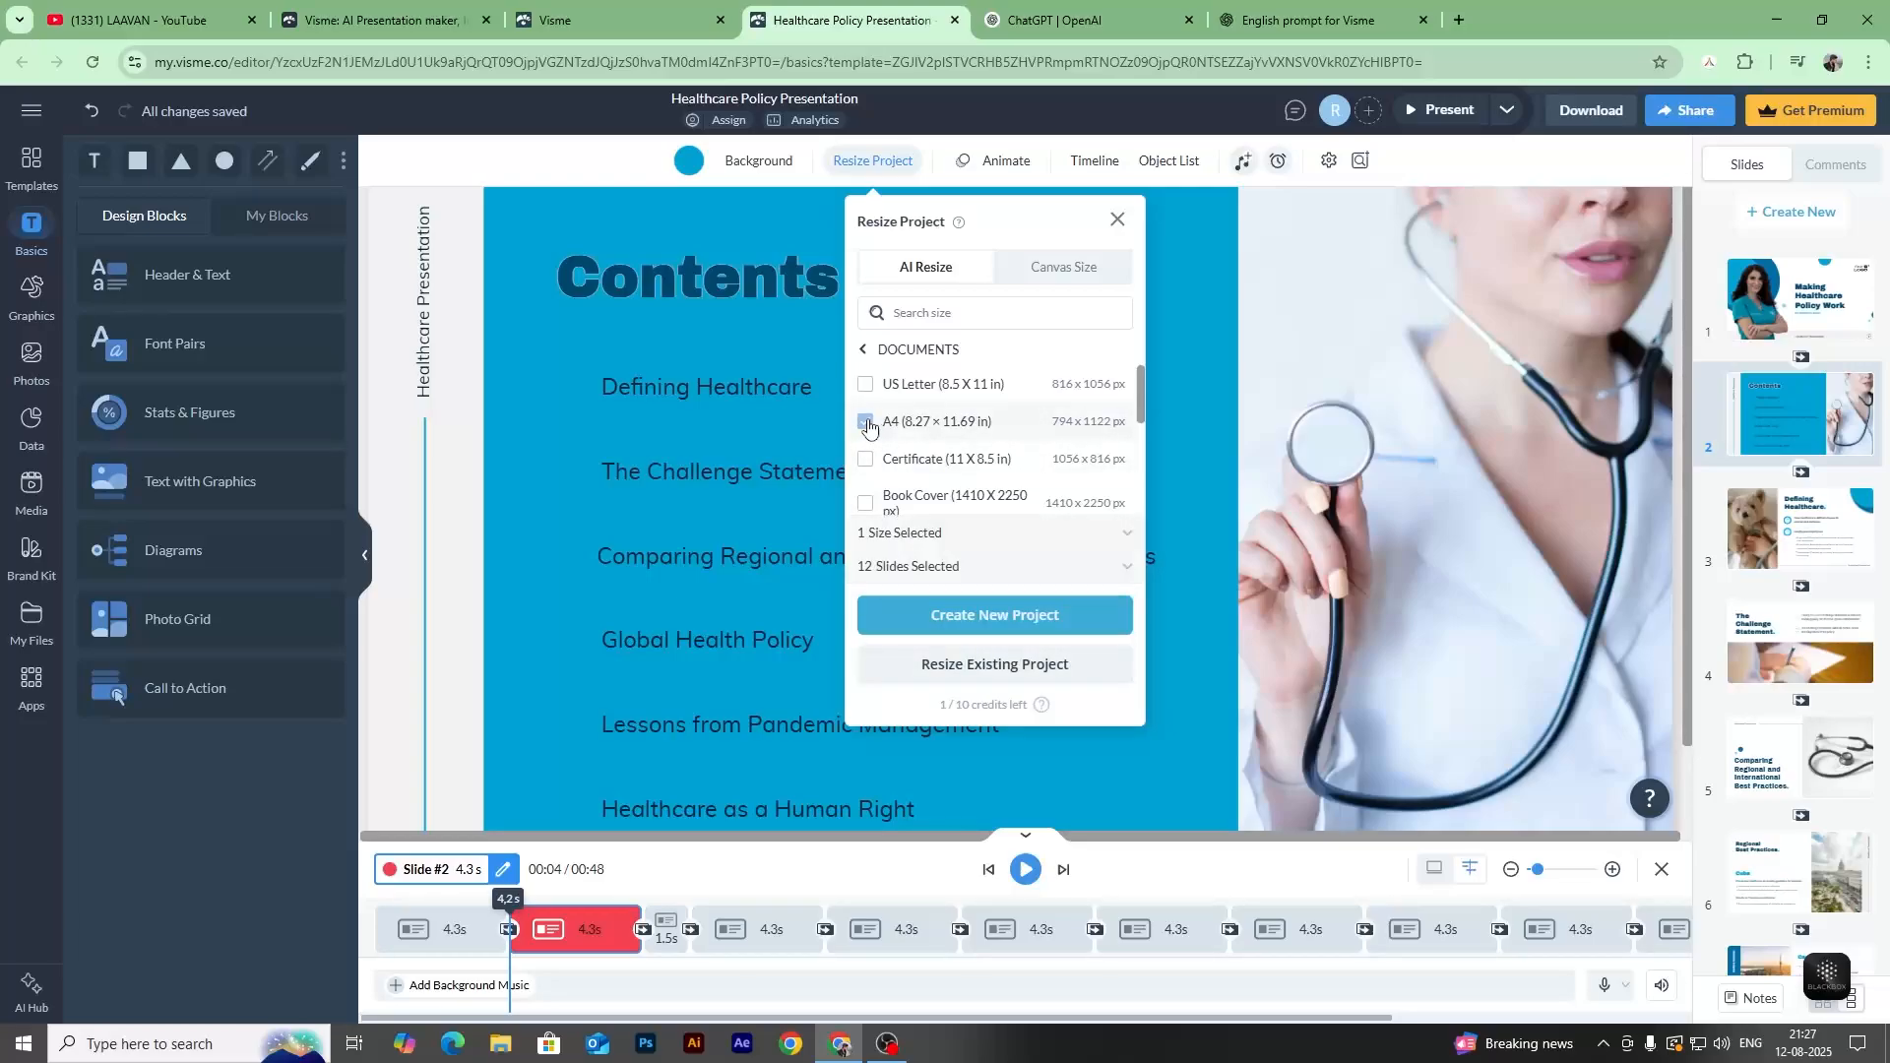
click(864, 420)
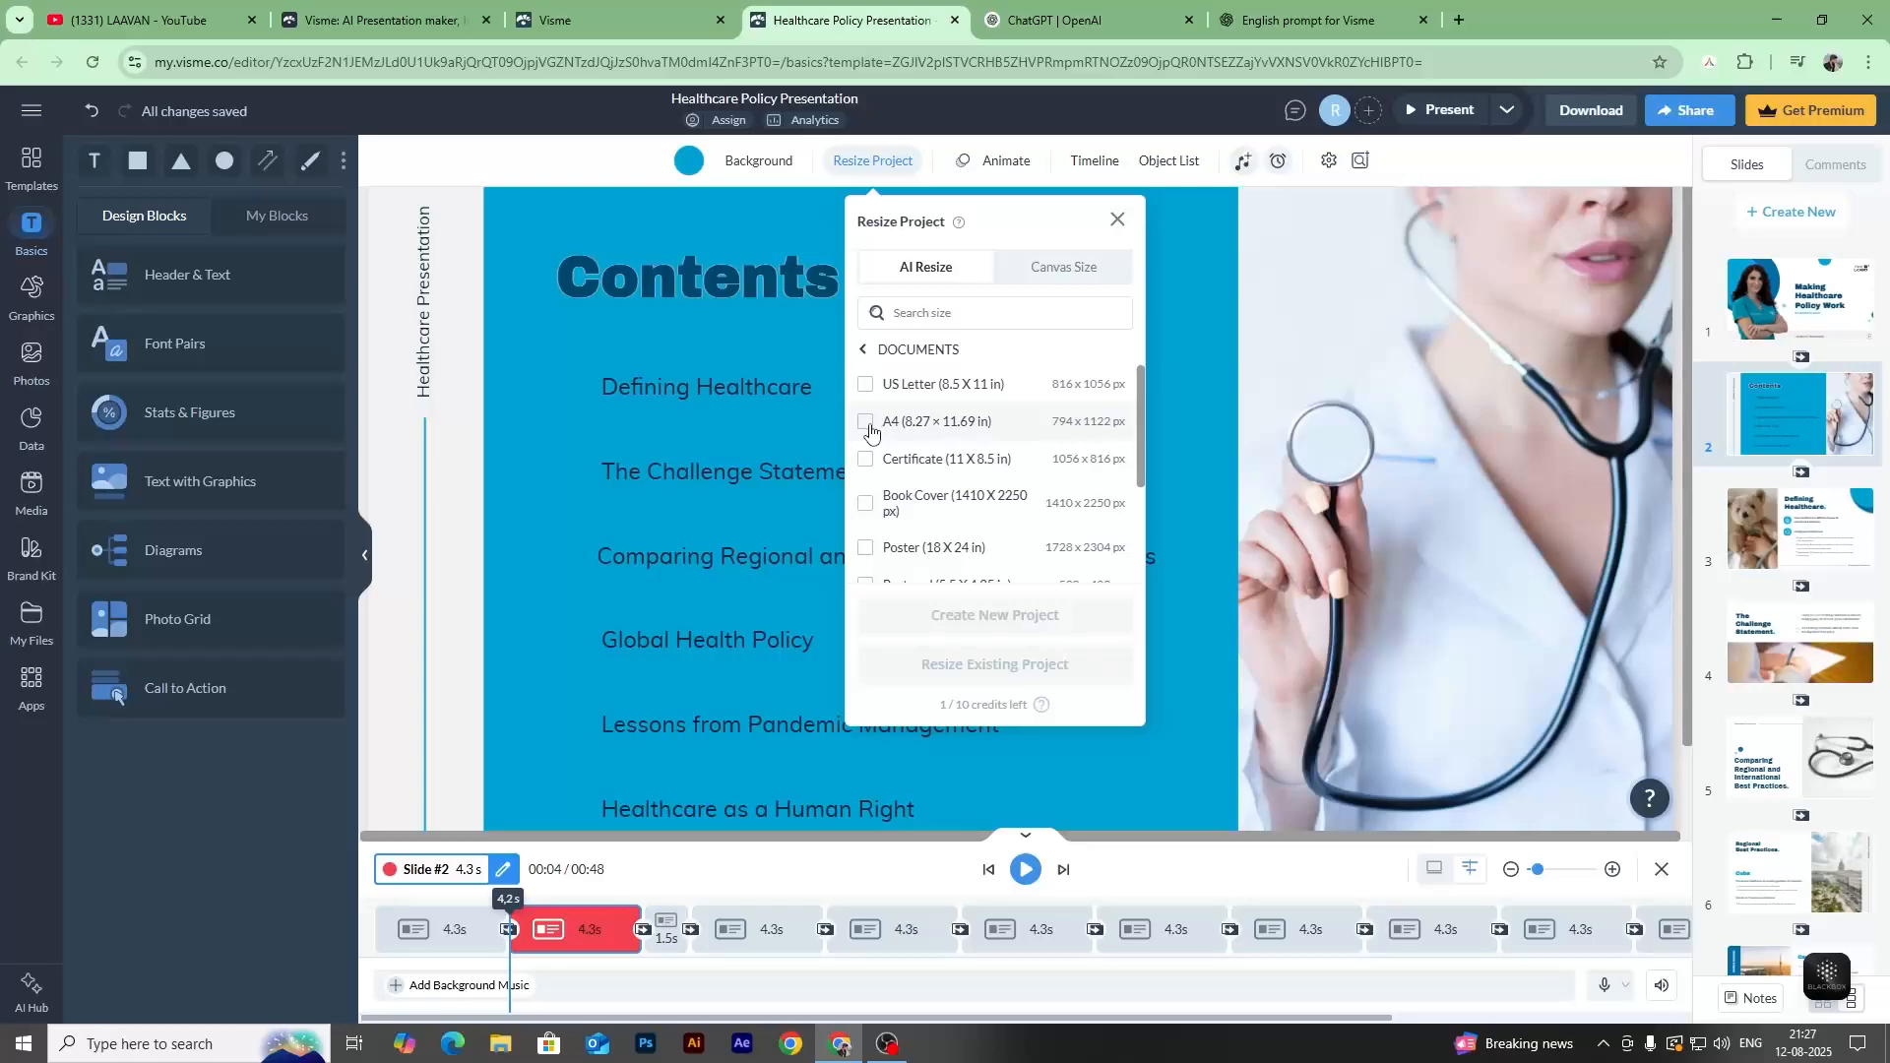
click(864, 350)
Select the Presentation Slide size of 1366 x 768 px for the AI resize.
click(935, 386)
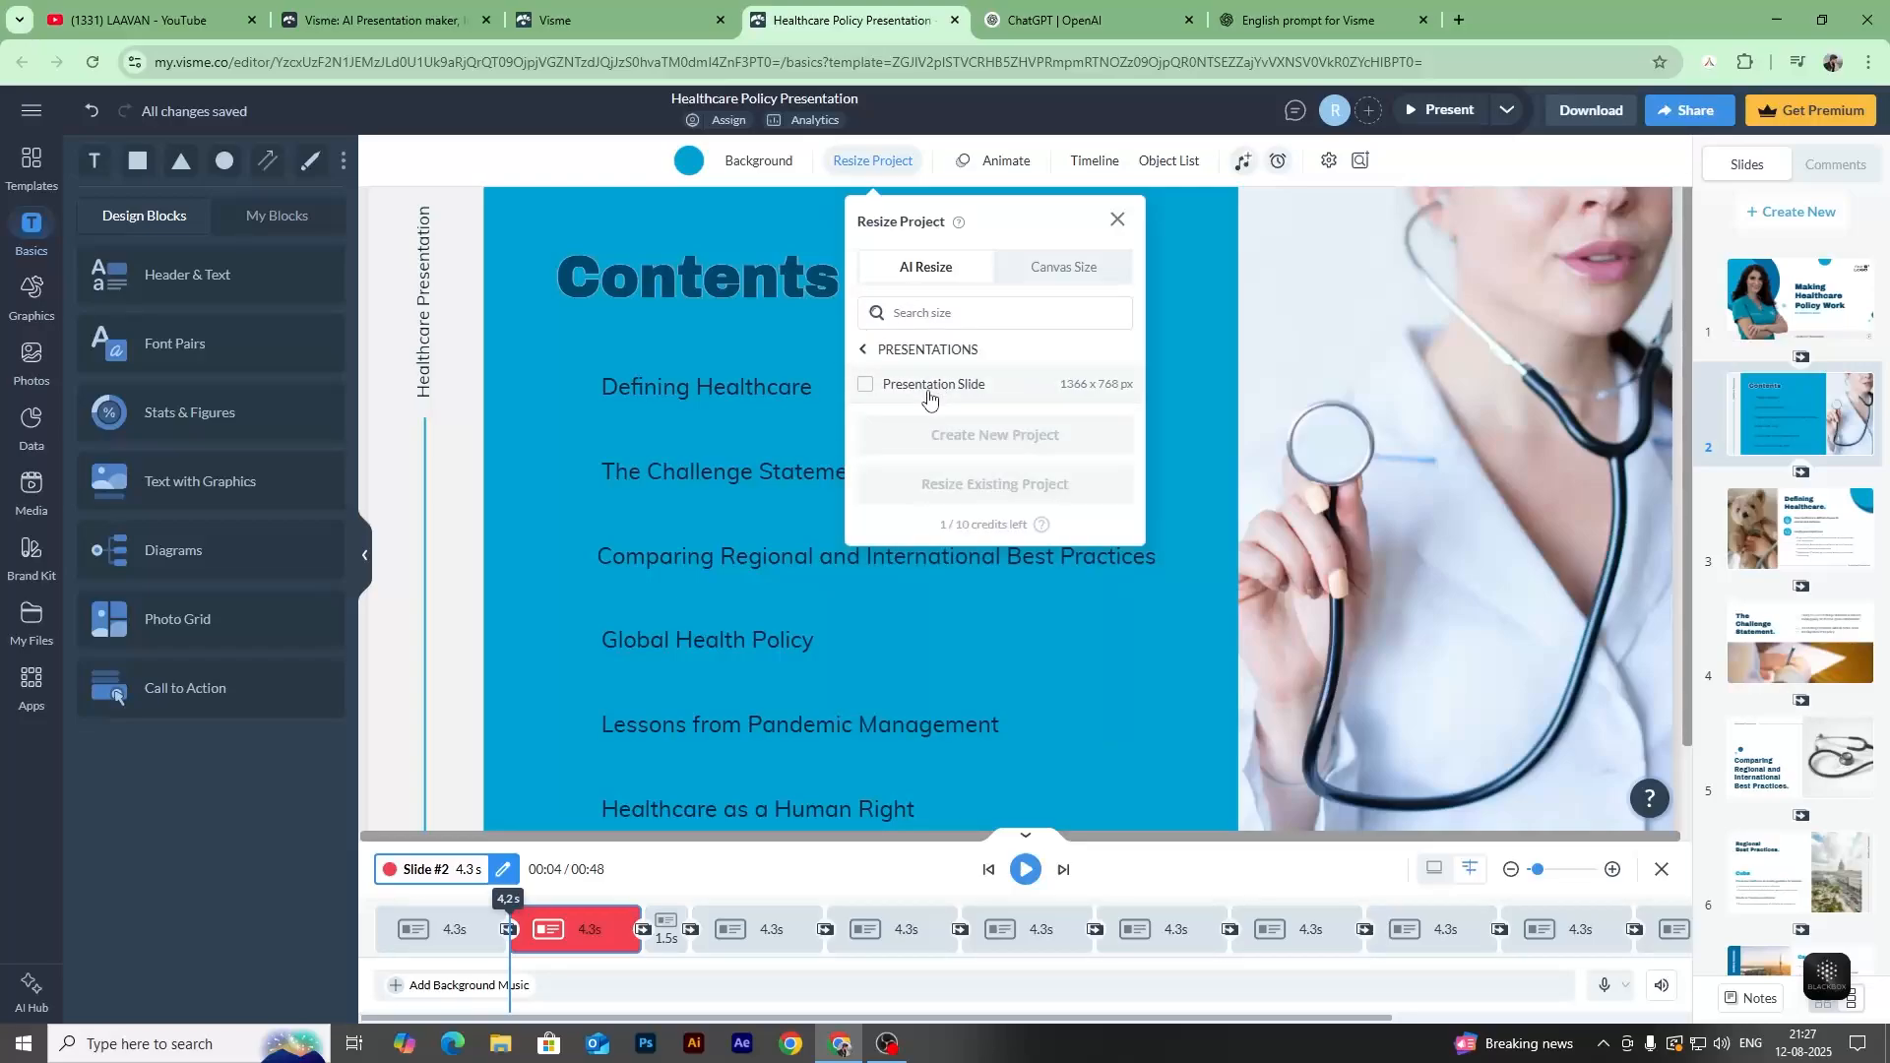
click(865, 390)
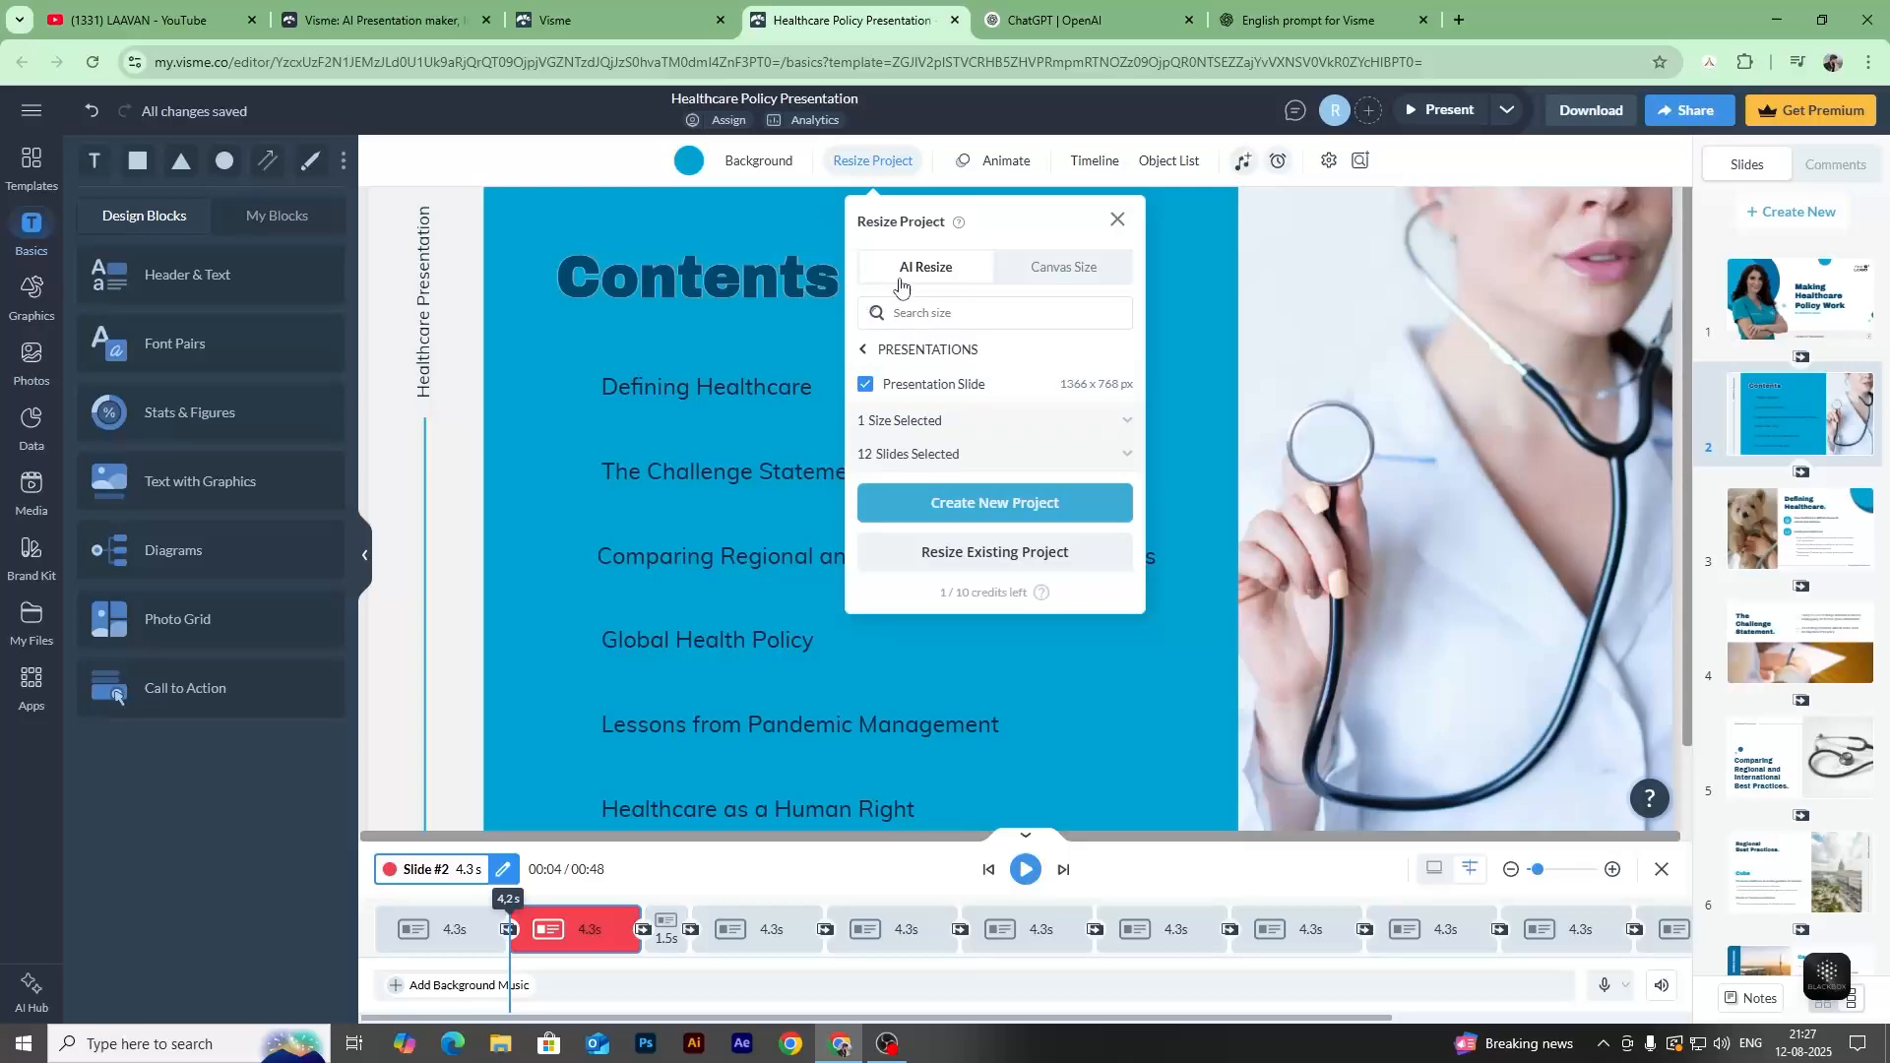
click(865, 350)
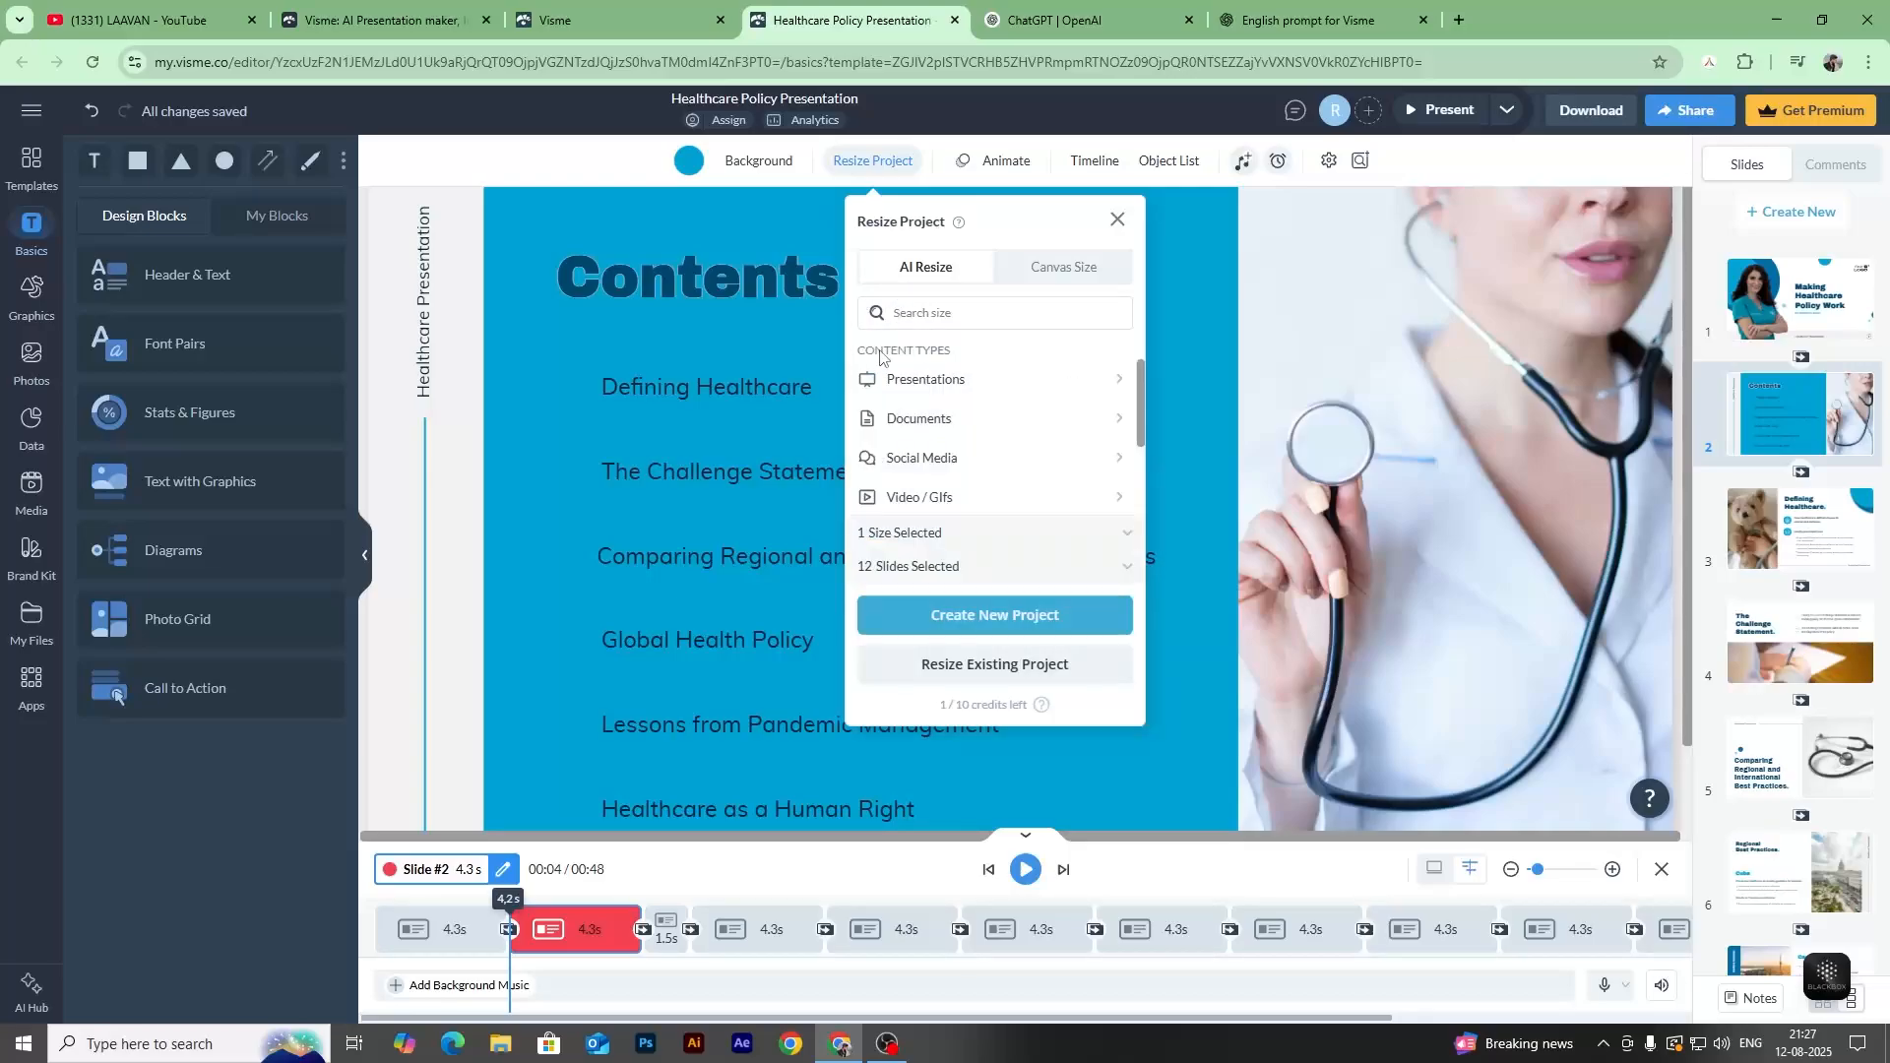
Try the Square and Vertical sizes under Video / GIFs, clear them and return to the content types.
click(933, 503)
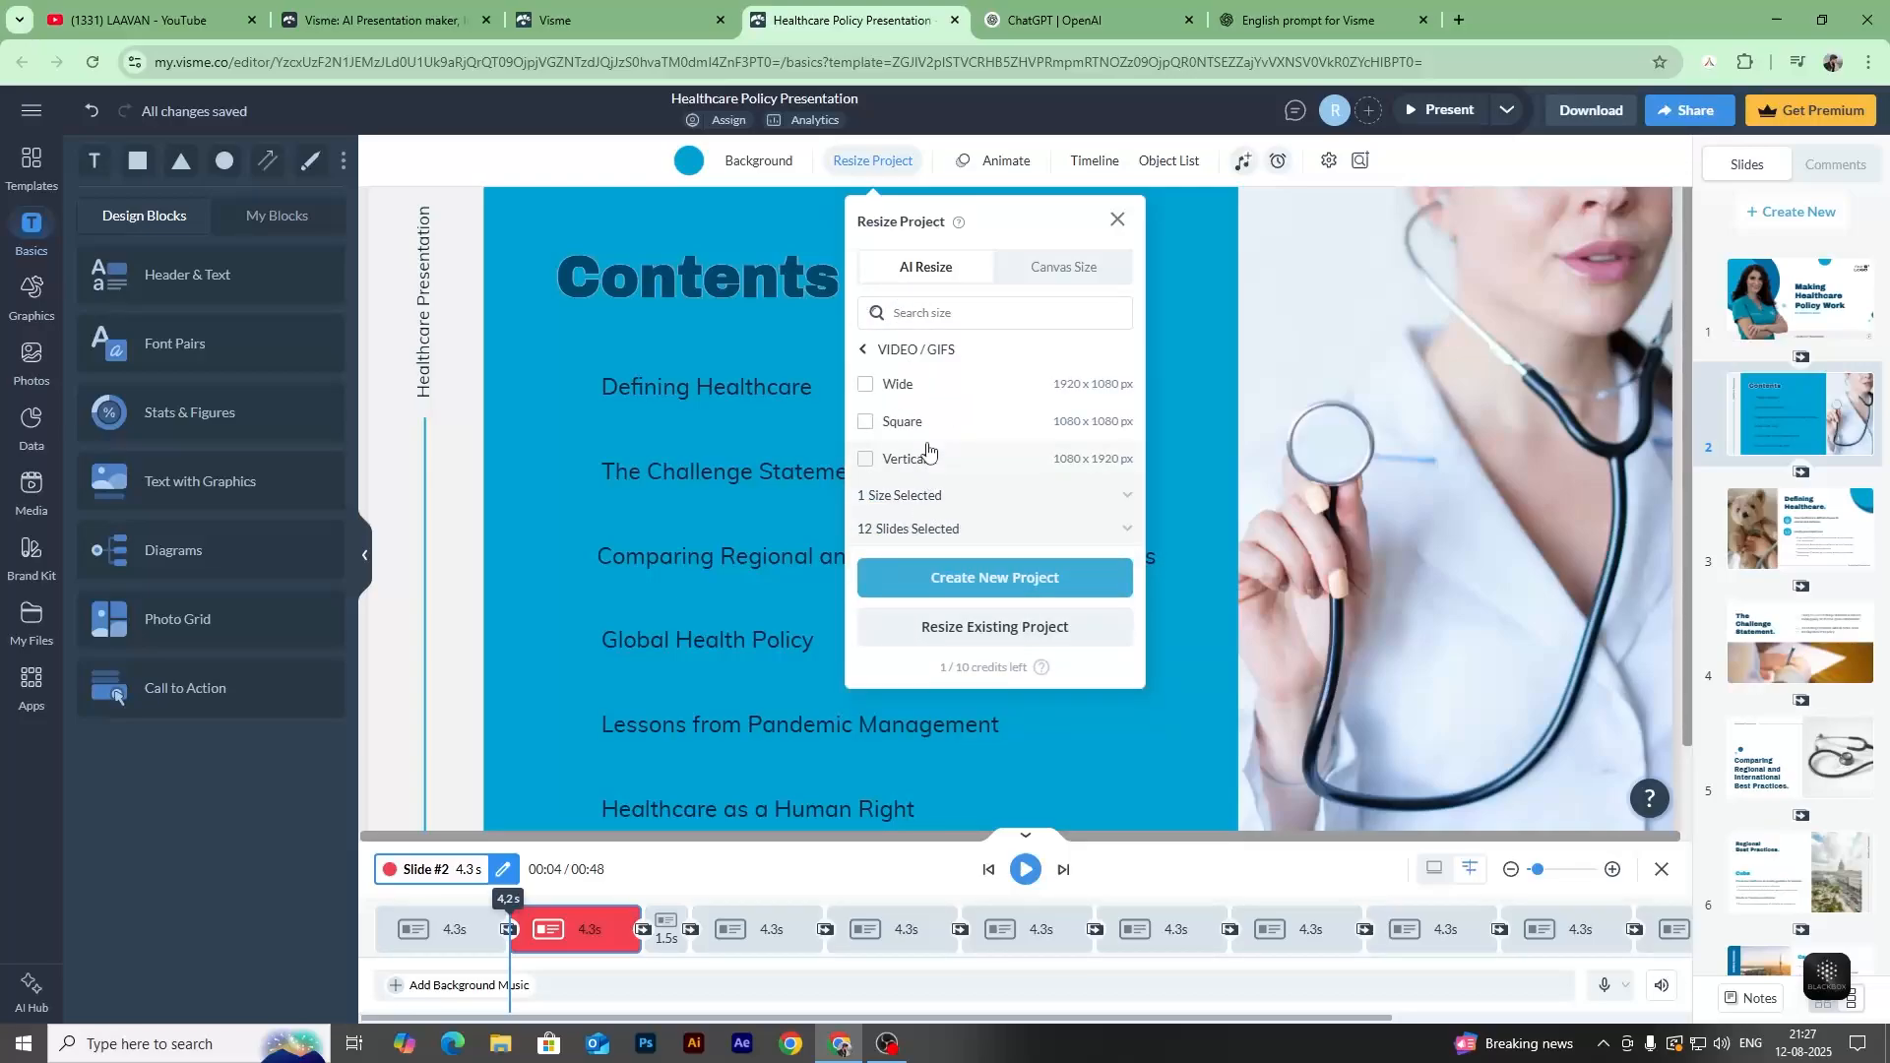
click(866, 422)
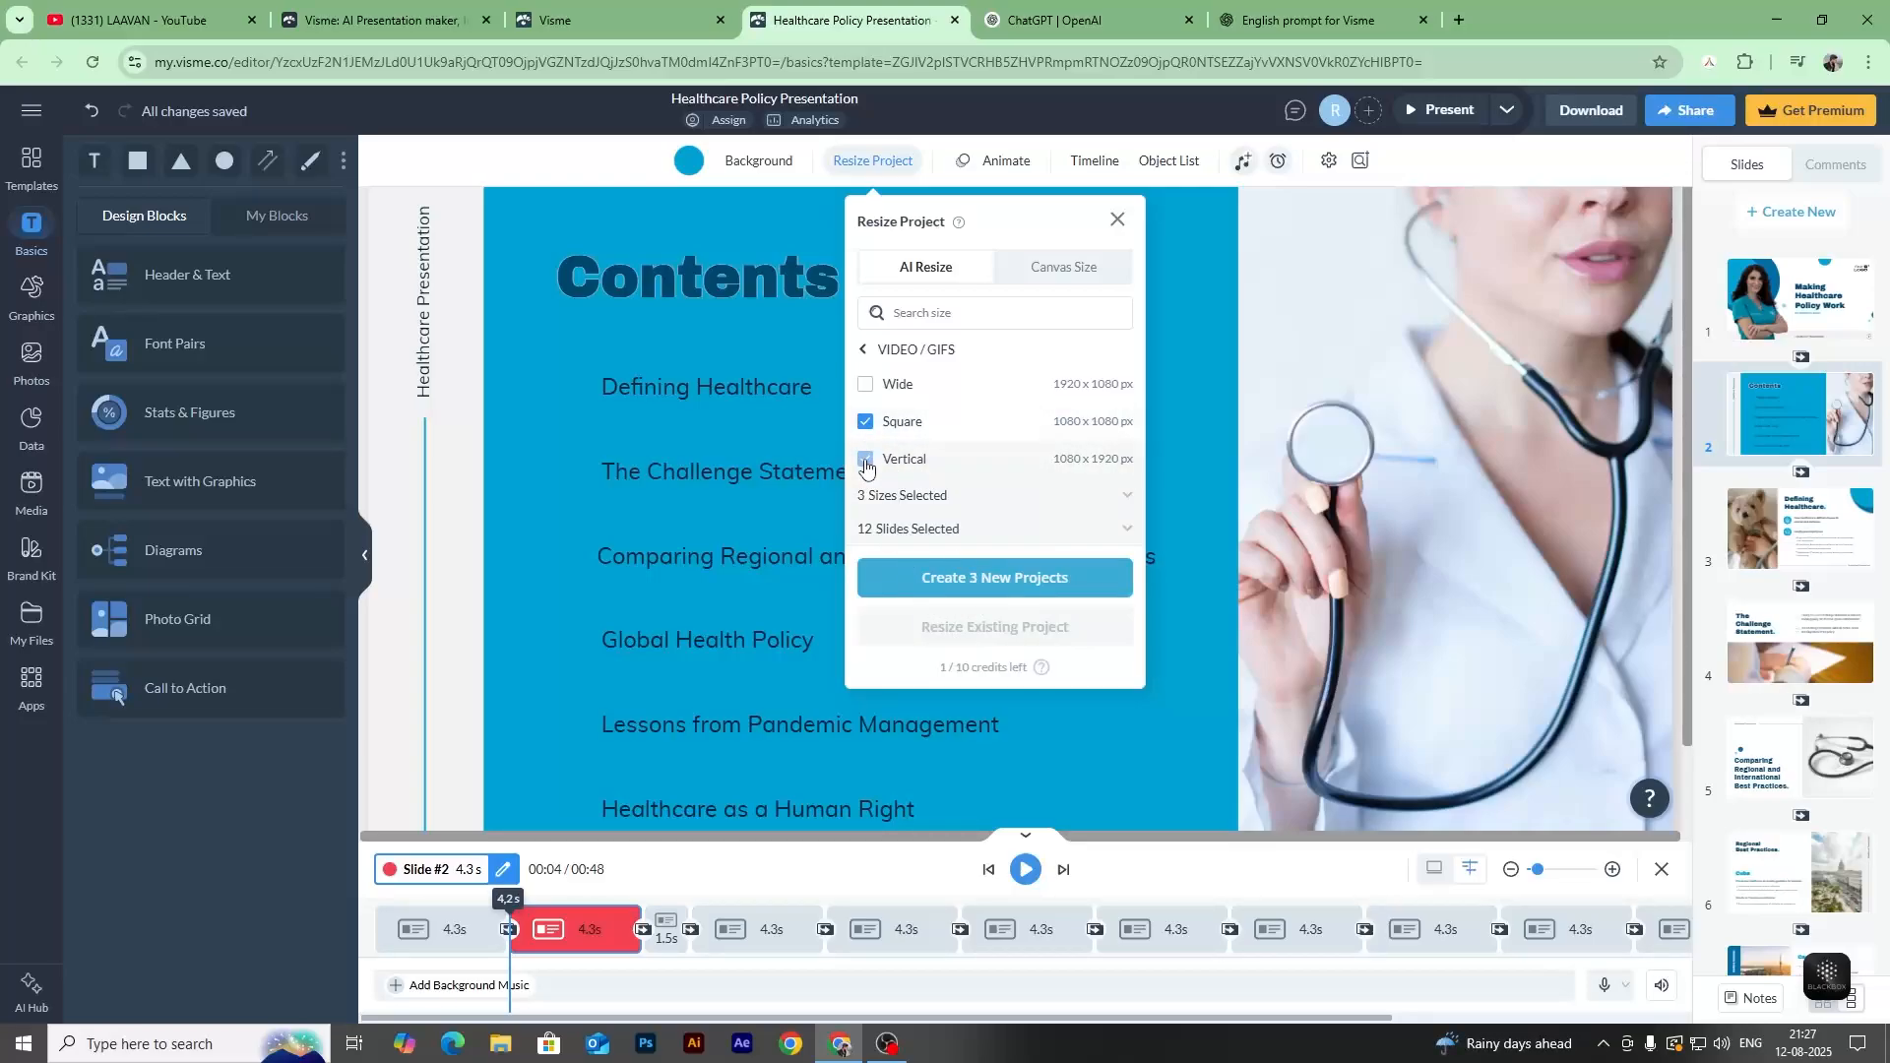
click(868, 424)
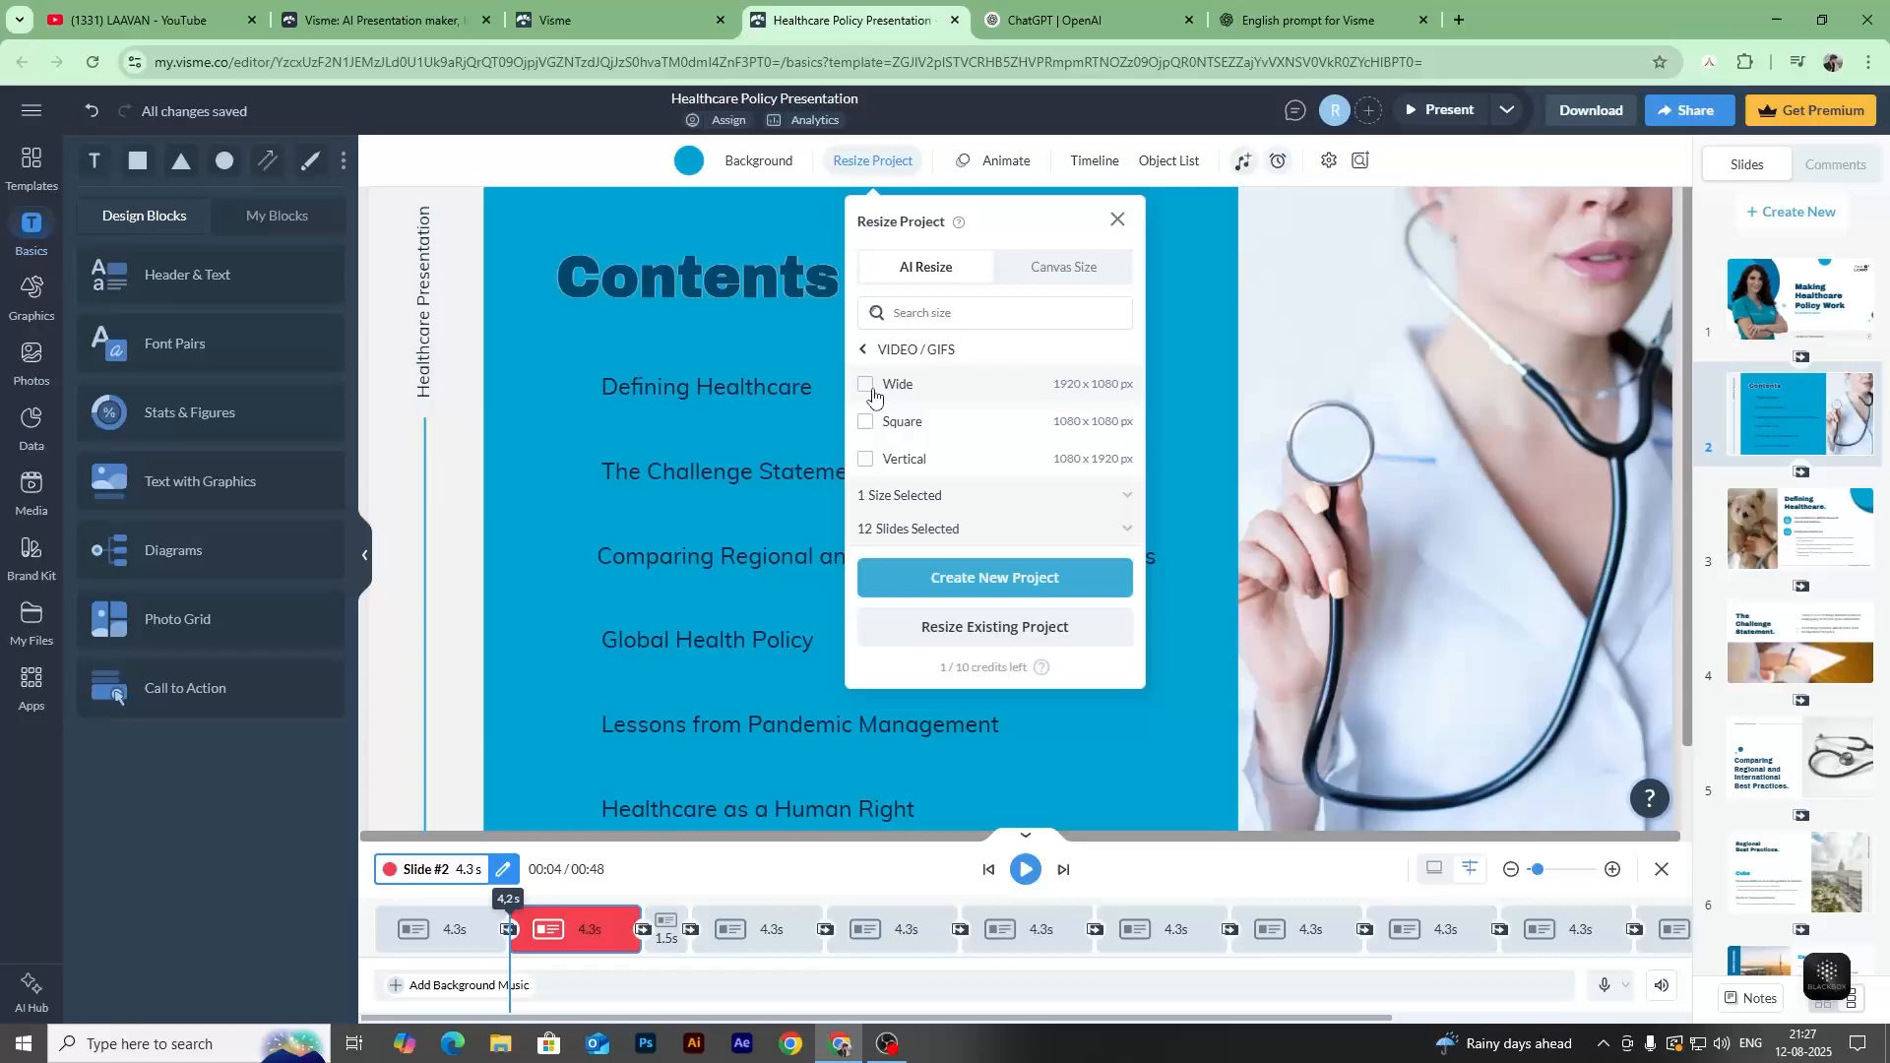
click(865, 352)
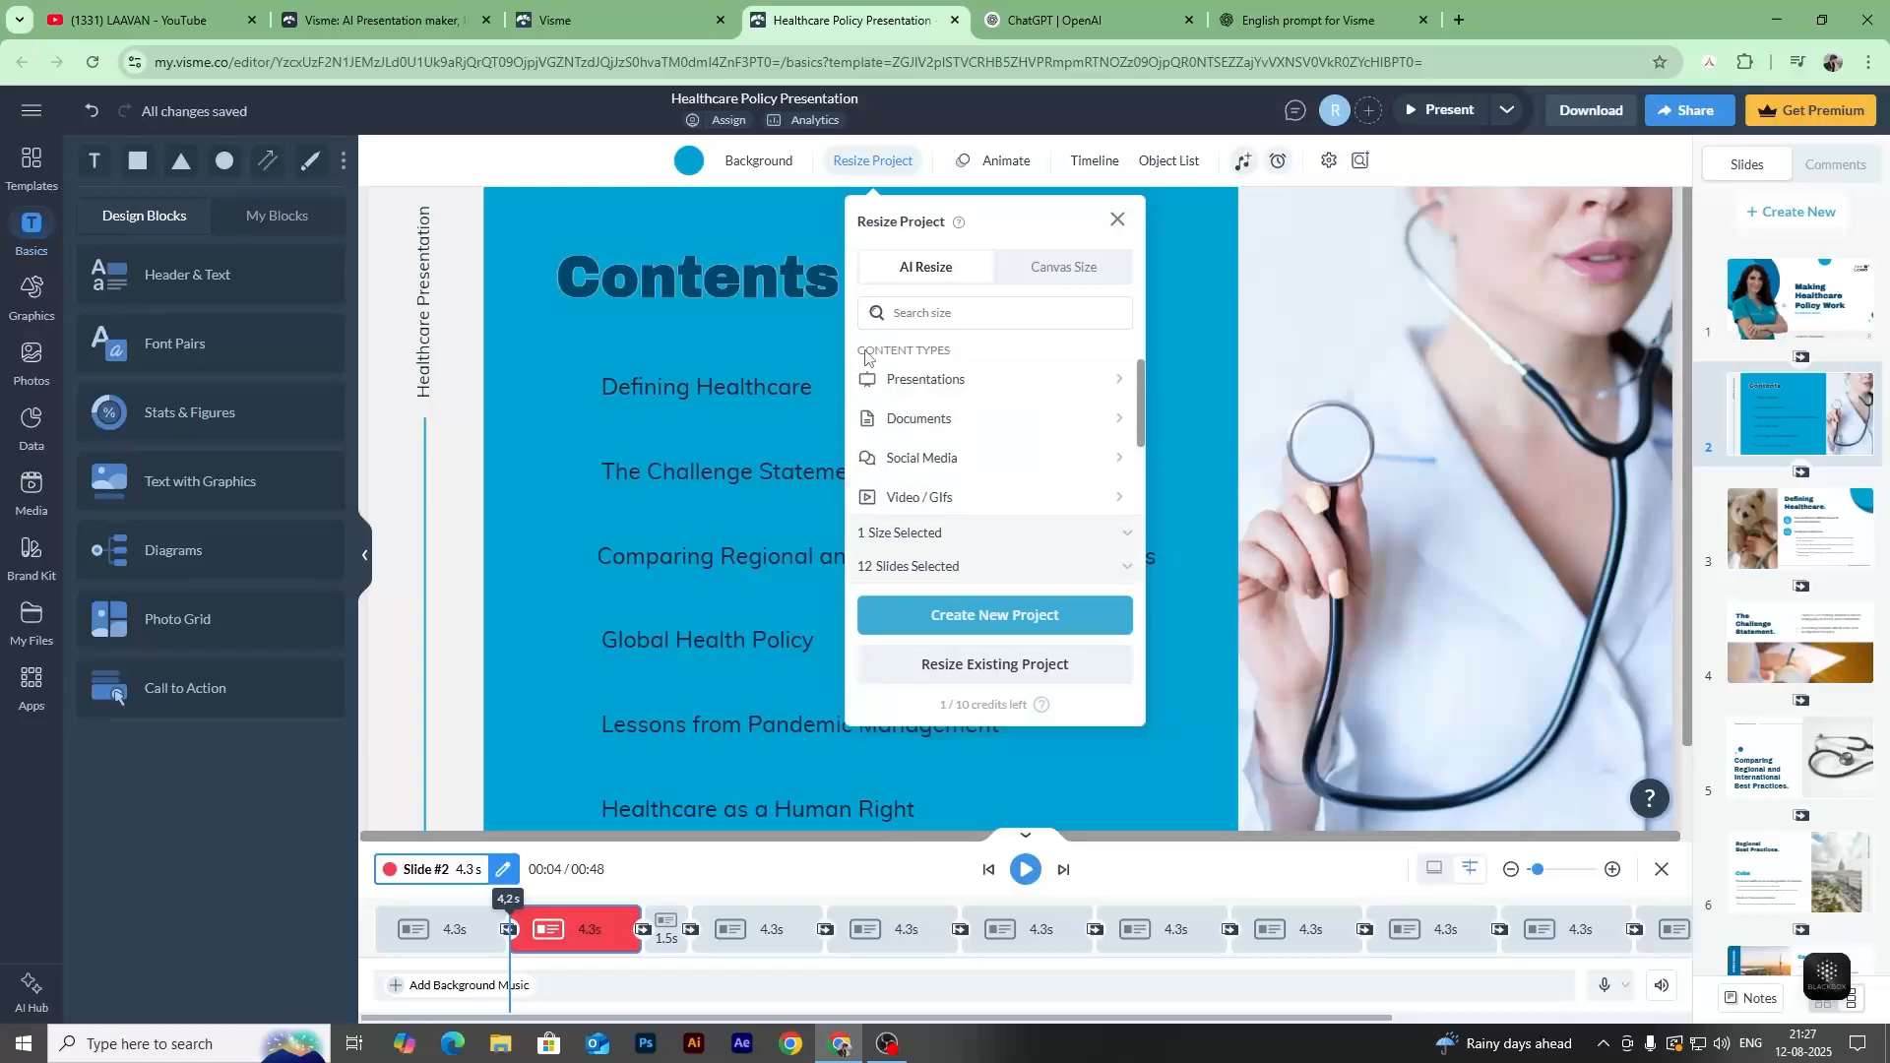
Add the A4 document size to the AI resize selection and try to create new projects in the selected sizes.
click(943, 416)
click(867, 423)
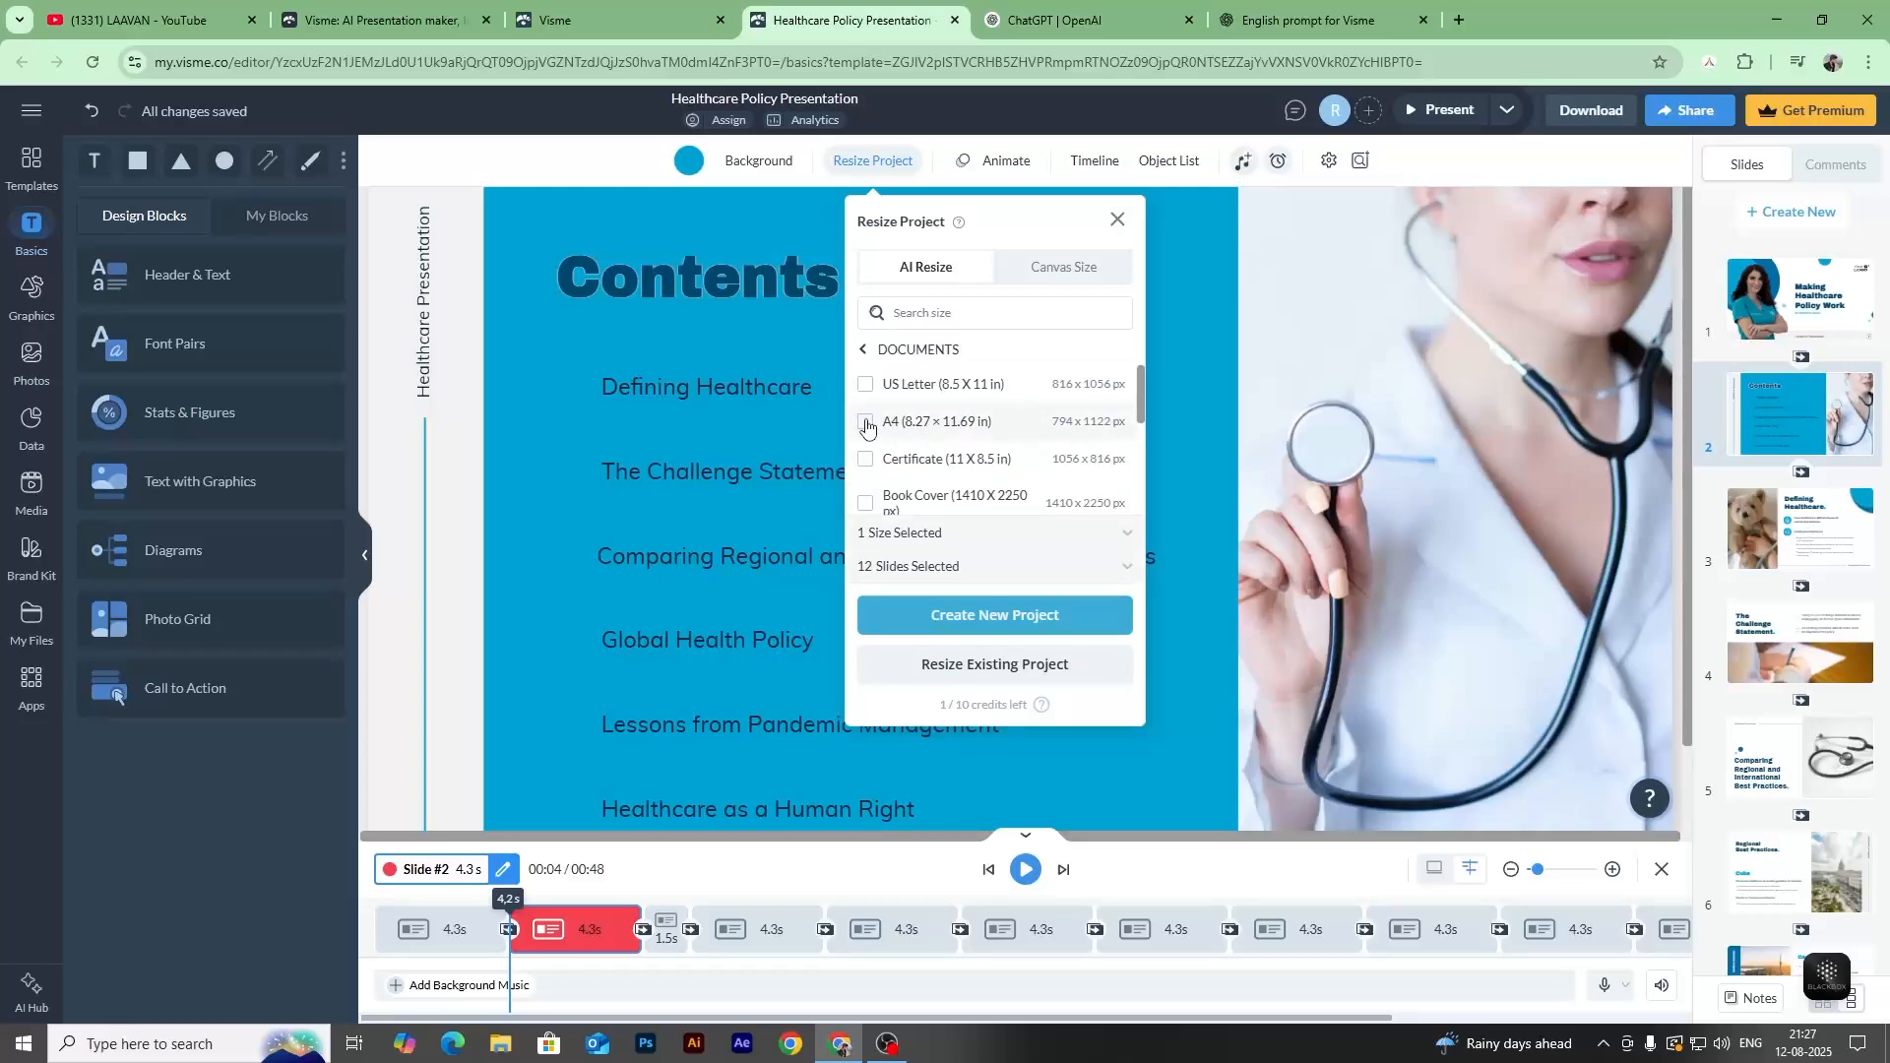
click(1021, 618)
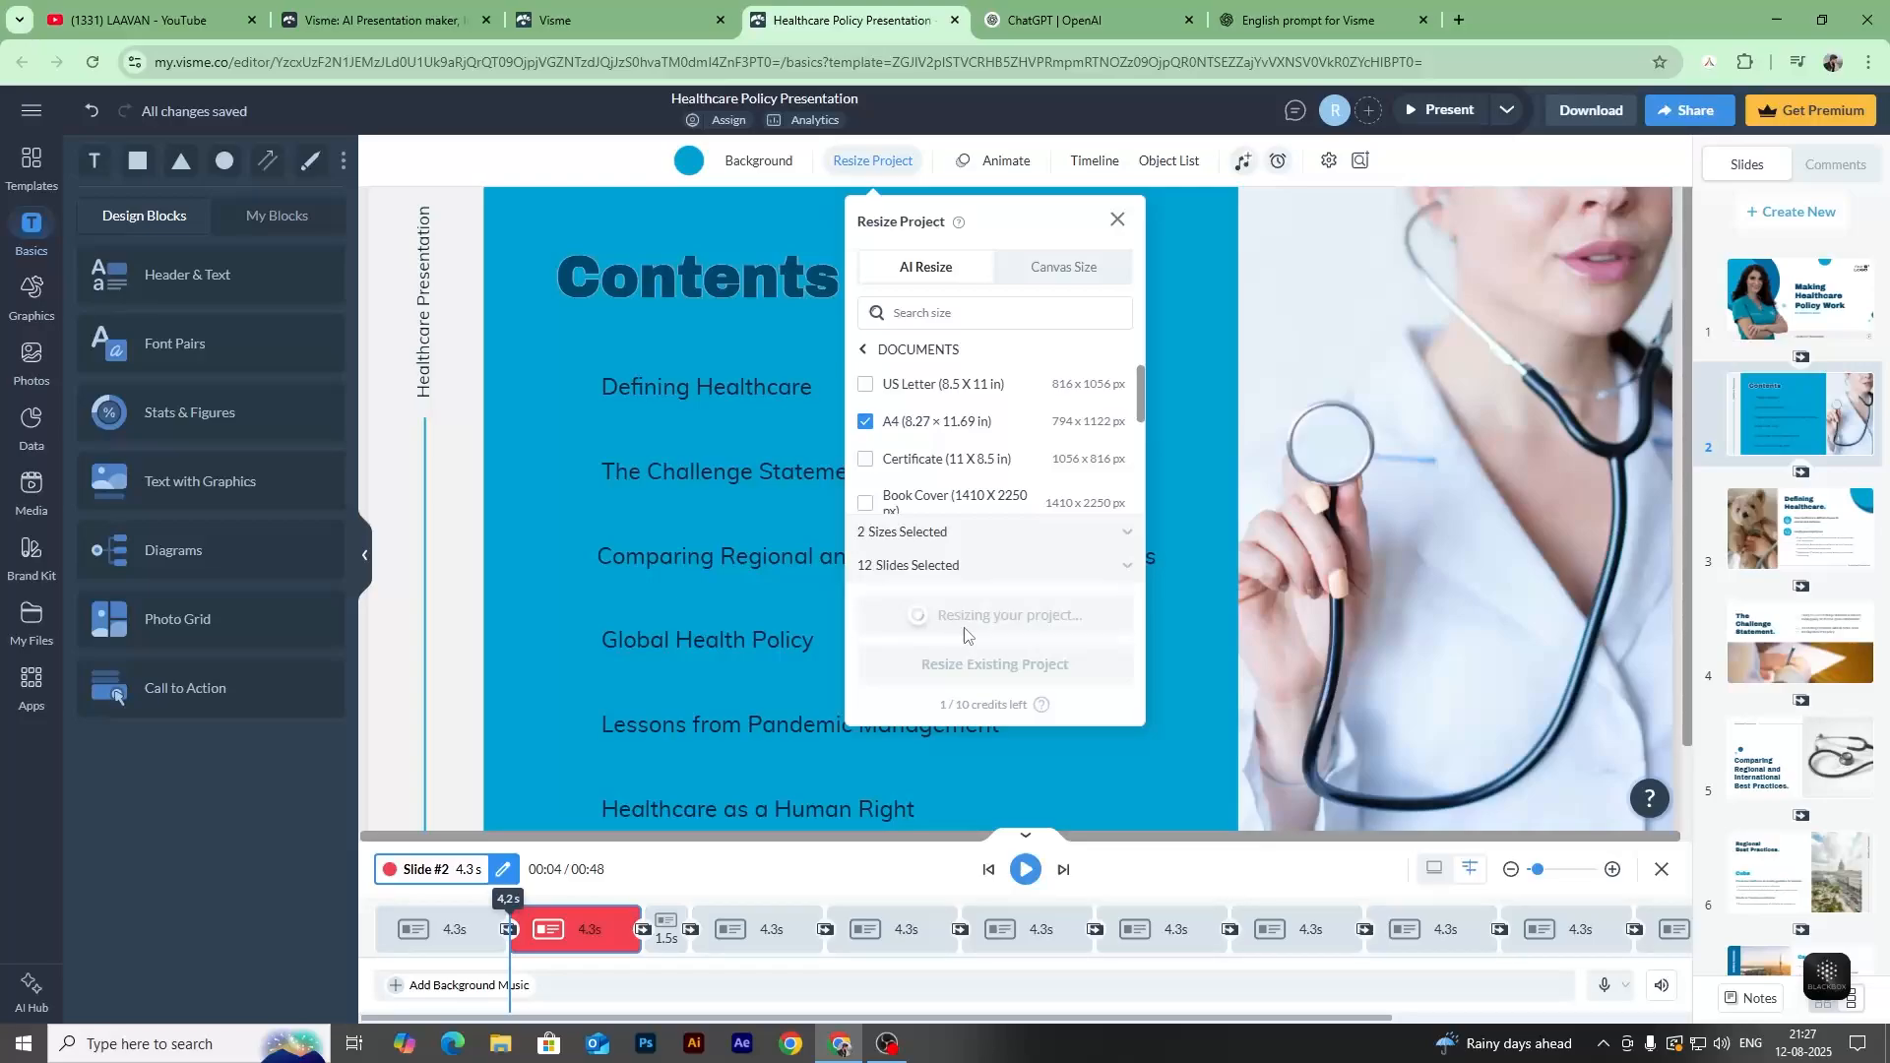
Check the Contents slide's animation settings, then hide the timeline and show it again.
click(1001, 162)
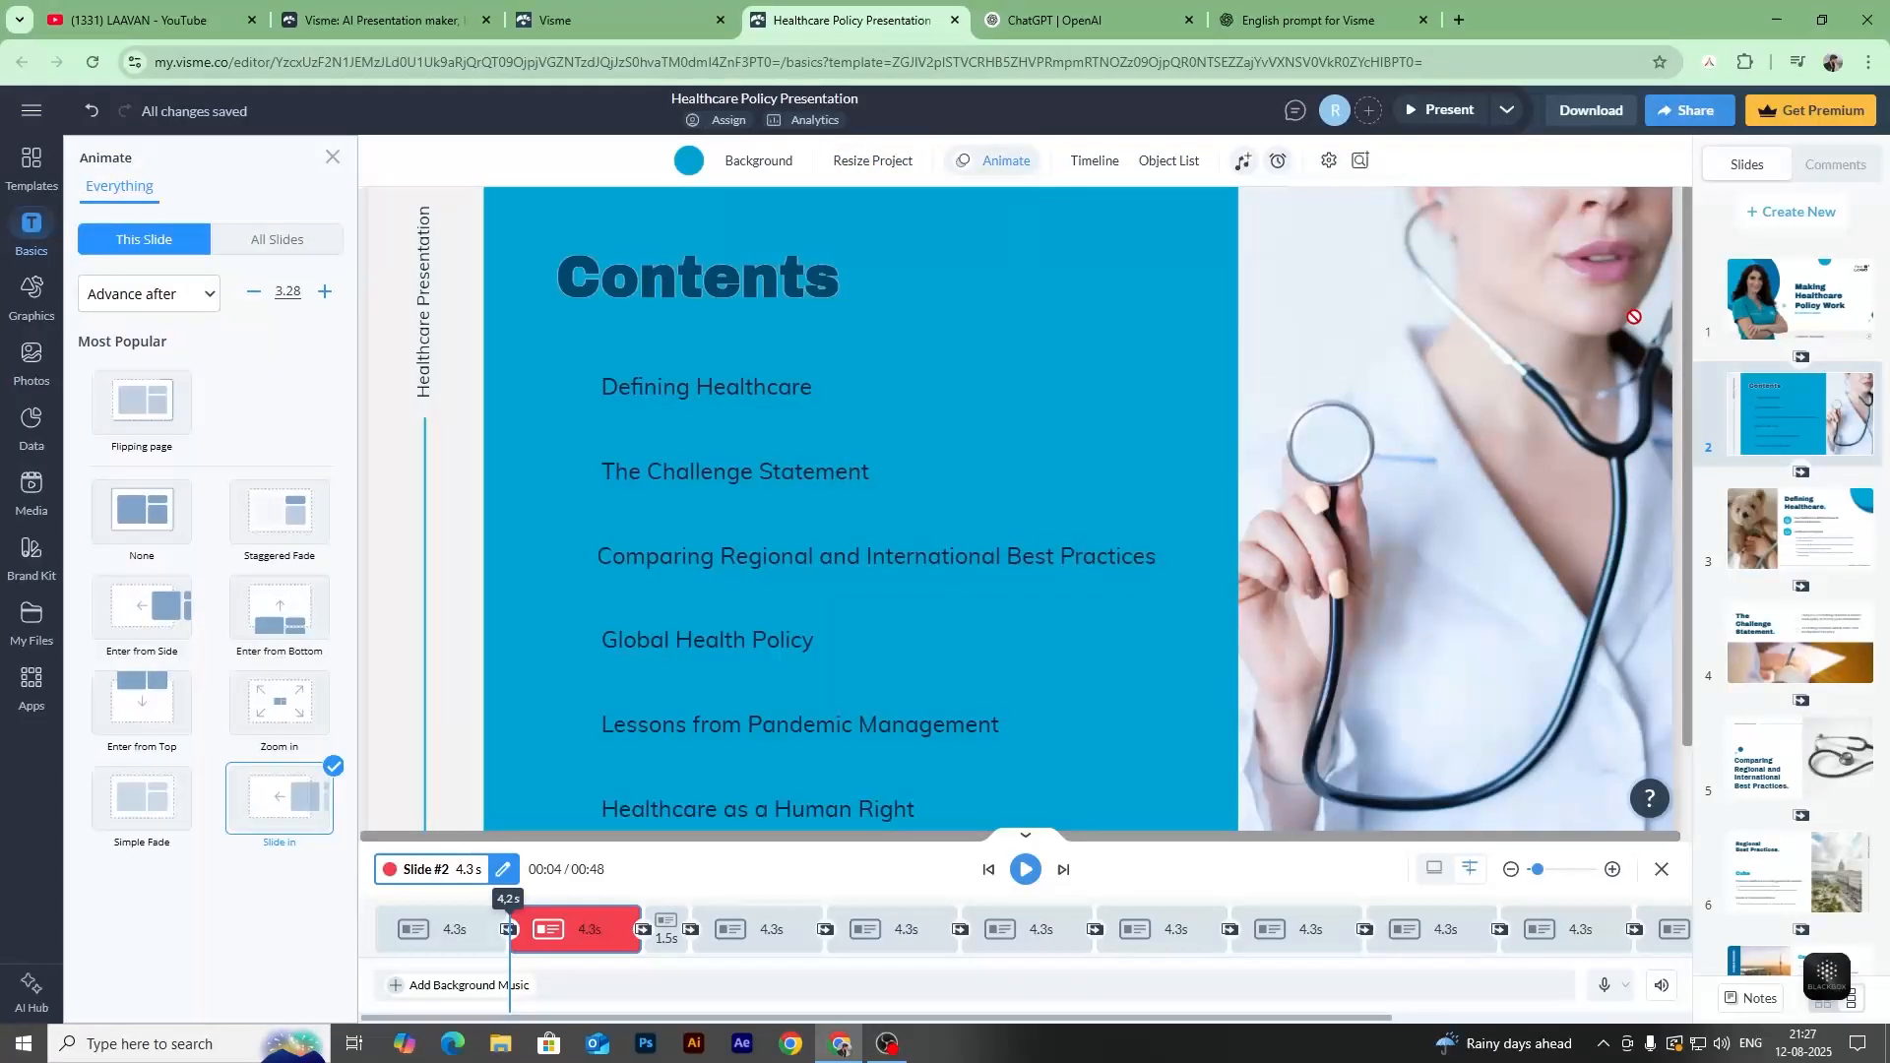
click(1018, 165)
click(1097, 163)
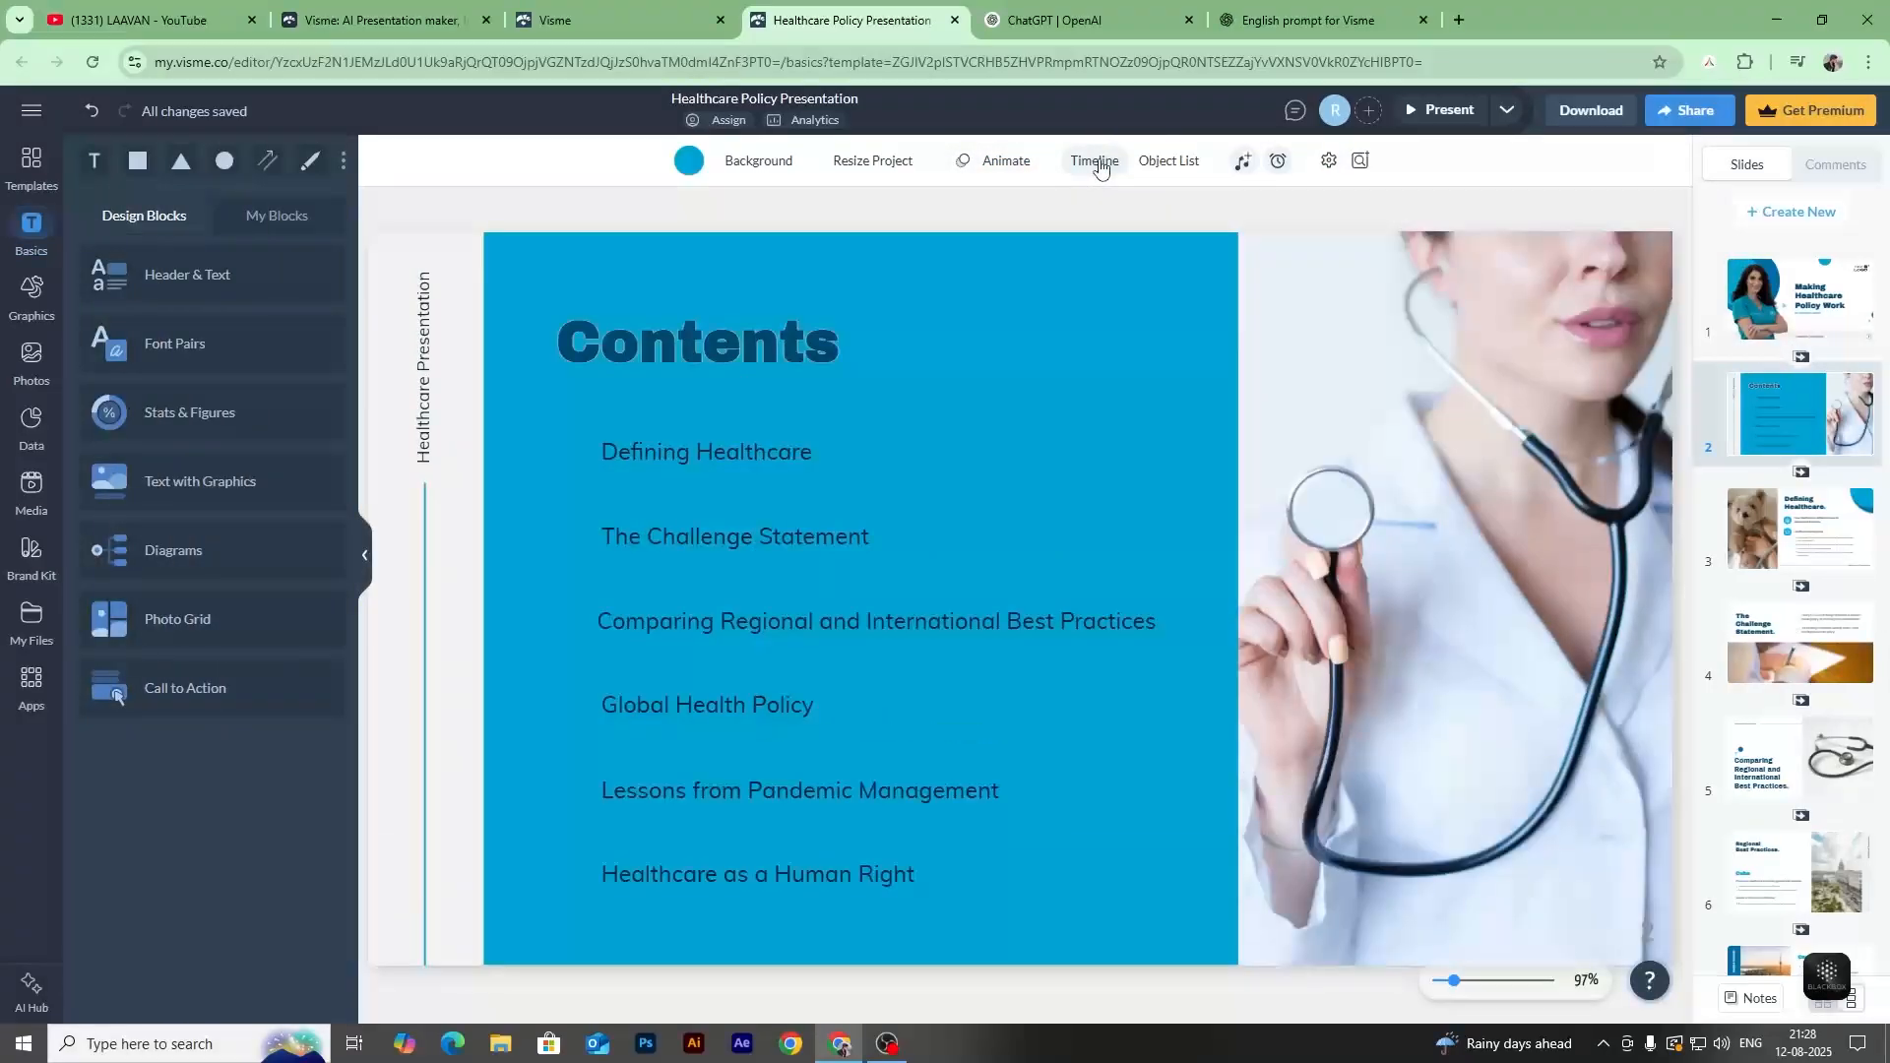
click(1099, 167)
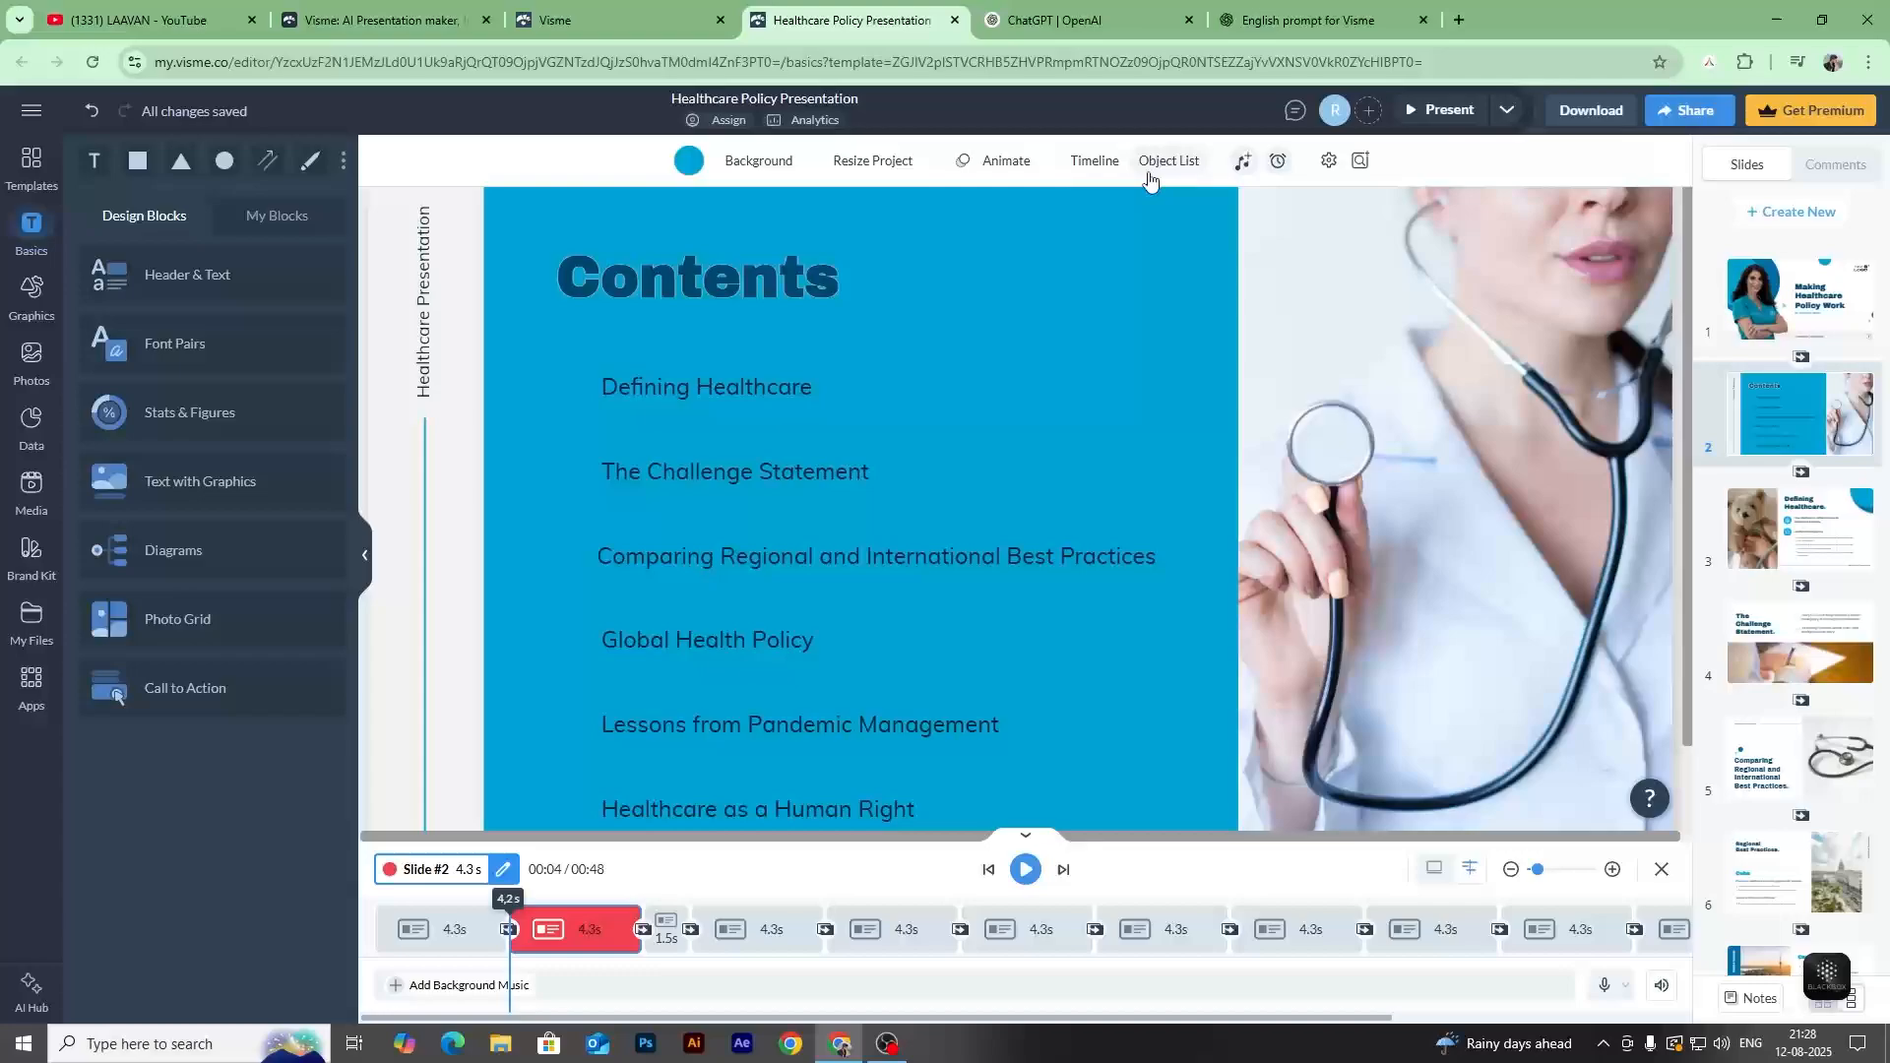
Open the object list and look through all objects on the Contents slide.
click(1150, 176)
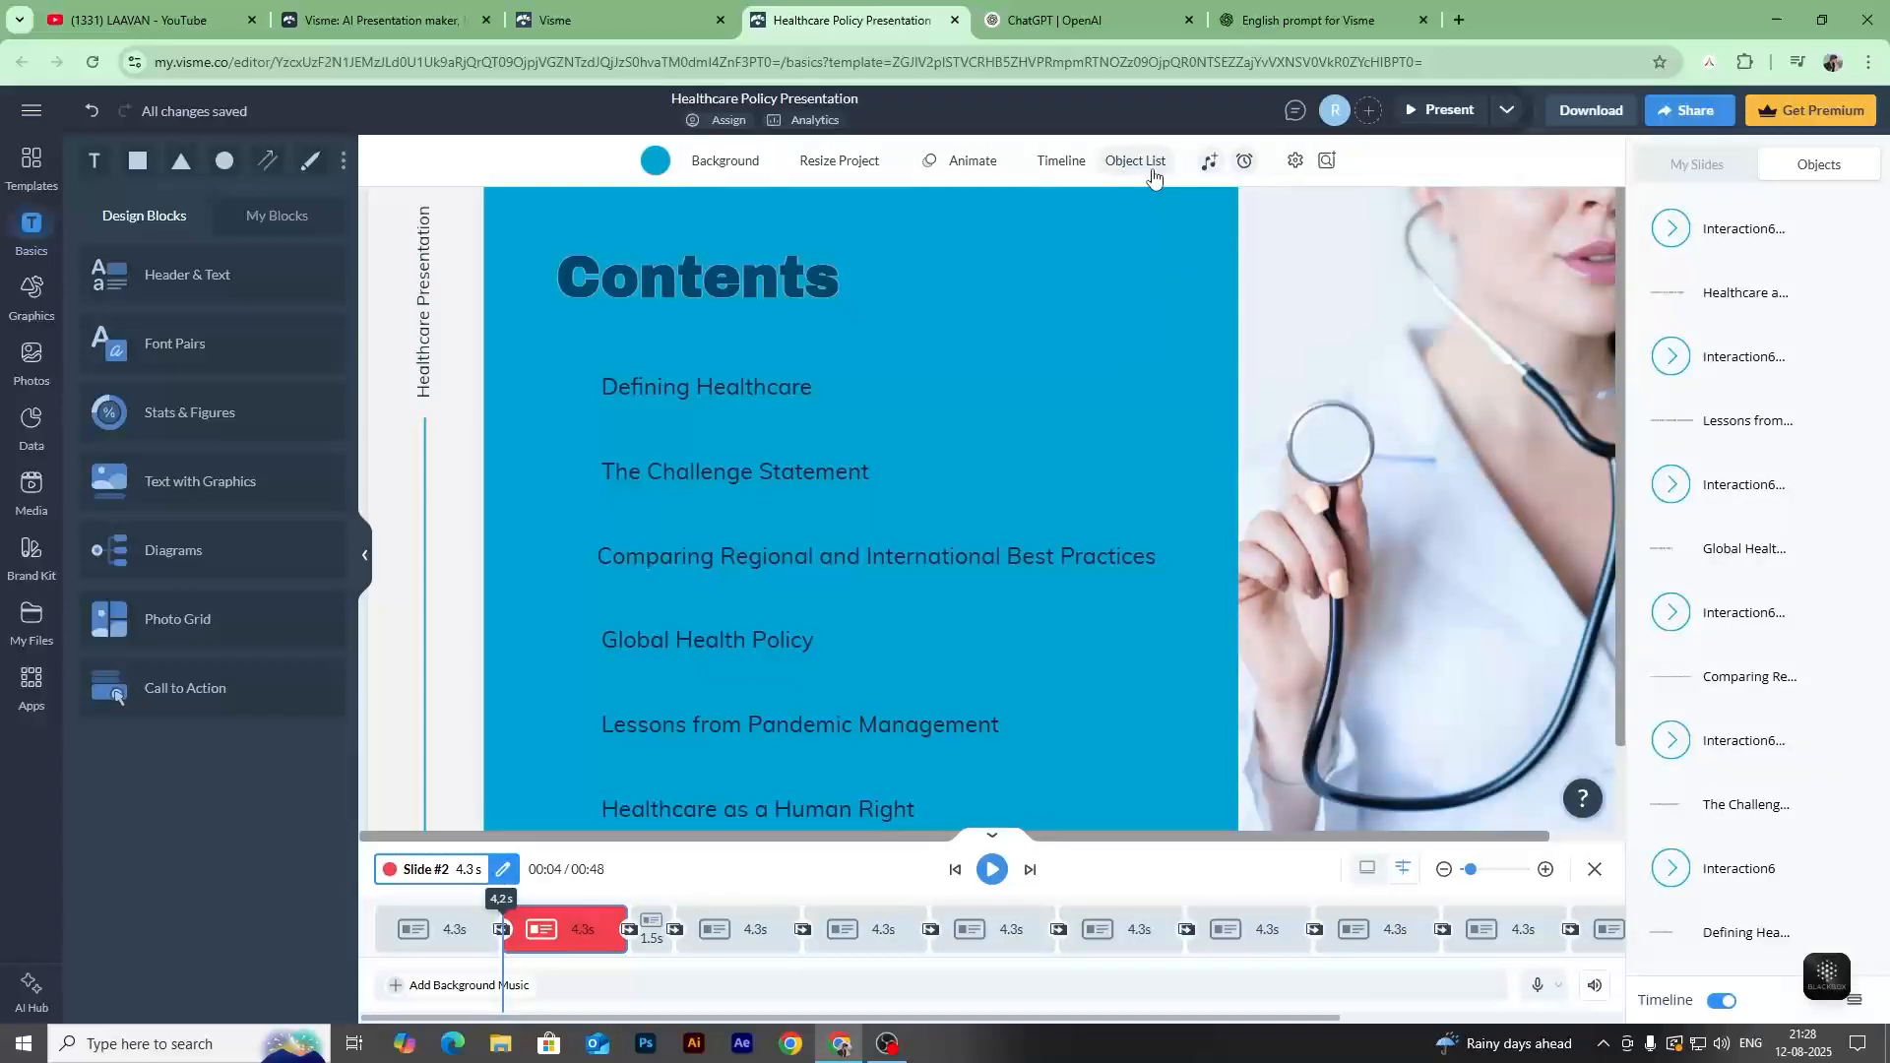
scroll(1780, 572, down, 4)
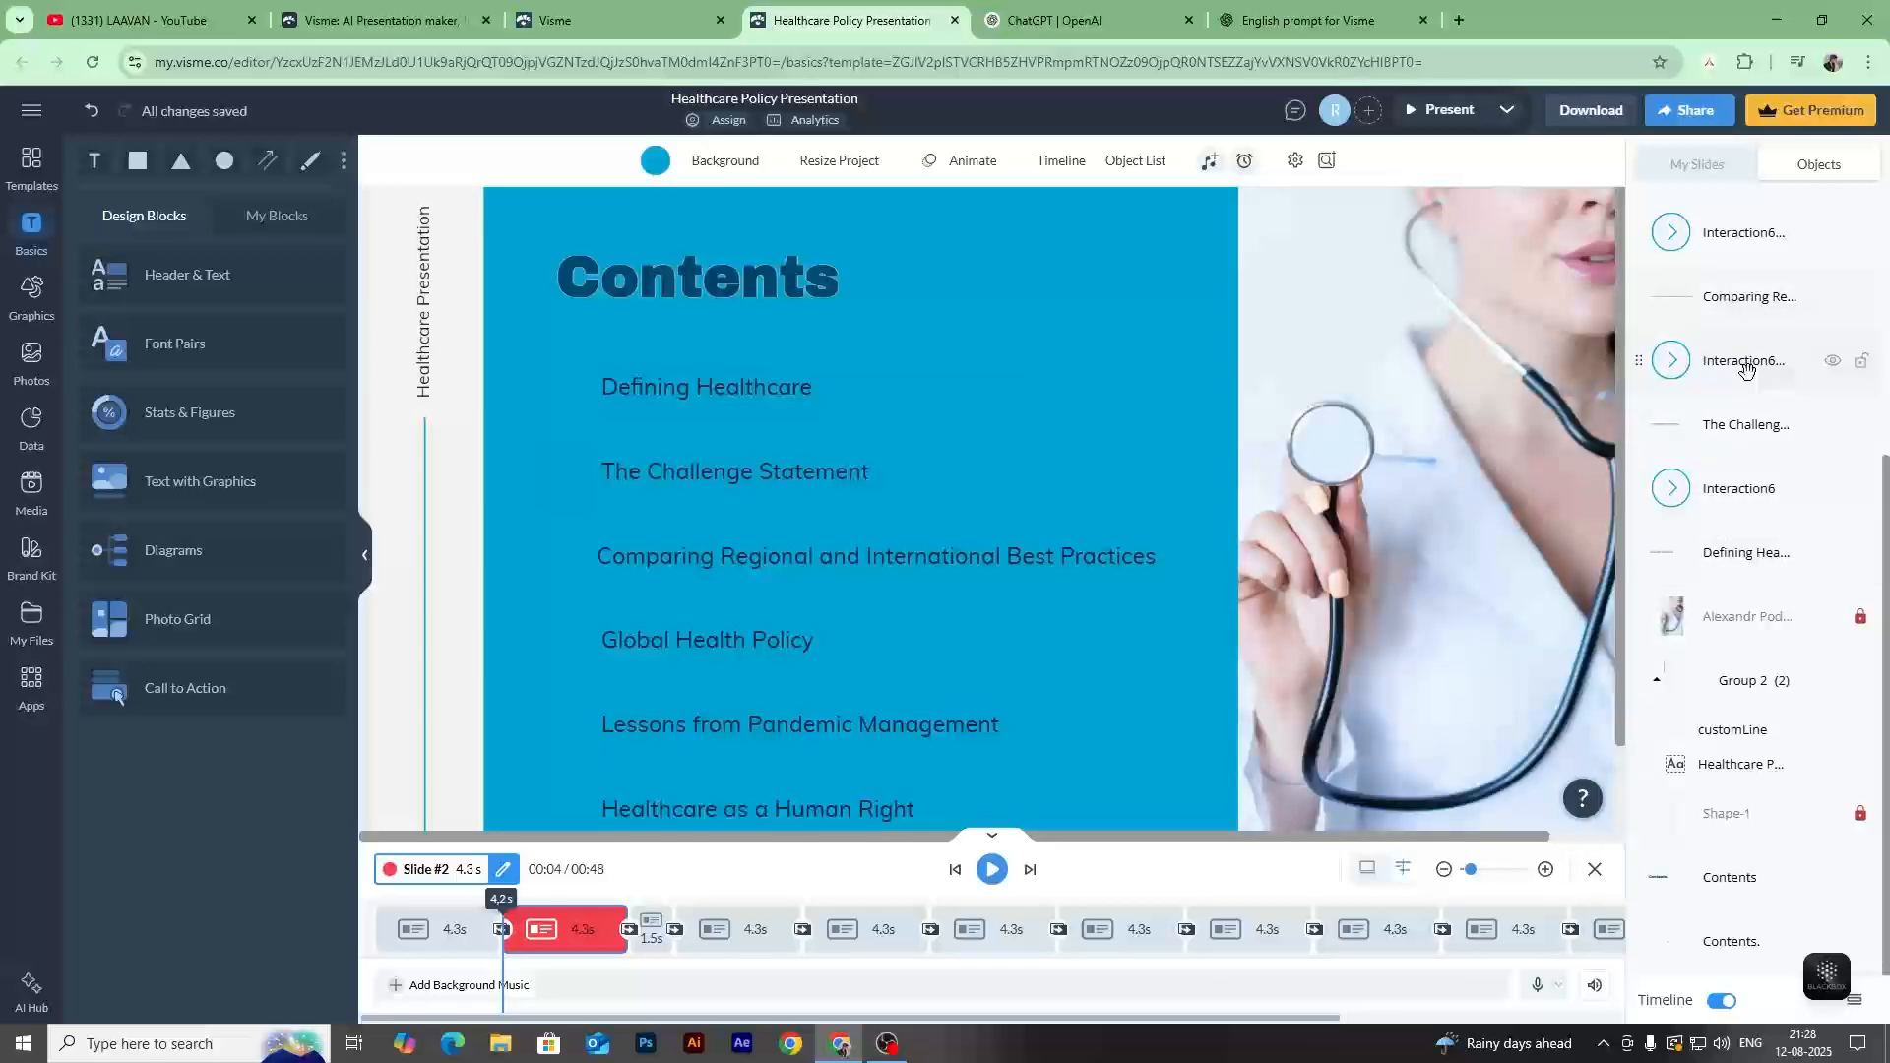
scroll(1745, 368, up, 4)
scroll(1745, 368, down, 4)
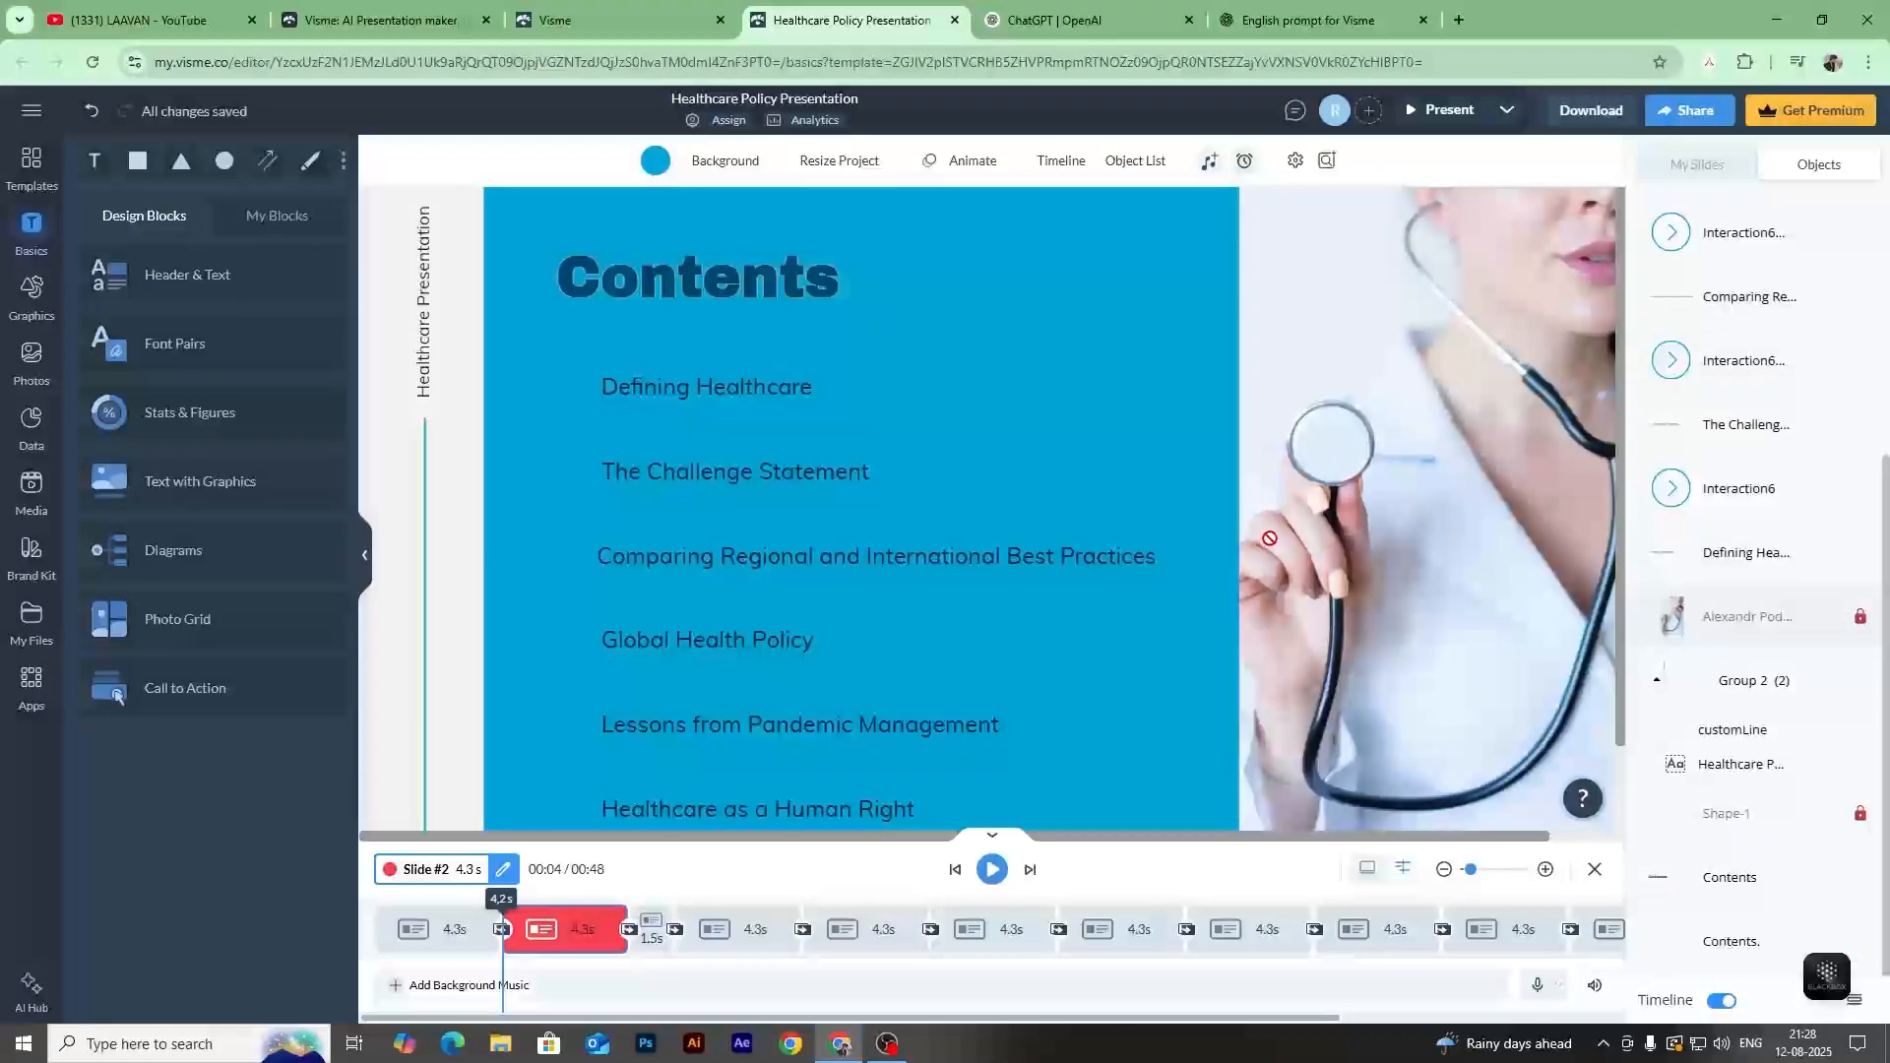
Unlock the stethoscope photo on the Contents slide to try moving it, undo the move and lock it again.
click(1450, 511)
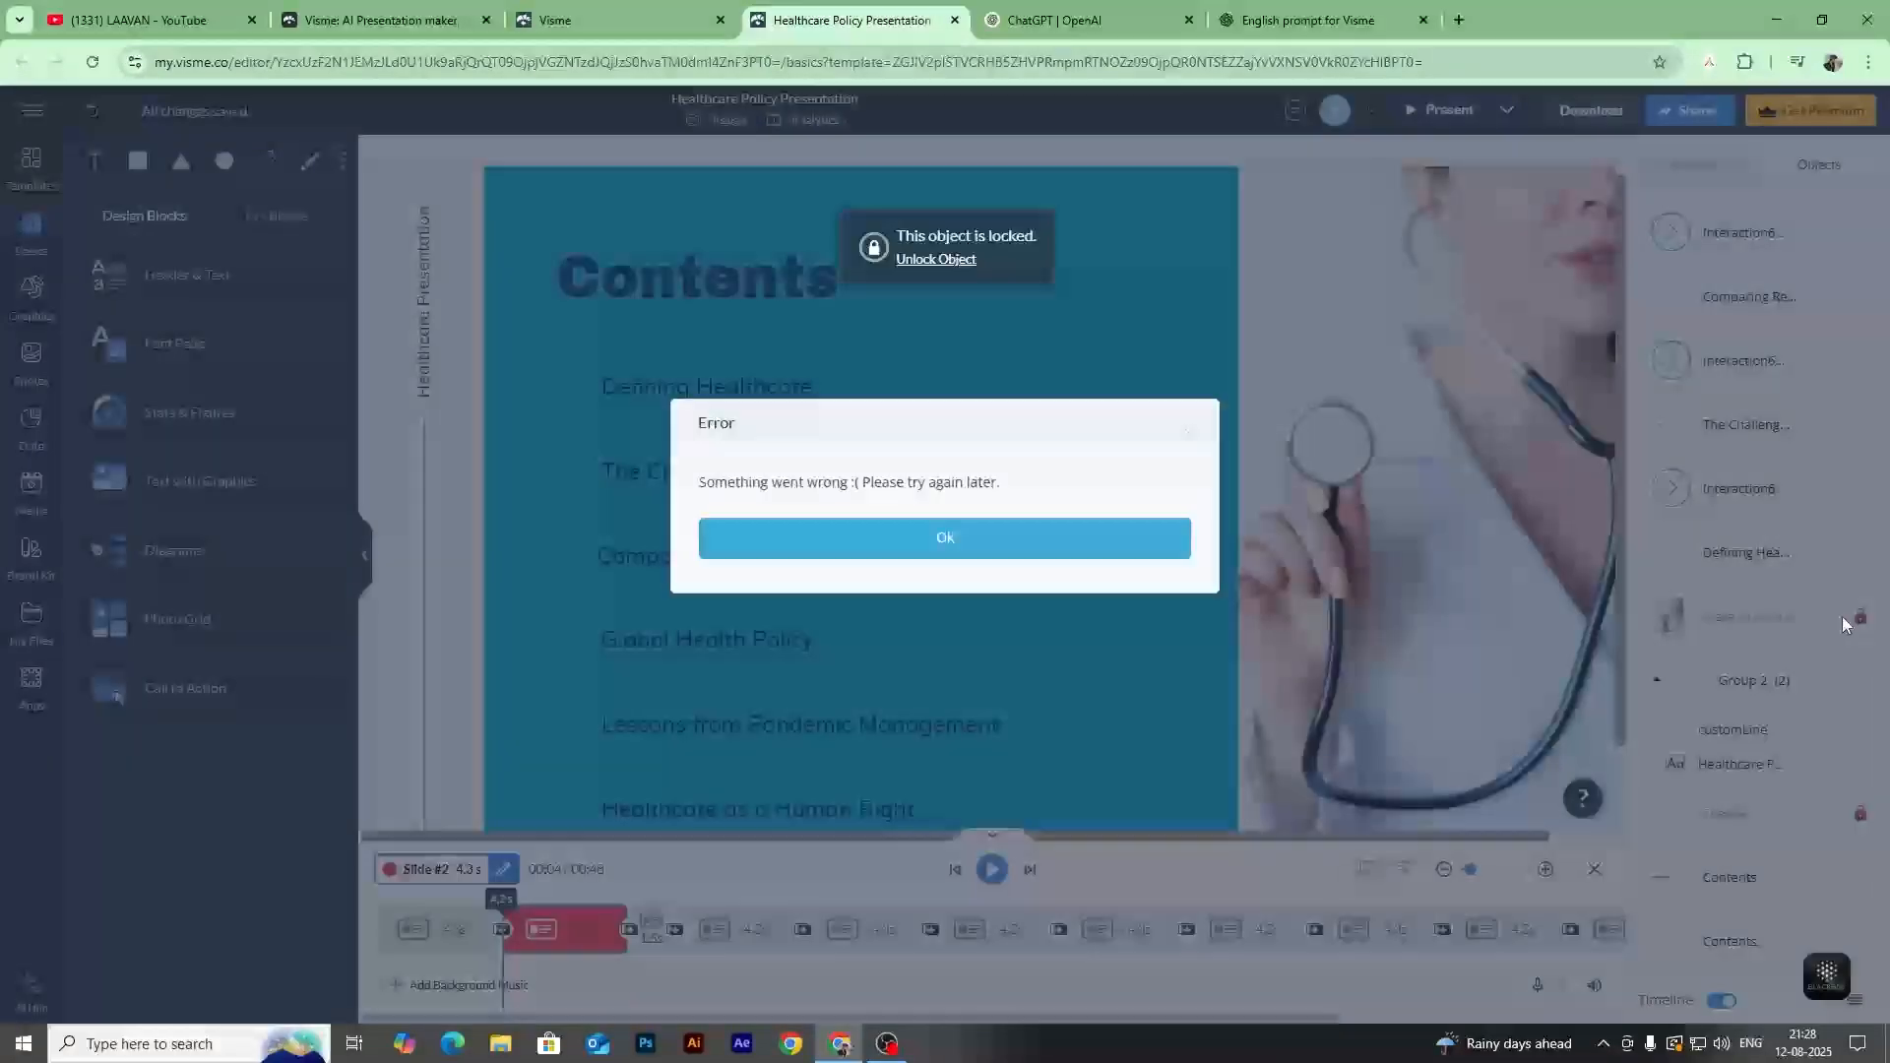
click(1189, 427)
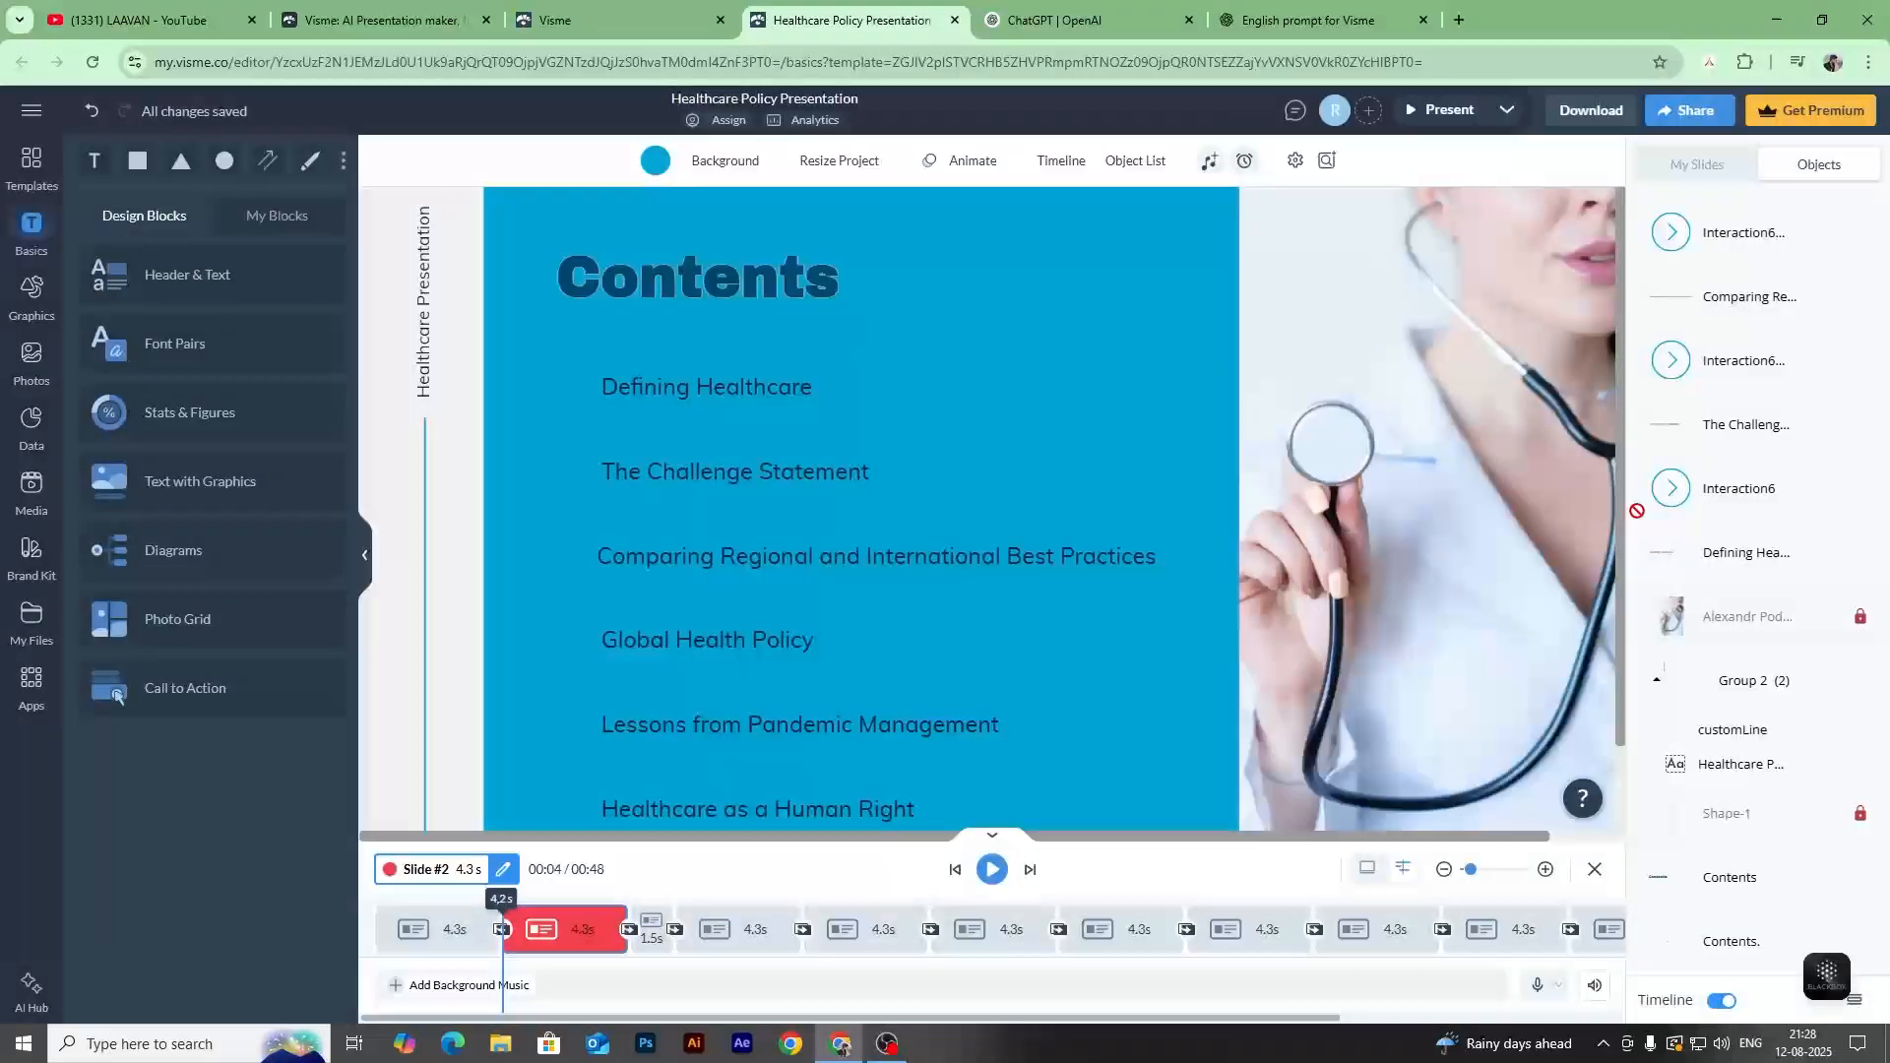
click(1860, 620)
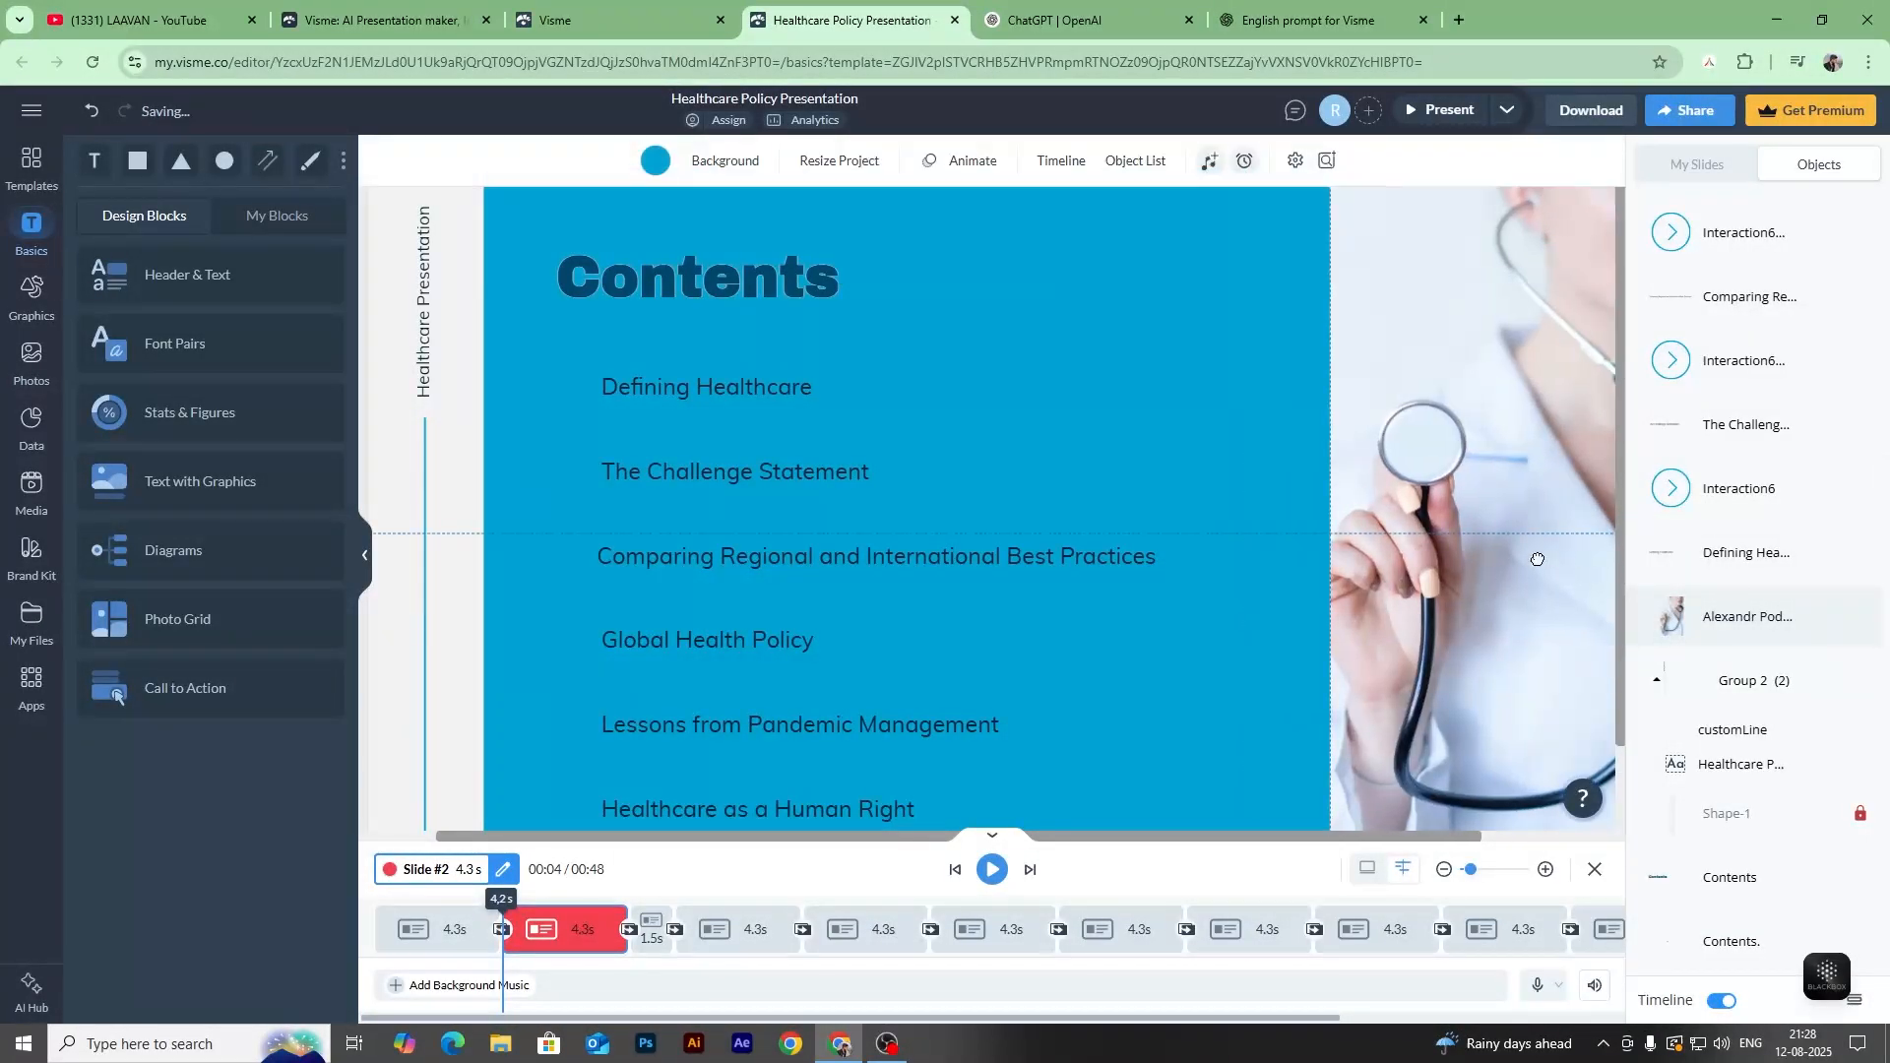
drag(1446, 555, 1444, 549)
key(ctrl+z)
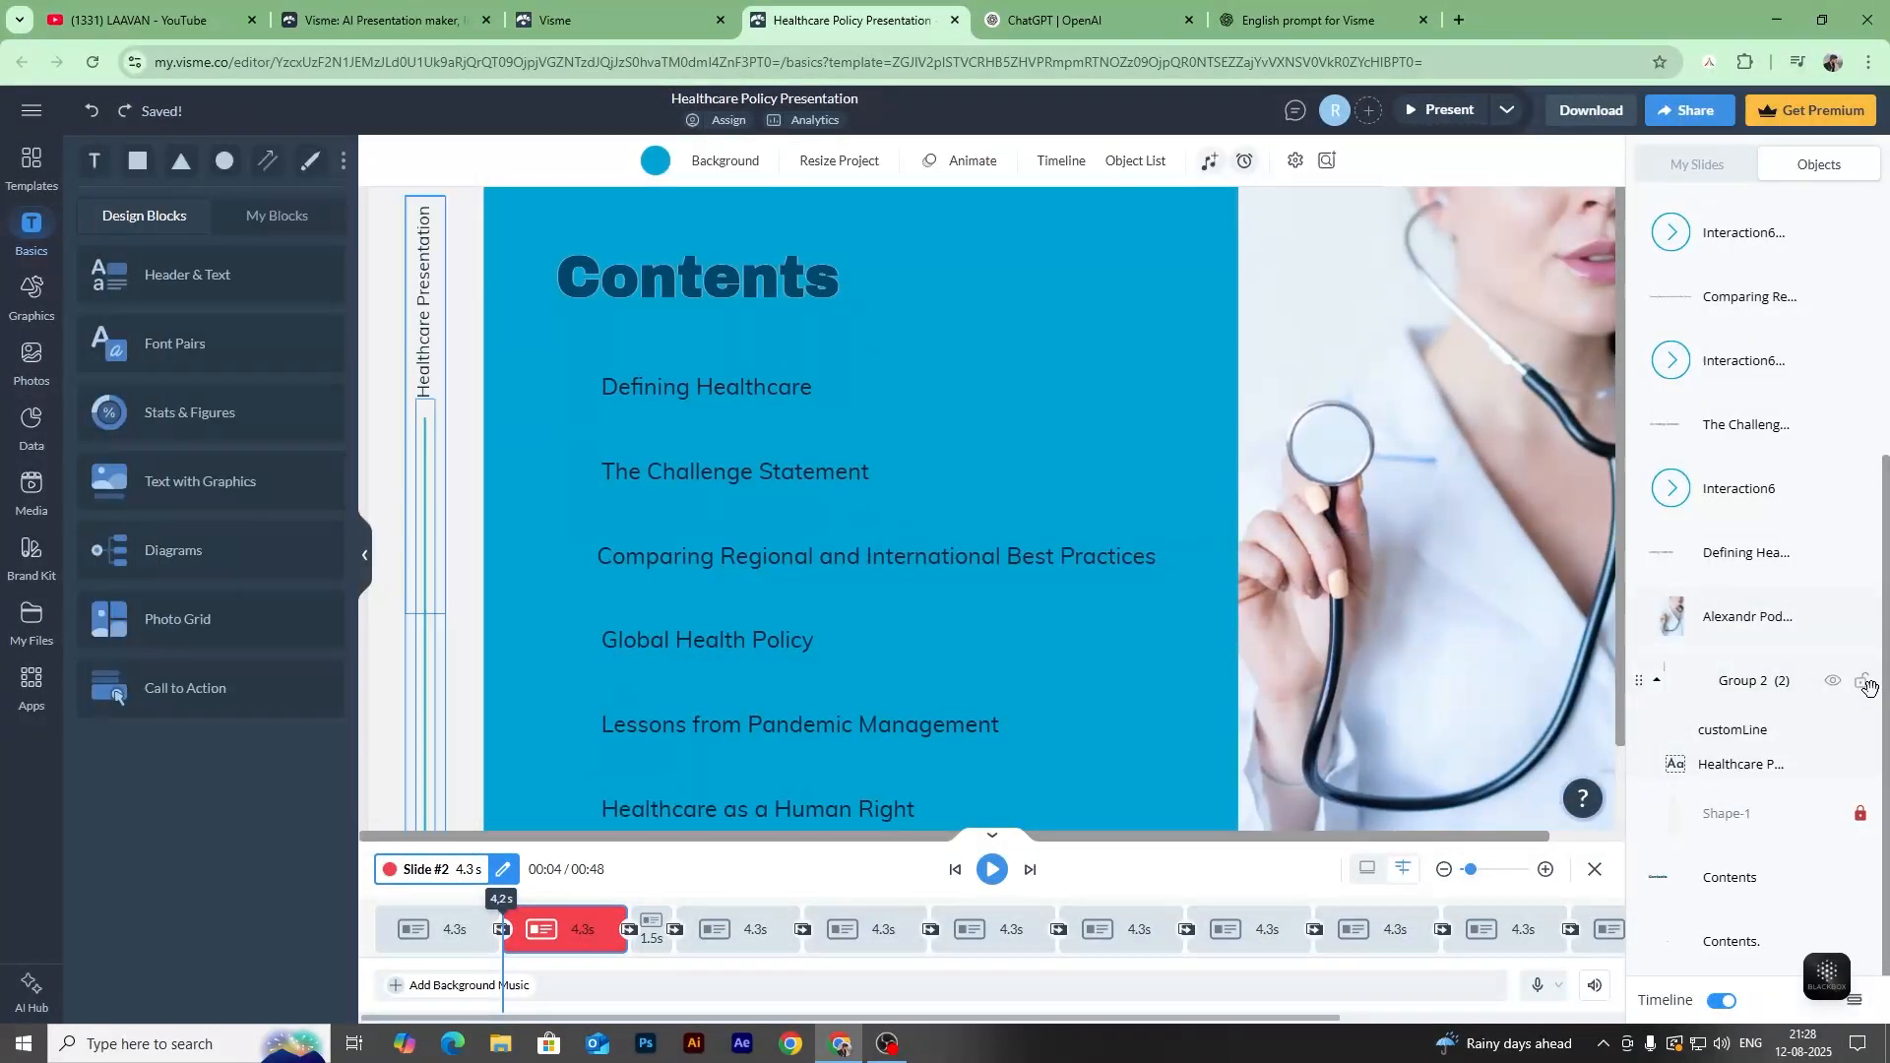
click(1861, 620)
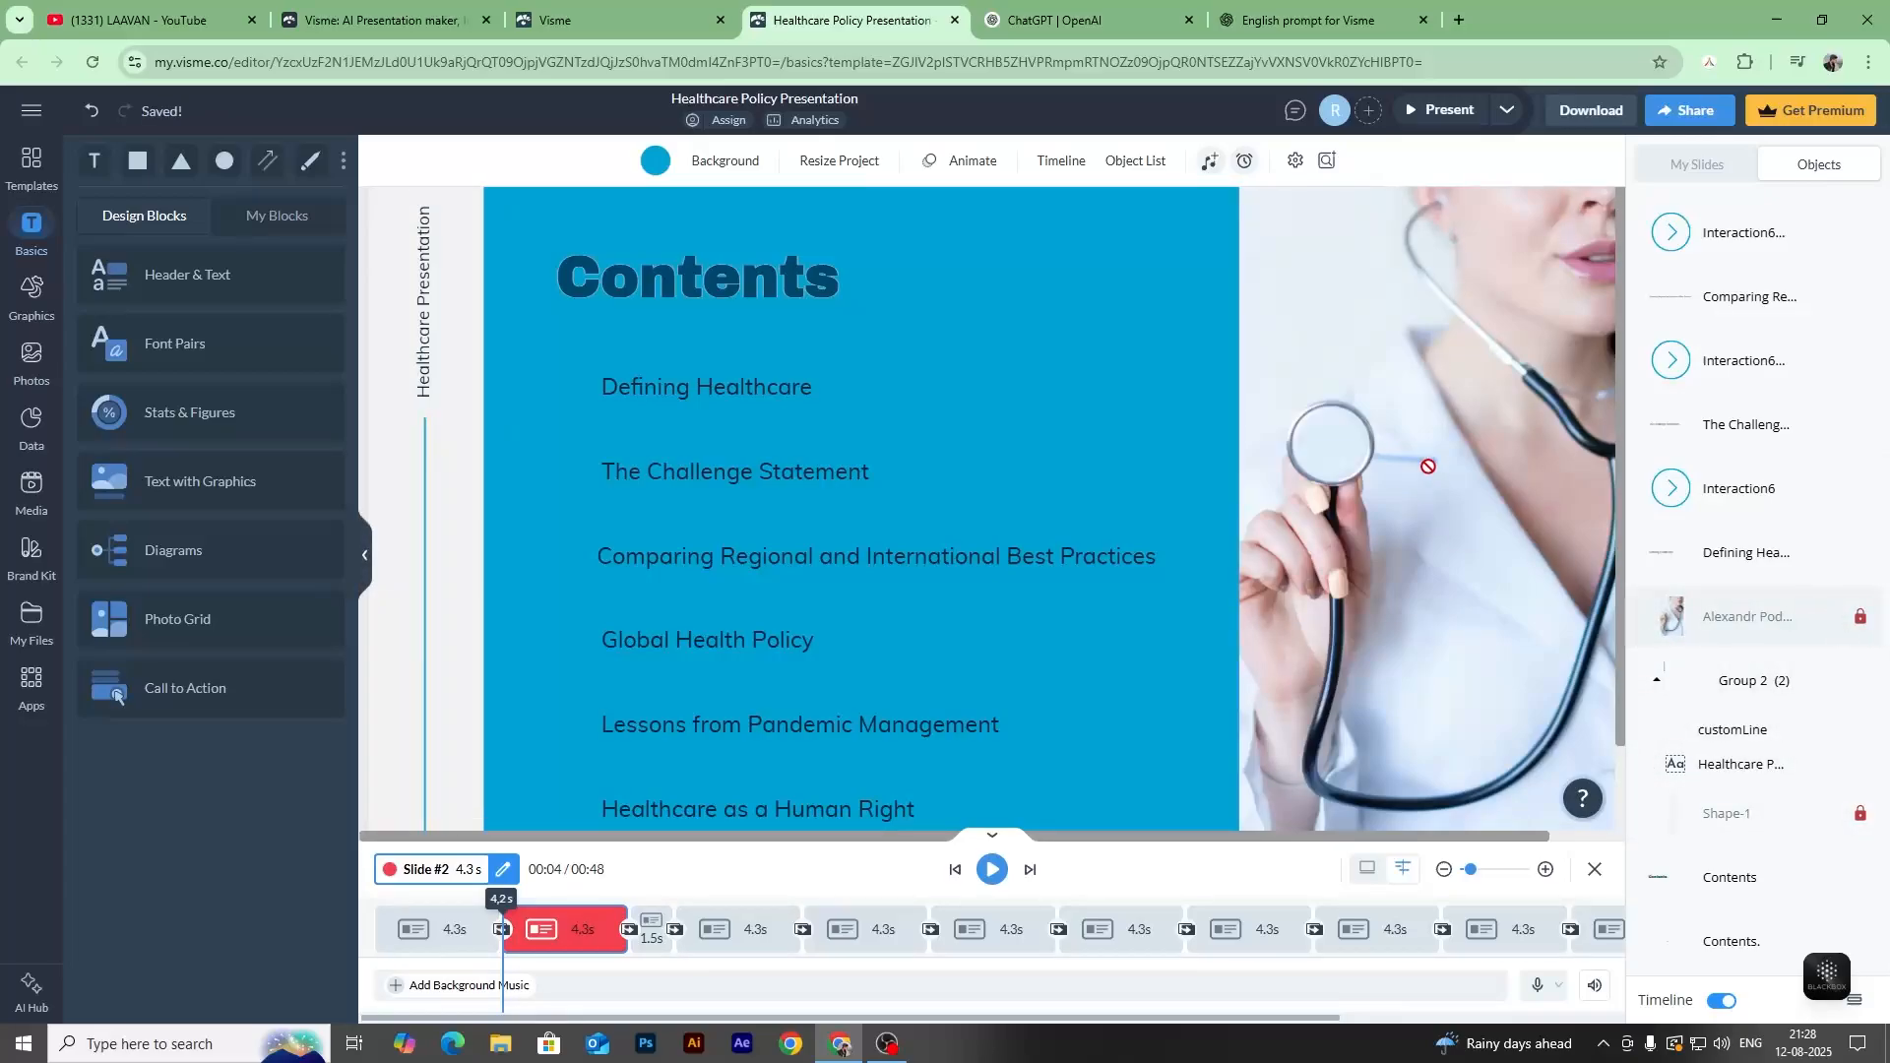
Unlock the stethoscope photo on the Contents slide, hide it, show it again and lock it.
click(1405, 488)
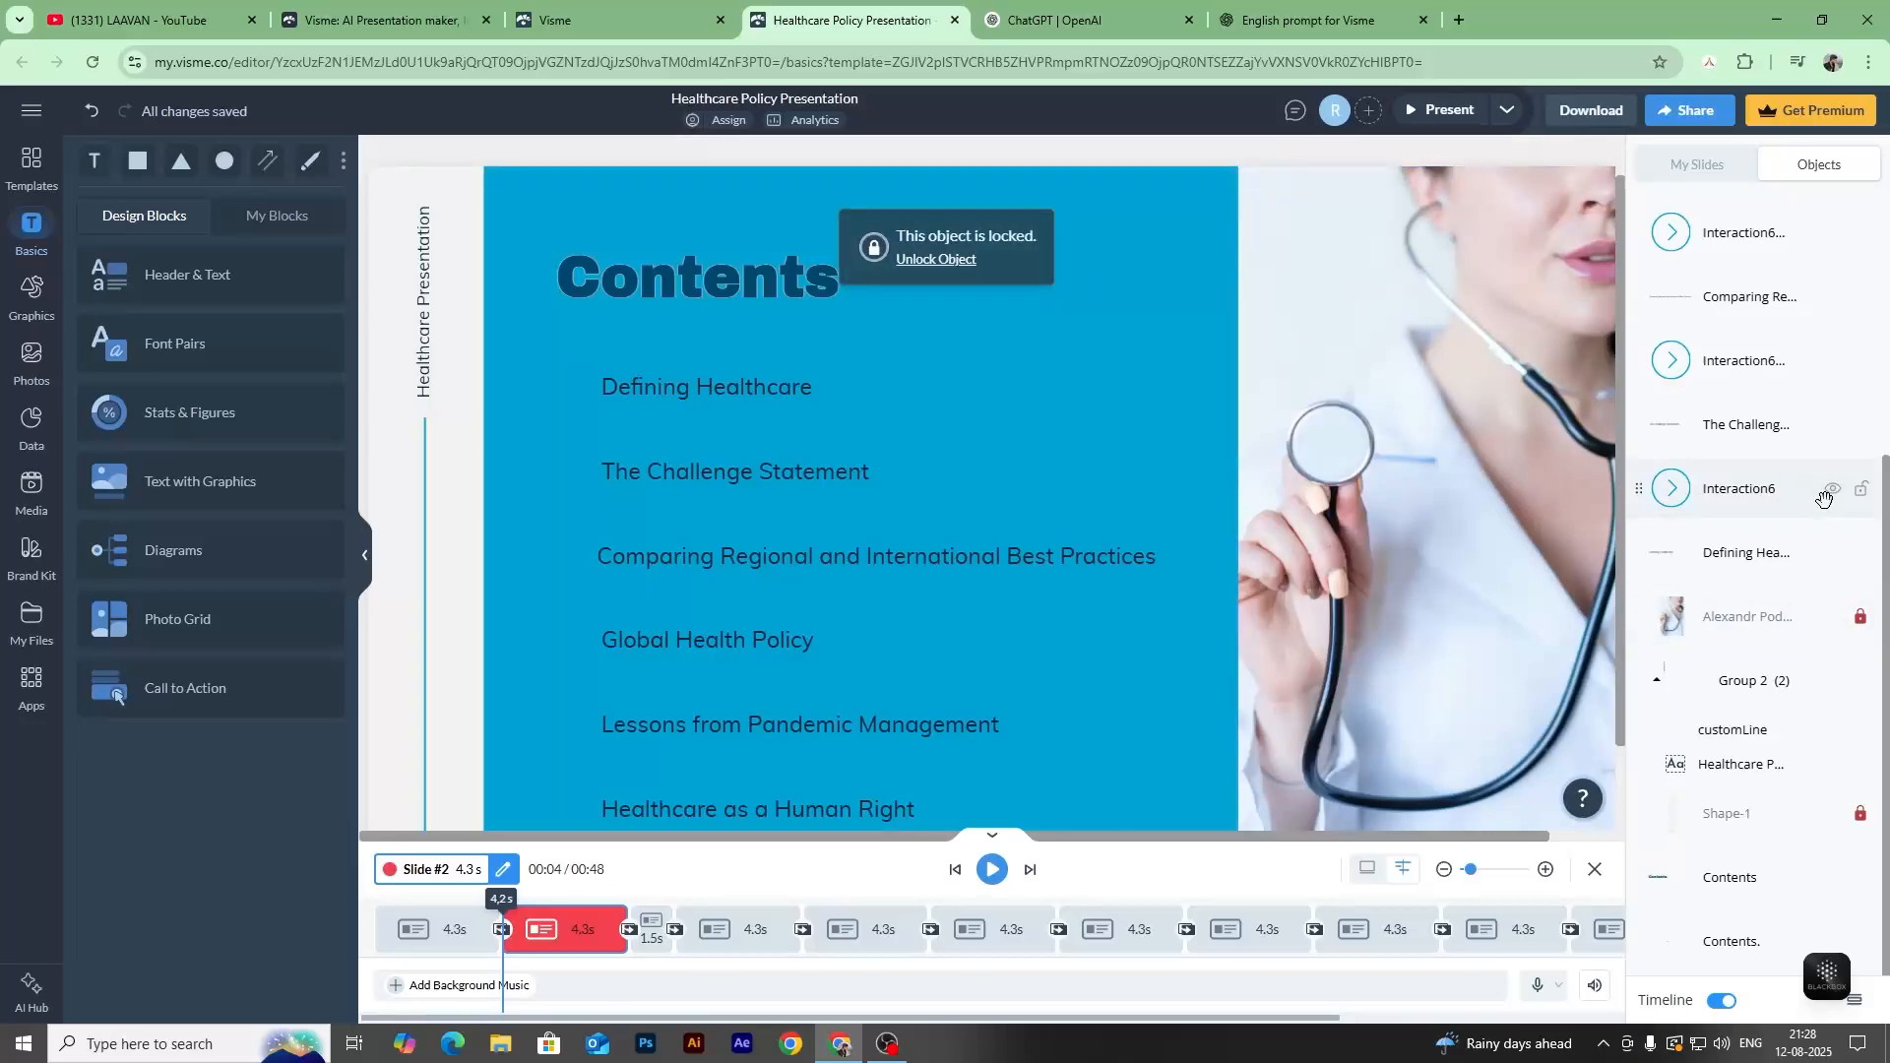
click(1859, 617)
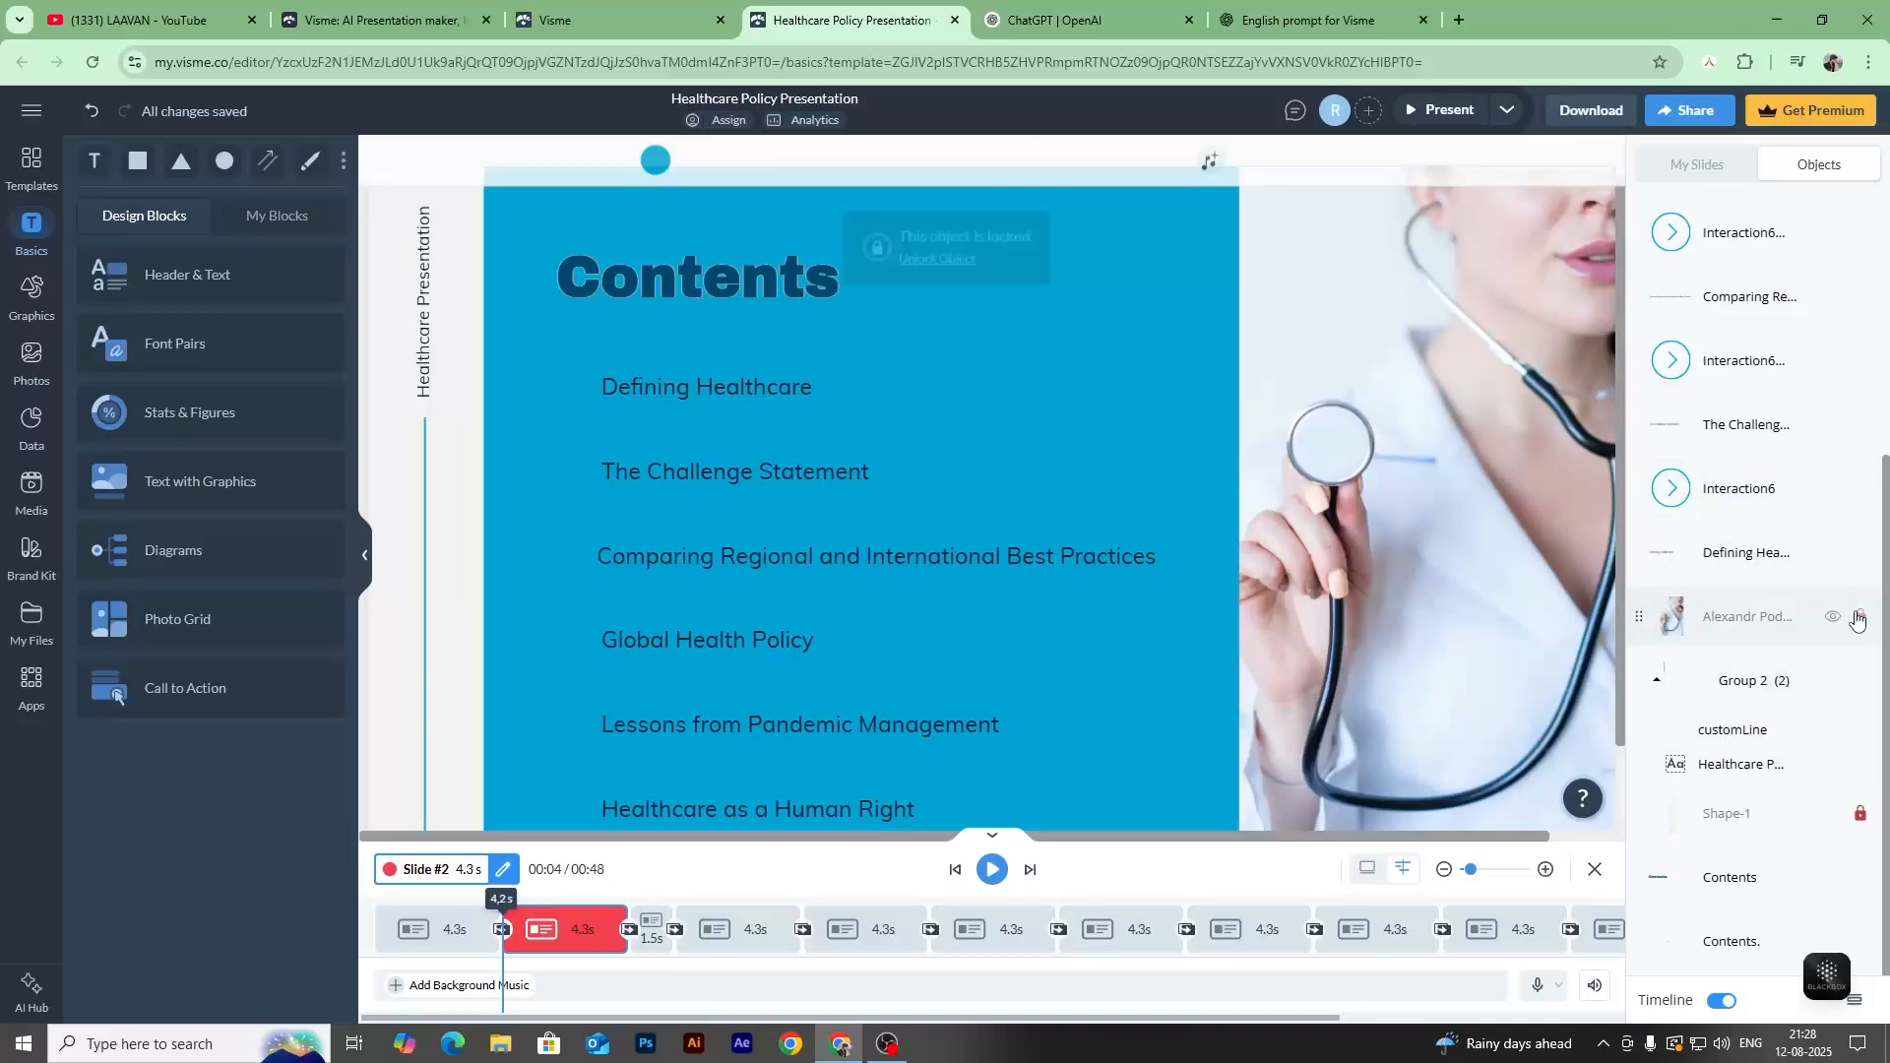
click(1833, 620)
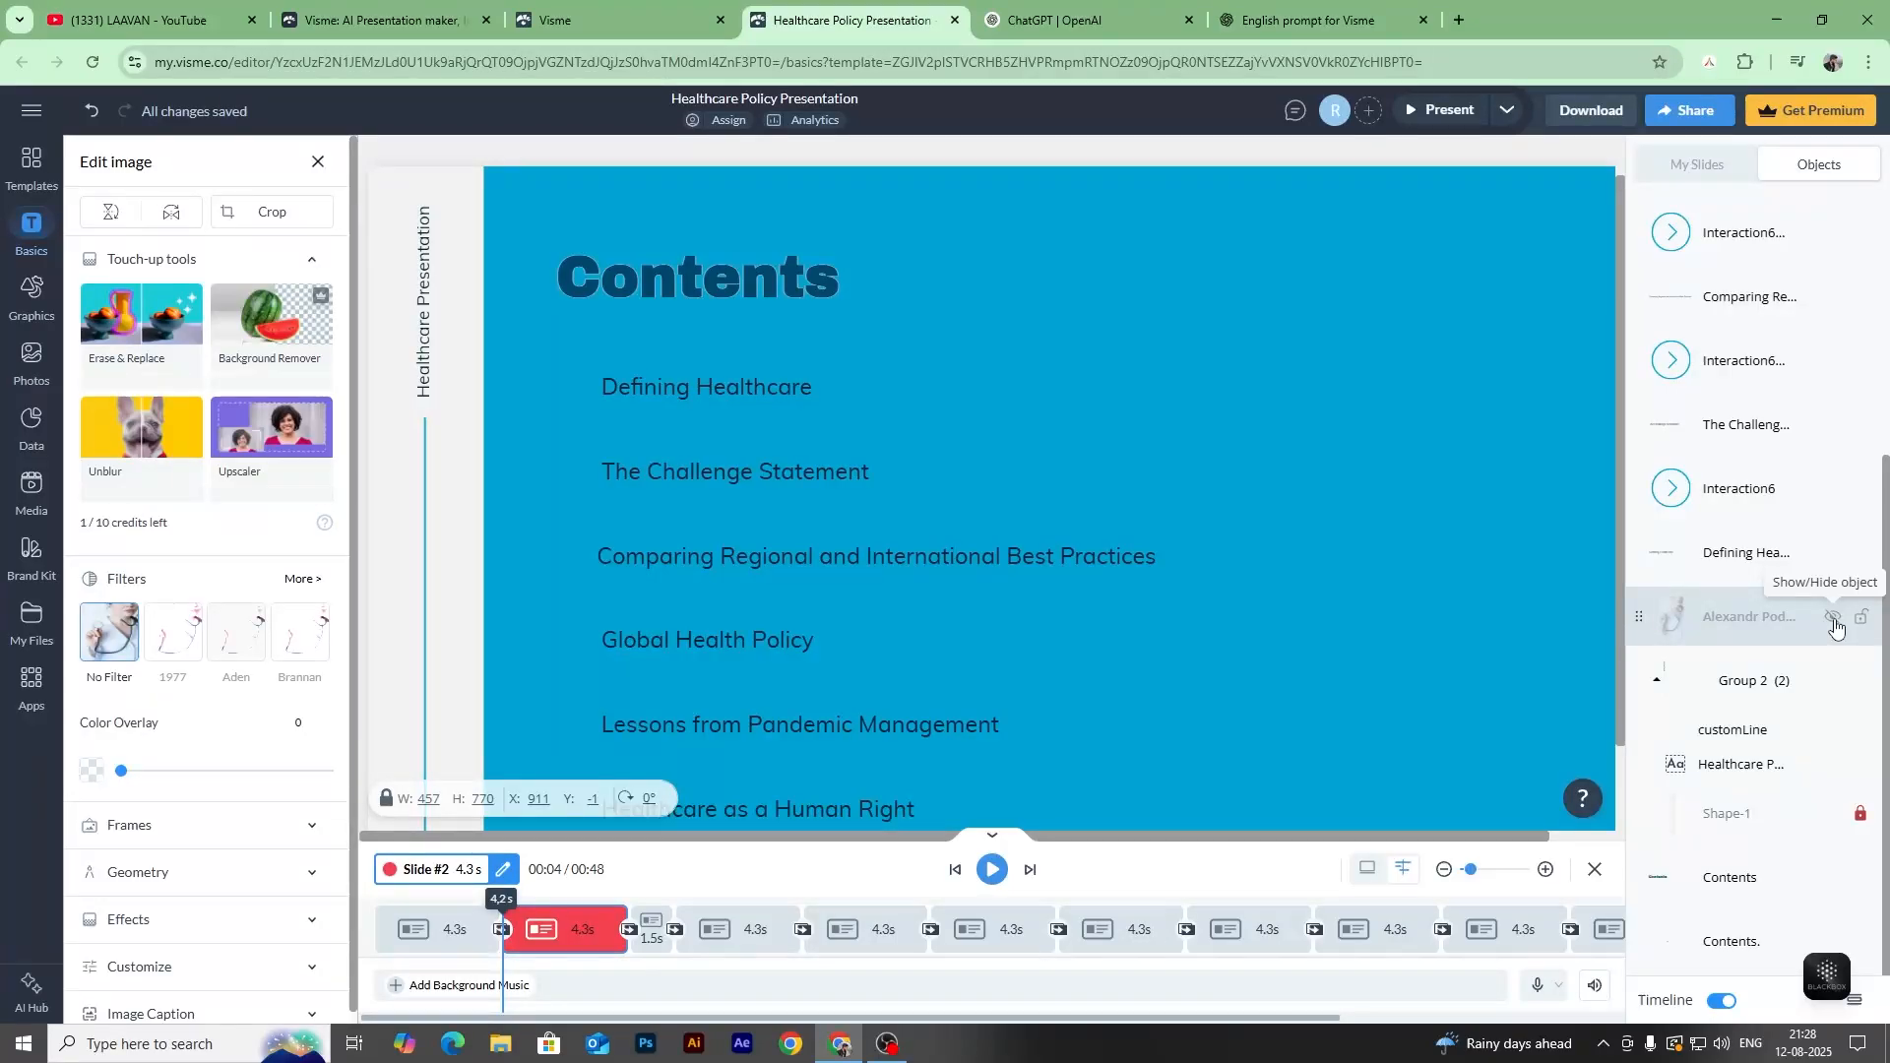
click(1834, 620)
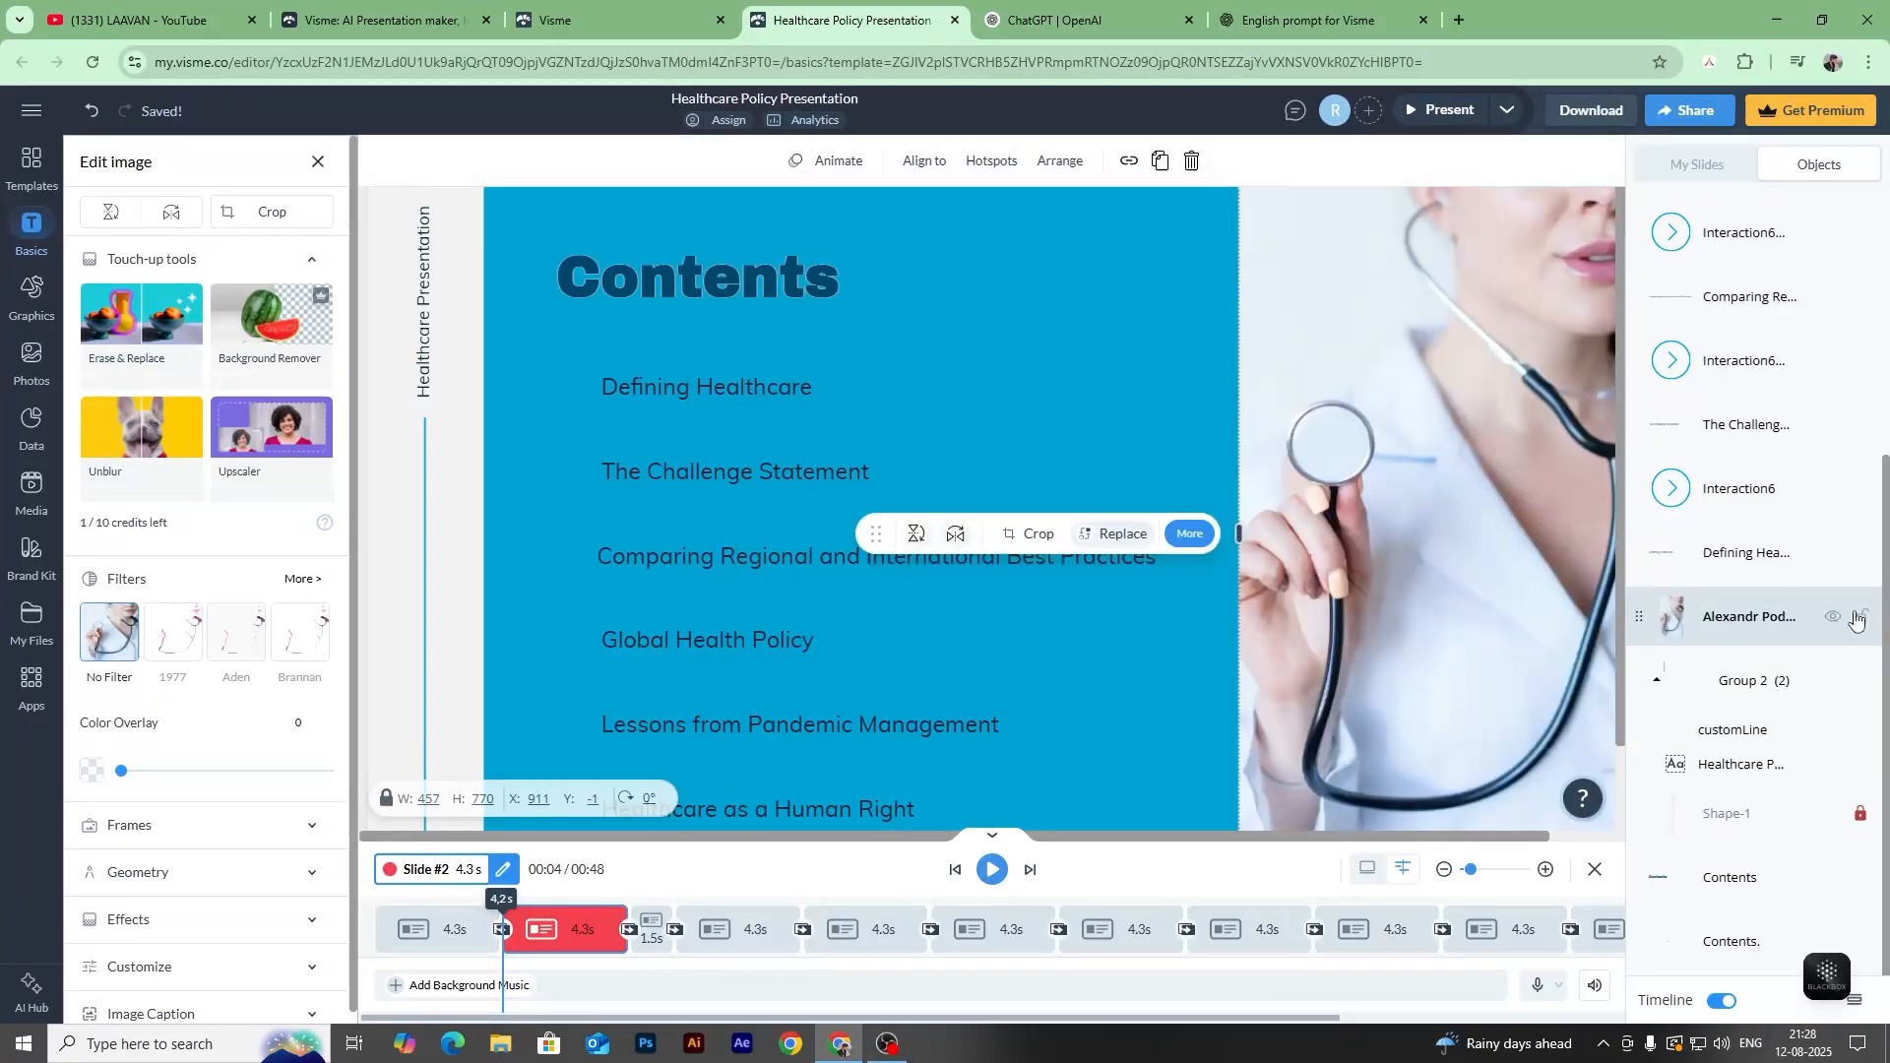
click(1860, 618)
scroll(1118, 372, up, 1)
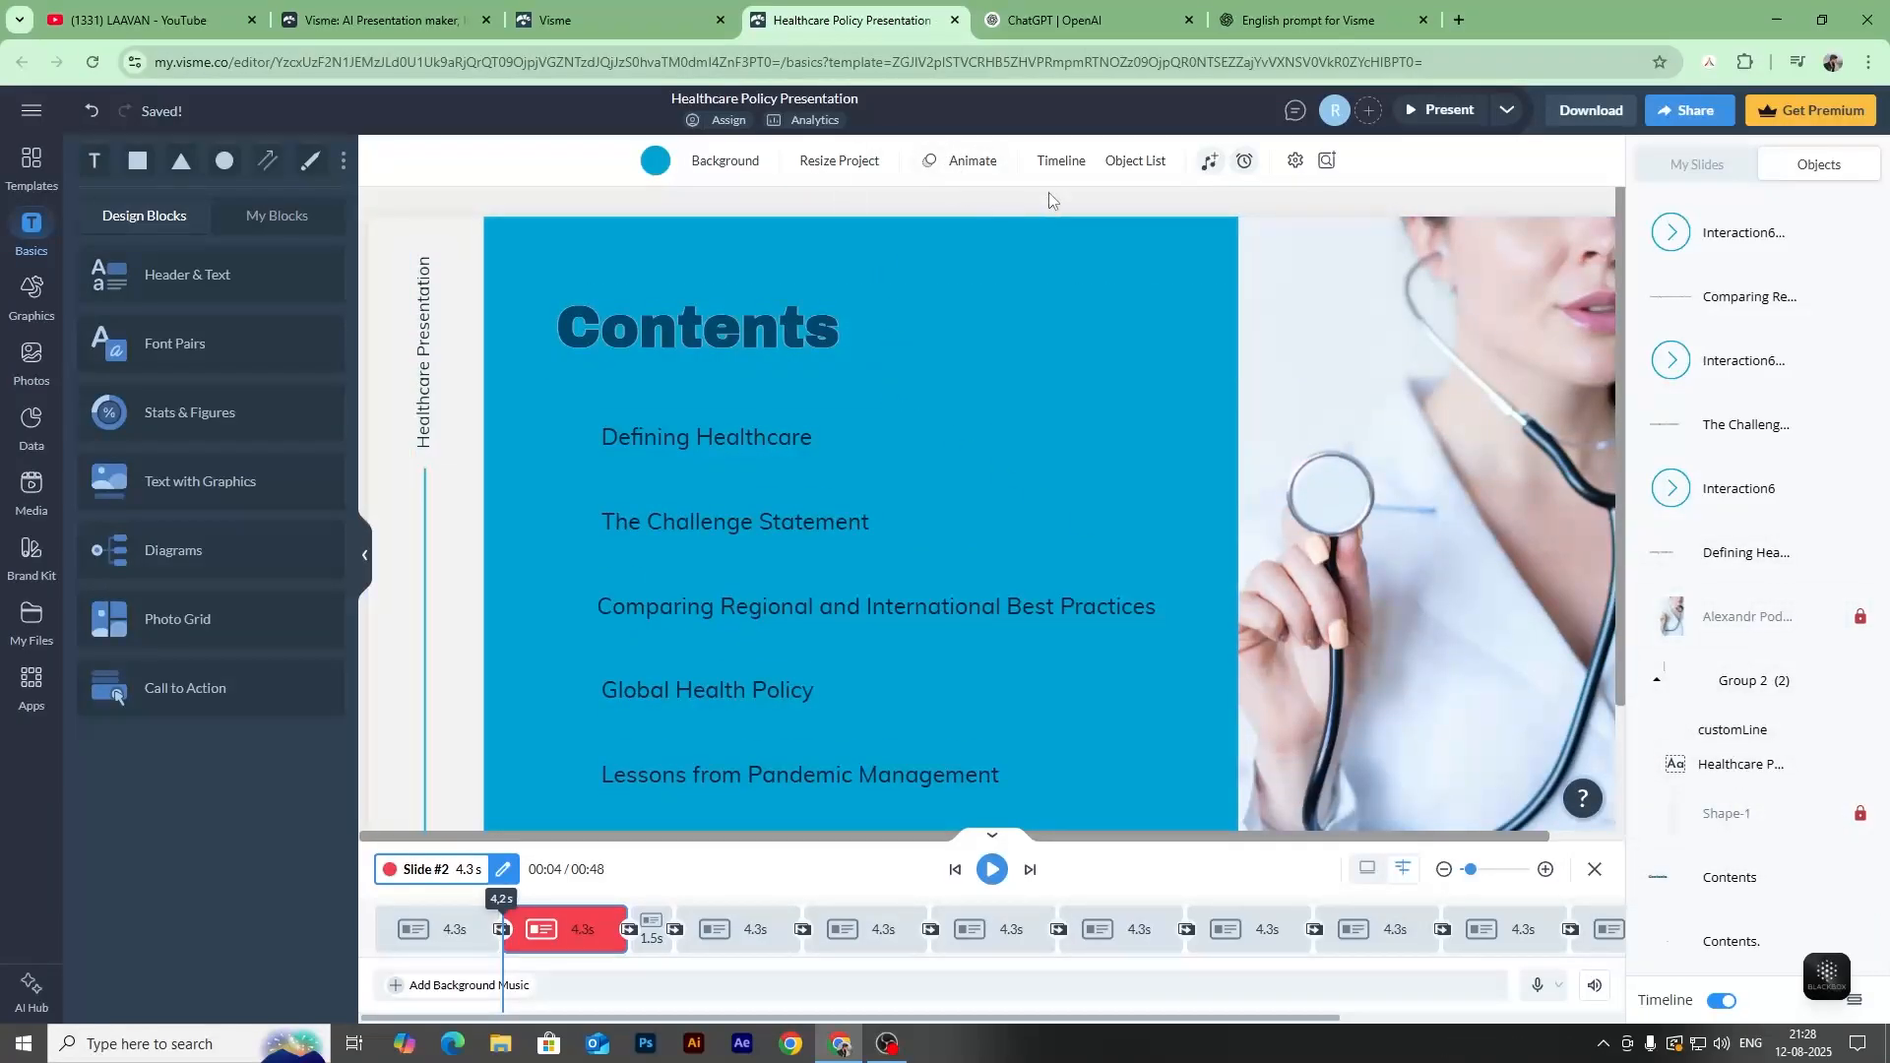
Check the audio in My Files and try to upload a recording as background music for the entire project.
click(1217, 171)
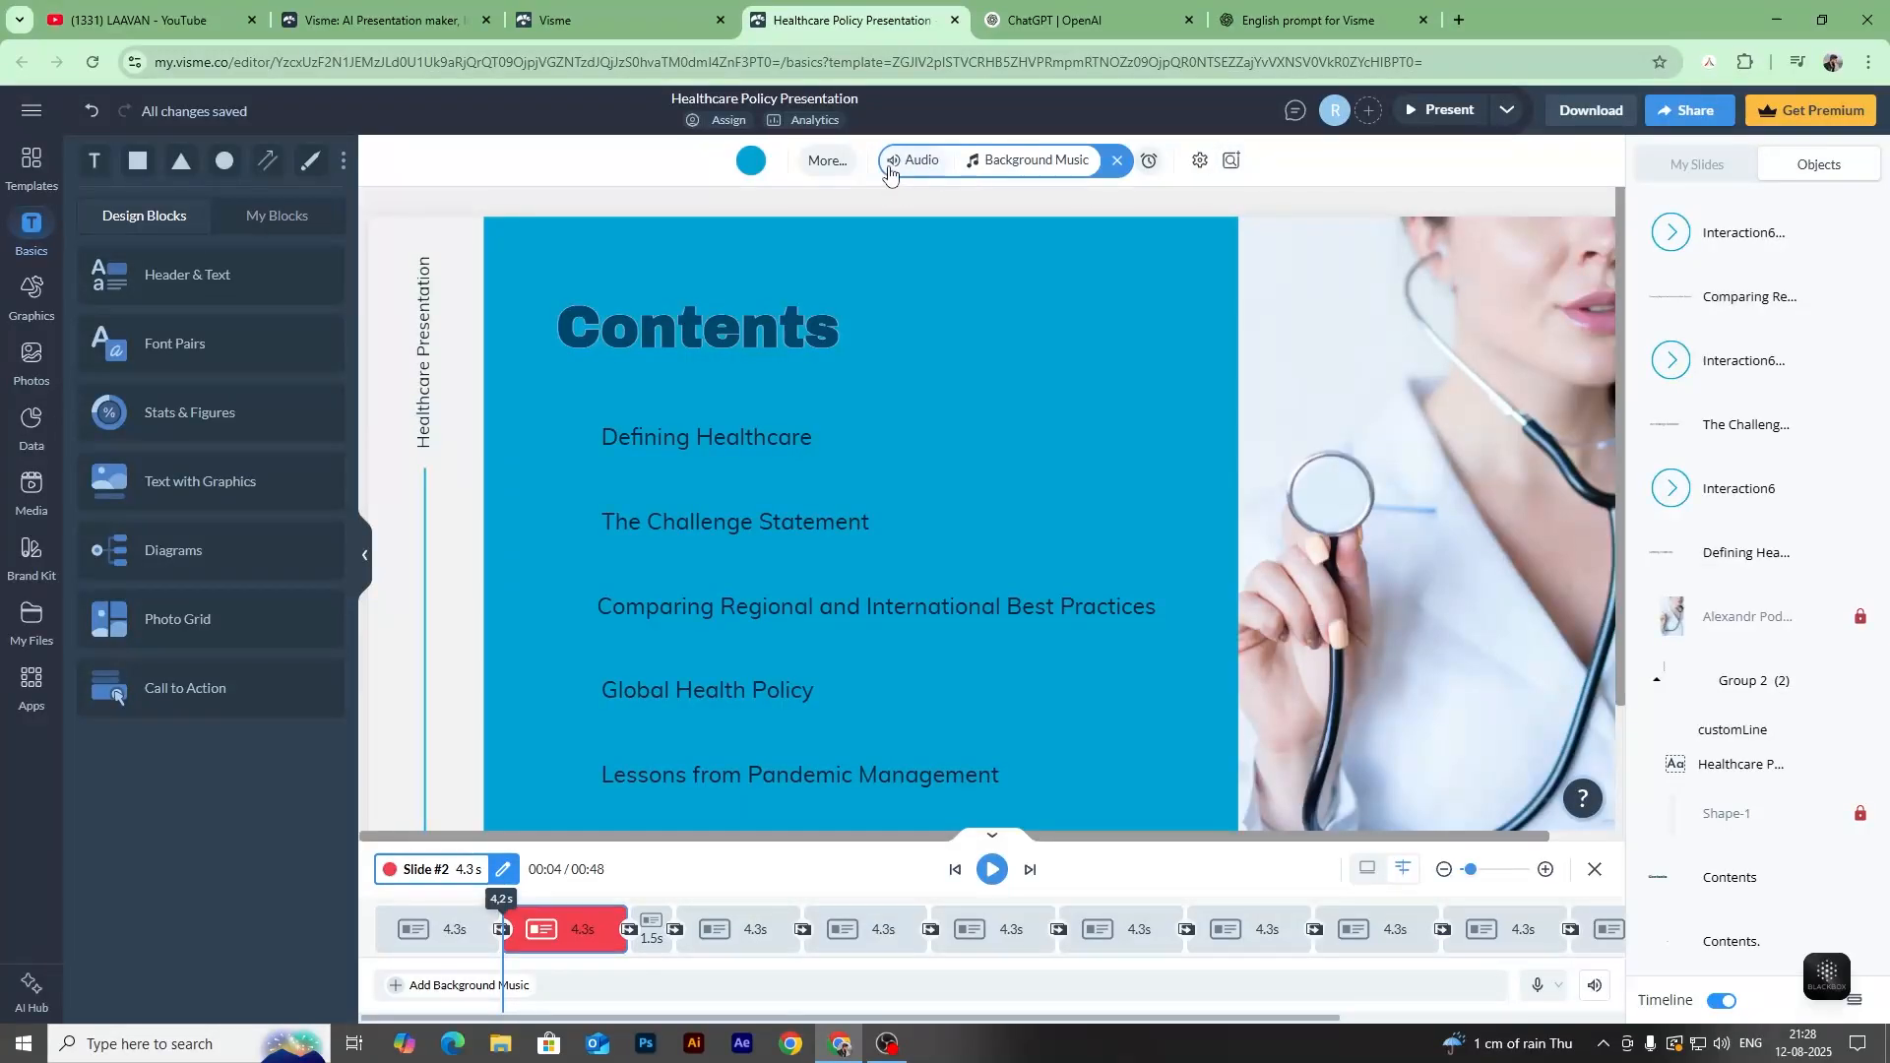
click(1040, 163)
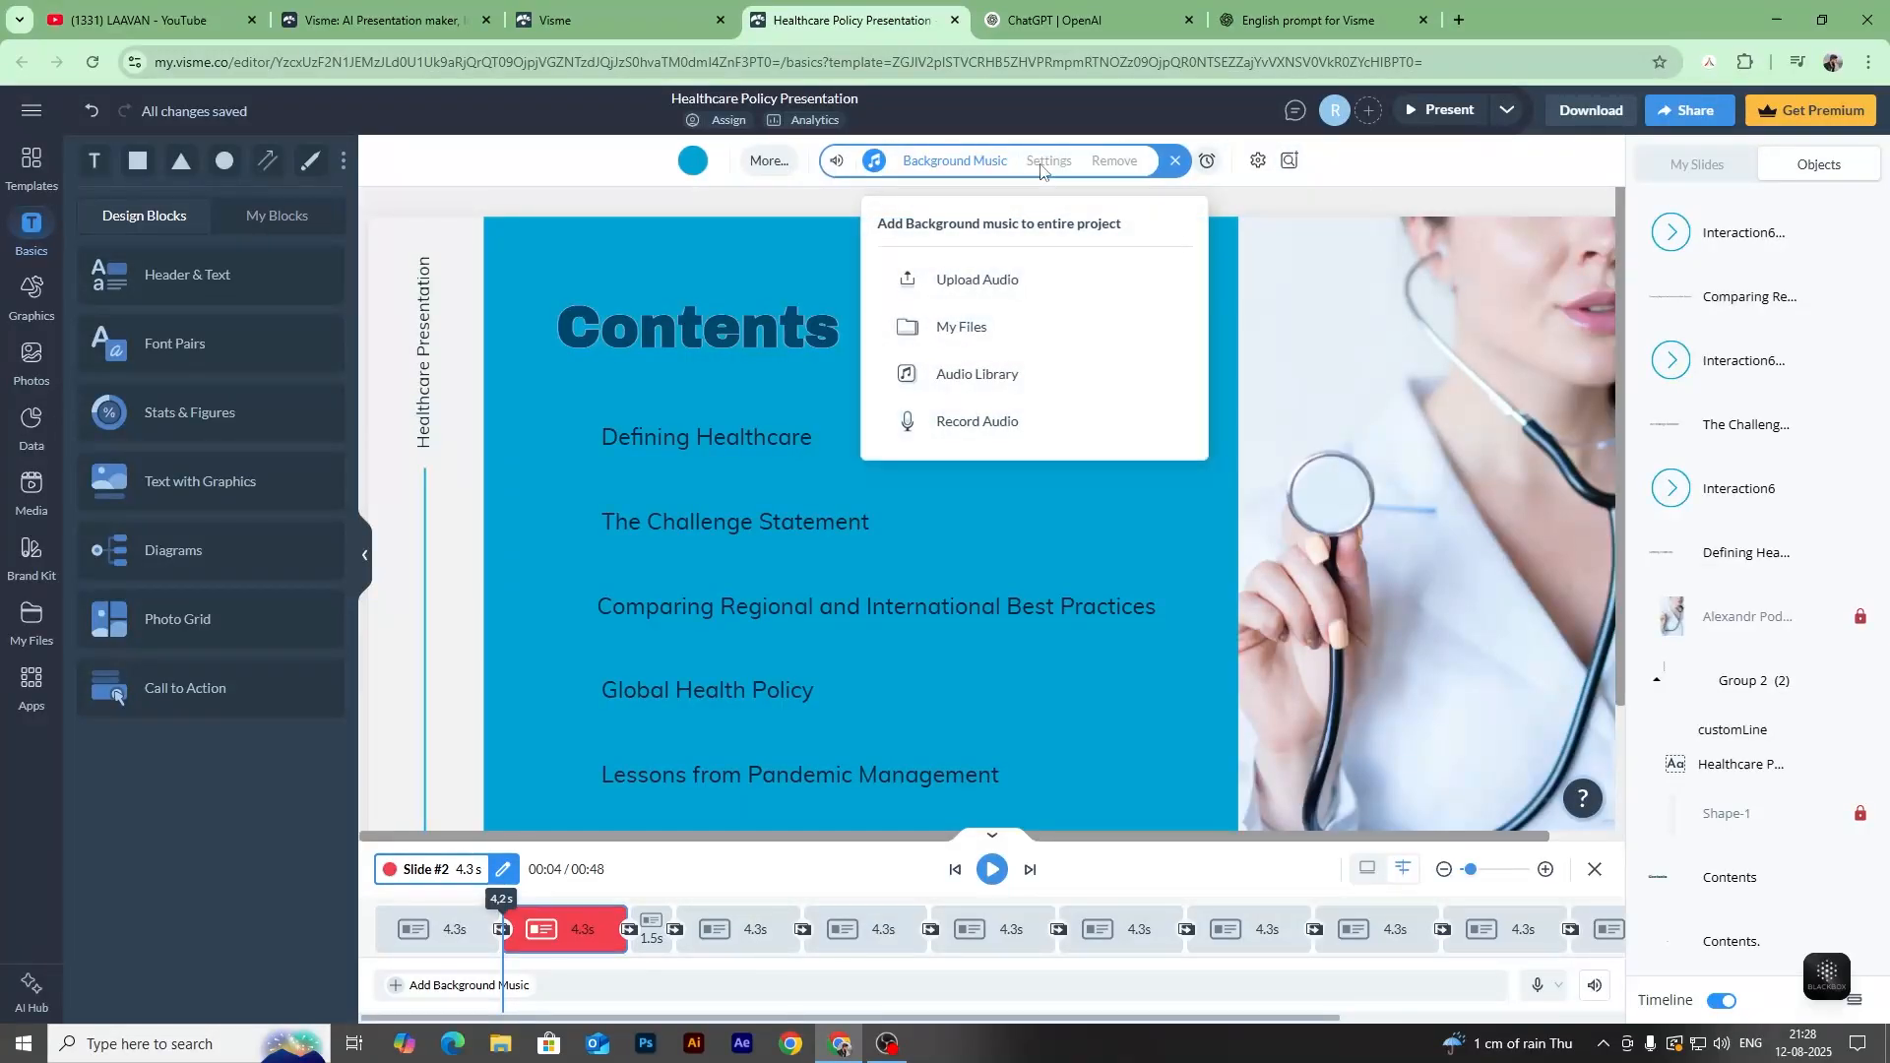
click(996, 340)
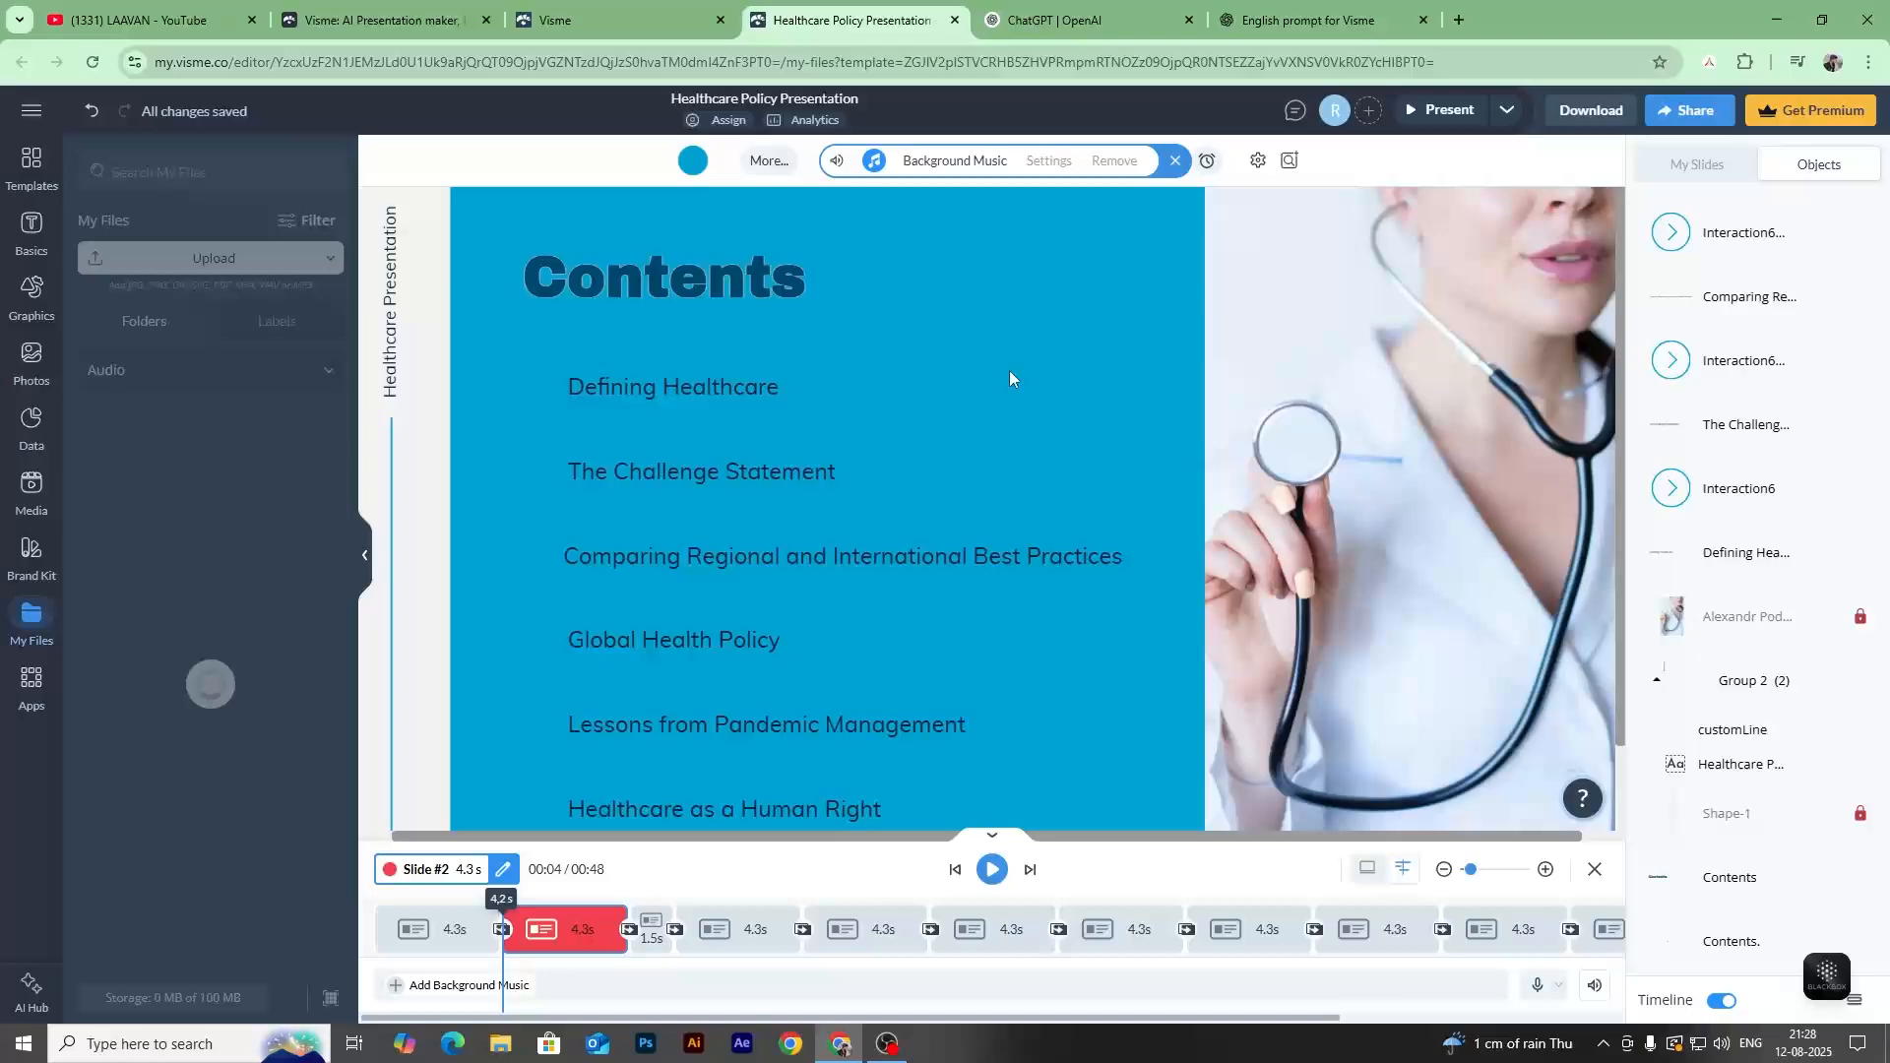
click(935, 163)
click(978, 283)
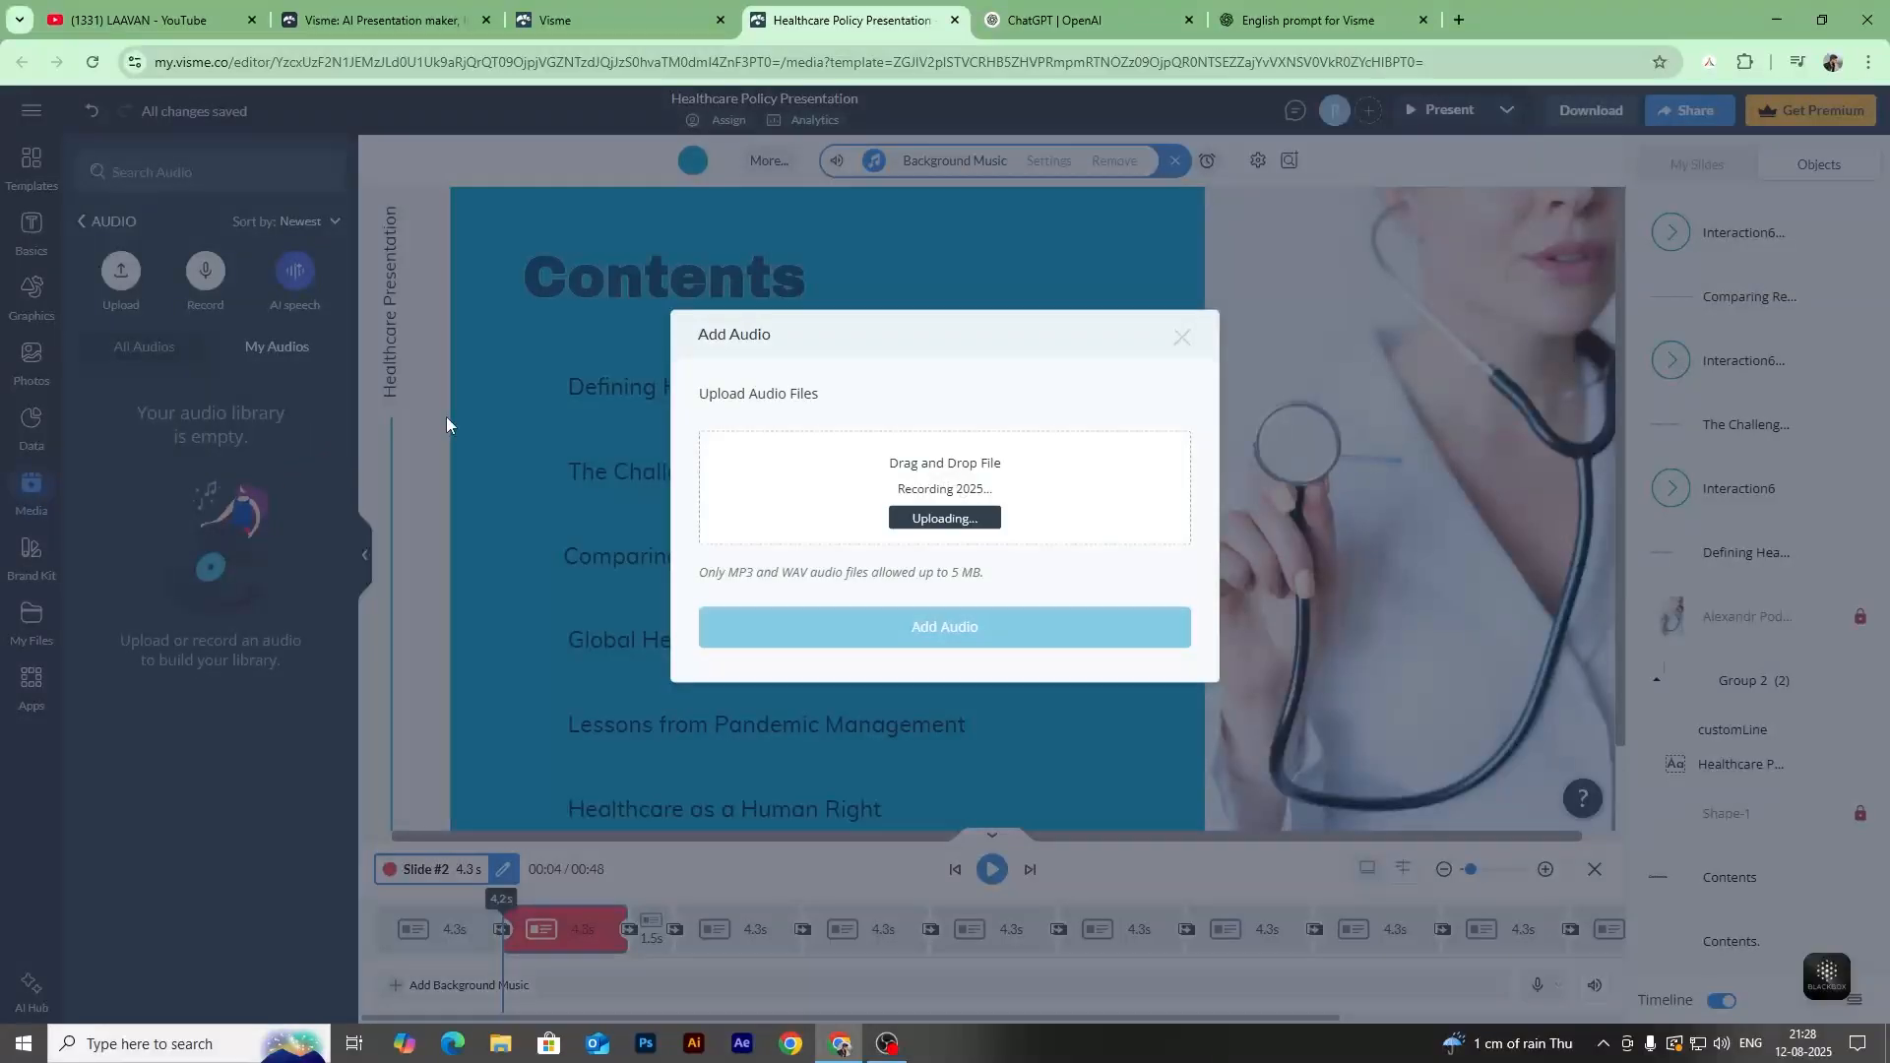
click(1180, 338)
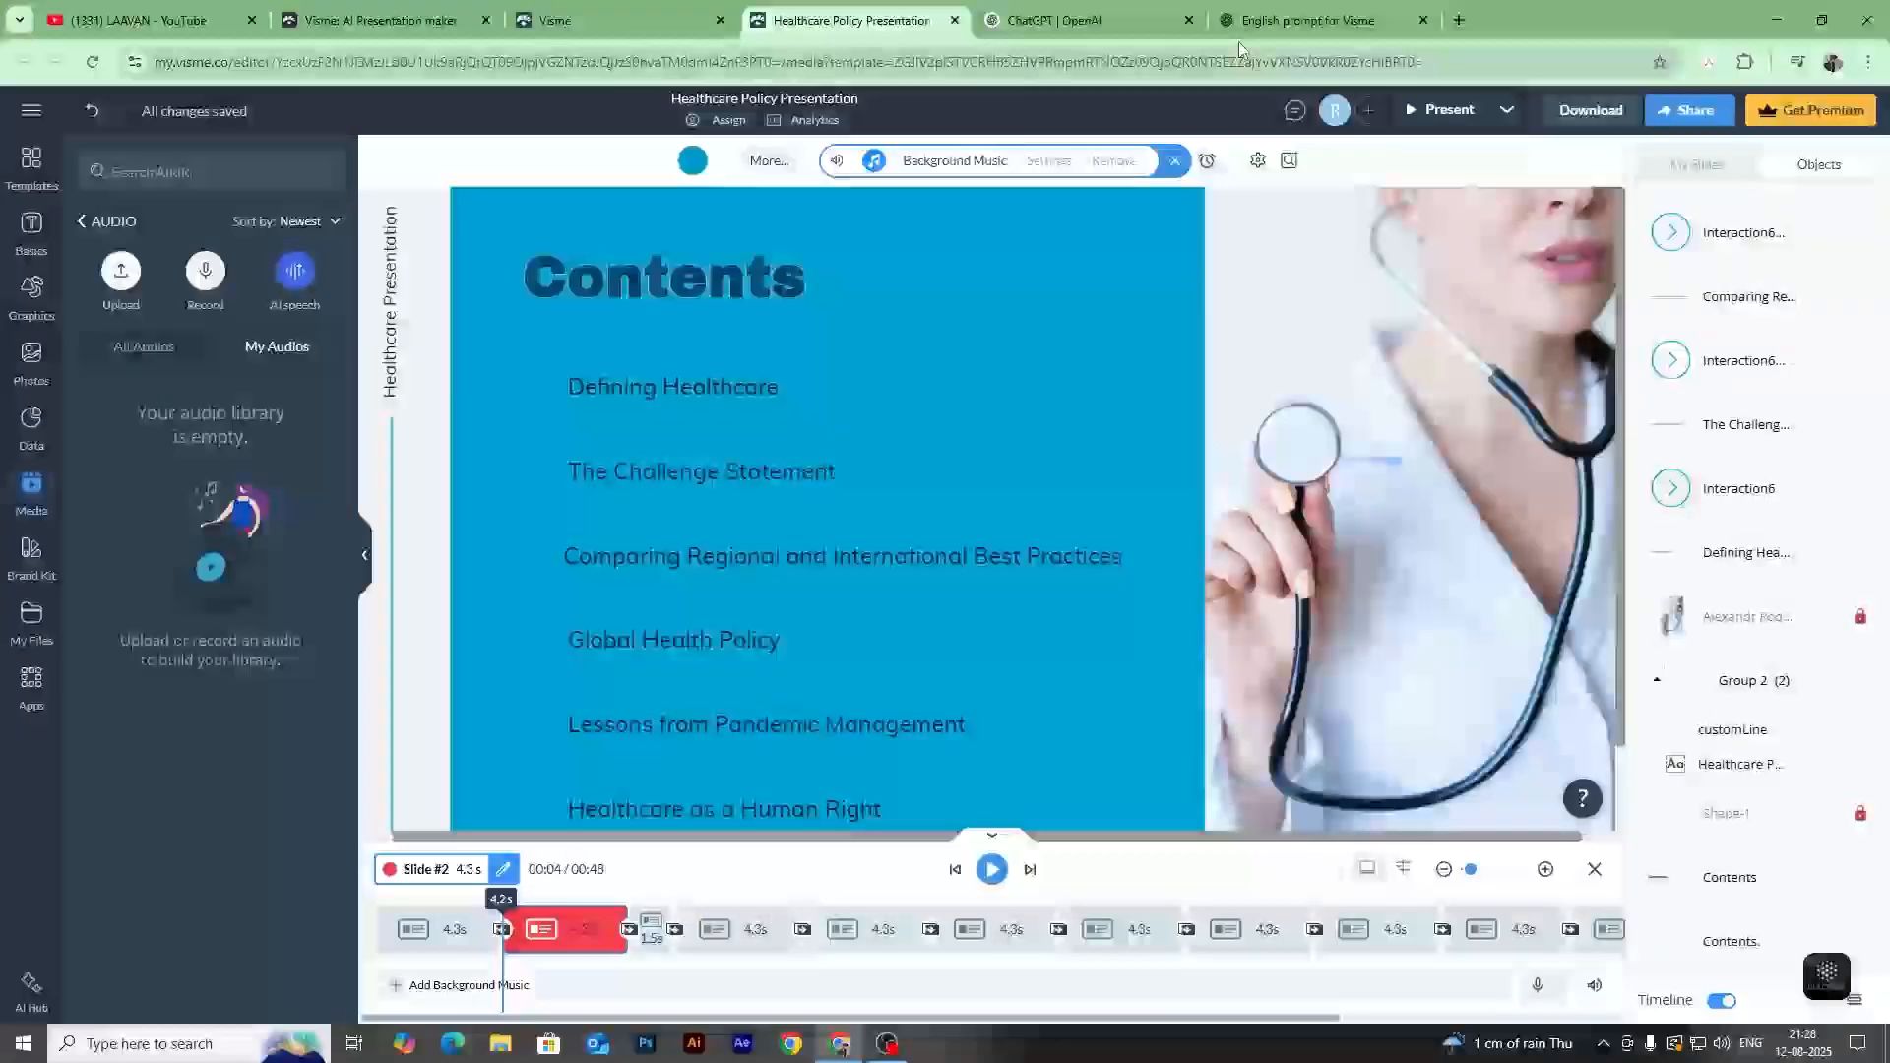
Look through the computer's folders and drives for audio files, opening the dj song folder on New Volume (F:).
click(501, 1046)
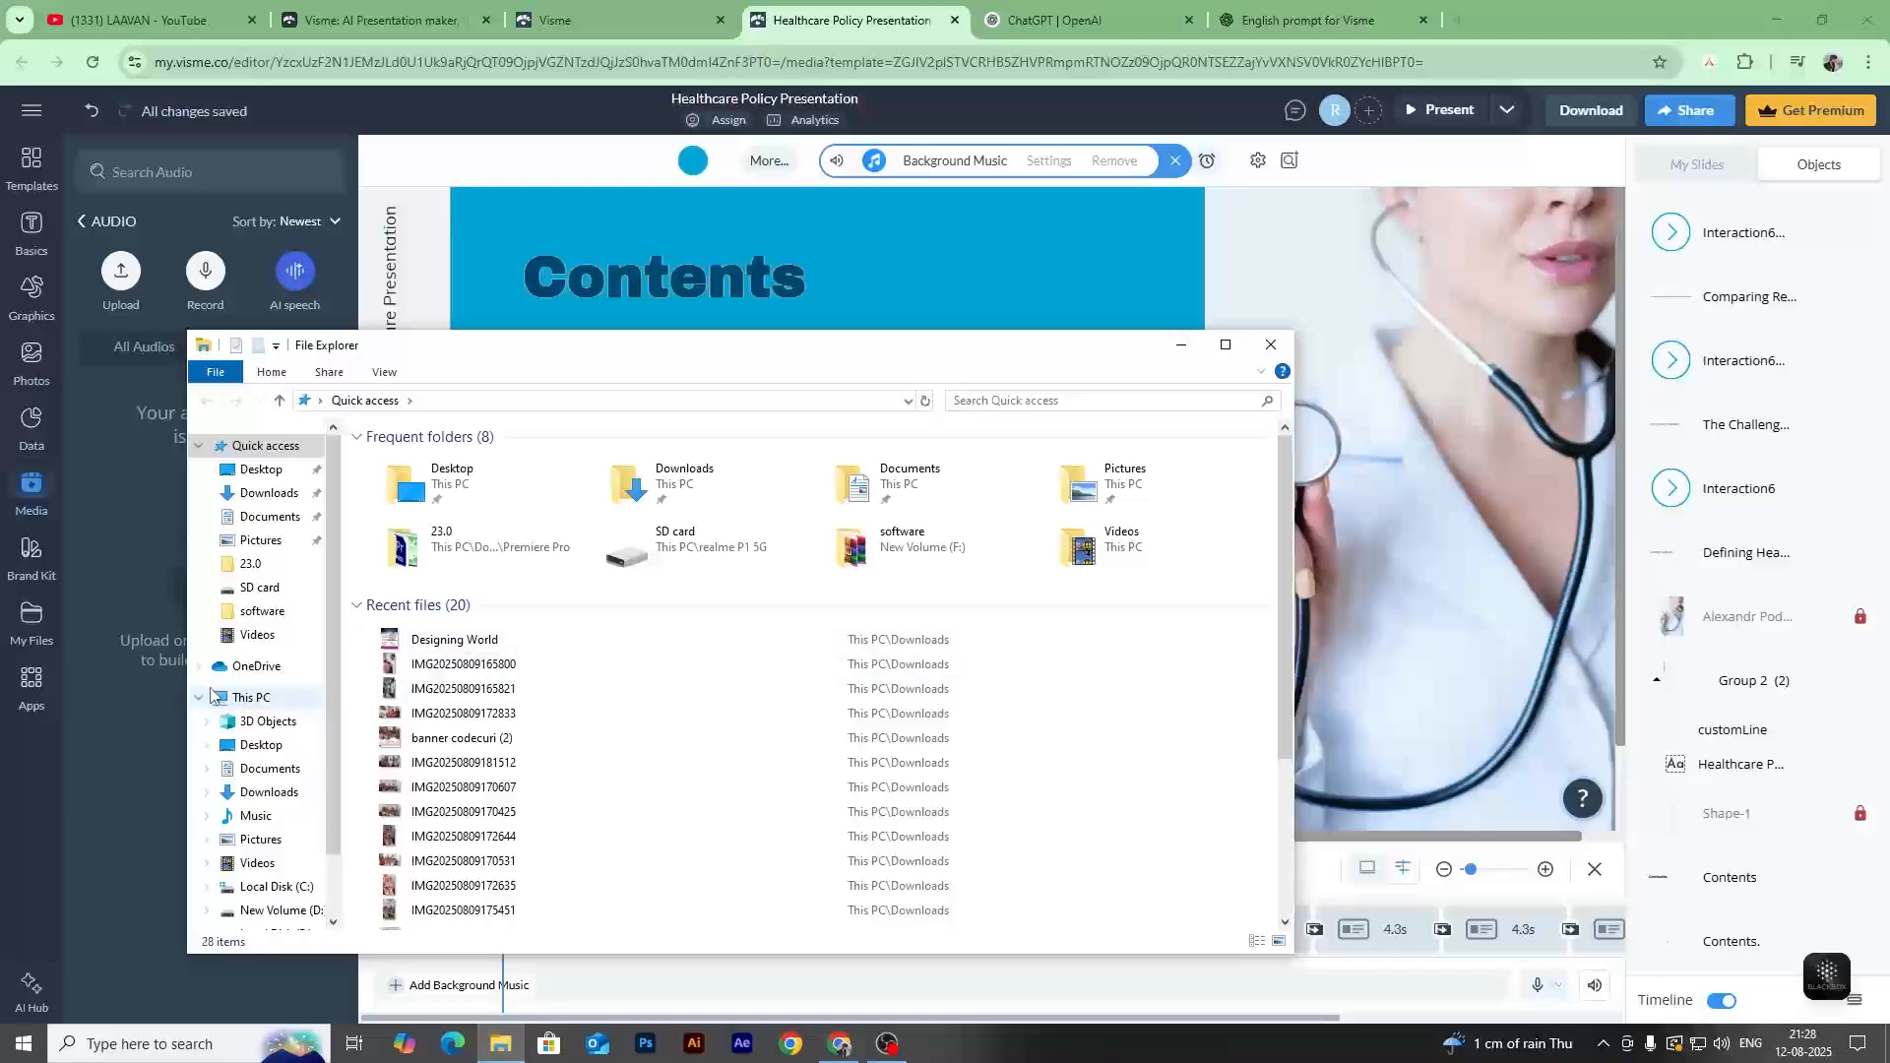
click(238, 746)
click(237, 727)
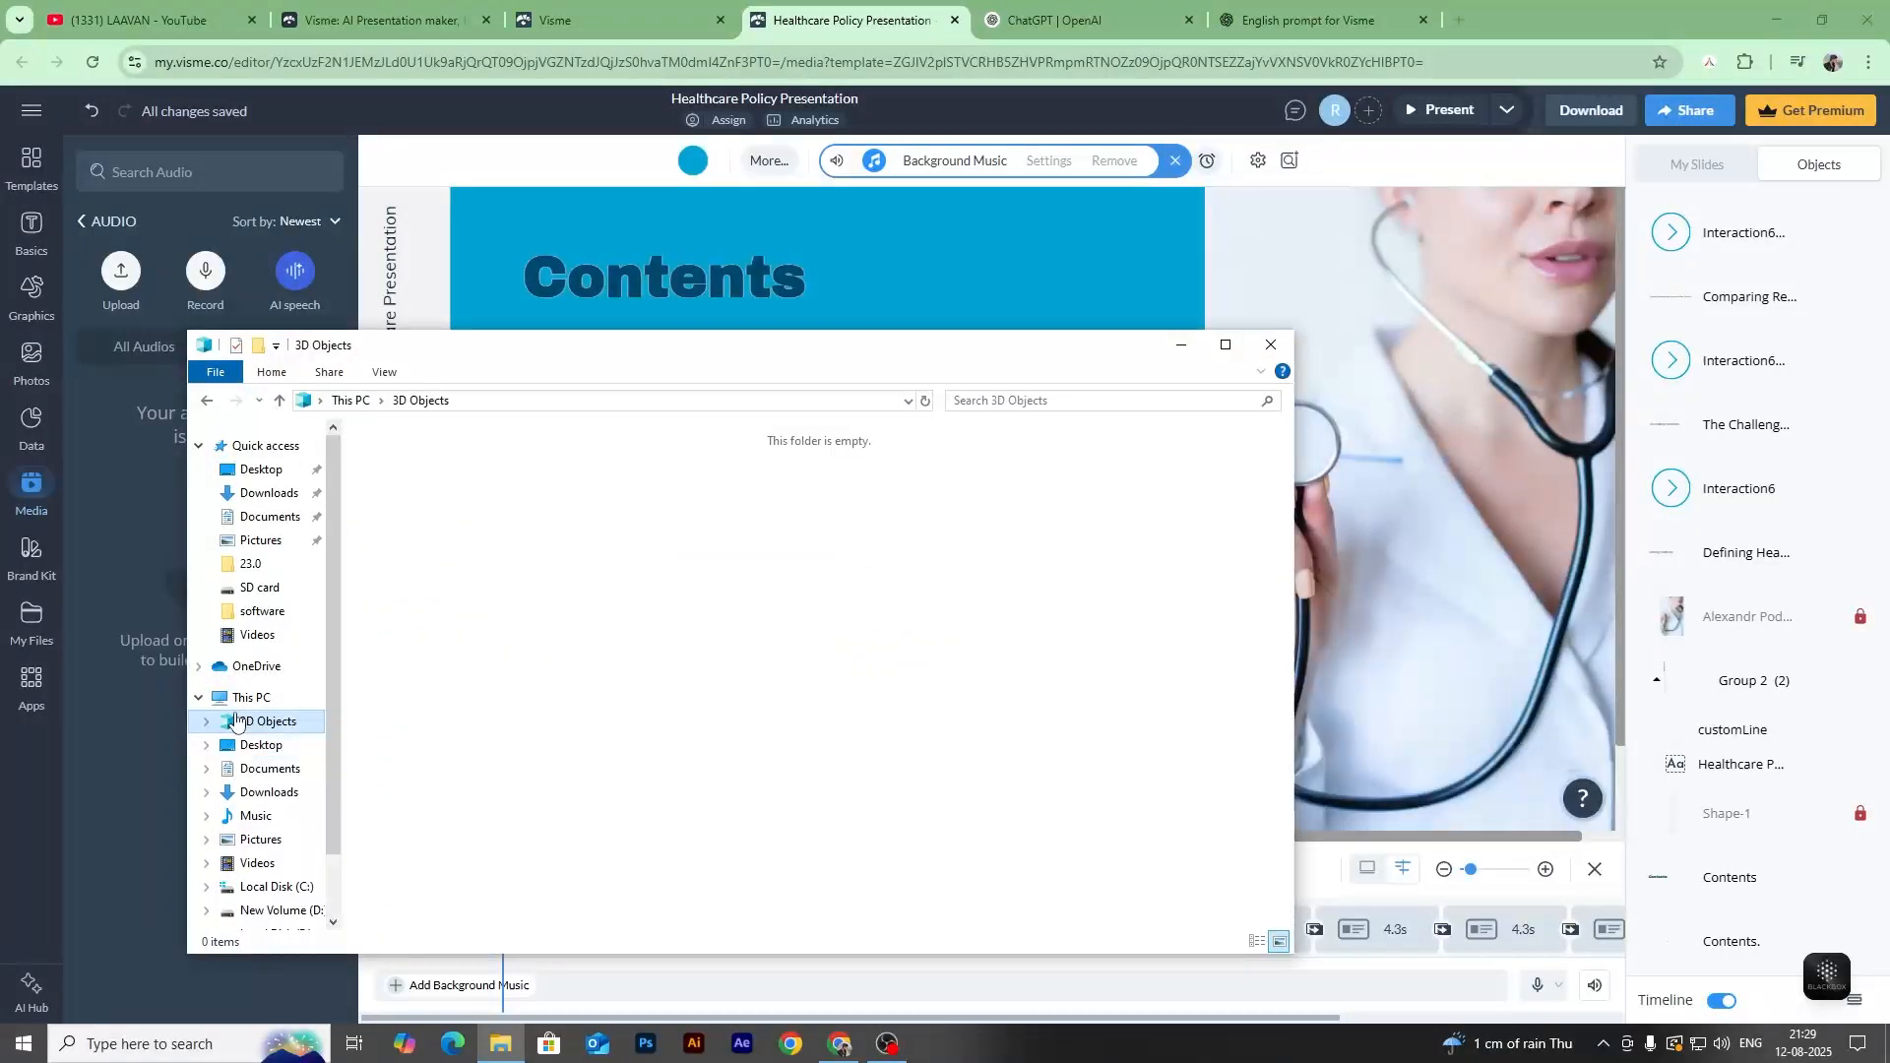
click(272, 770)
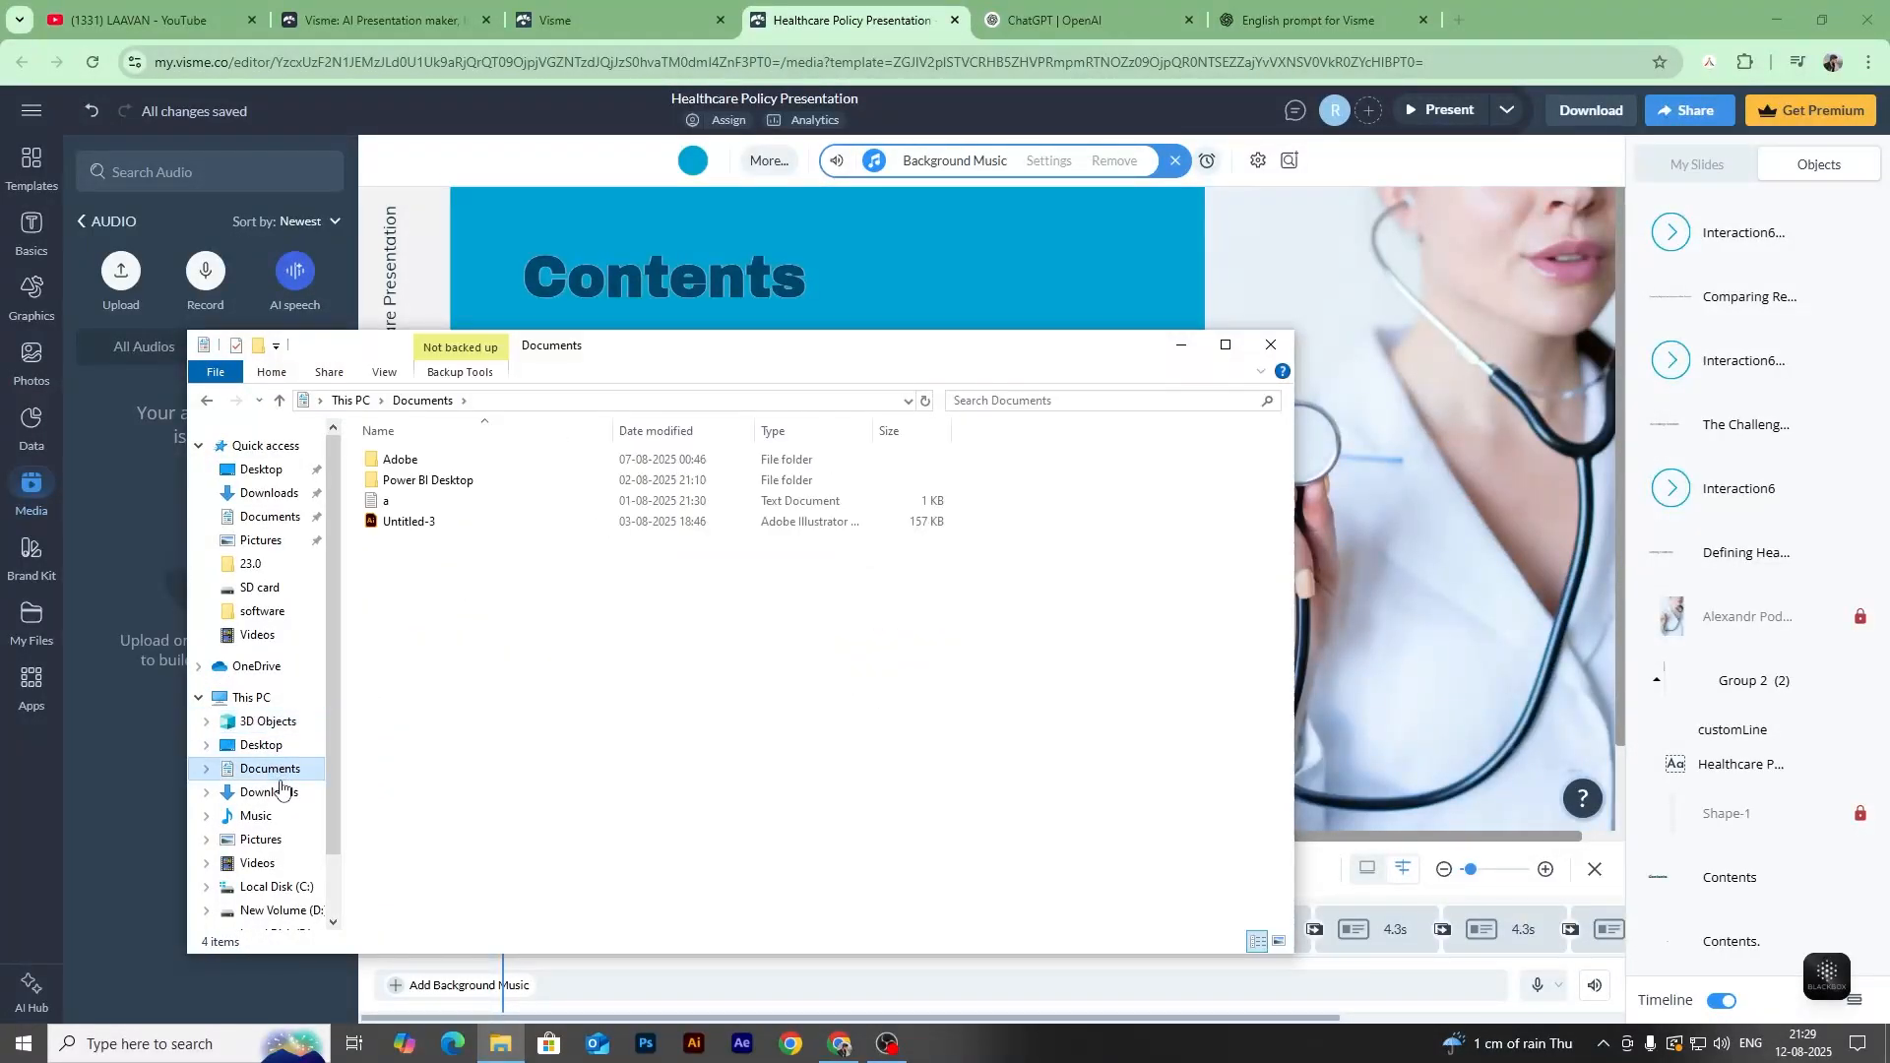
click(272, 792)
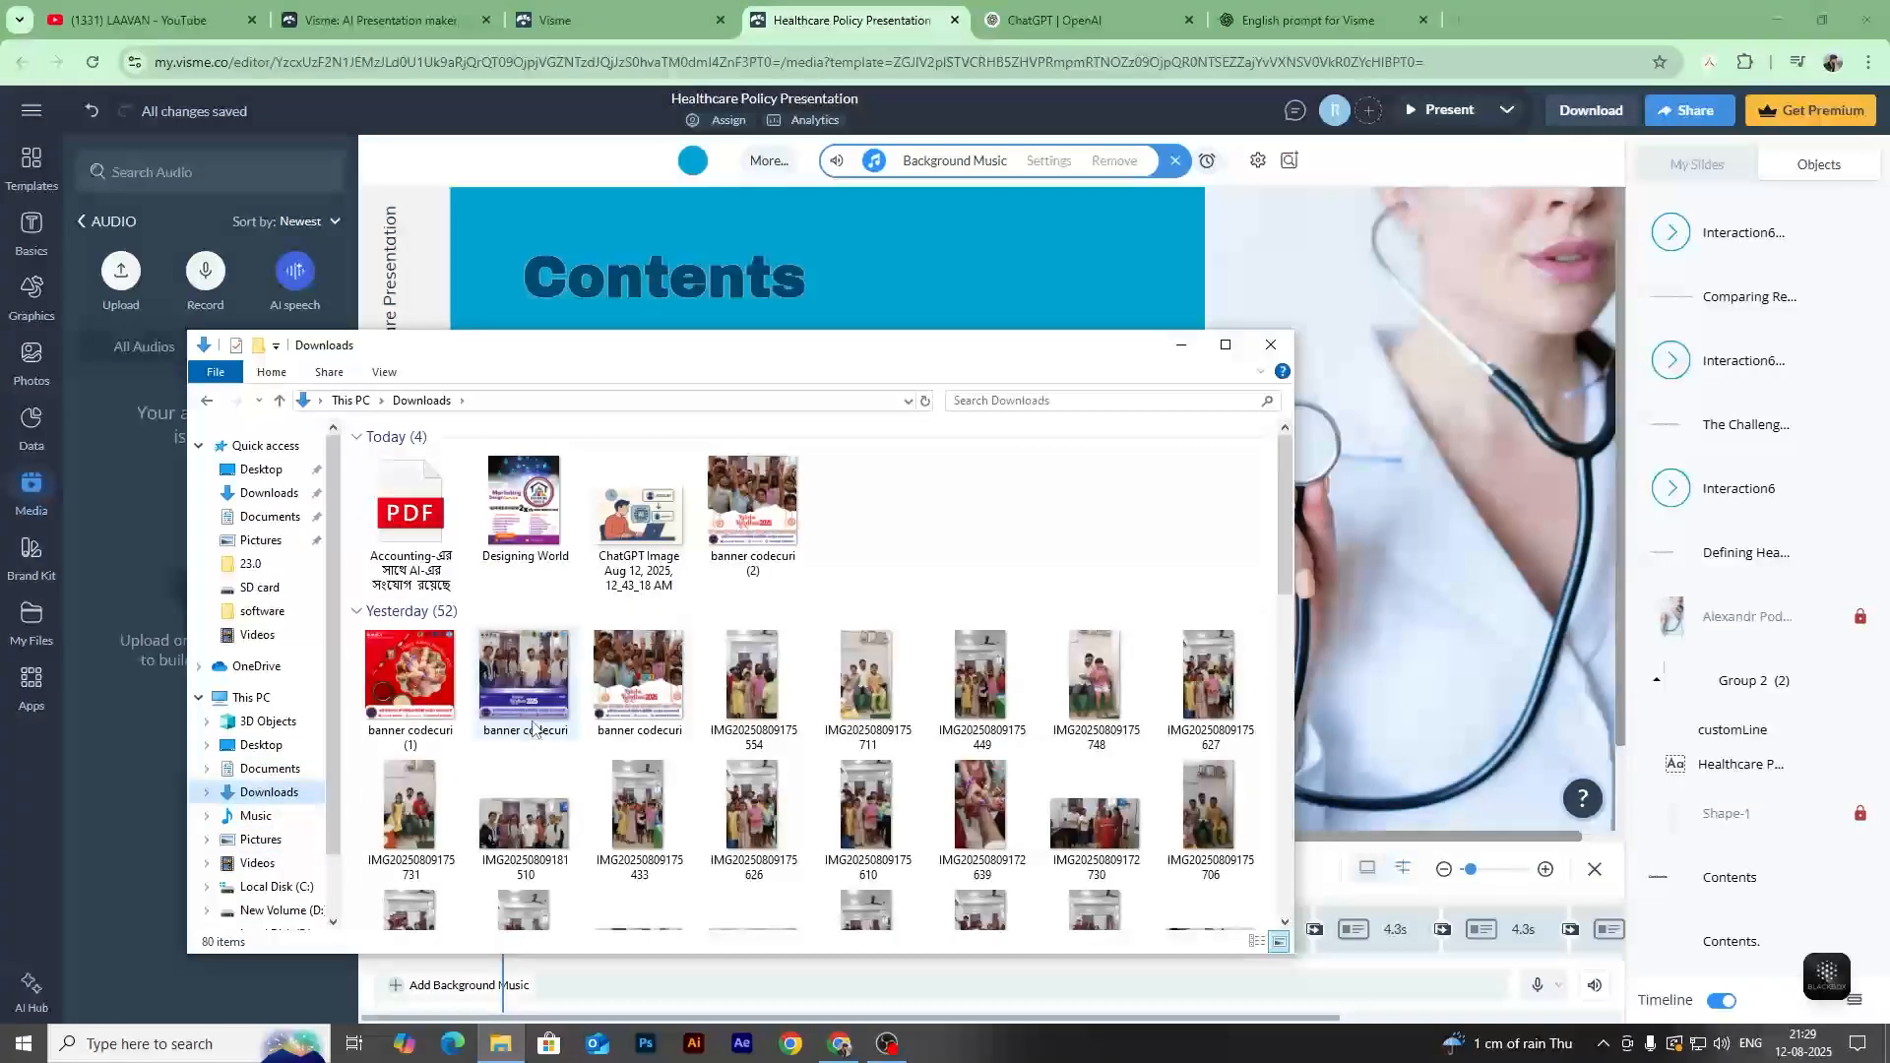
scroll(534, 722, down, 15)
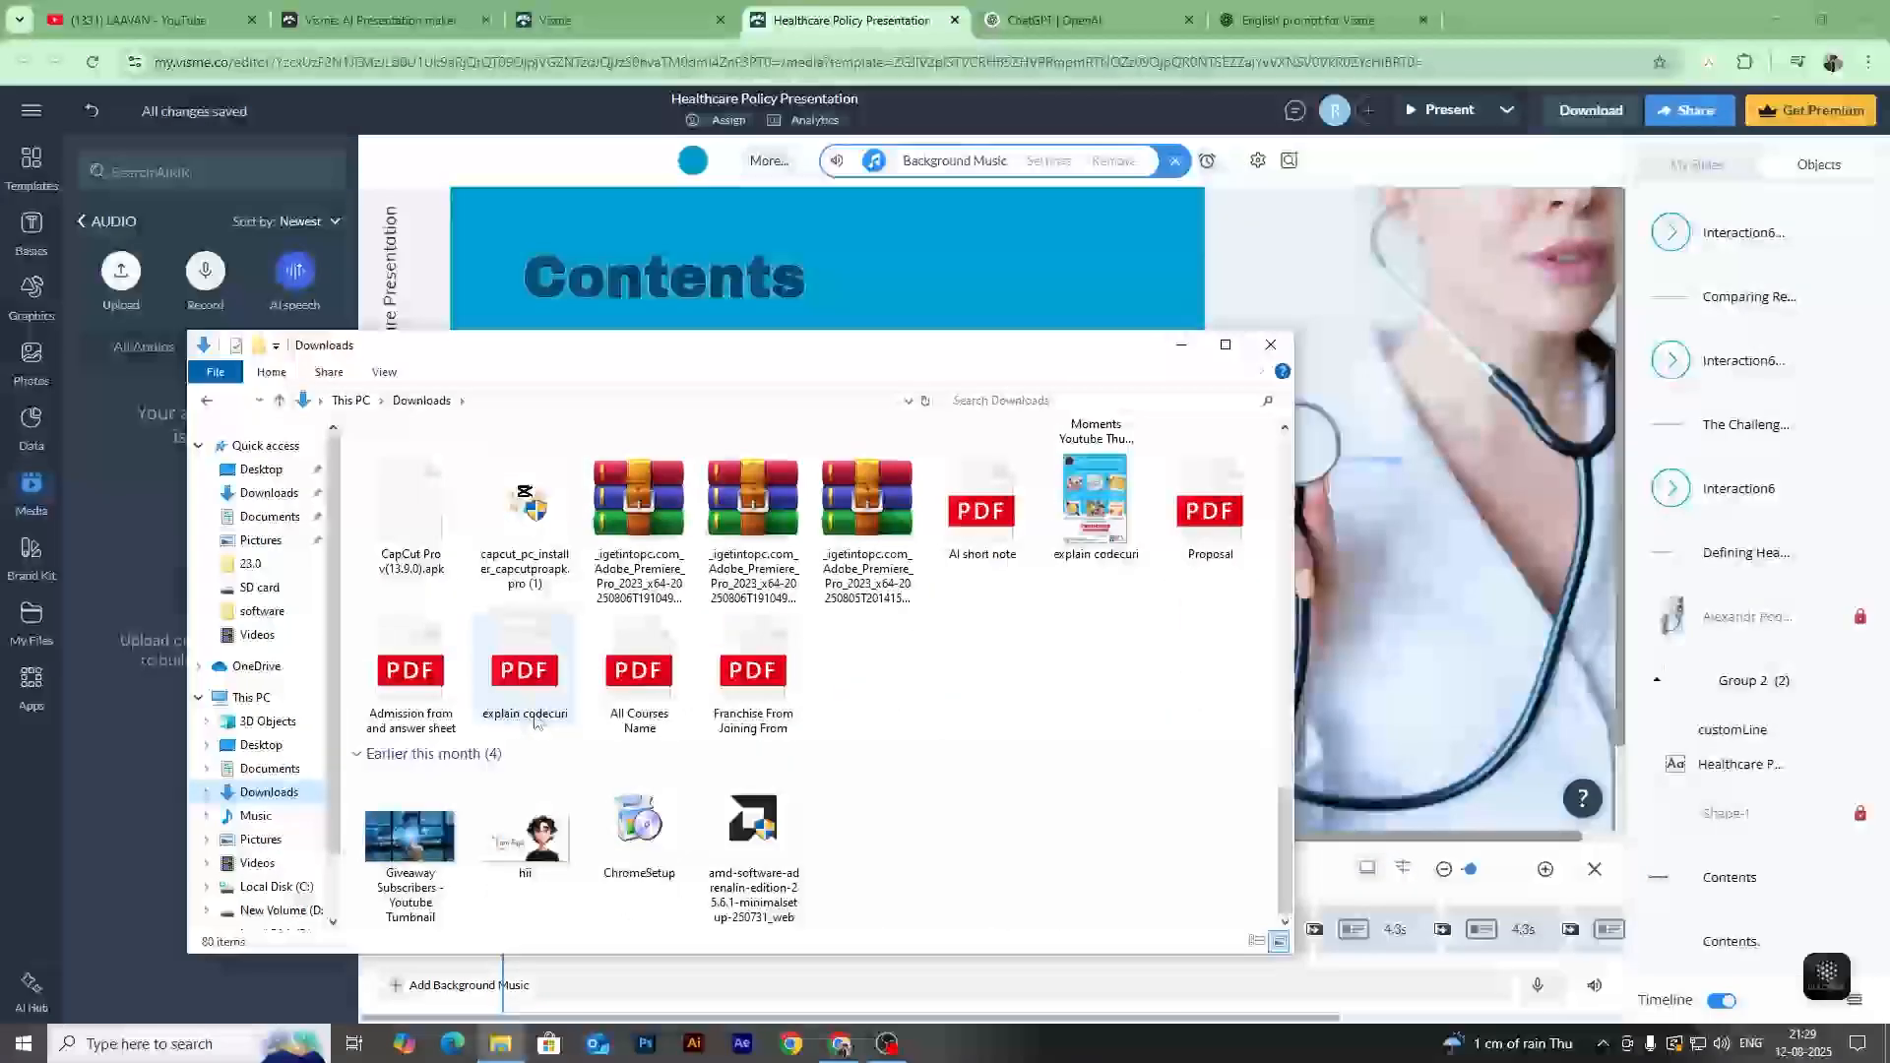
click(268, 885)
click(267, 910)
scroll(264, 883, down, 2)
click(266, 870)
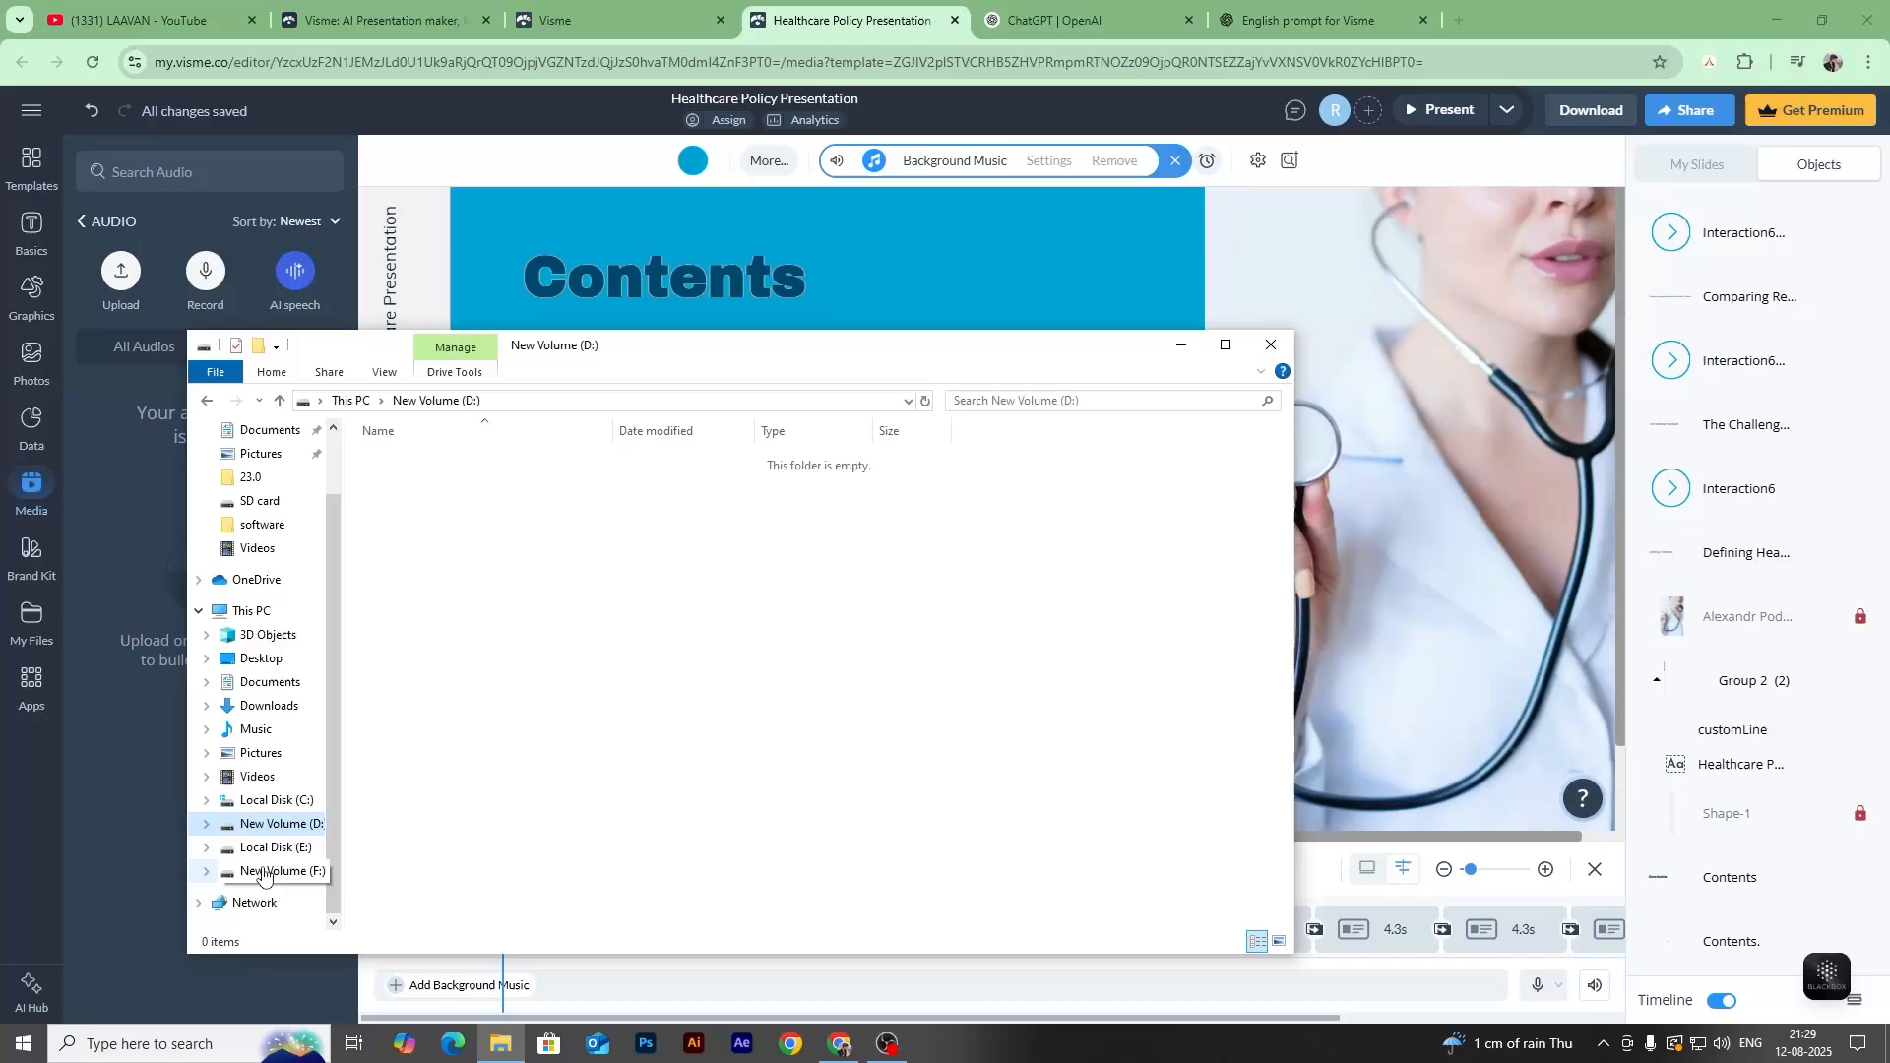
click(264, 848)
click(268, 870)
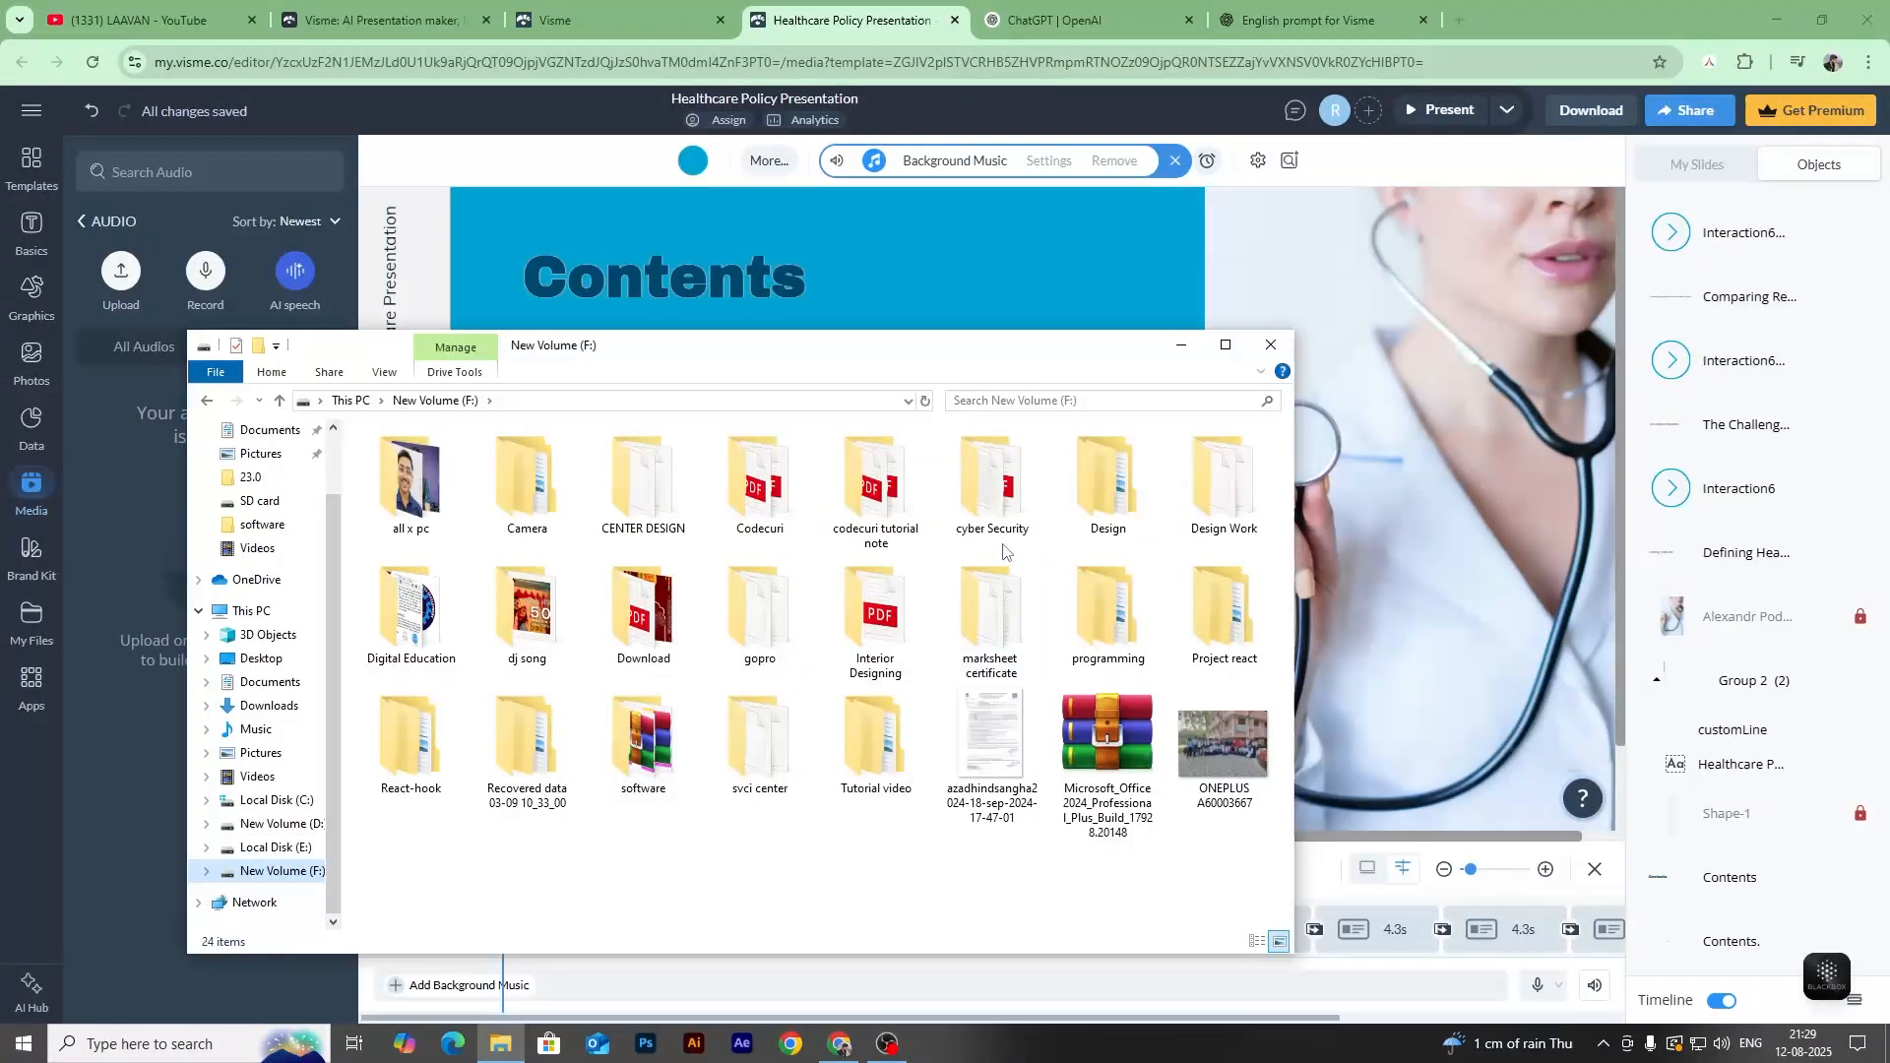
double_click(506, 624)
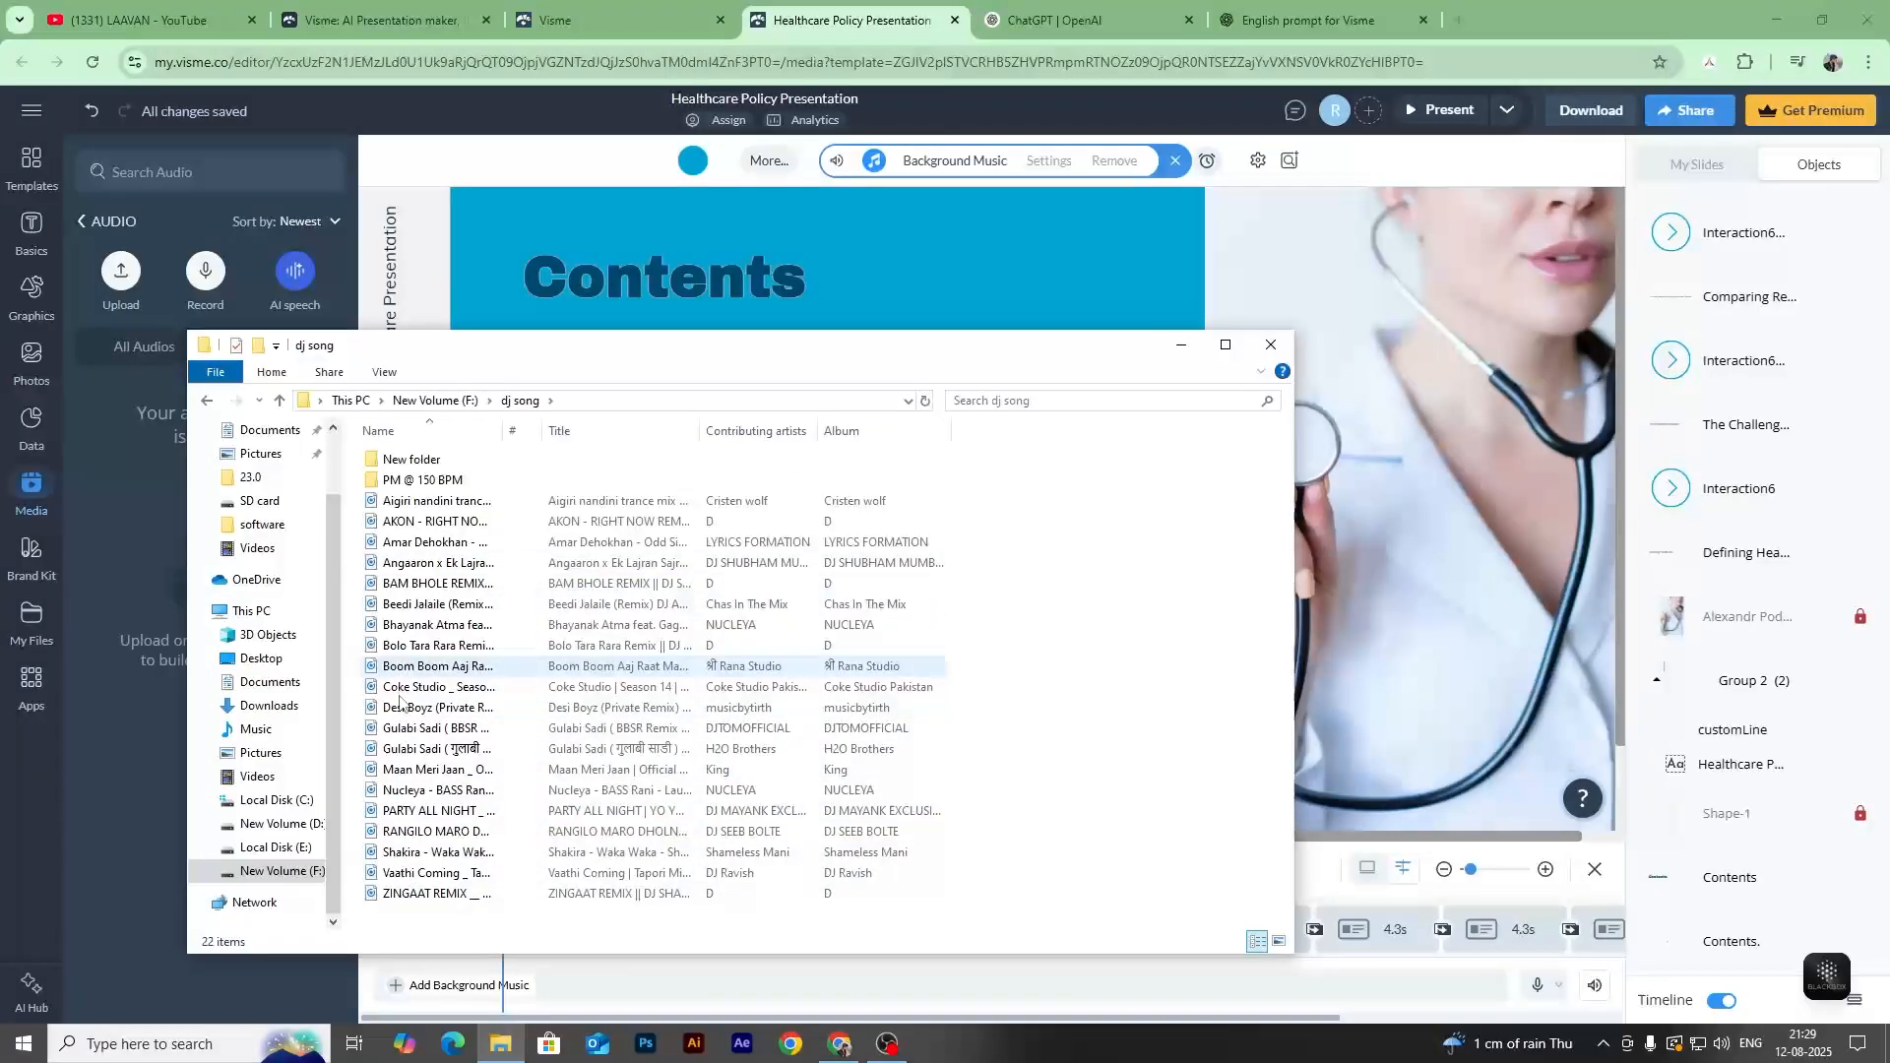
Try to add the Vaathi Coming song from the dj song folder straight into the My Audios library.
drag(418, 873, 130, 581)
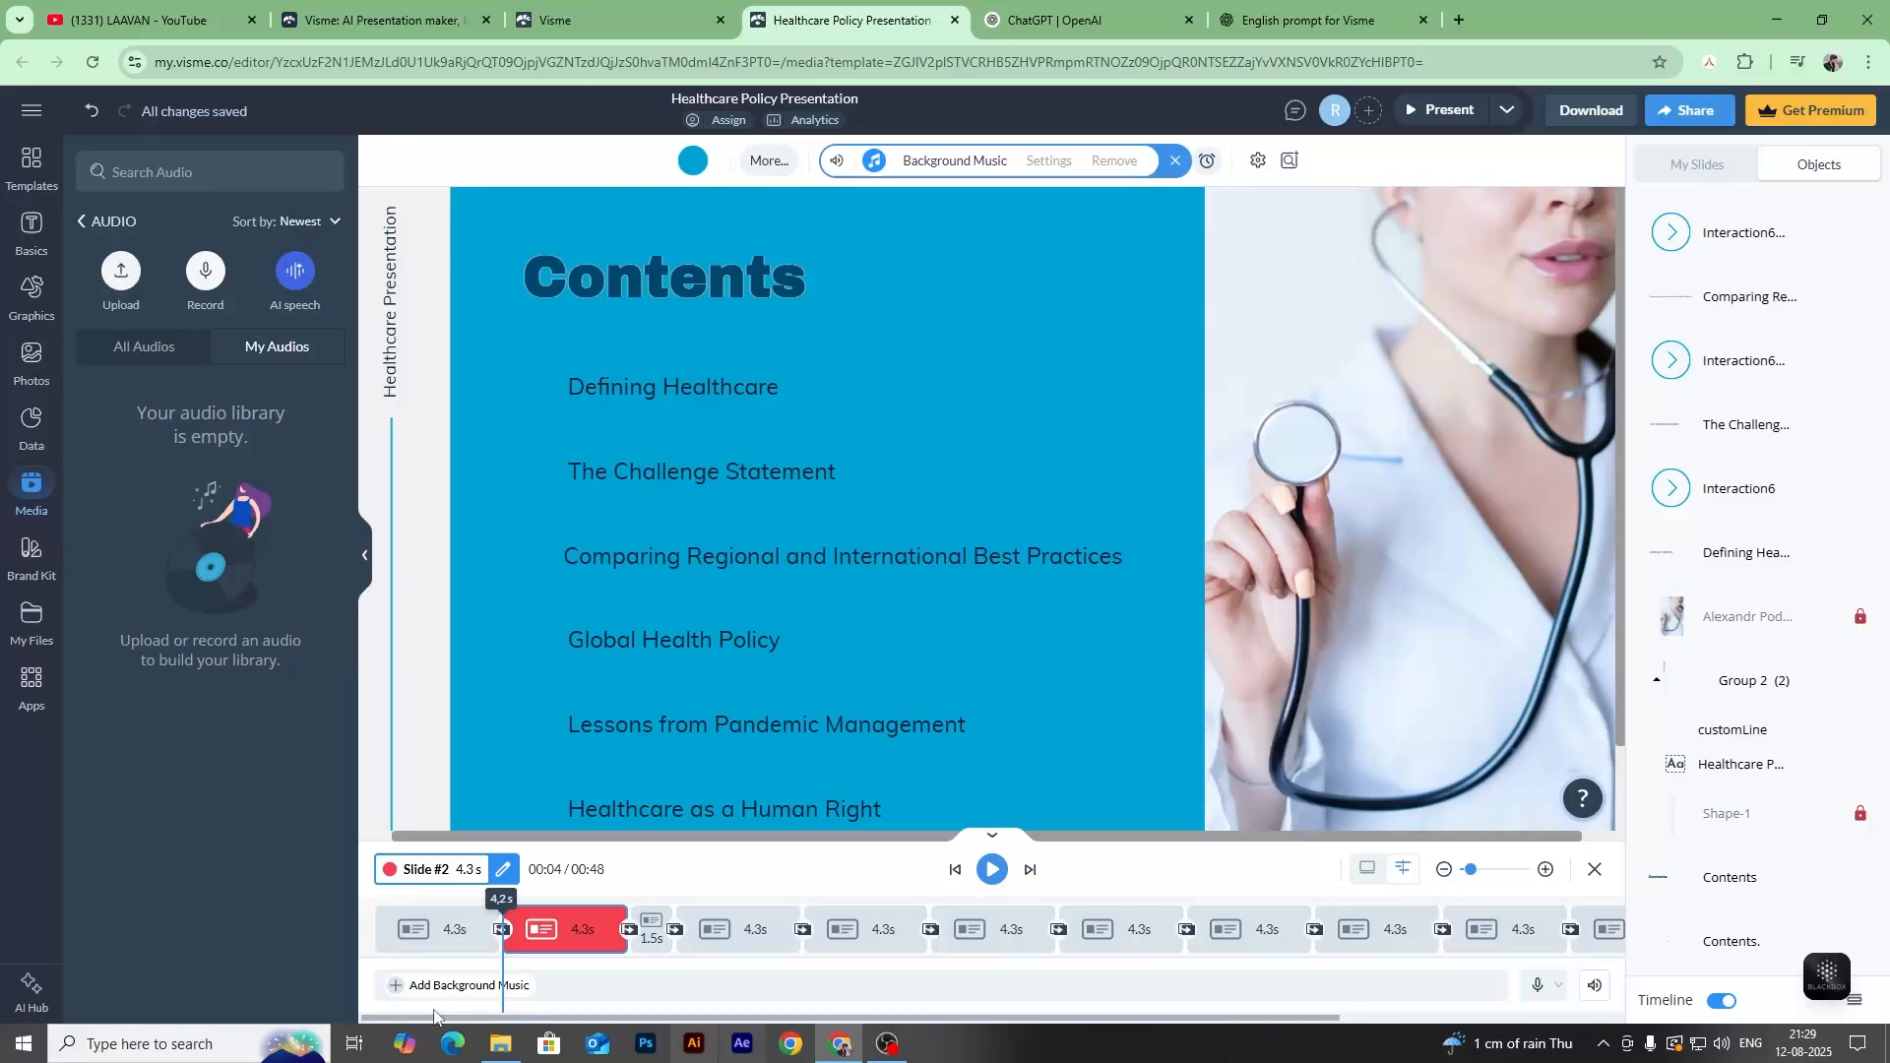
click(501, 1043)
drag(423, 873, 126, 285)
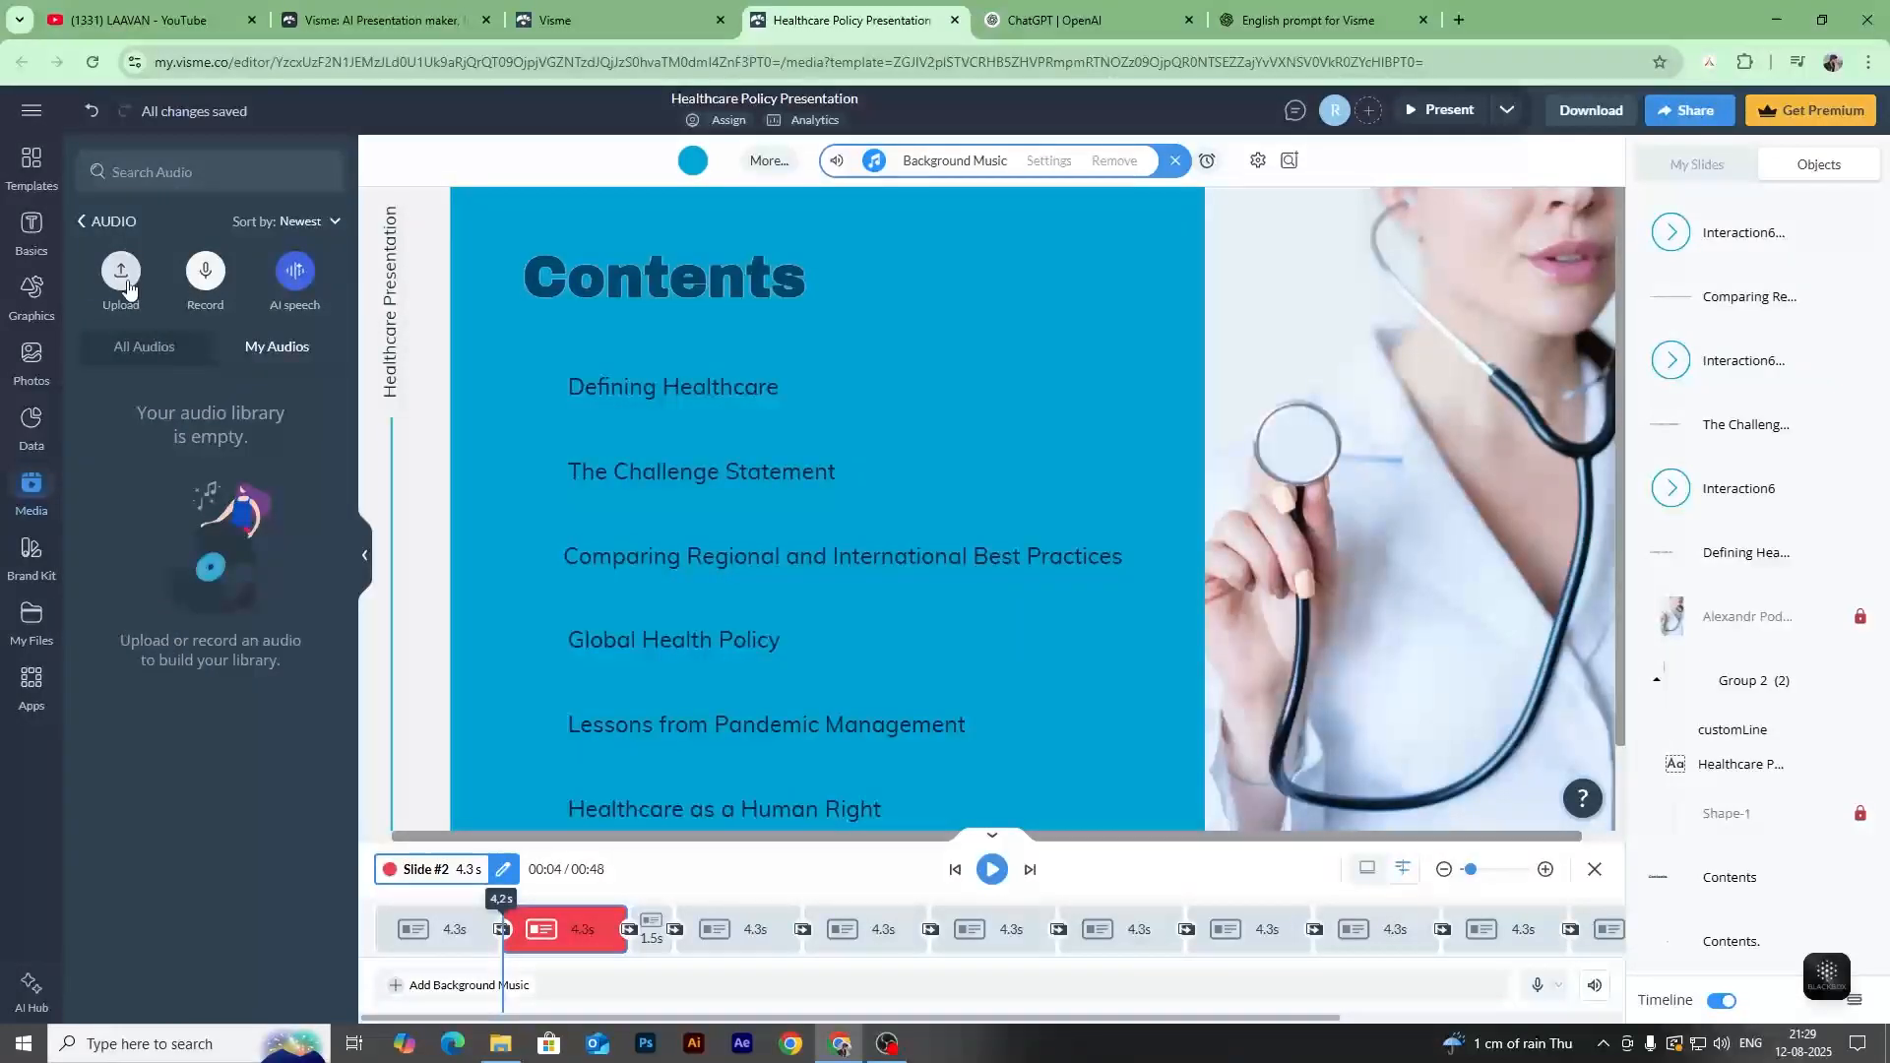
Start an audio upload and try to drop the Vaathi Coming song from the dj song folder into its file area.
click(126, 285)
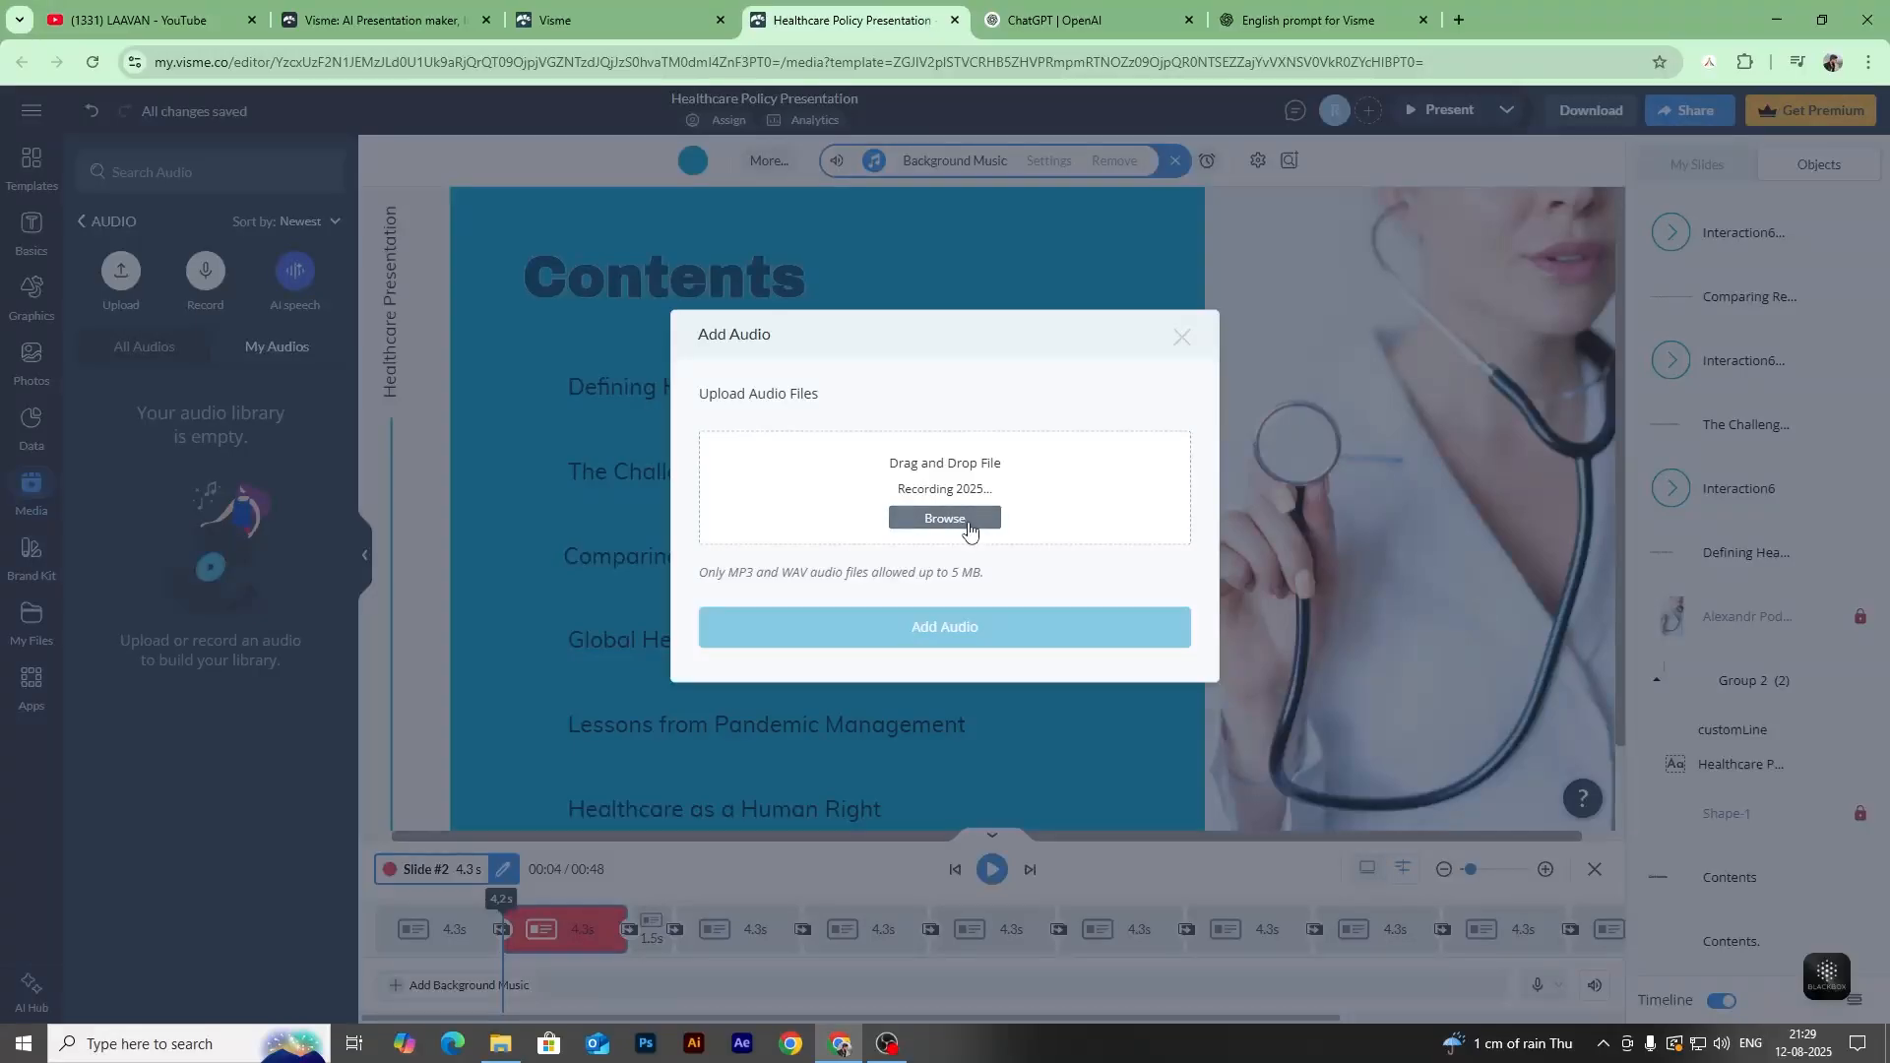
click(504, 1045)
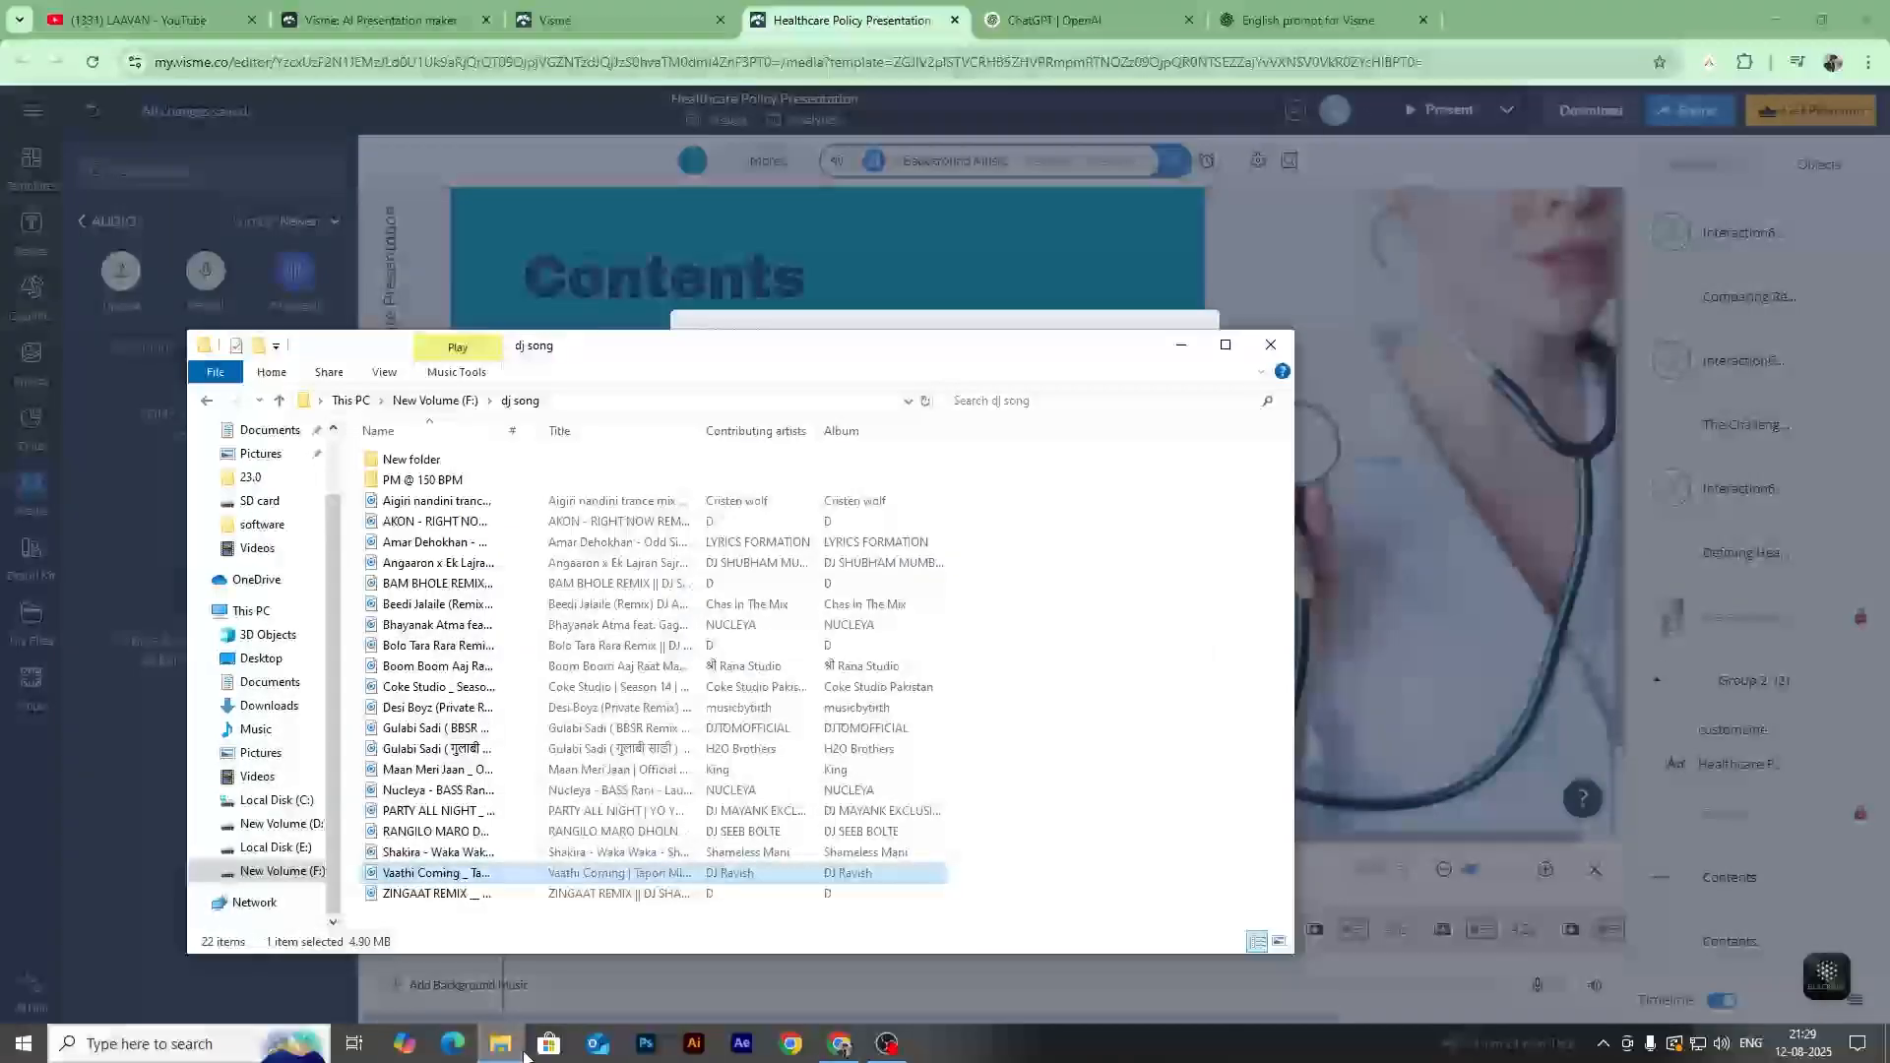
drag(807, 346, 1776, 287)
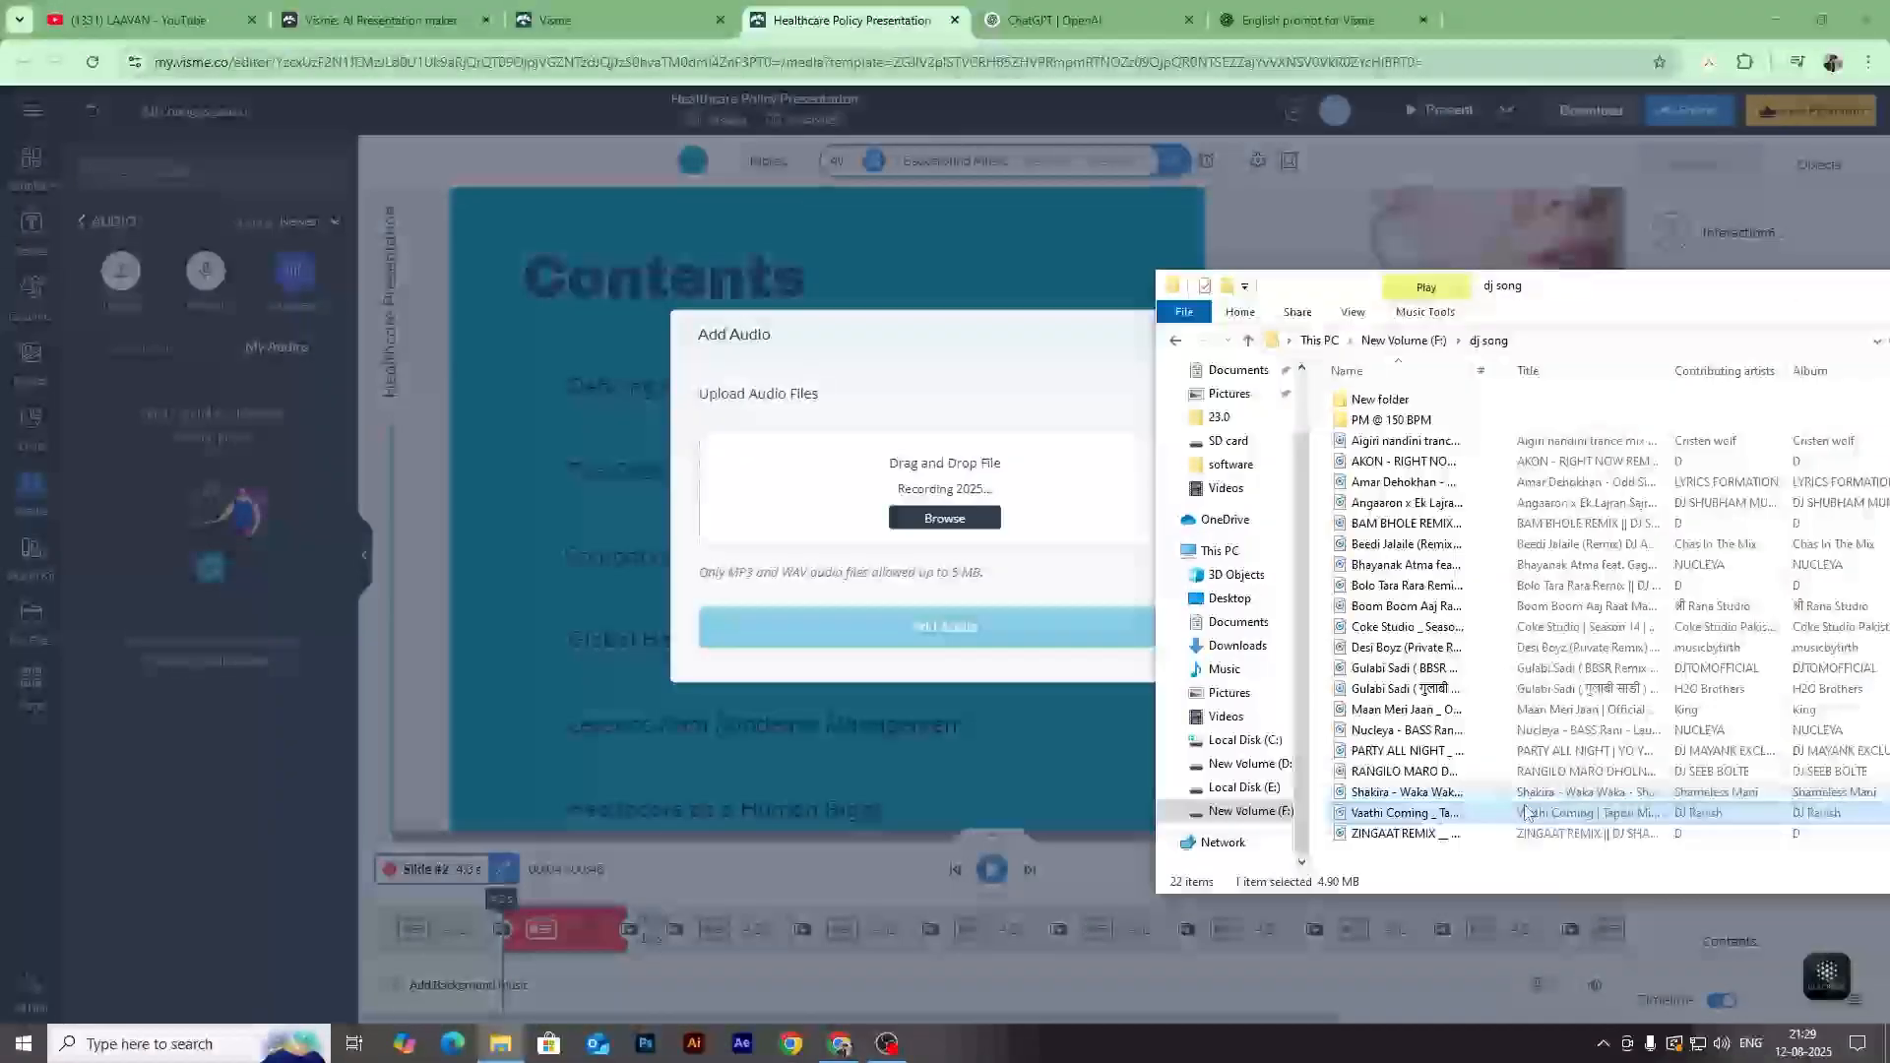
drag(1525, 812, 970, 502)
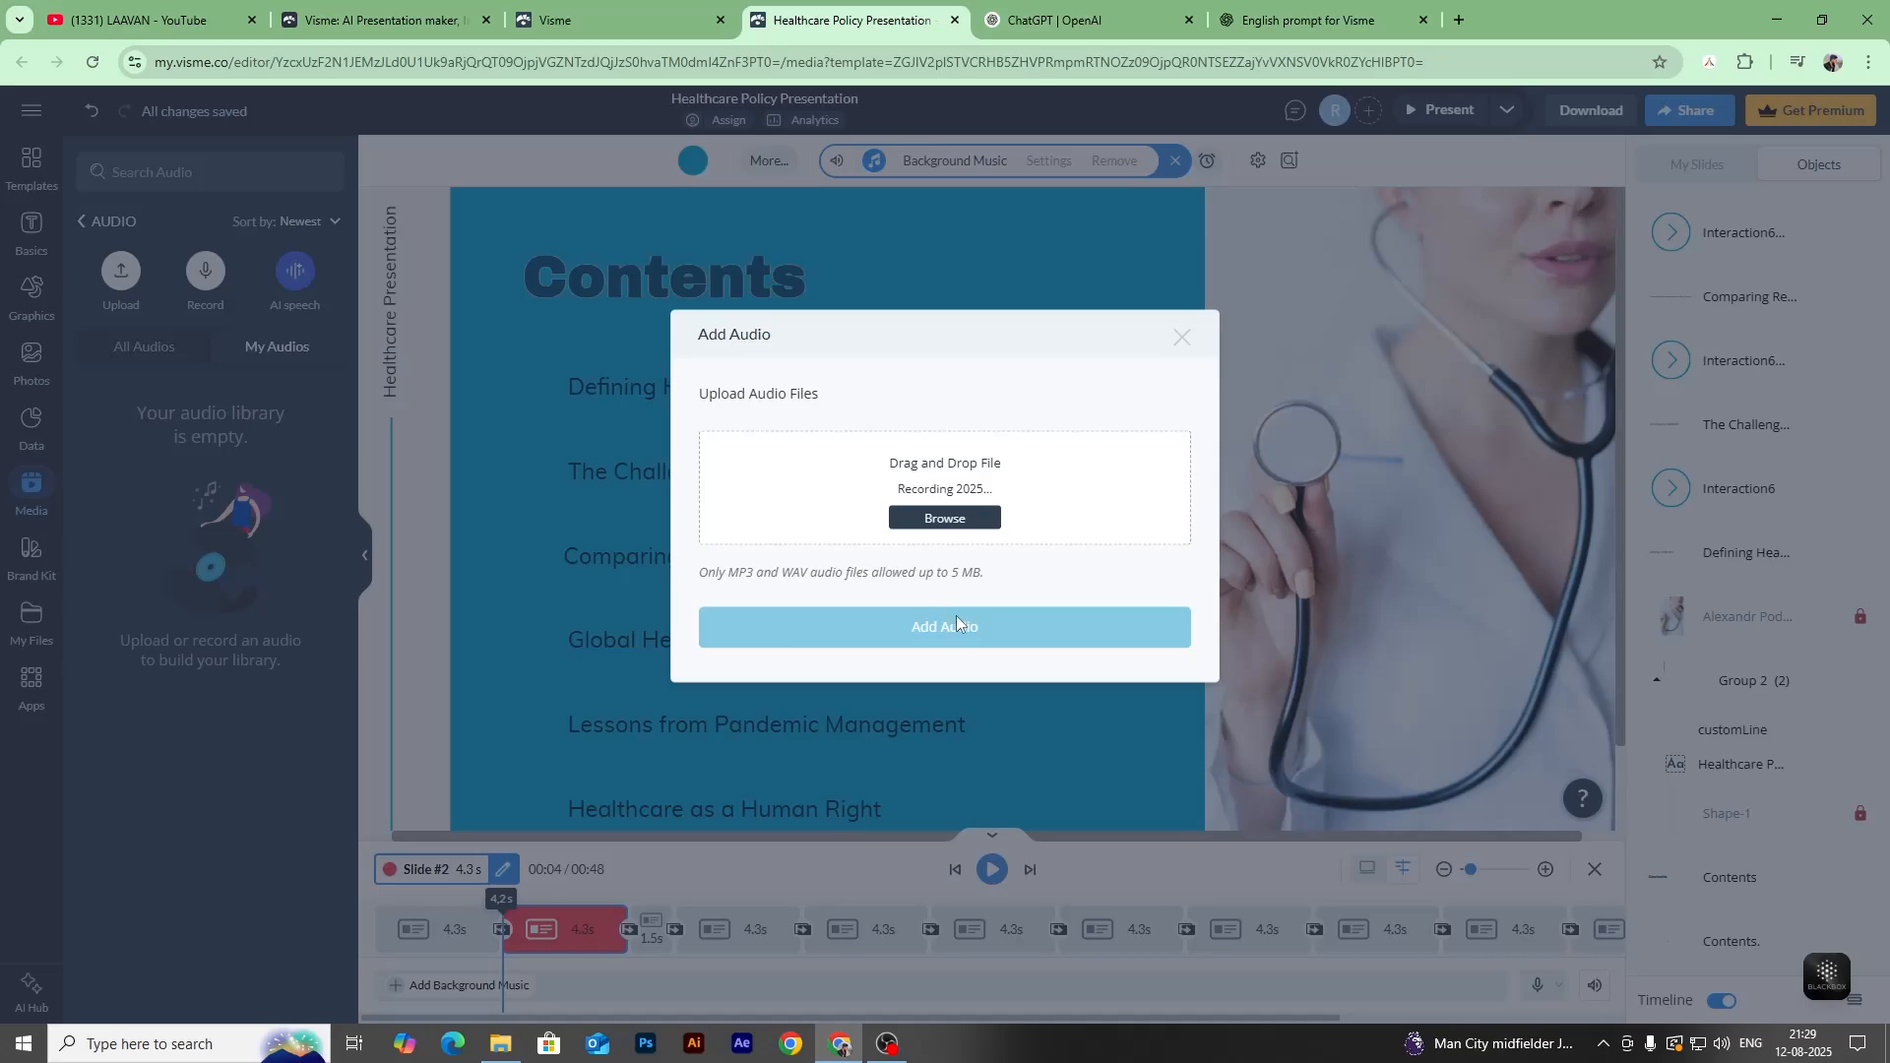
Try to upload the Vaathi Coming song by browsing to the dj song folder on New Volume (F:), and close the upload dialog.
click(942, 519)
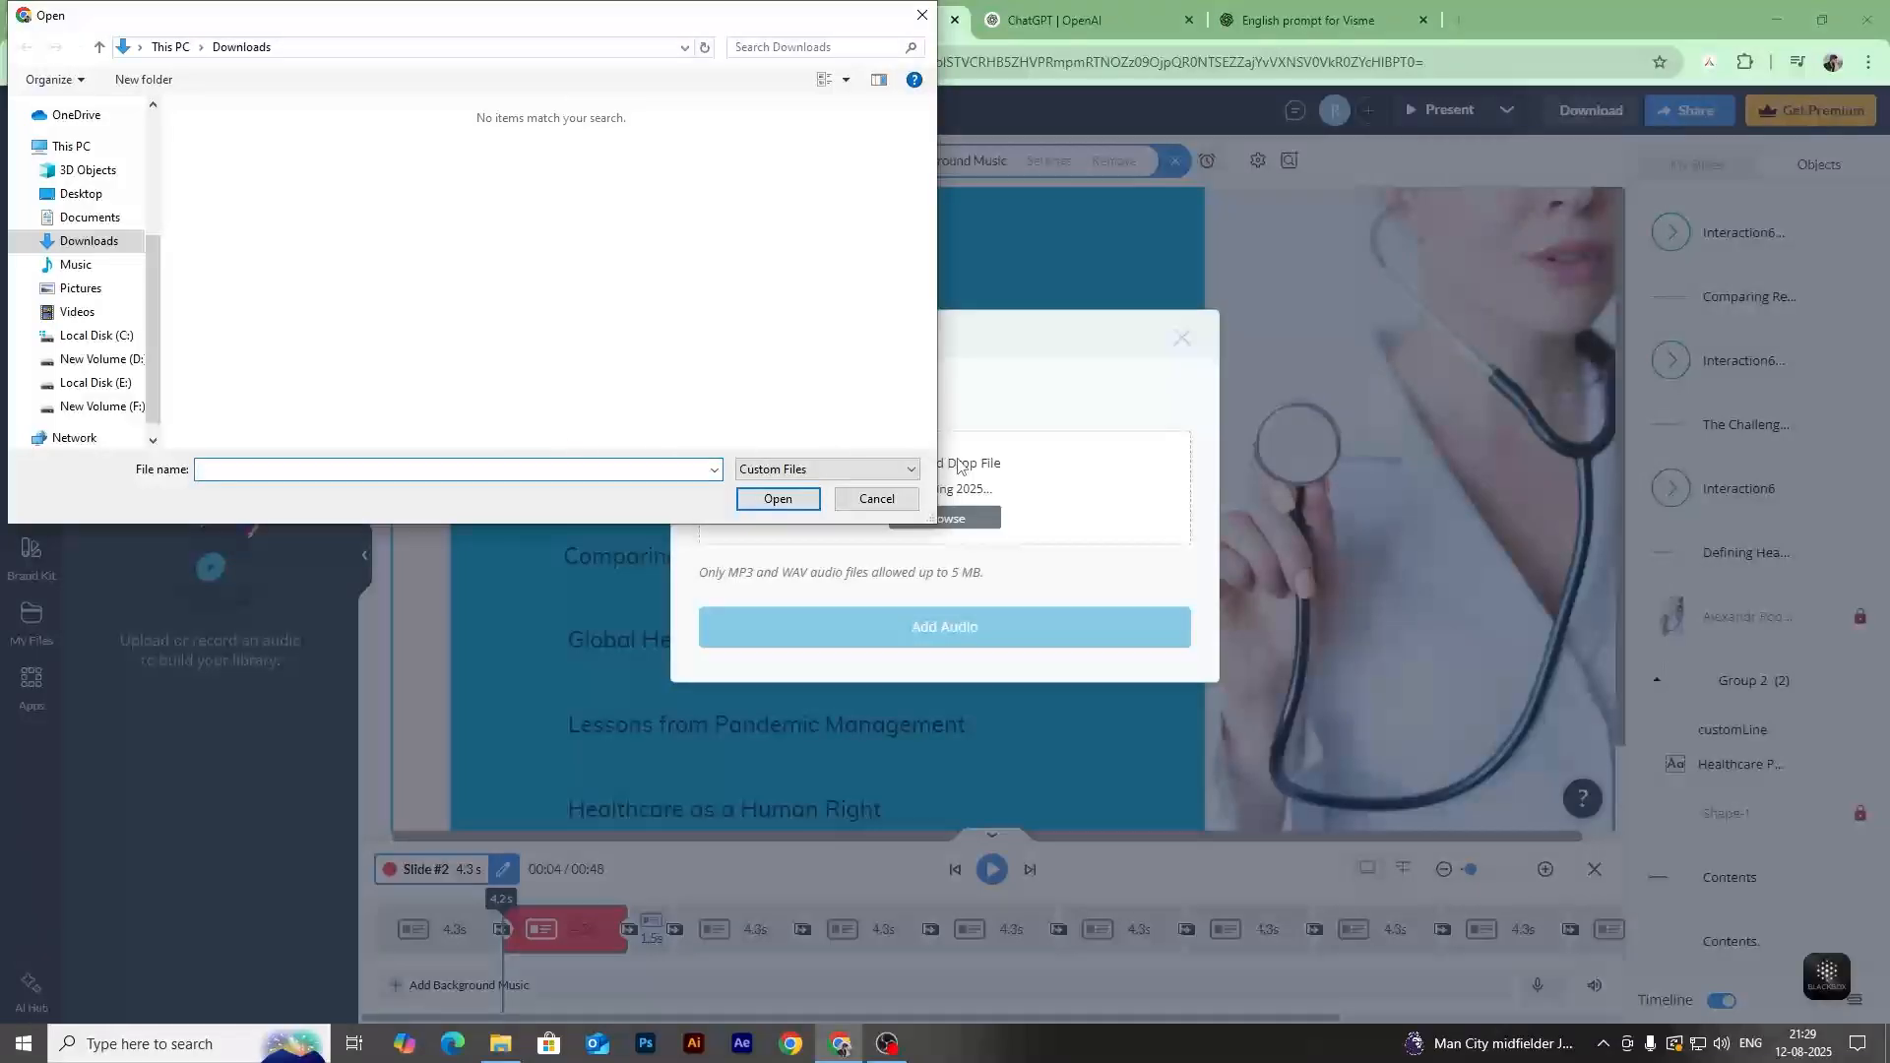
click(95, 383)
click(104, 406)
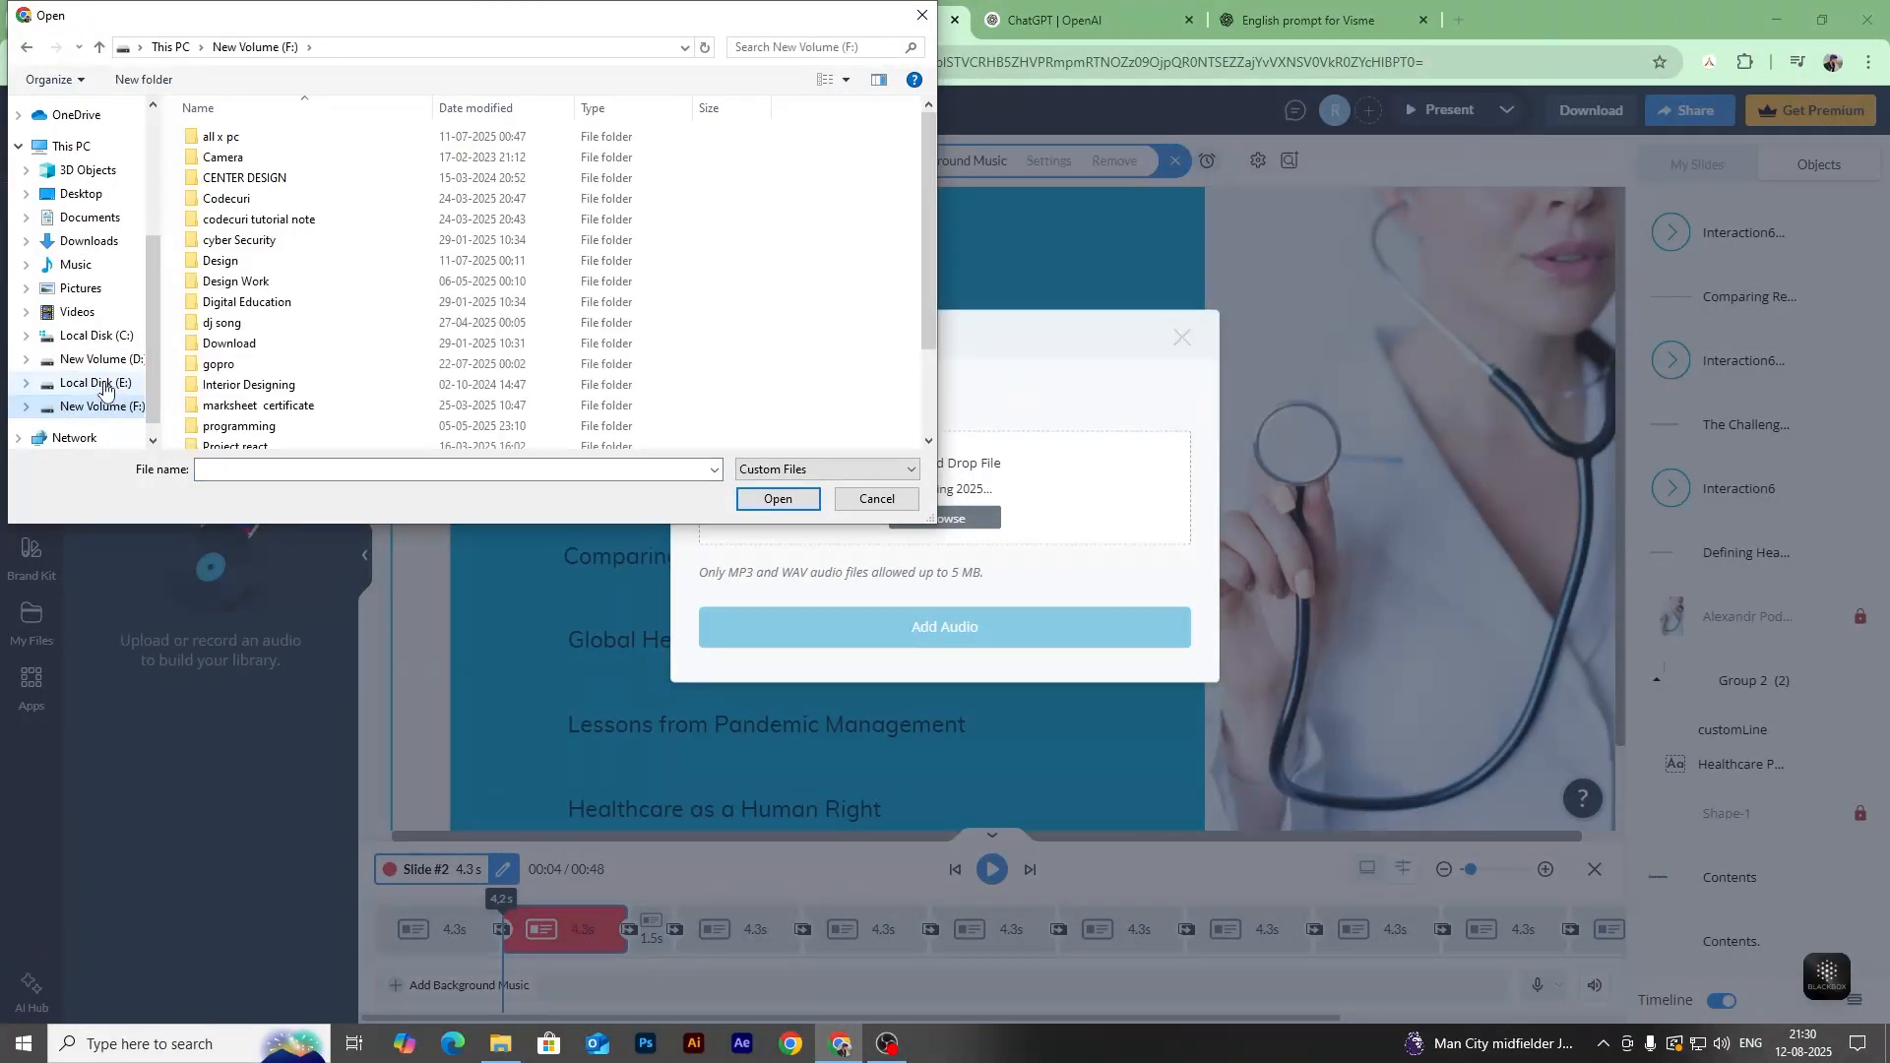
click(104, 385)
click(102, 406)
double_click(261, 324)
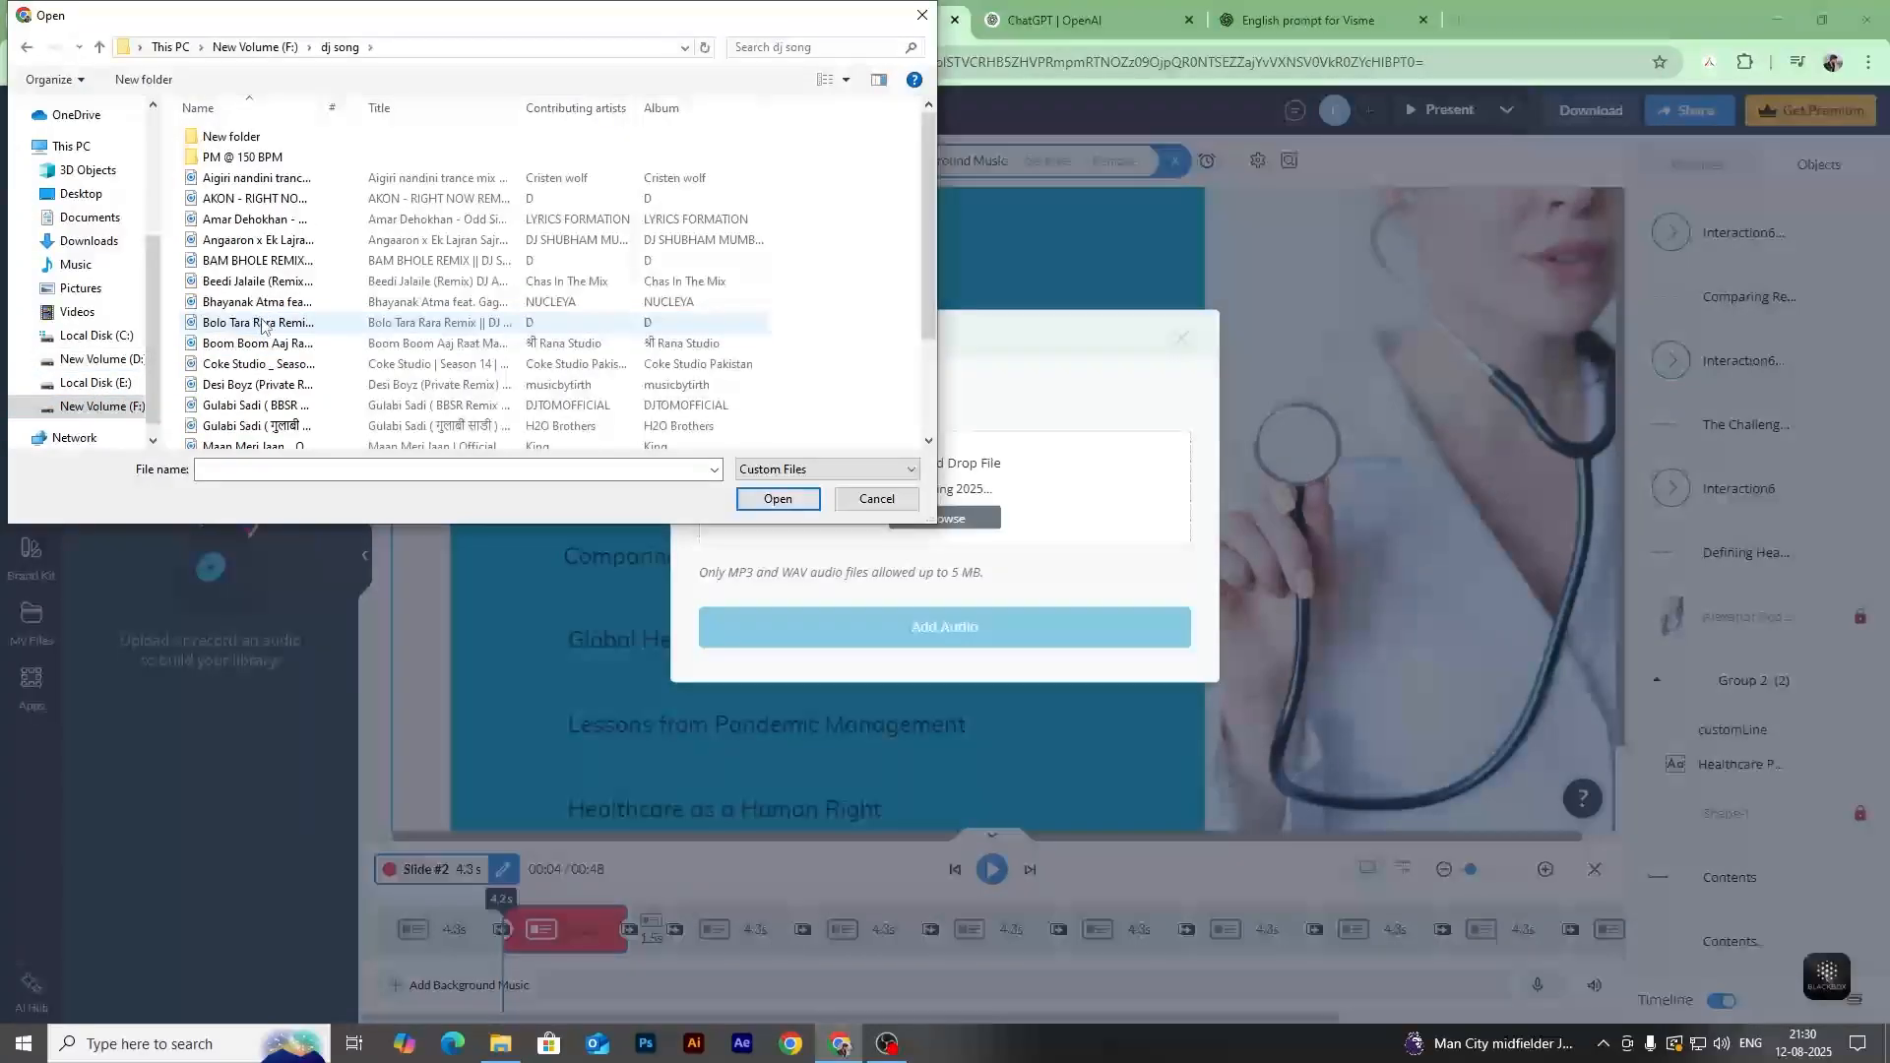
scroll(264, 416, down, 3)
click(263, 417)
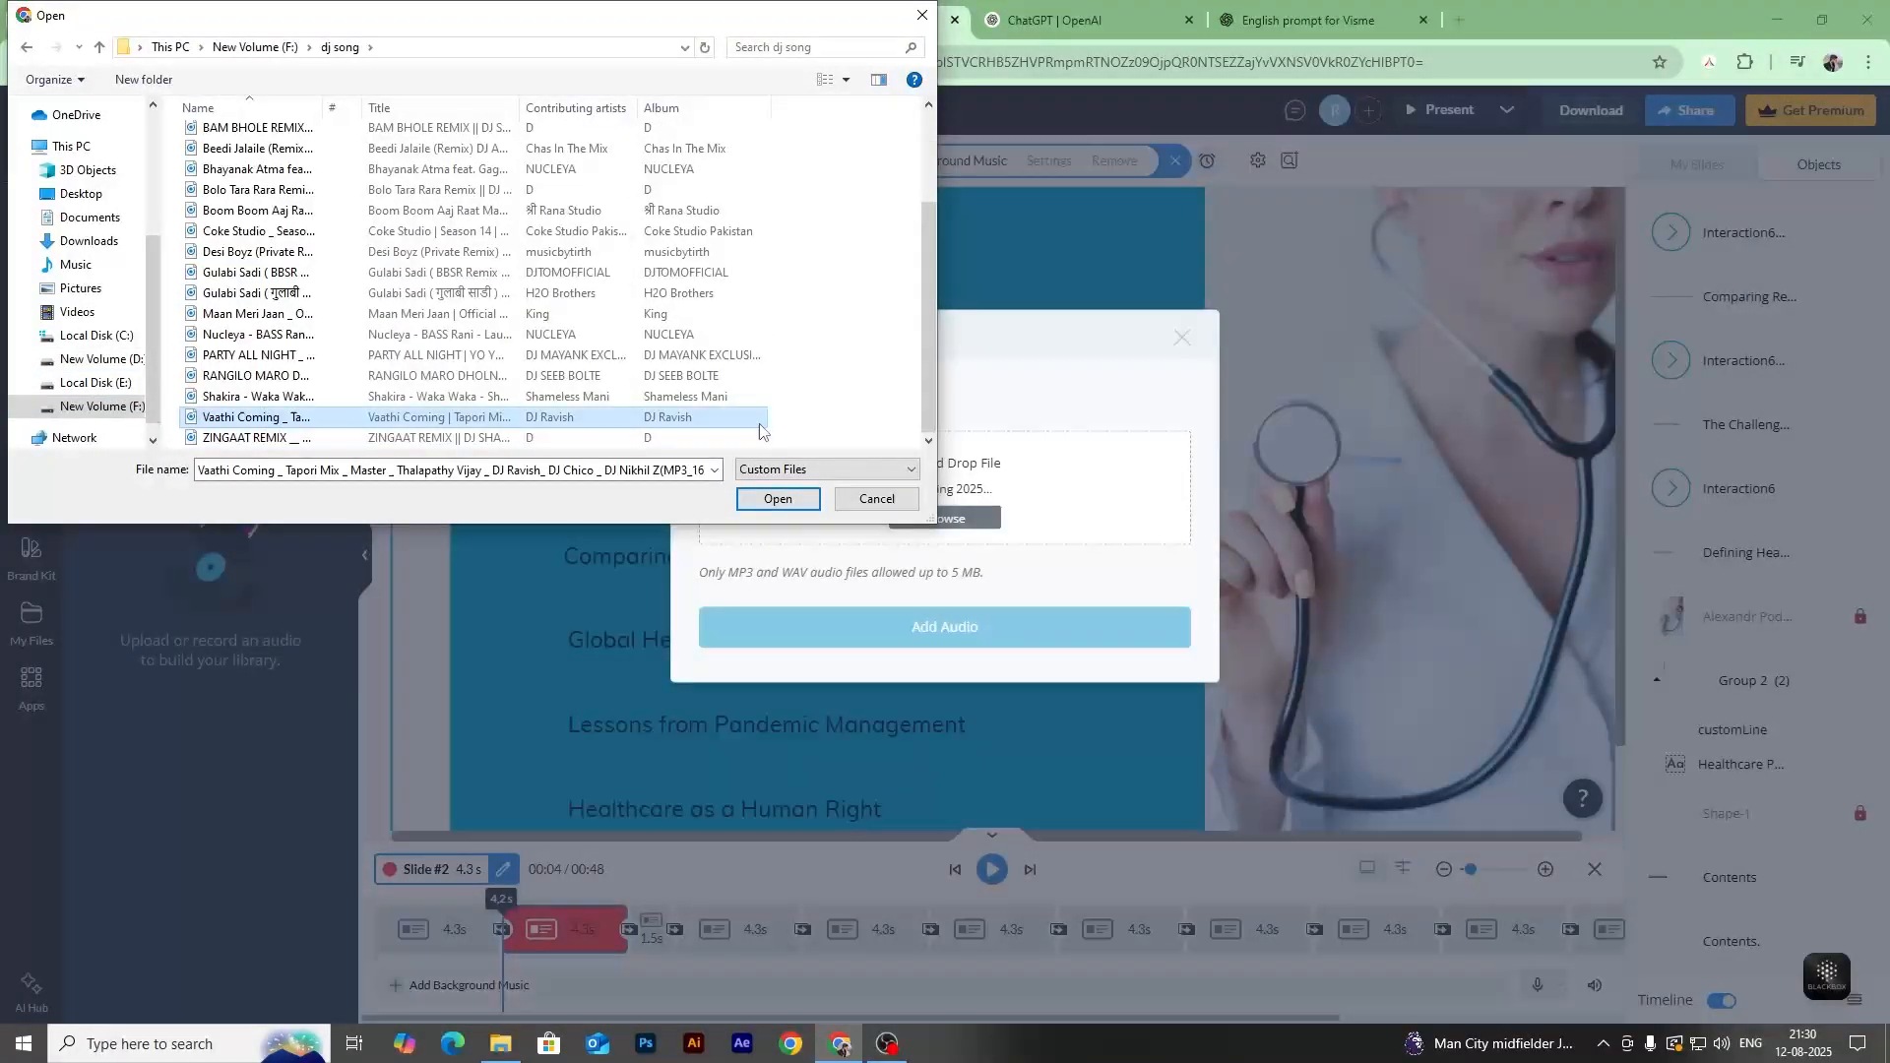
click(777, 498)
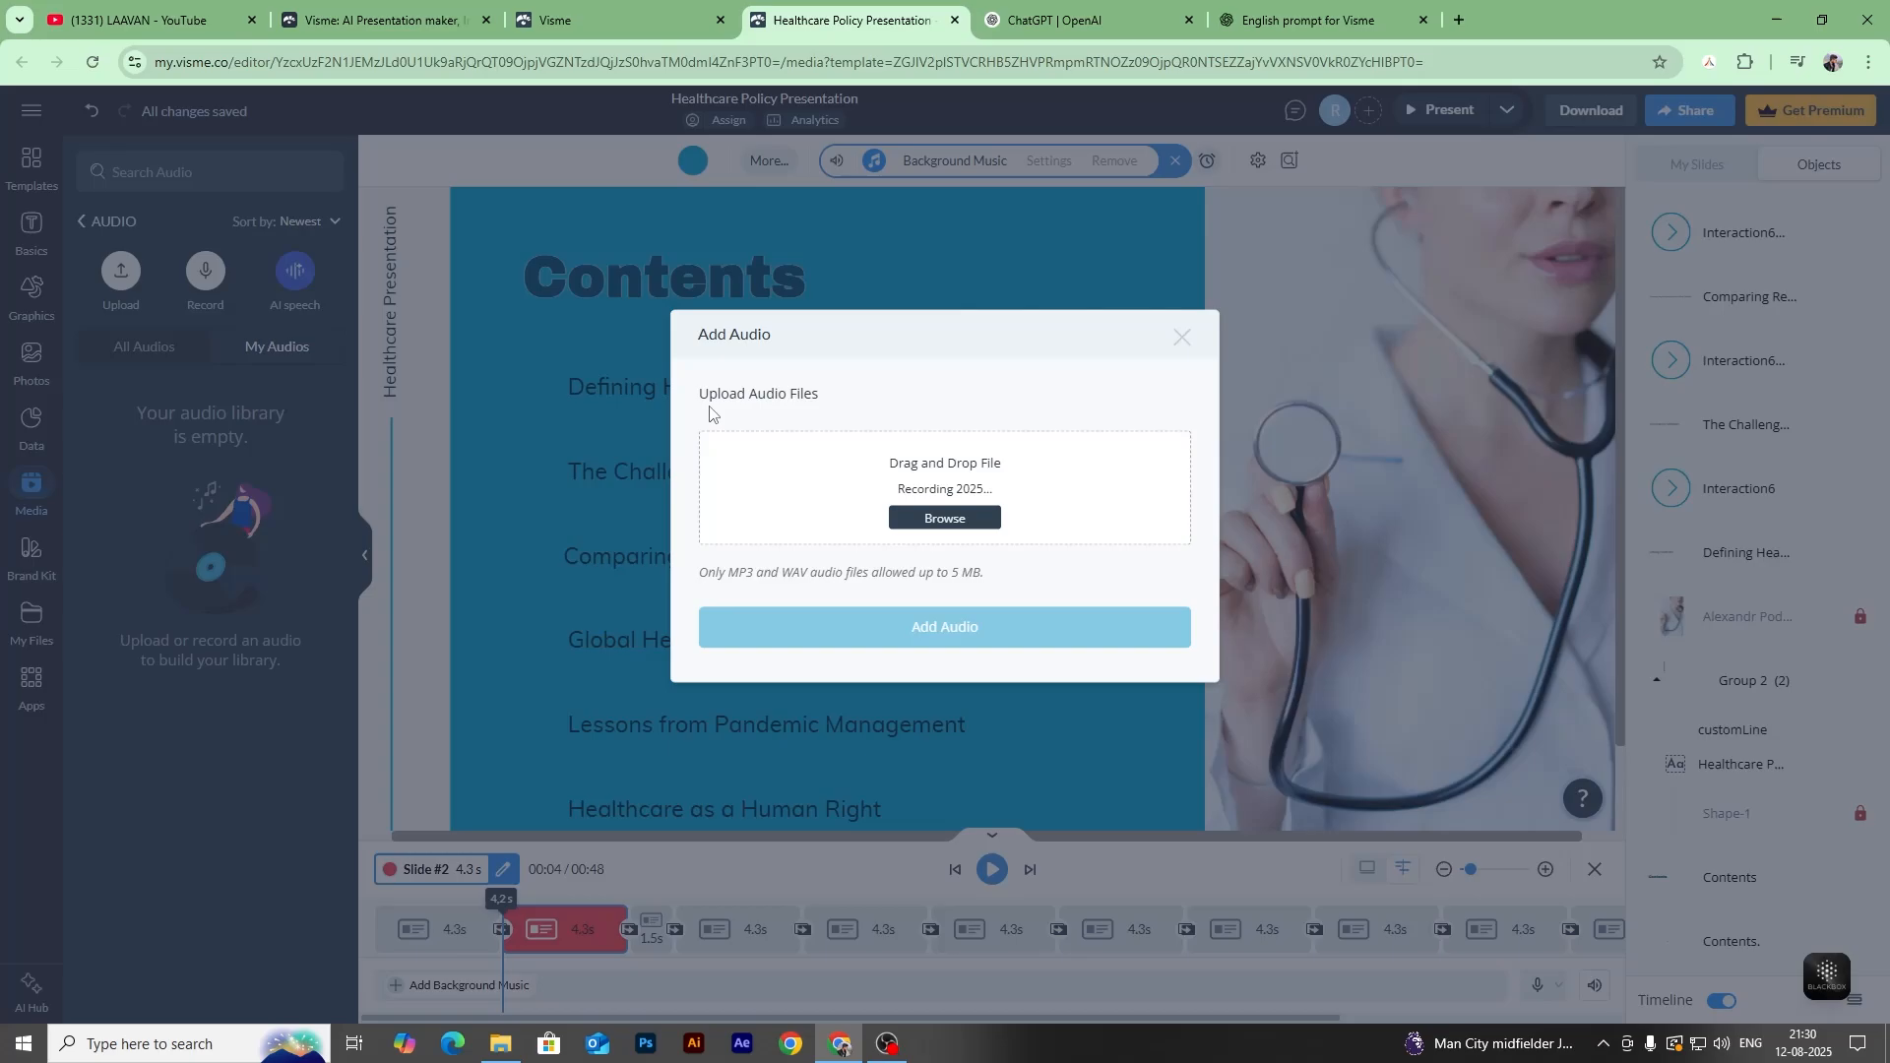
click(1182, 337)
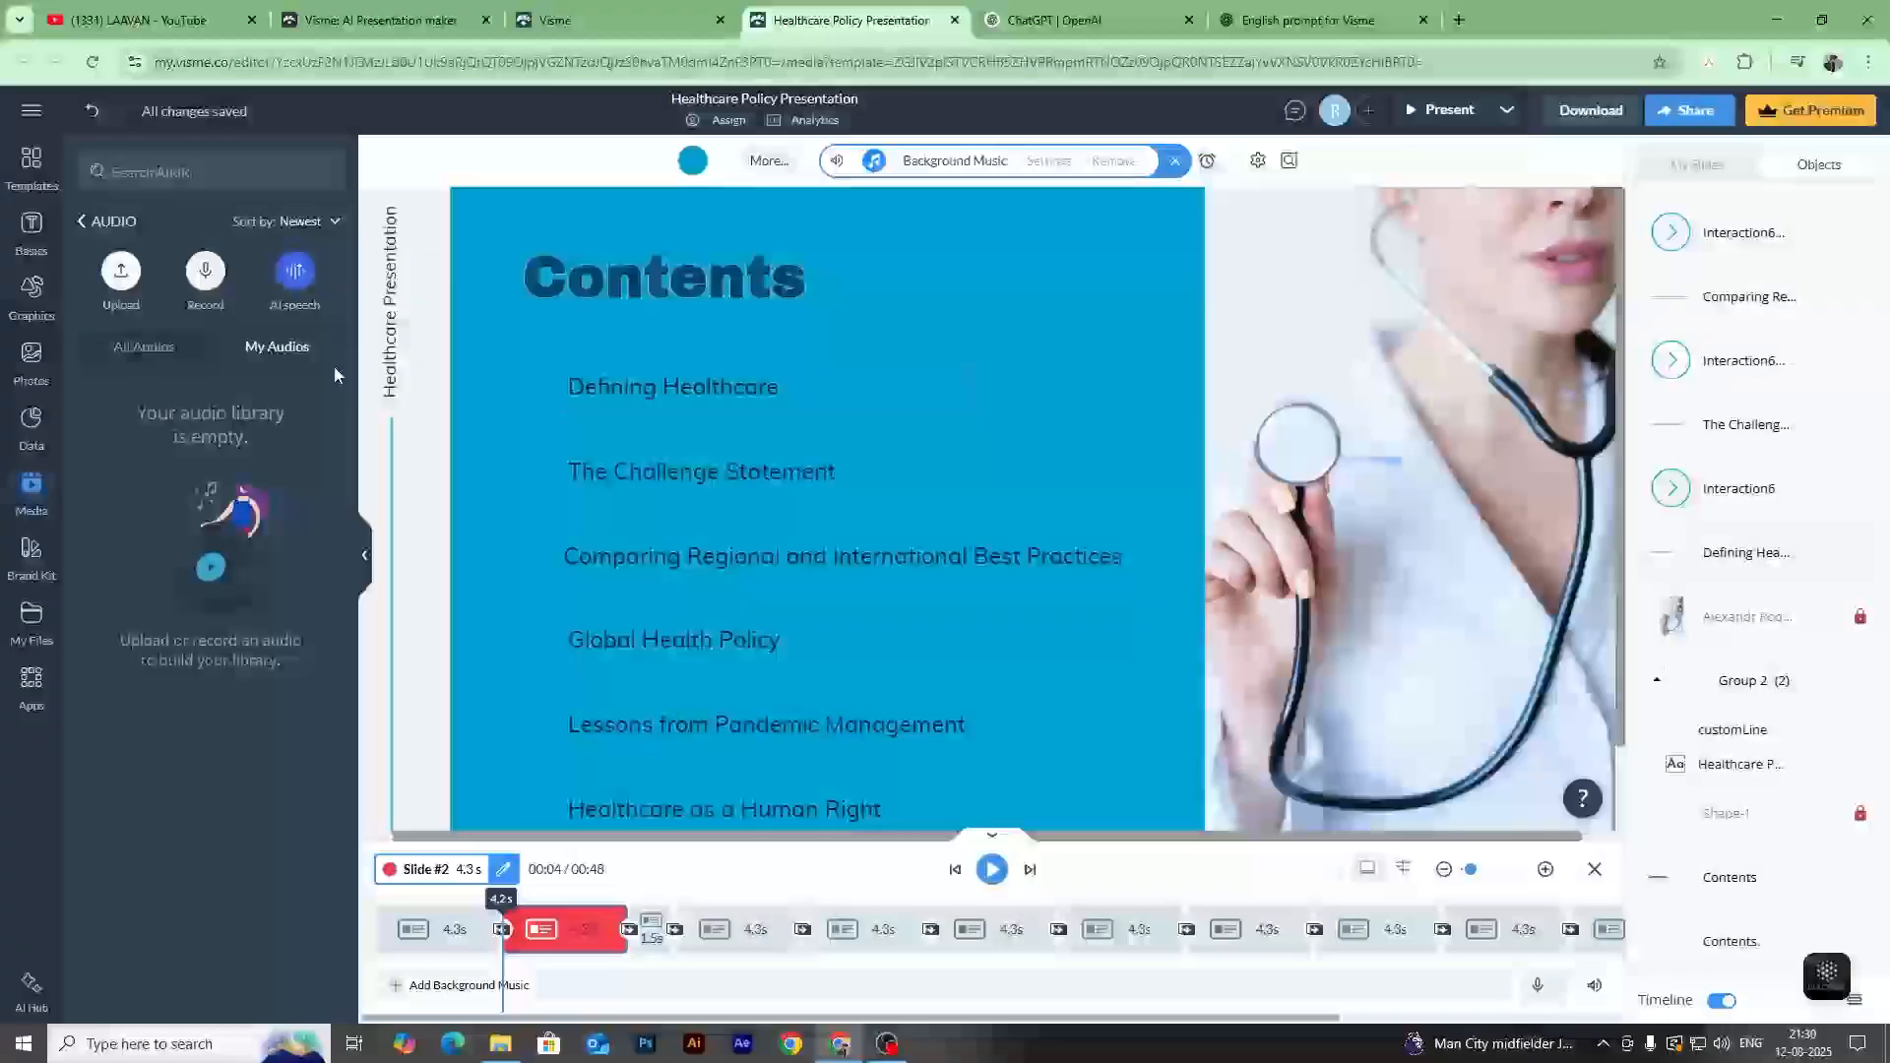
Show all audio tracks of every genre and mood in the audio library.
click(144, 346)
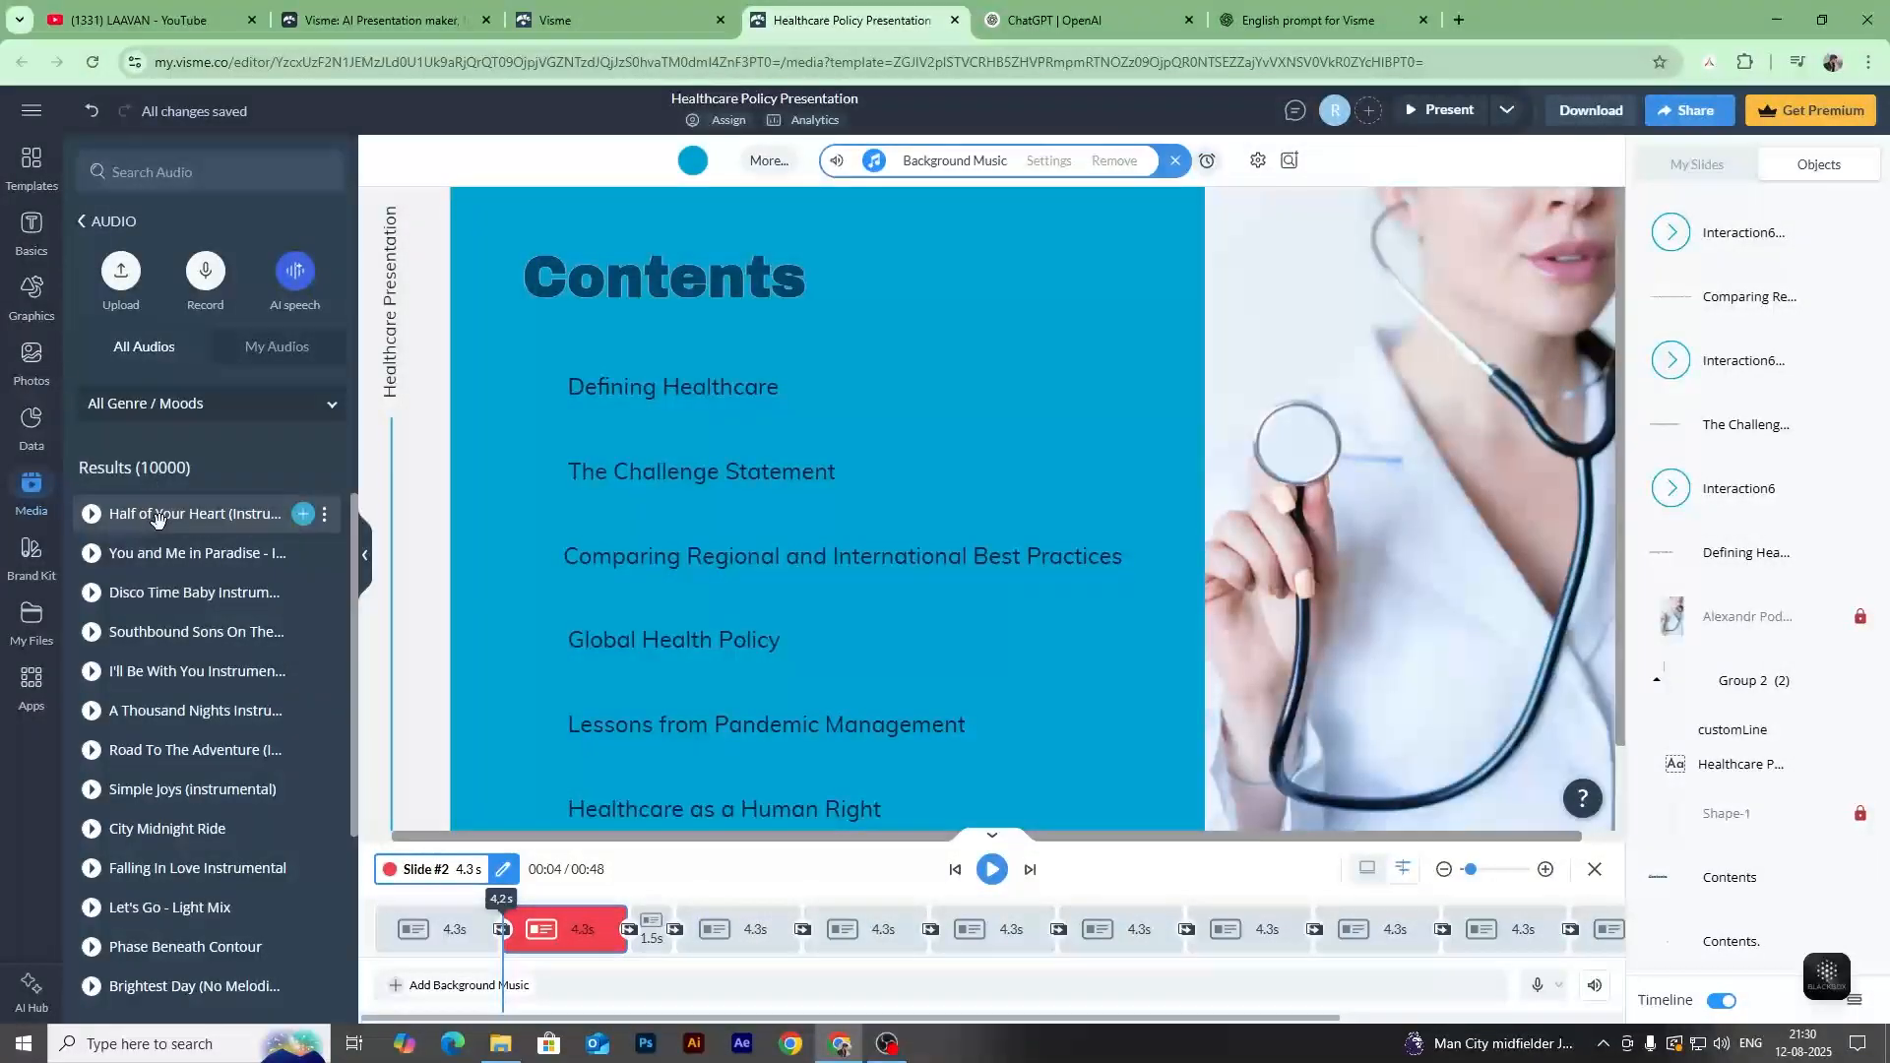
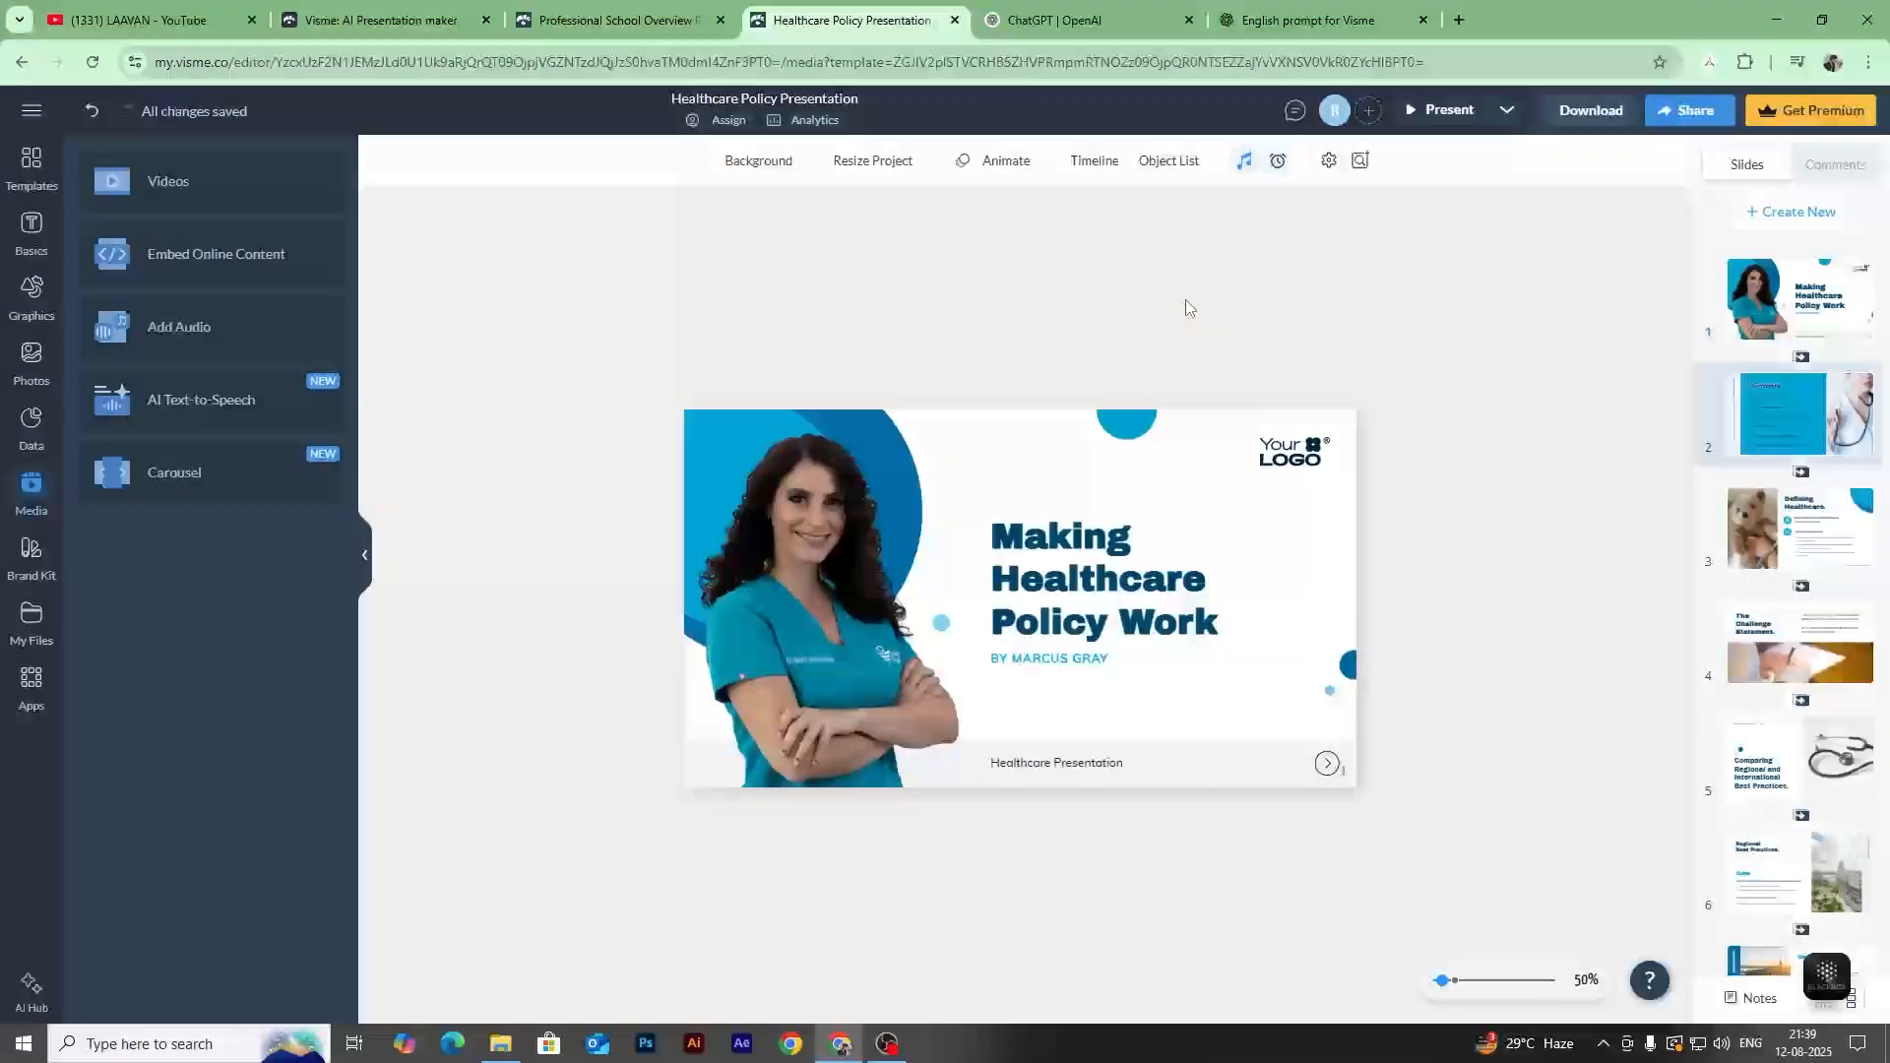
Check the upload sources for My Videos in the video library, opening and cancelling the file selection from the PC.
click(201, 187)
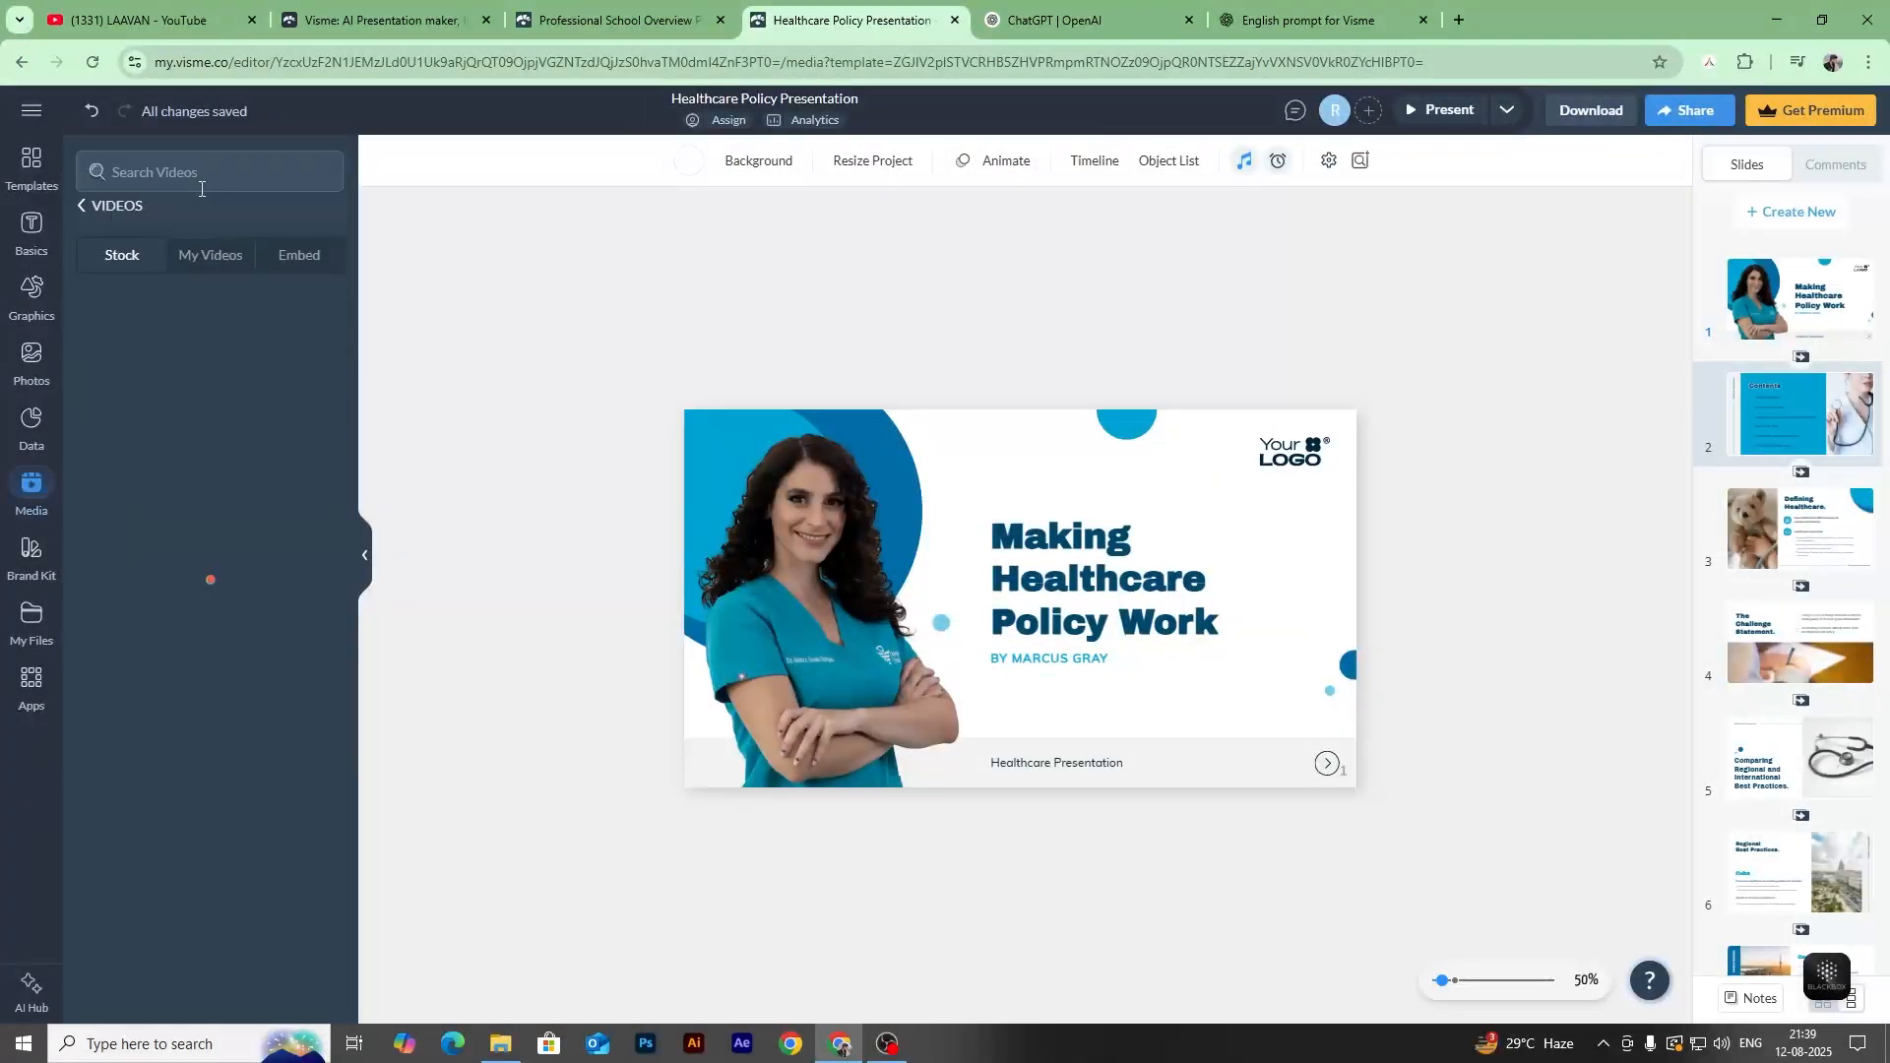
click(193, 263)
click(140, 262)
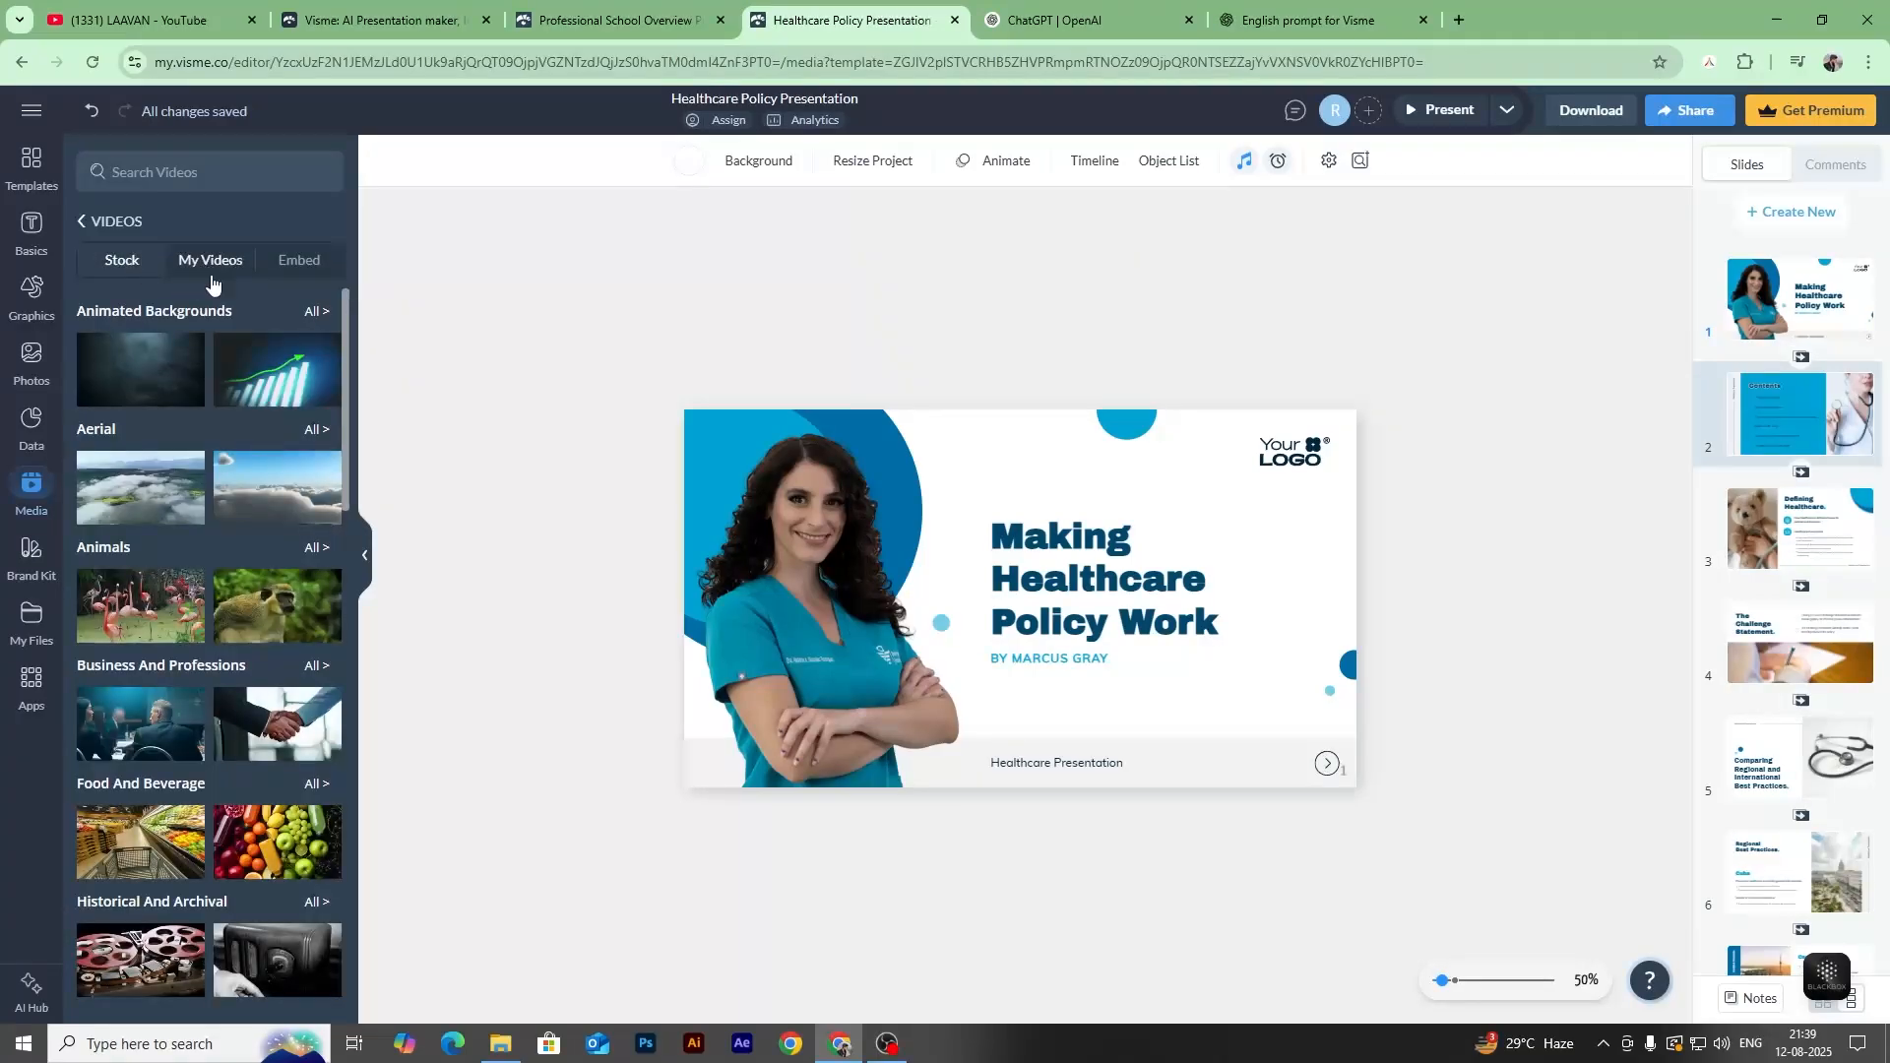
click(209, 262)
click(148, 305)
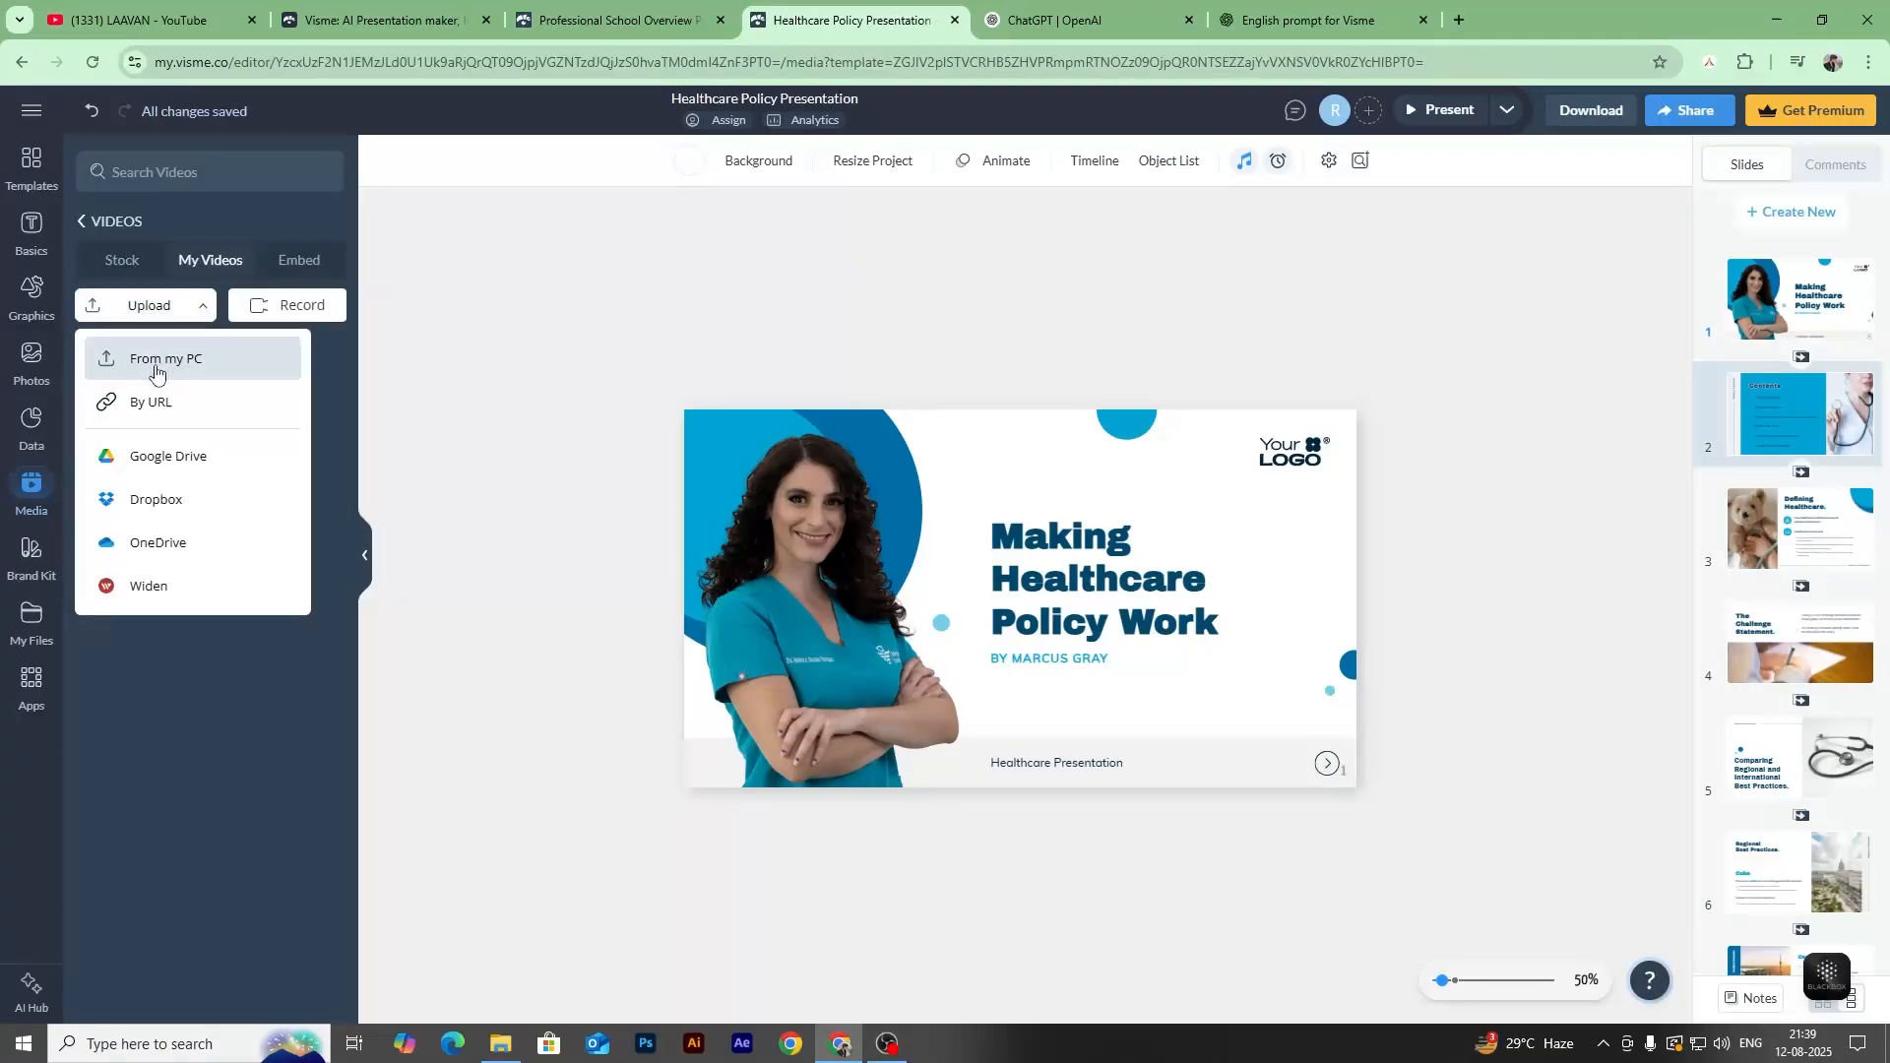
click(156, 363)
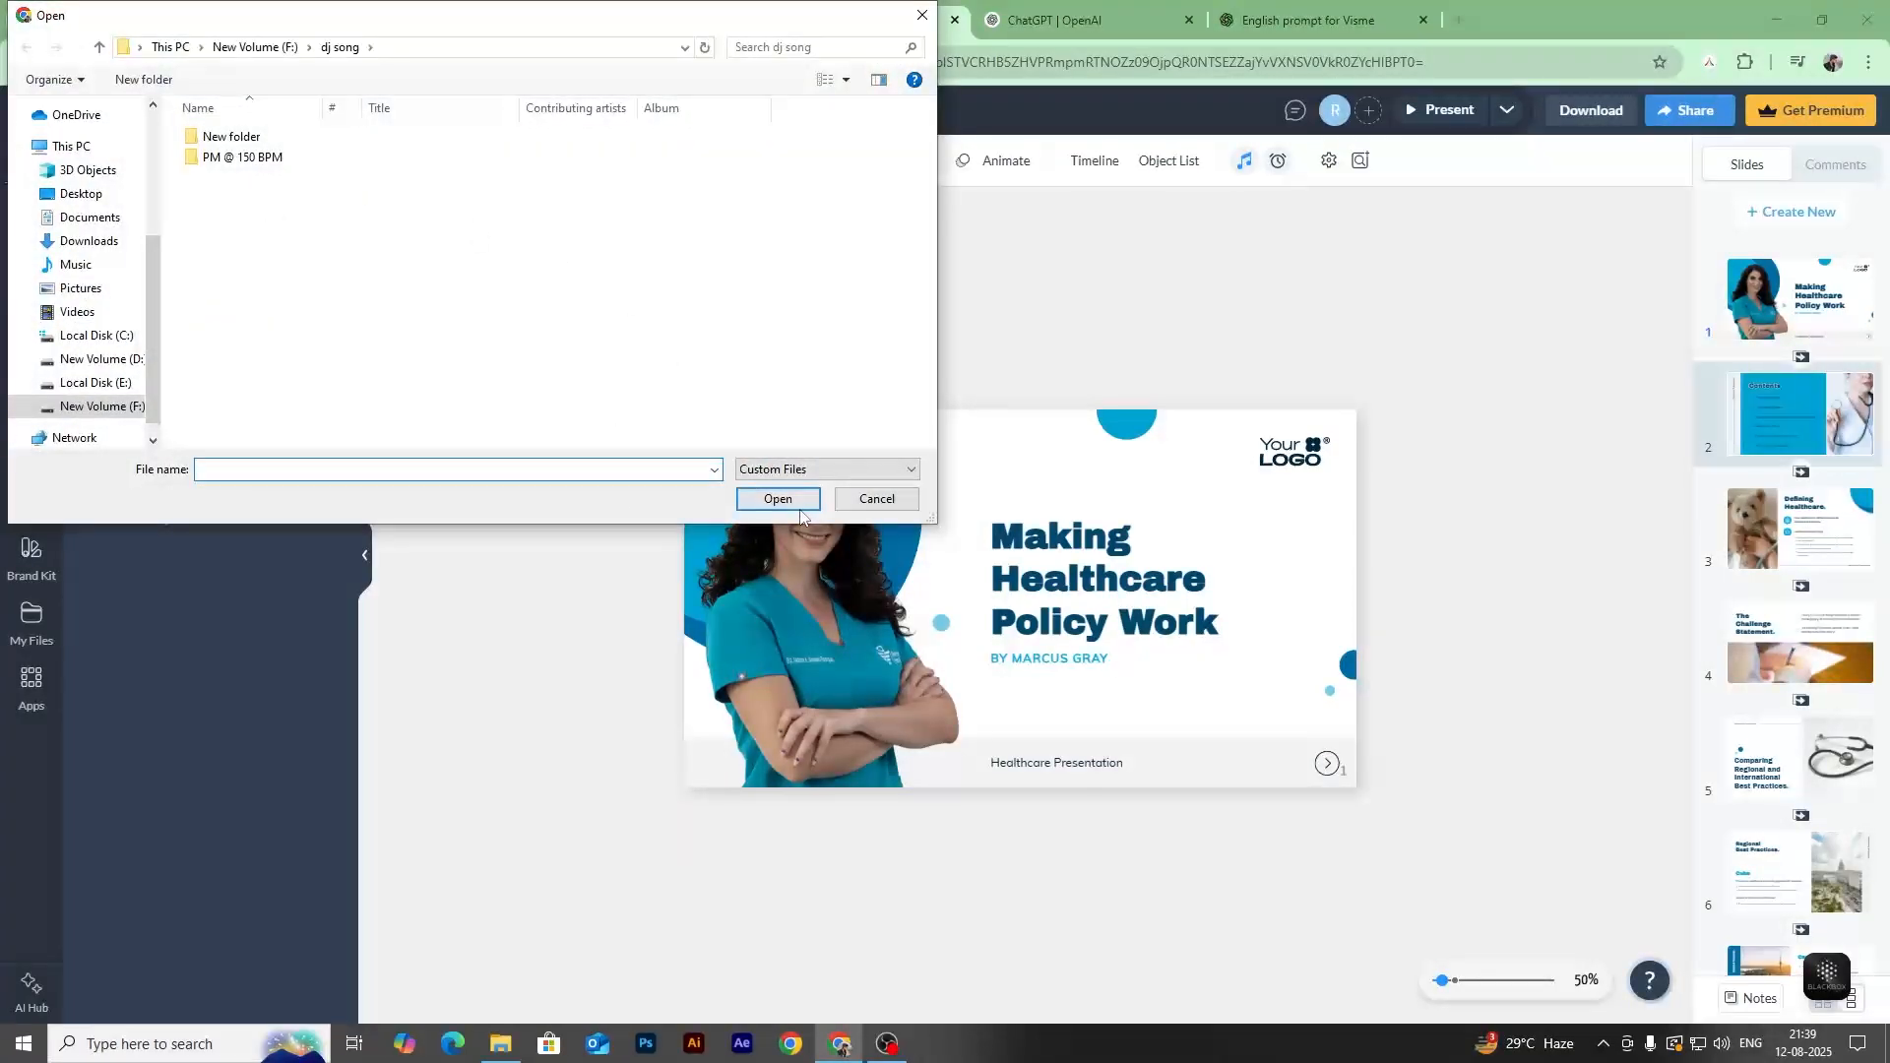
click(866, 499)
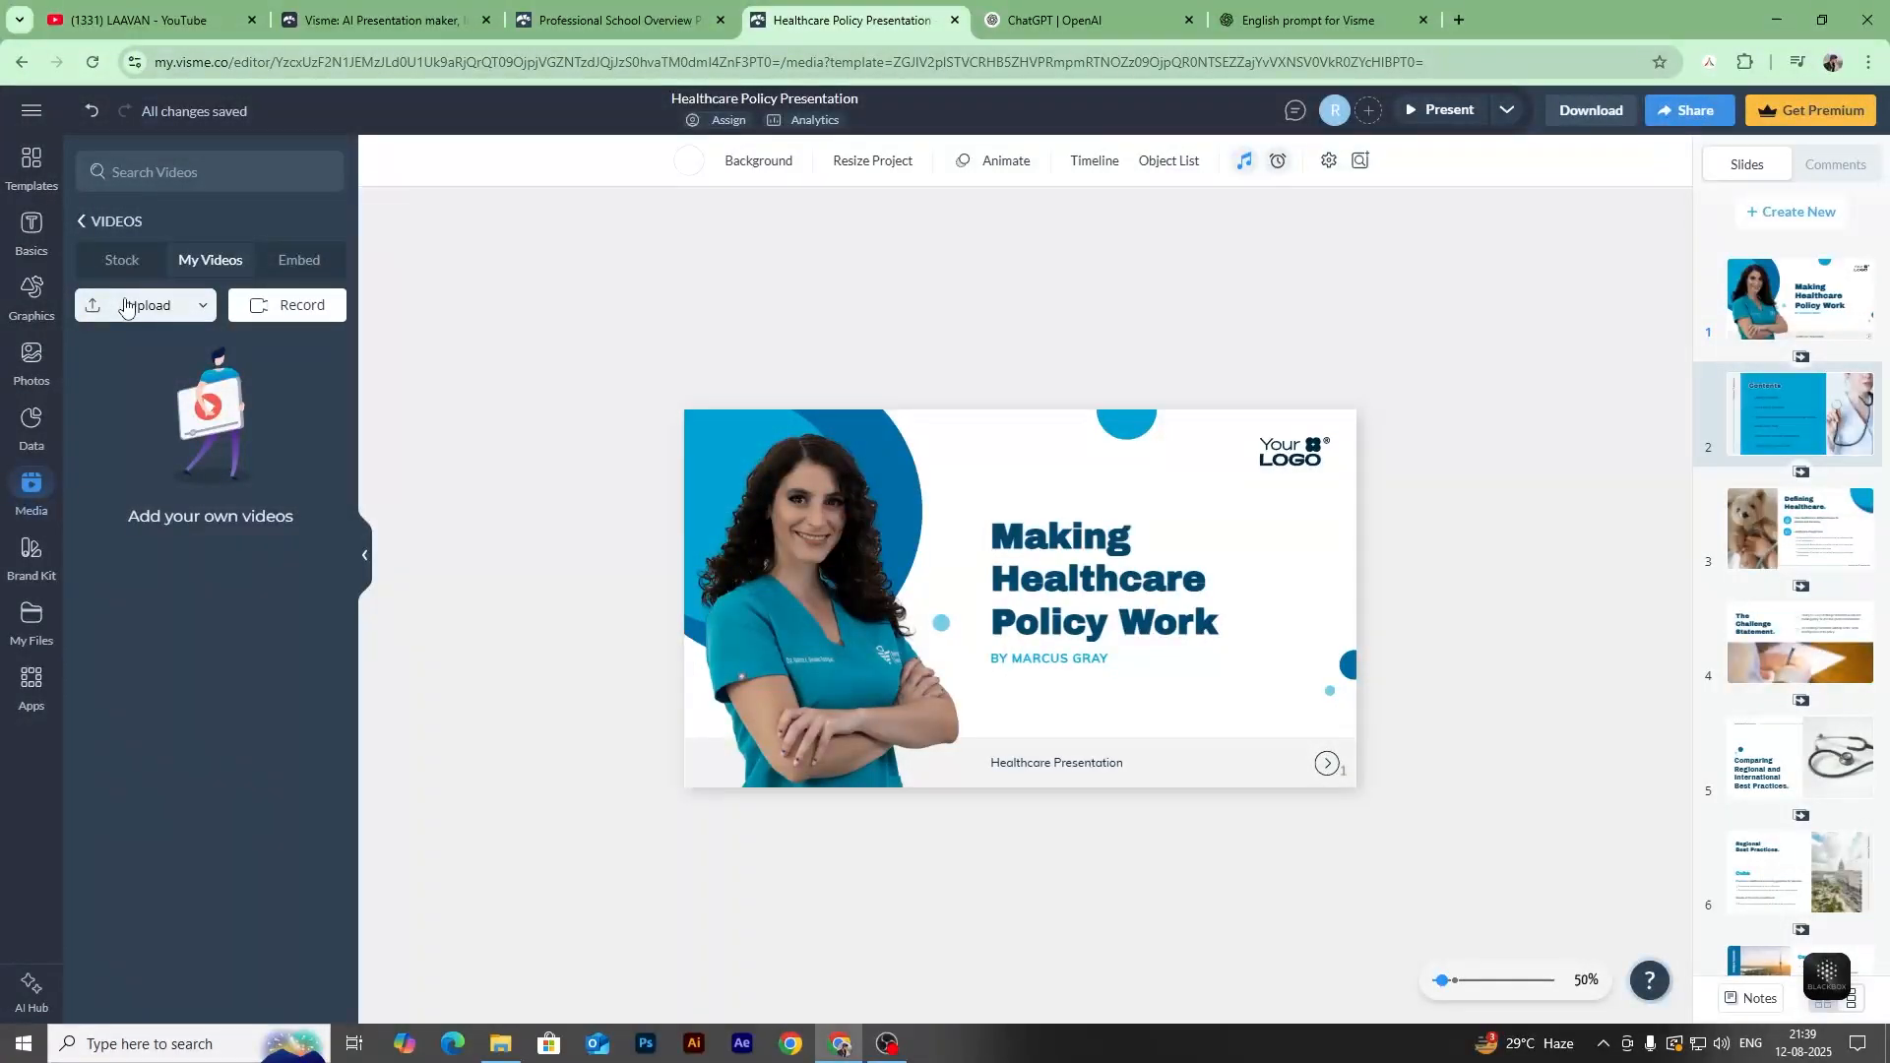
click(125, 308)
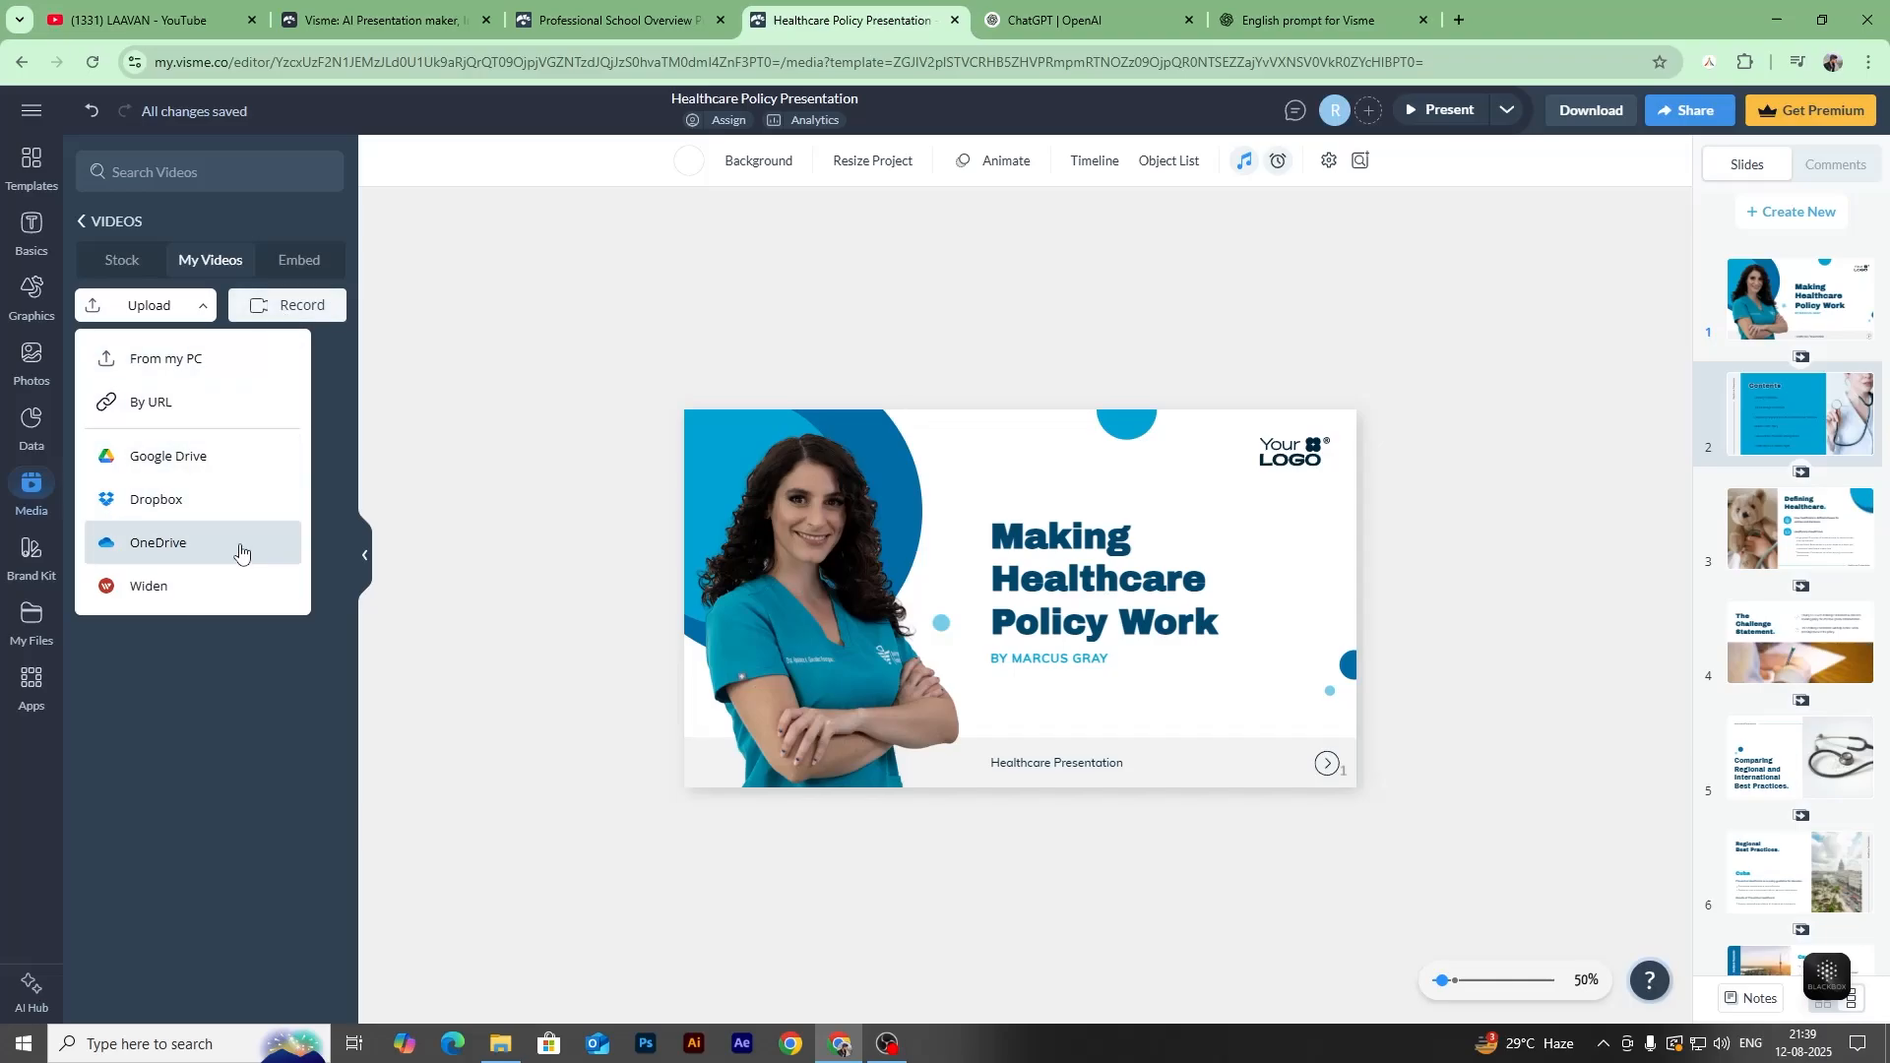
click(205, 624)
View the external video embed services and the stock video categories, and return to the media options.
click(279, 266)
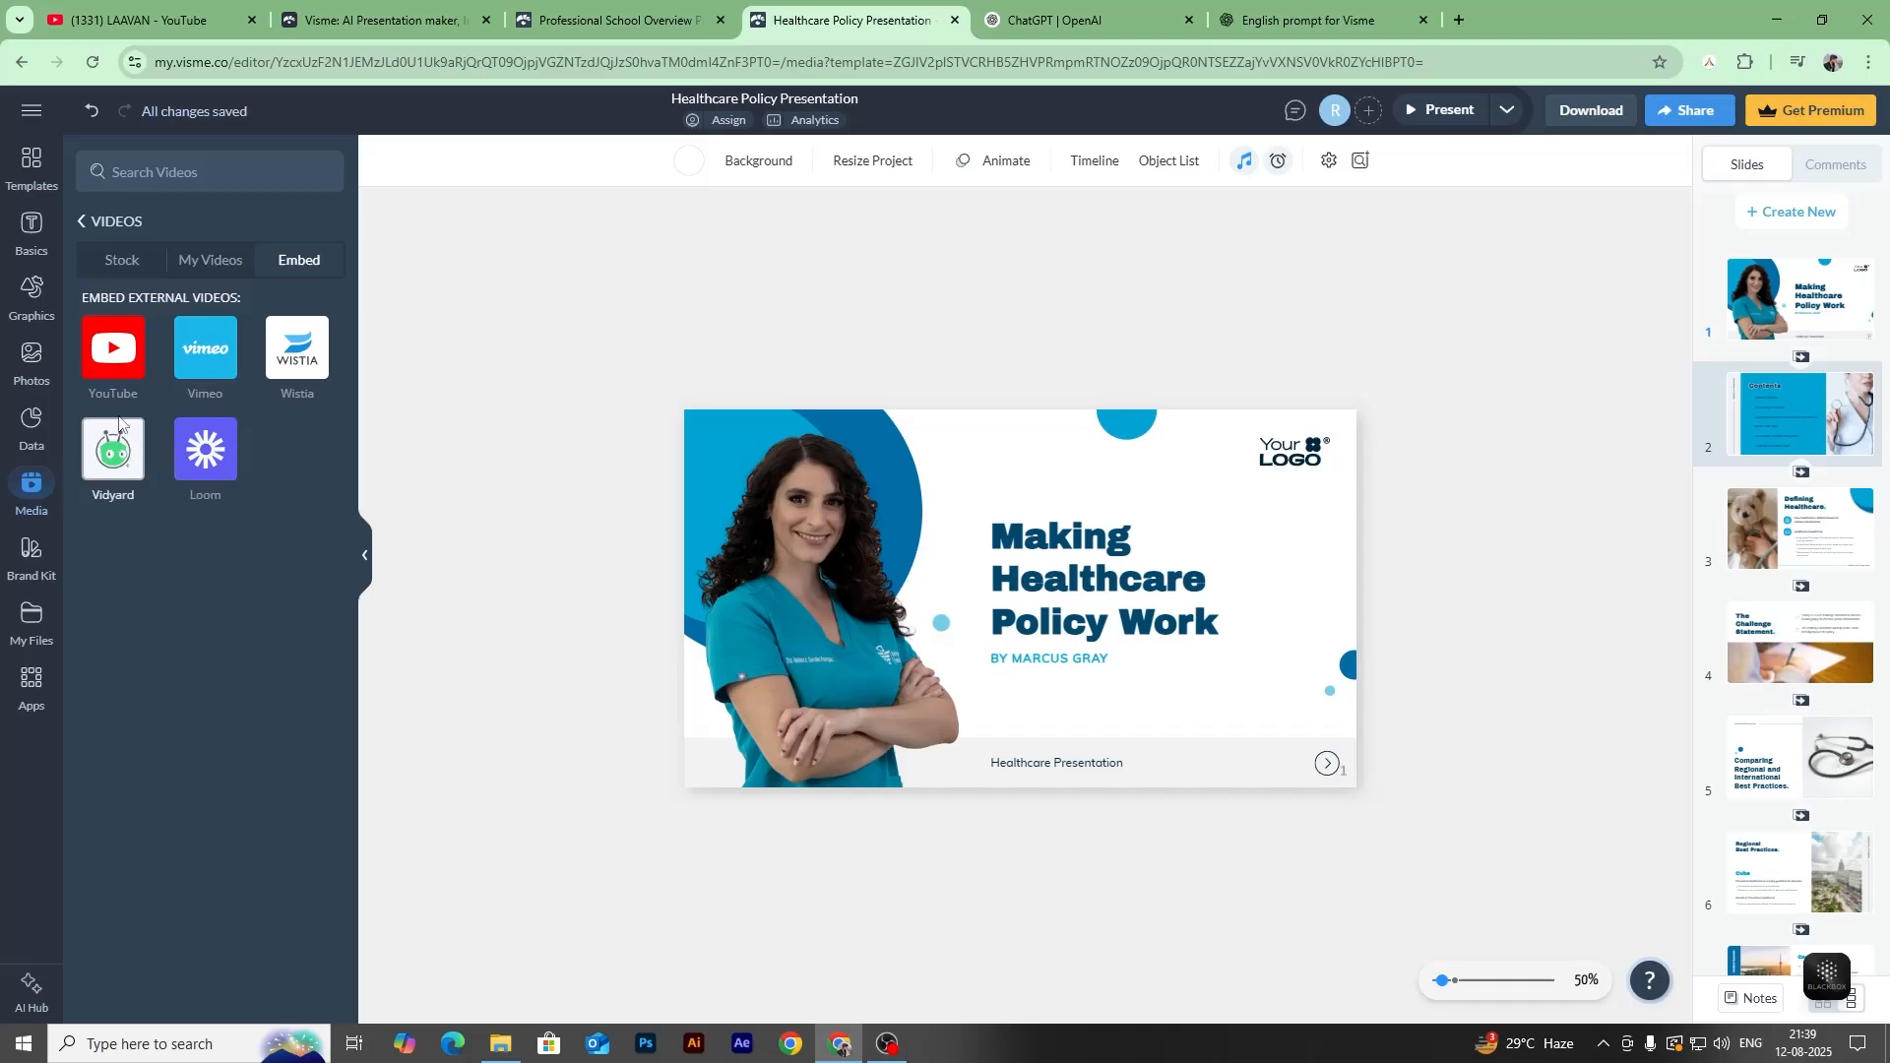
click(116, 276)
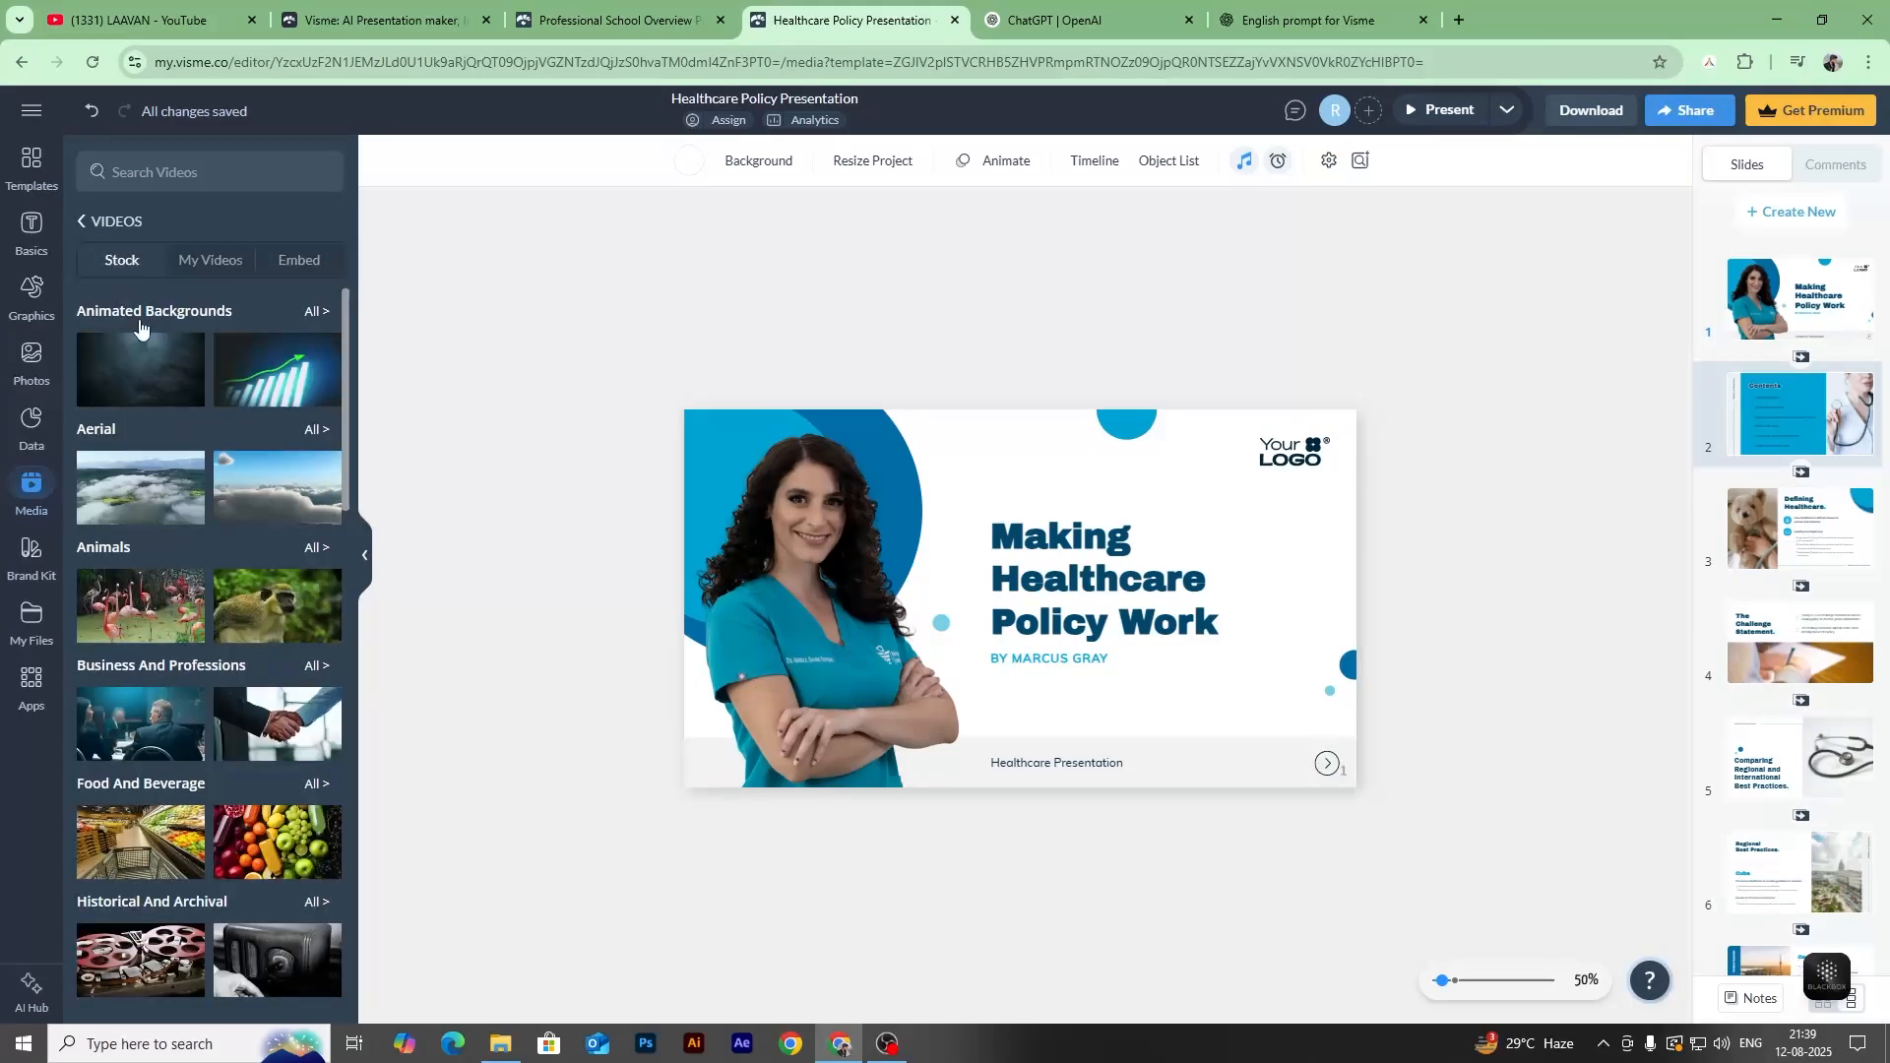
mouse_move(233, 394)
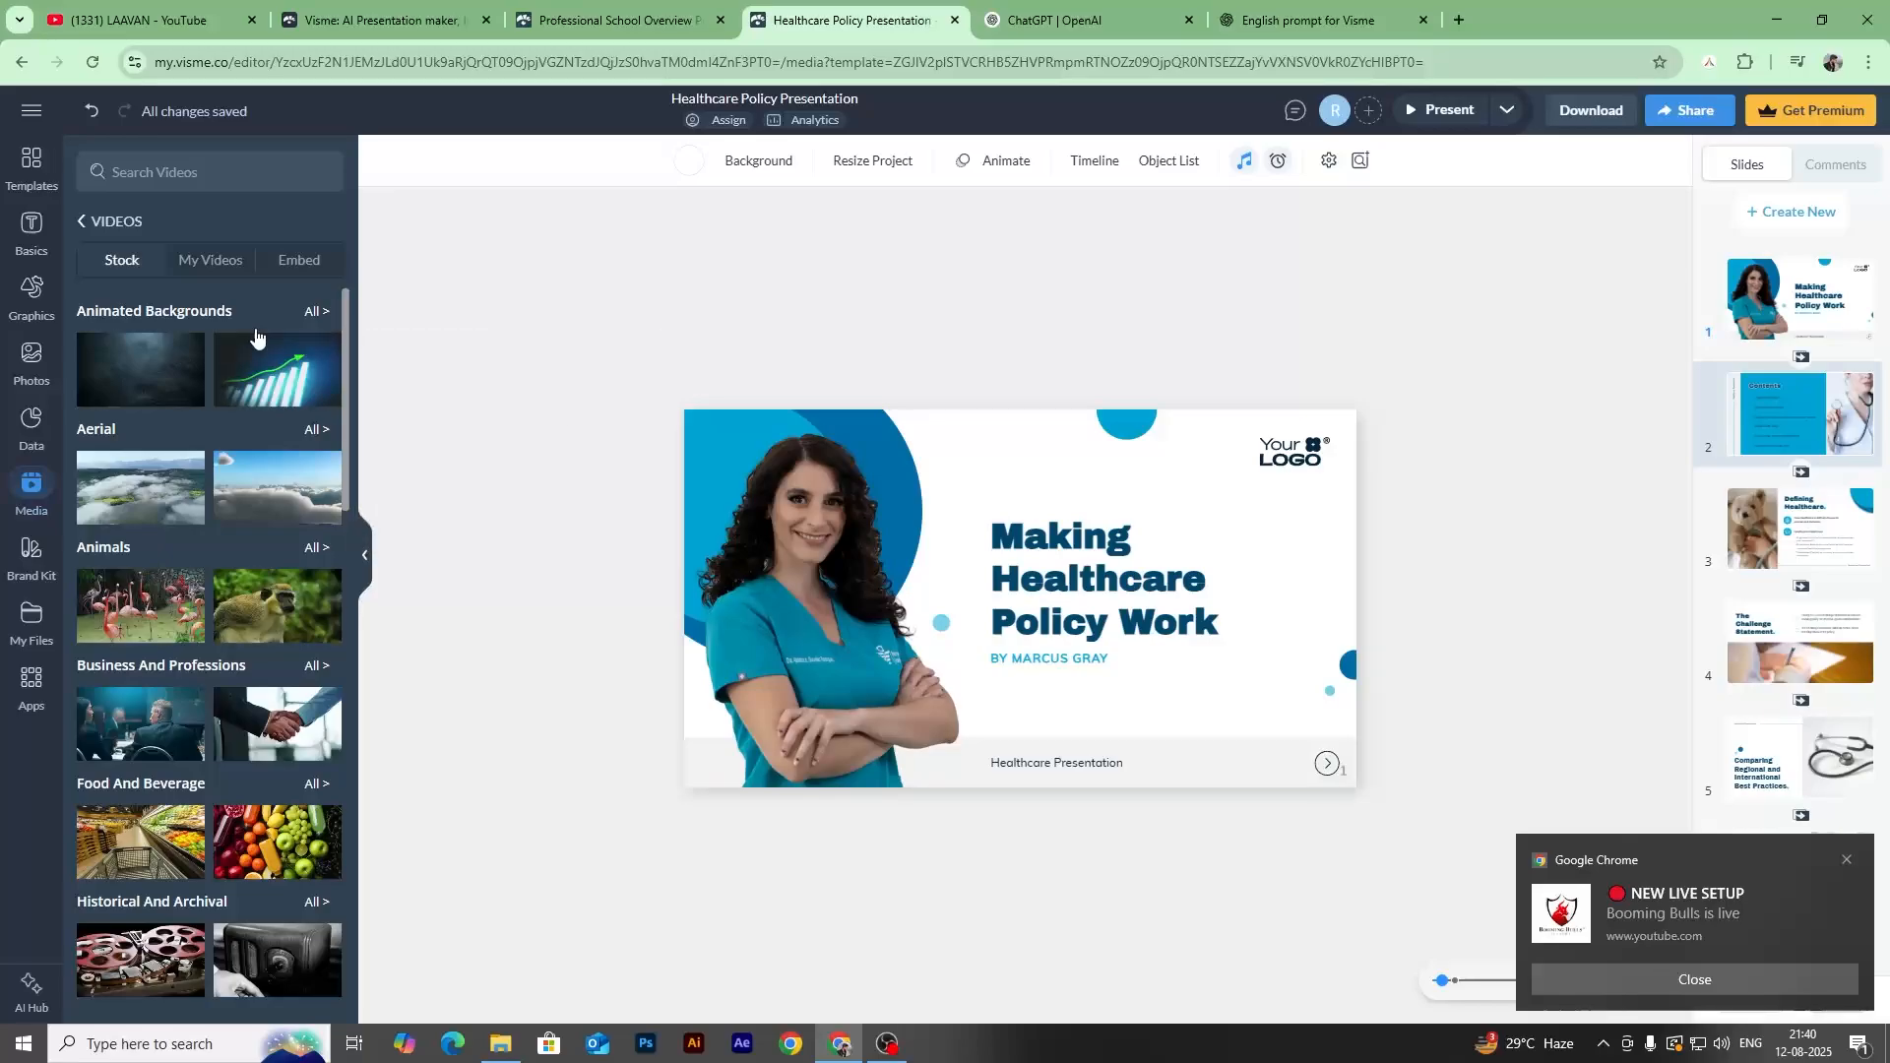
click(84, 225)
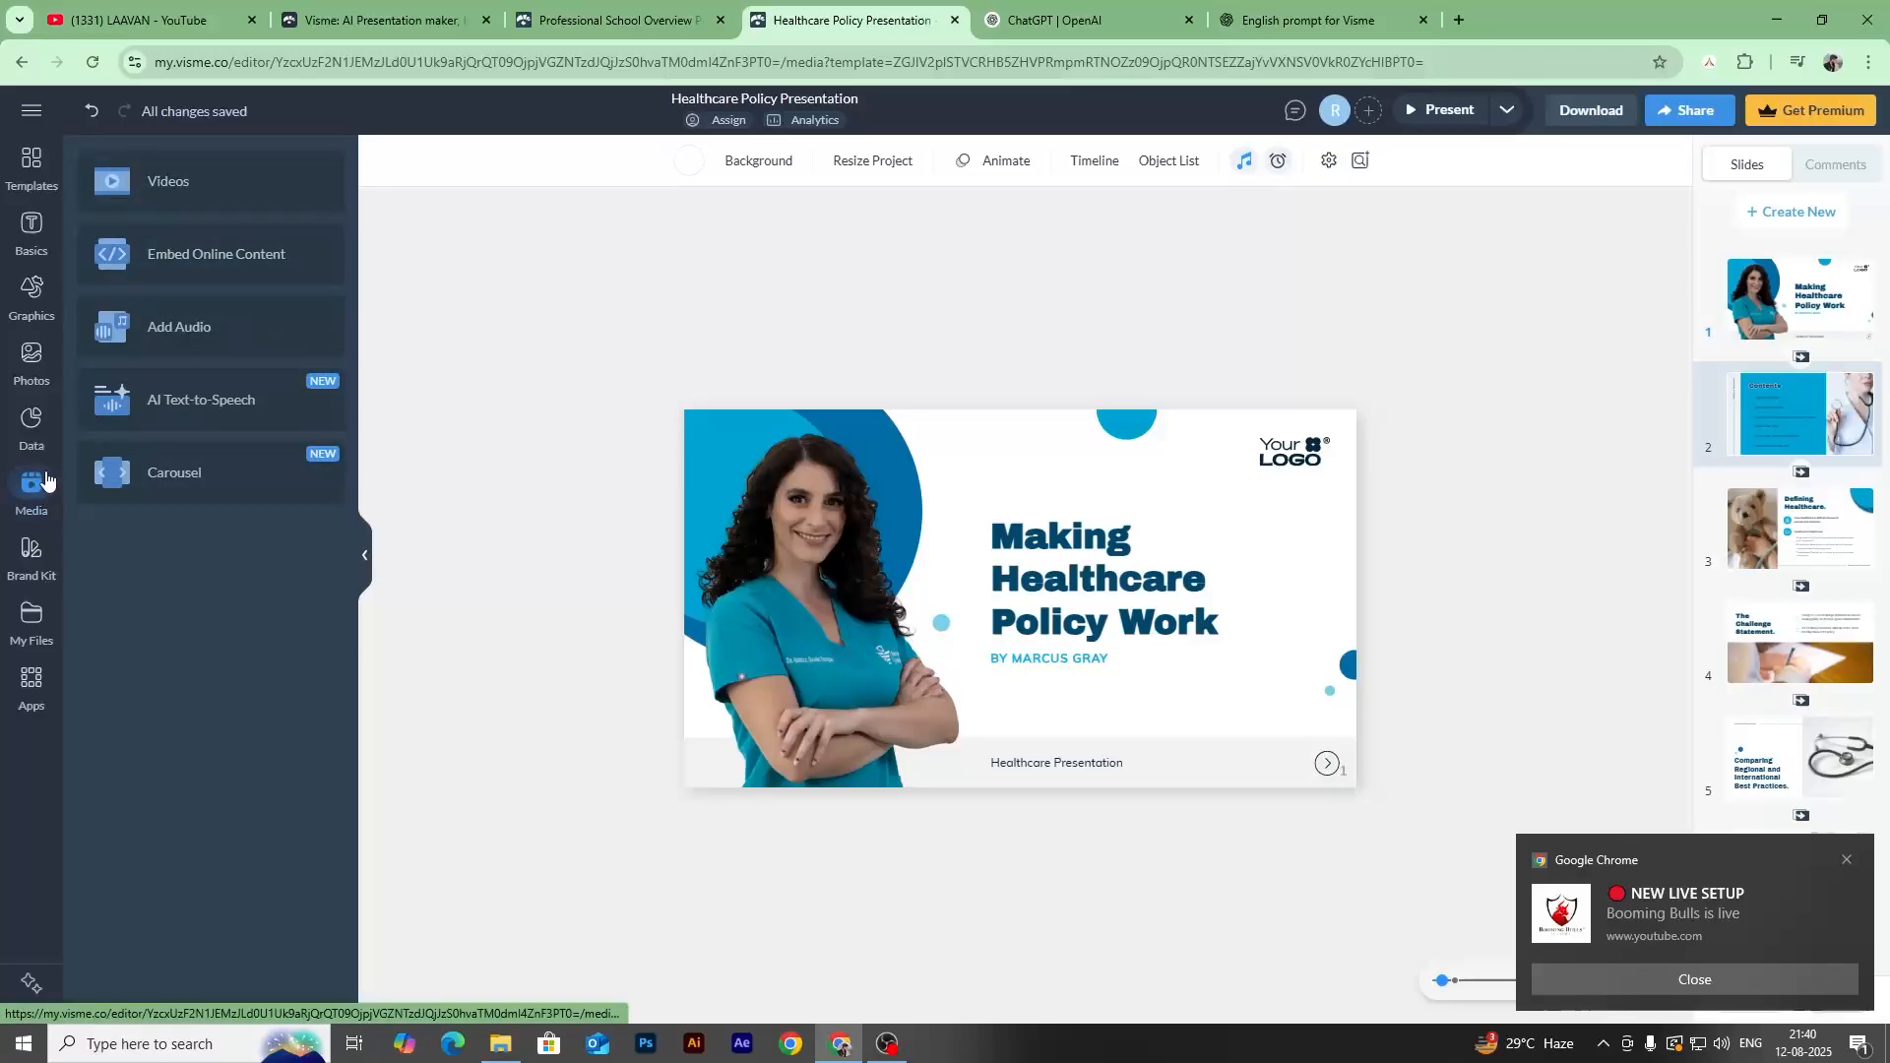
Look over the Brand Kit's preset theme colors and try to edit its logos, closing the upgrade offer.
click(29, 563)
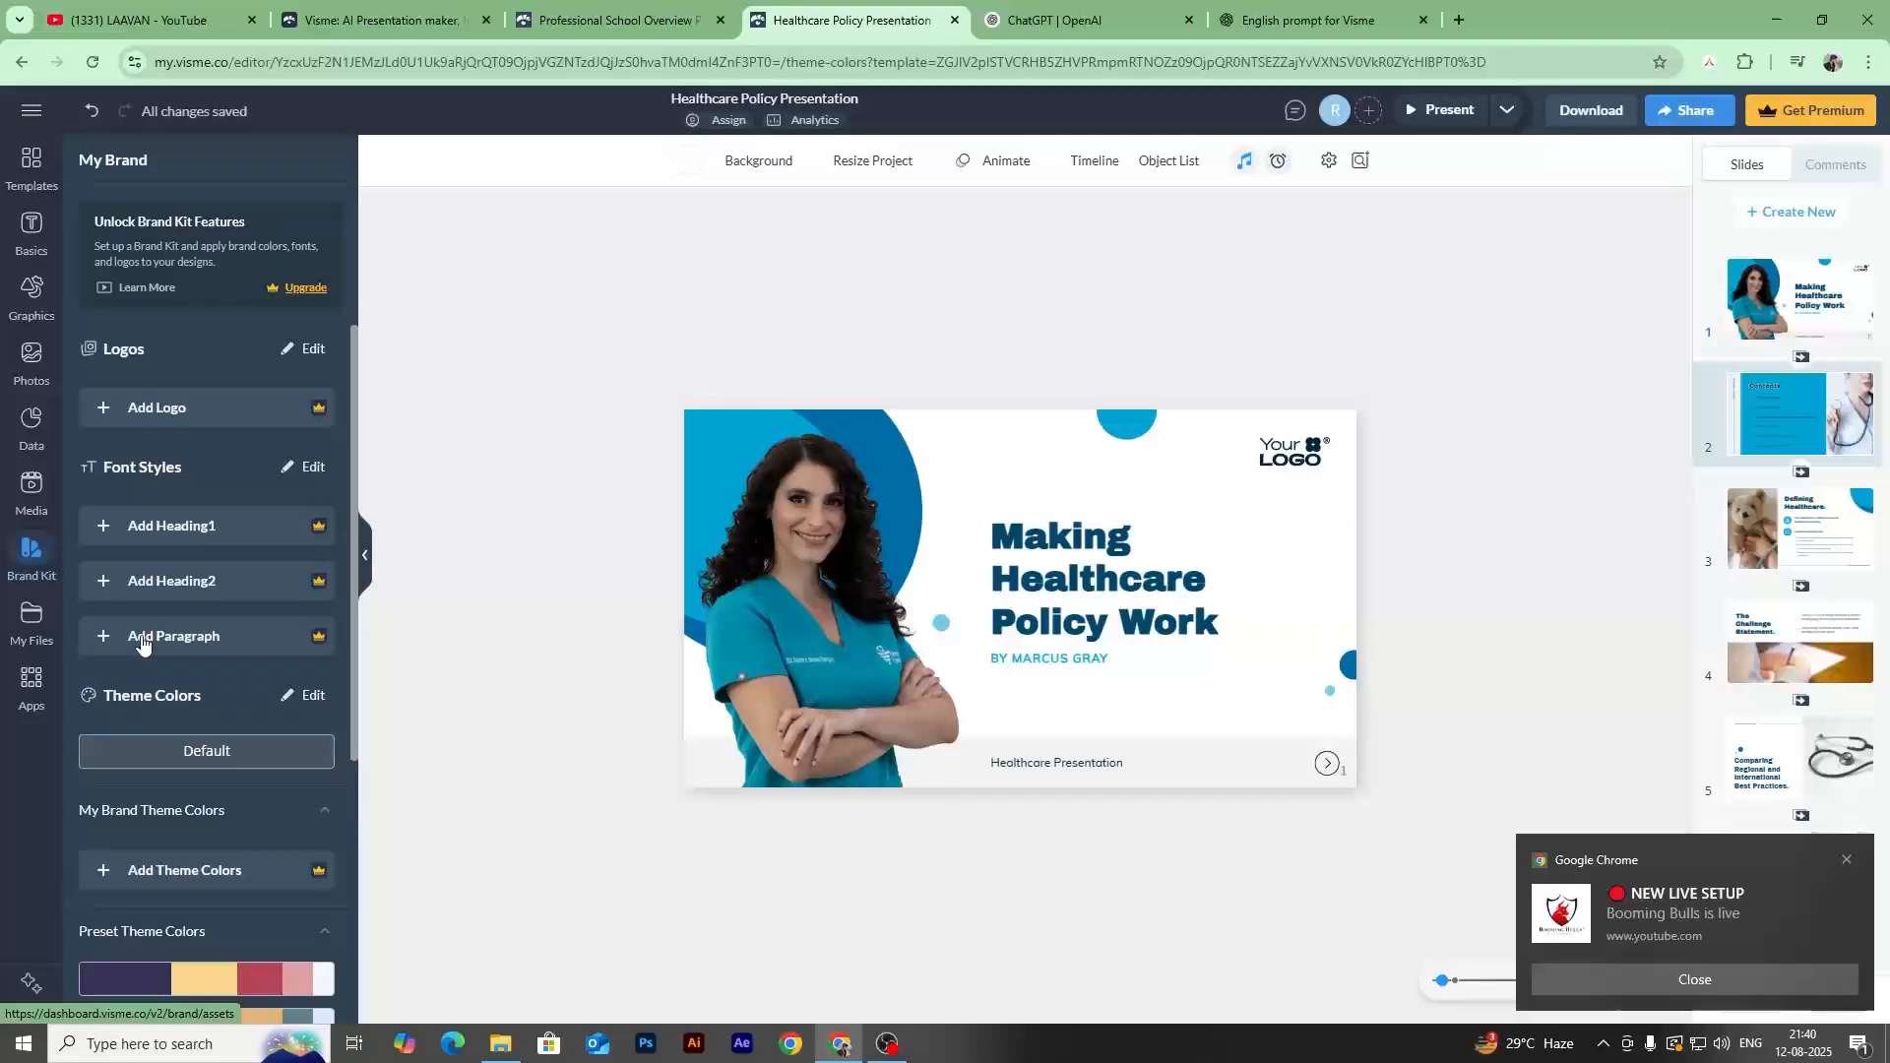
scroll(142, 633, down, 1)
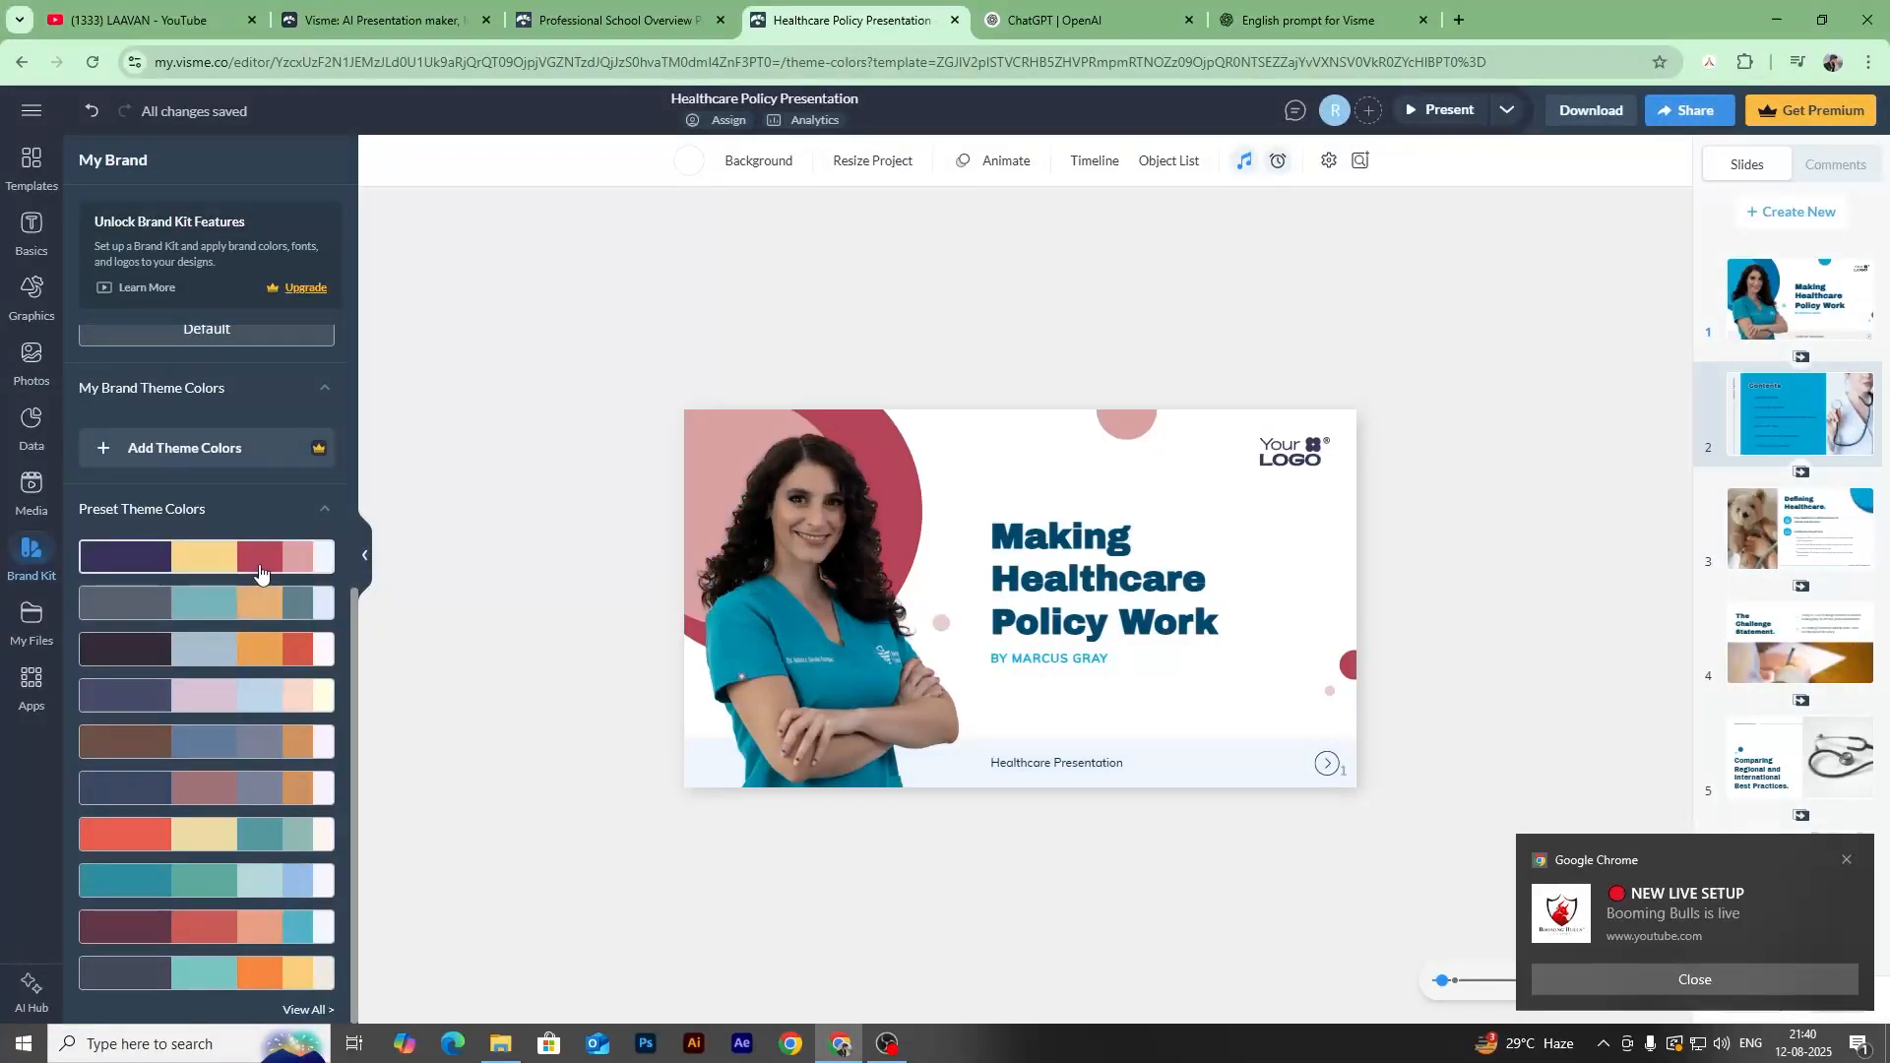
scroll(248, 630, up, 4)
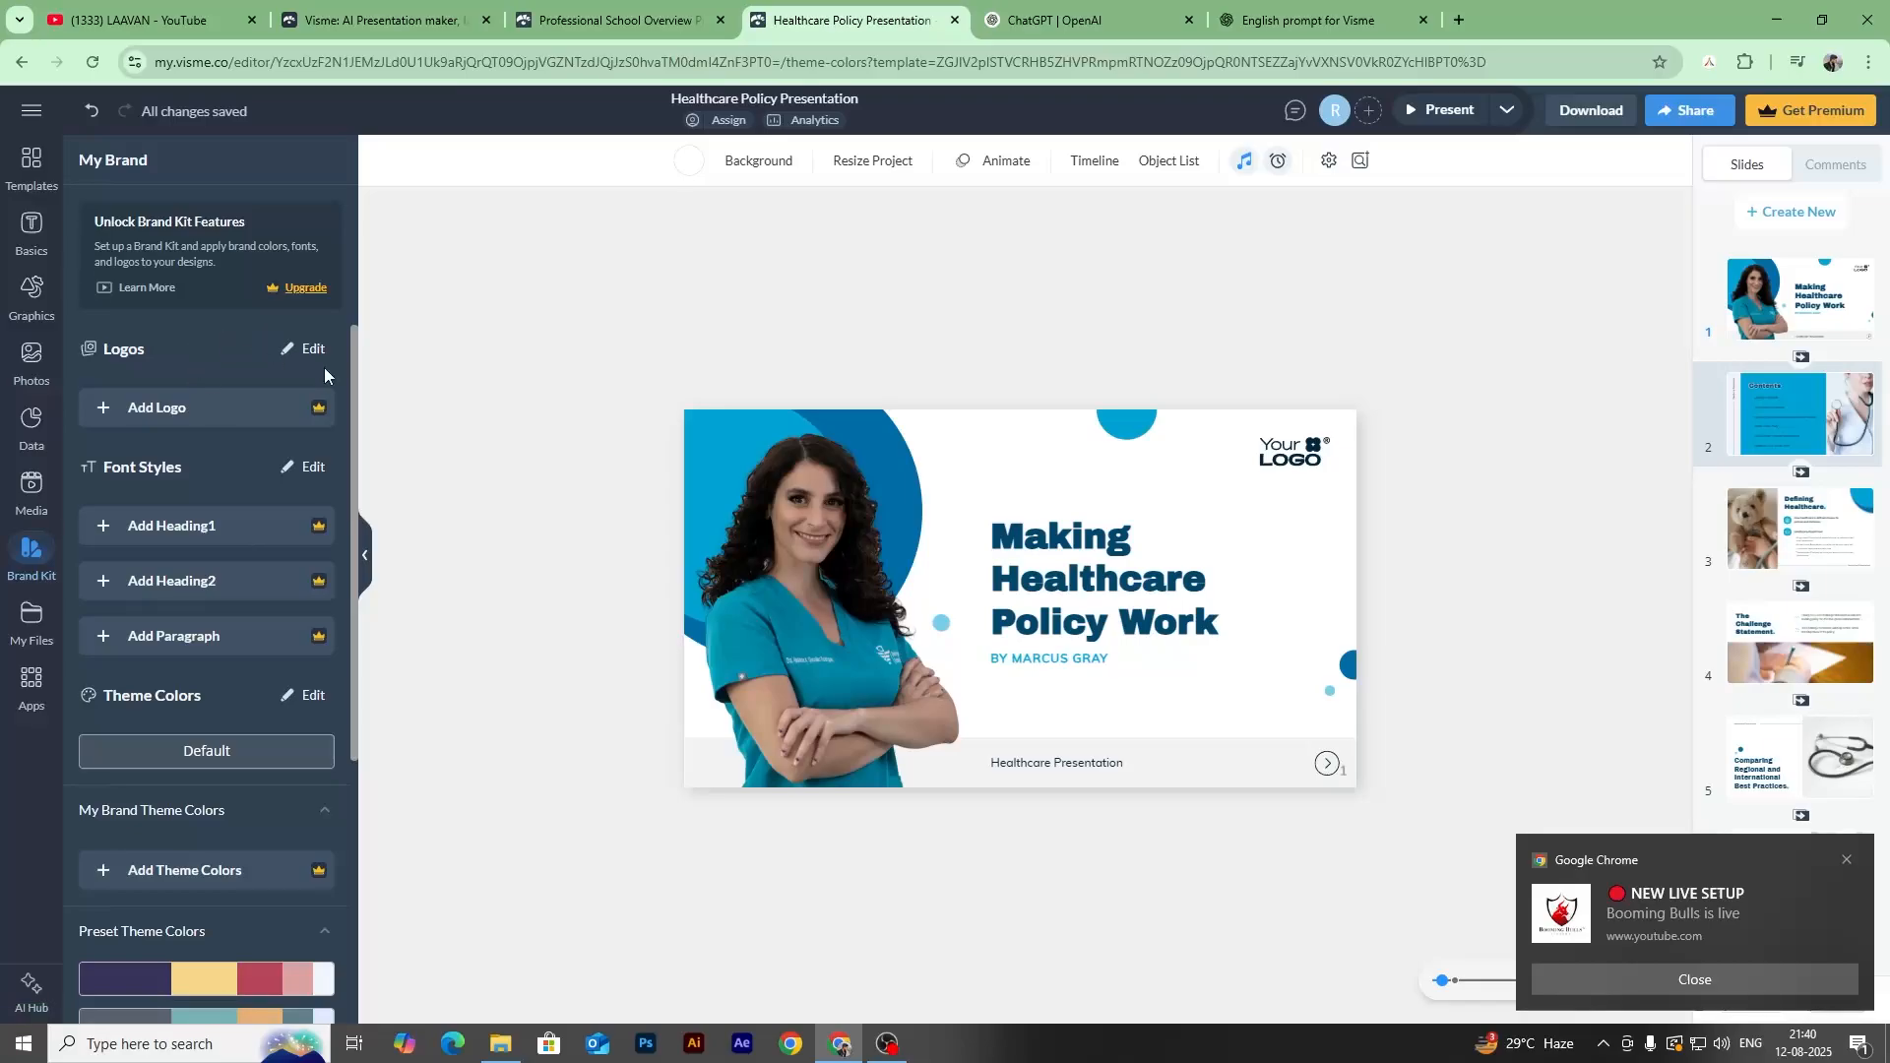
click(305, 351)
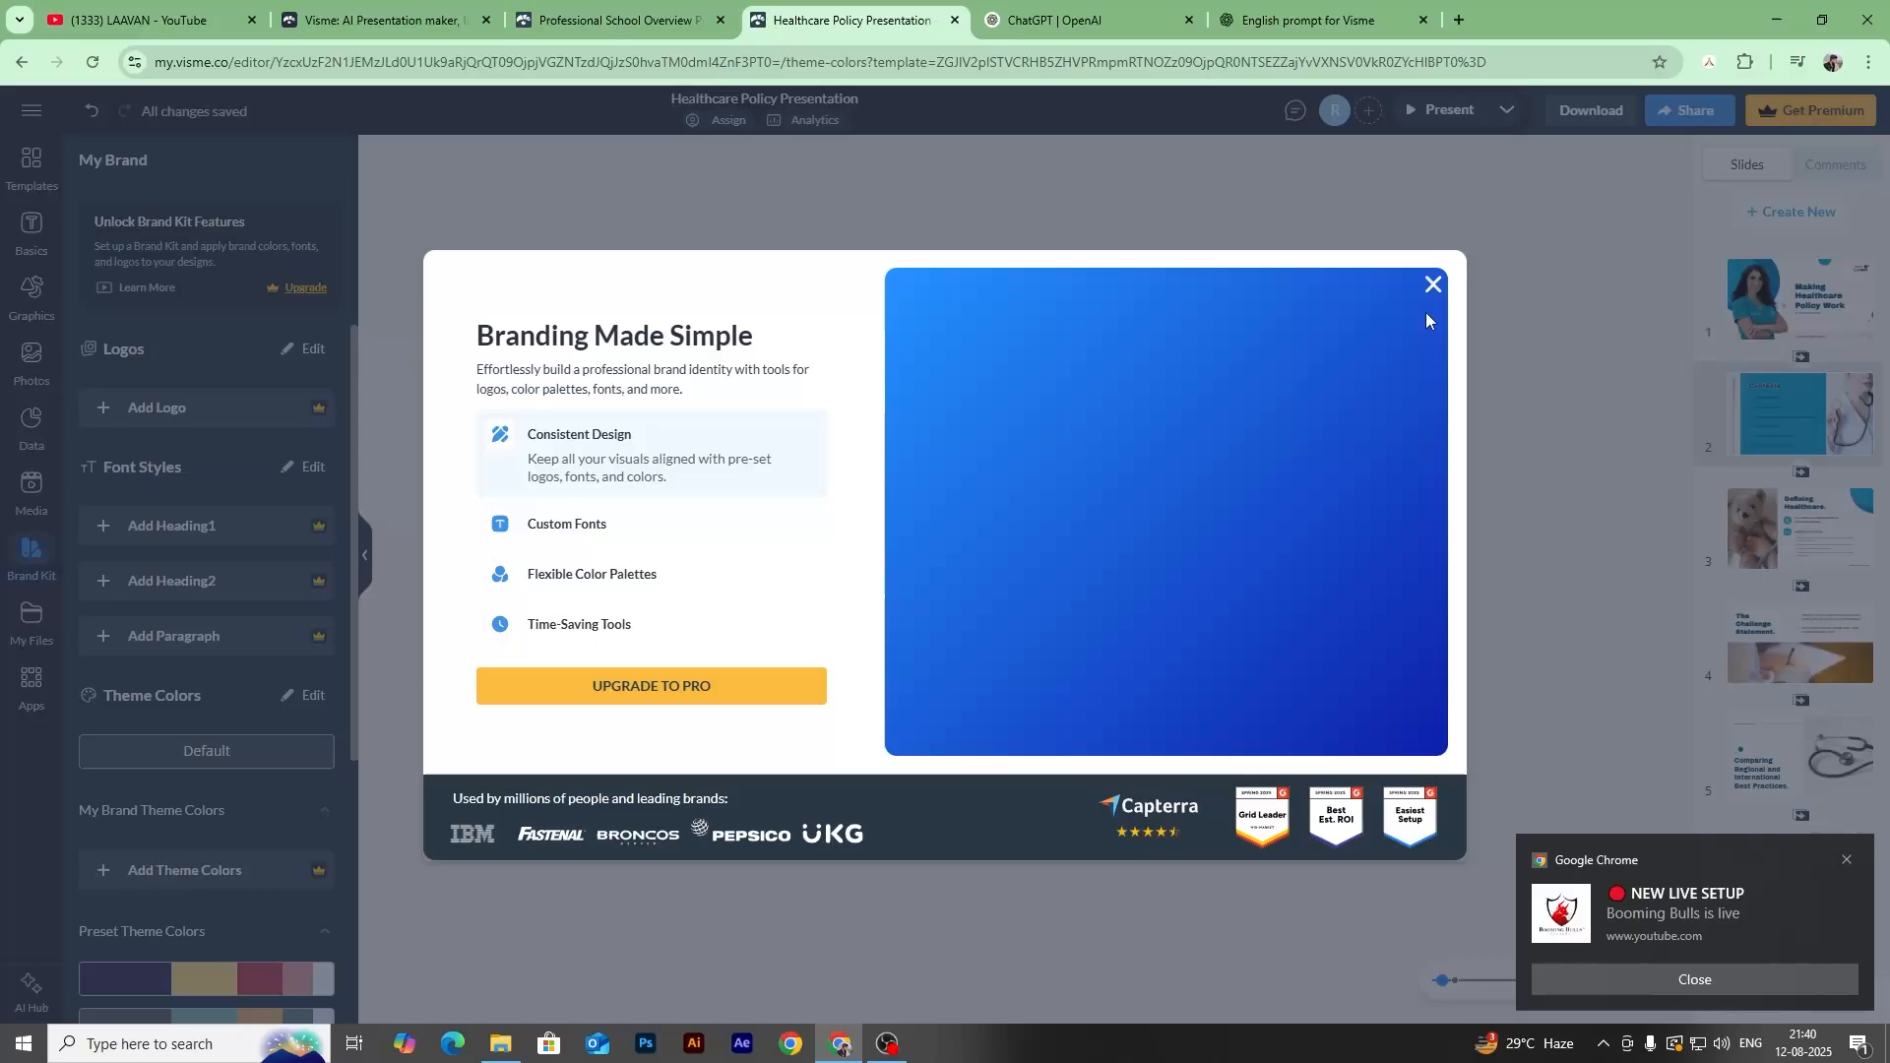
click(1431, 287)
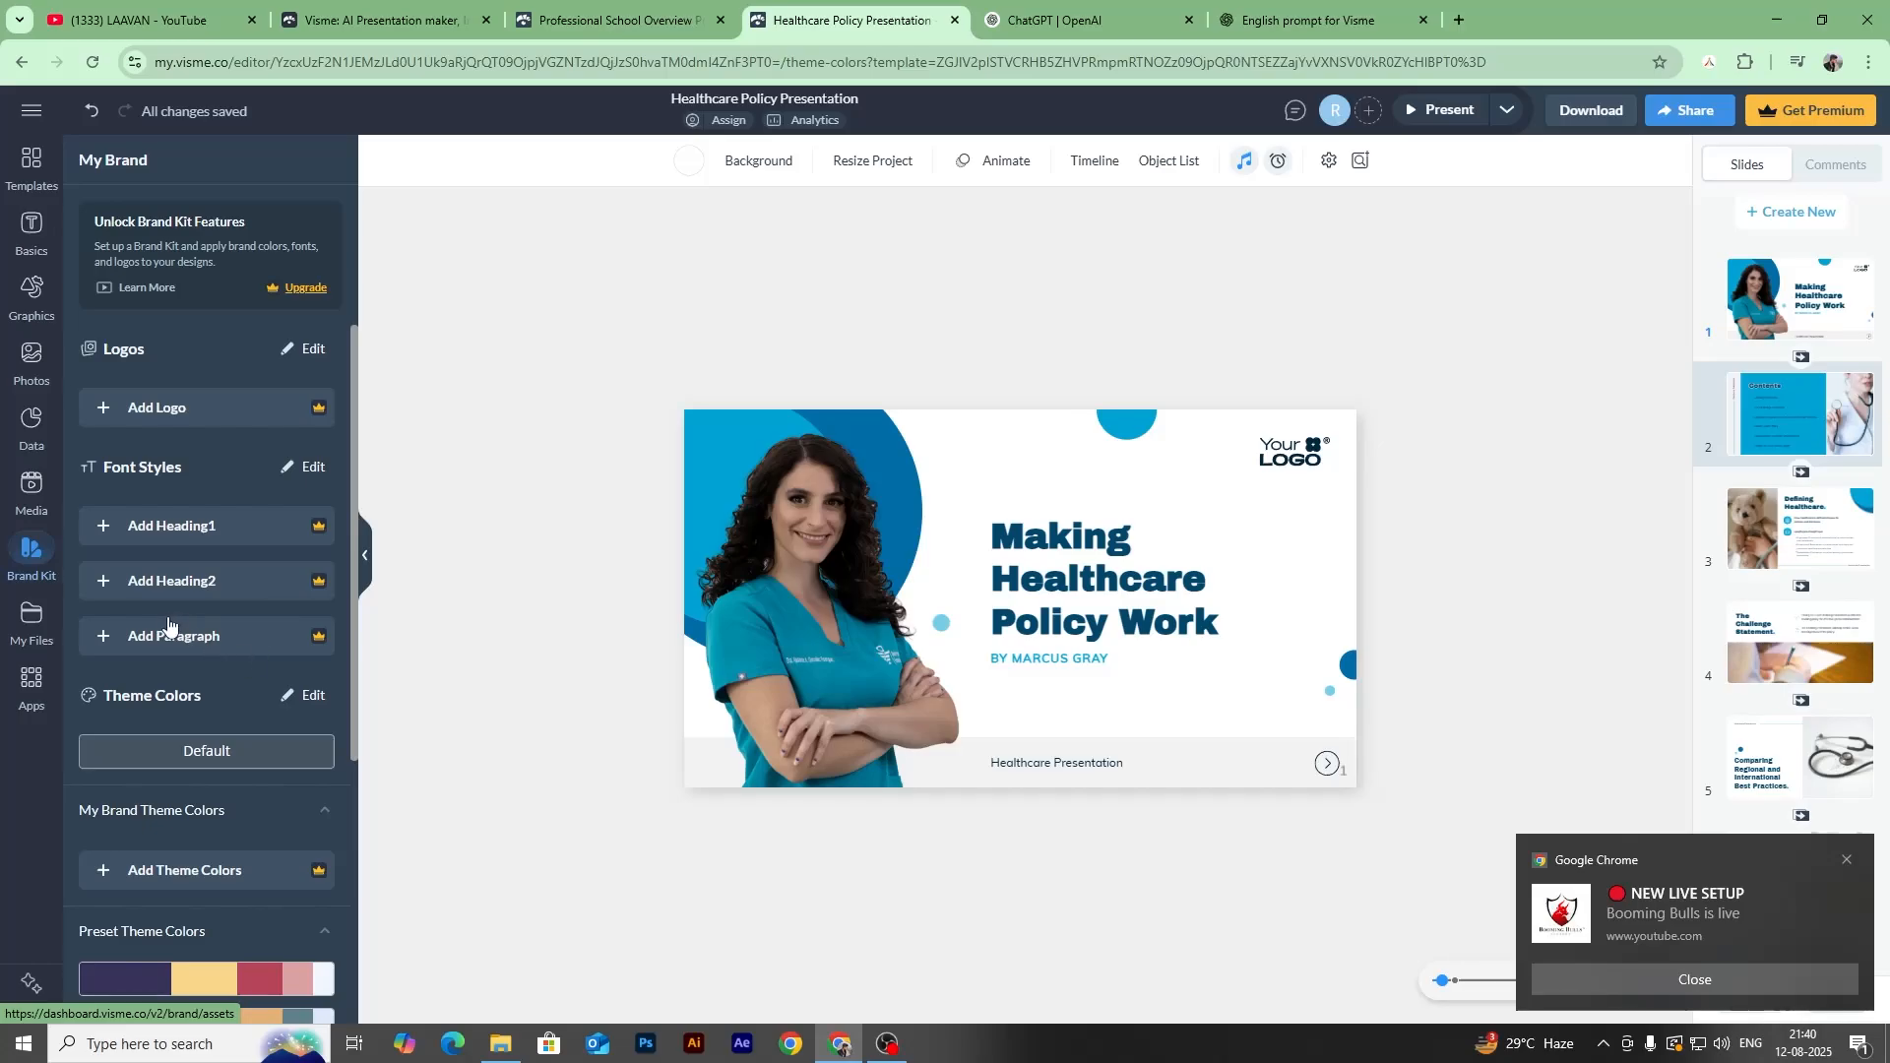
Preview several preset theme colors and apply the dark, light blue, orange and red preset to the presentation.
scroll(211, 751, down, 2)
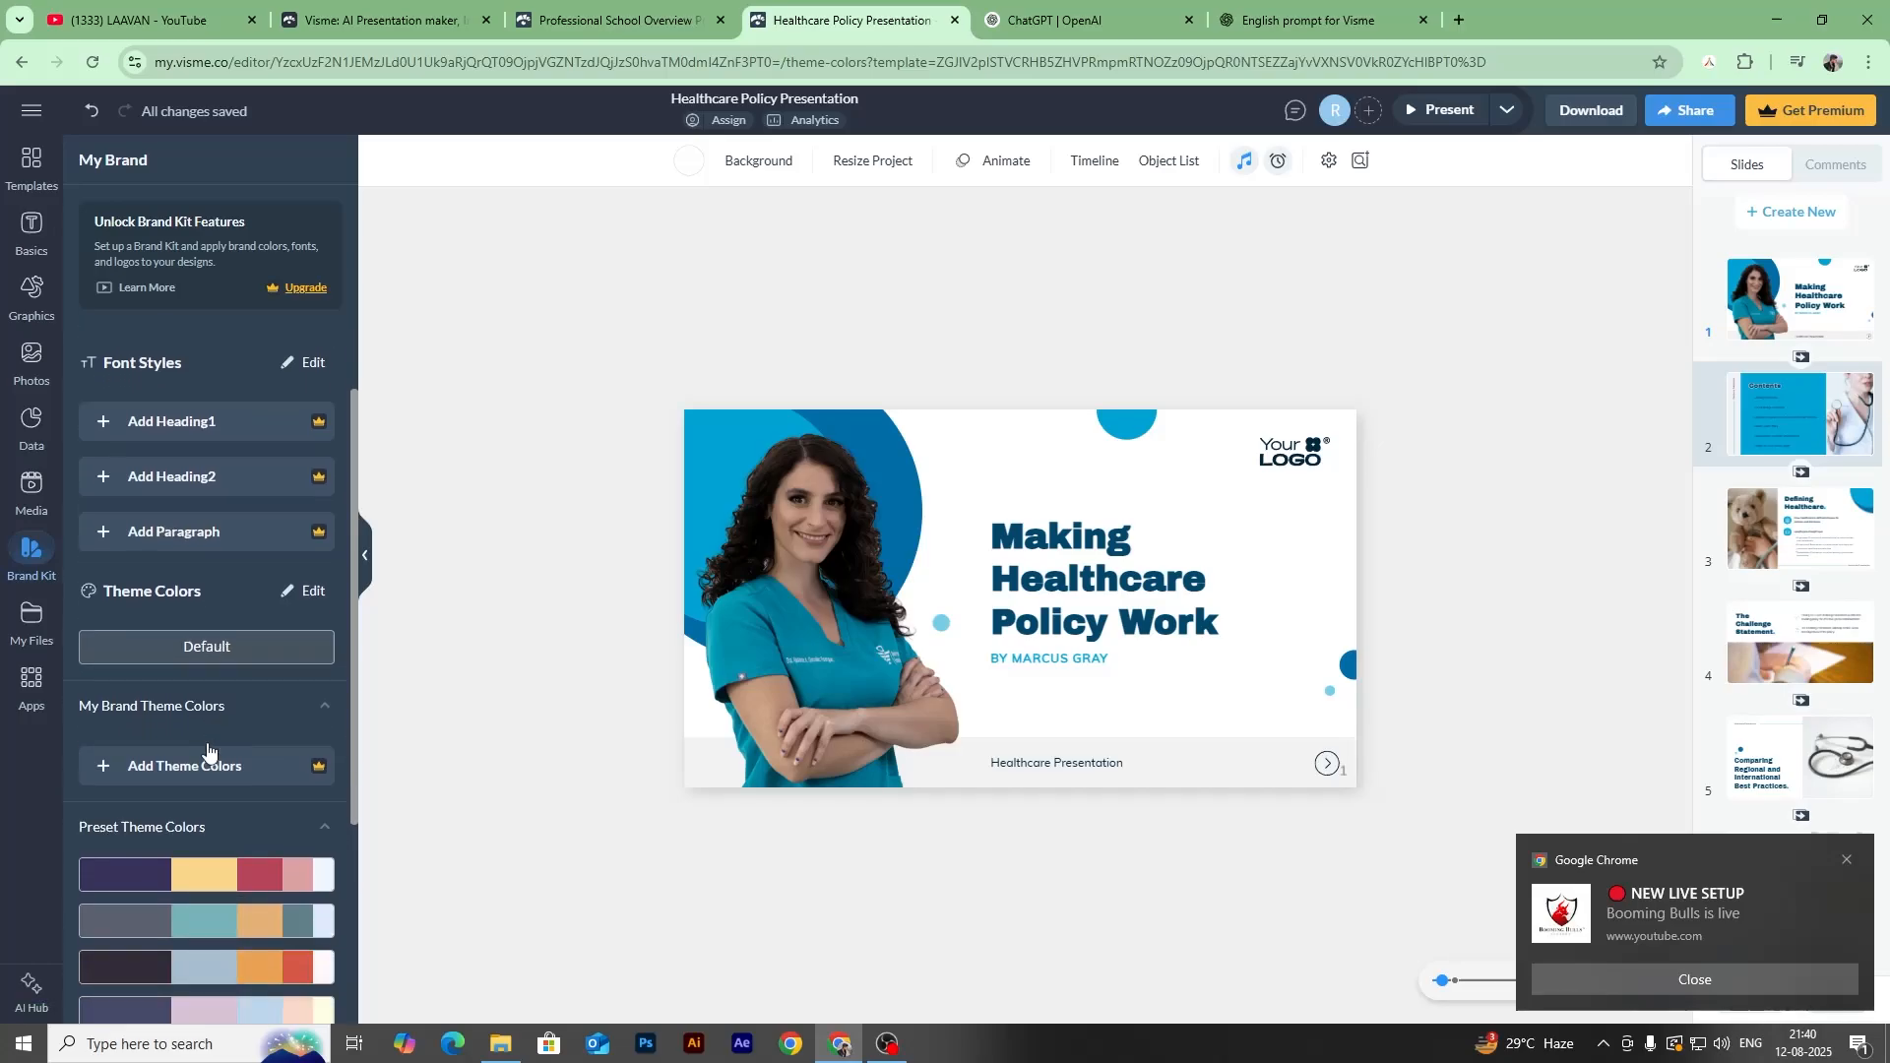
click(221, 783)
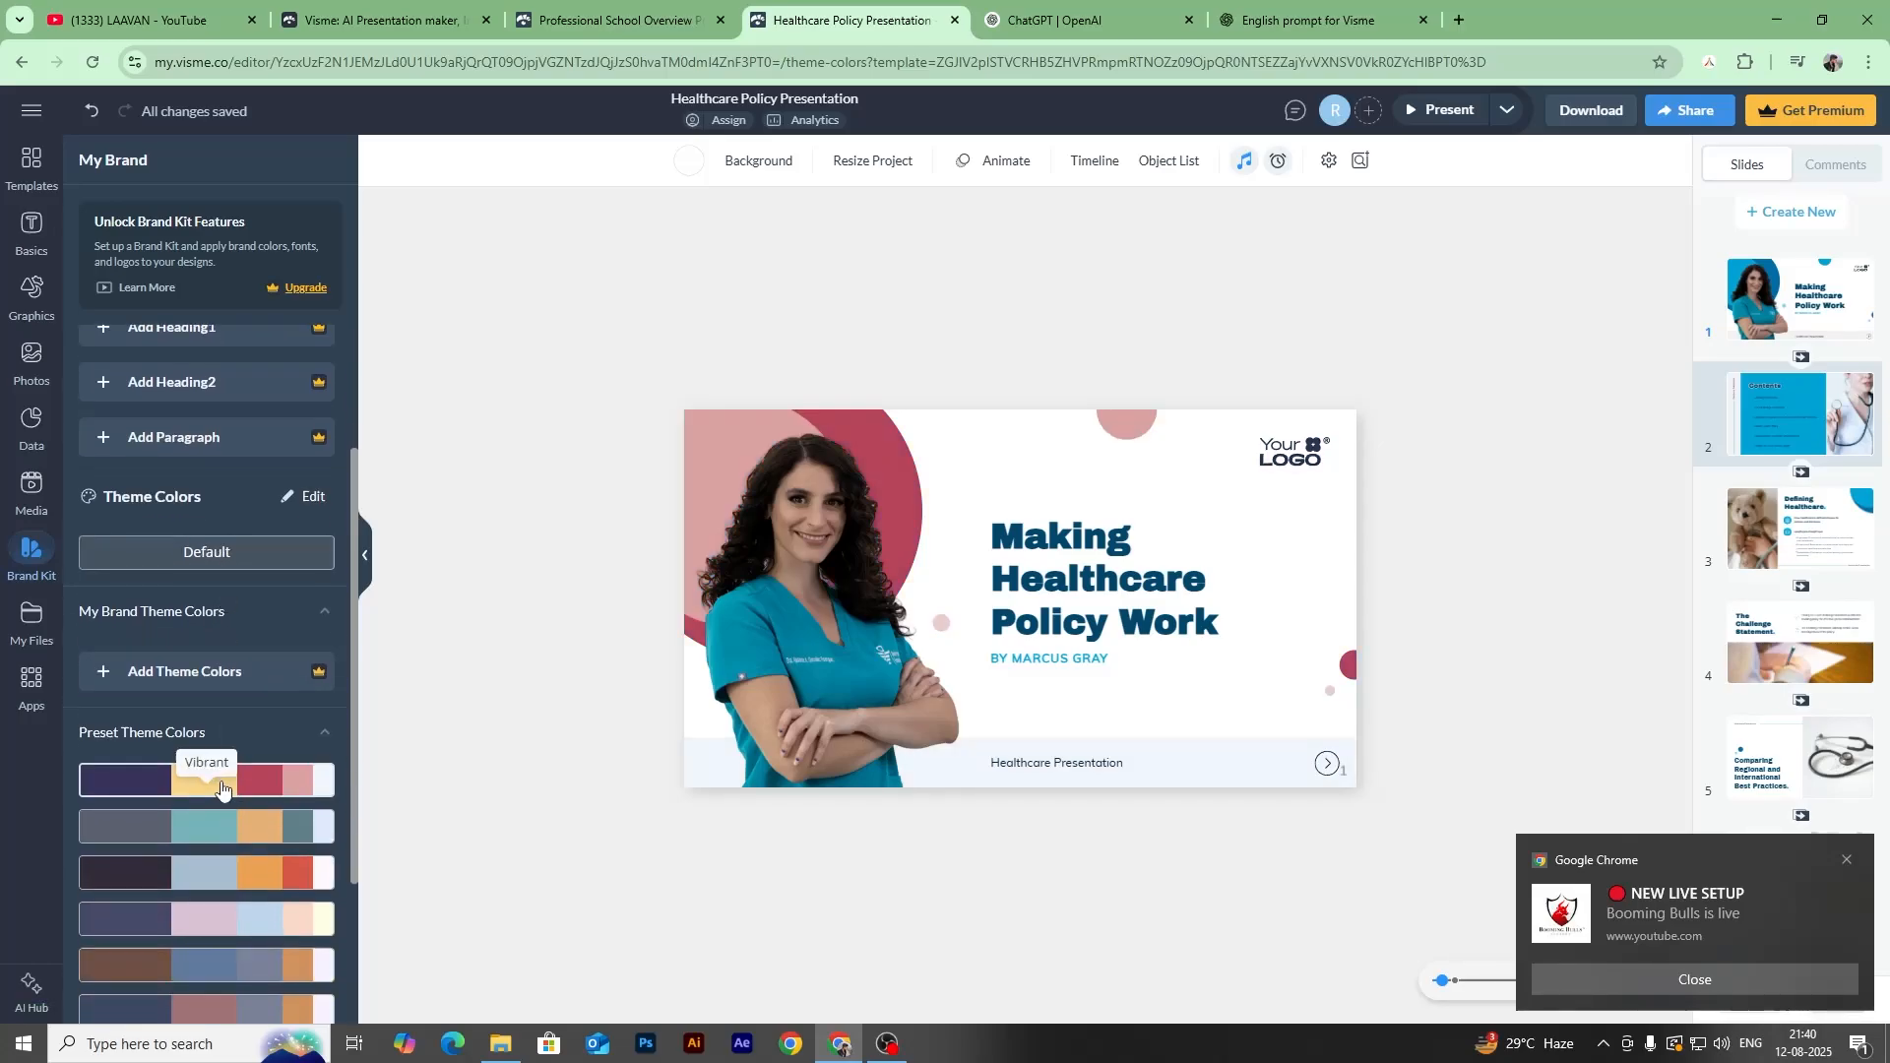
scroll(222, 782, down, 2)
click(218, 972)
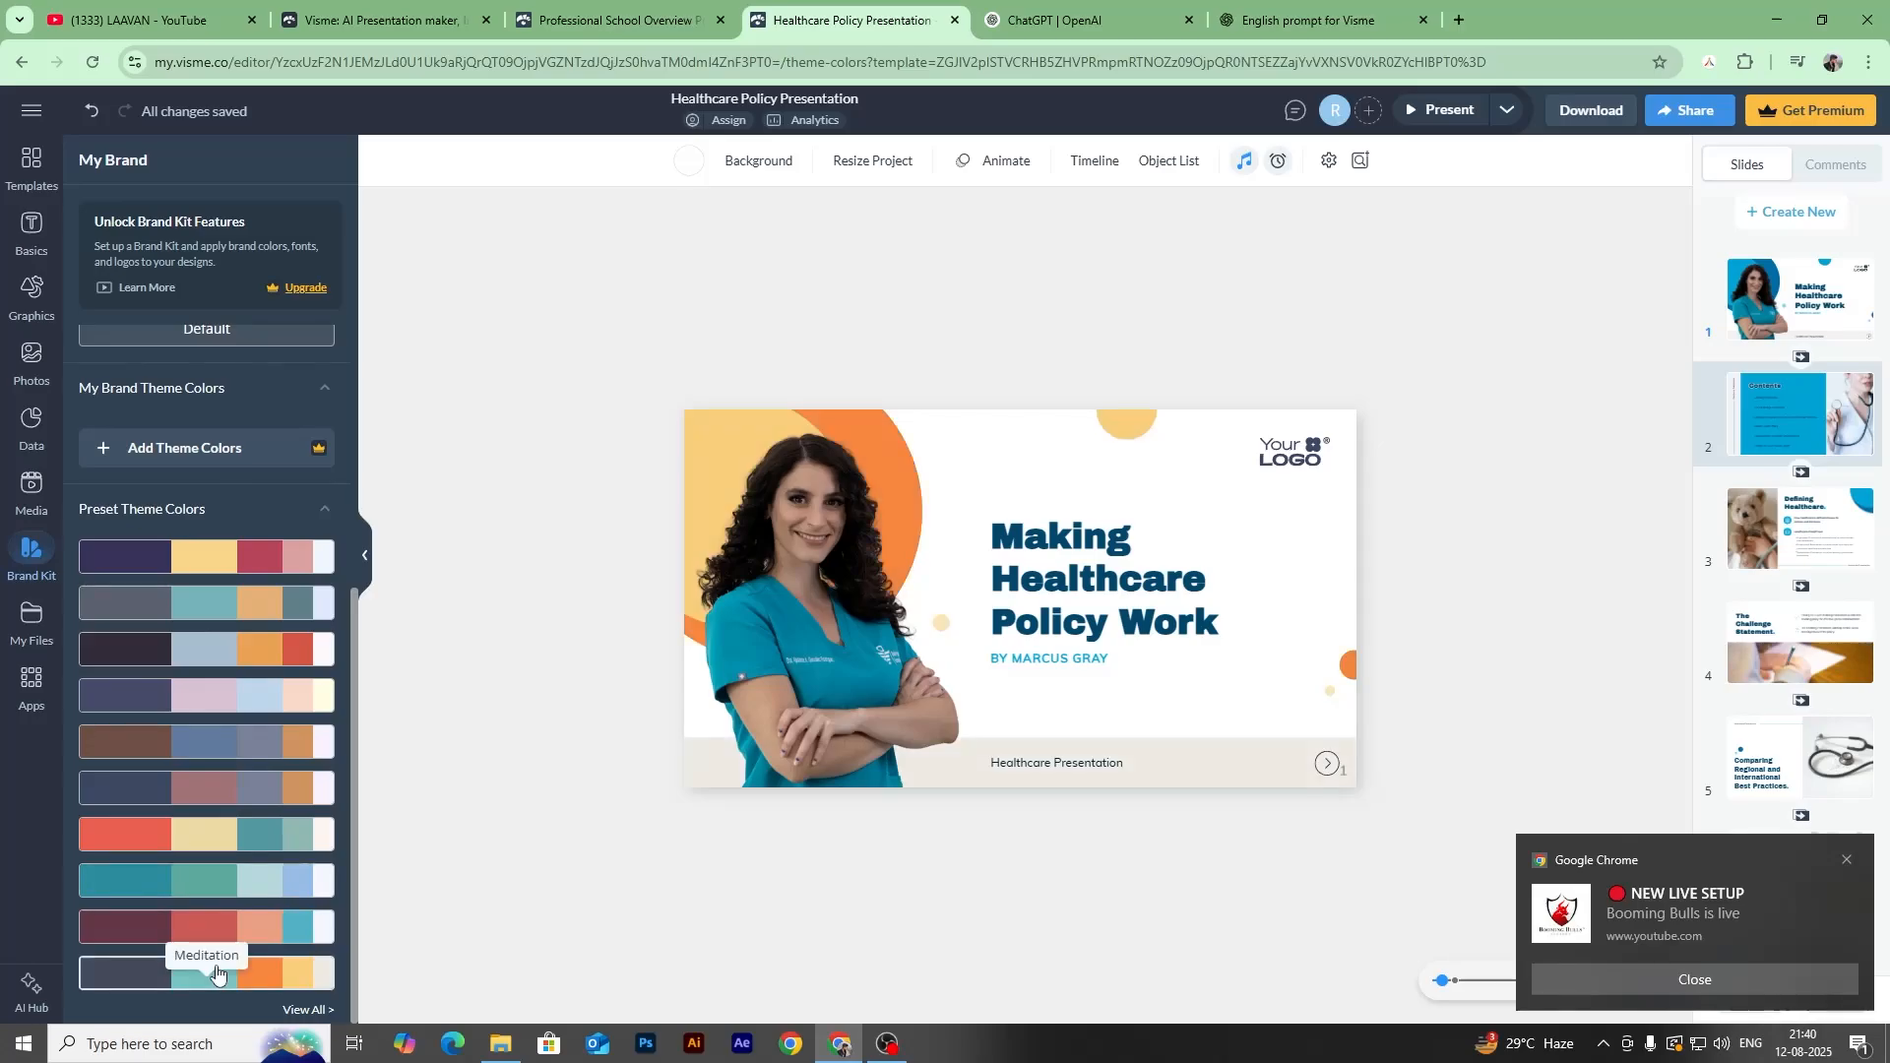
click(230, 874)
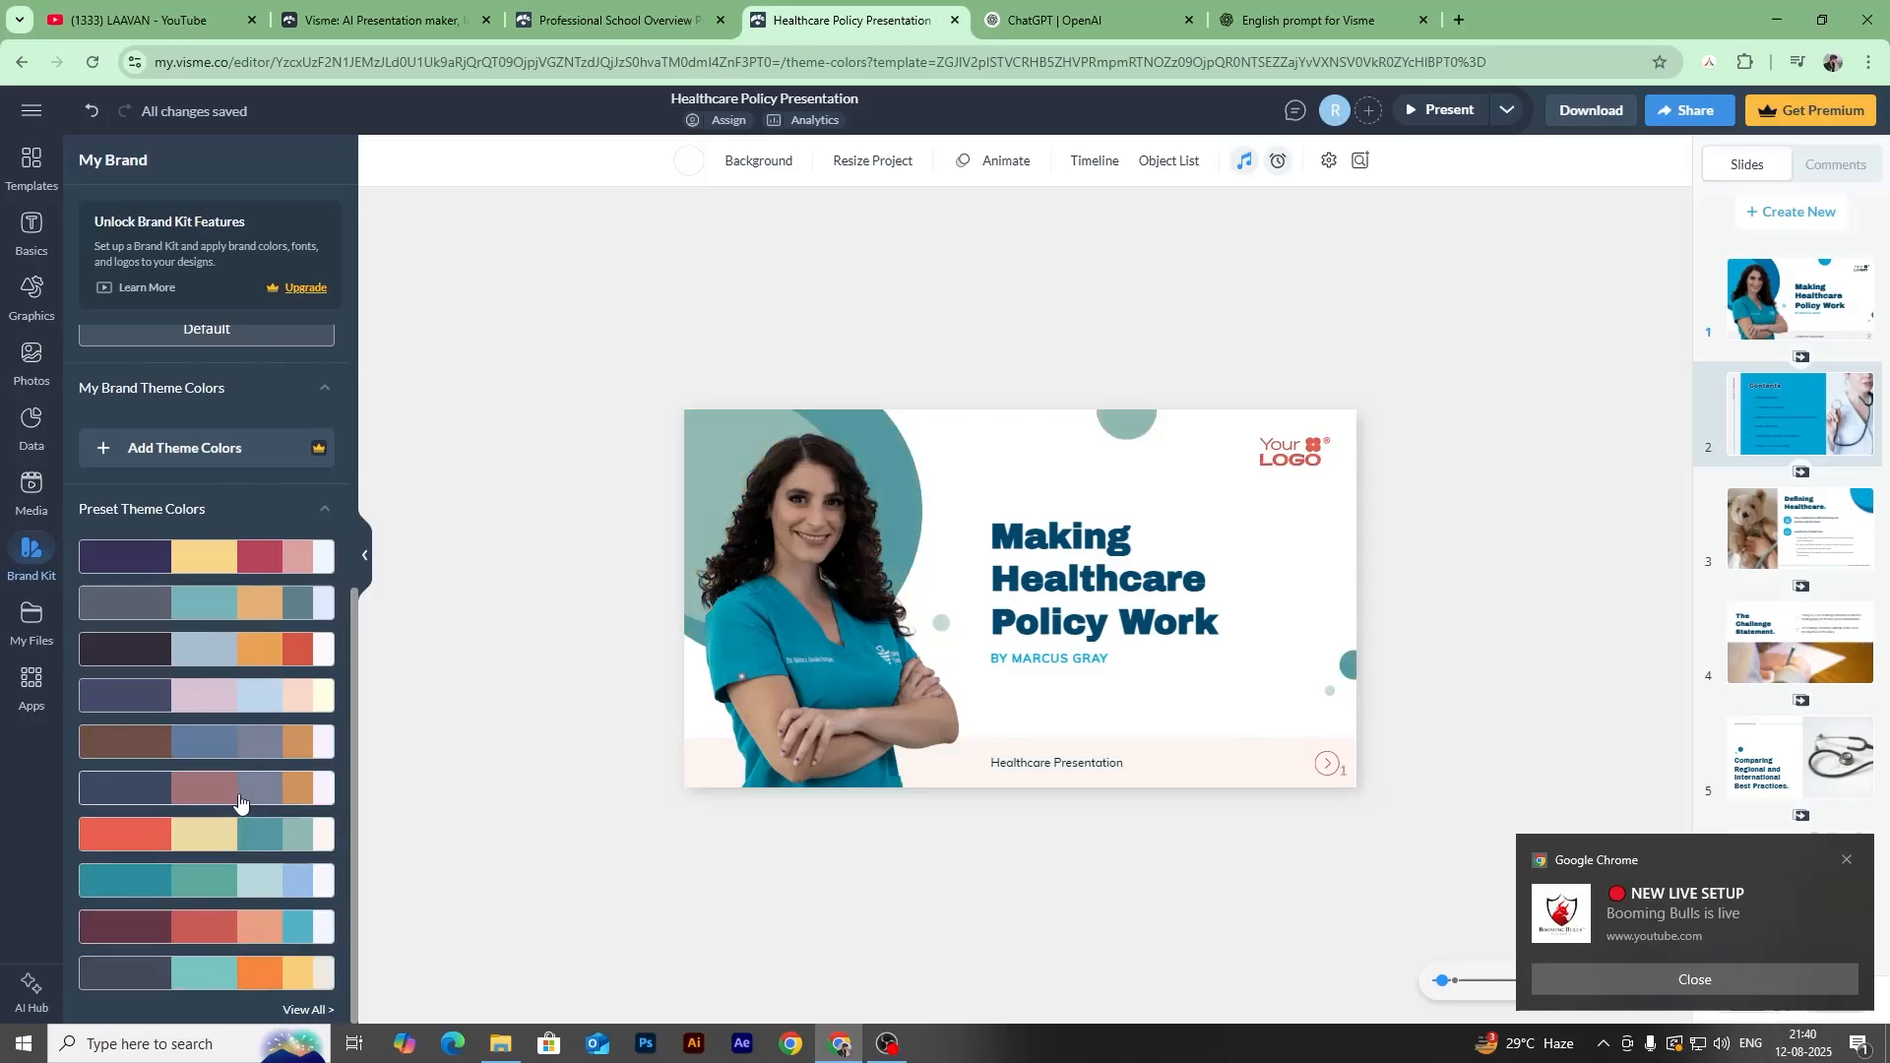
click(242, 694)
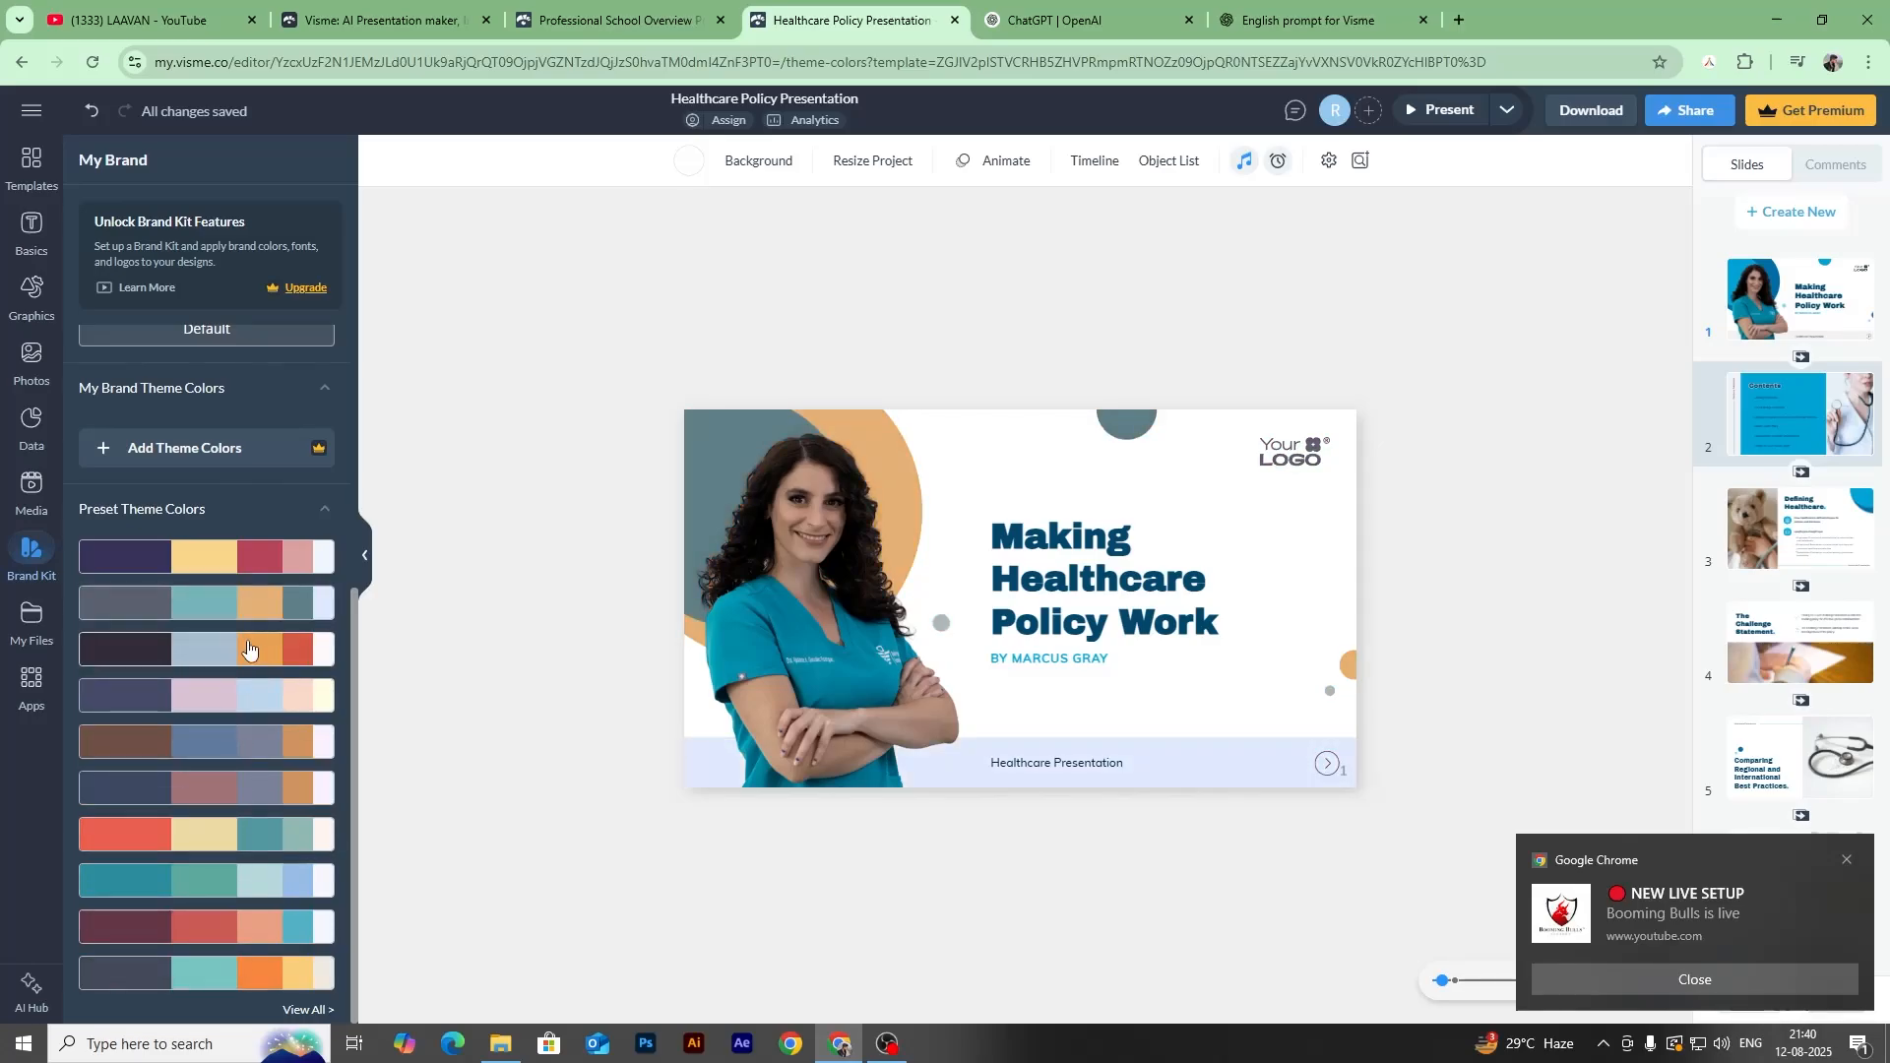
click(248, 641)
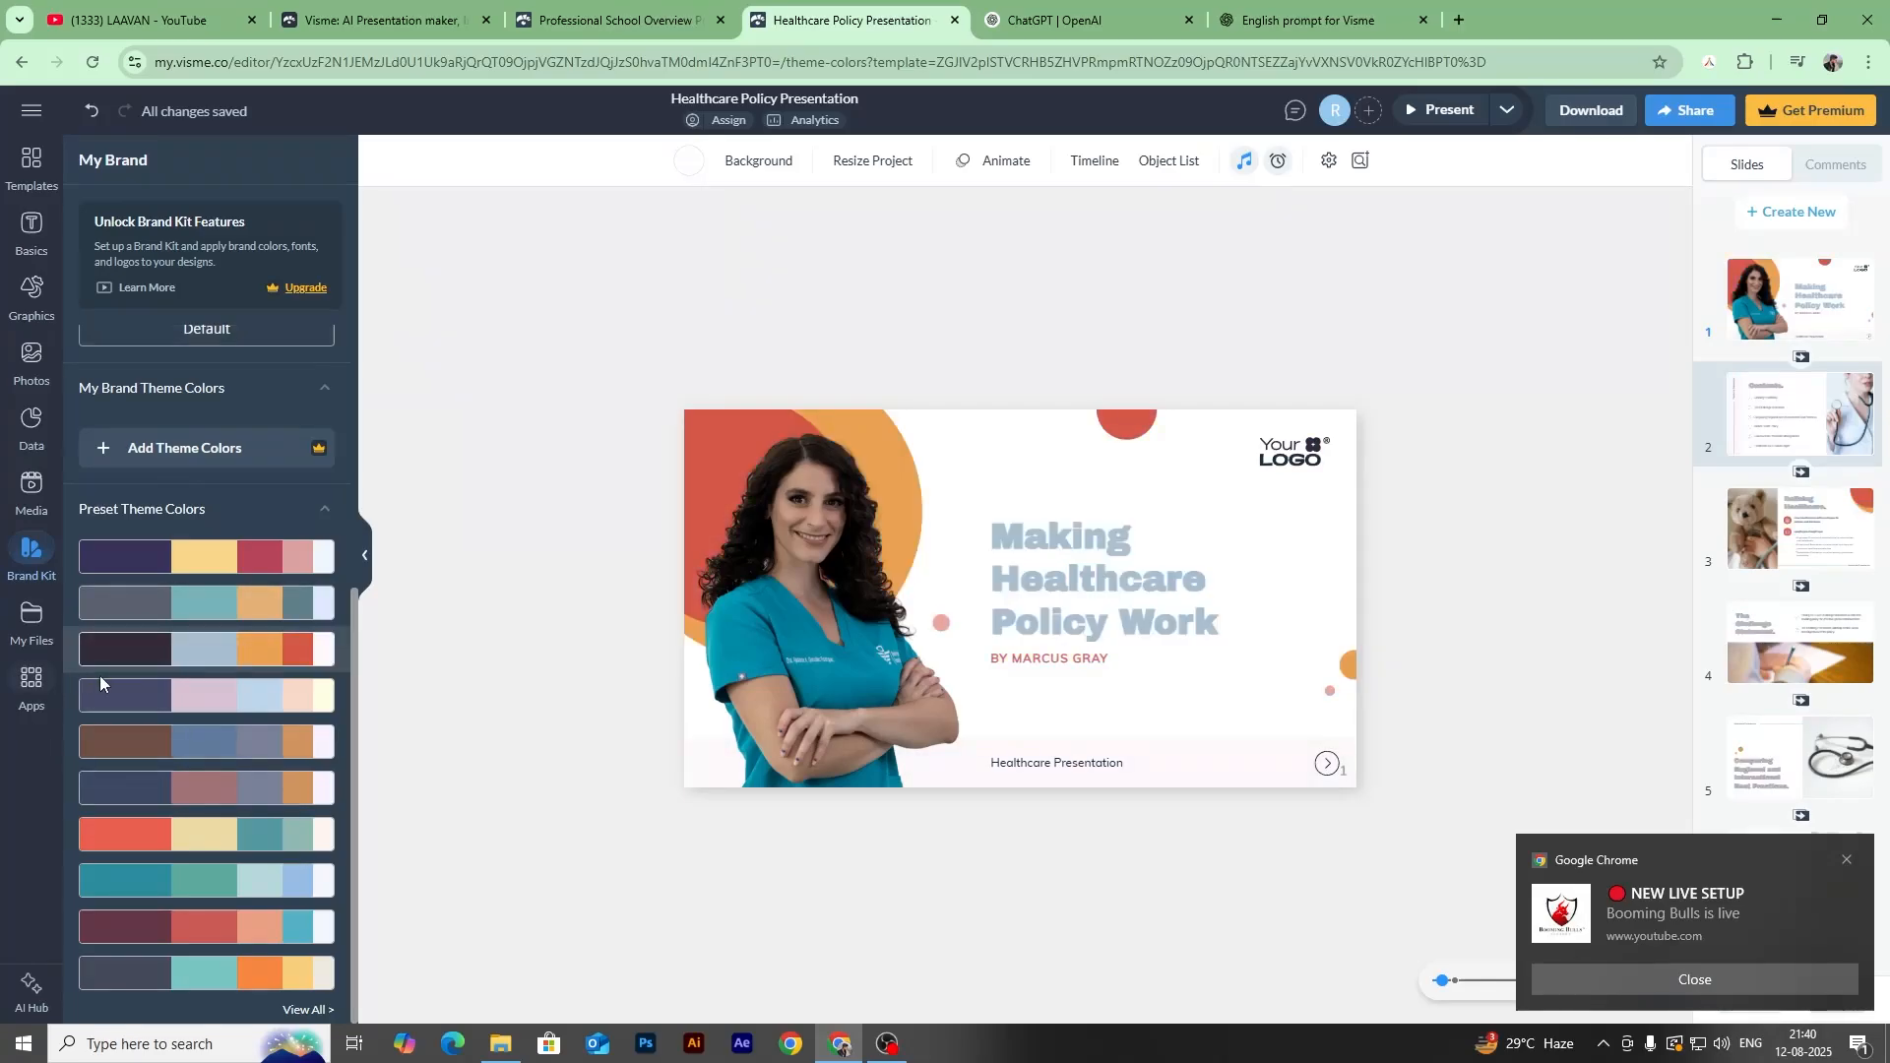
scroll(197, 517, up, 5)
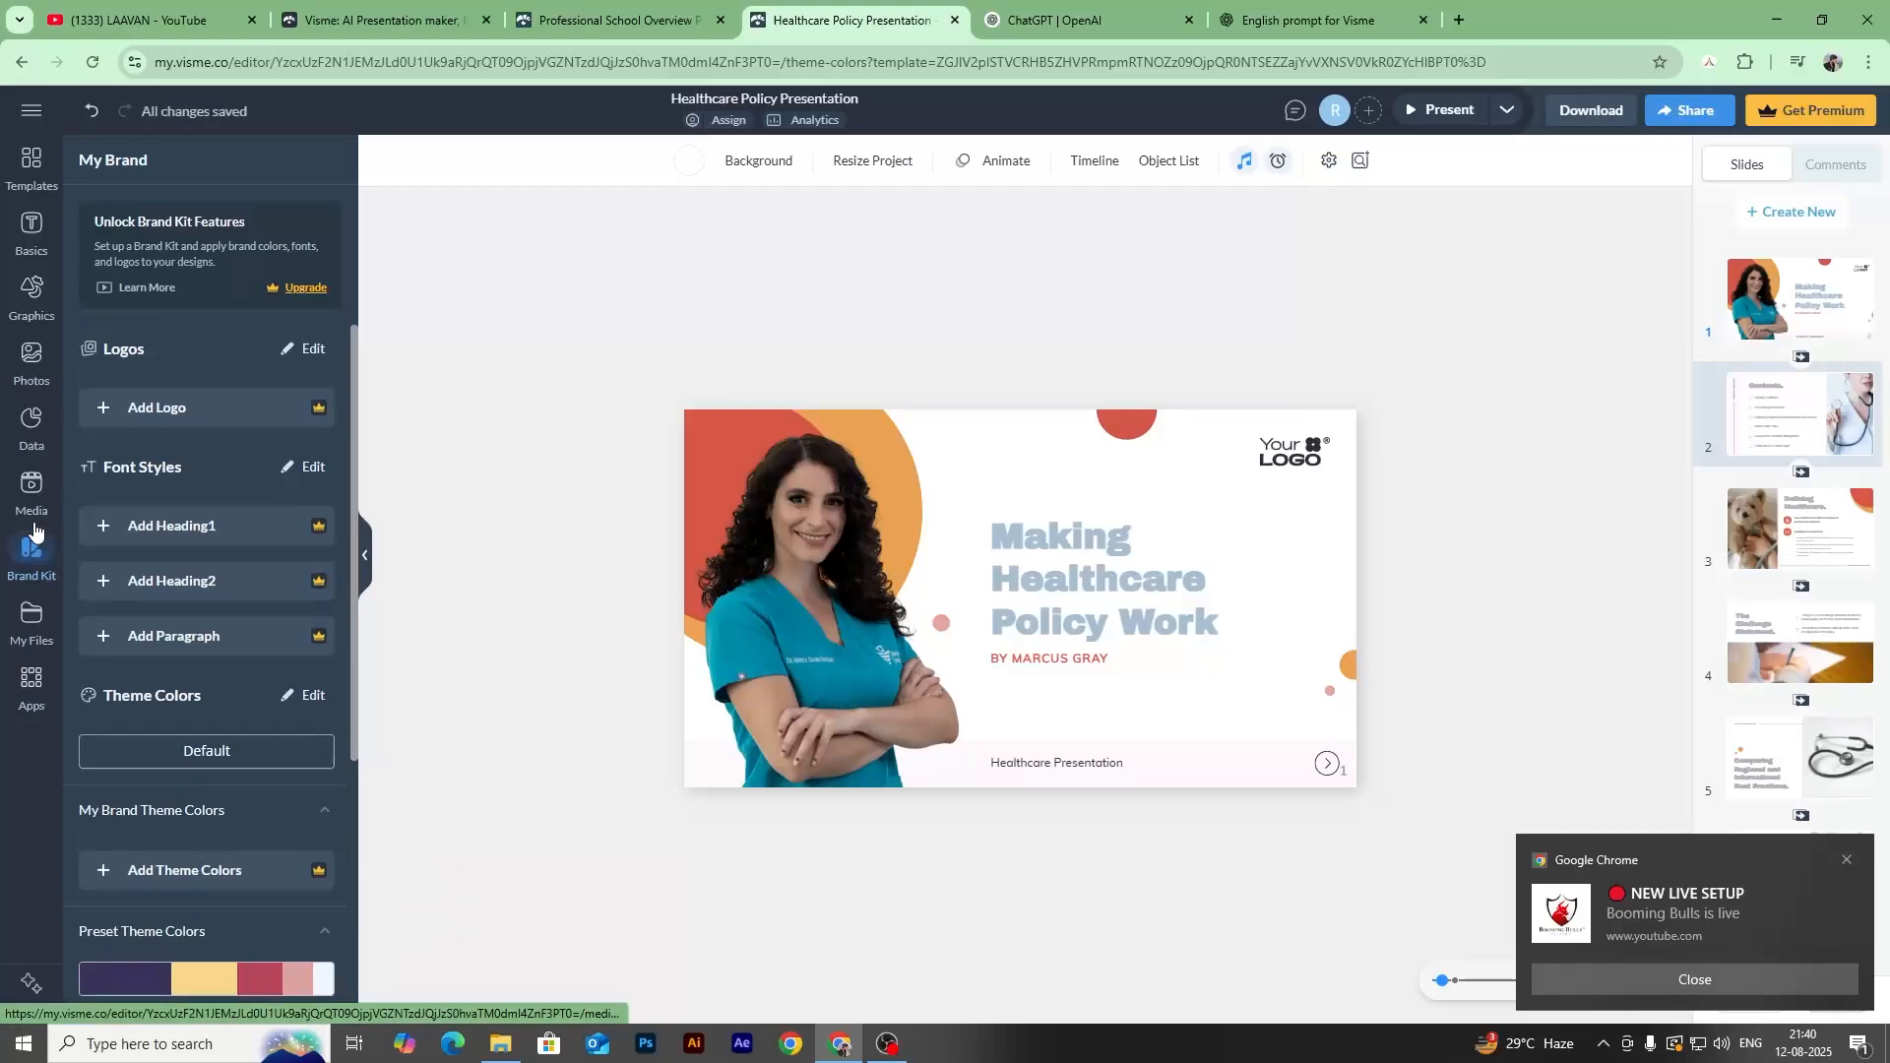
Insert the flat full-ring donut chart on the title slide, shrink it to about 262 by 279 and place it below the logo.
click(32, 423)
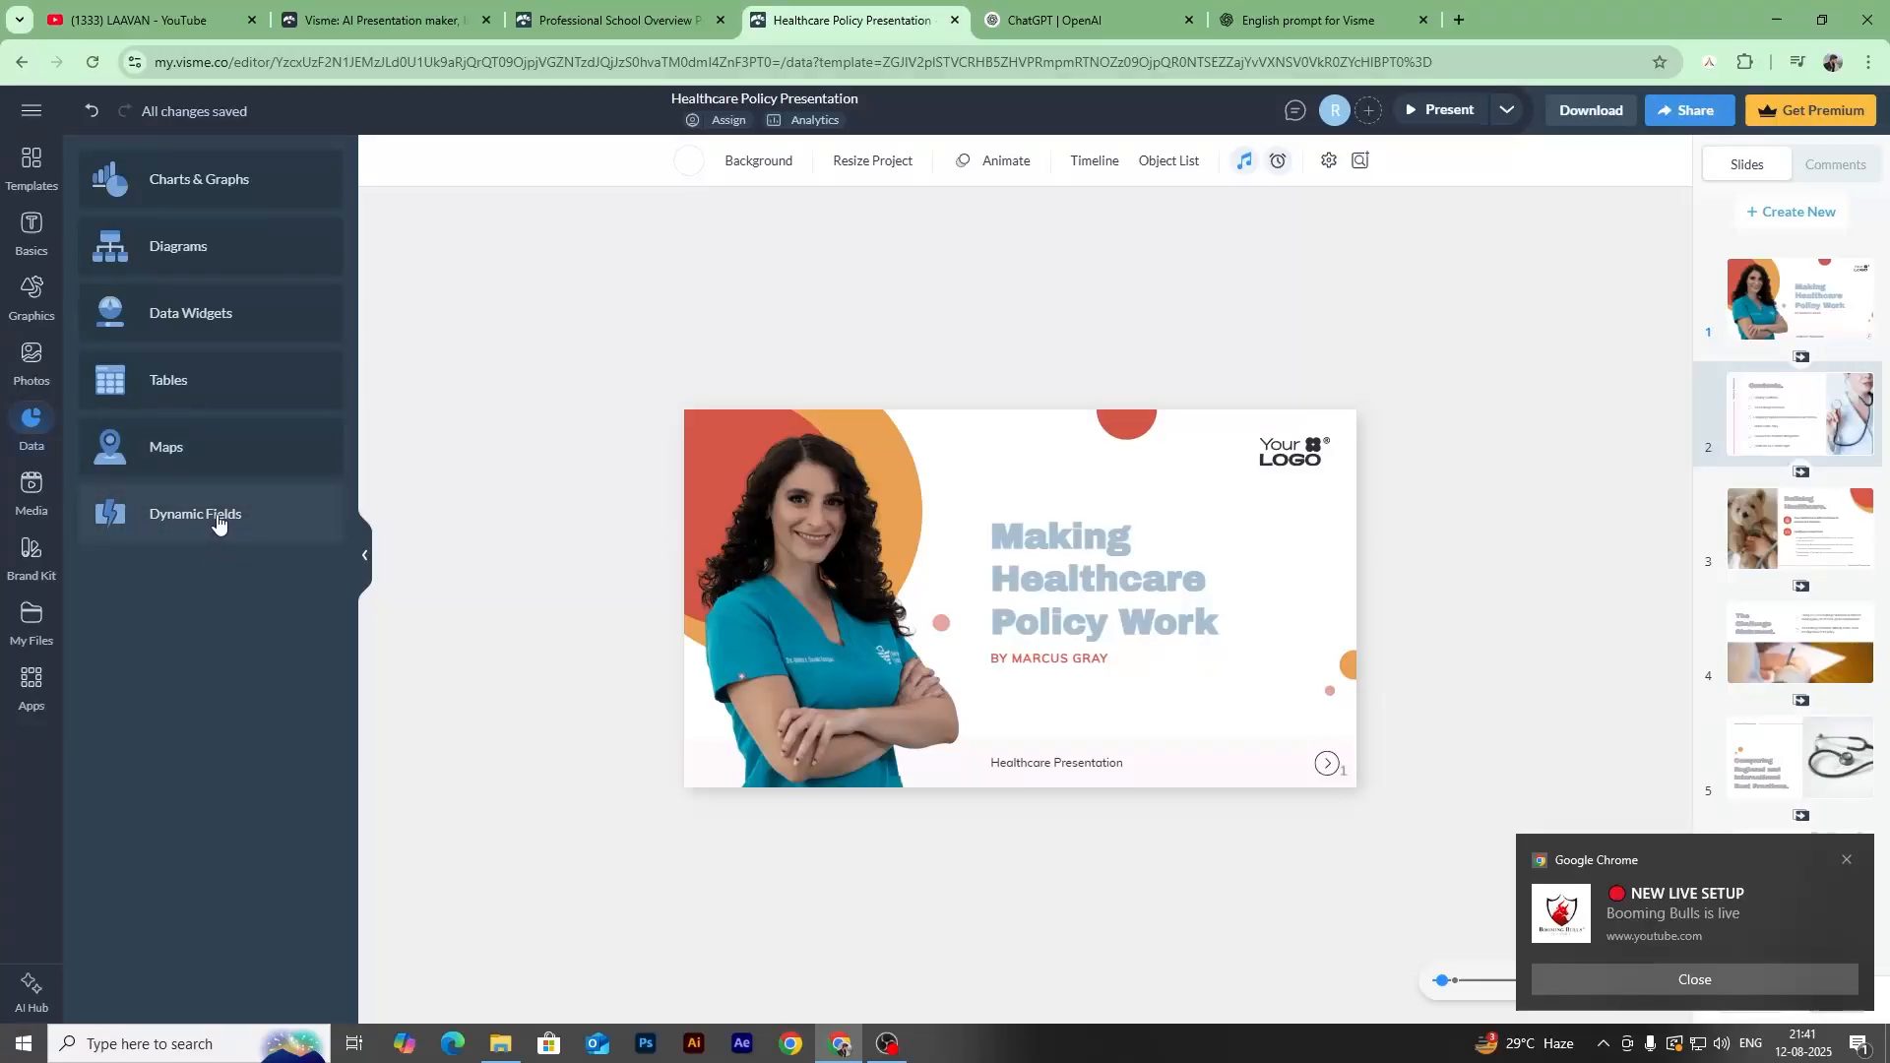
click(246, 187)
scroll(233, 630, down, 4)
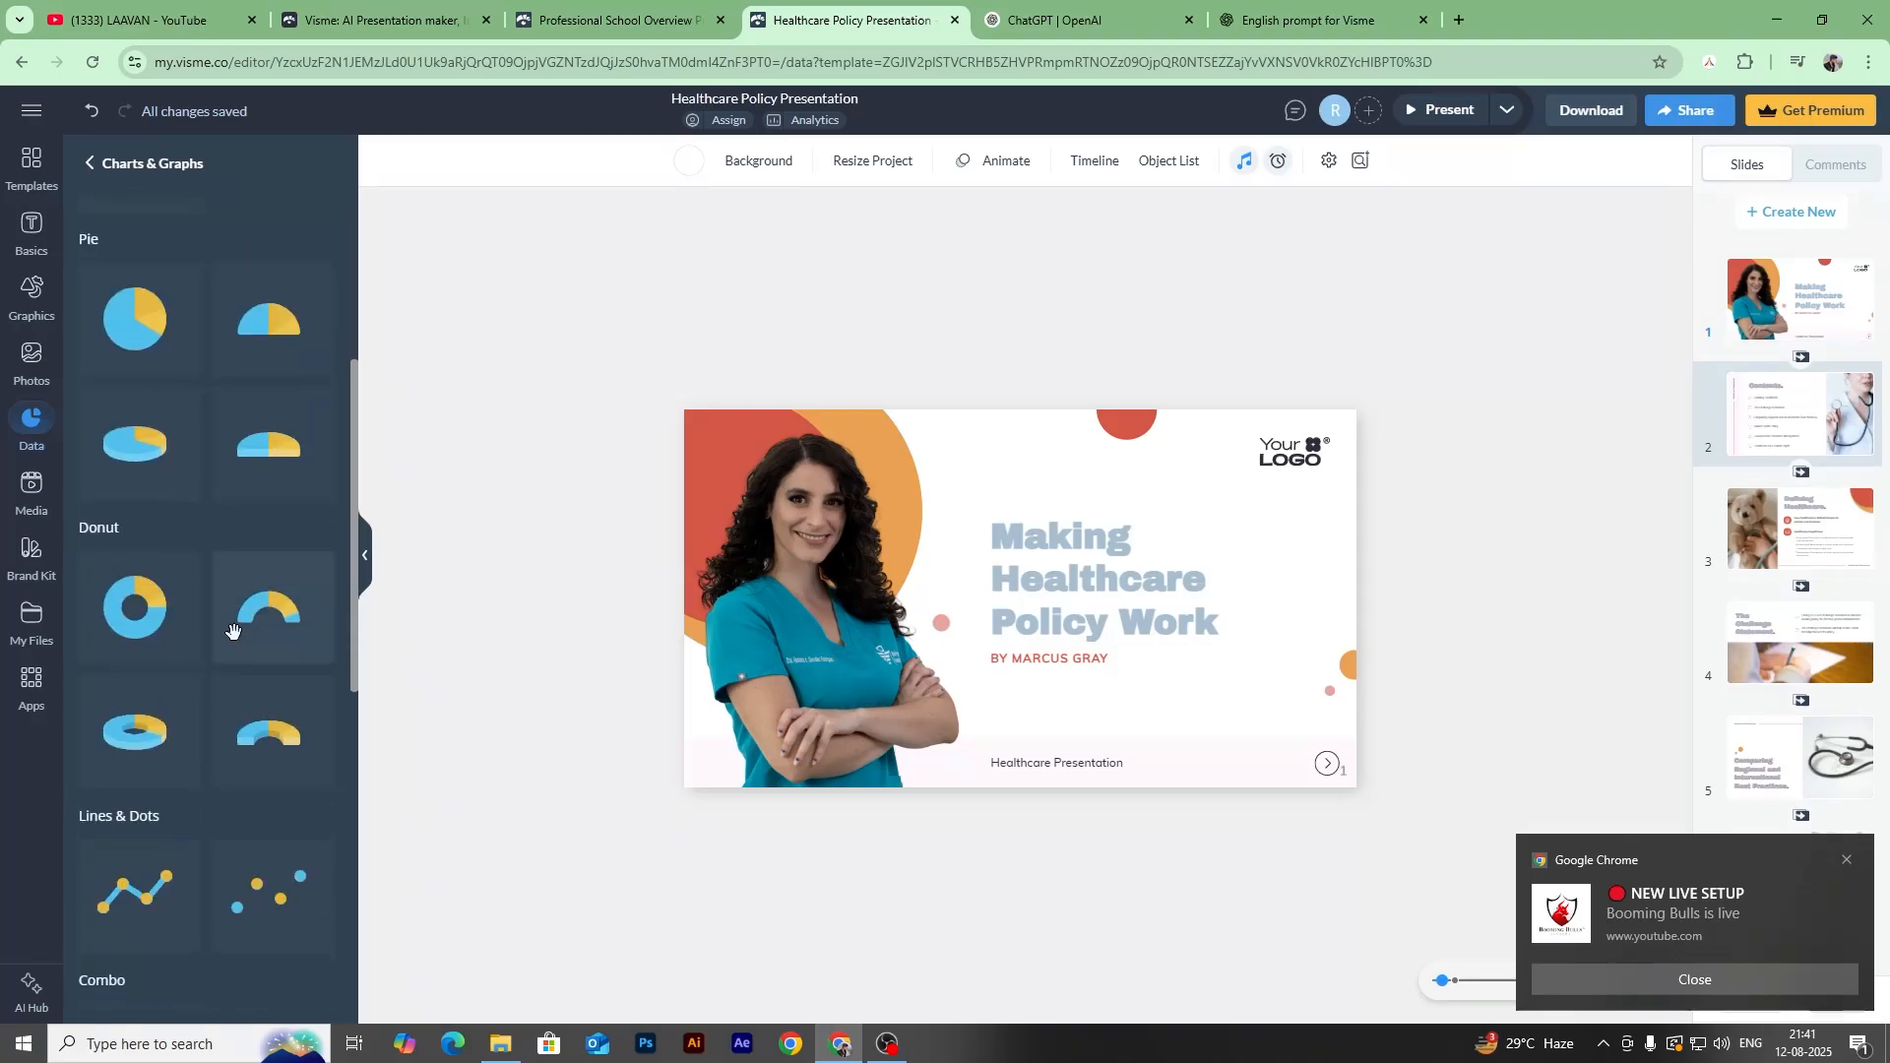
click(160, 602)
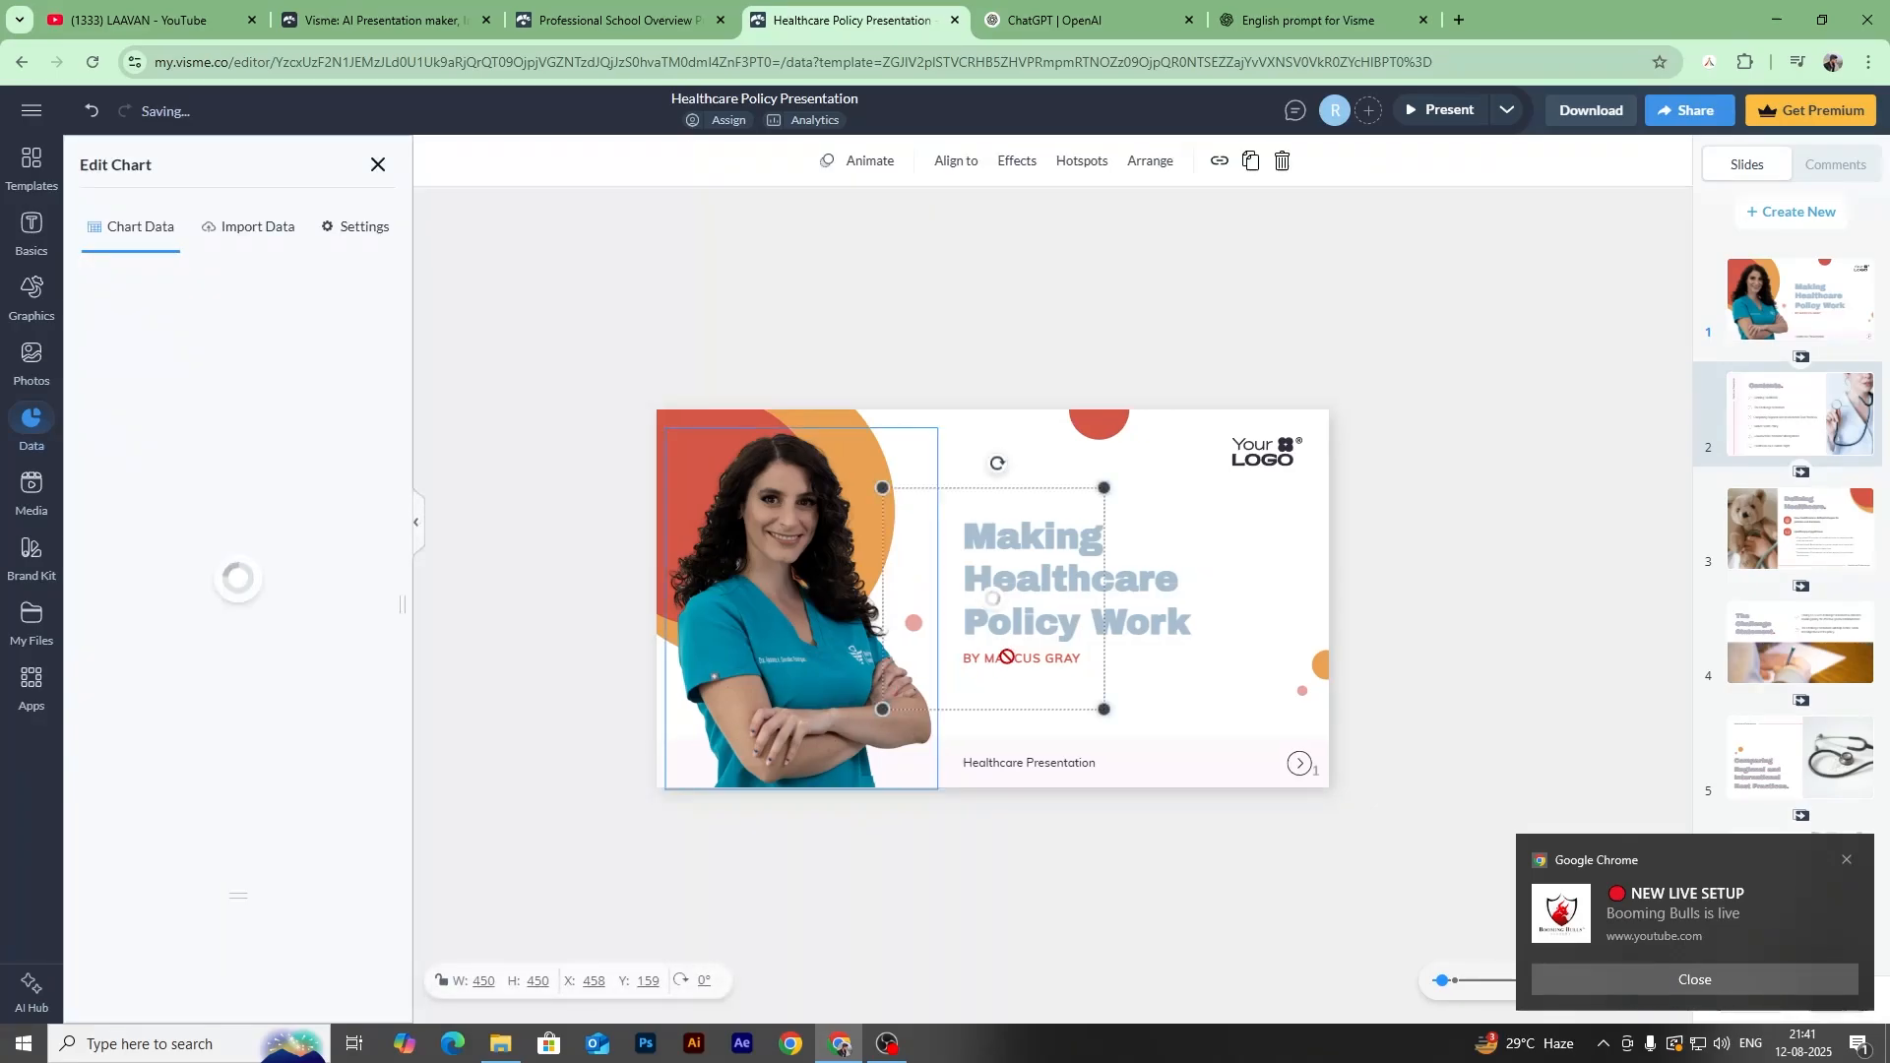
drag(1042, 575, 1253, 548)
drag(1094, 461, 1192, 550)
drag(1245, 606, 1236, 546)
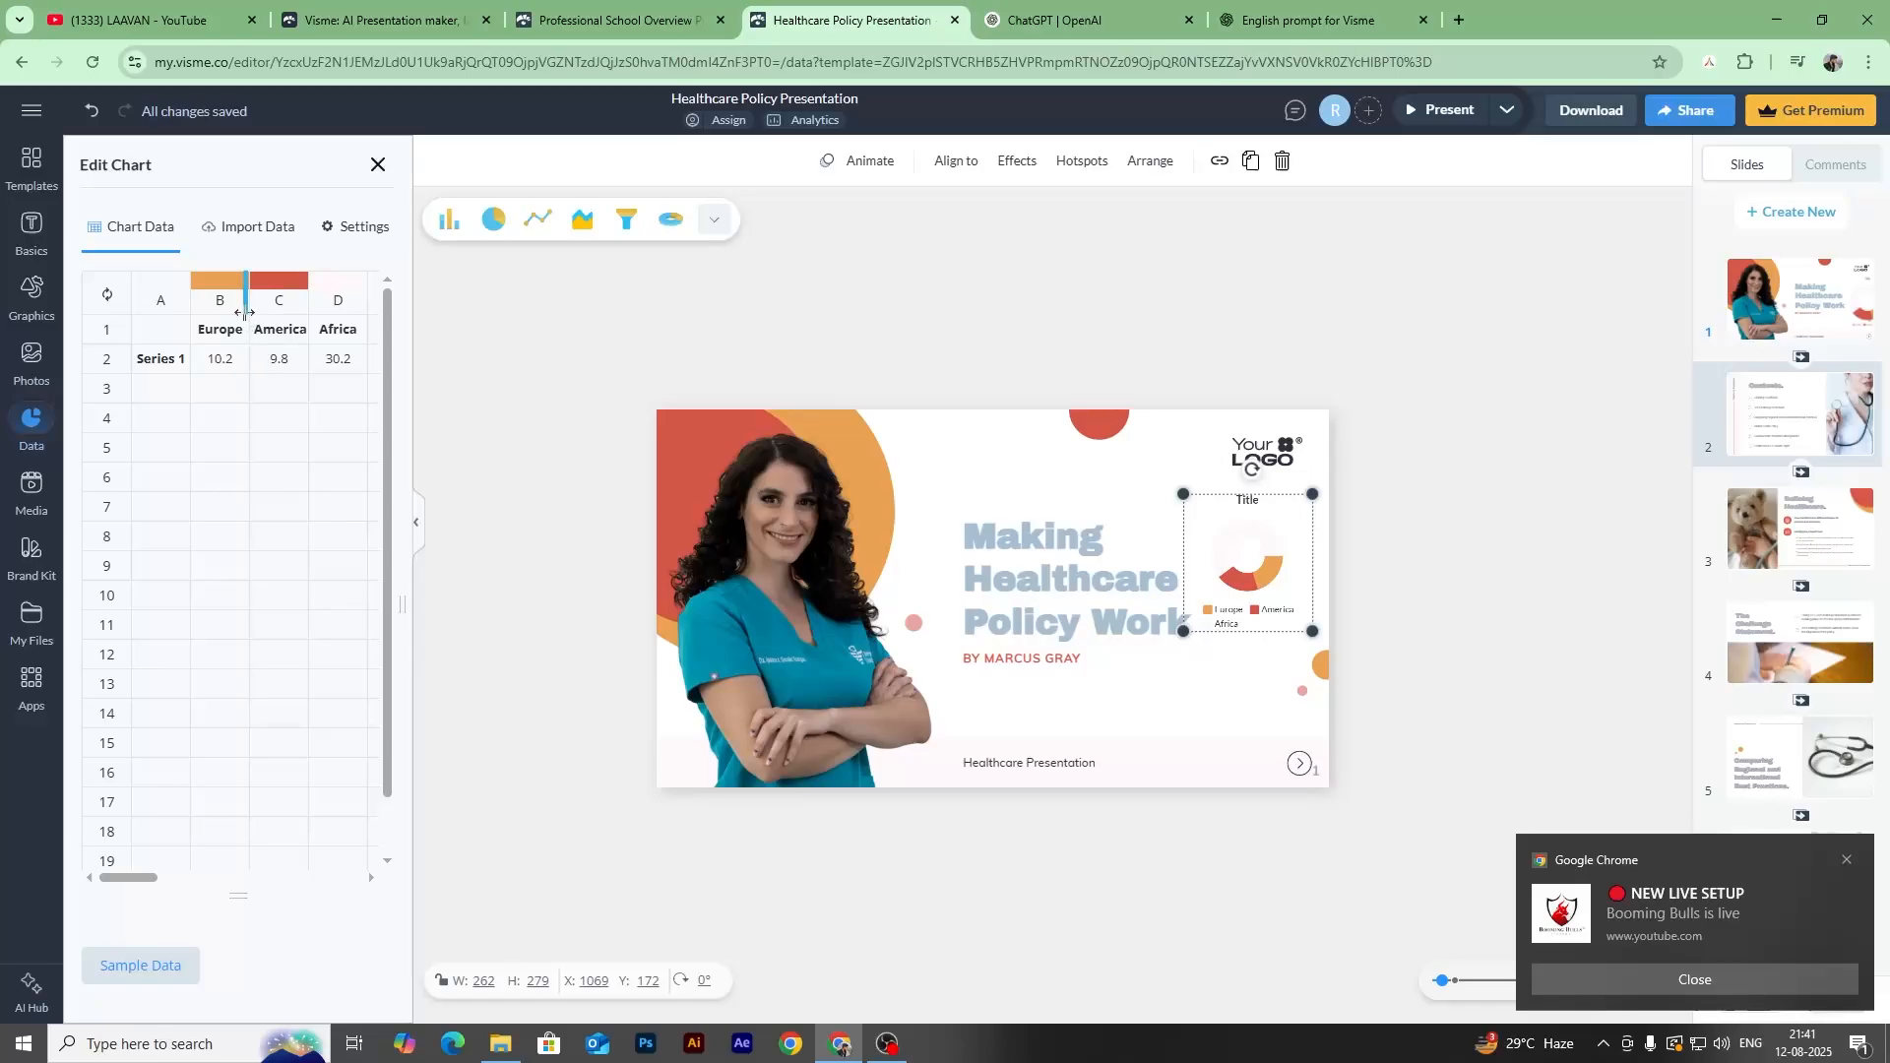
Set the Series 1 value for Europe in the donut chart's data to 15.2.
double_click(233, 361)
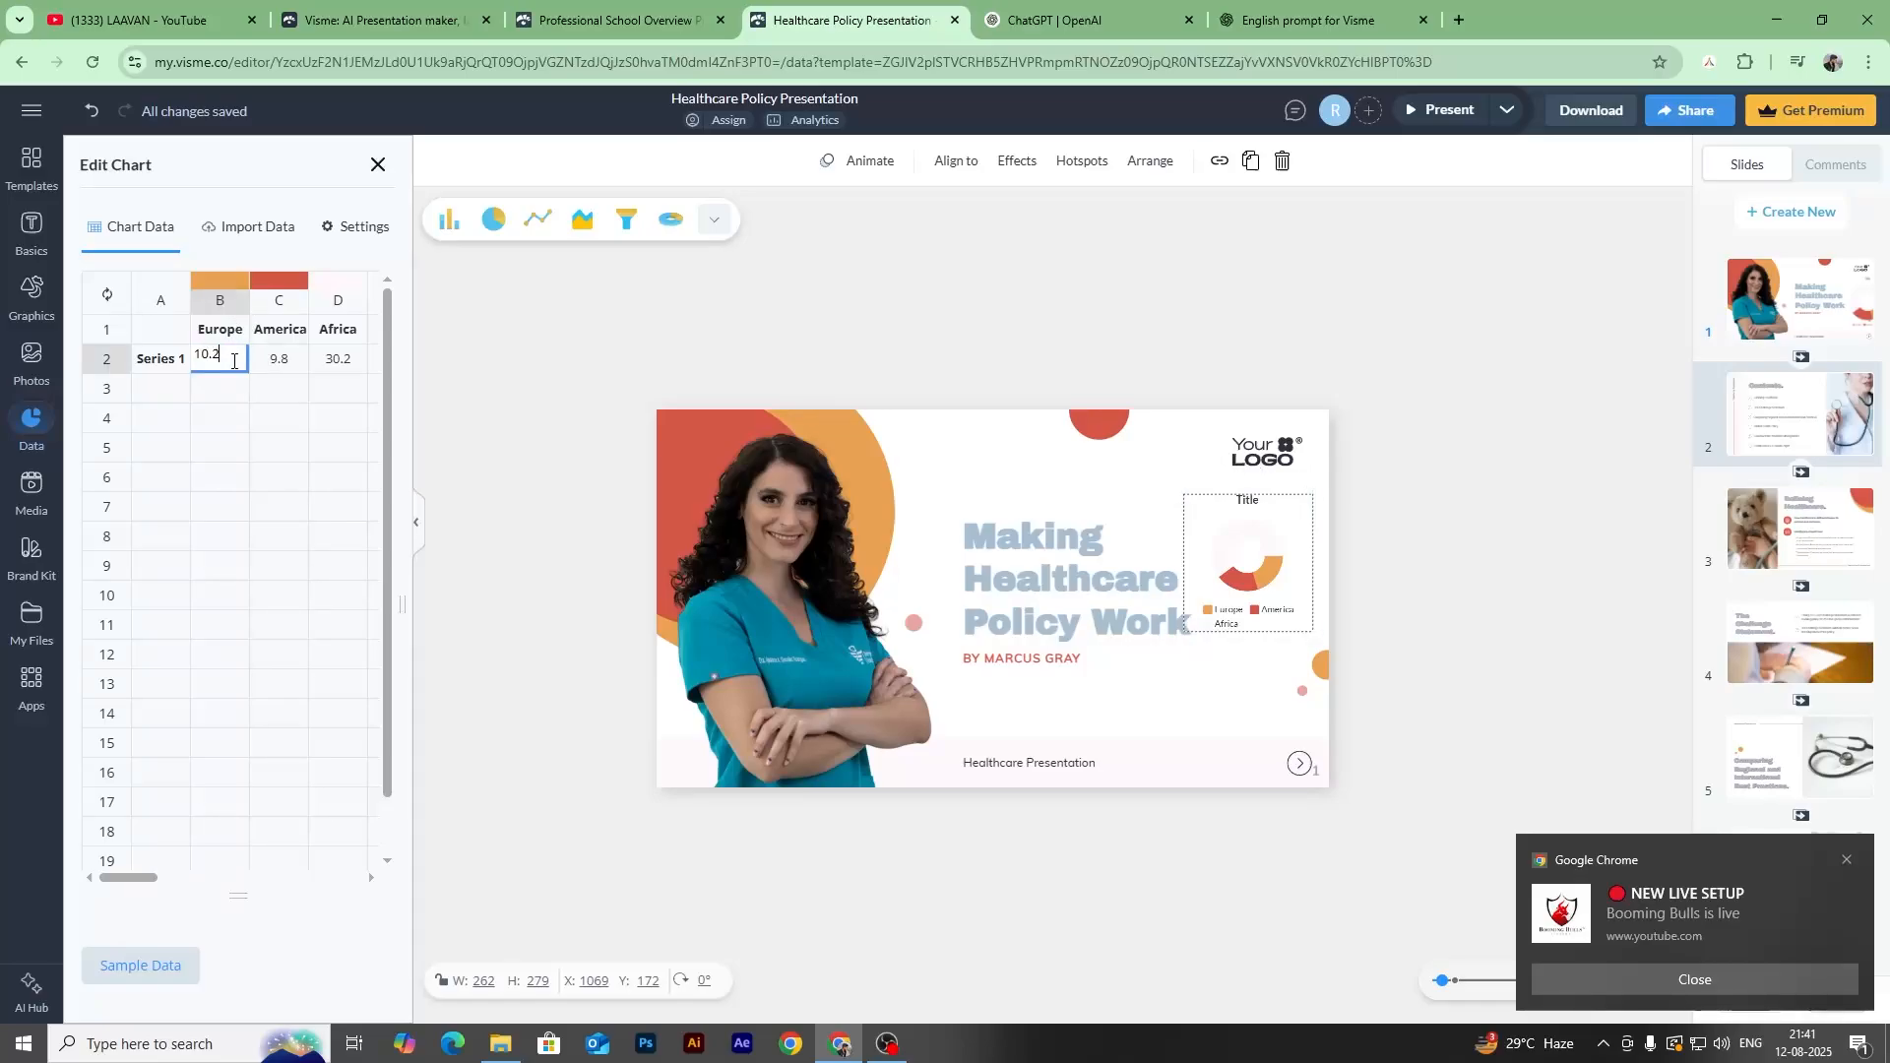
drag(217, 361, 184, 367)
text(15.2)
key(Return)
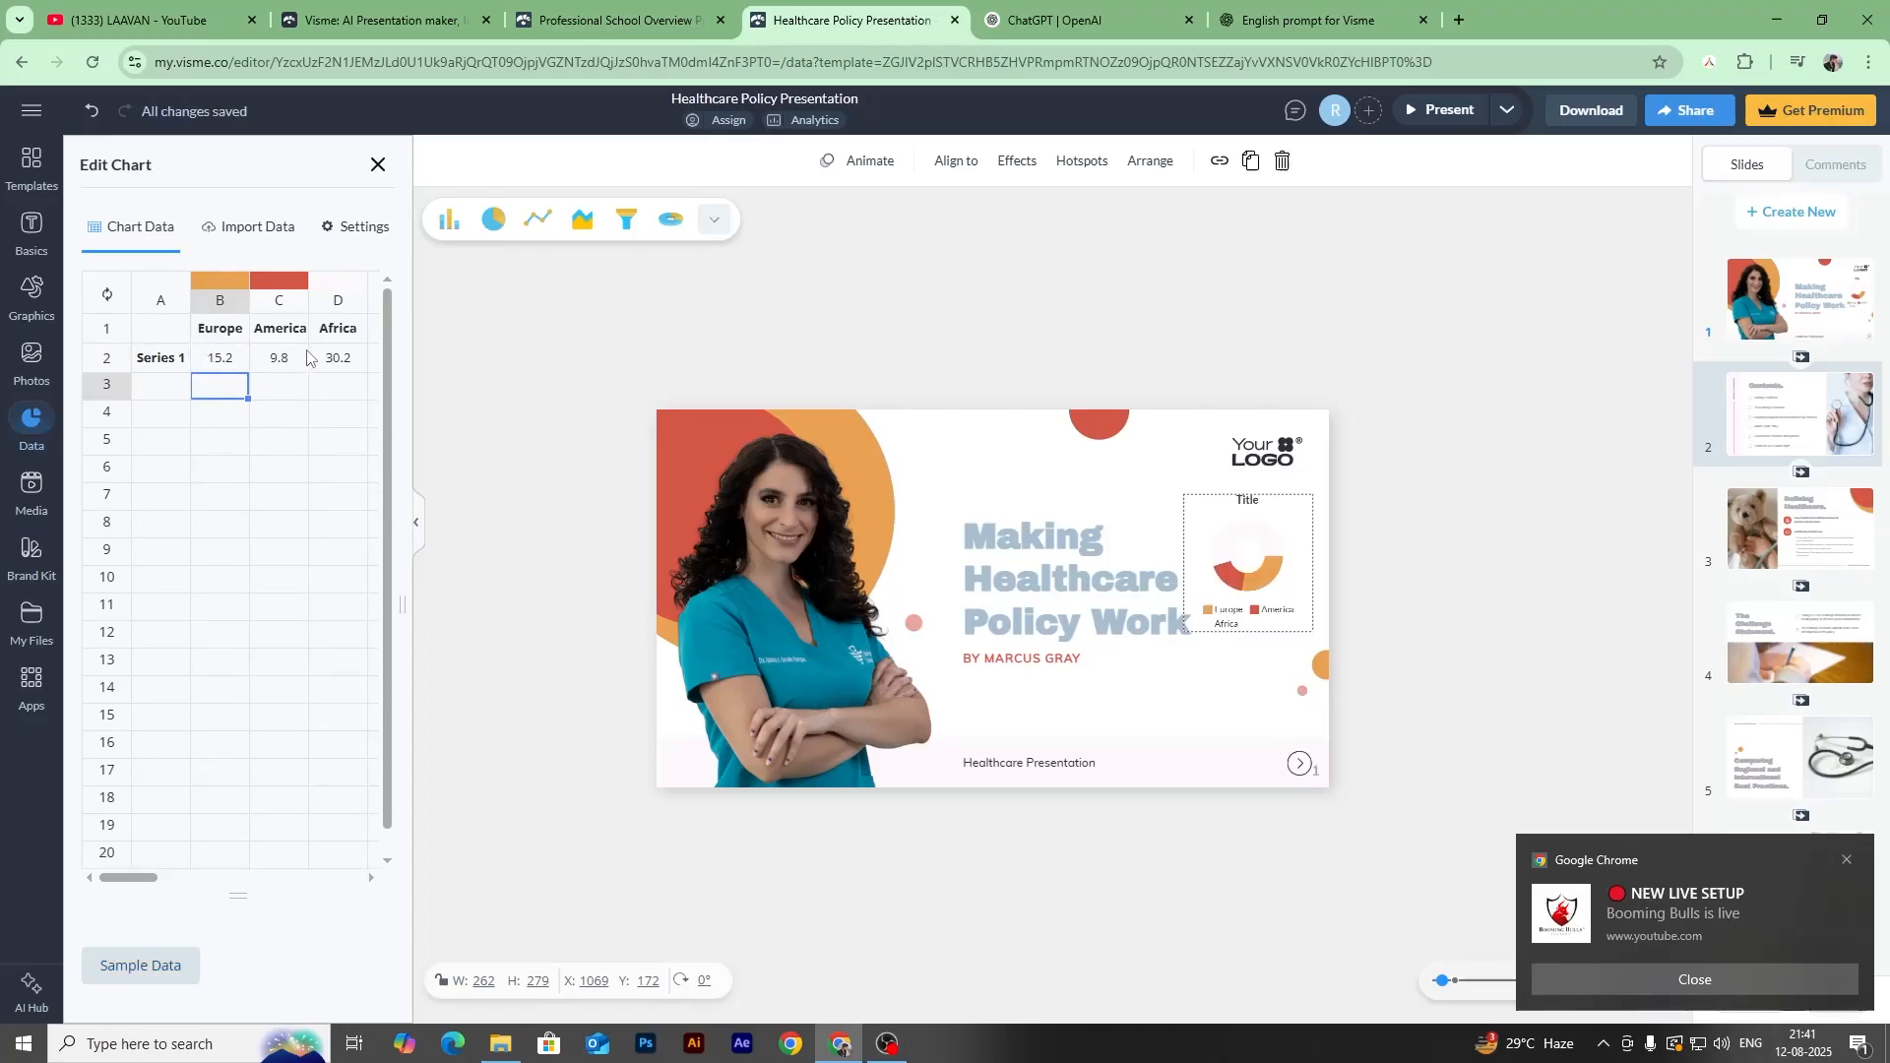
Set the Series 1 value for Africa in the donut chart's data to 25.5.
click(337, 366)
double_click(337, 366)
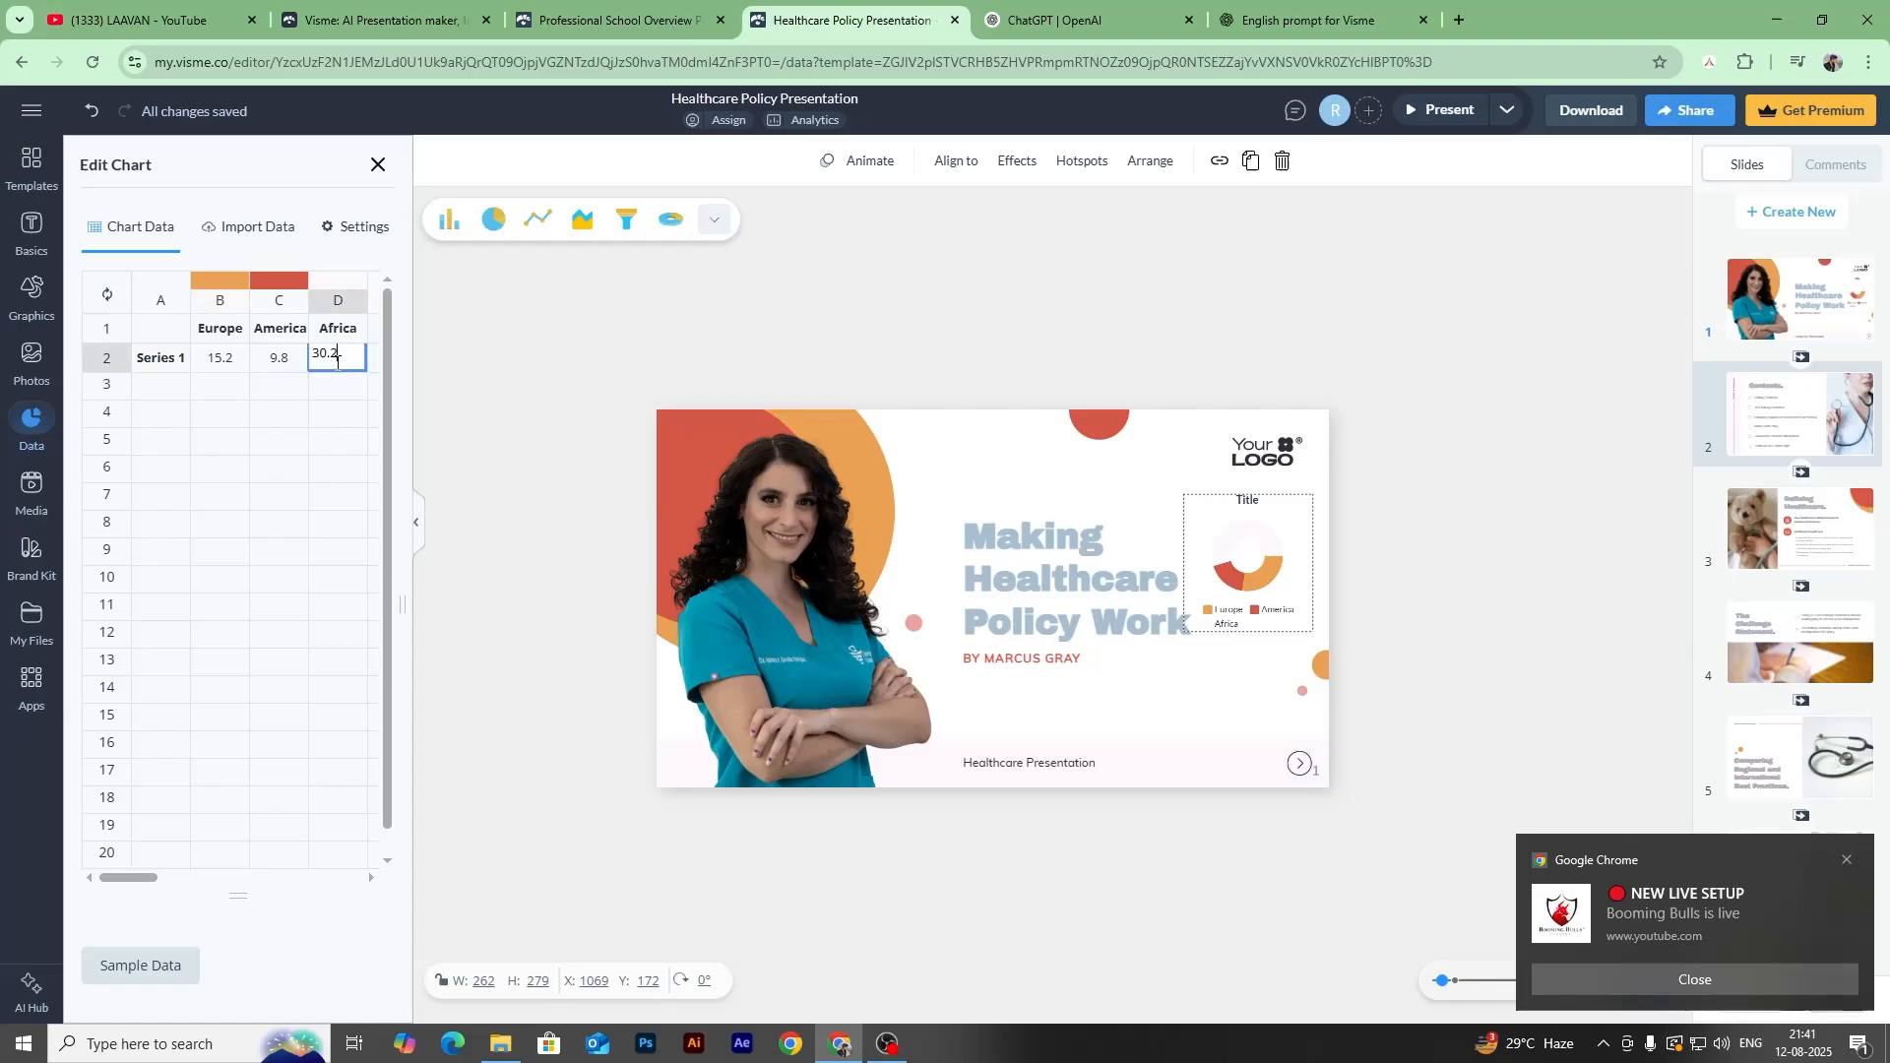
drag(352, 356, 280, 356)
text(25.5)
key(Return)
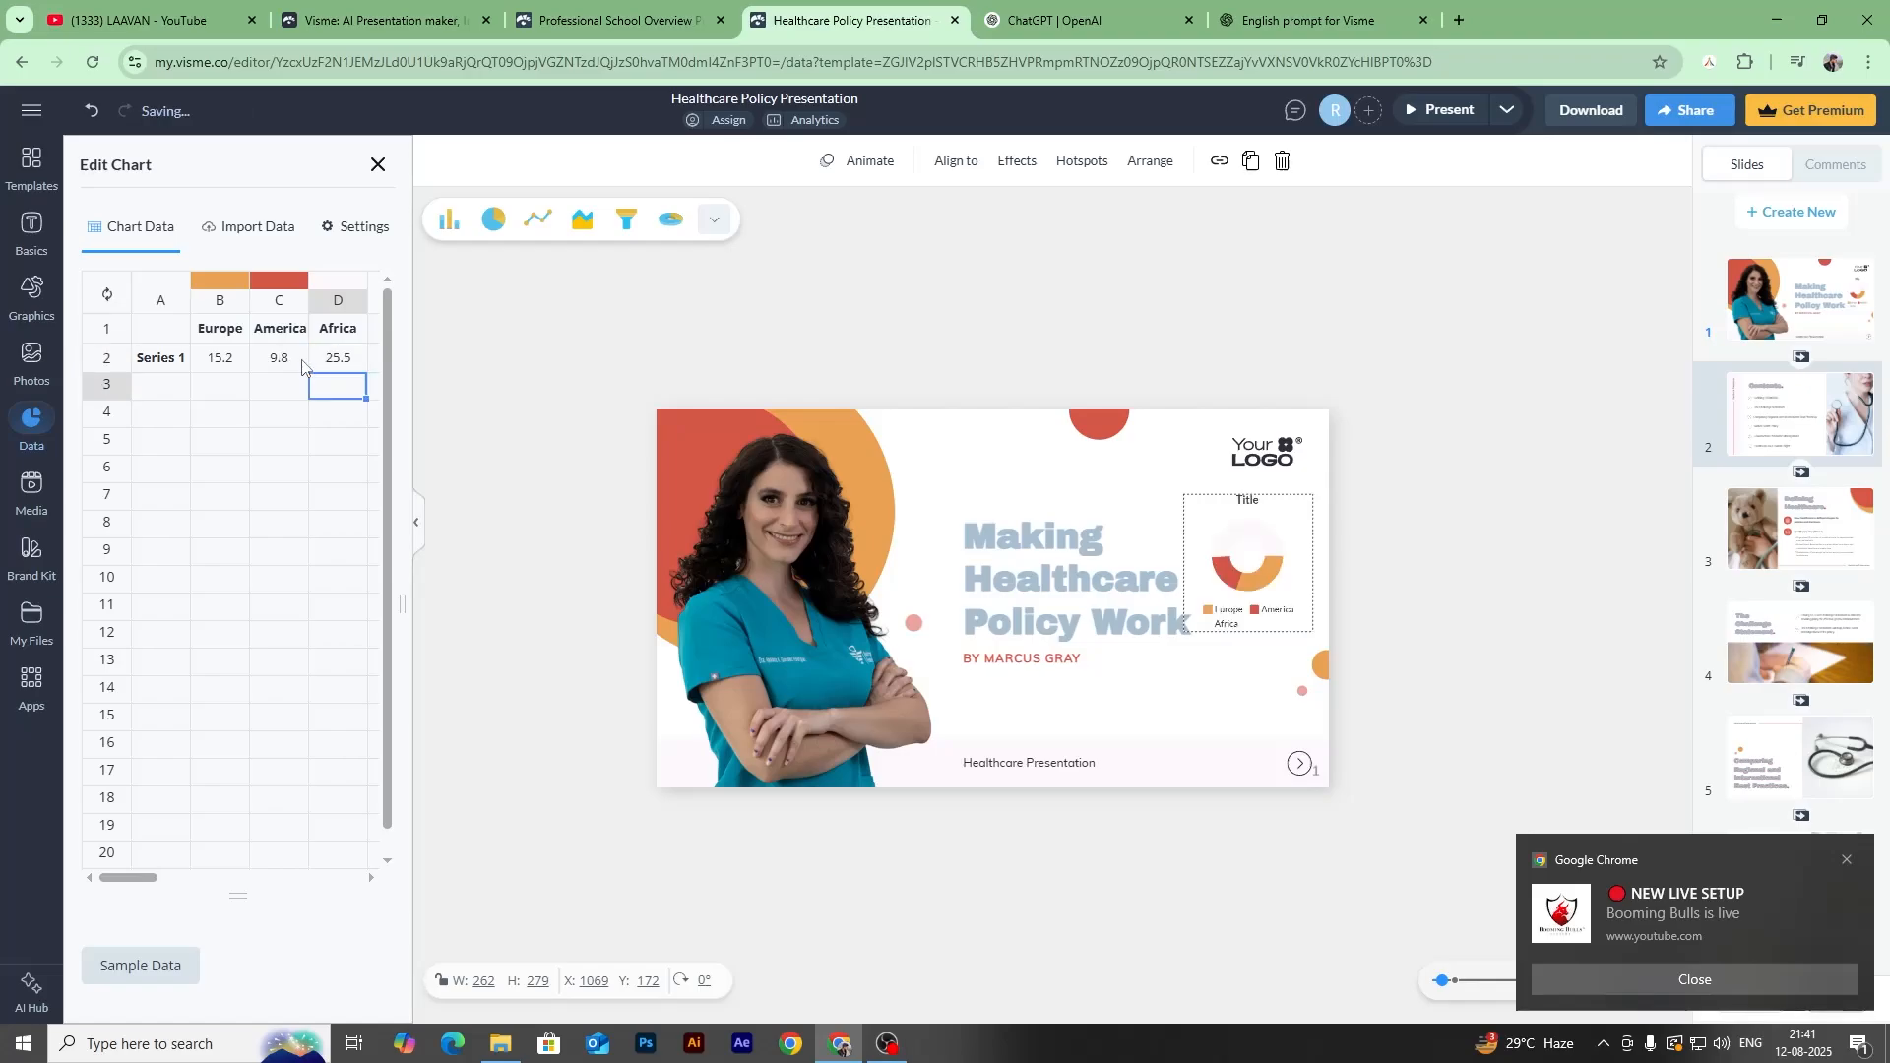
Set the Series 1 value for Africa in the donut chart's data to 5.5.
click(320, 356)
click(320, 354)
key(BackSpace)
key(BackSpace)
key(BackSpace)
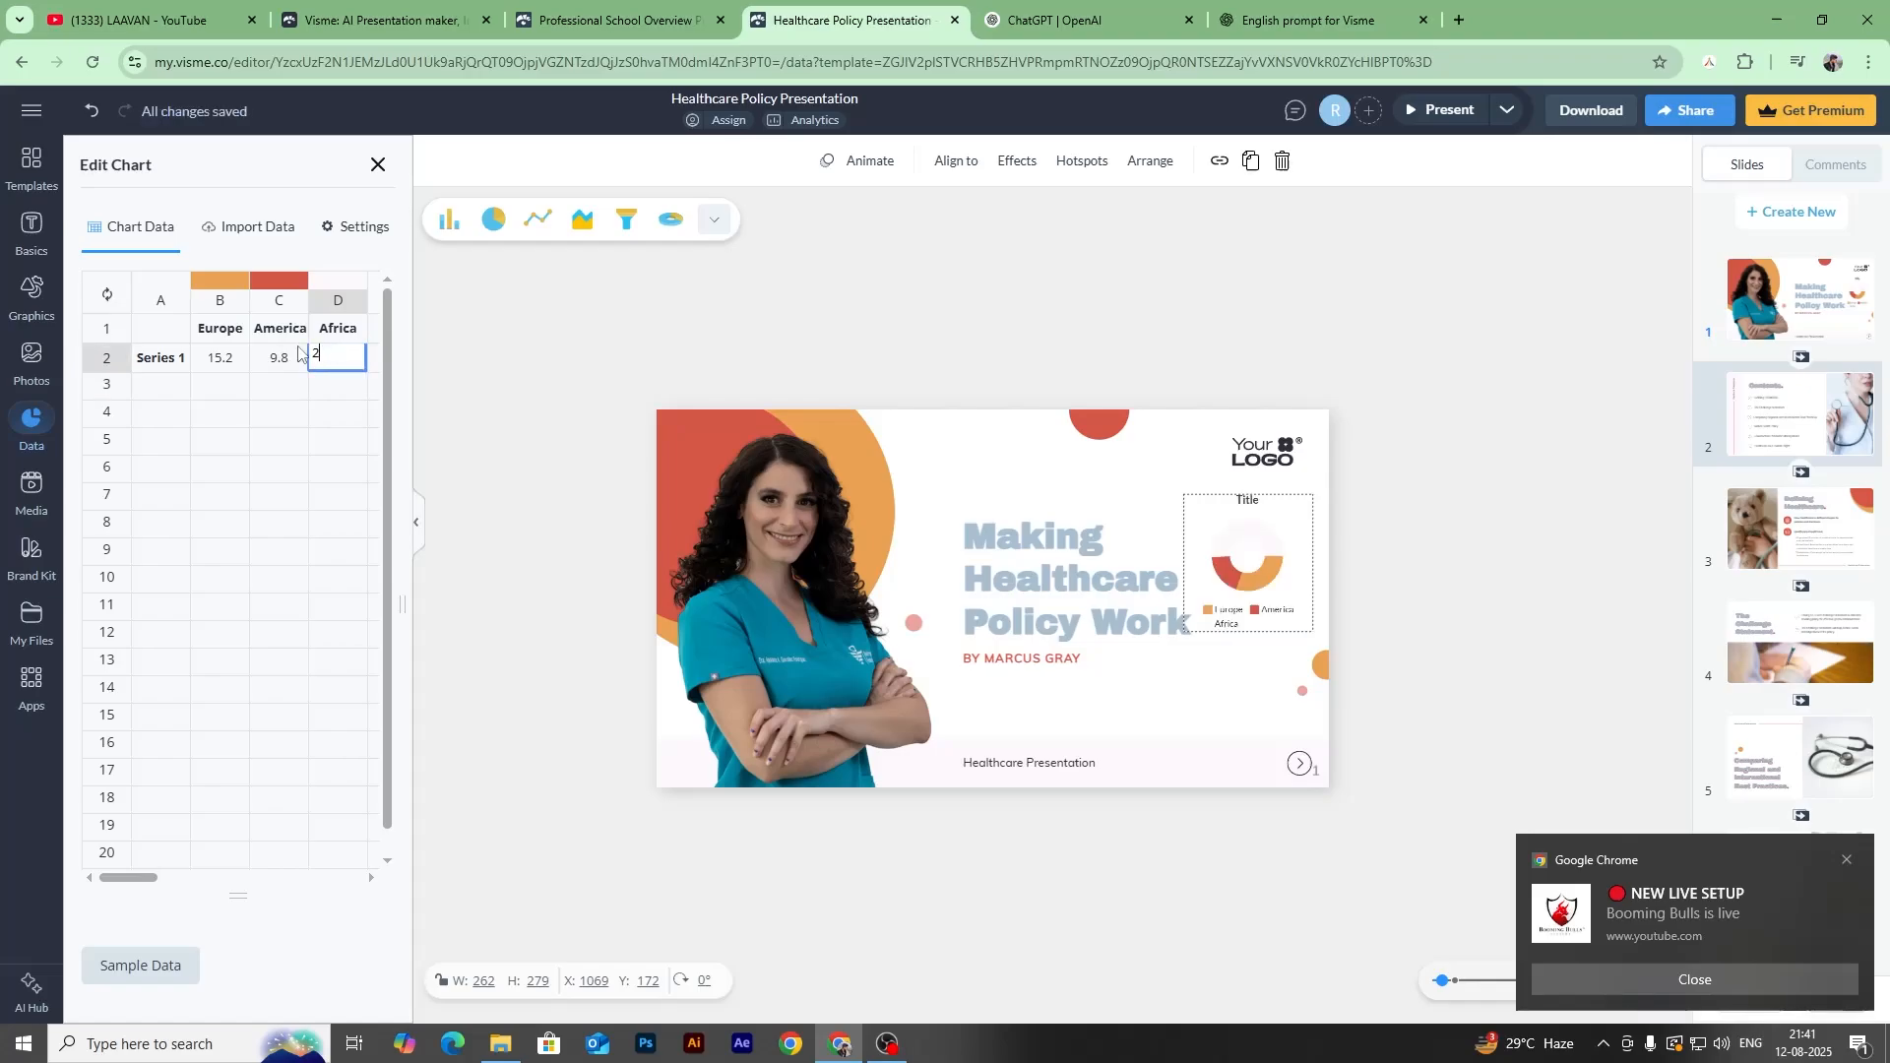
key(Return)
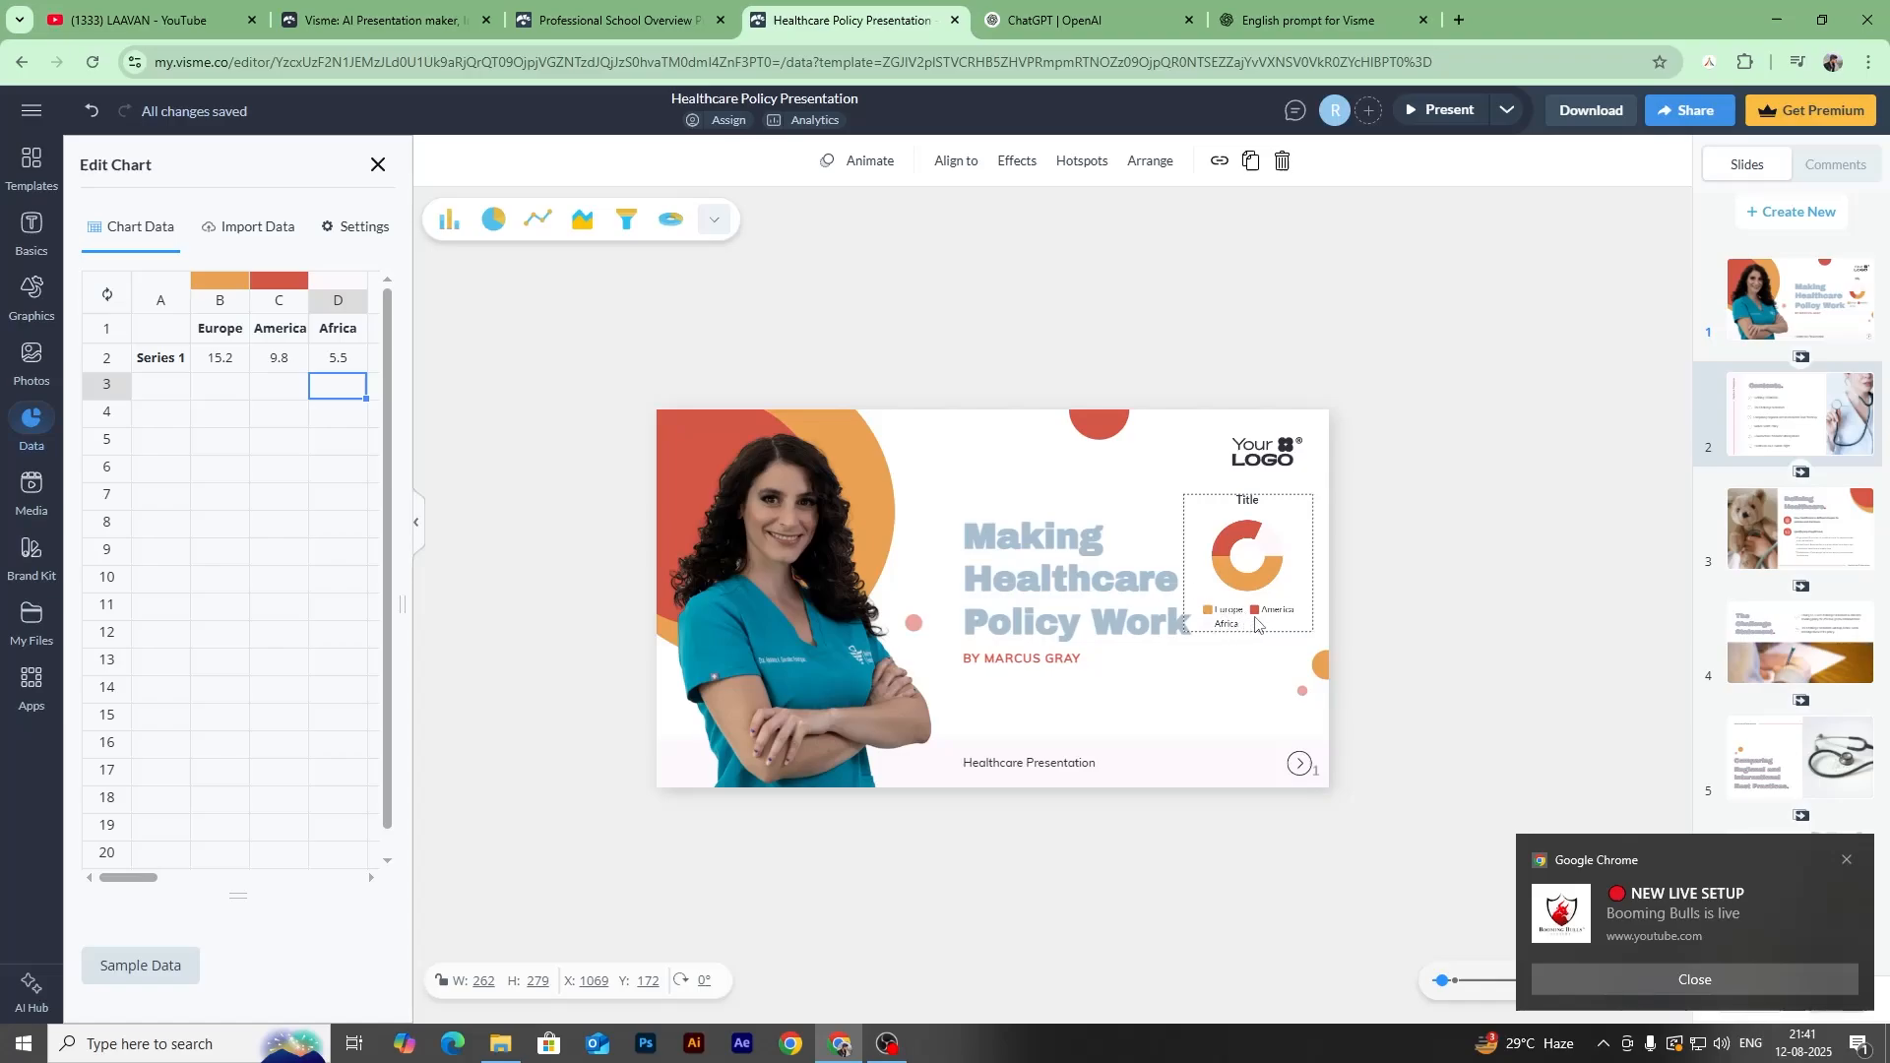
Go through the Europe, America and Africa headings and their Series 1 values in the chart data.
click(228, 329)
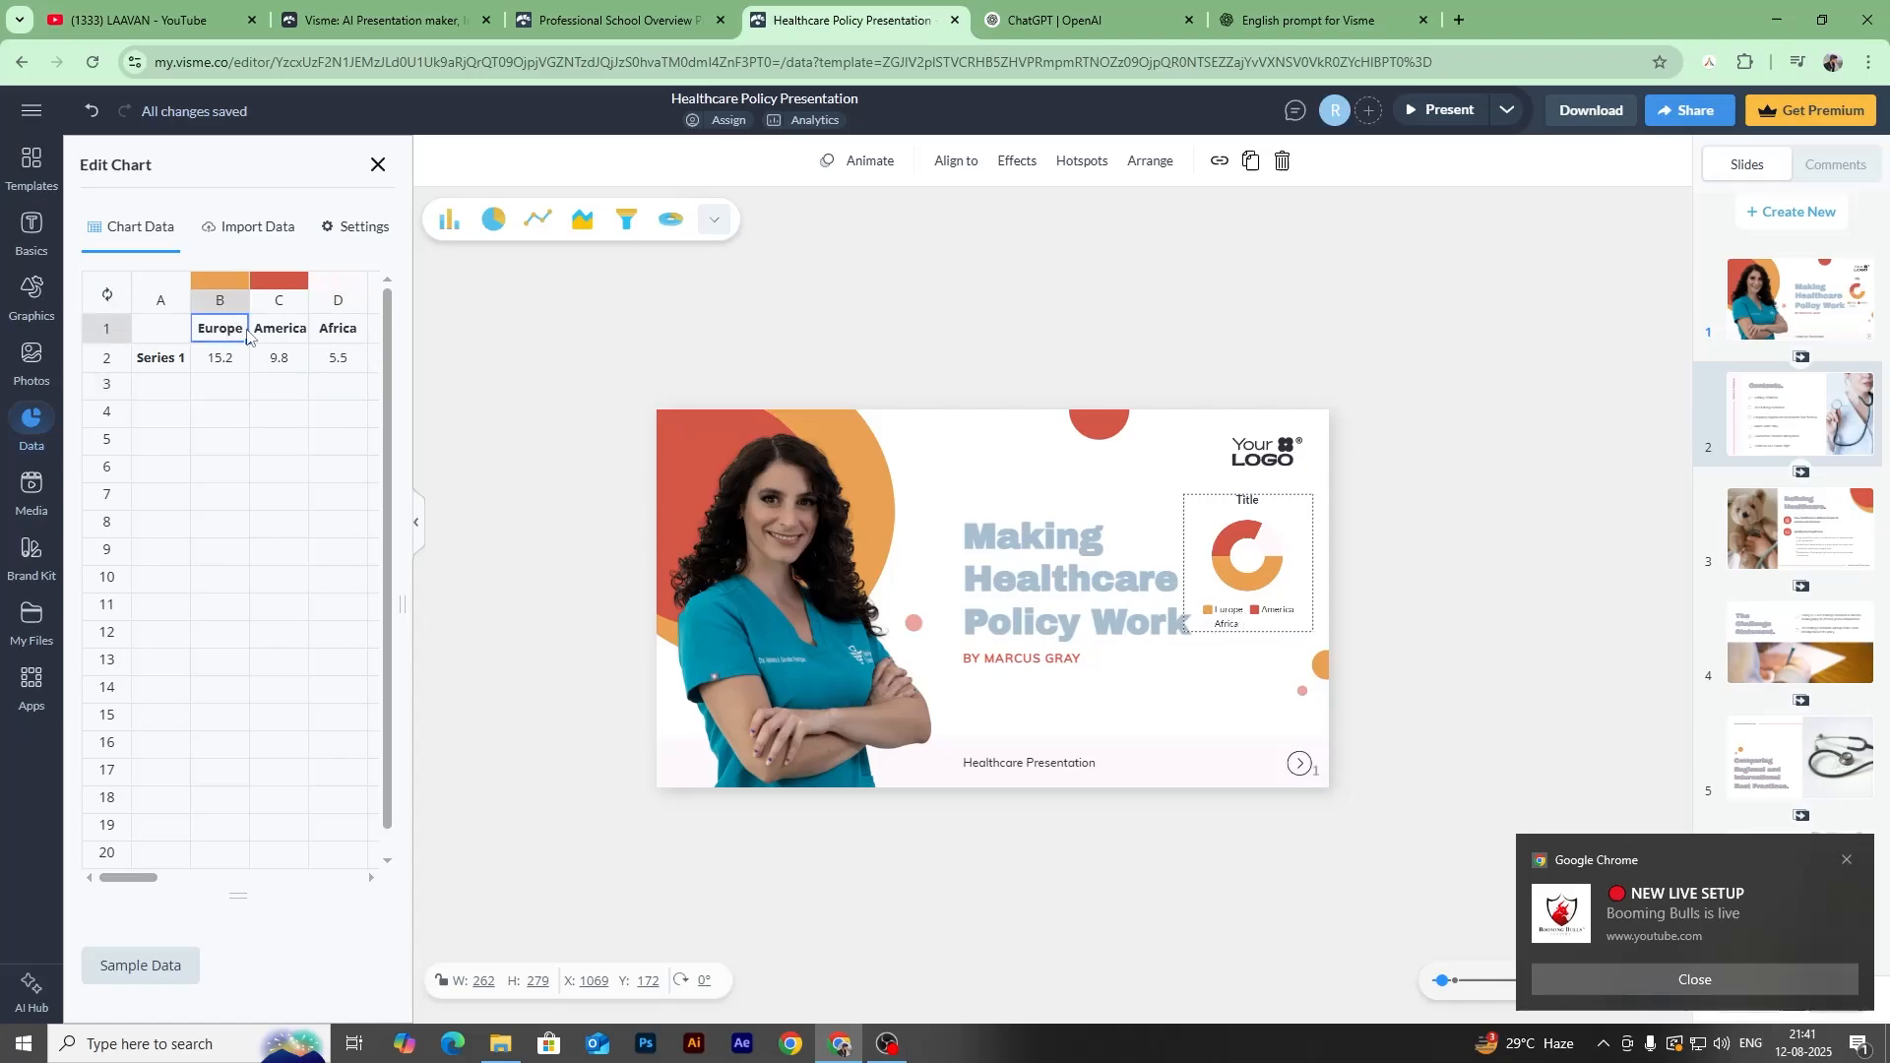
click(266, 335)
click(333, 336)
click(167, 361)
click(229, 362)
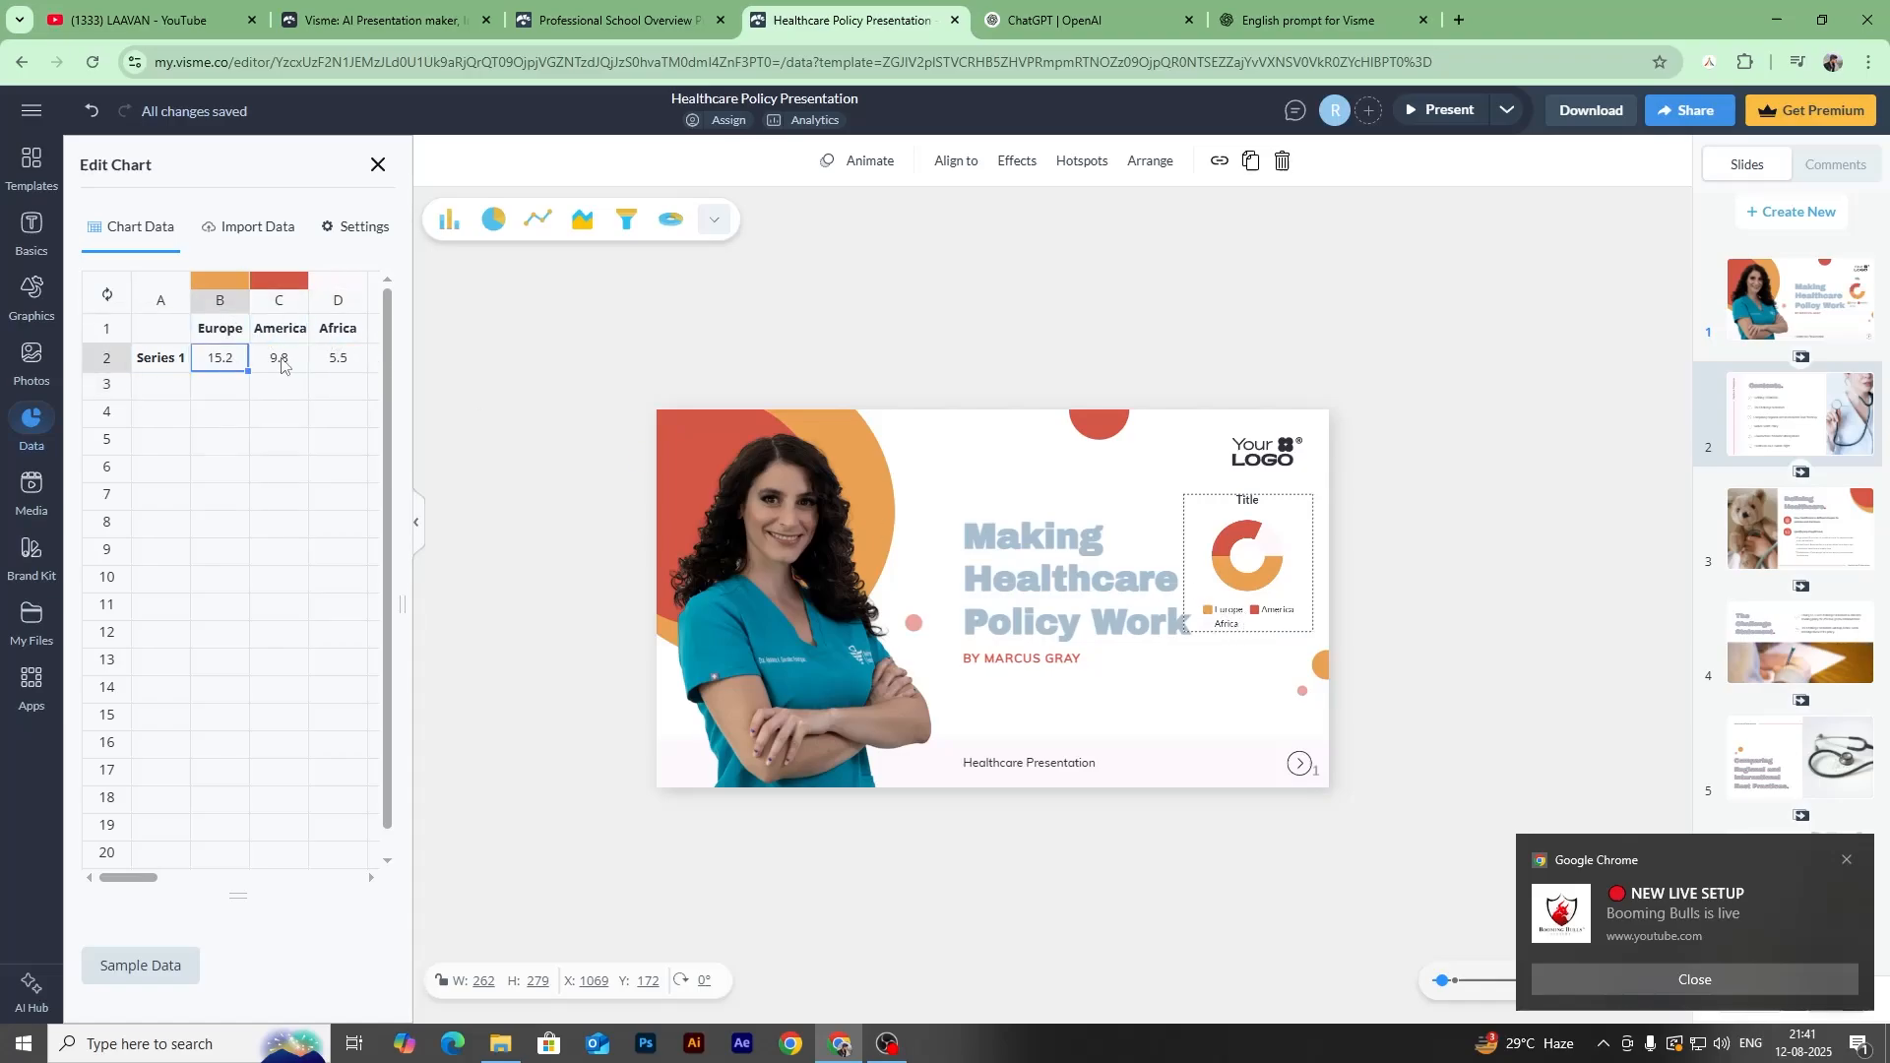
click(294, 364)
click(341, 366)
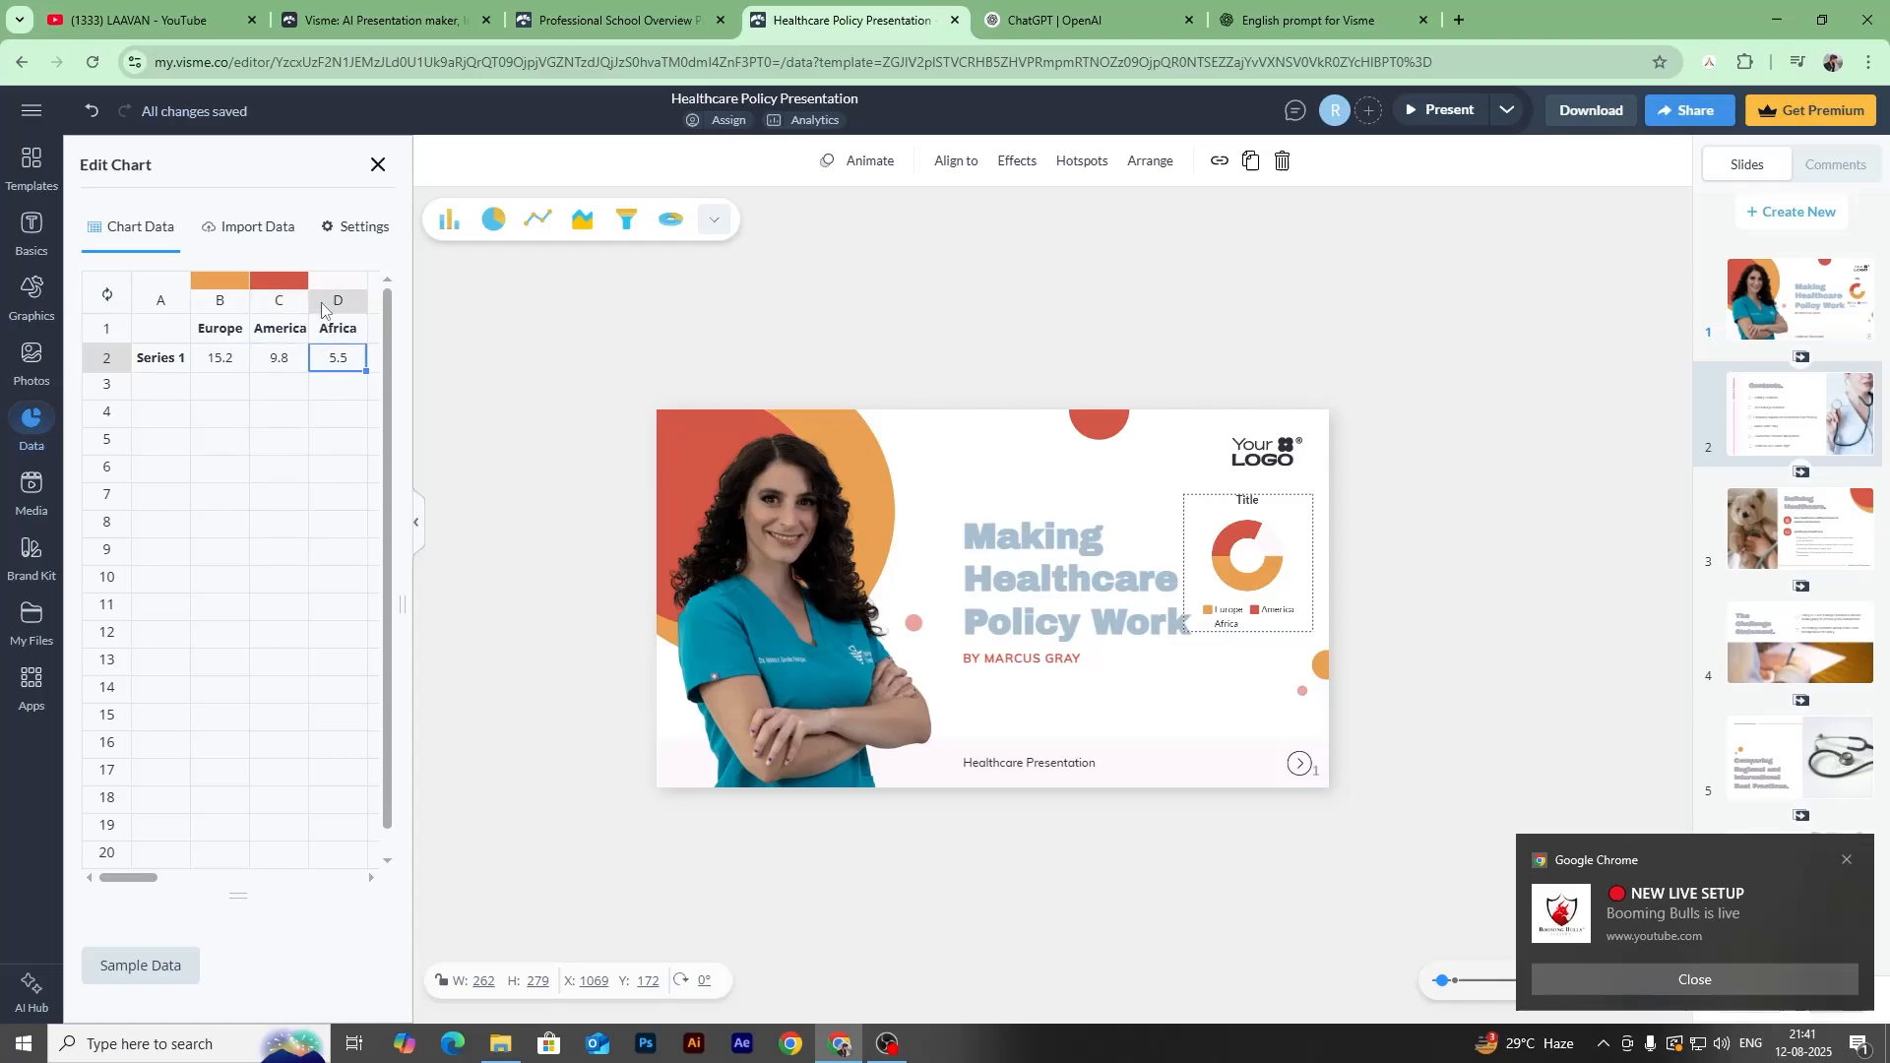
Check the external sources for importing data into the donut chart, and close the chart editor.
click(281, 247)
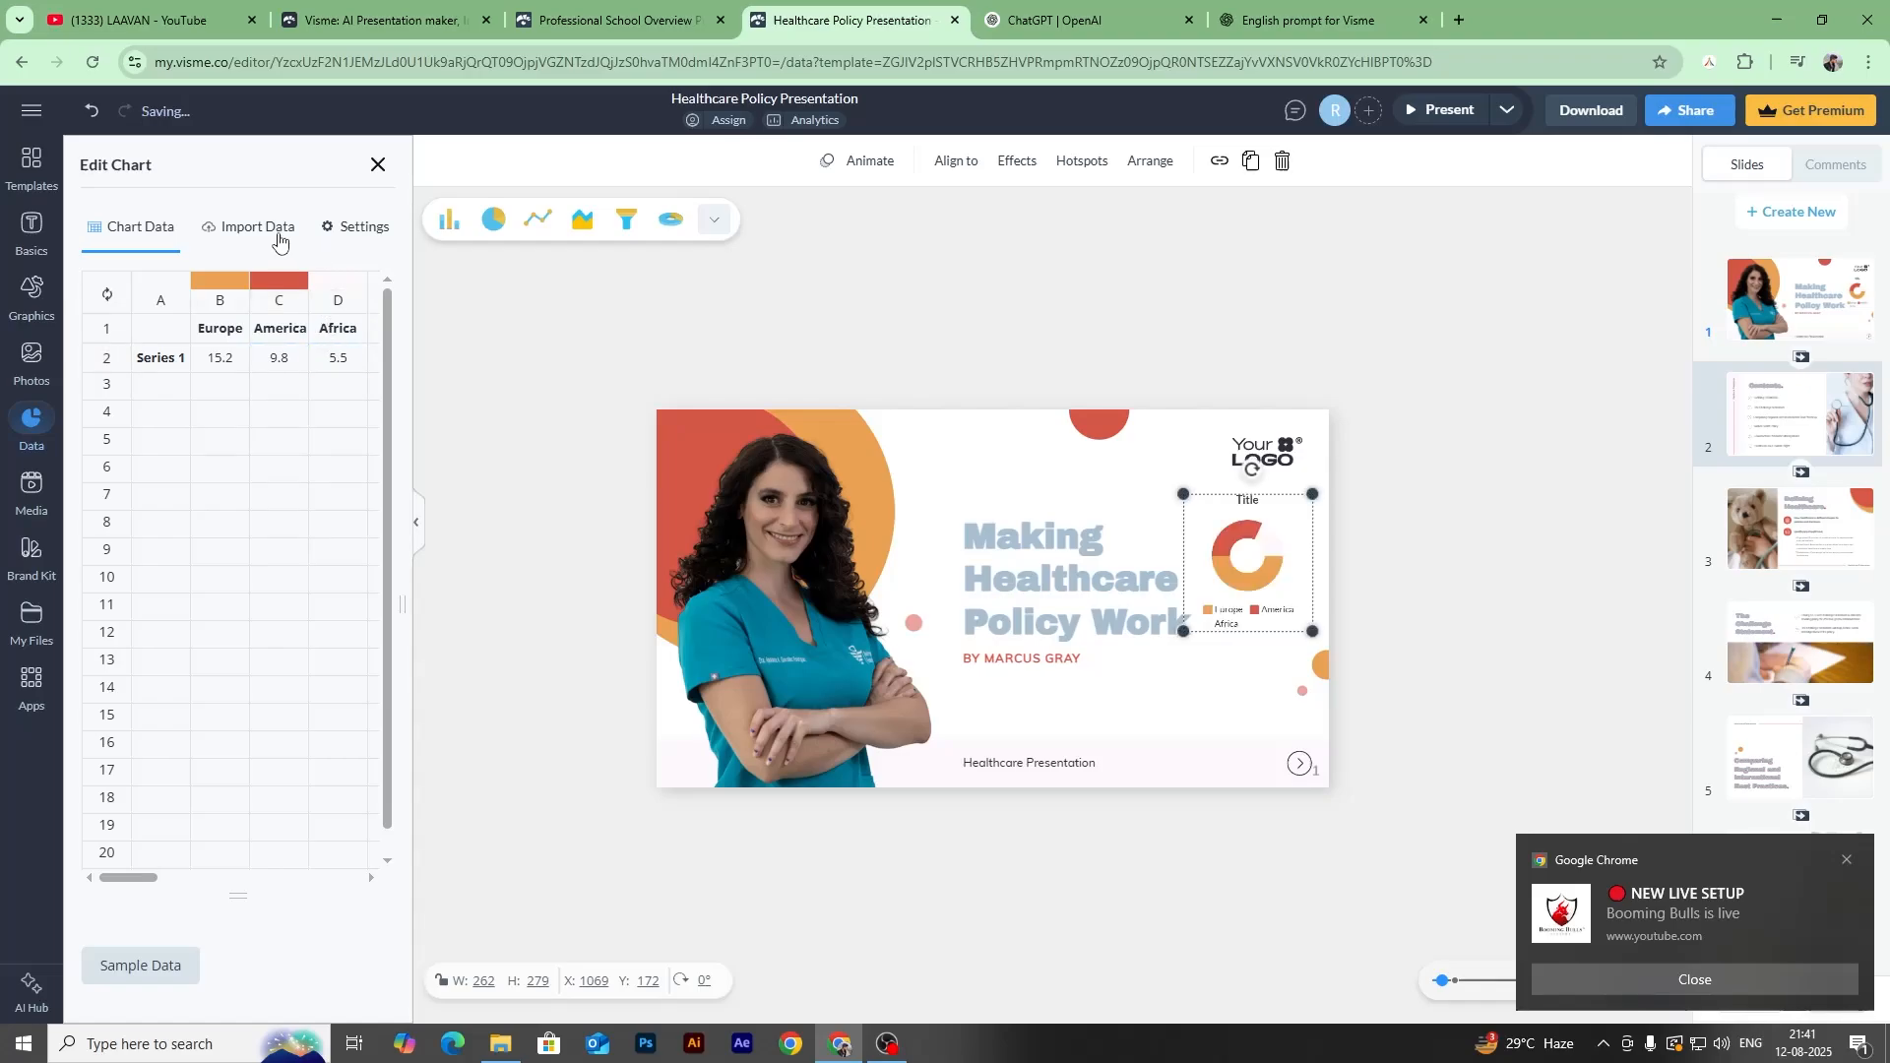
click(276, 235)
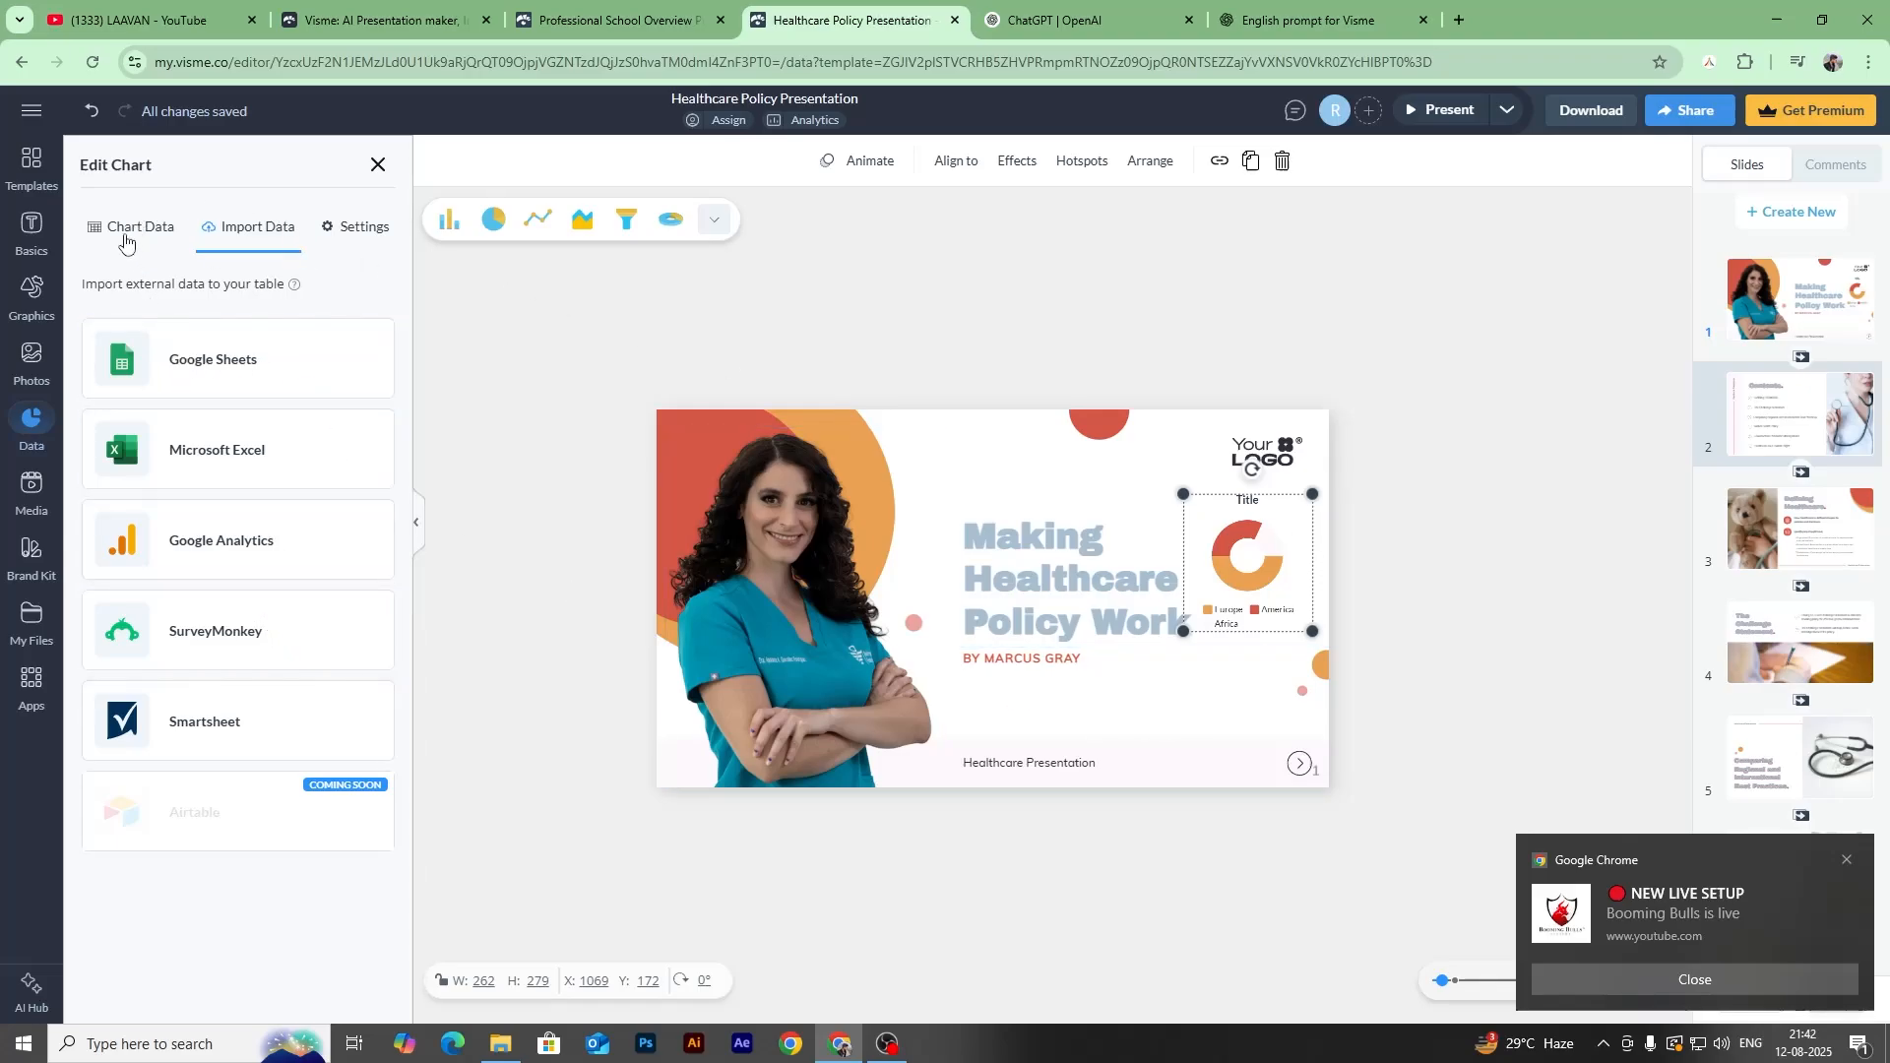
click(124, 237)
click(377, 163)
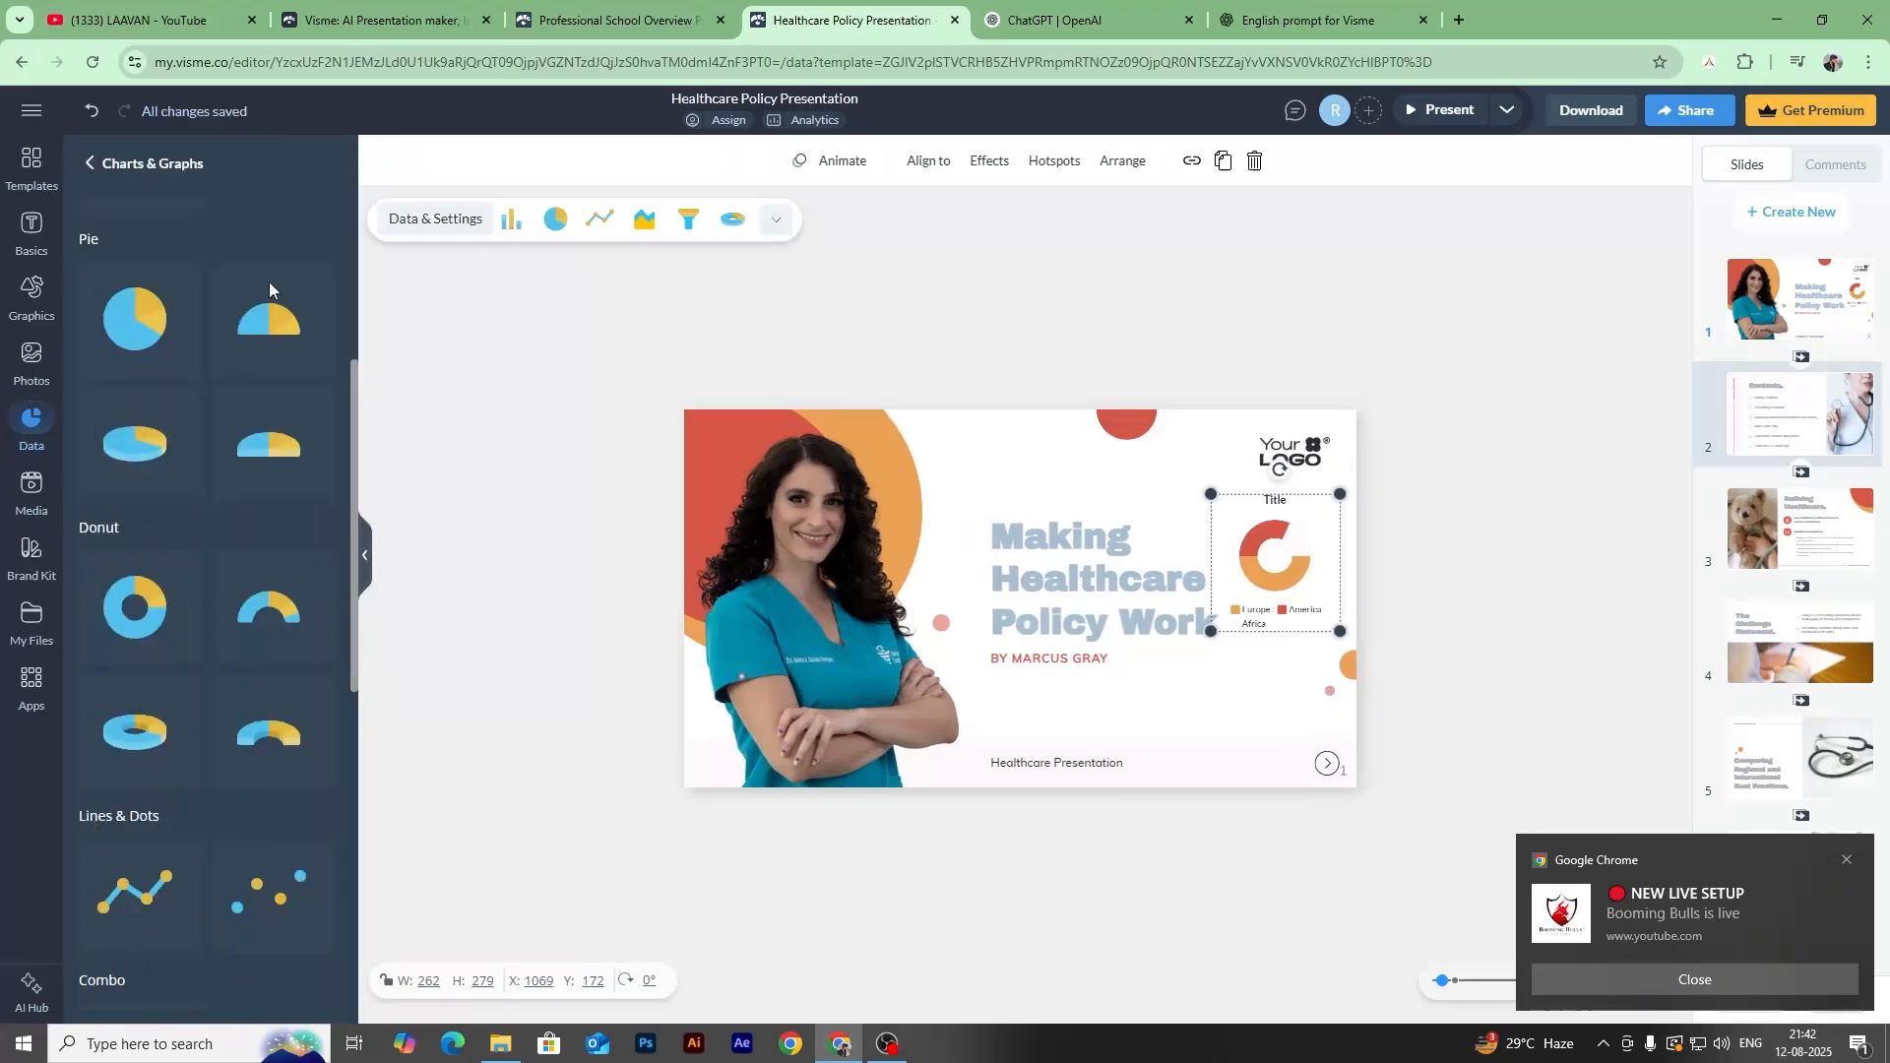
scroll(204, 529, down, 8)
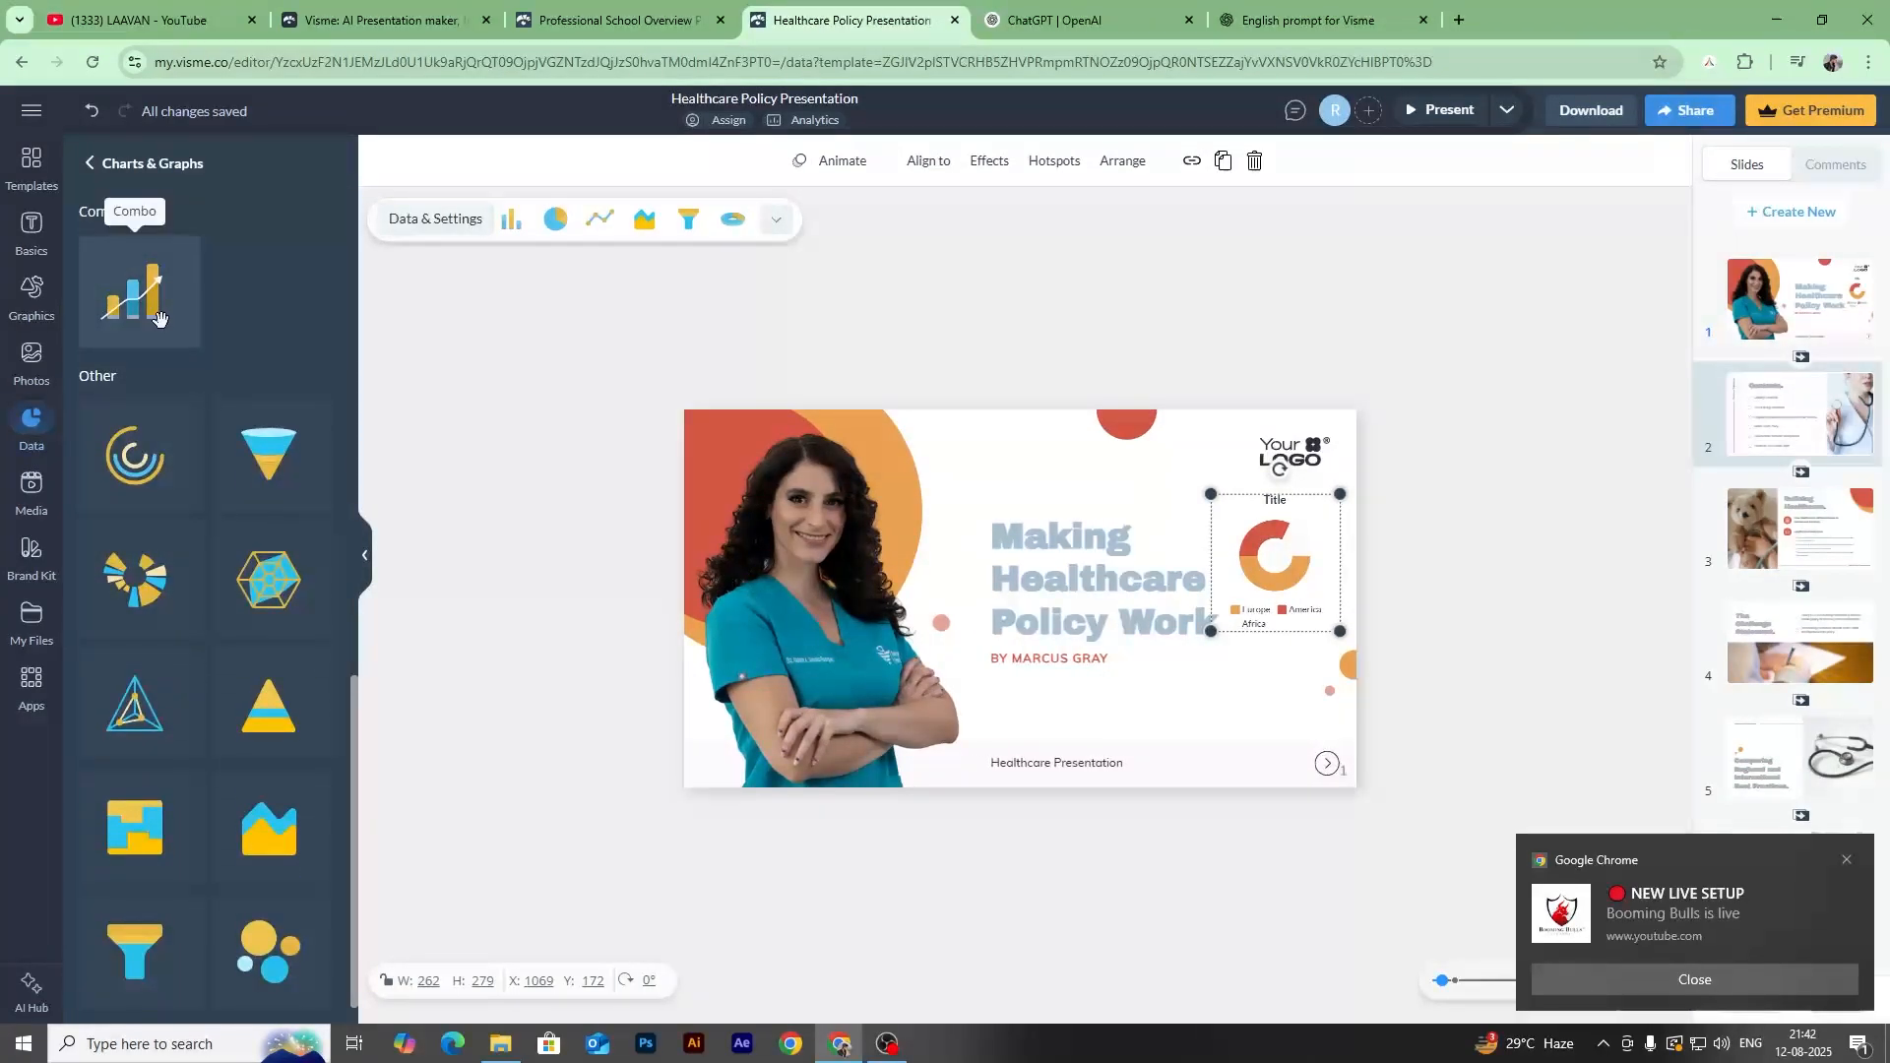
click(160, 317)
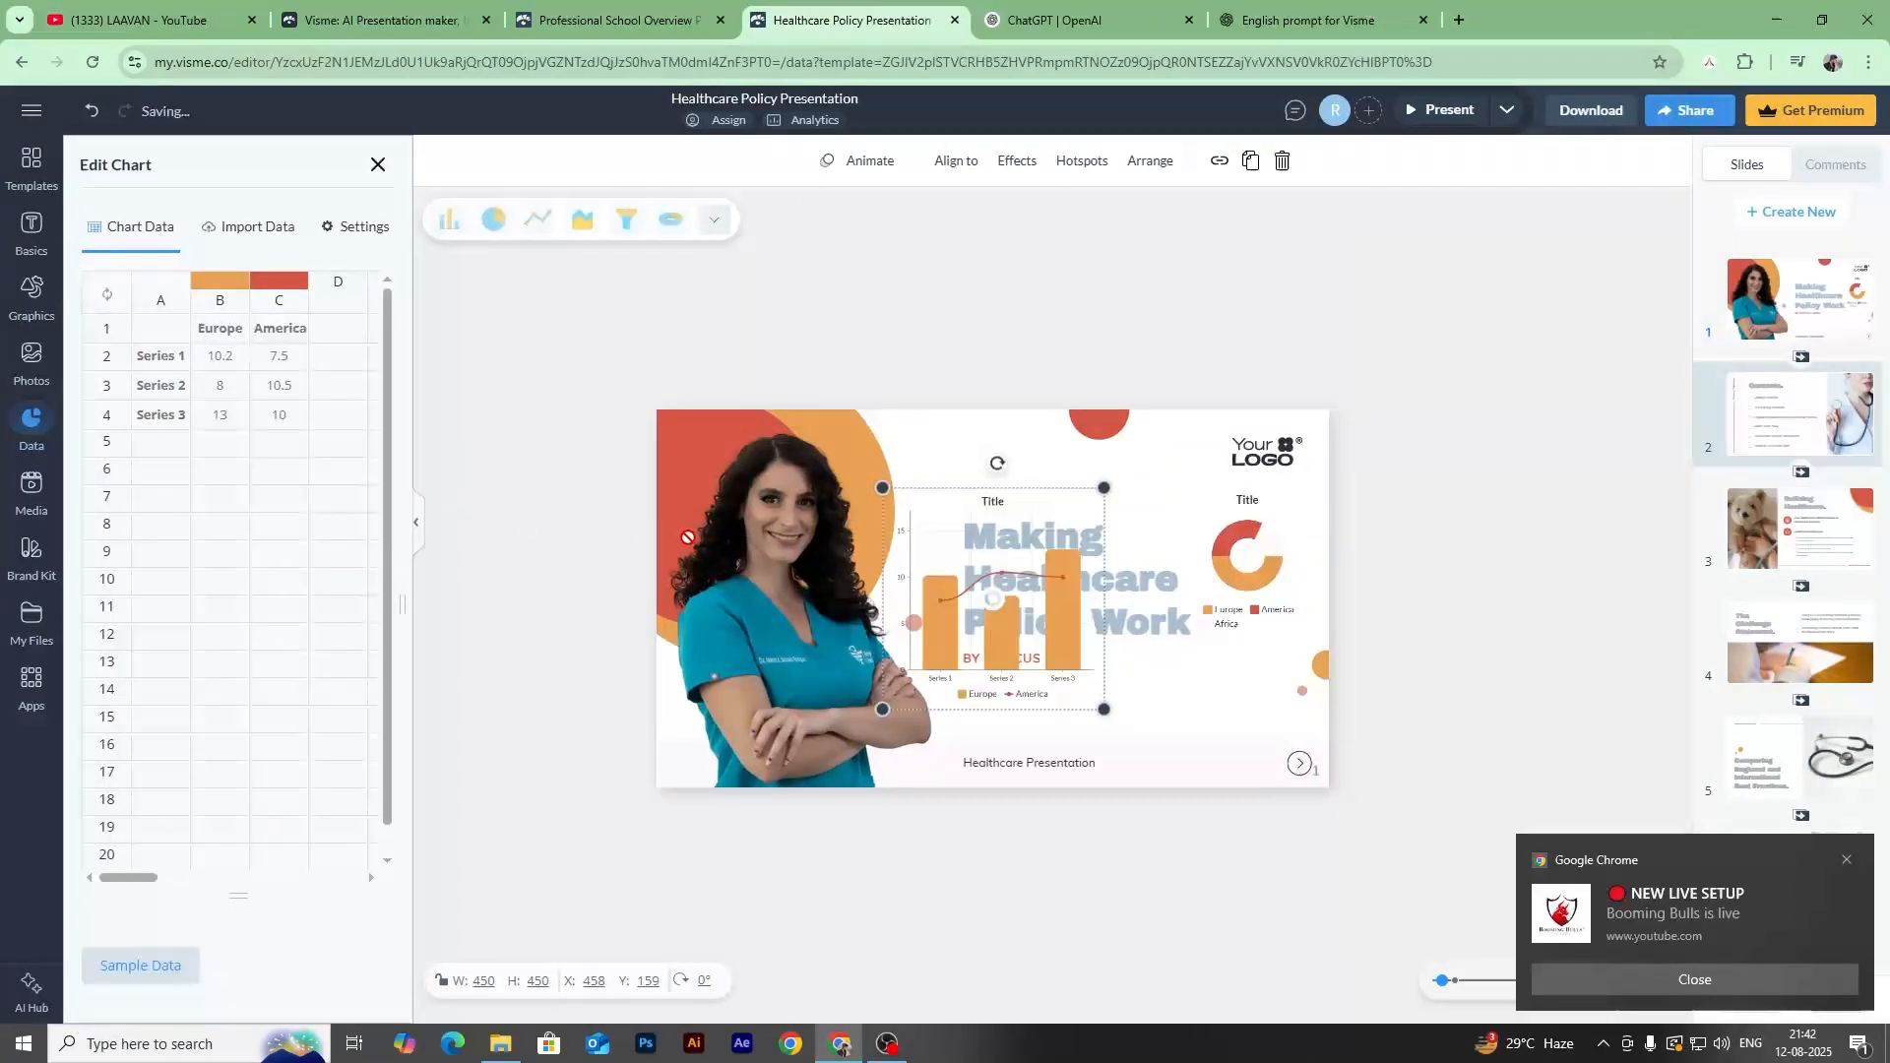
drag(1047, 608, 1108, 592)
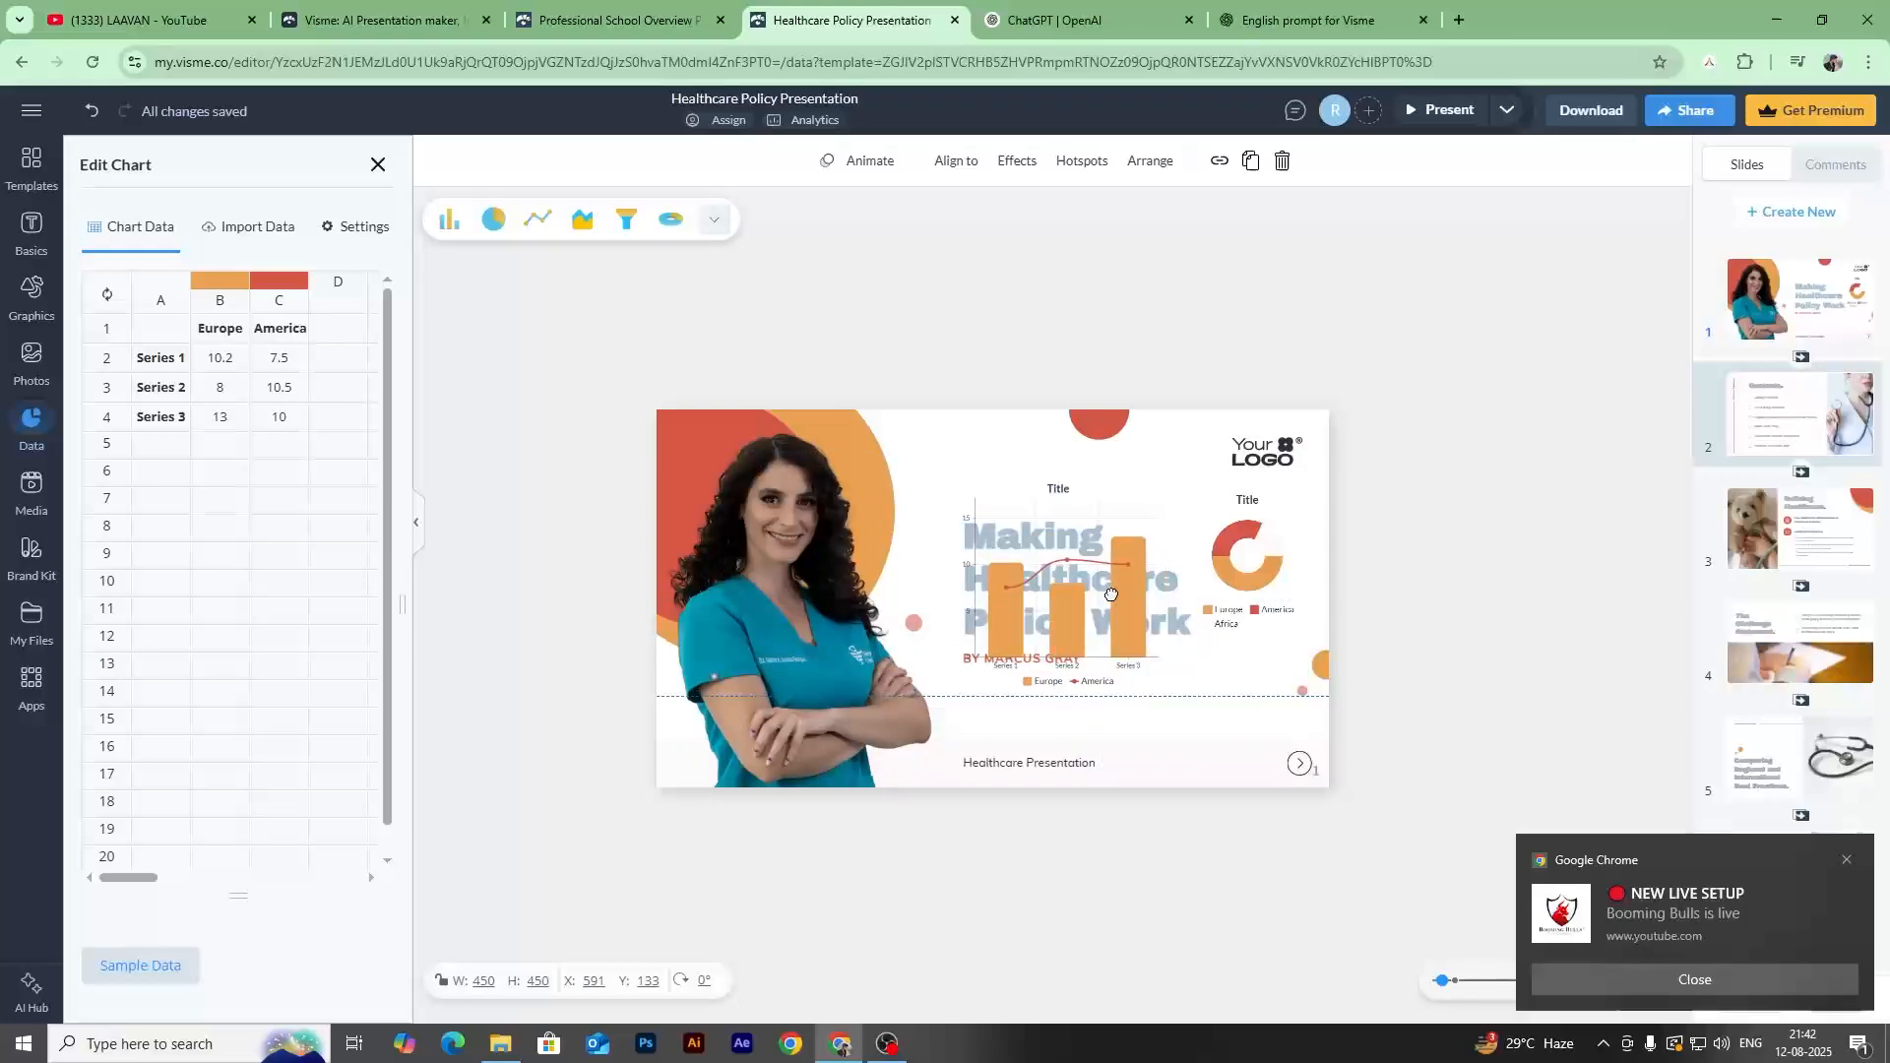
key(Delete)
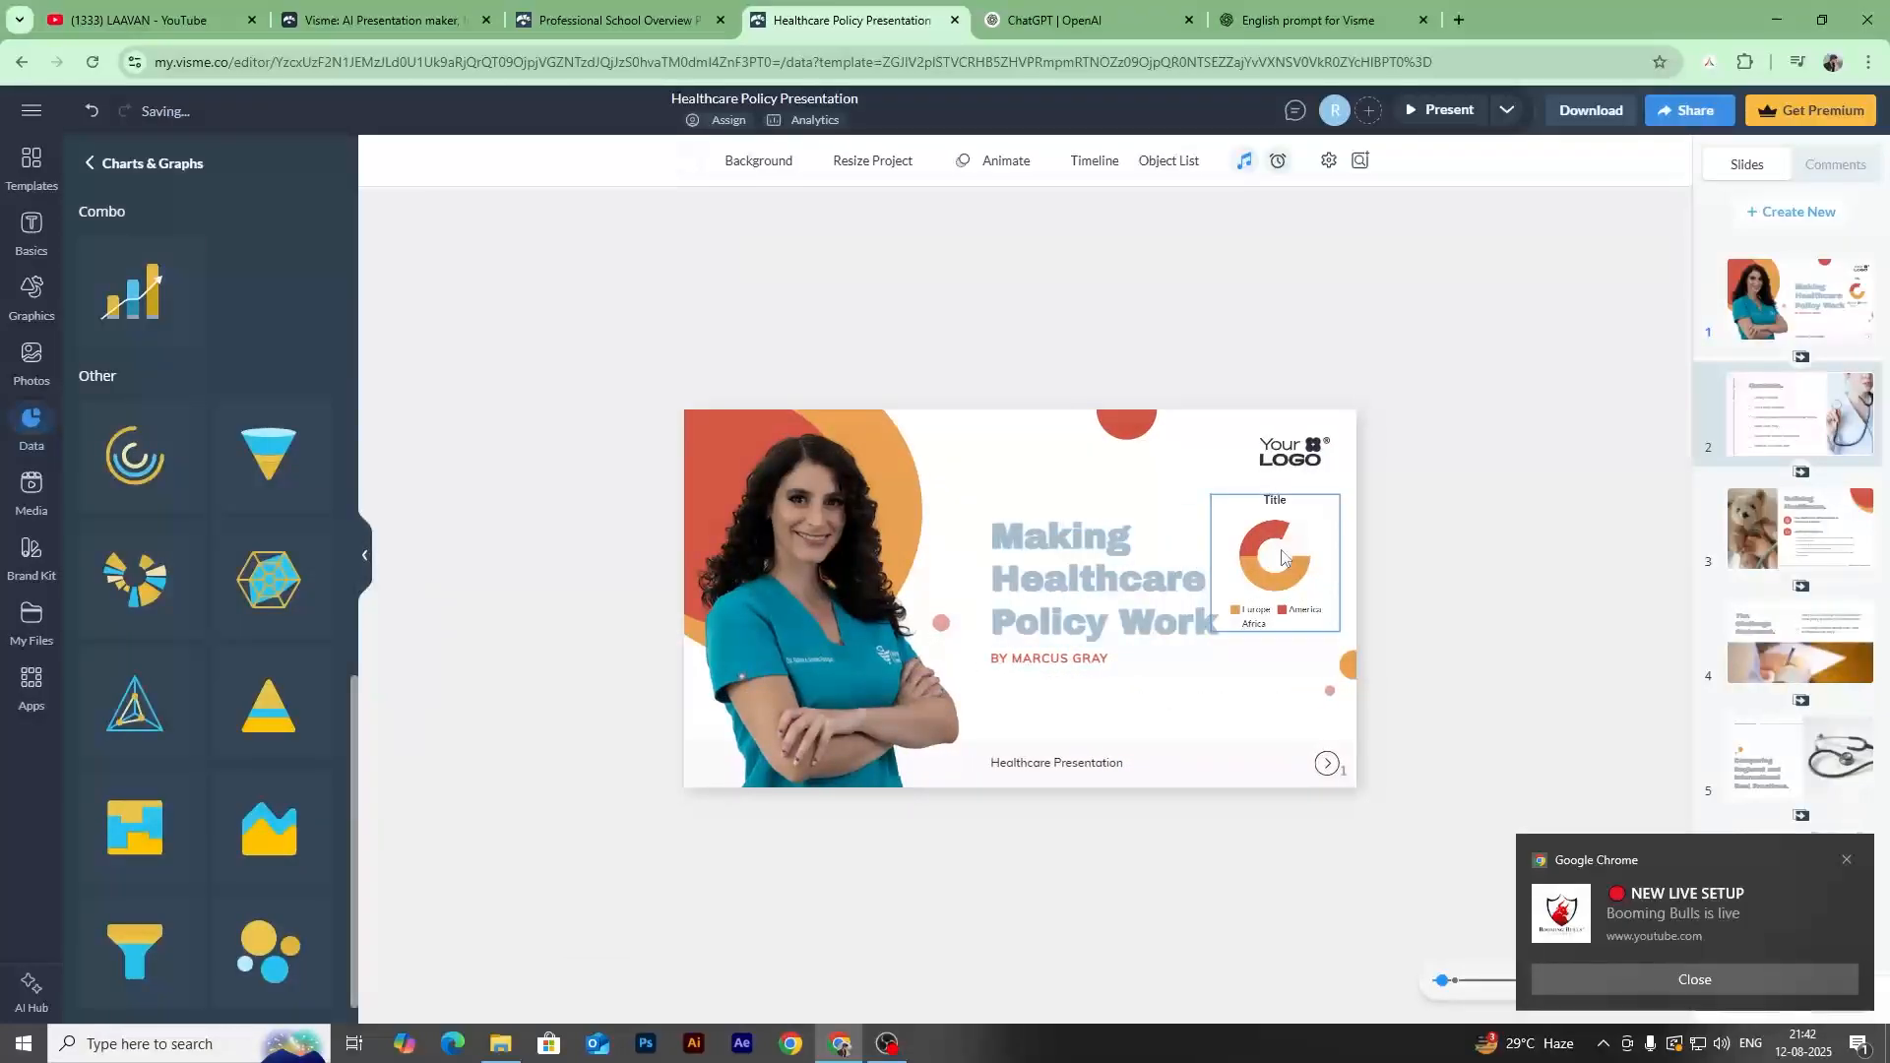
Open the Diagrams elements and clear the donut chart and the "Making Healthcare Policy Work" title from the slide.
scroll(155, 595, up, 15)
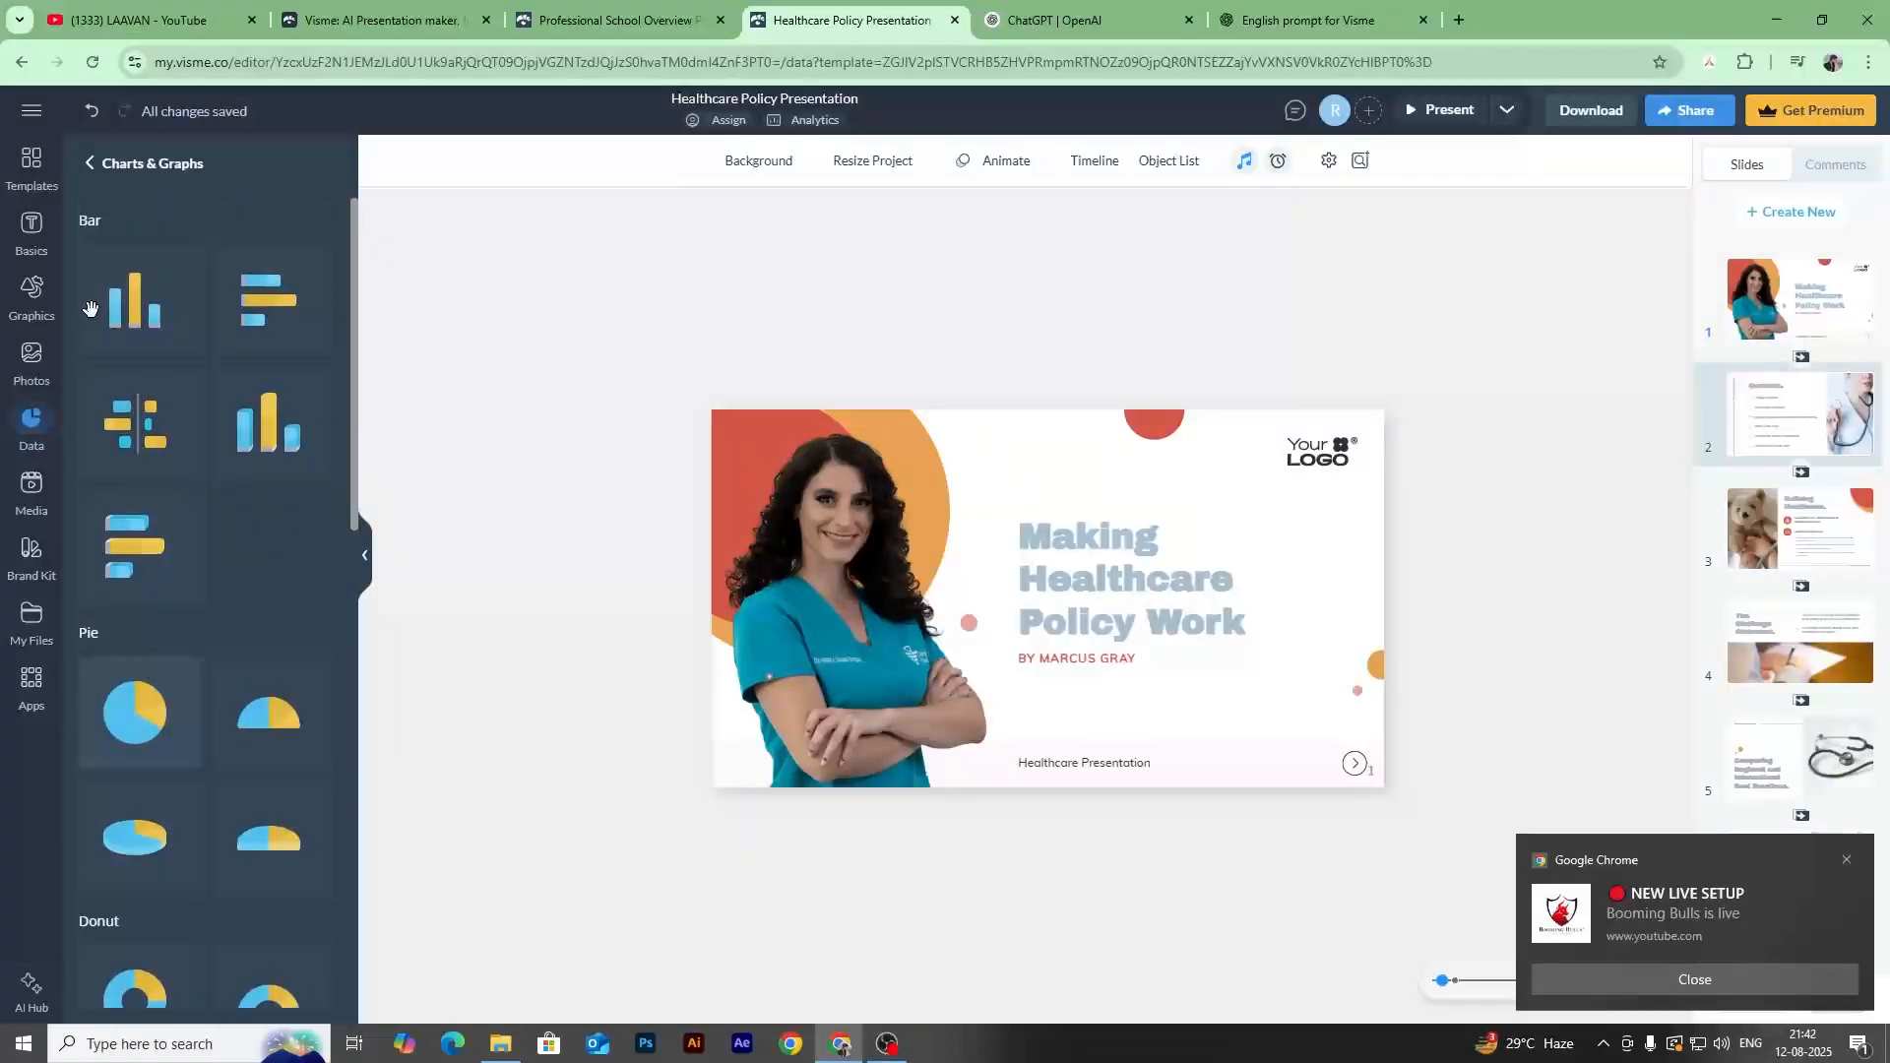
click(91, 166)
click(139, 247)
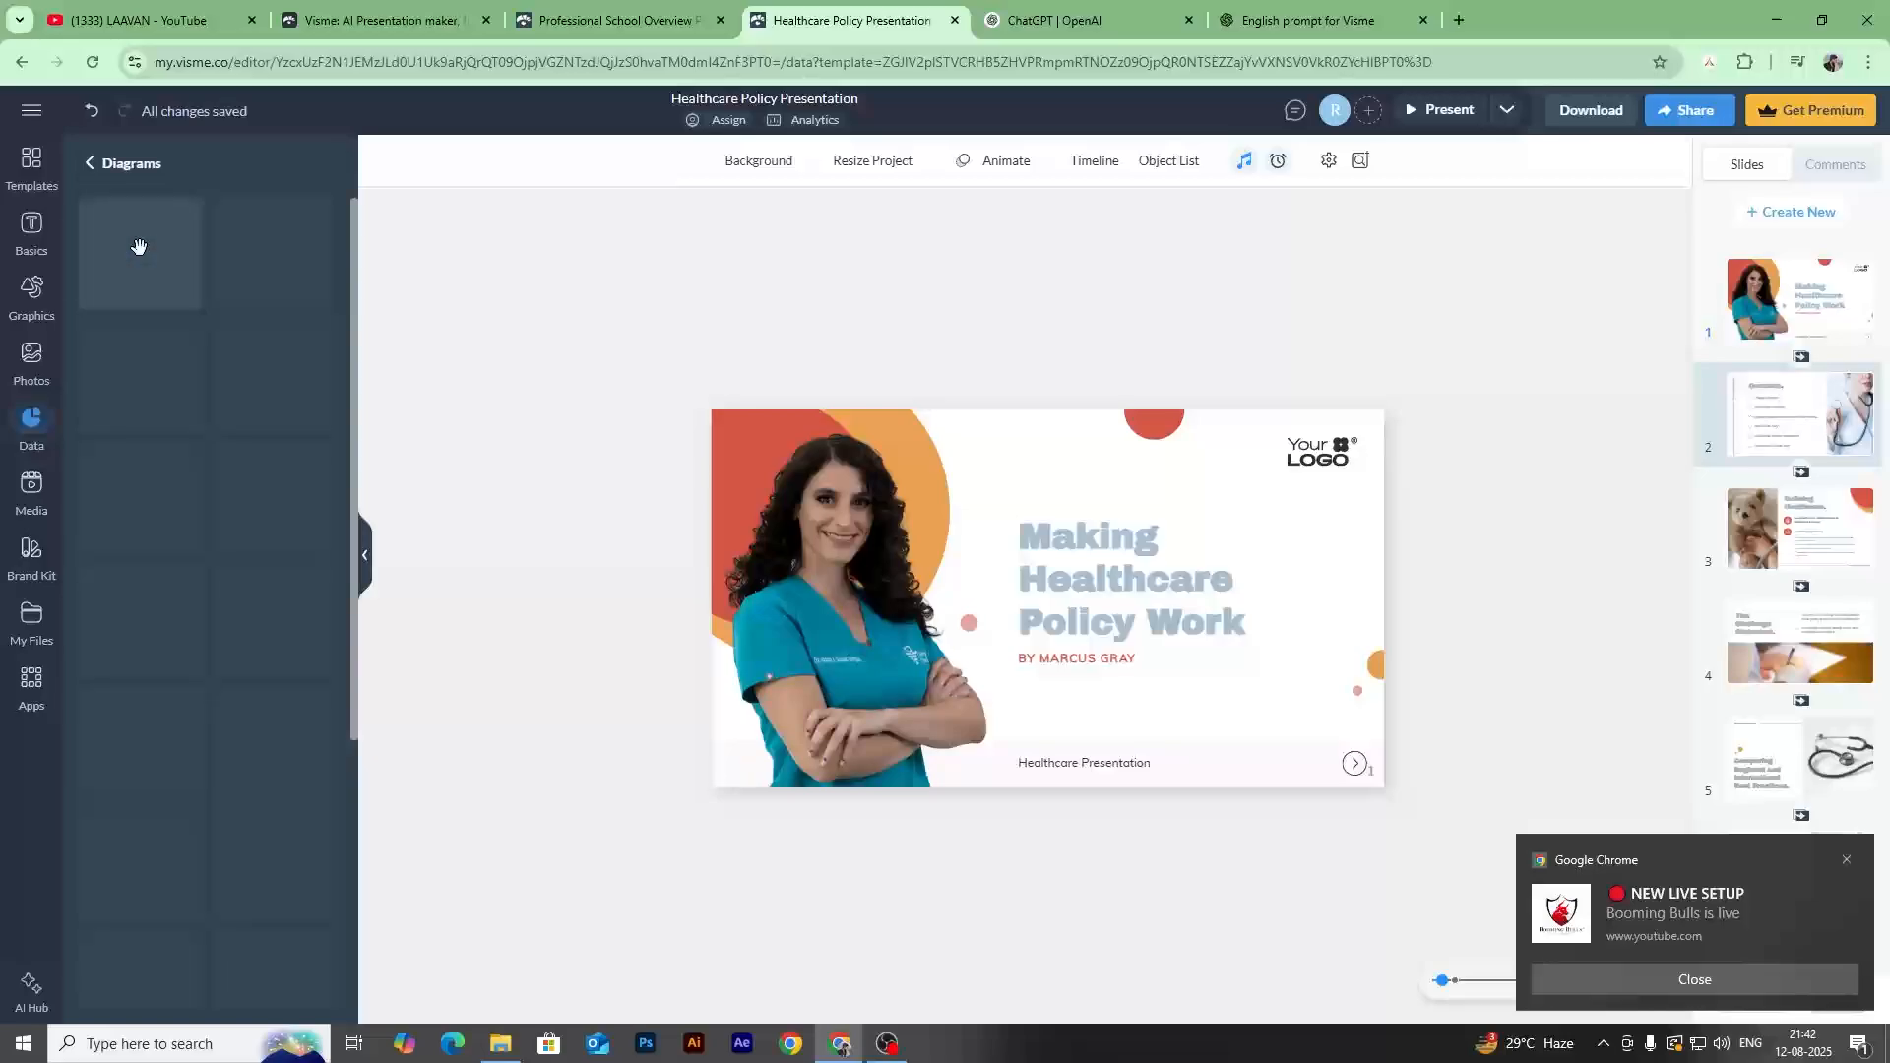
scroll(315, 719, down, 5)
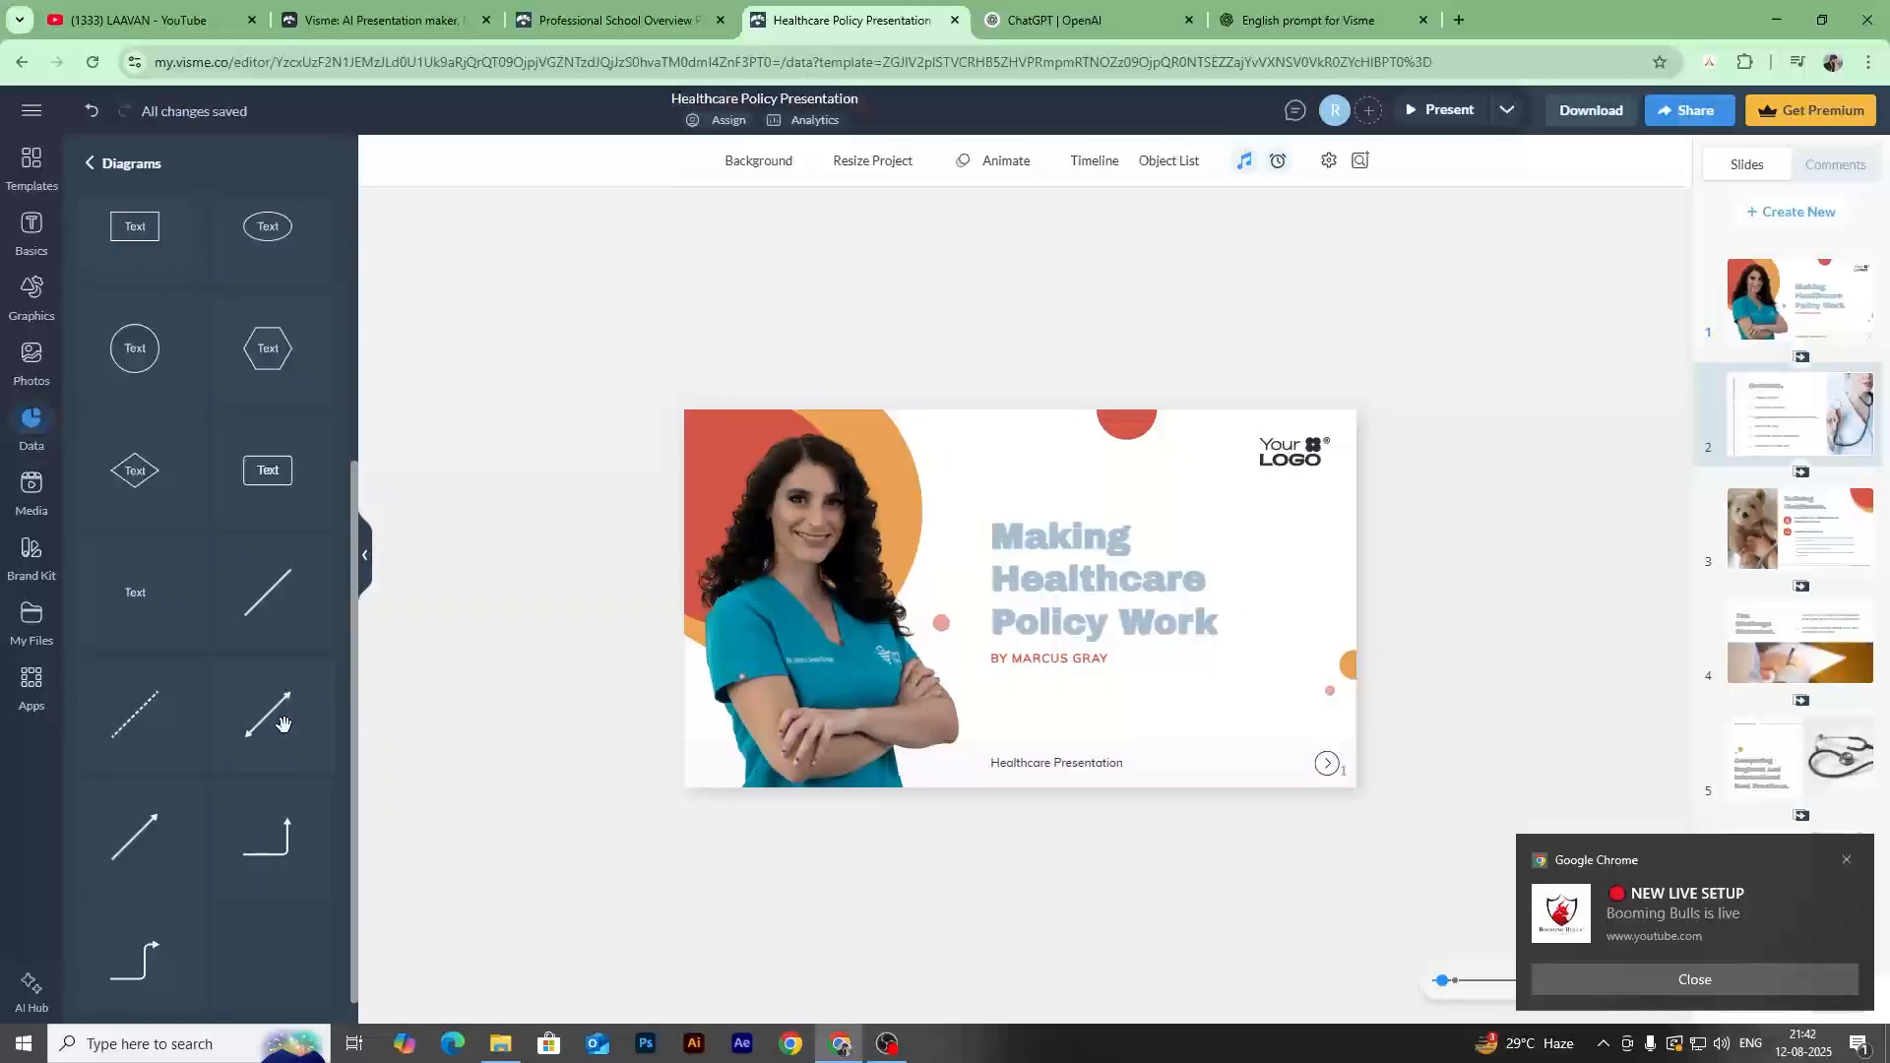
click(1072, 577)
key(Delete)
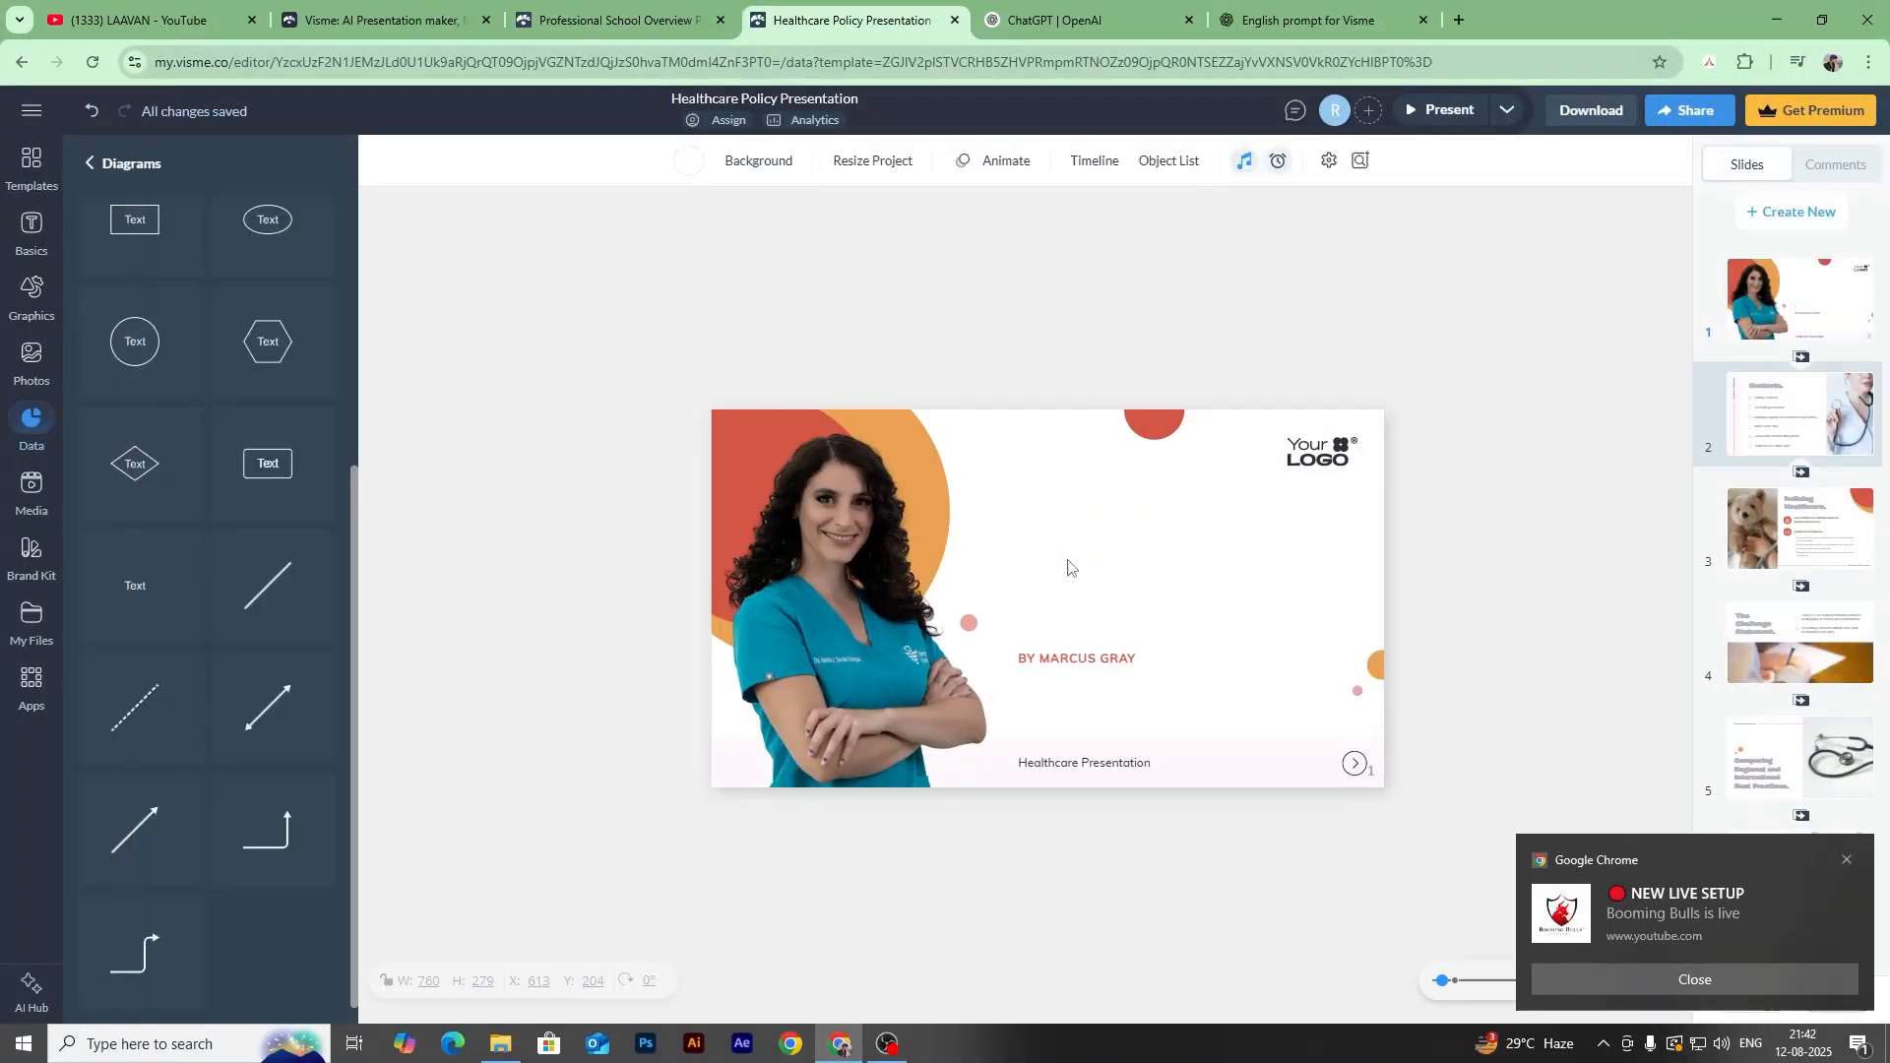
Add the rounded outline text box above the byline on the slide and replace its text with xyz.
click(262, 471)
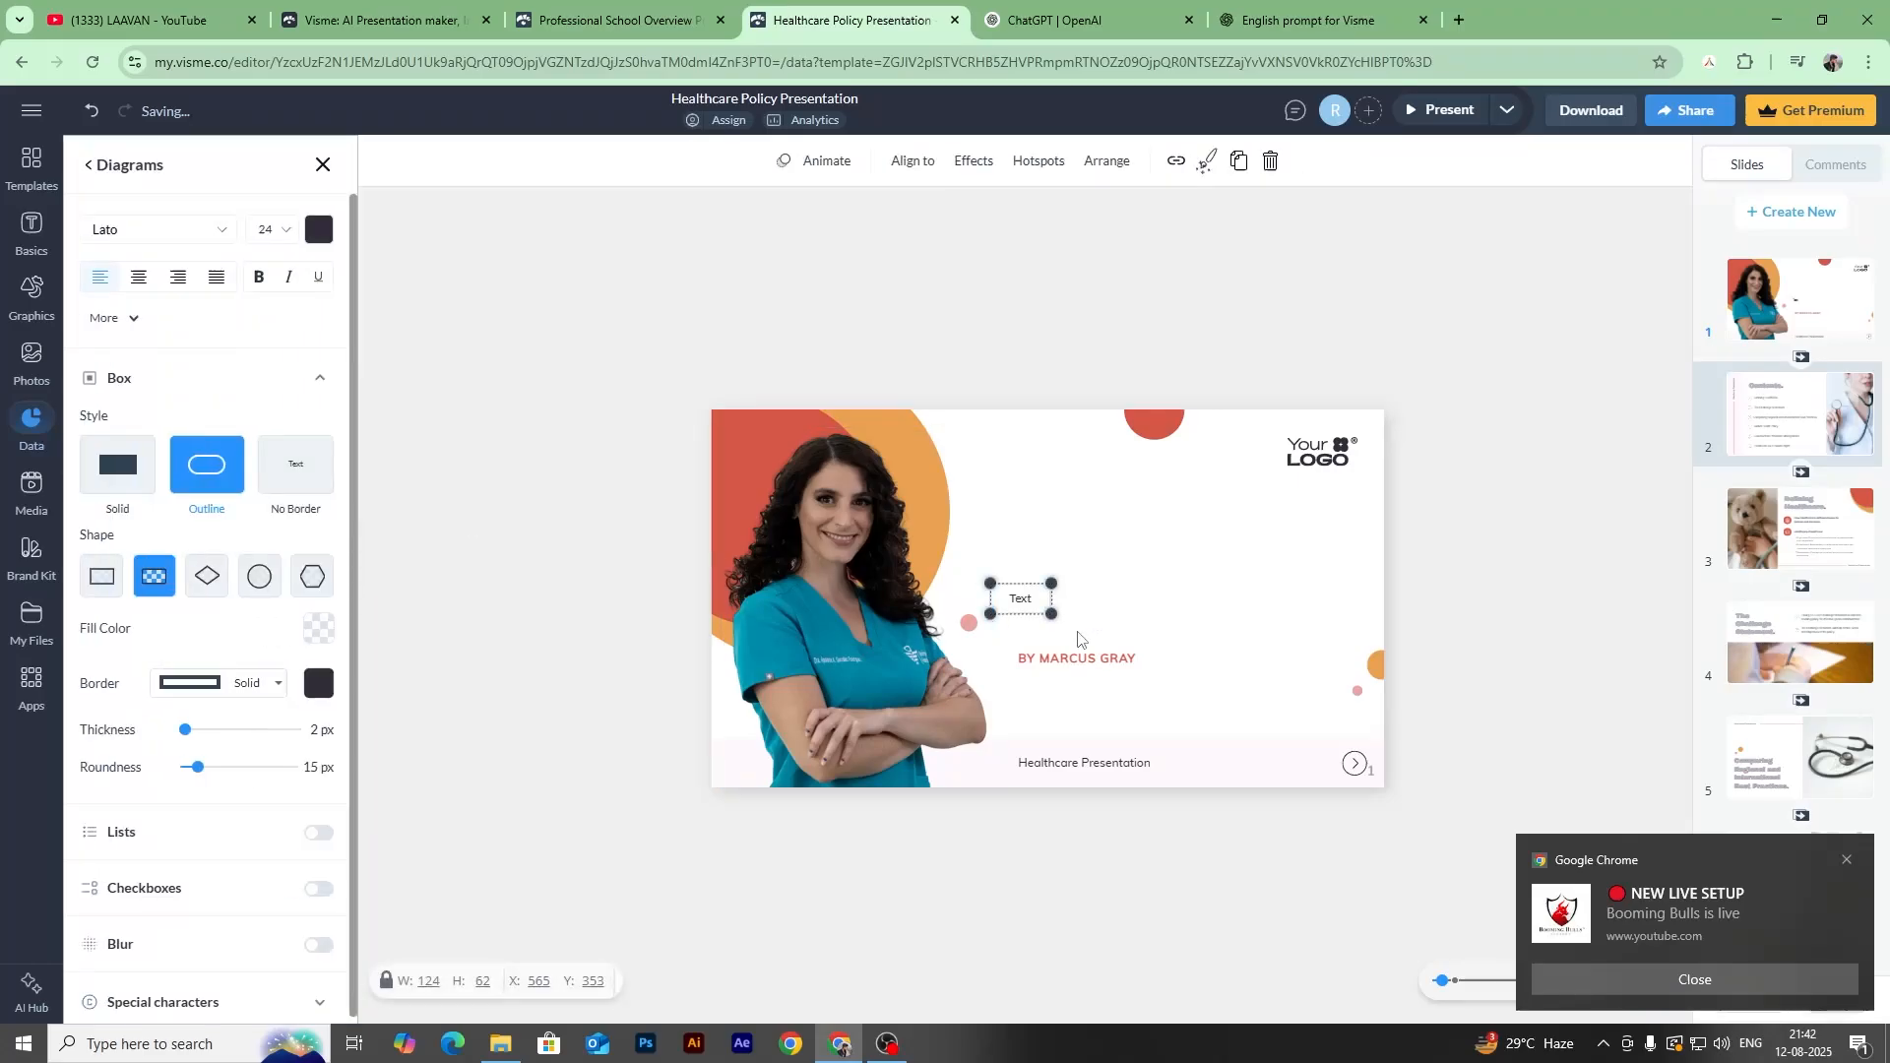
drag(1033, 600, 1131, 497)
double_click(1131, 497)
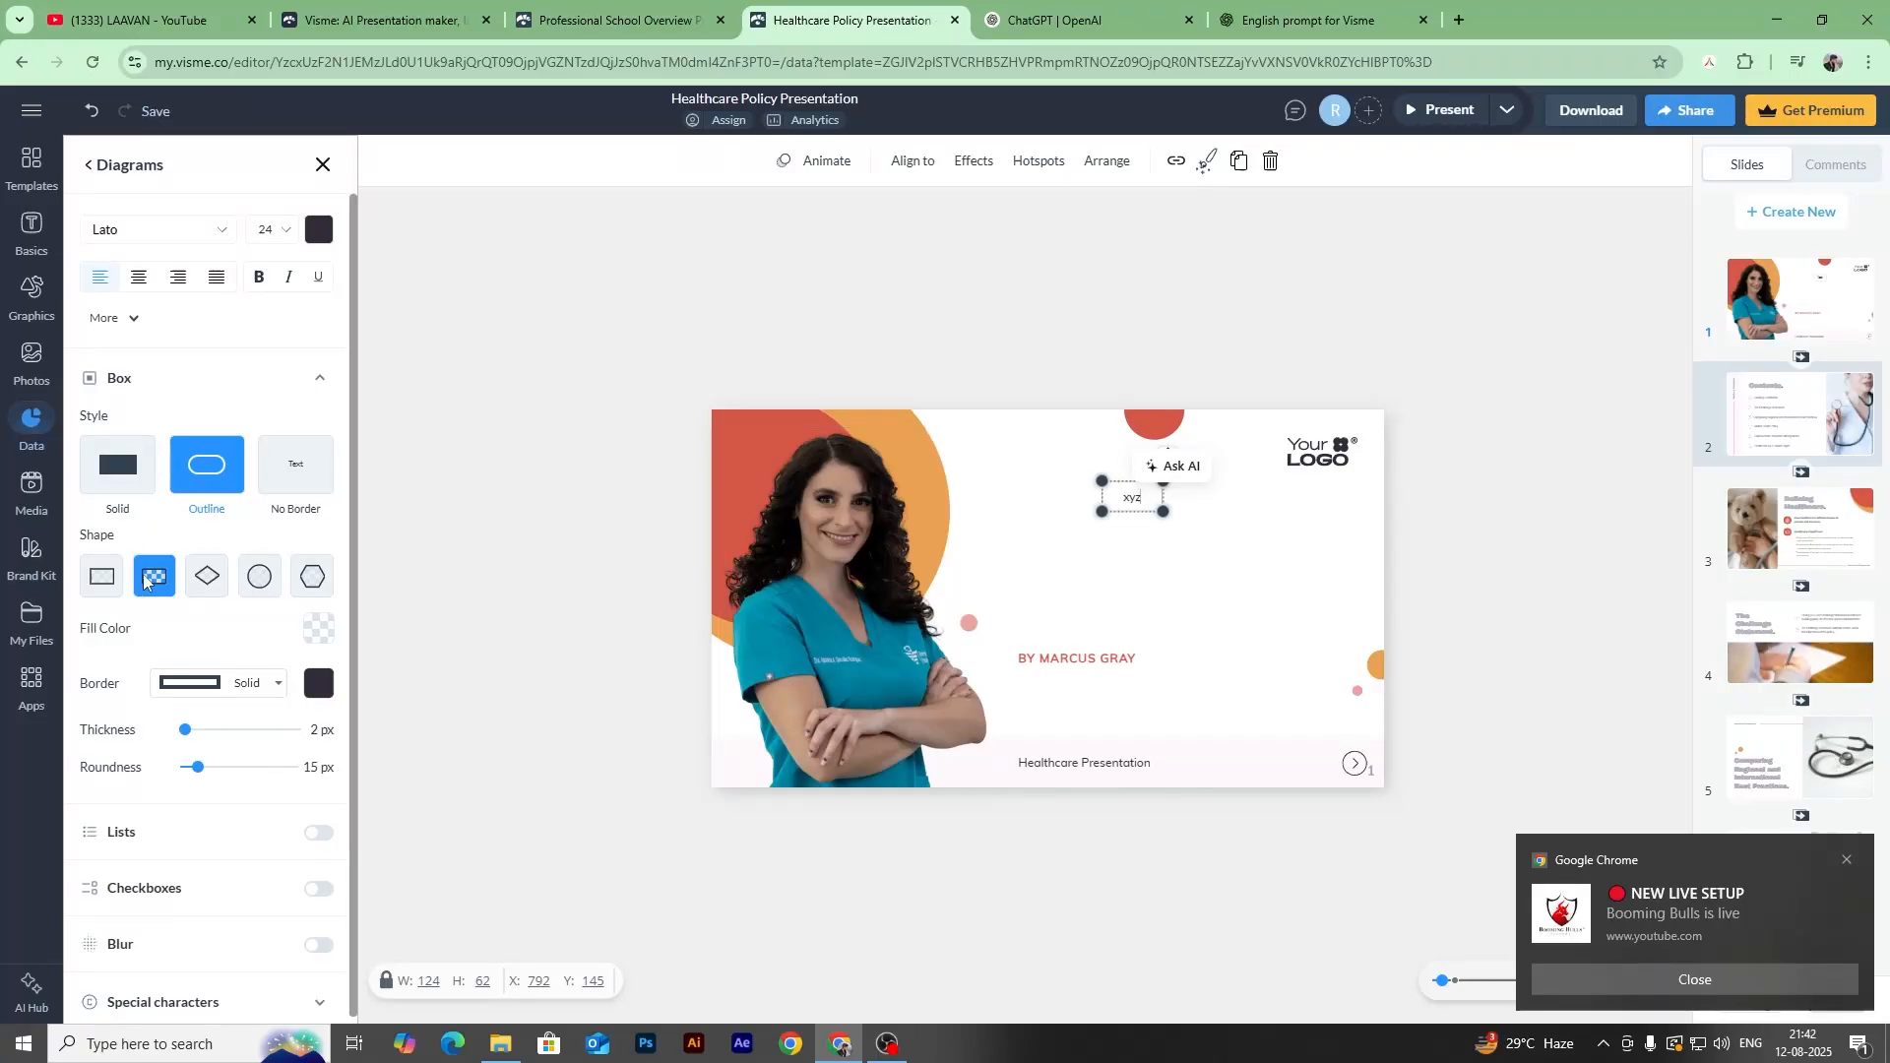
Try the diamond, circle and hexagon shapes on the xyz box and settle on the plain rectangle.
click(205, 577)
click(259, 578)
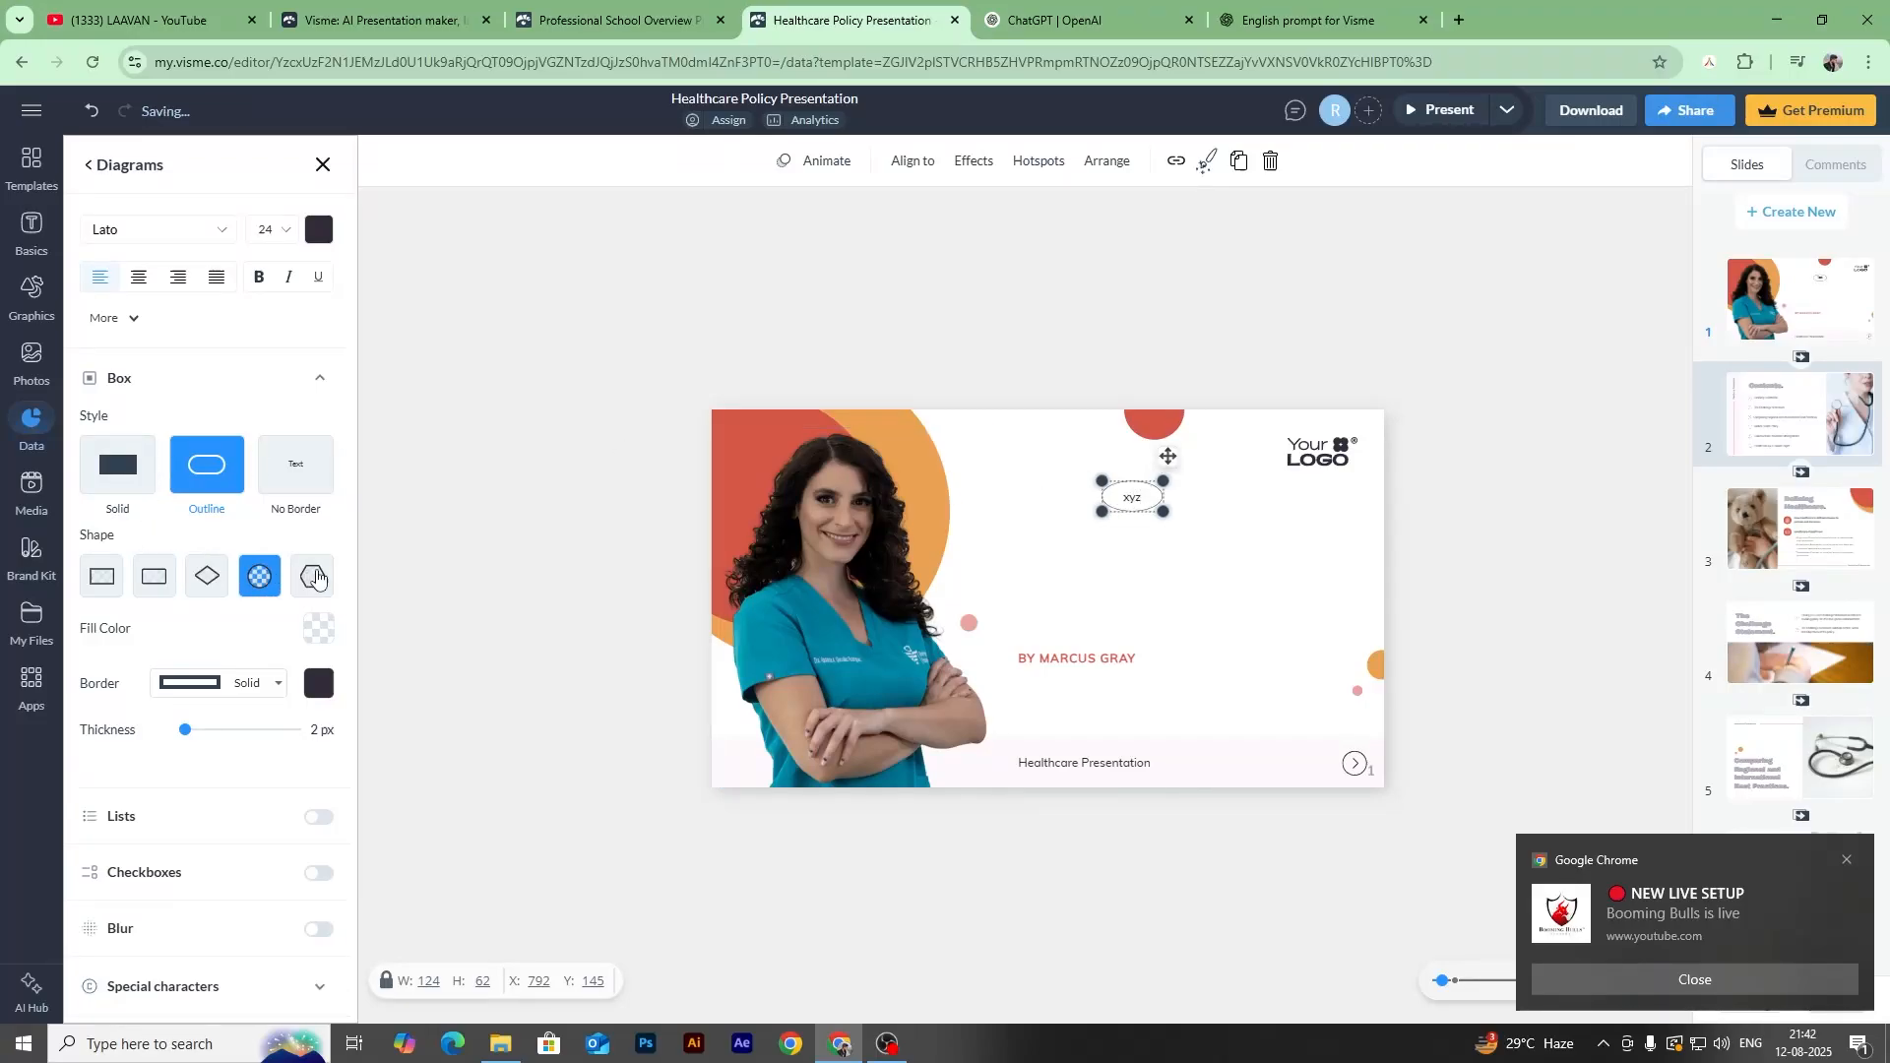
click(312, 577)
click(101, 575)
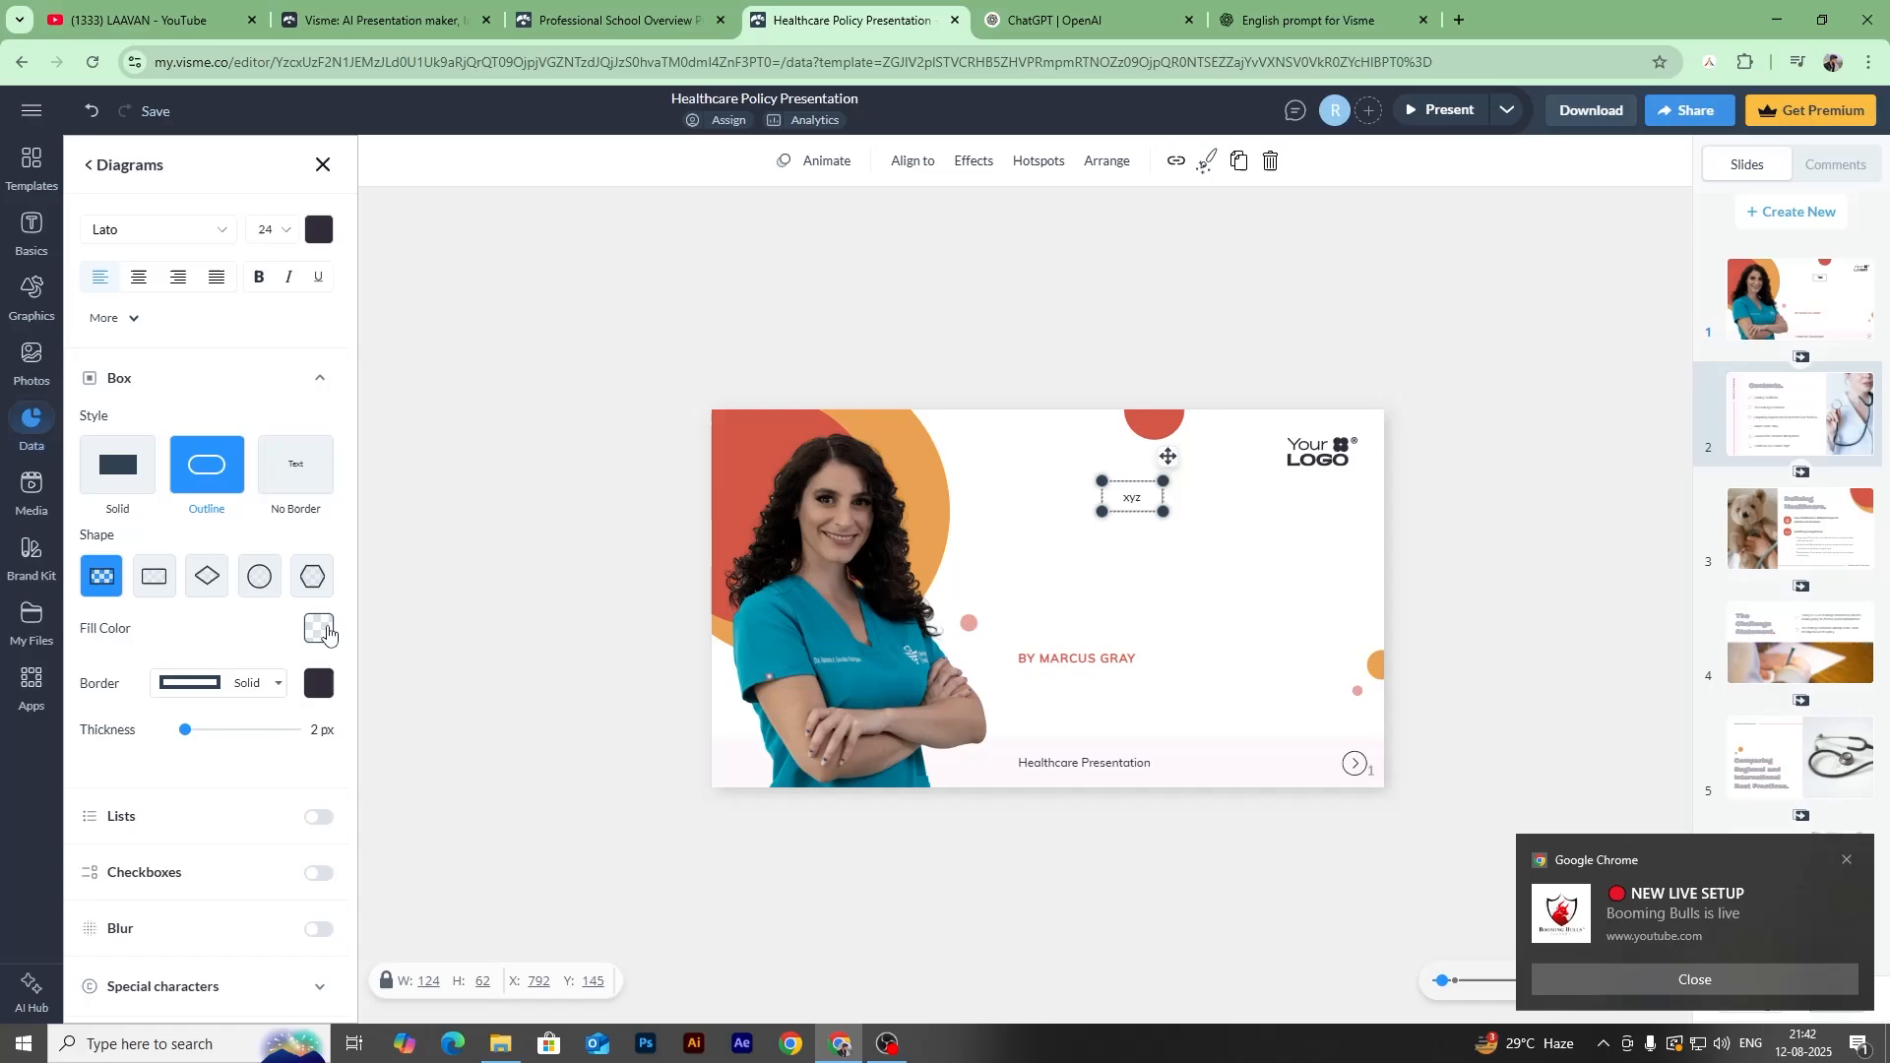
Fill the xyz box with the orange theme color.
click(318, 628)
click(394, 739)
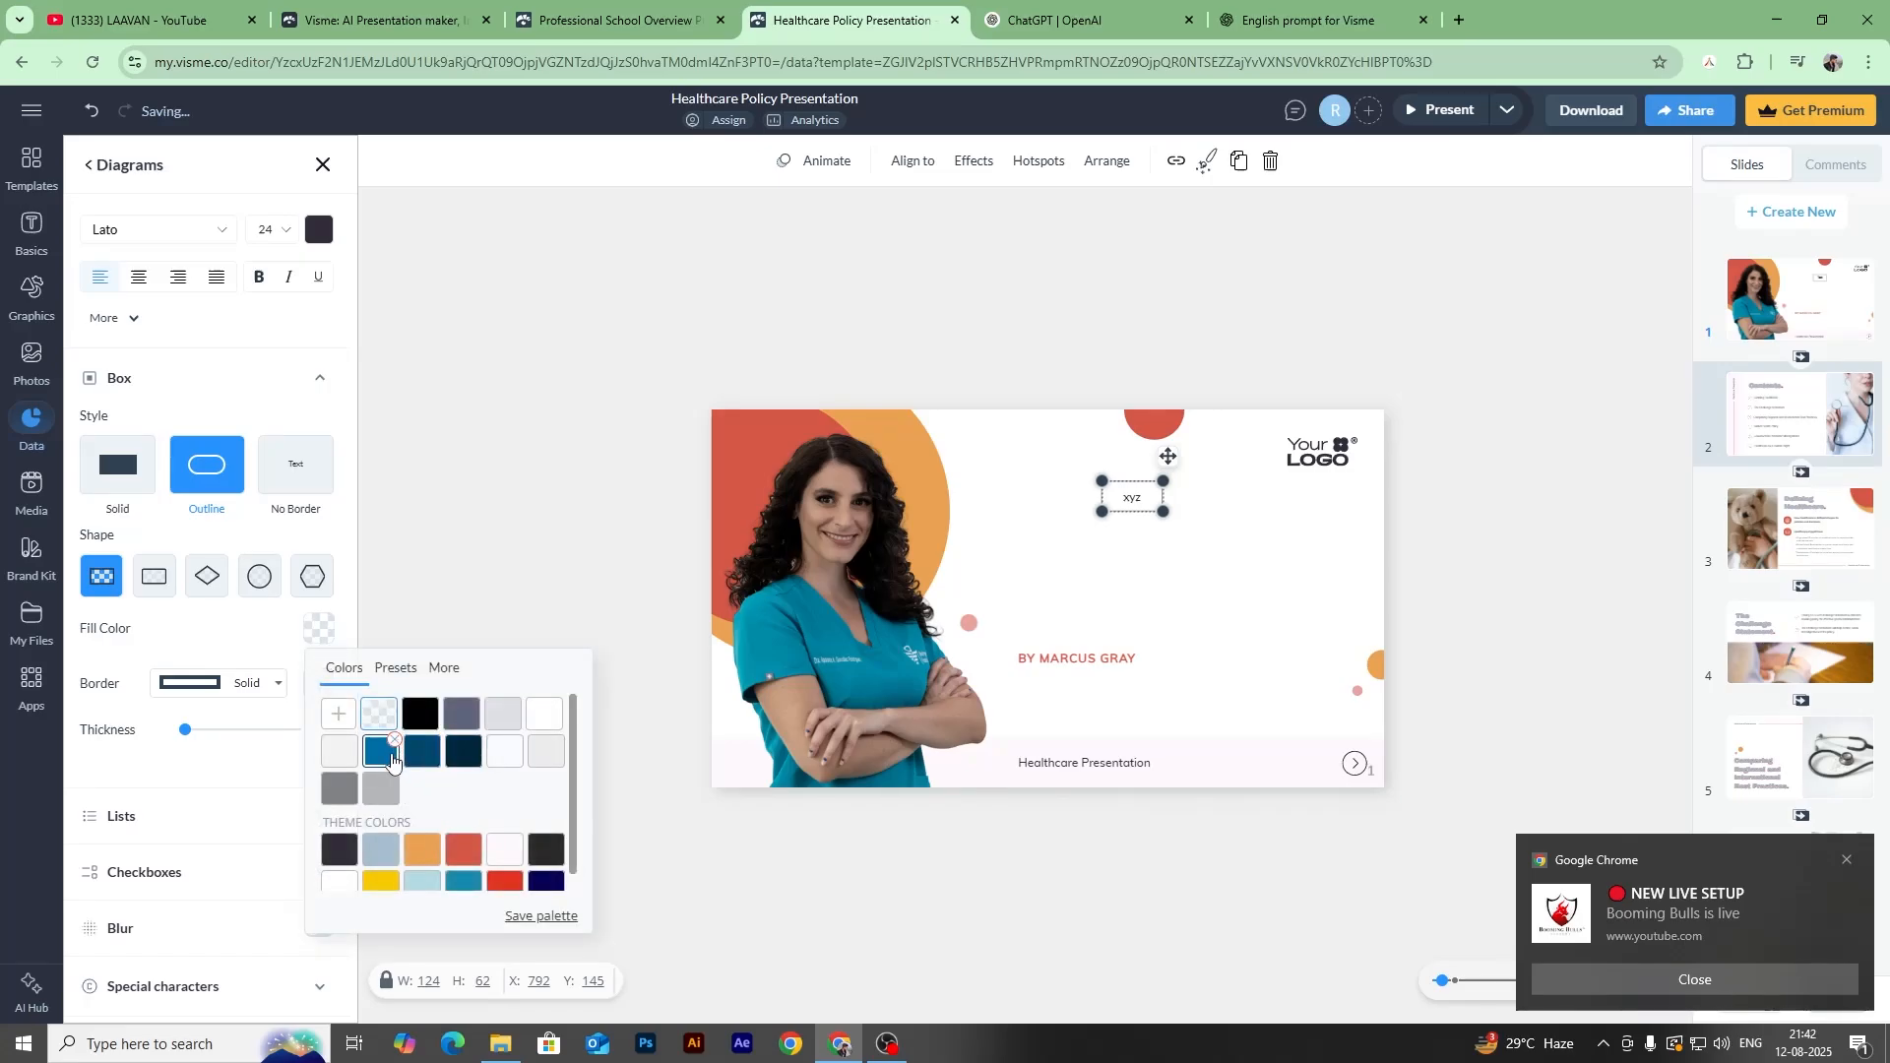
click(392, 760)
click(438, 851)
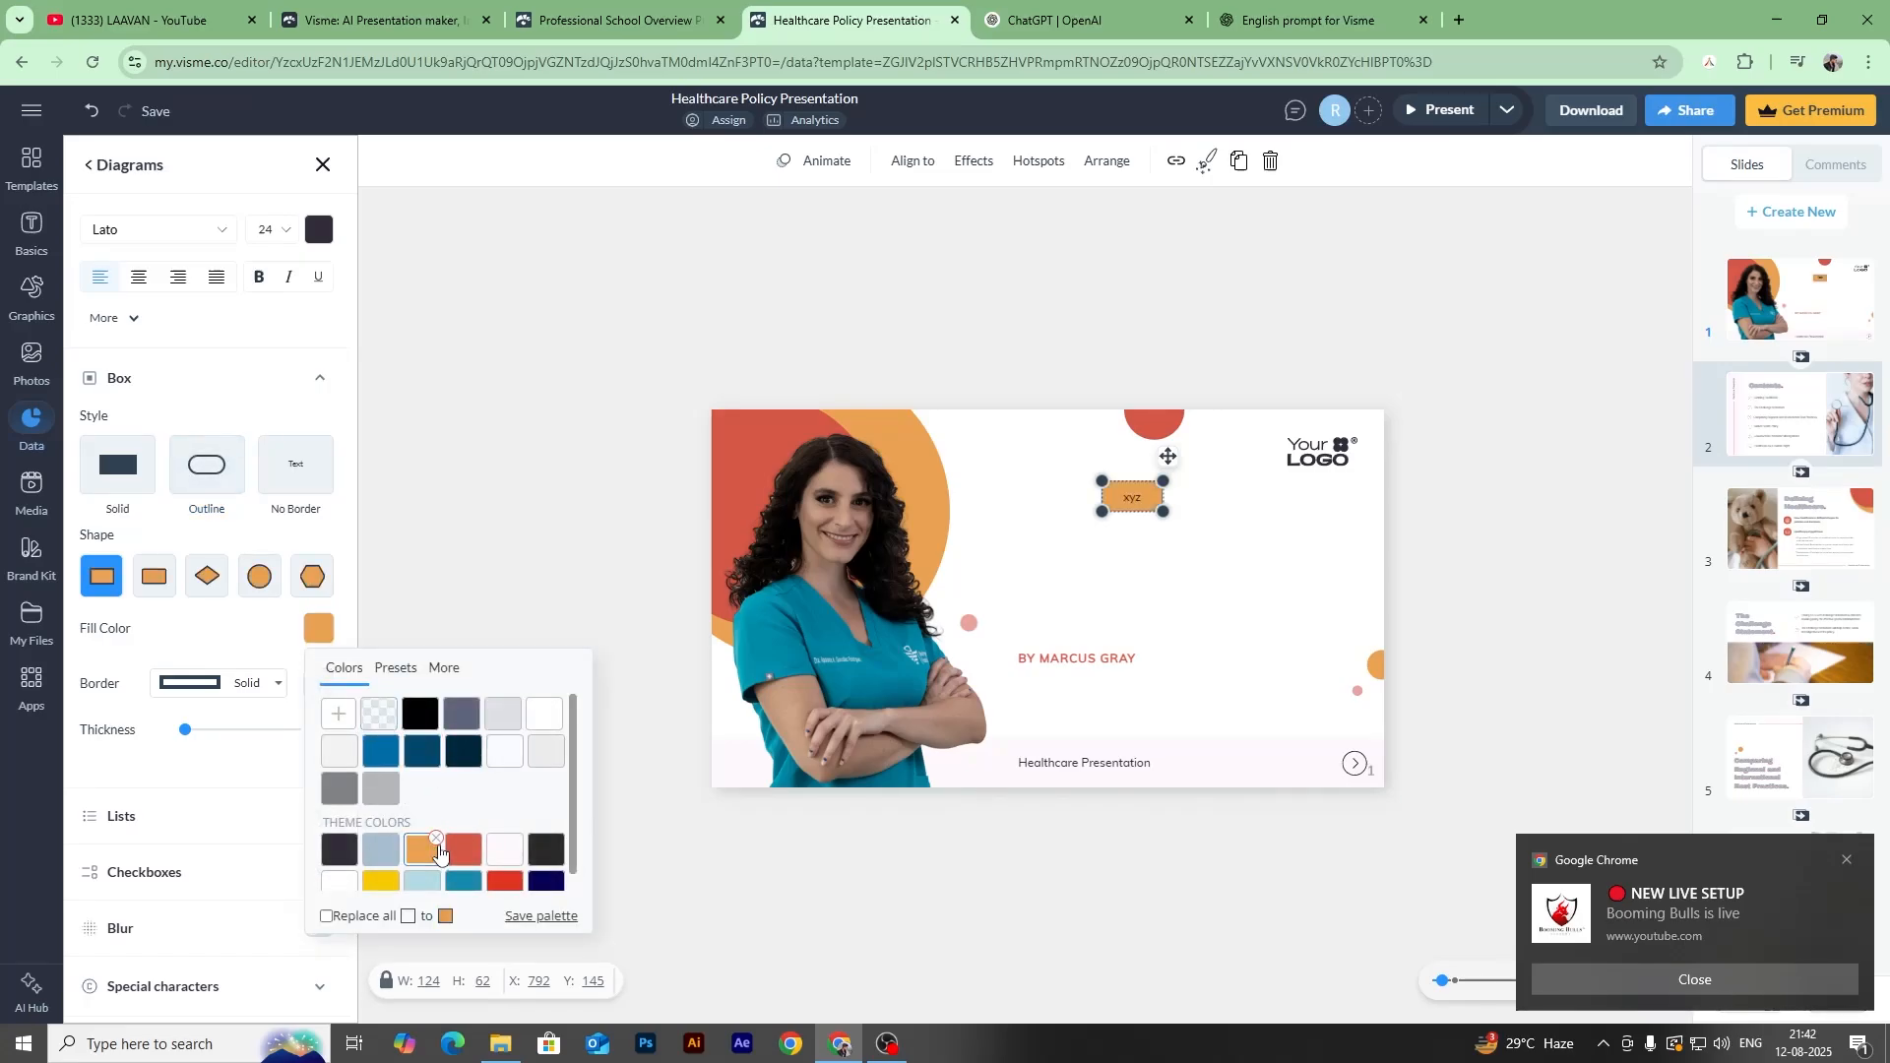
Give the xyz box a double border 1 px thick in blue.
click(213, 692)
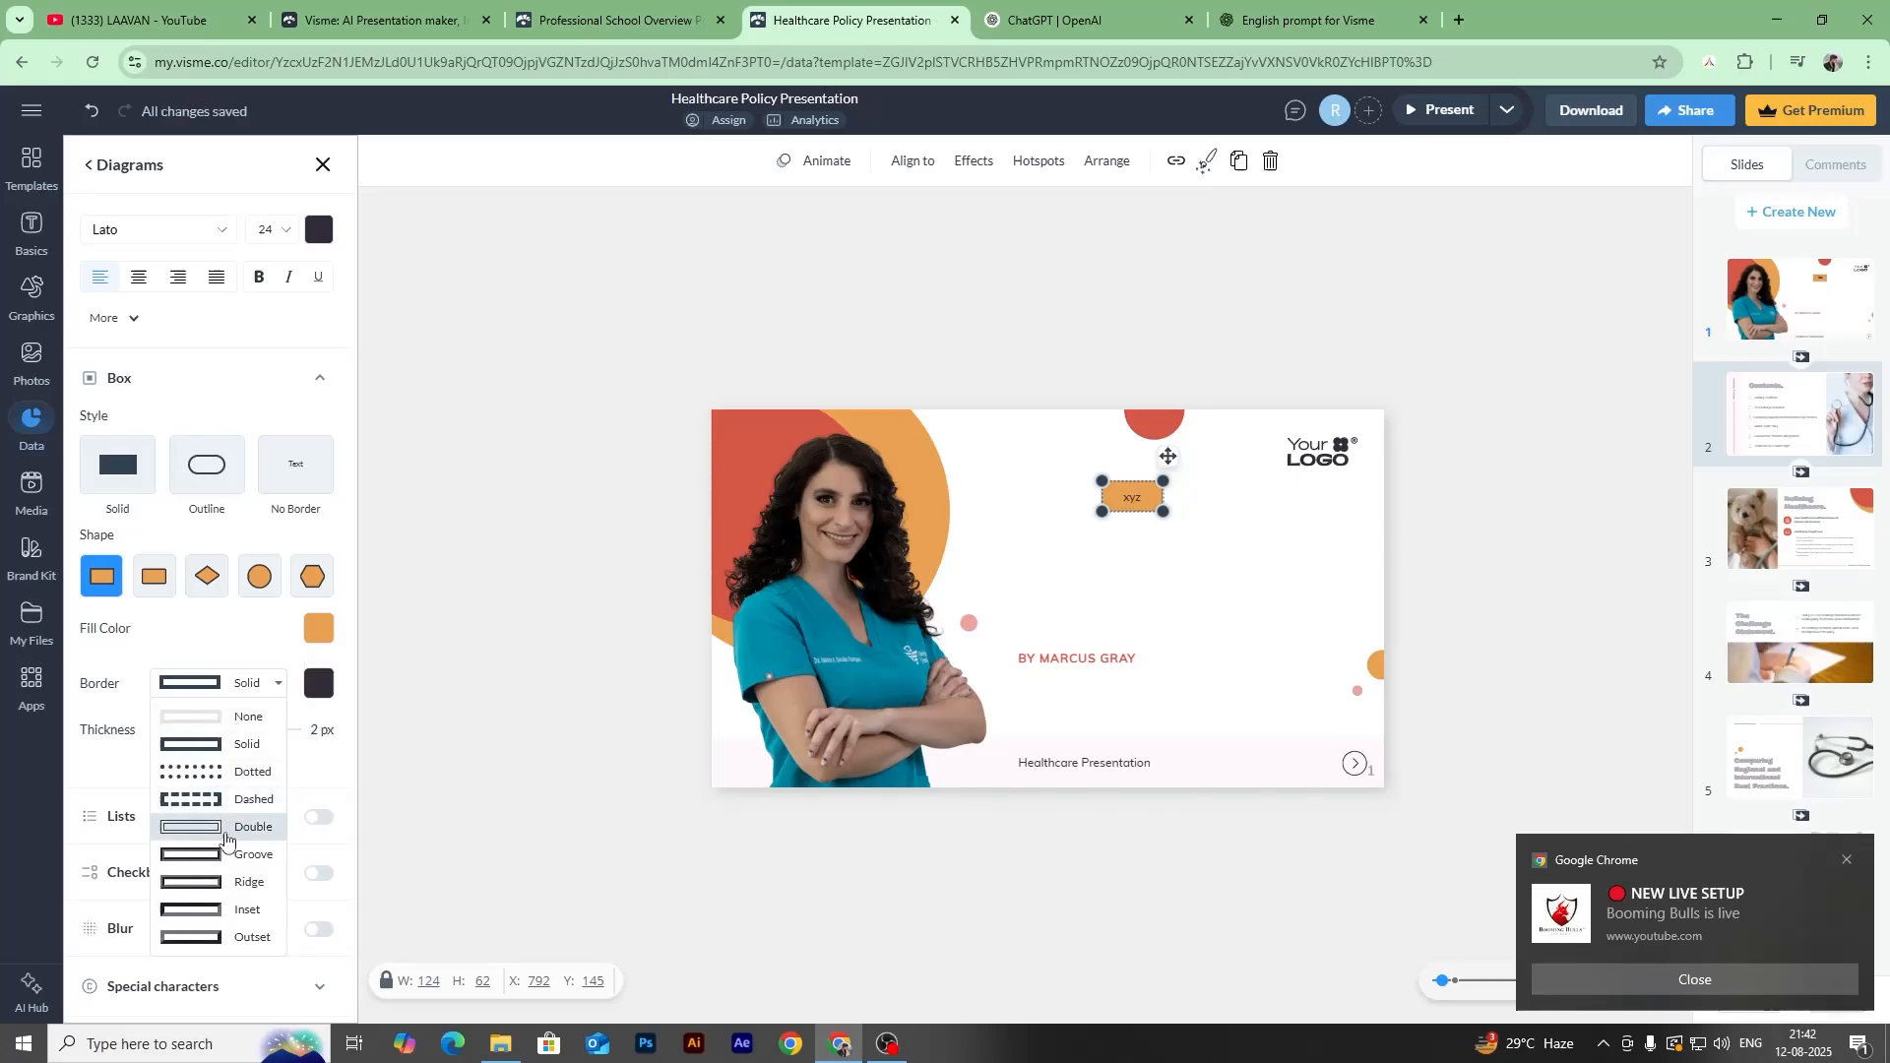
click(223, 825)
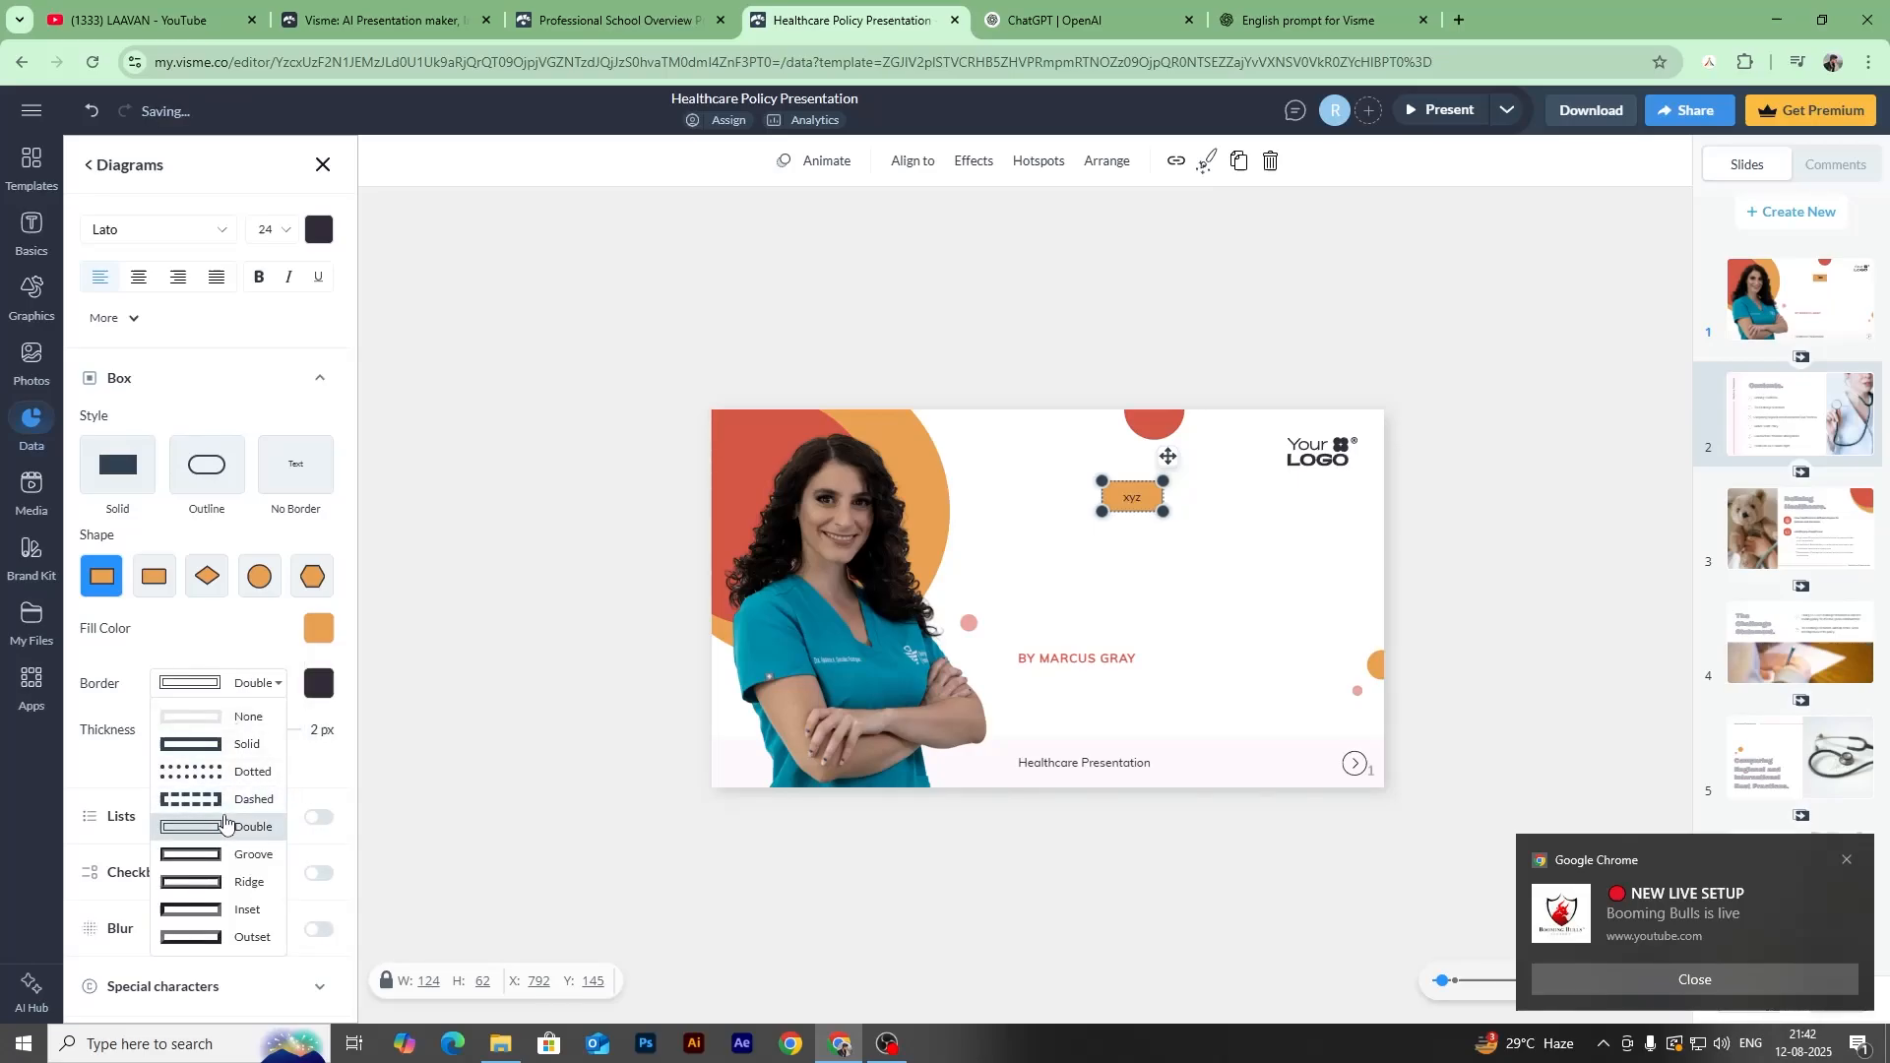
mouse_move(183, 730)
mouse_down()
mouse_move(246, 734)
mouse_move(185, 734)
mouse_up()
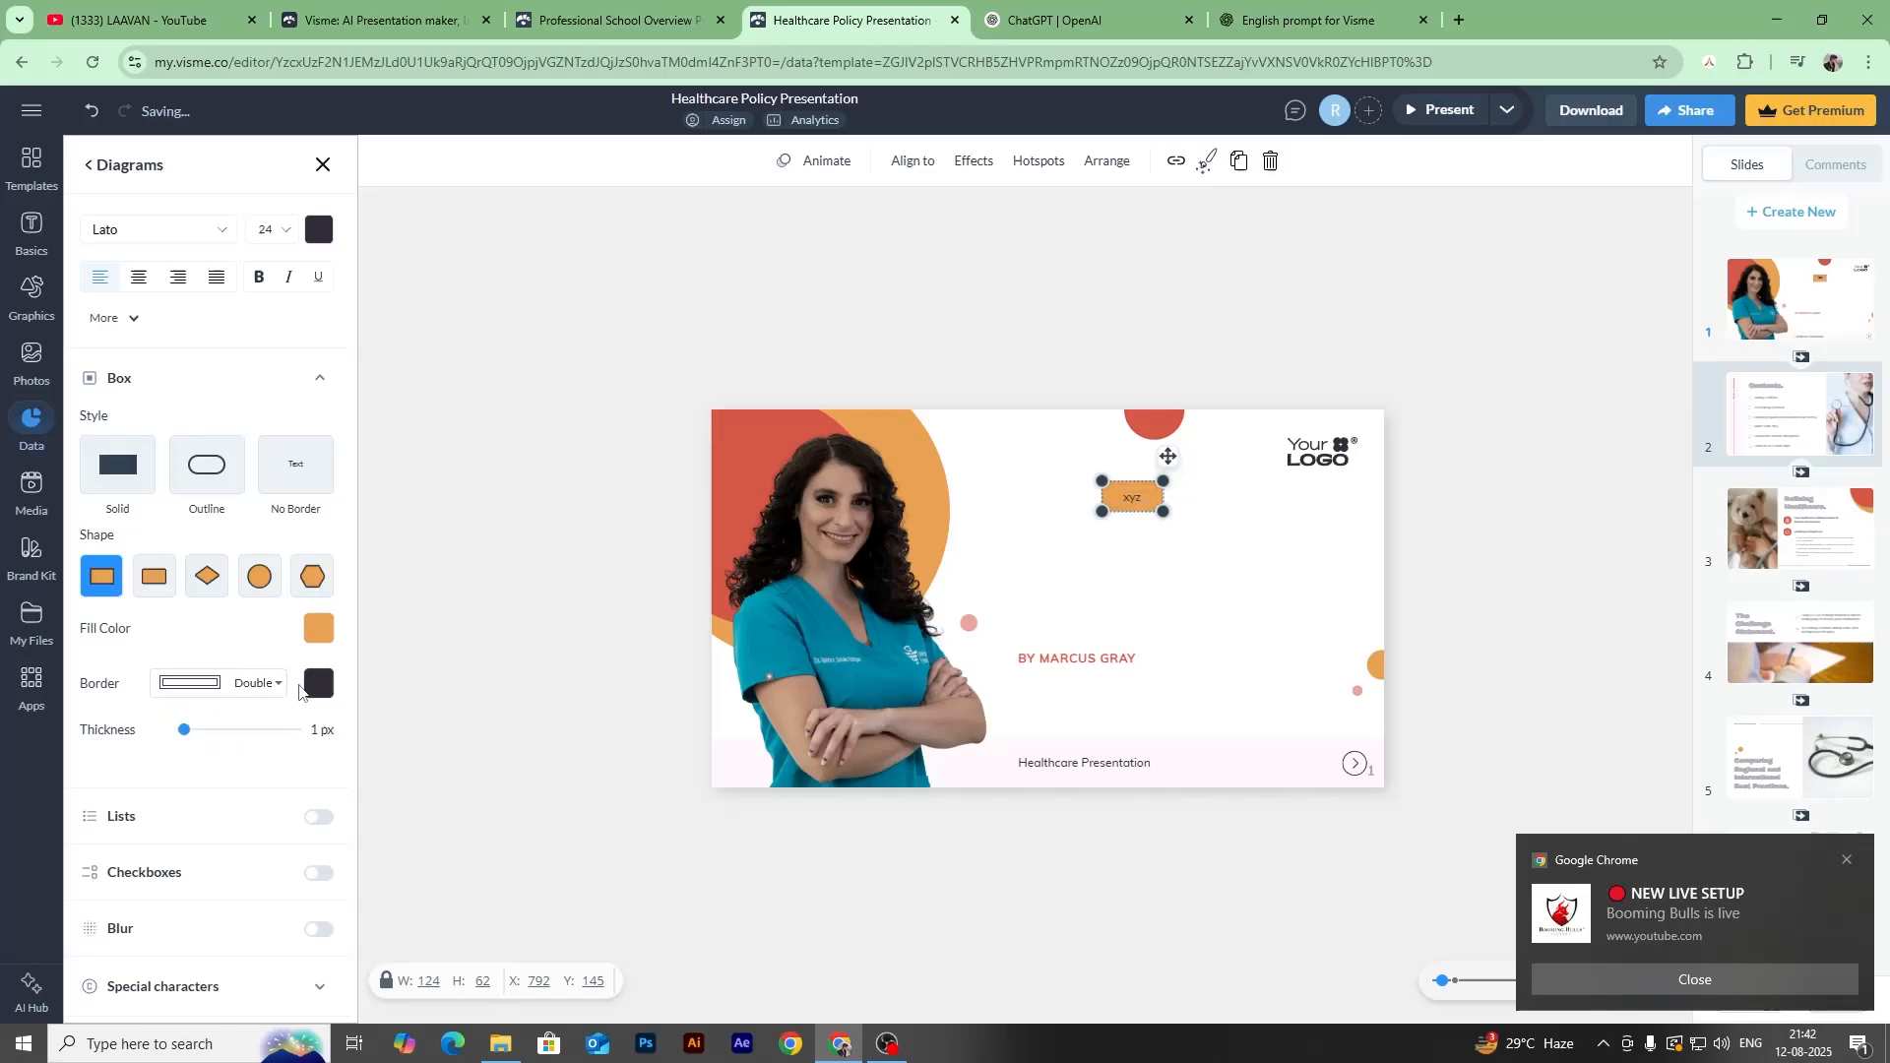
click(310, 686)
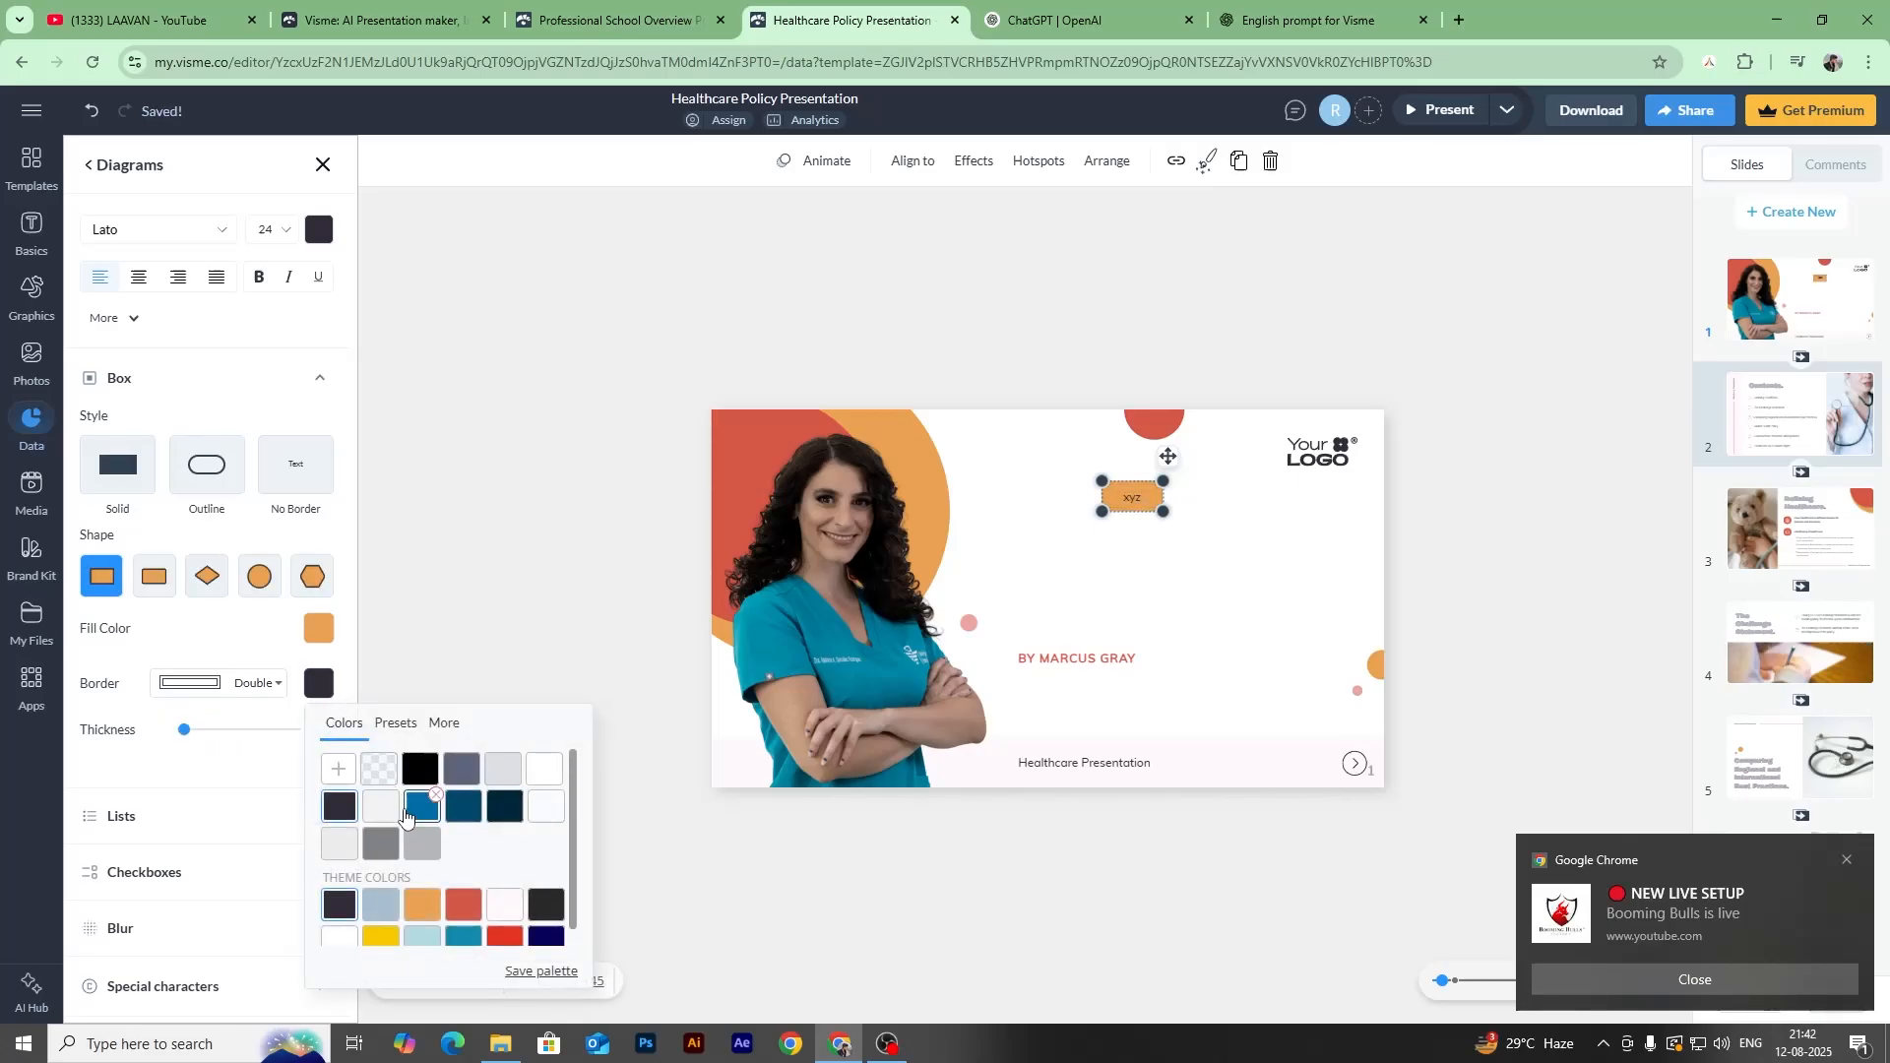
click(404, 813)
click(175, 755)
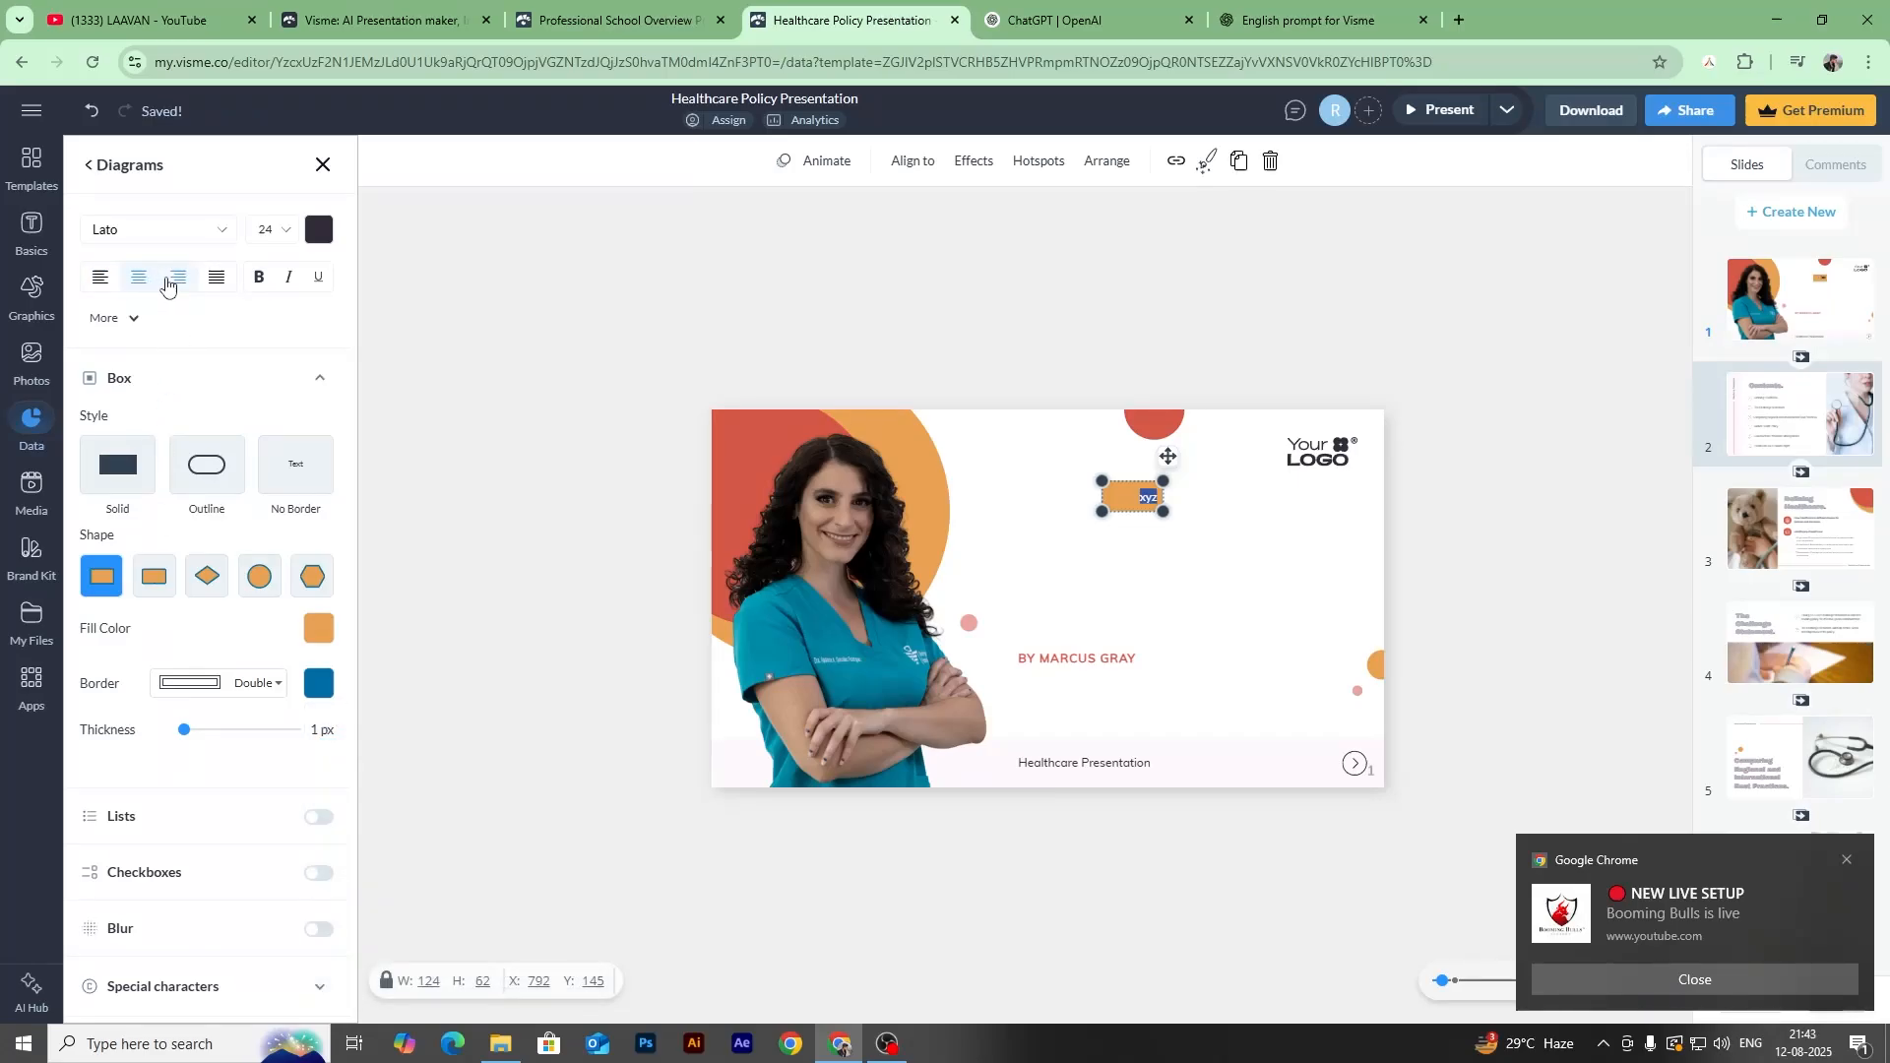
Center the xyz text in its box and try italic styling on it.
click(101, 278)
click(139, 277)
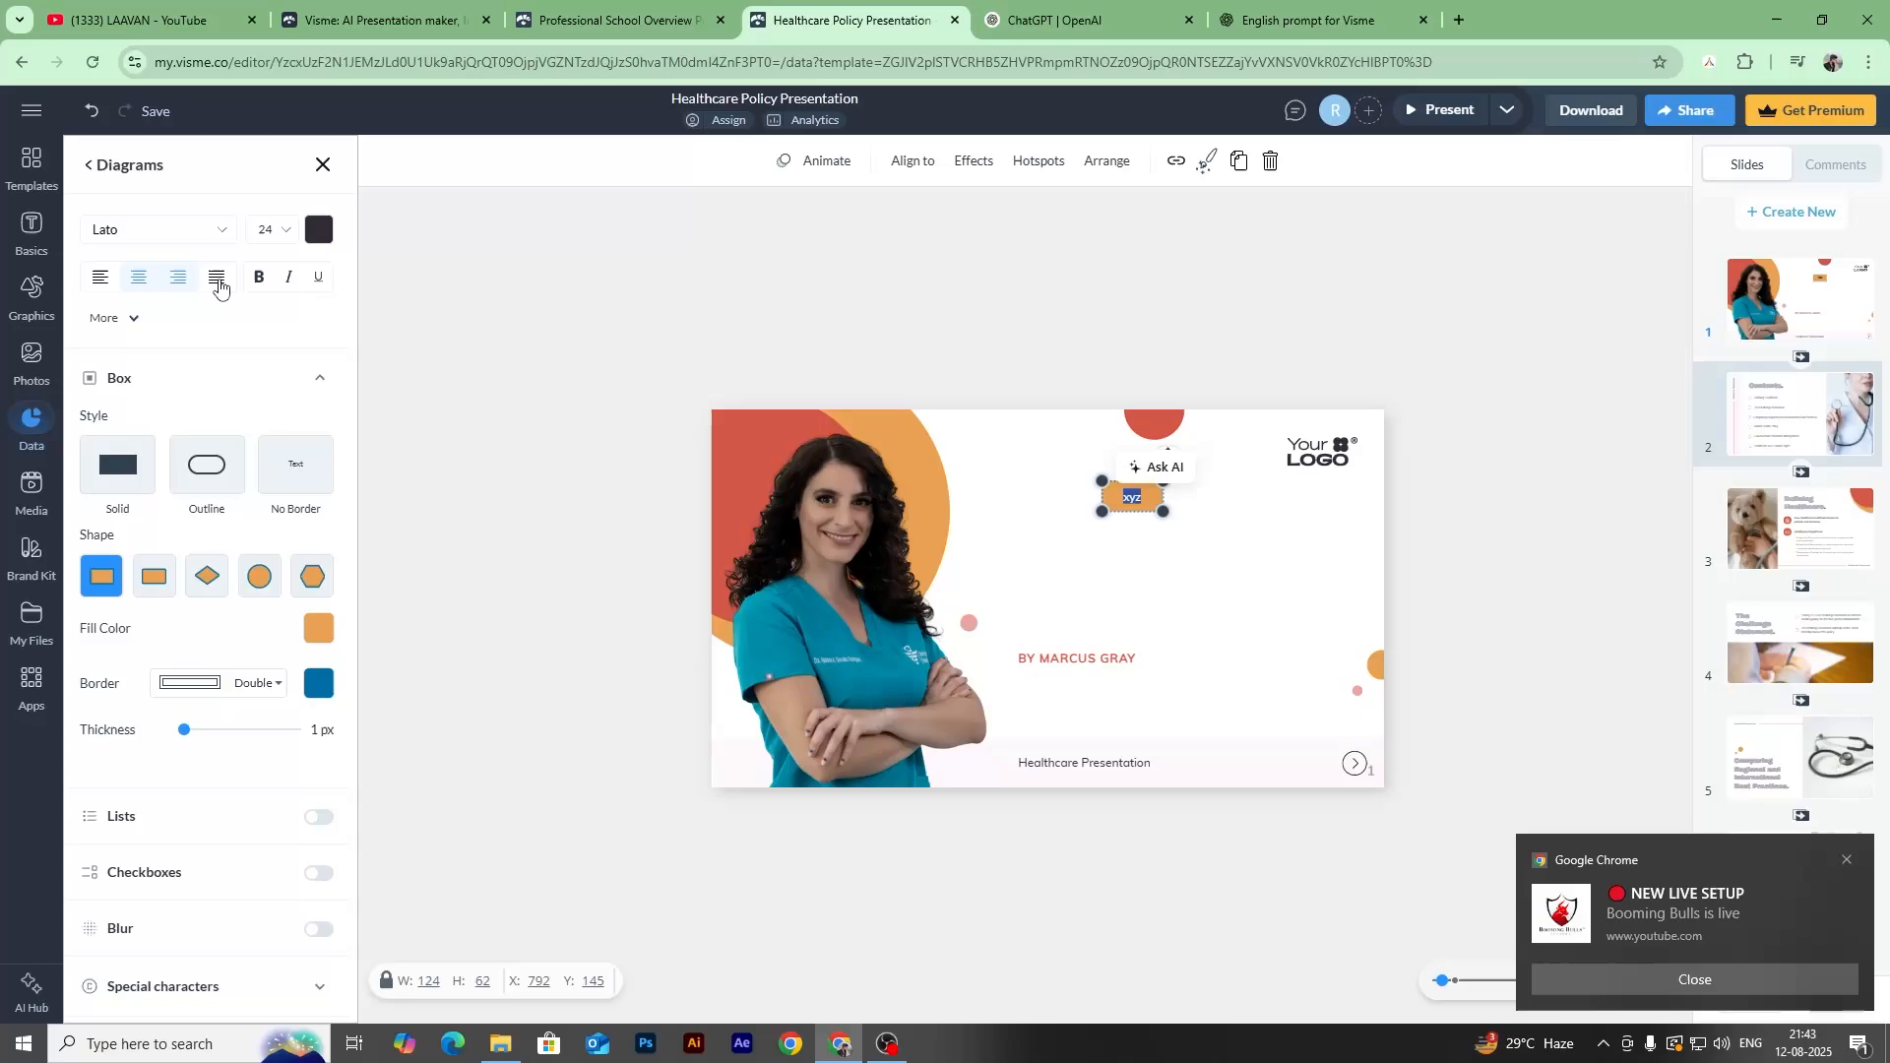
click(289, 282)
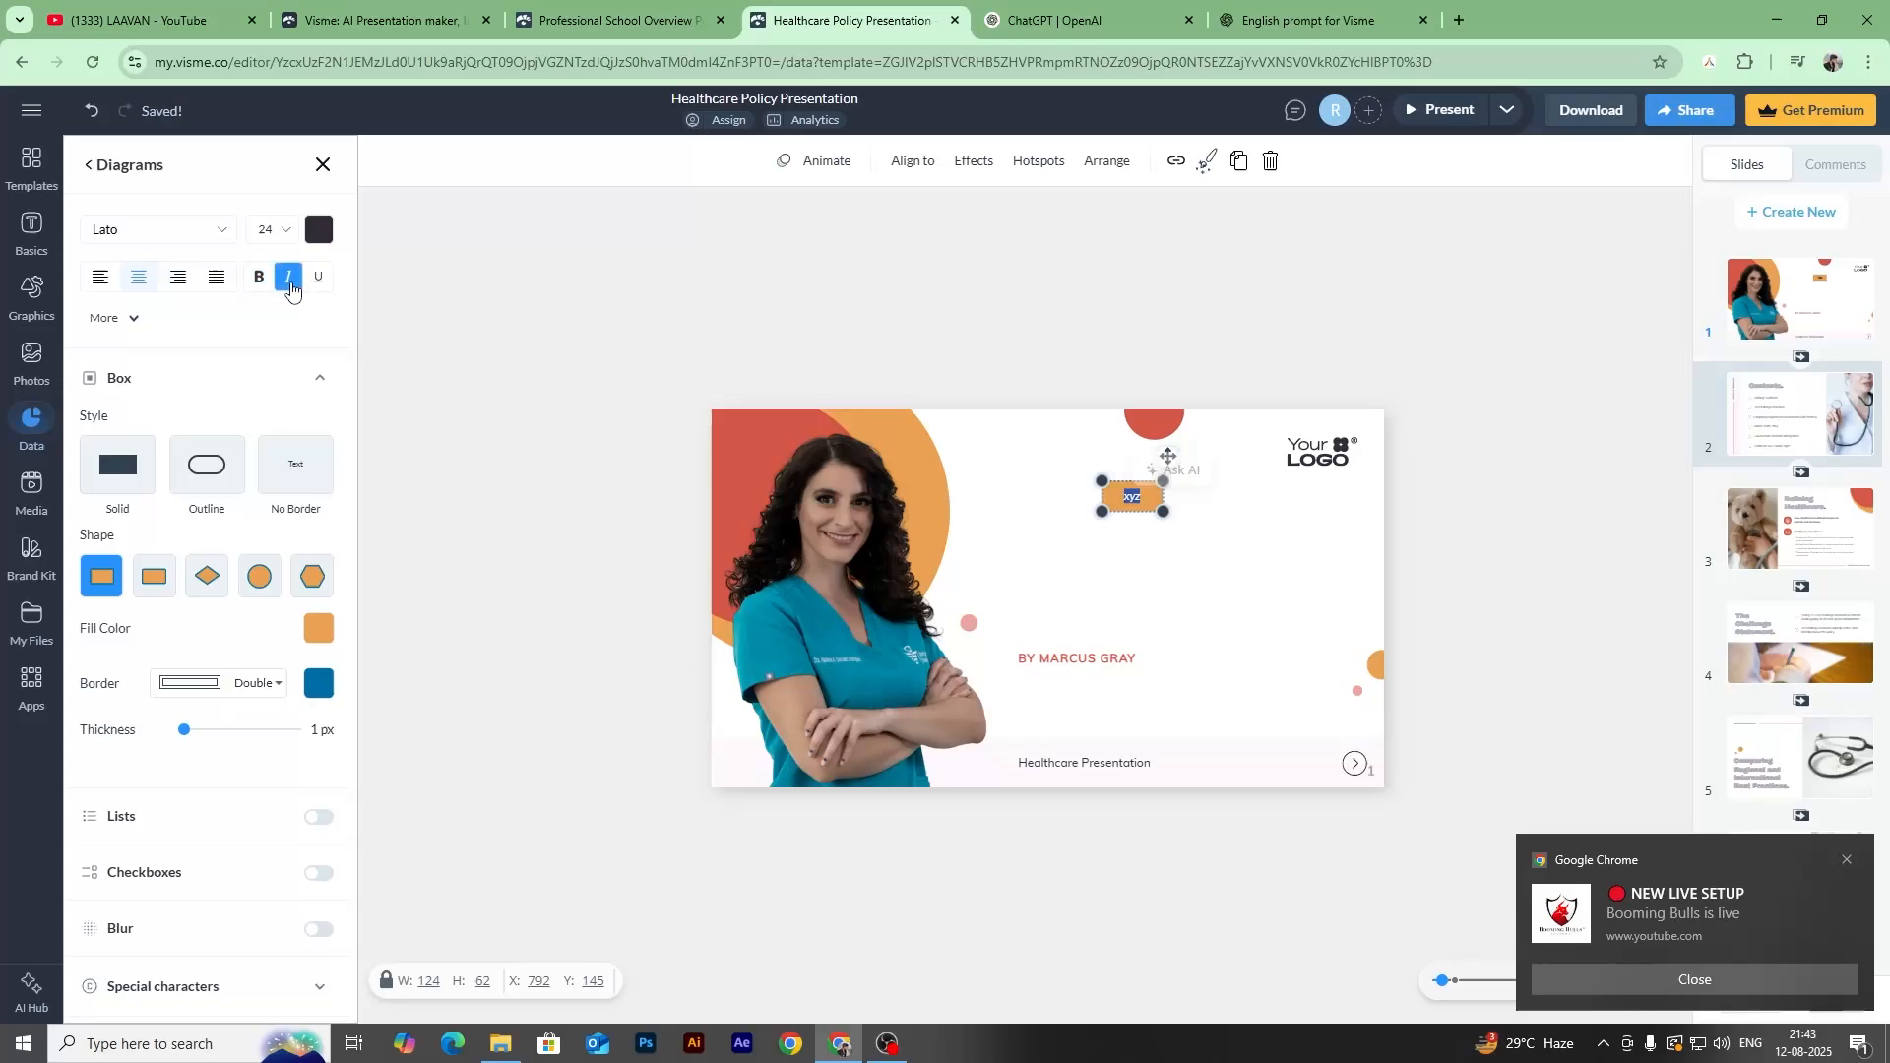
click(290, 283)
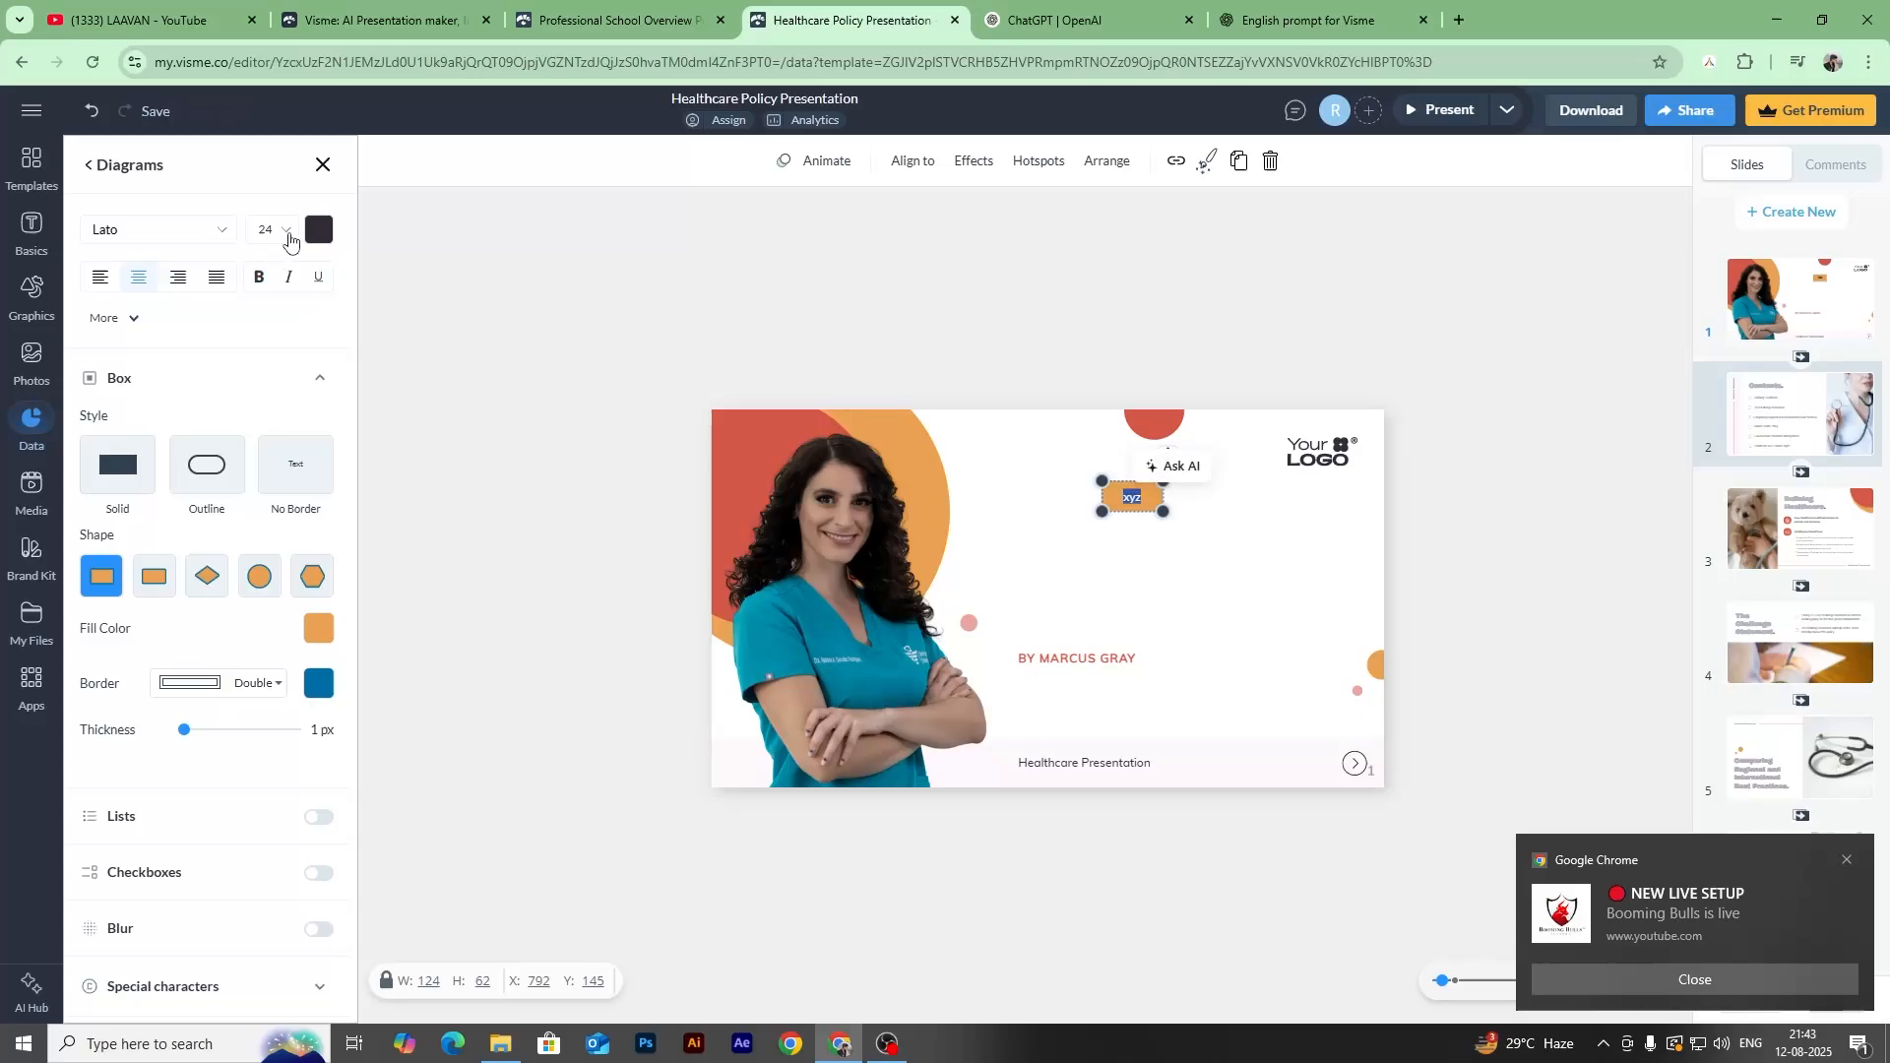
Color the xyz text with the off-white theme color and make it bold.
click(318, 231)
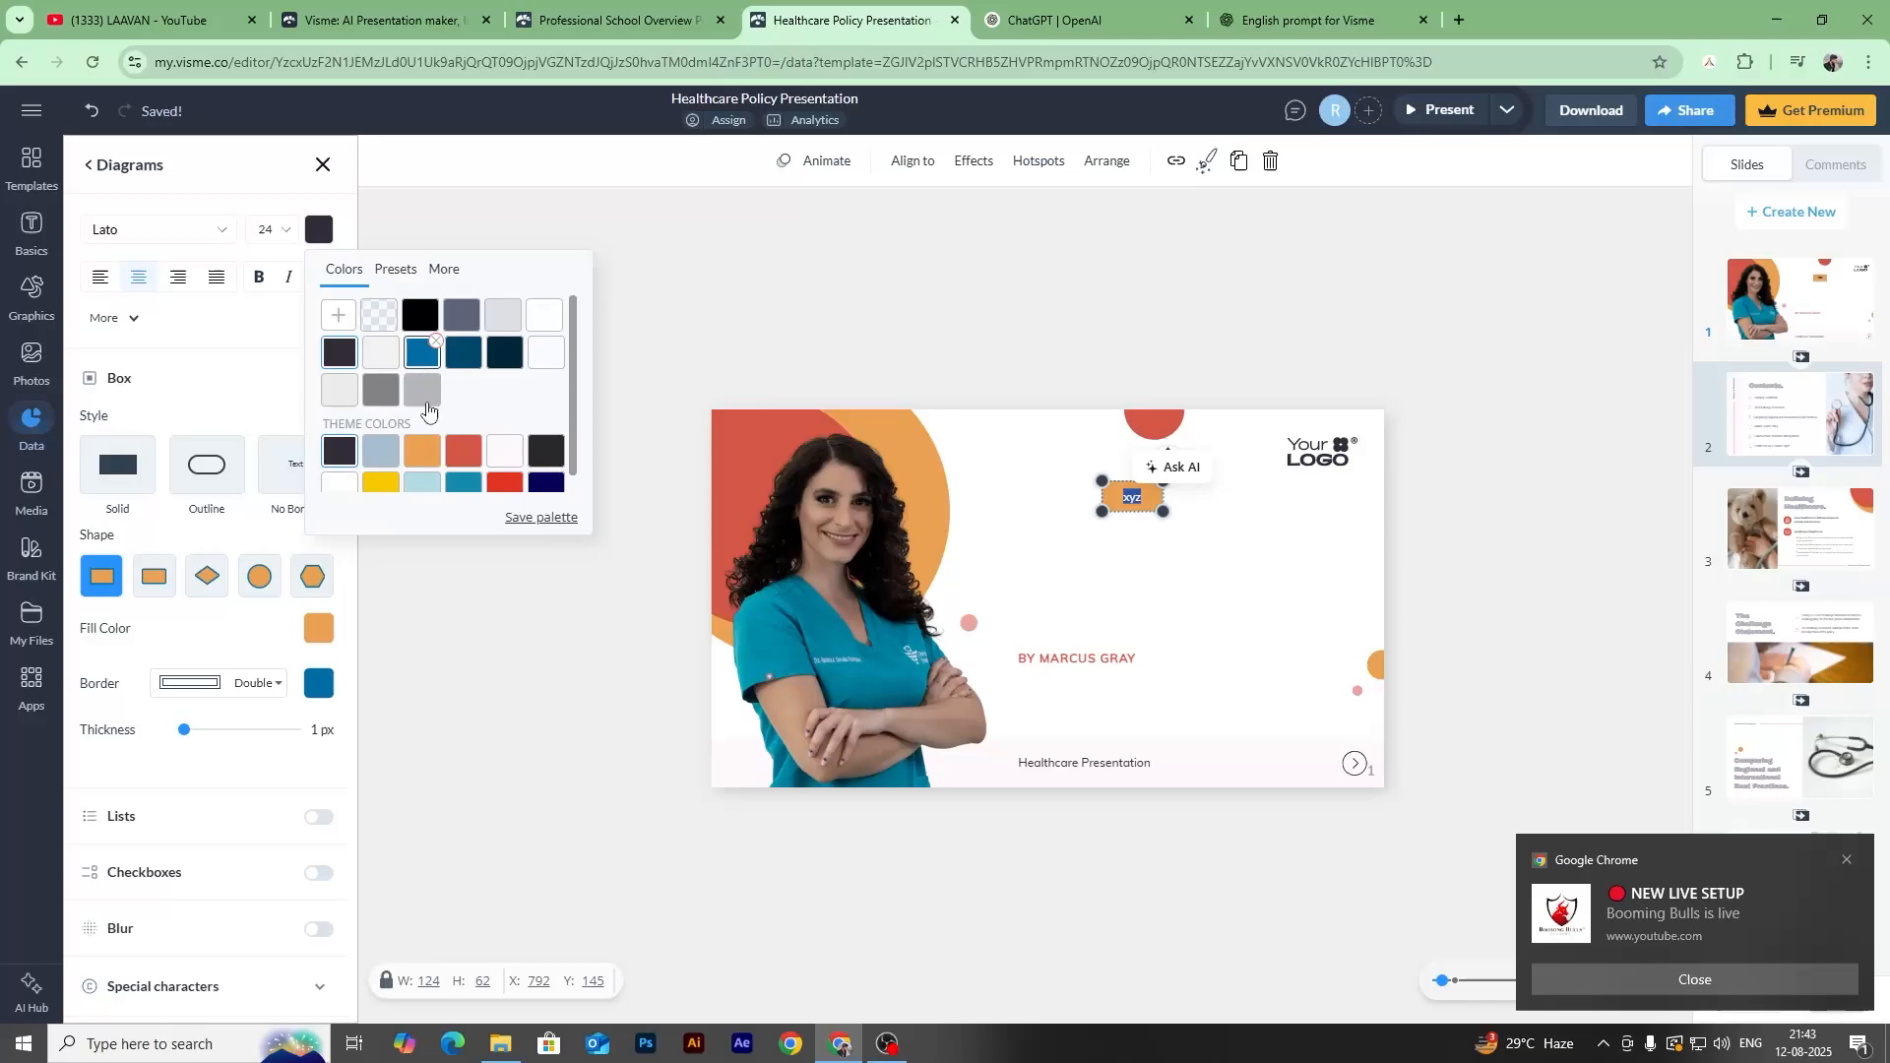
click(502, 455)
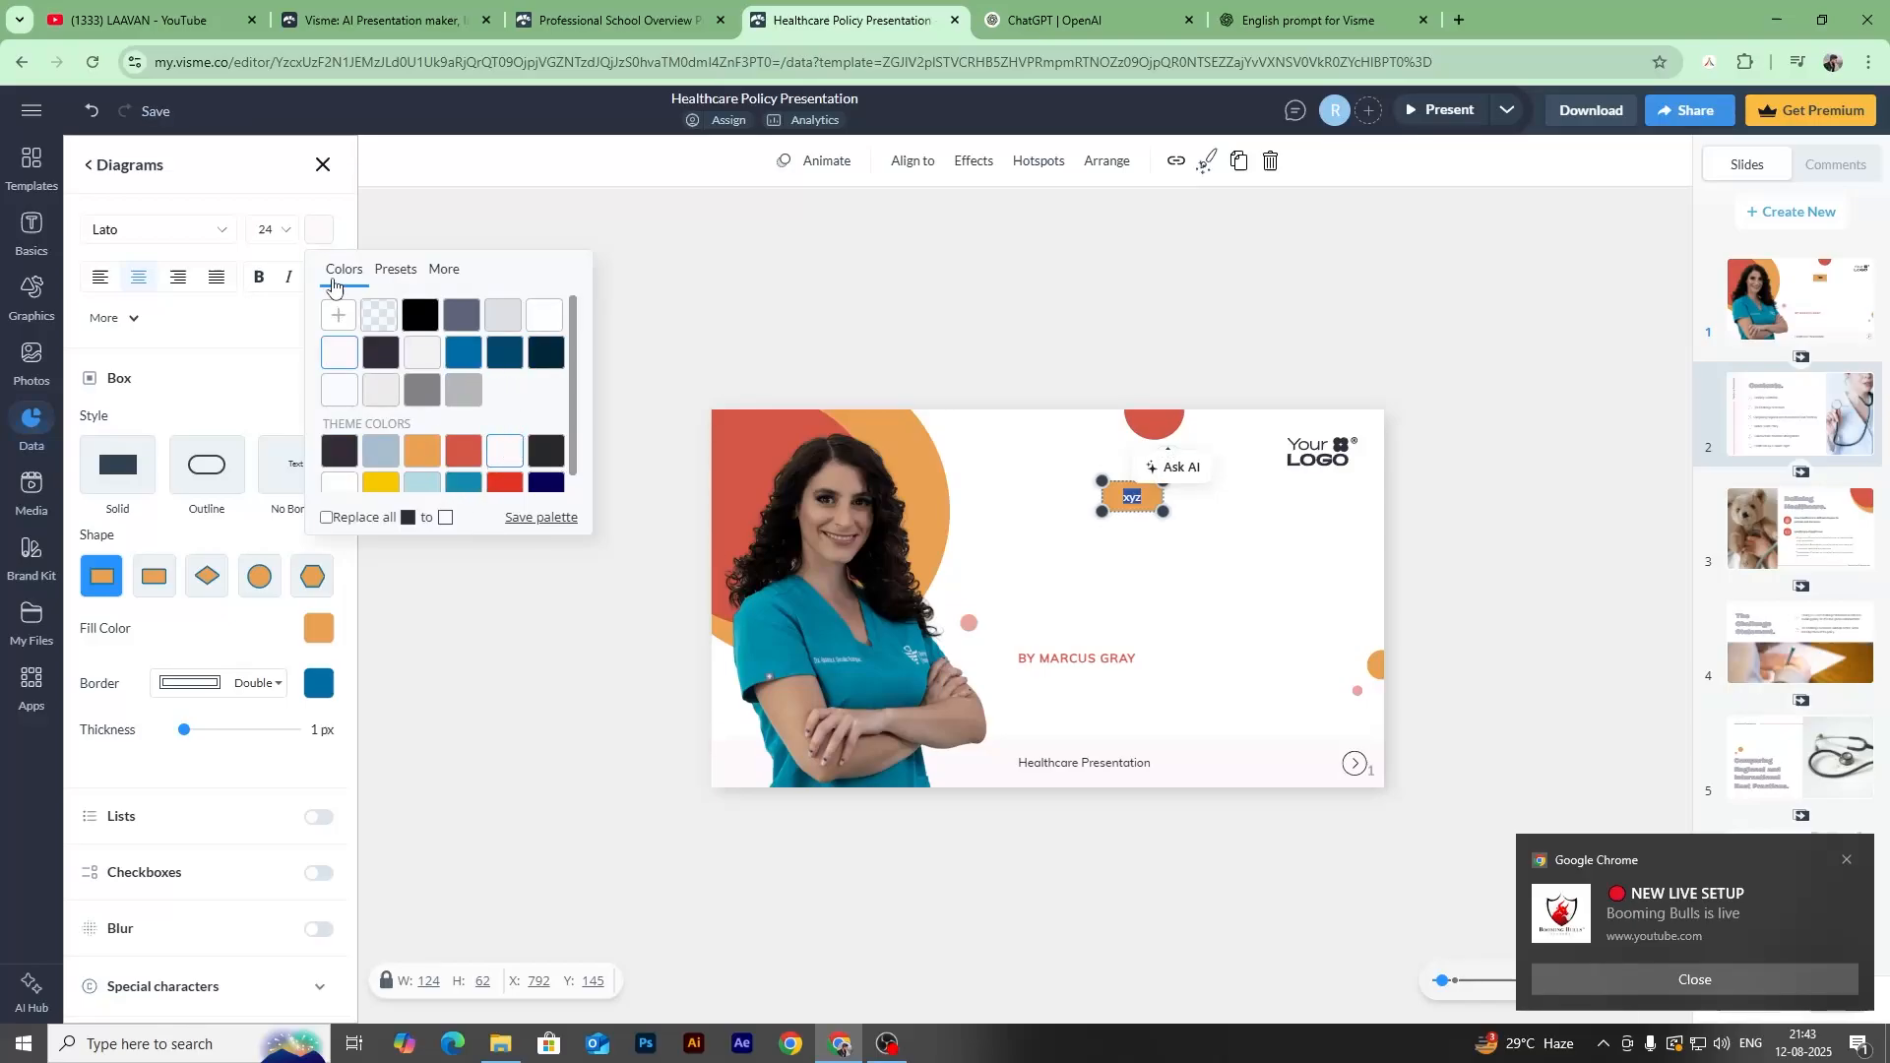
click(258, 280)
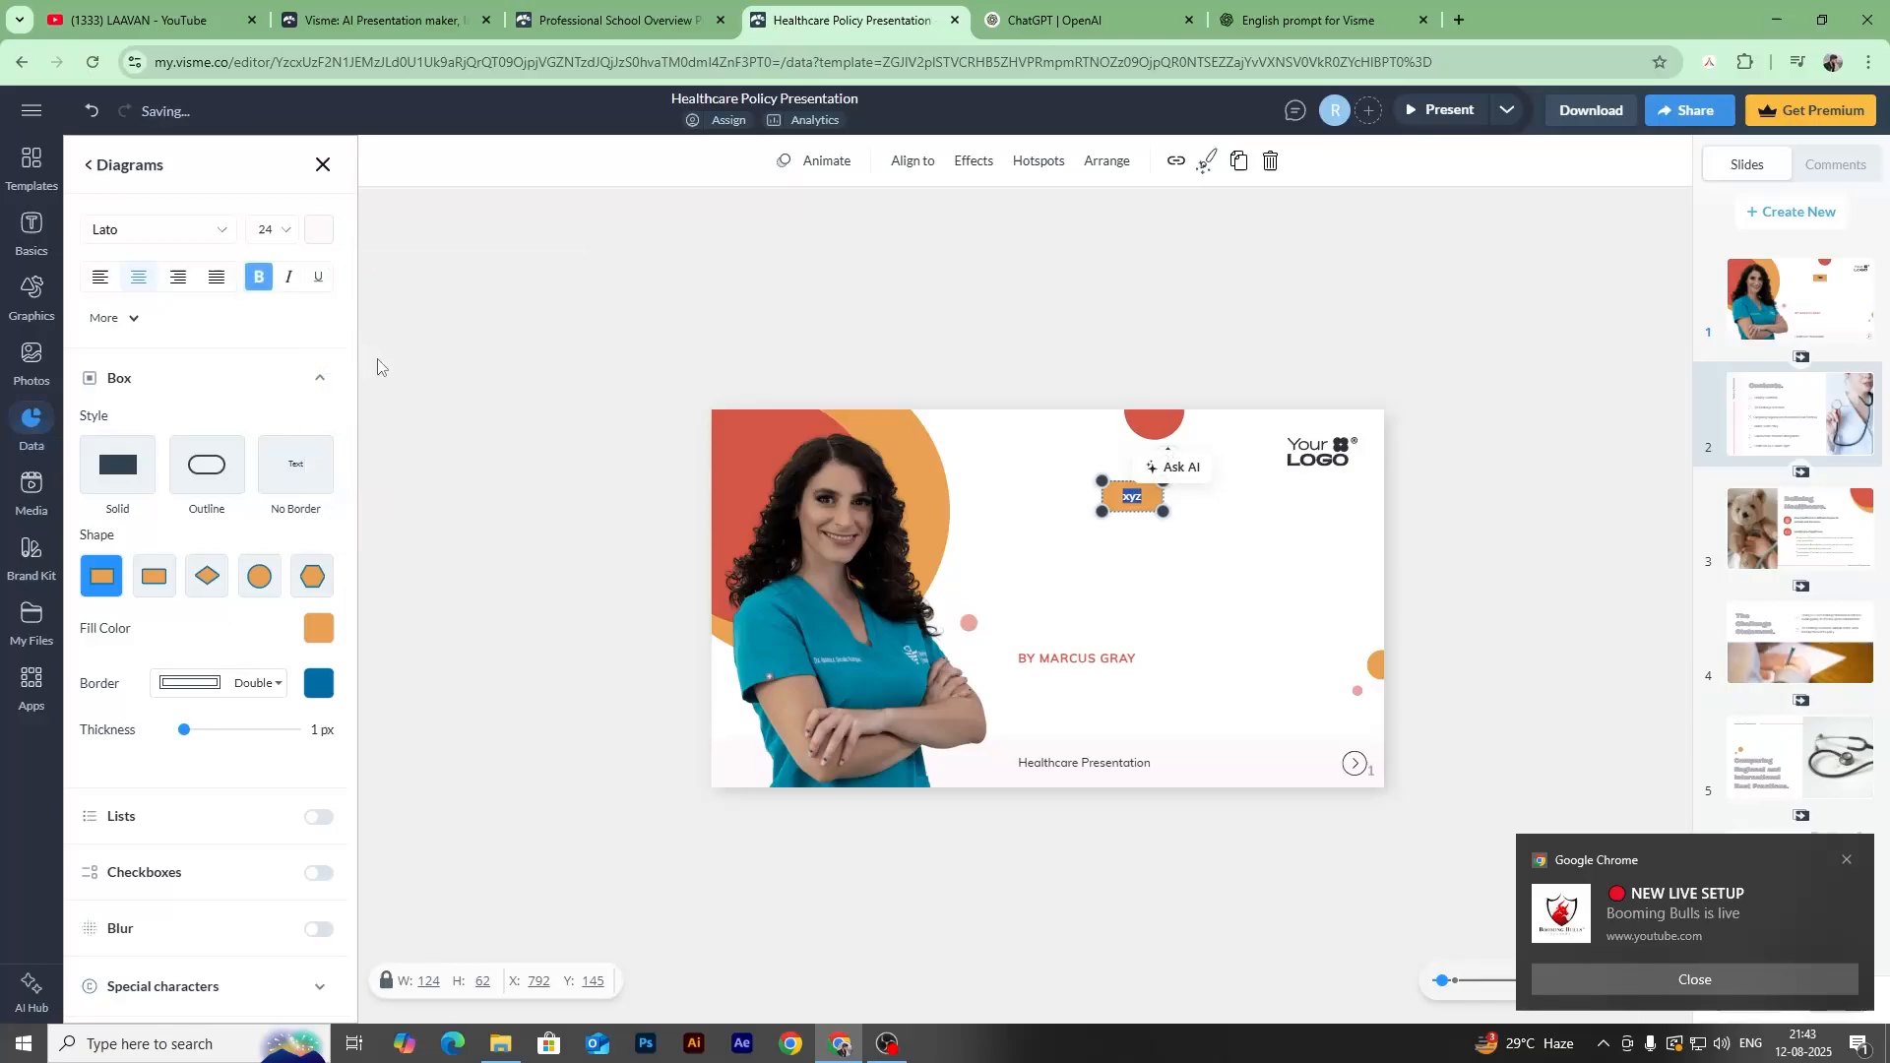
Try font sizes 16 and 96 on the xyz text and set the size back to 24.
click(258, 228)
click(270, 463)
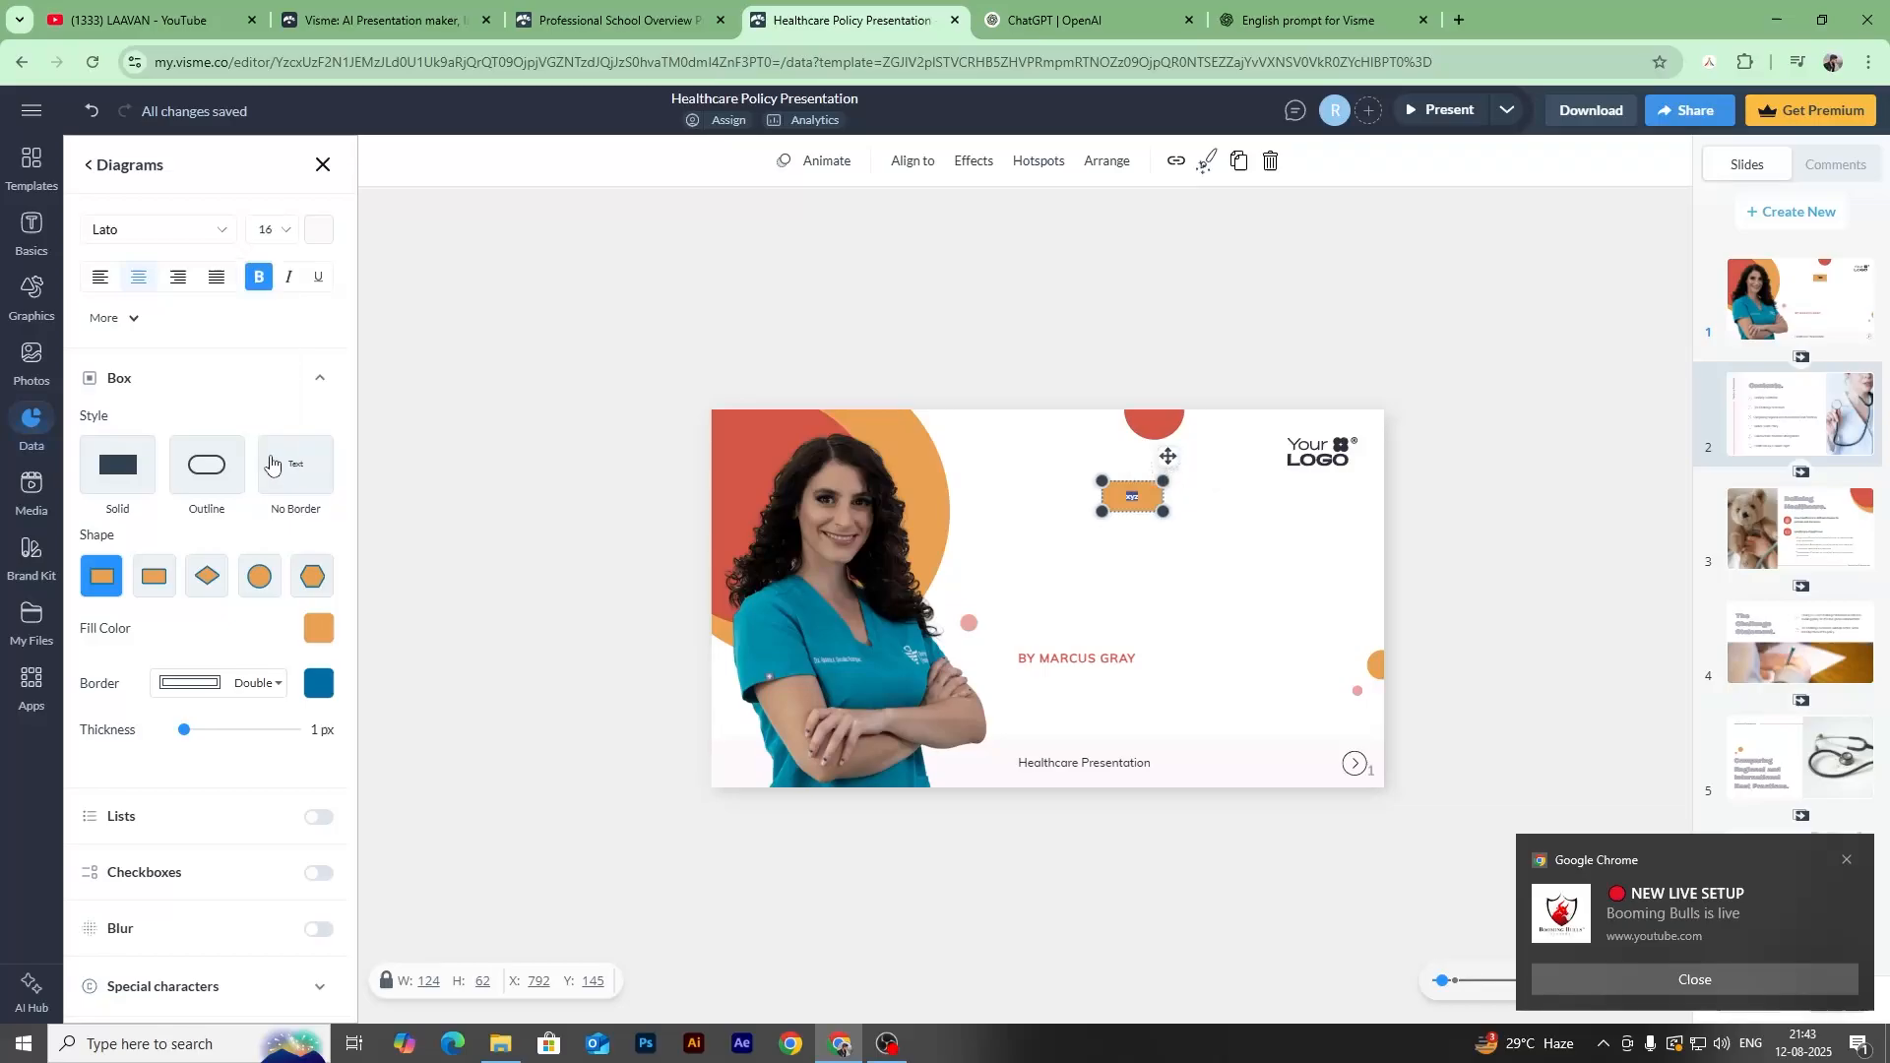
click(268, 229)
scroll(272, 404, down, 3)
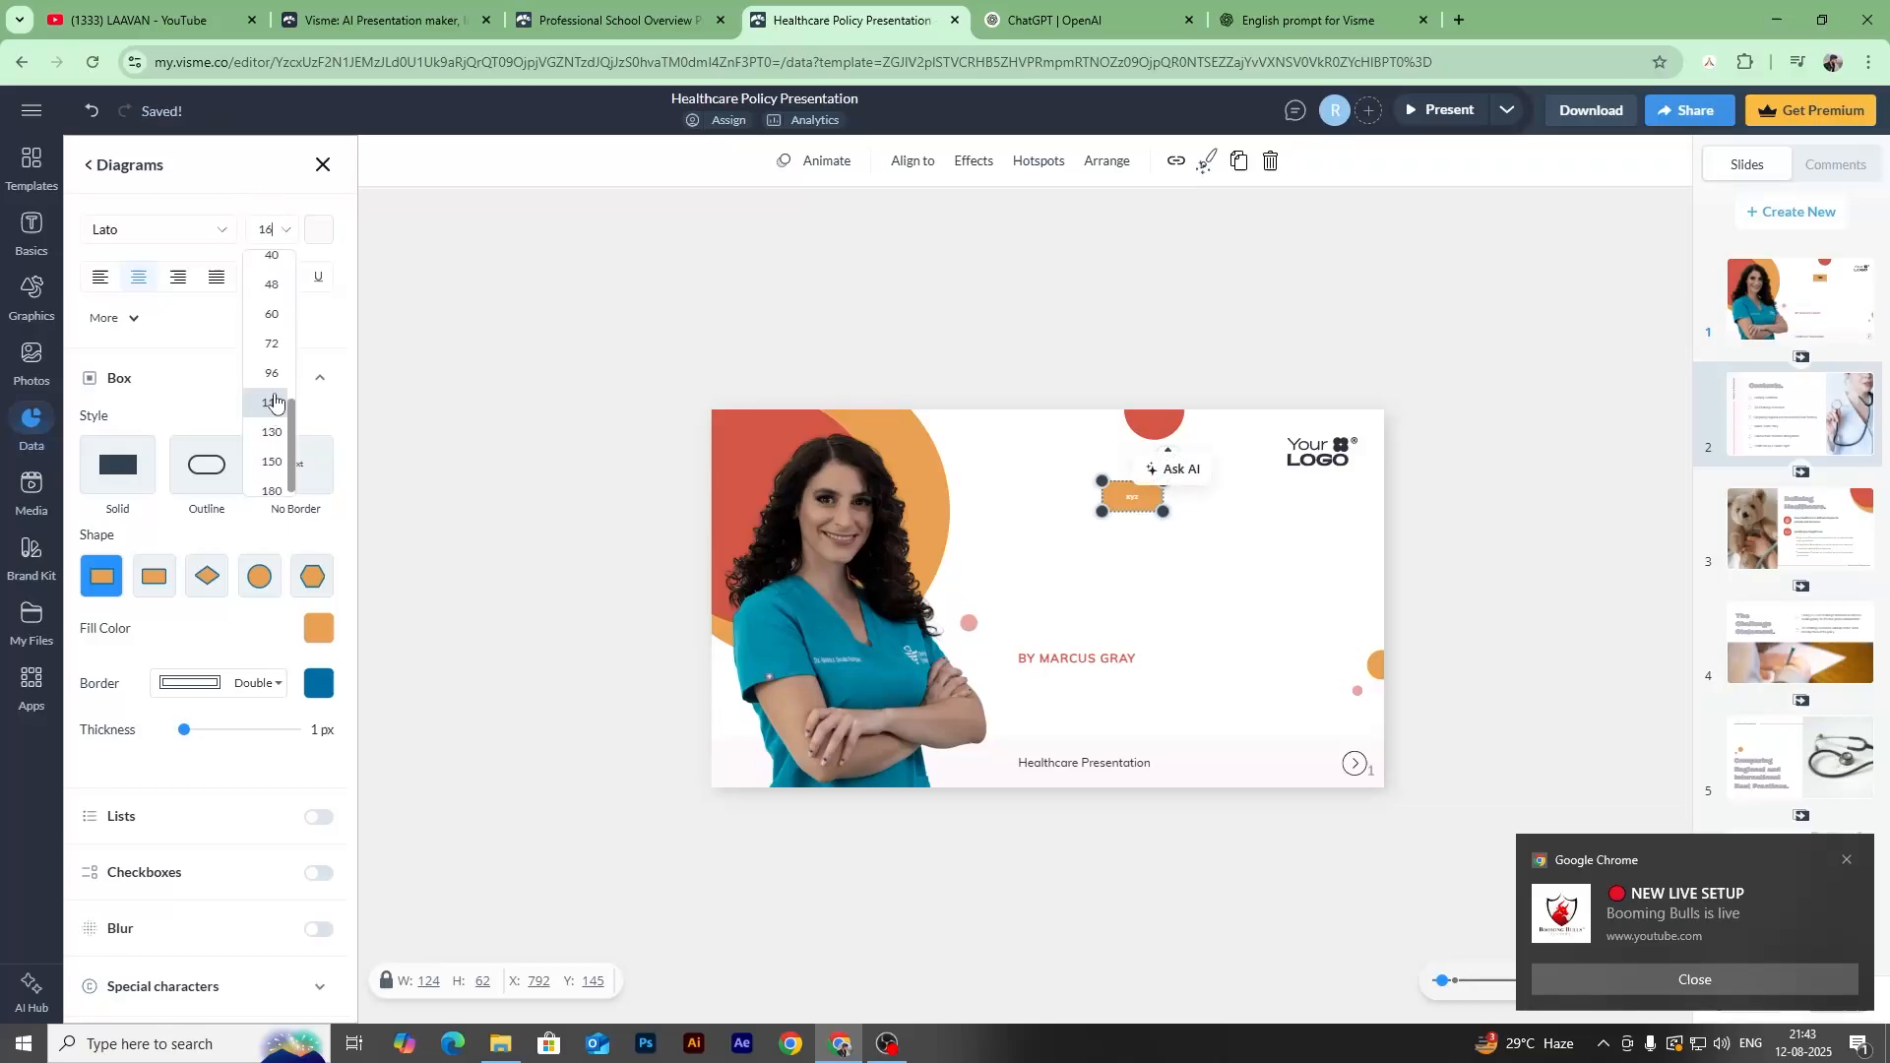
click(272, 372)
click(274, 232)
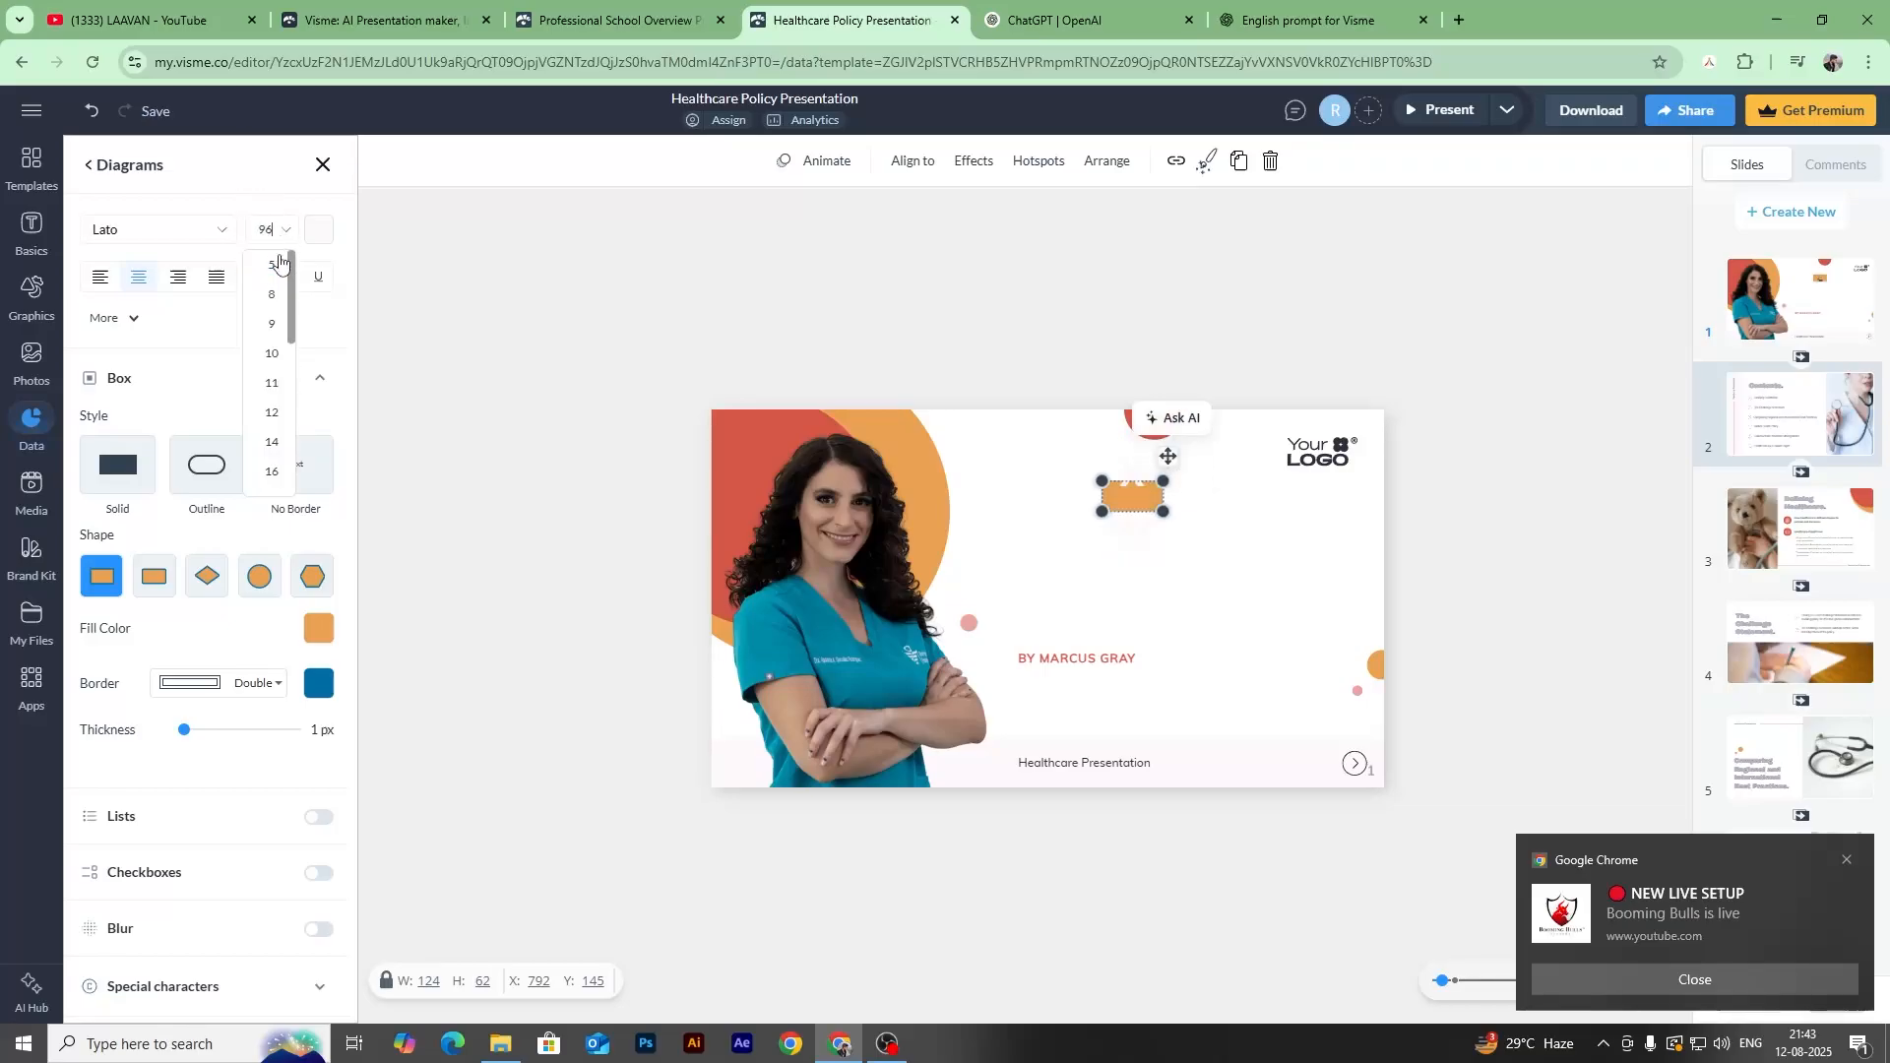
scroll(266, 404, down, 3)
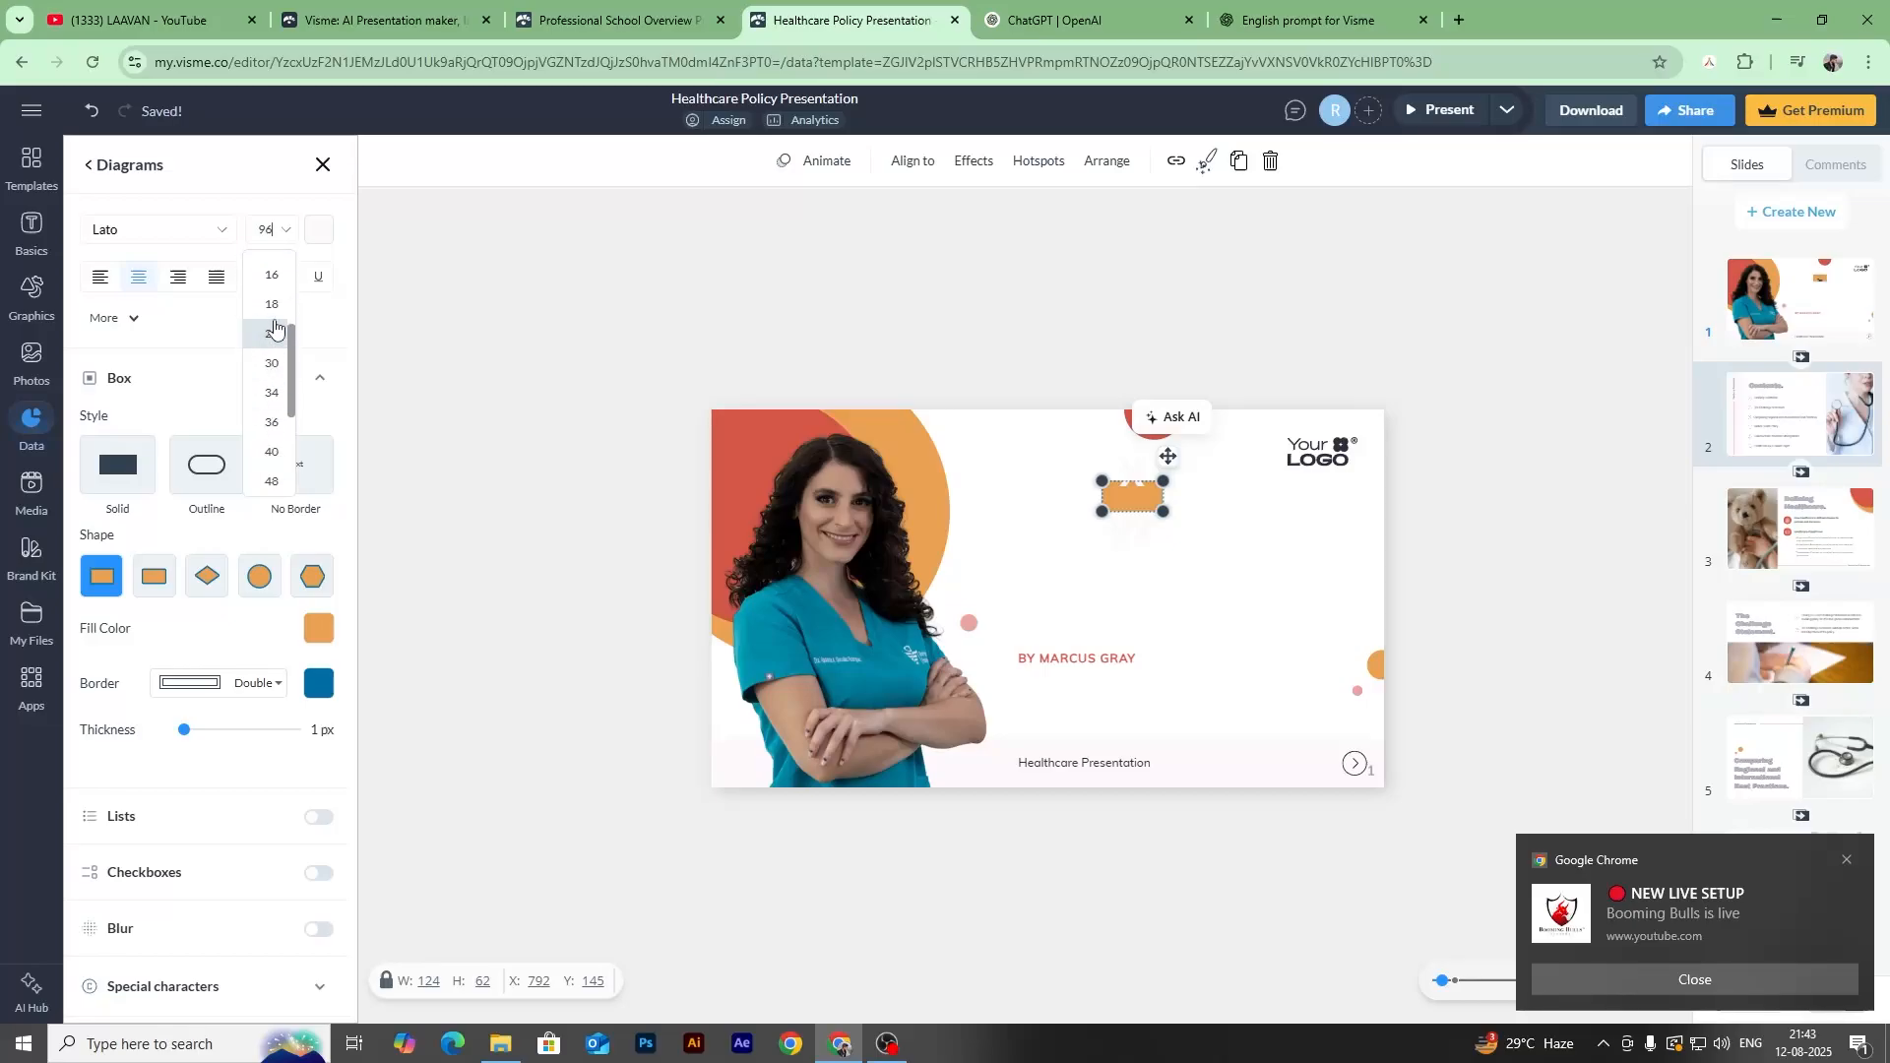
scroll(275, 335, up, 2)
click(266, 434)
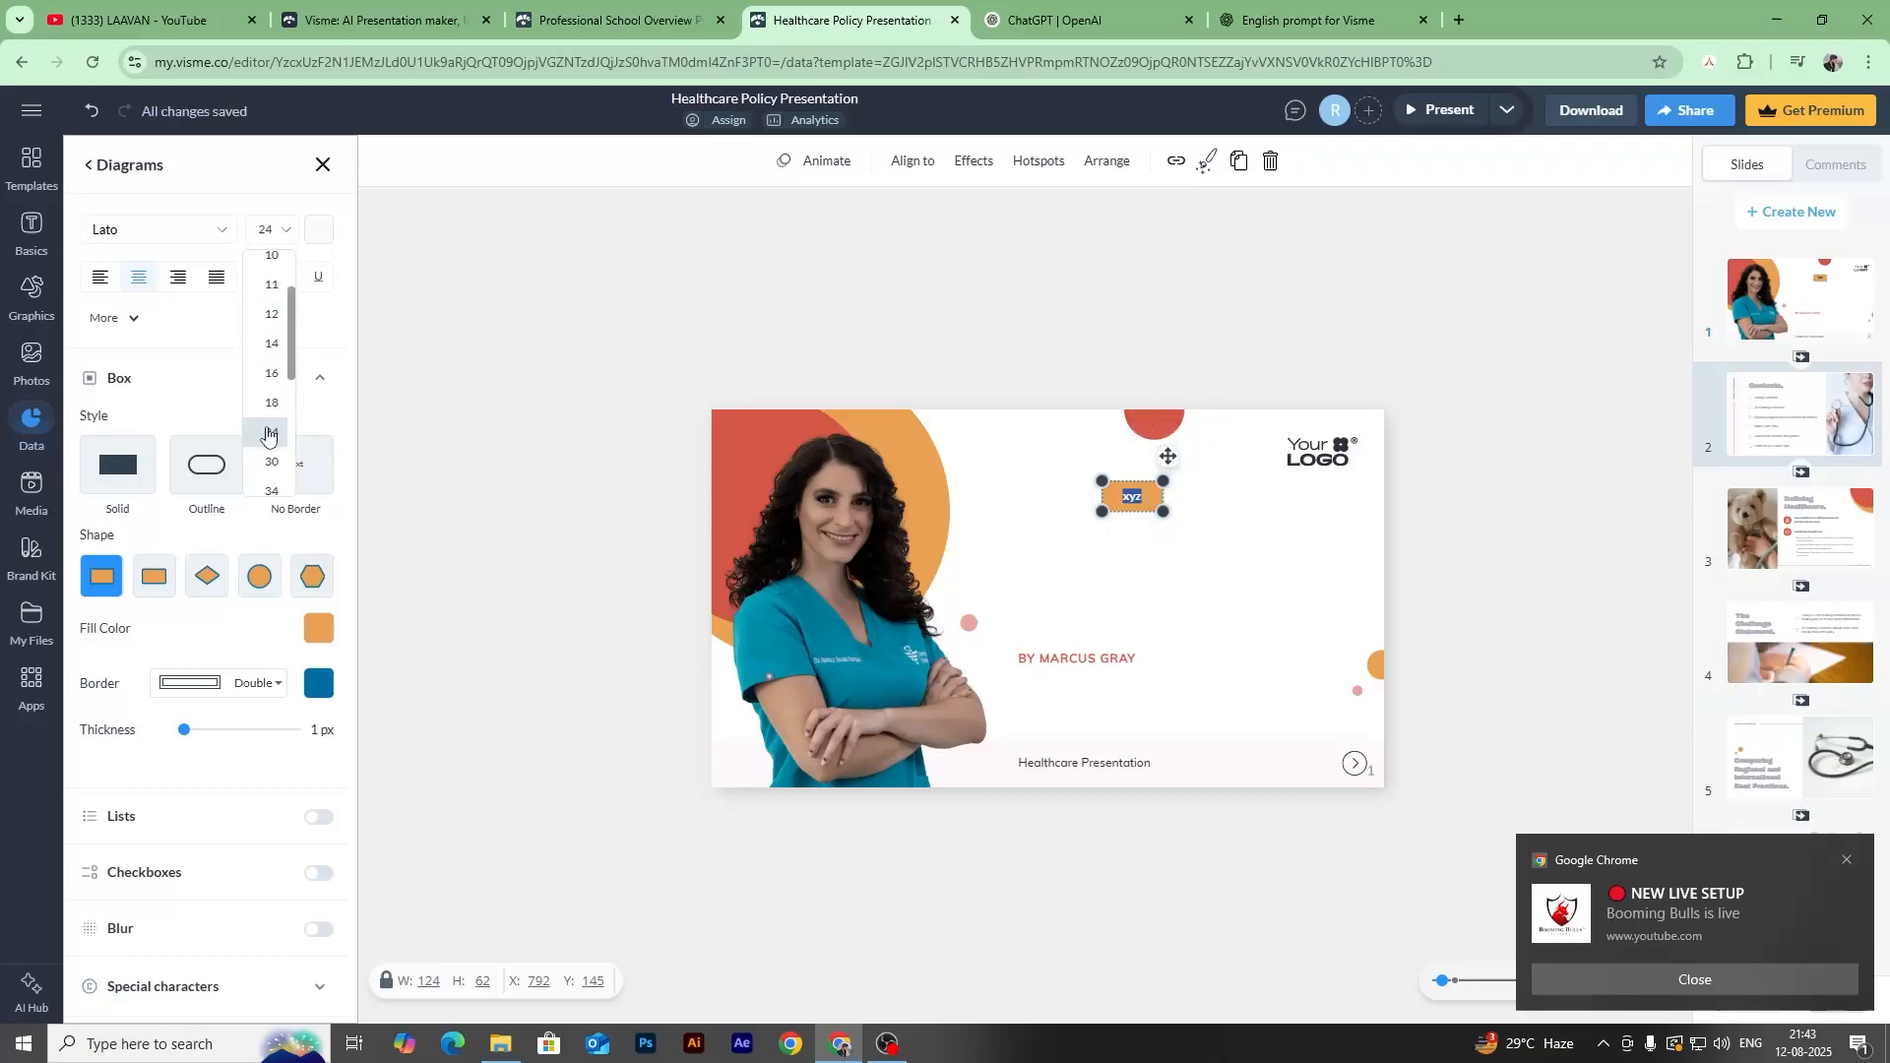
click(267, 434)
Set the font of the xyz text to Alegreya.
click(170, 224)
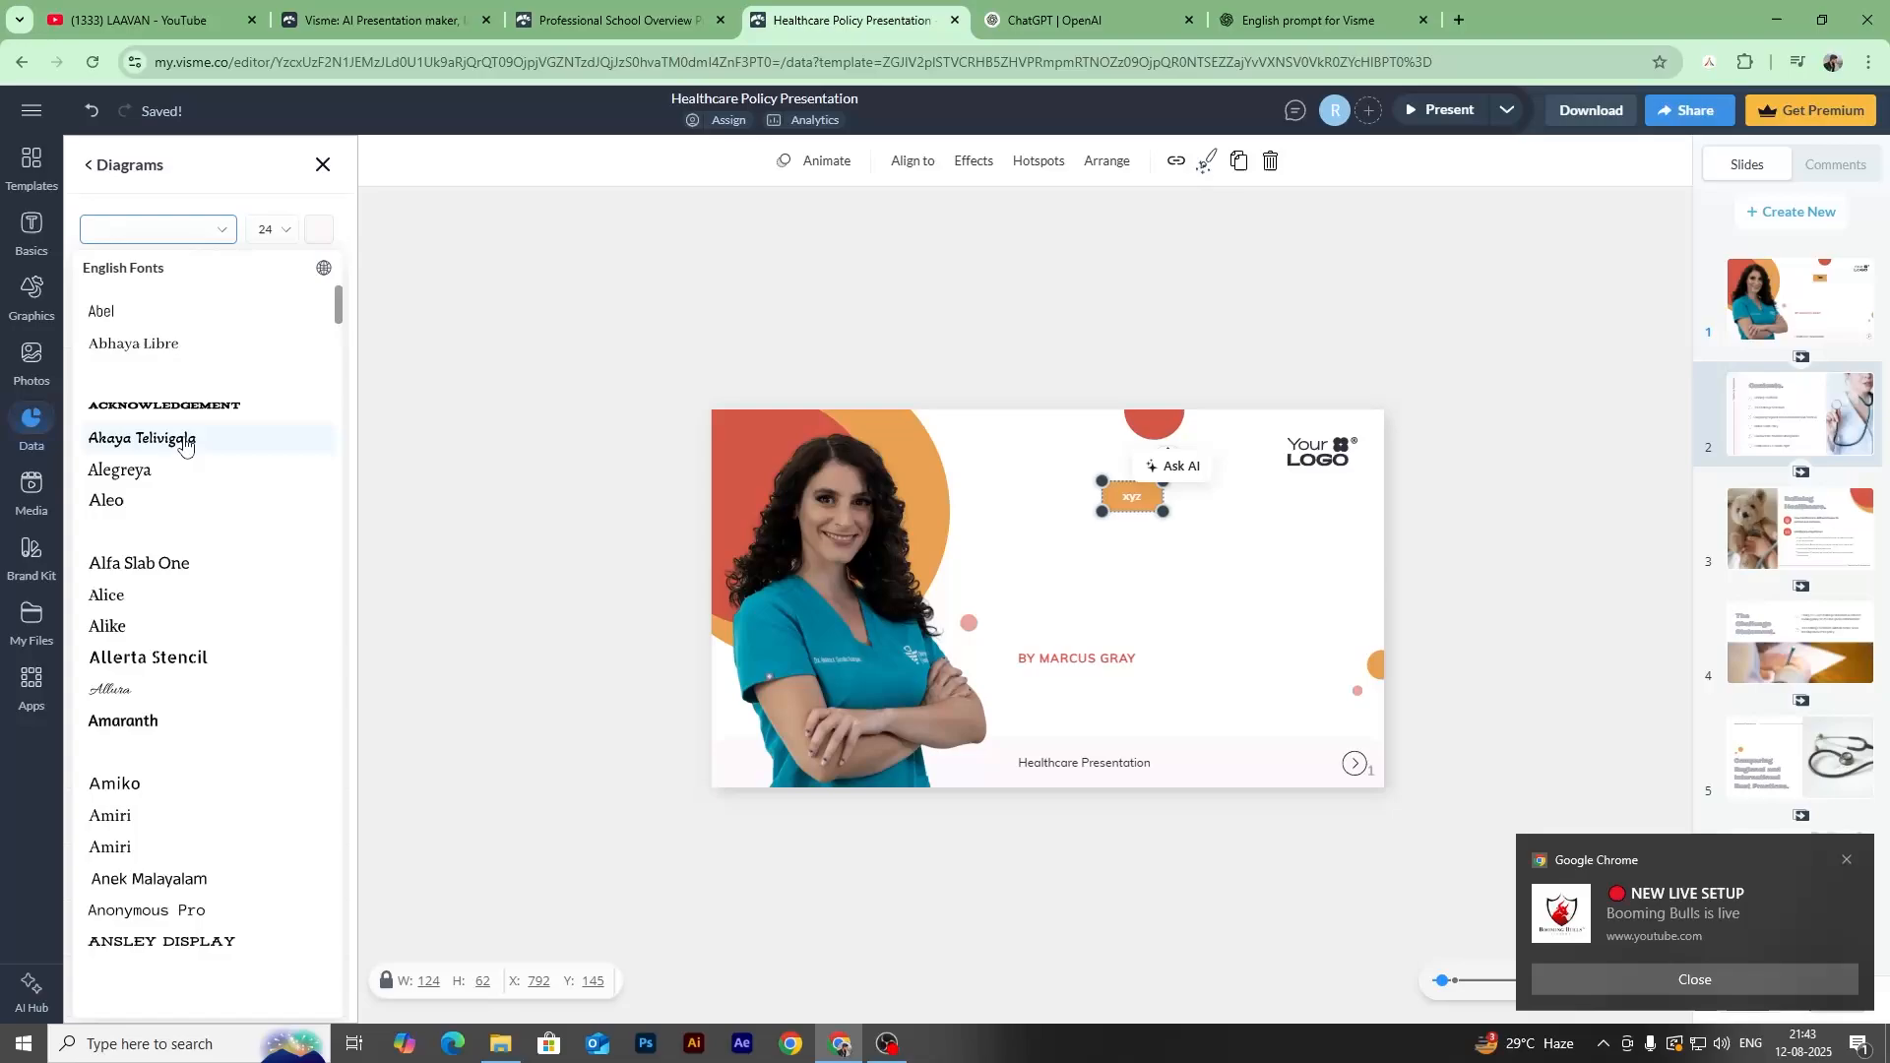
click(208, 467)
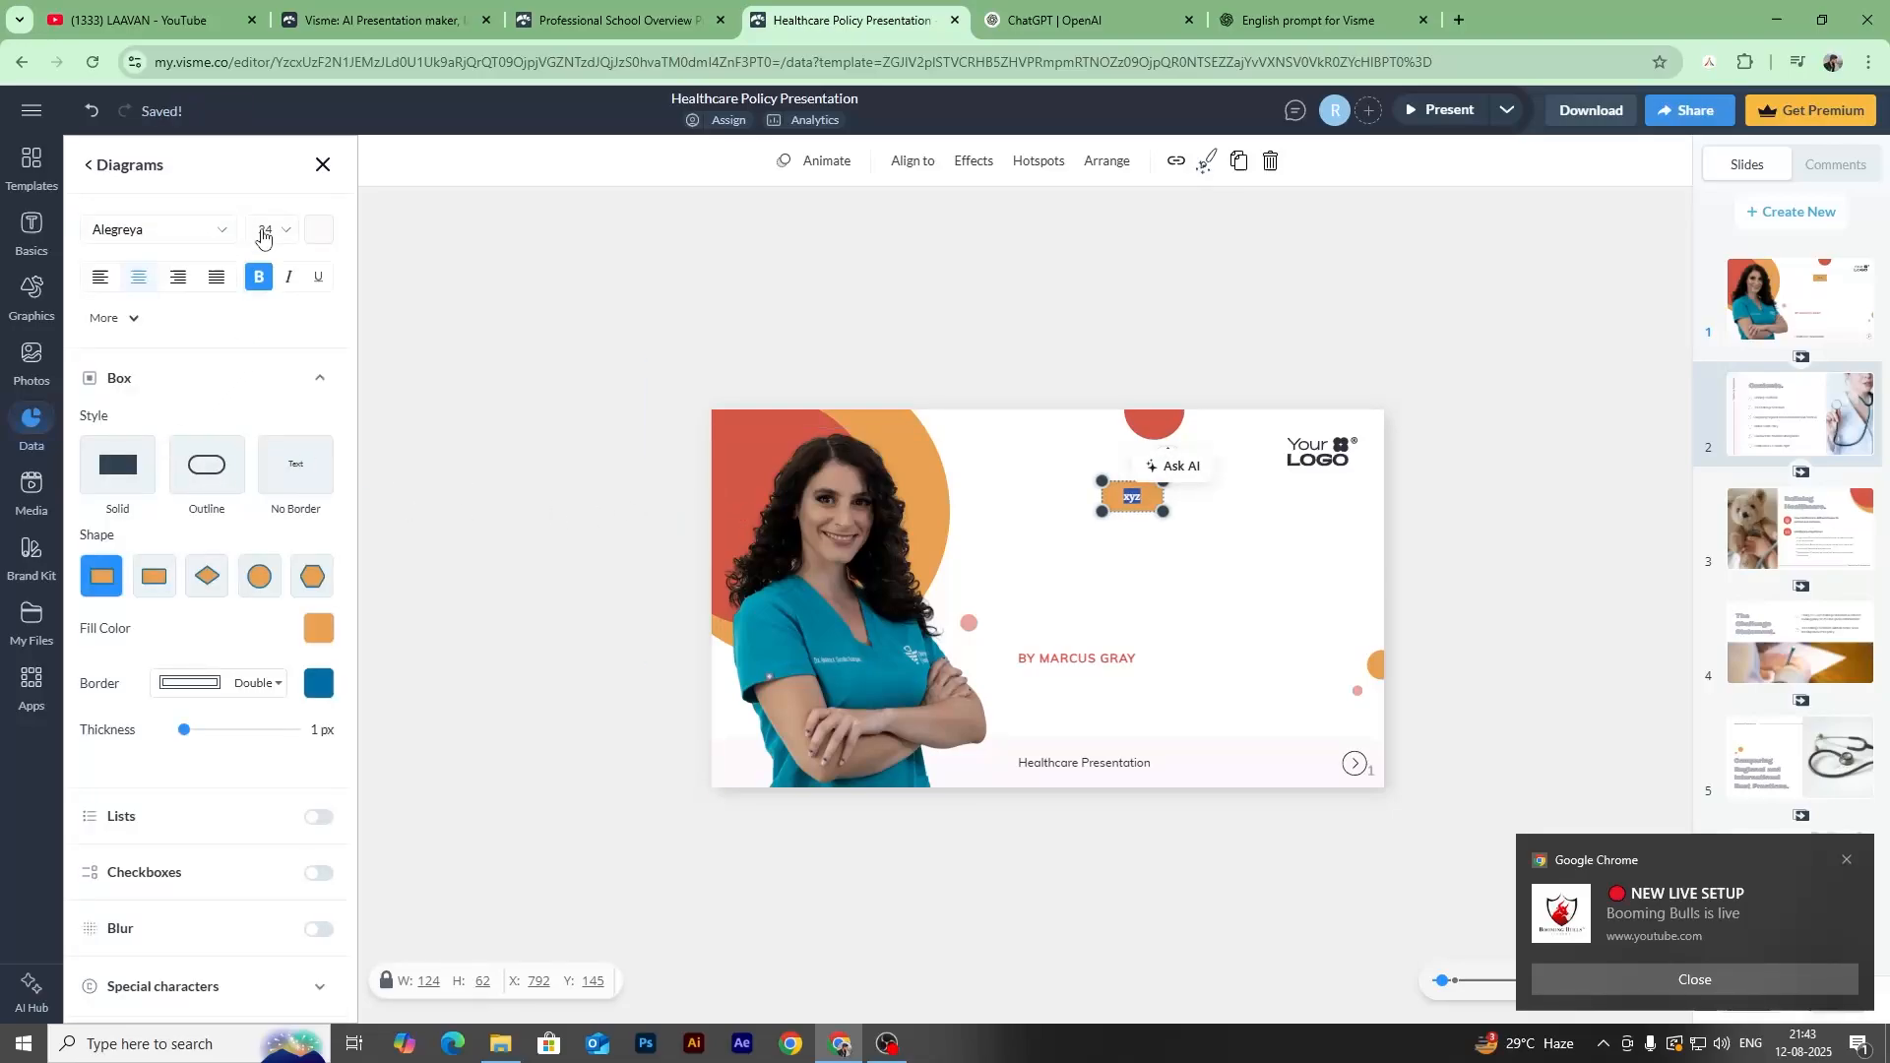
Try a bulleted list on the xyz text with nested indent 3, text indent 3 and bullet indent 4.
click(319, 378)
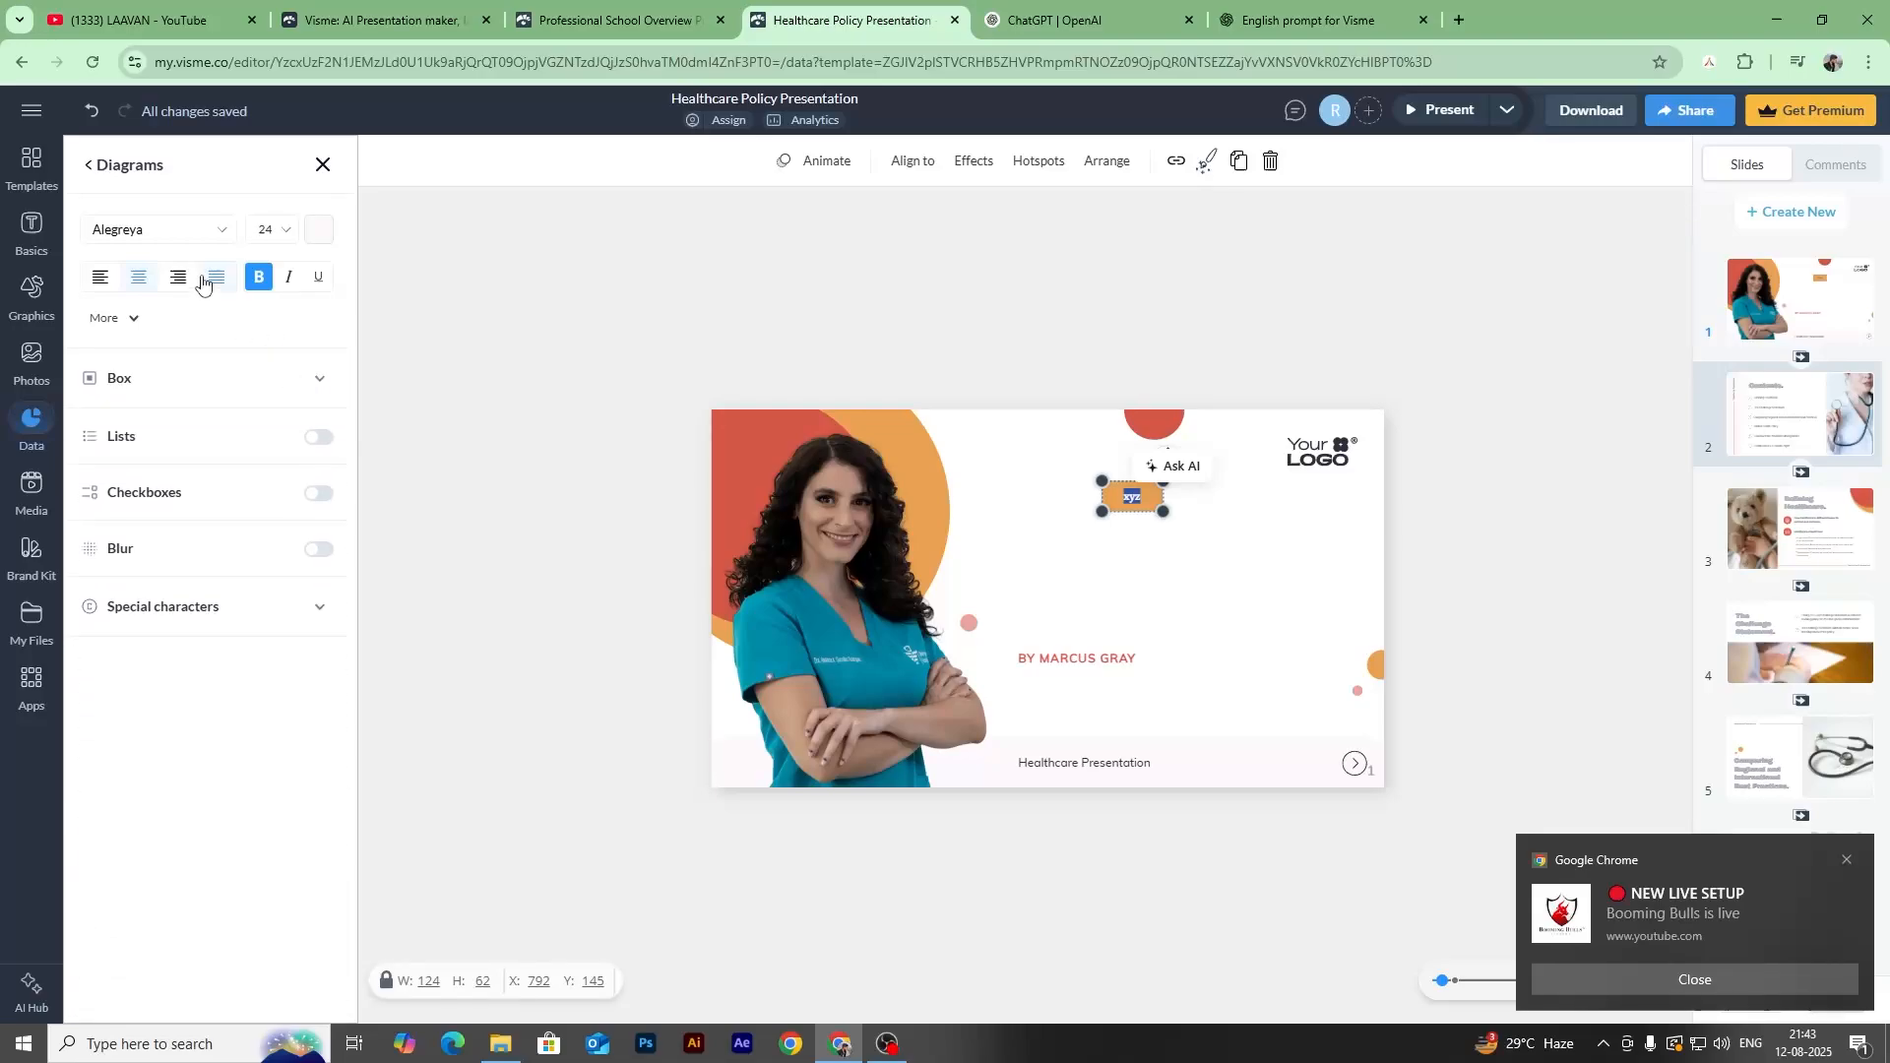
click(319, 438)
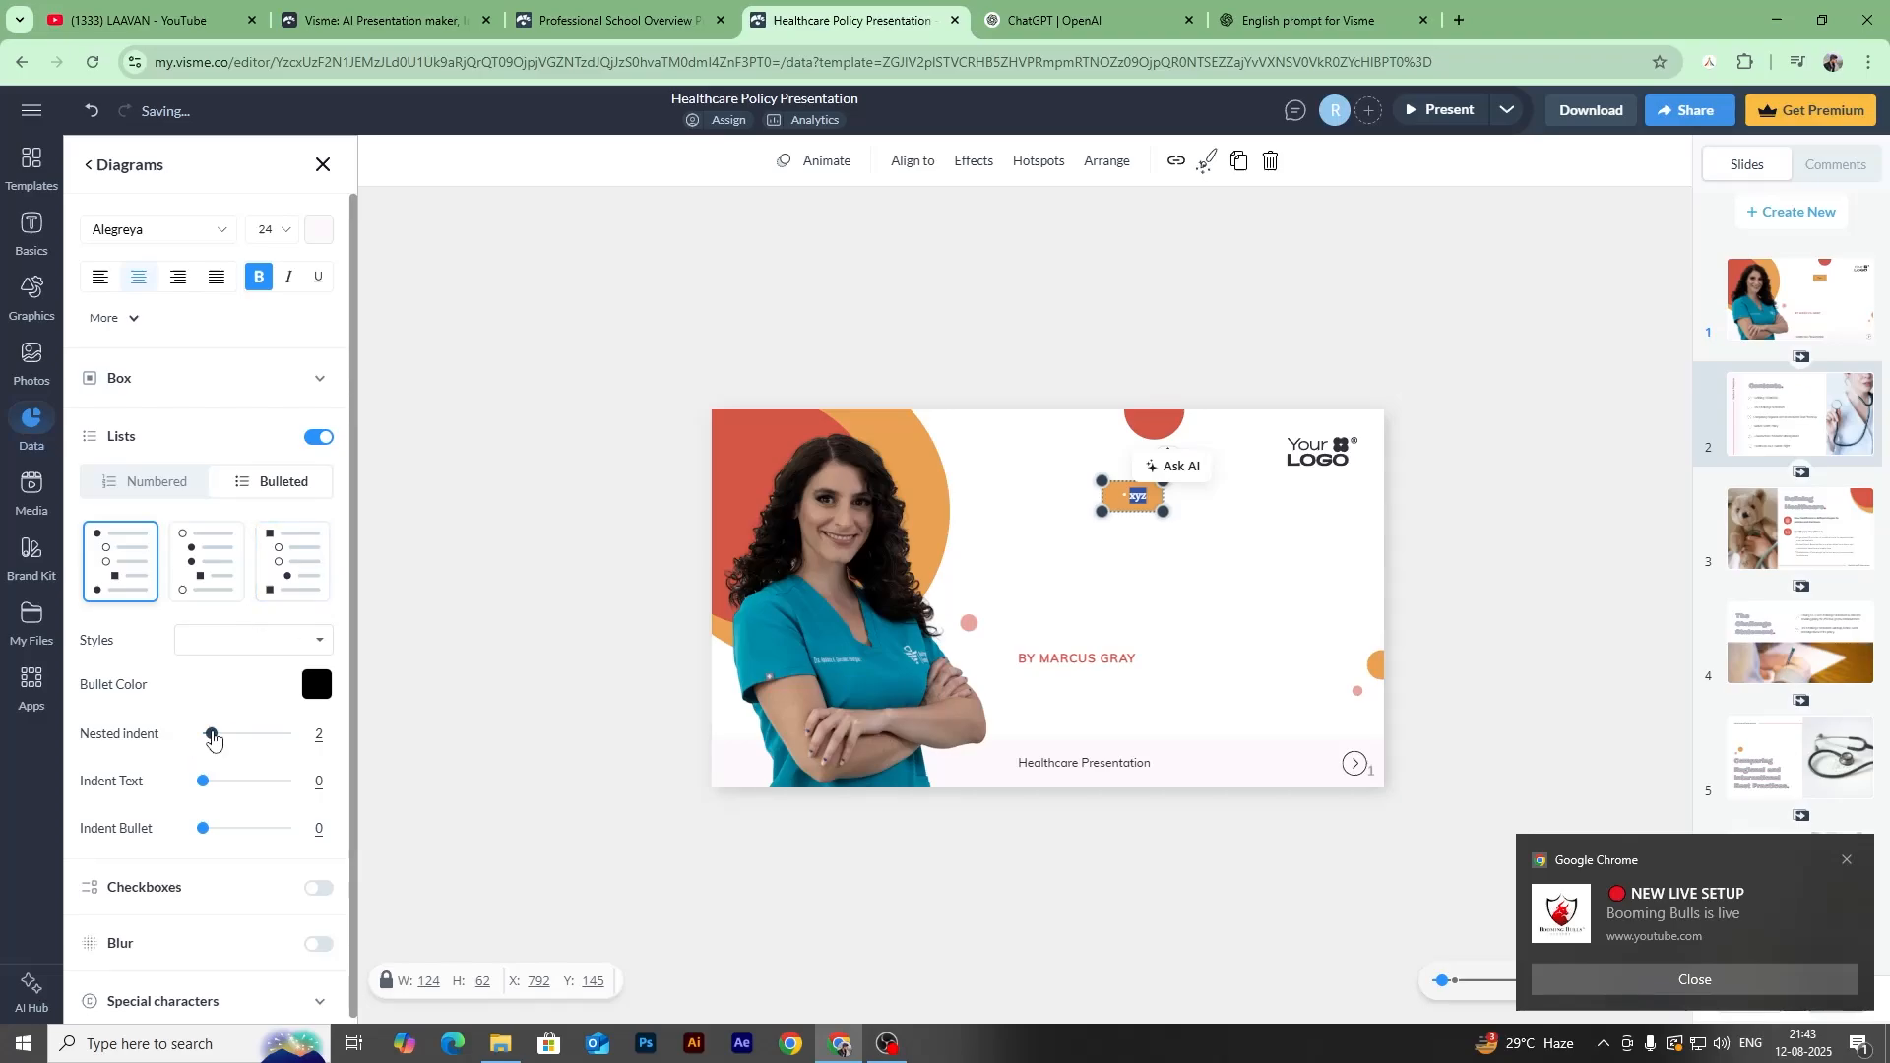
drag(212, 738, 217, 788)
mouse_move(204, 830)
mouse_down()
mouse_move(273, 830)
mouse_move(222, 836)
mouse_up()
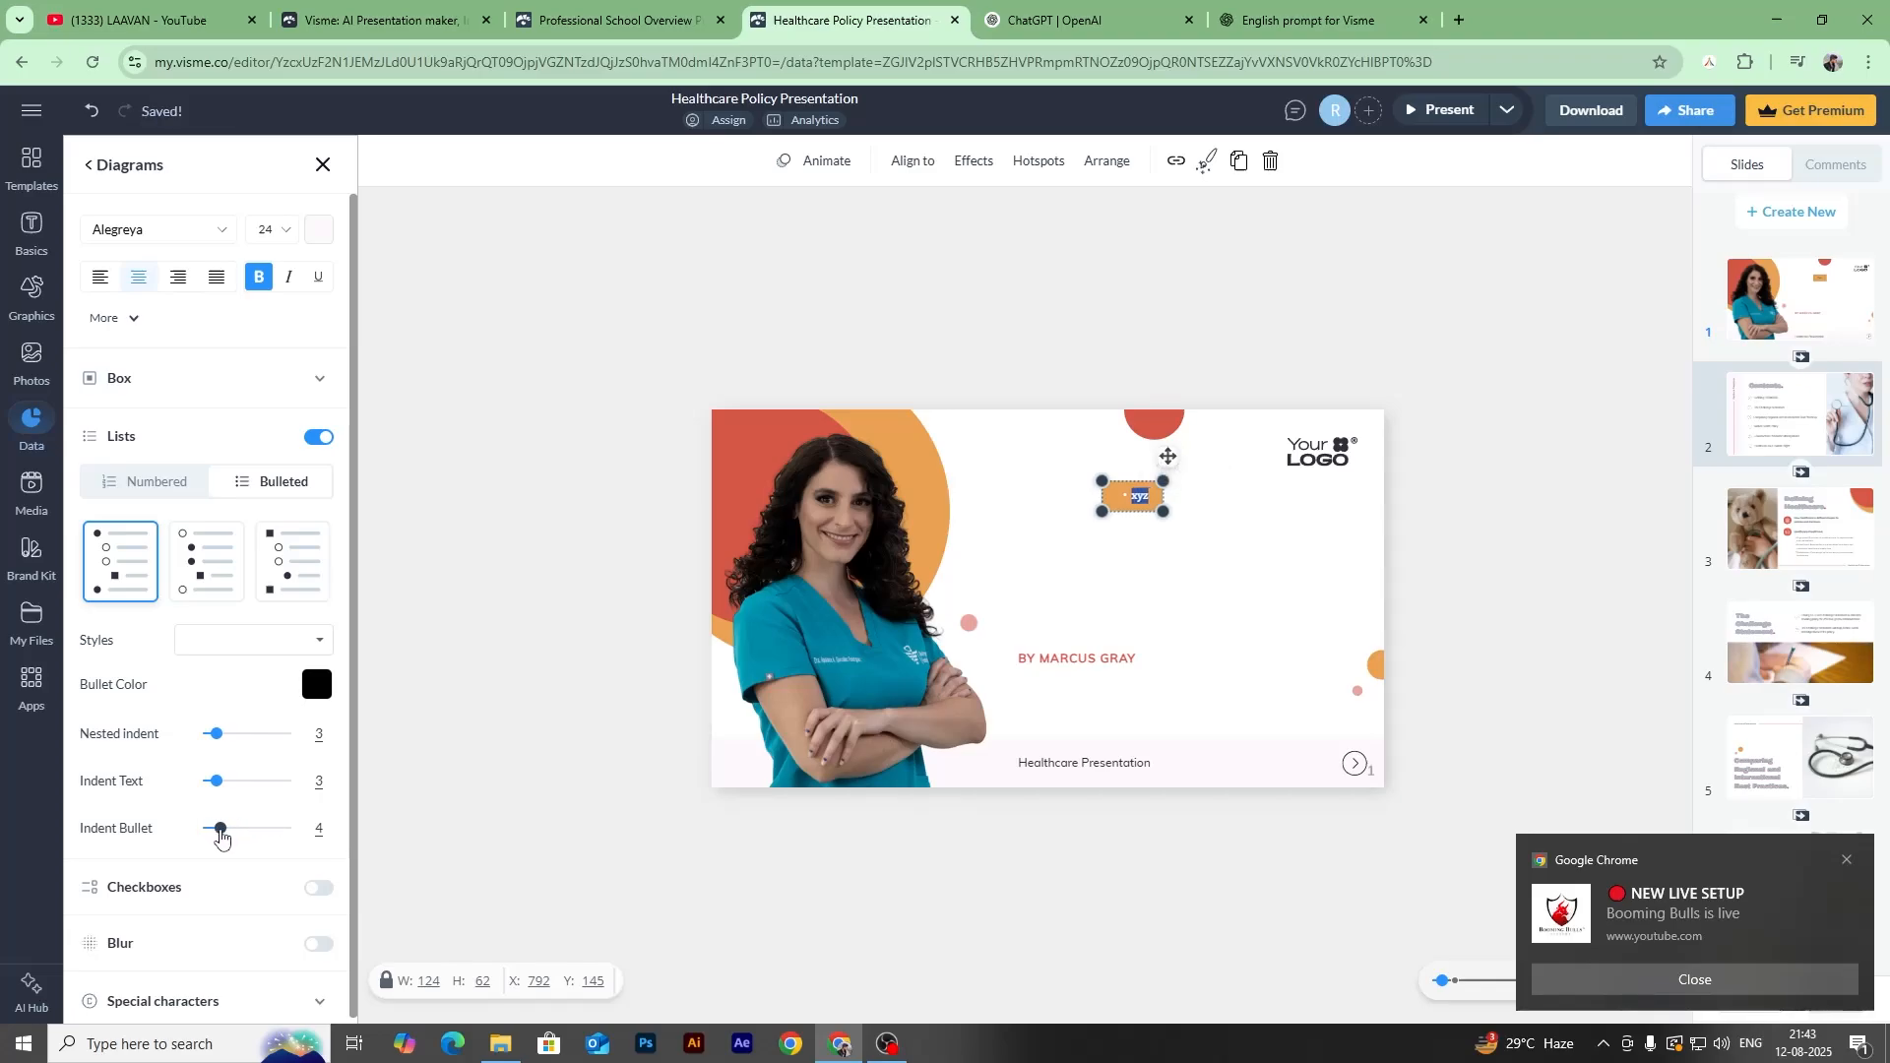
Try the Circle bullet style and the square-bullet list layout on the xyz text, with nested indent 5.
scroll(254, 817, down, 1)
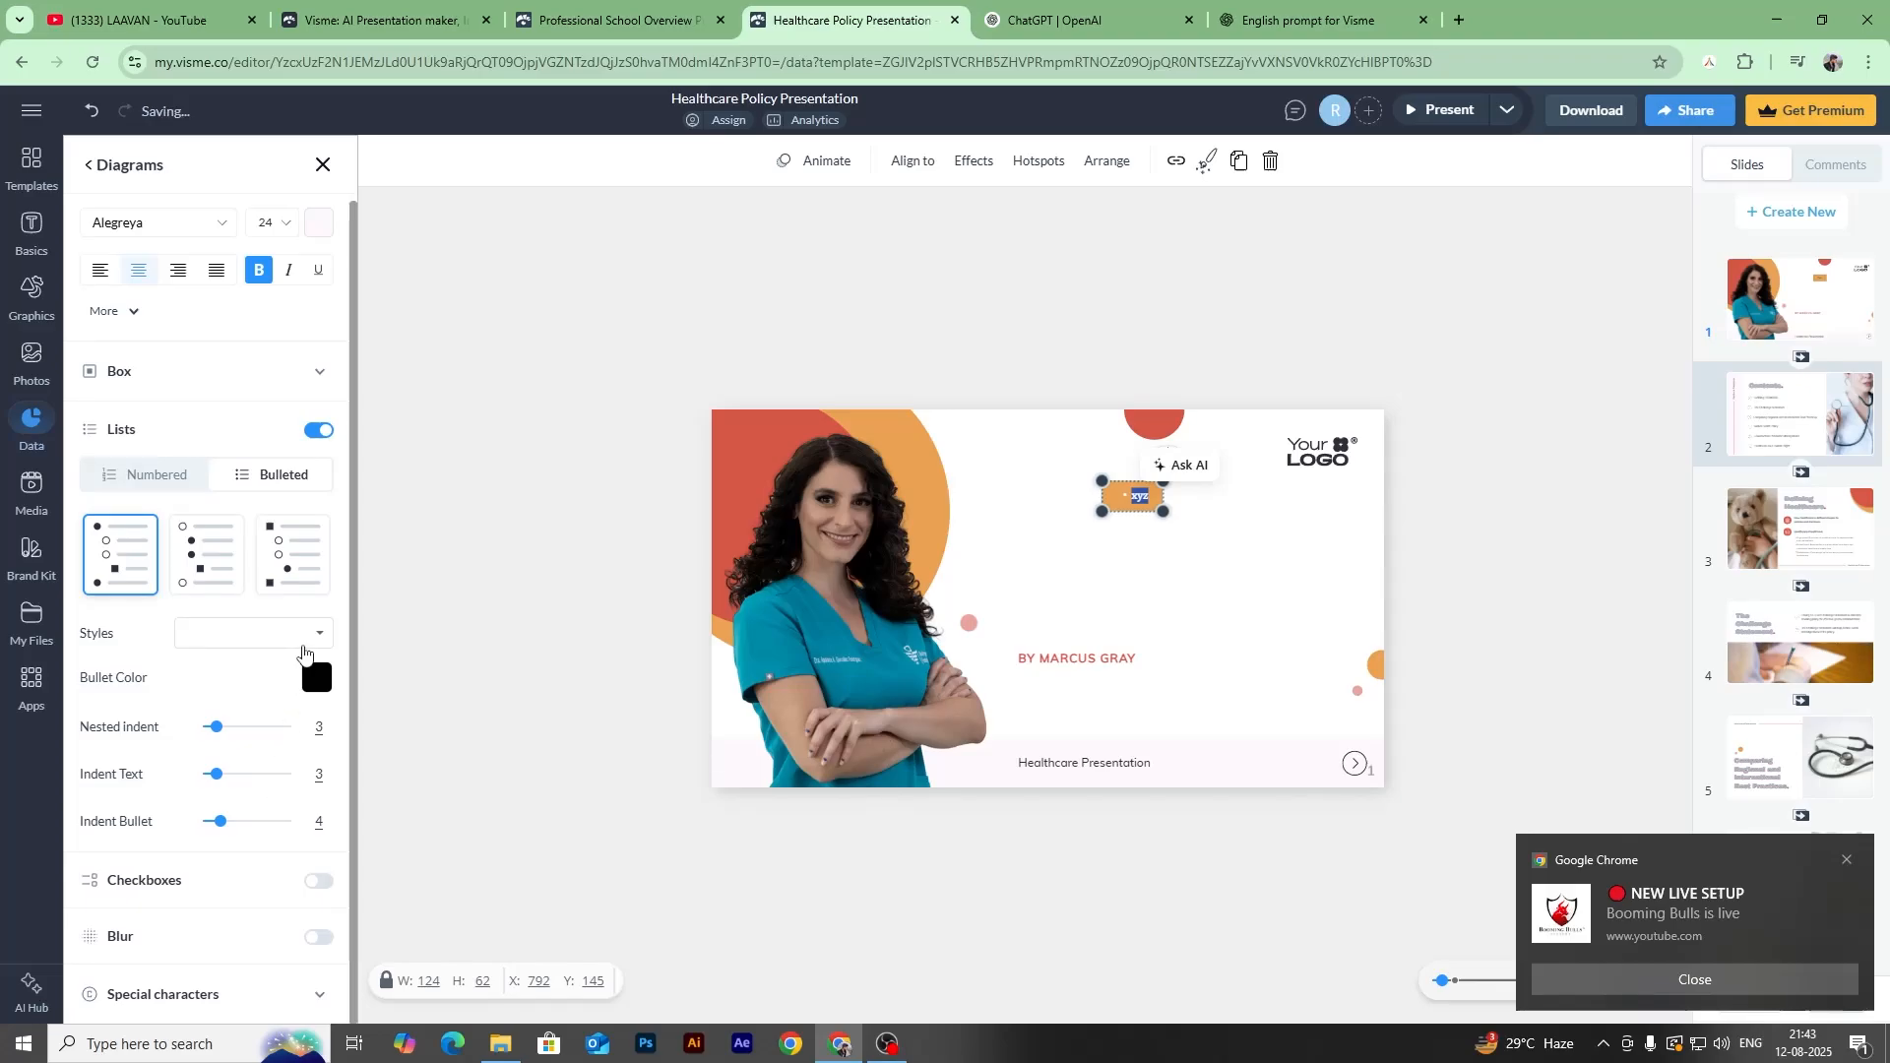
click(304, 646)
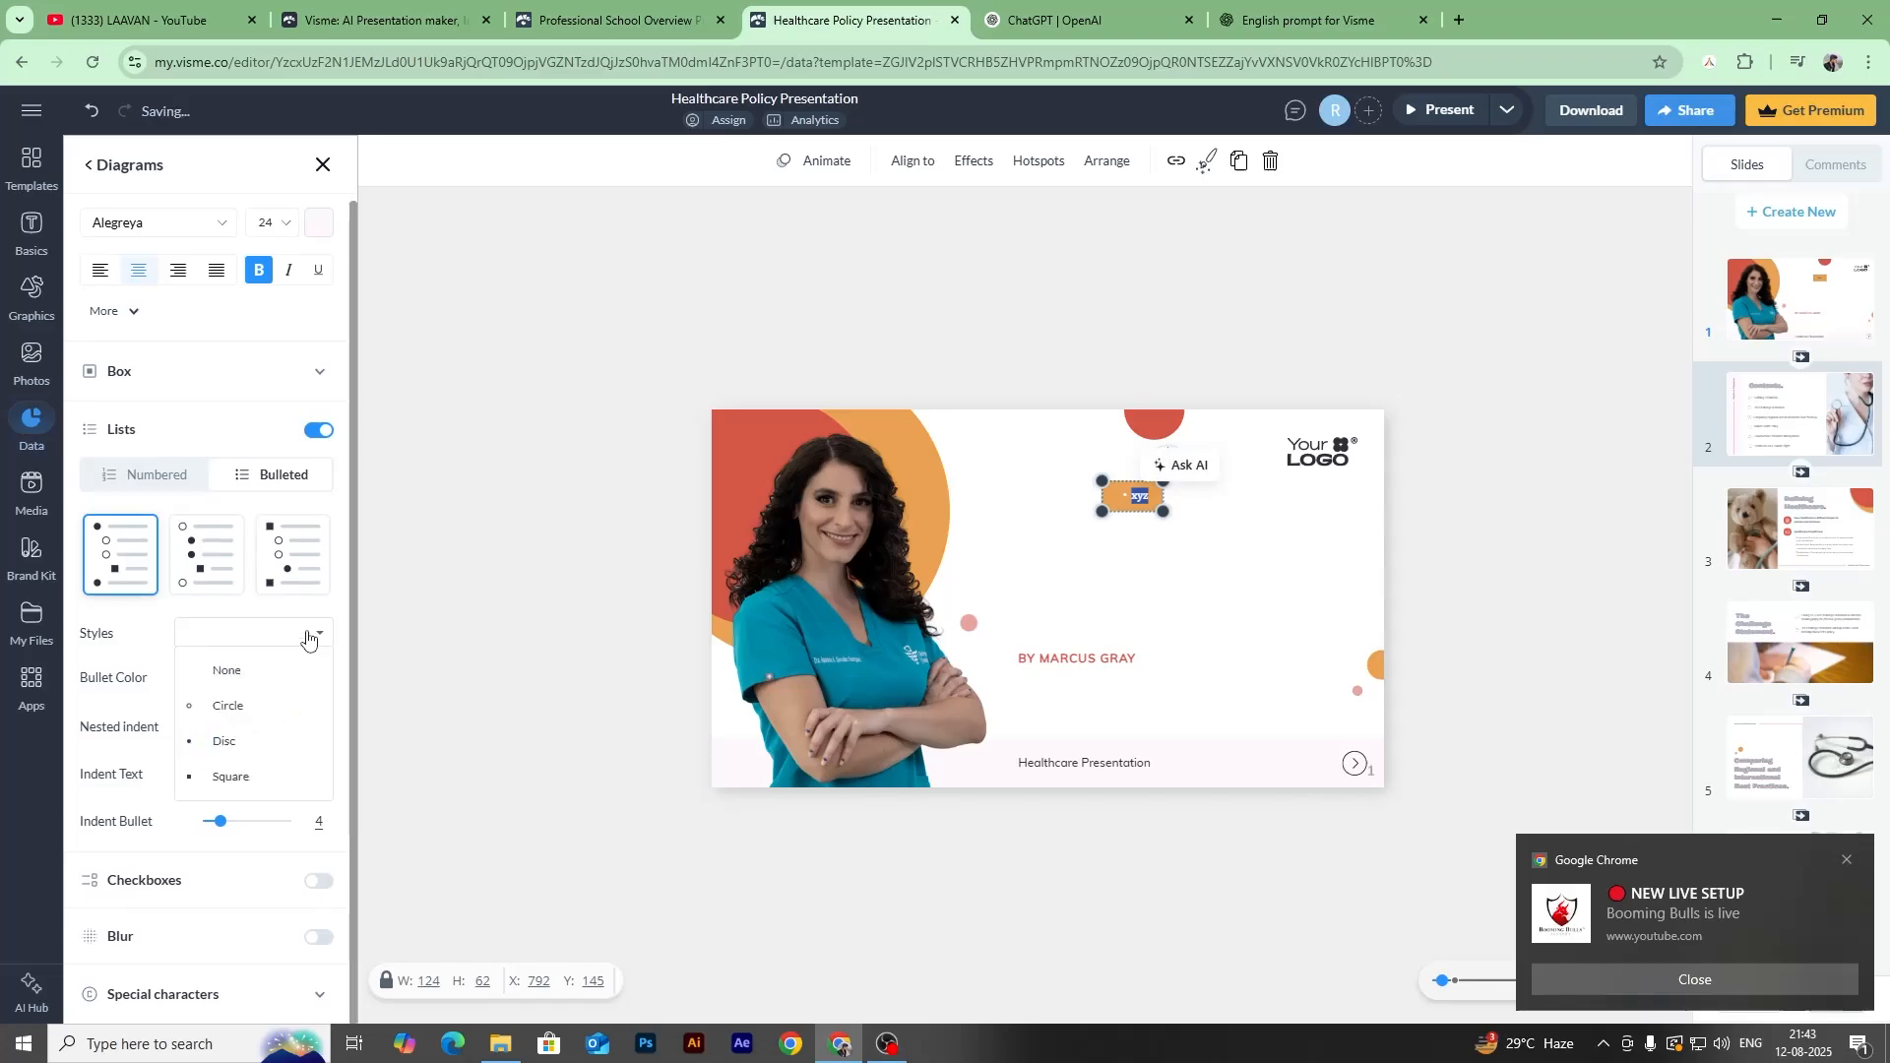
click(225, 709)
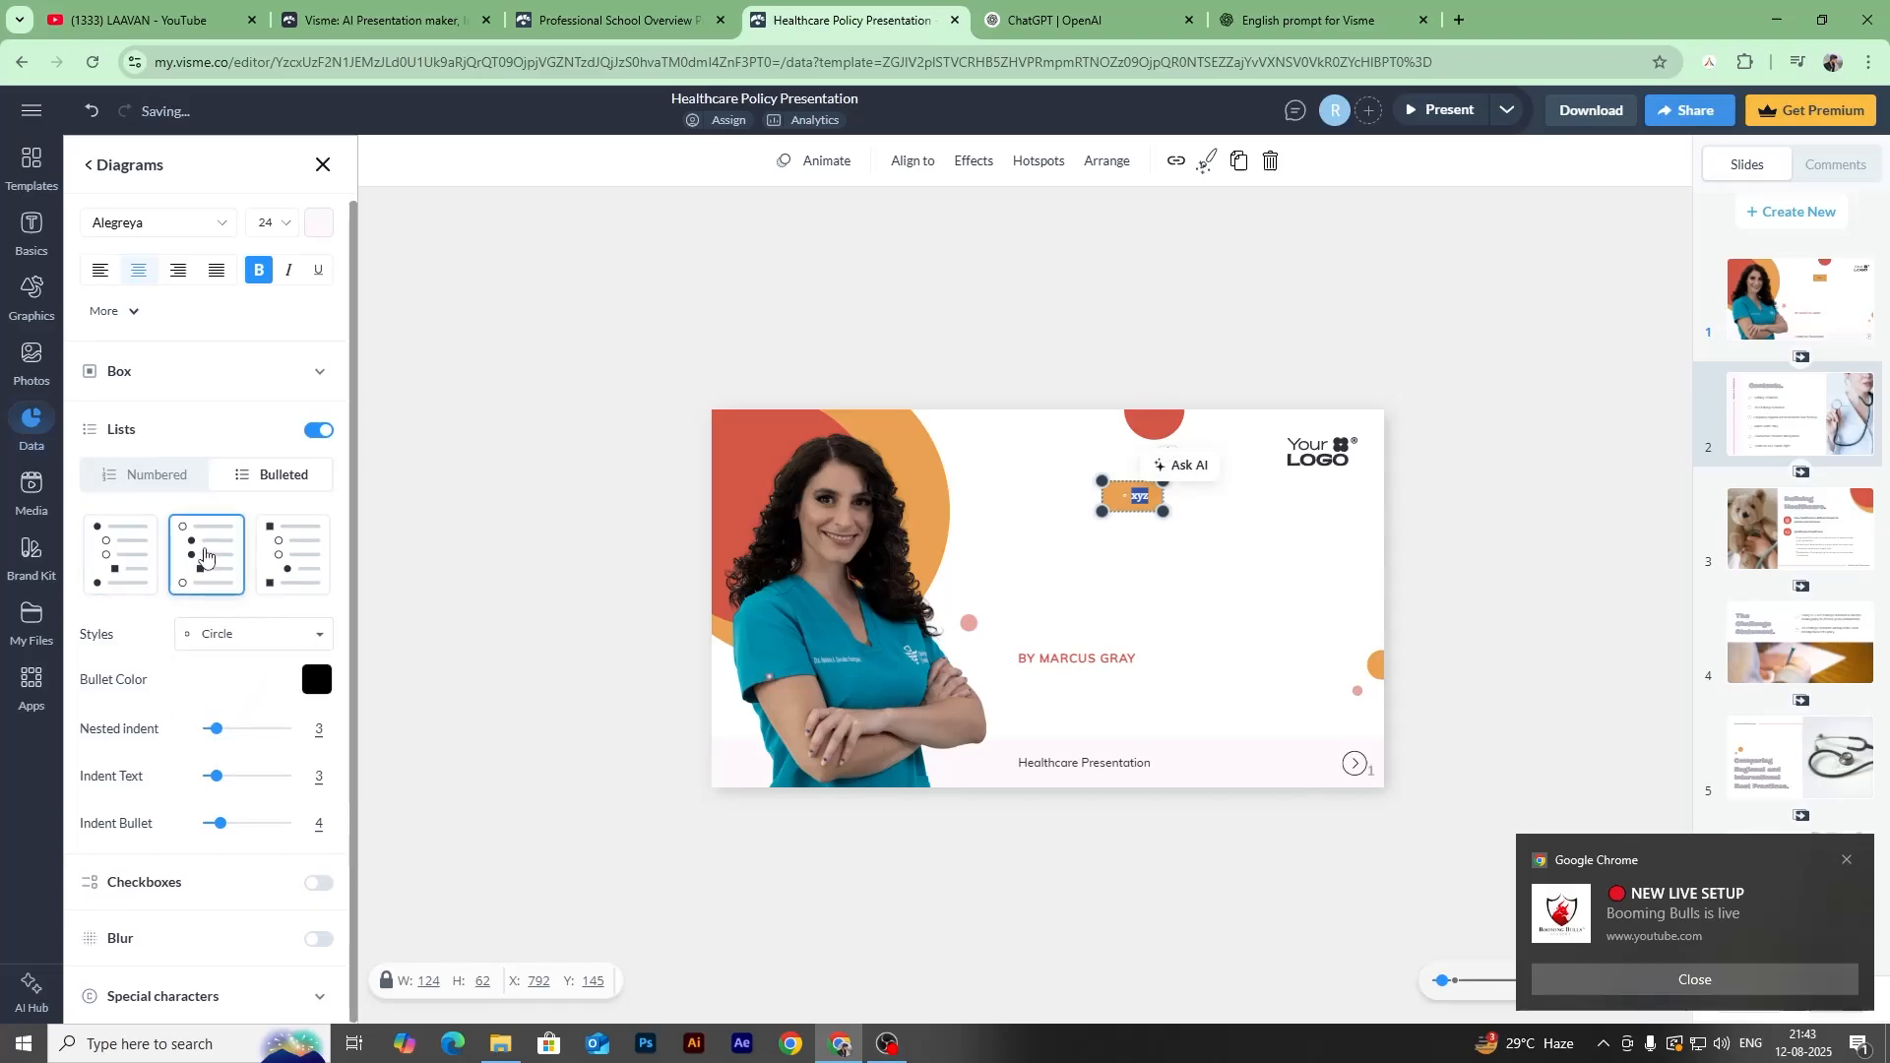
click(203, 561)
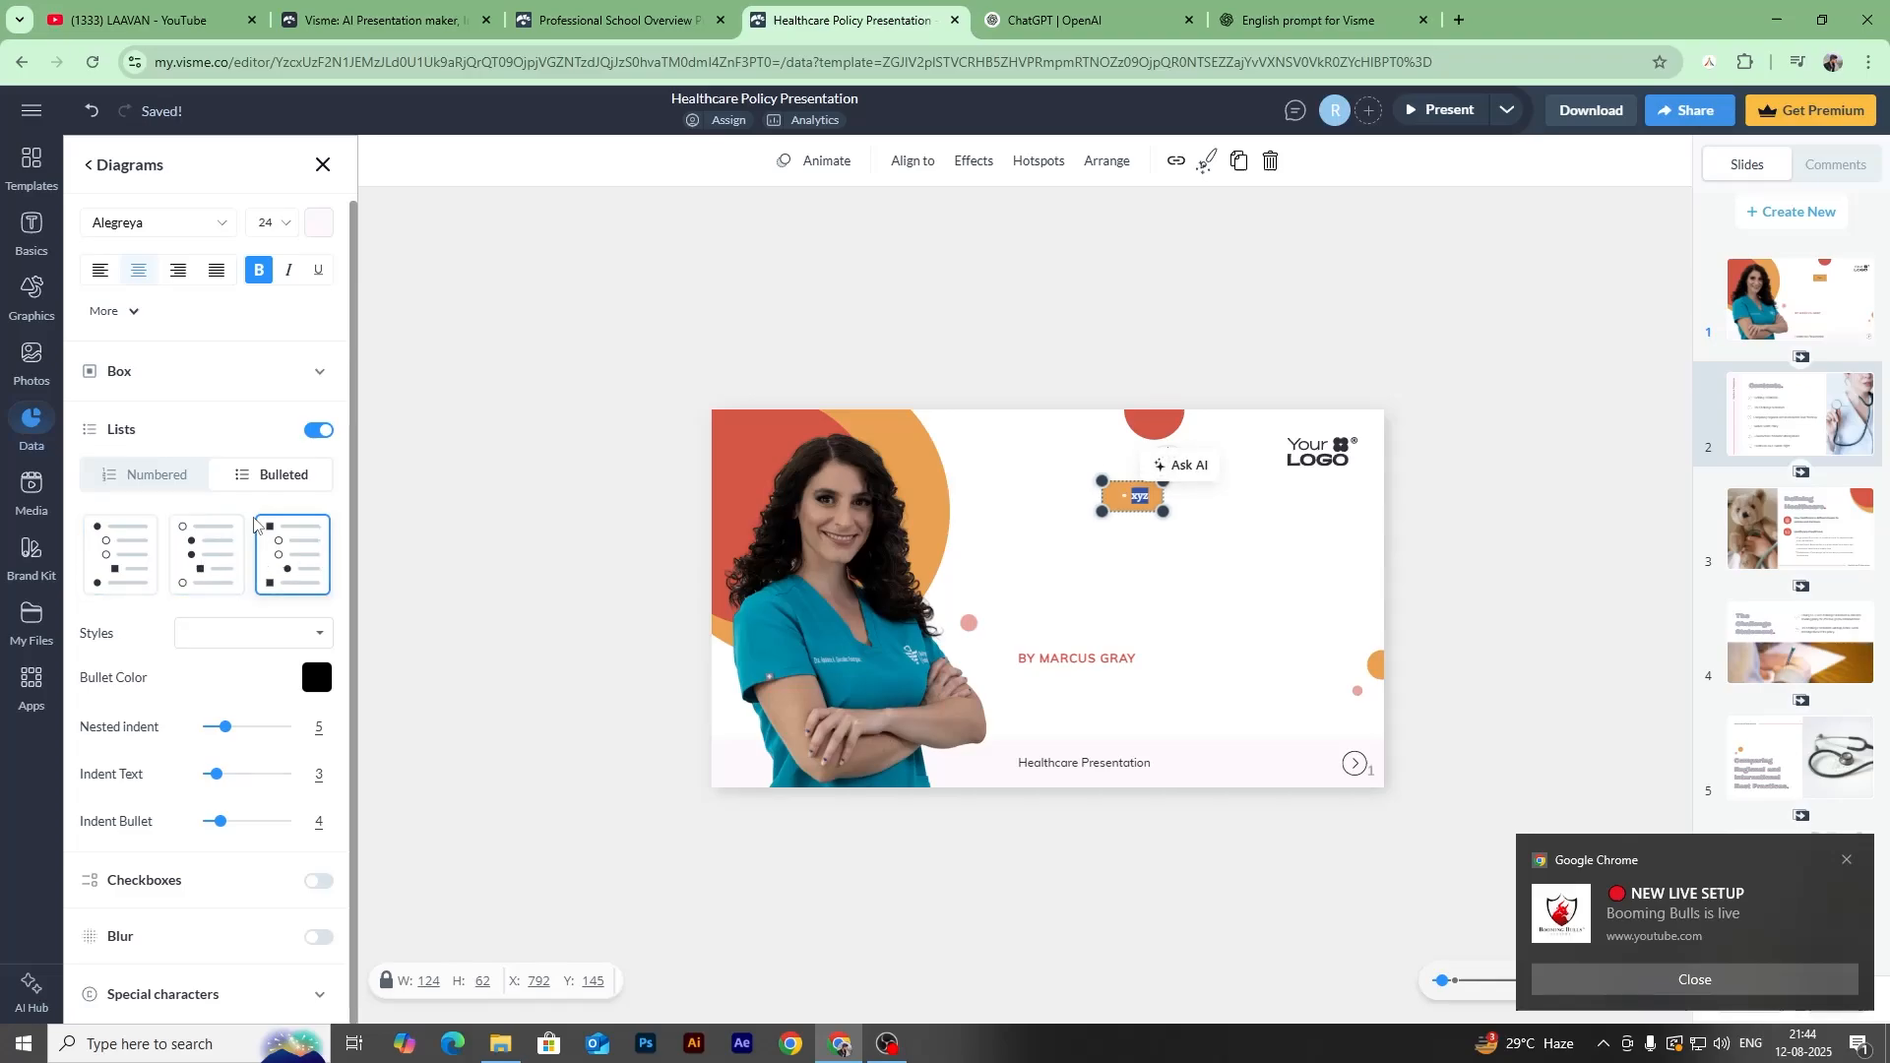
Try the second numbered list layout and the A. lettered one on the xyz text, and turn lists off.
click(150, 474)
click(207, 561)
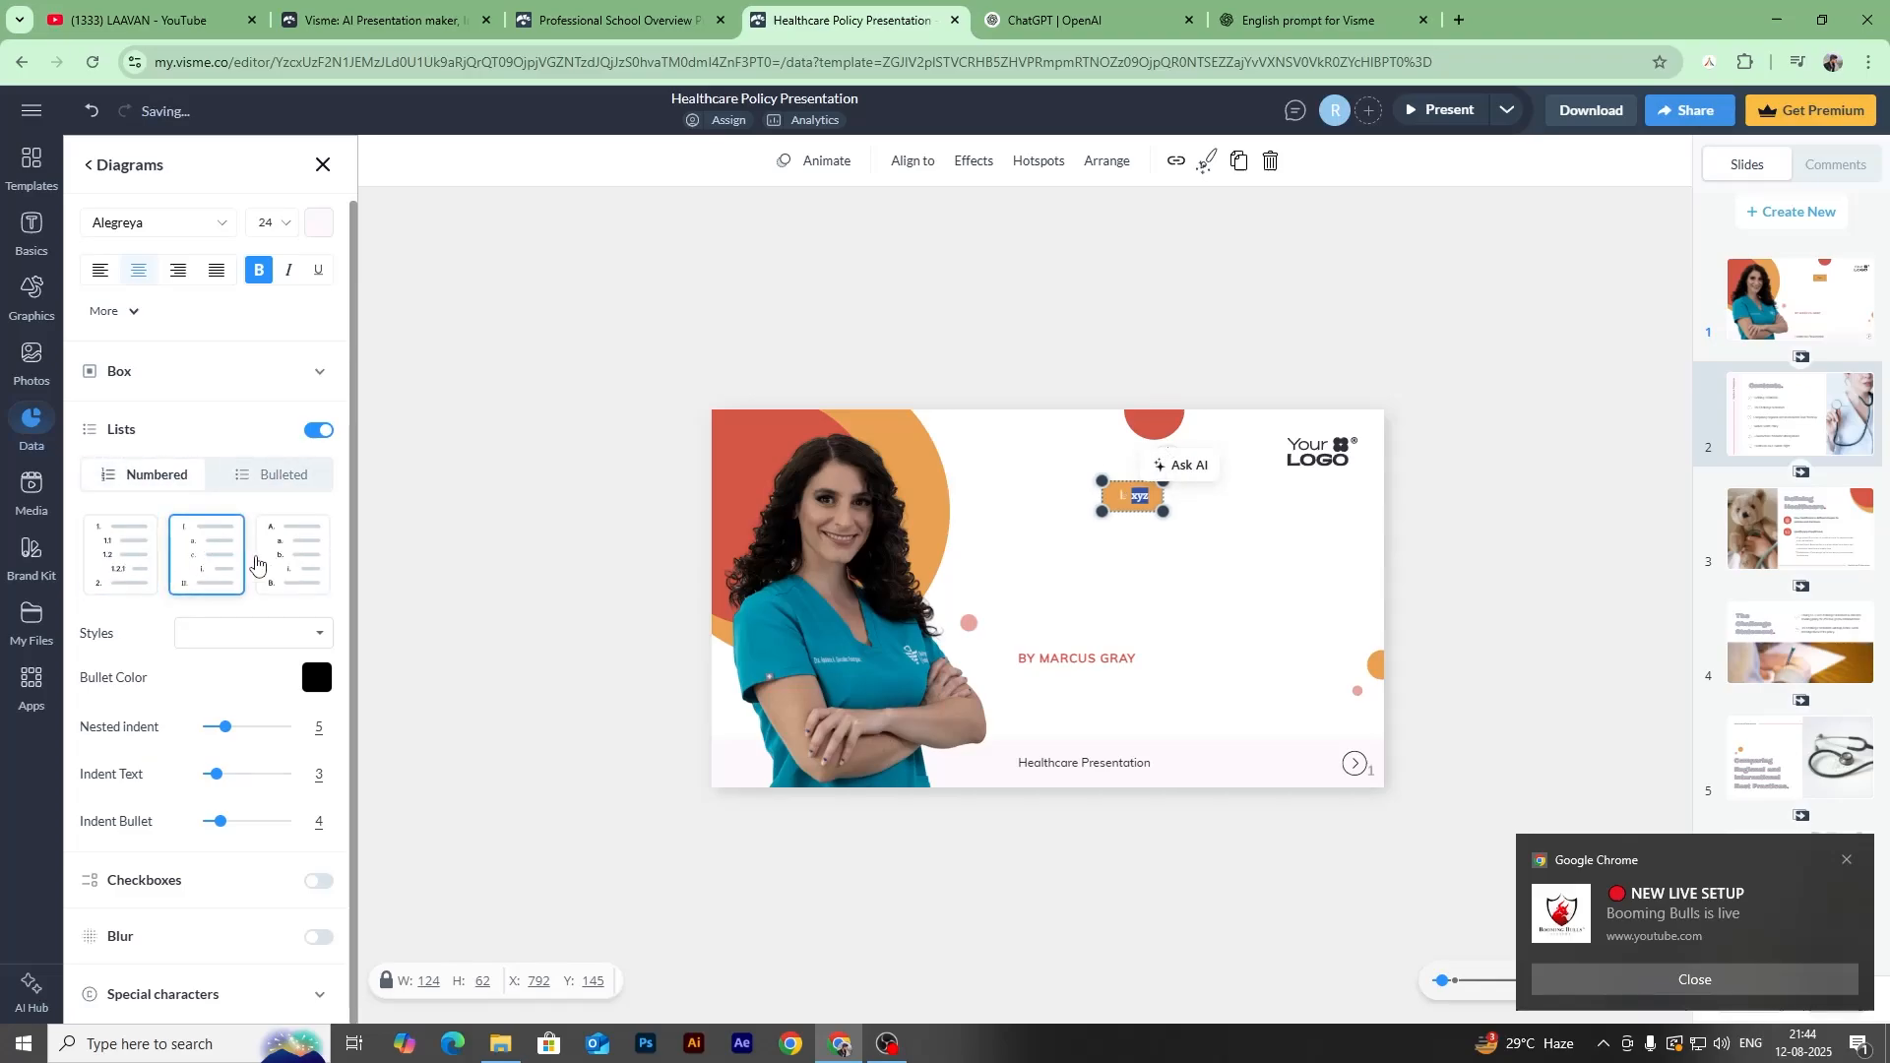
click(265, 563)
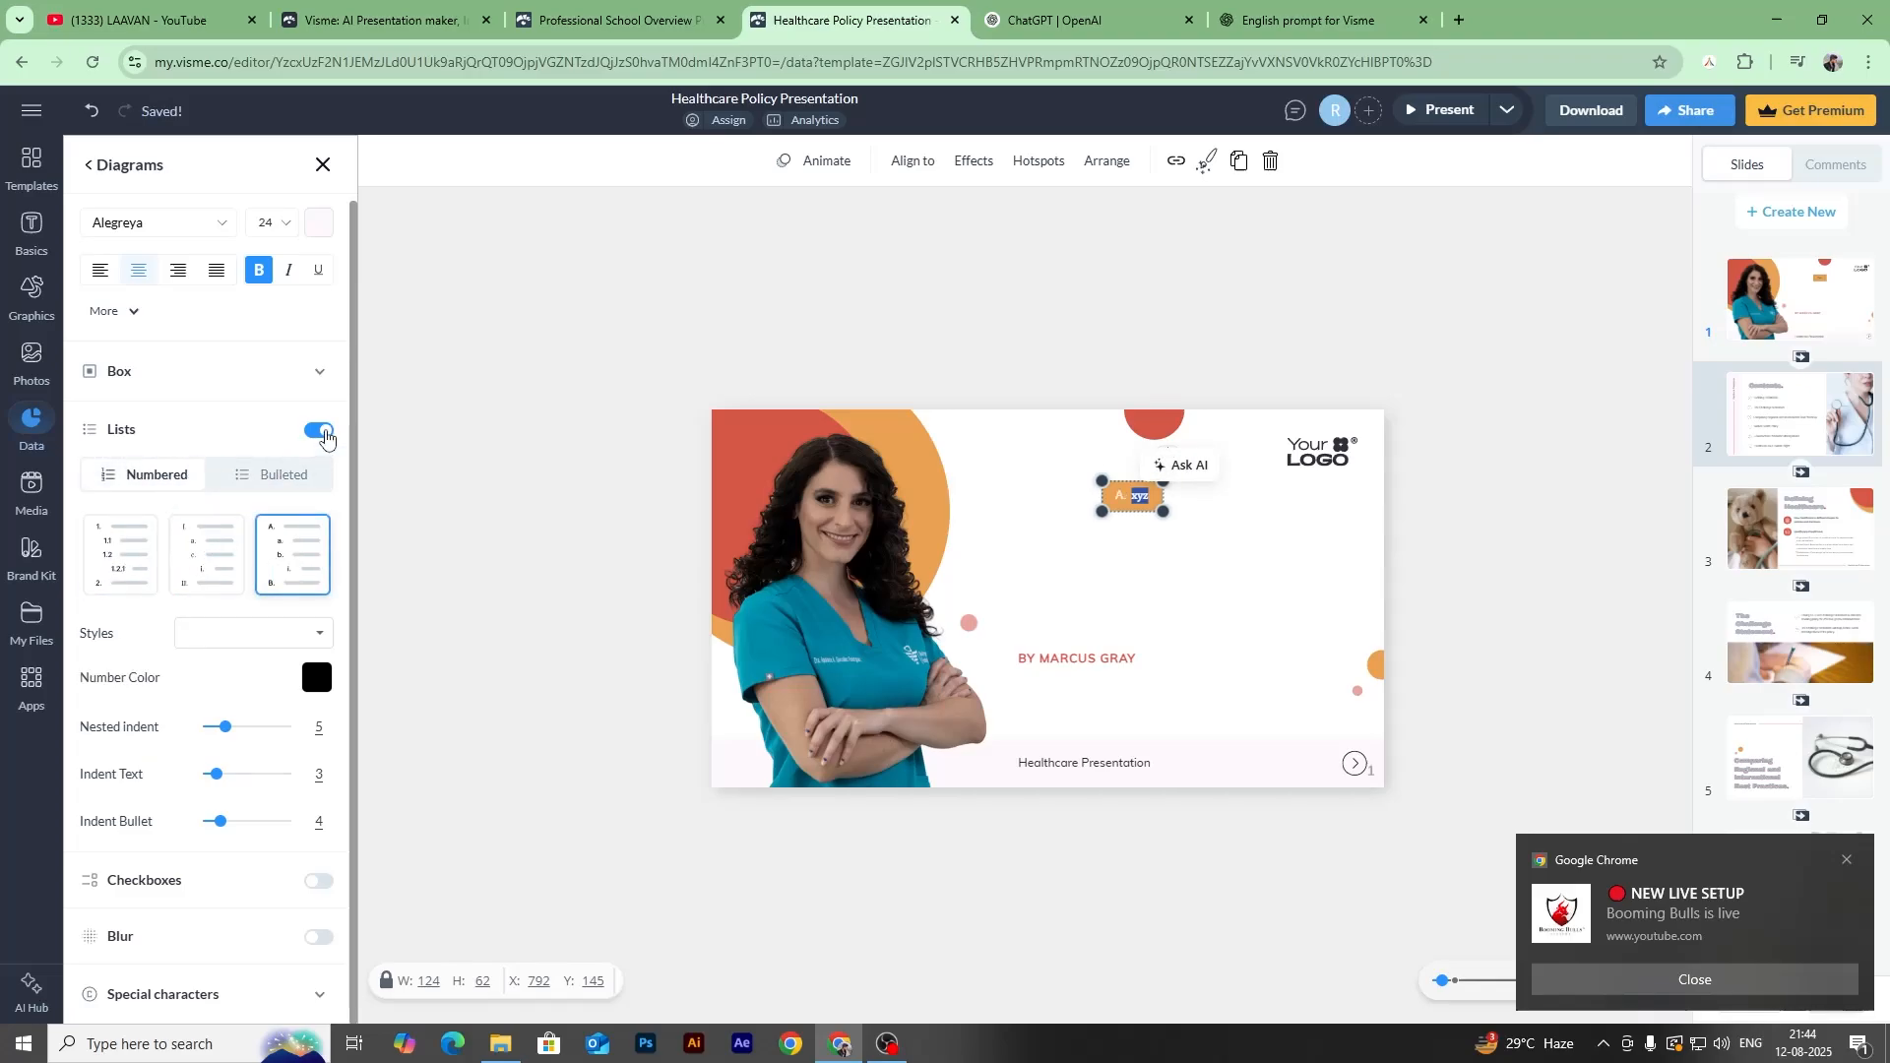
click(322, 431)
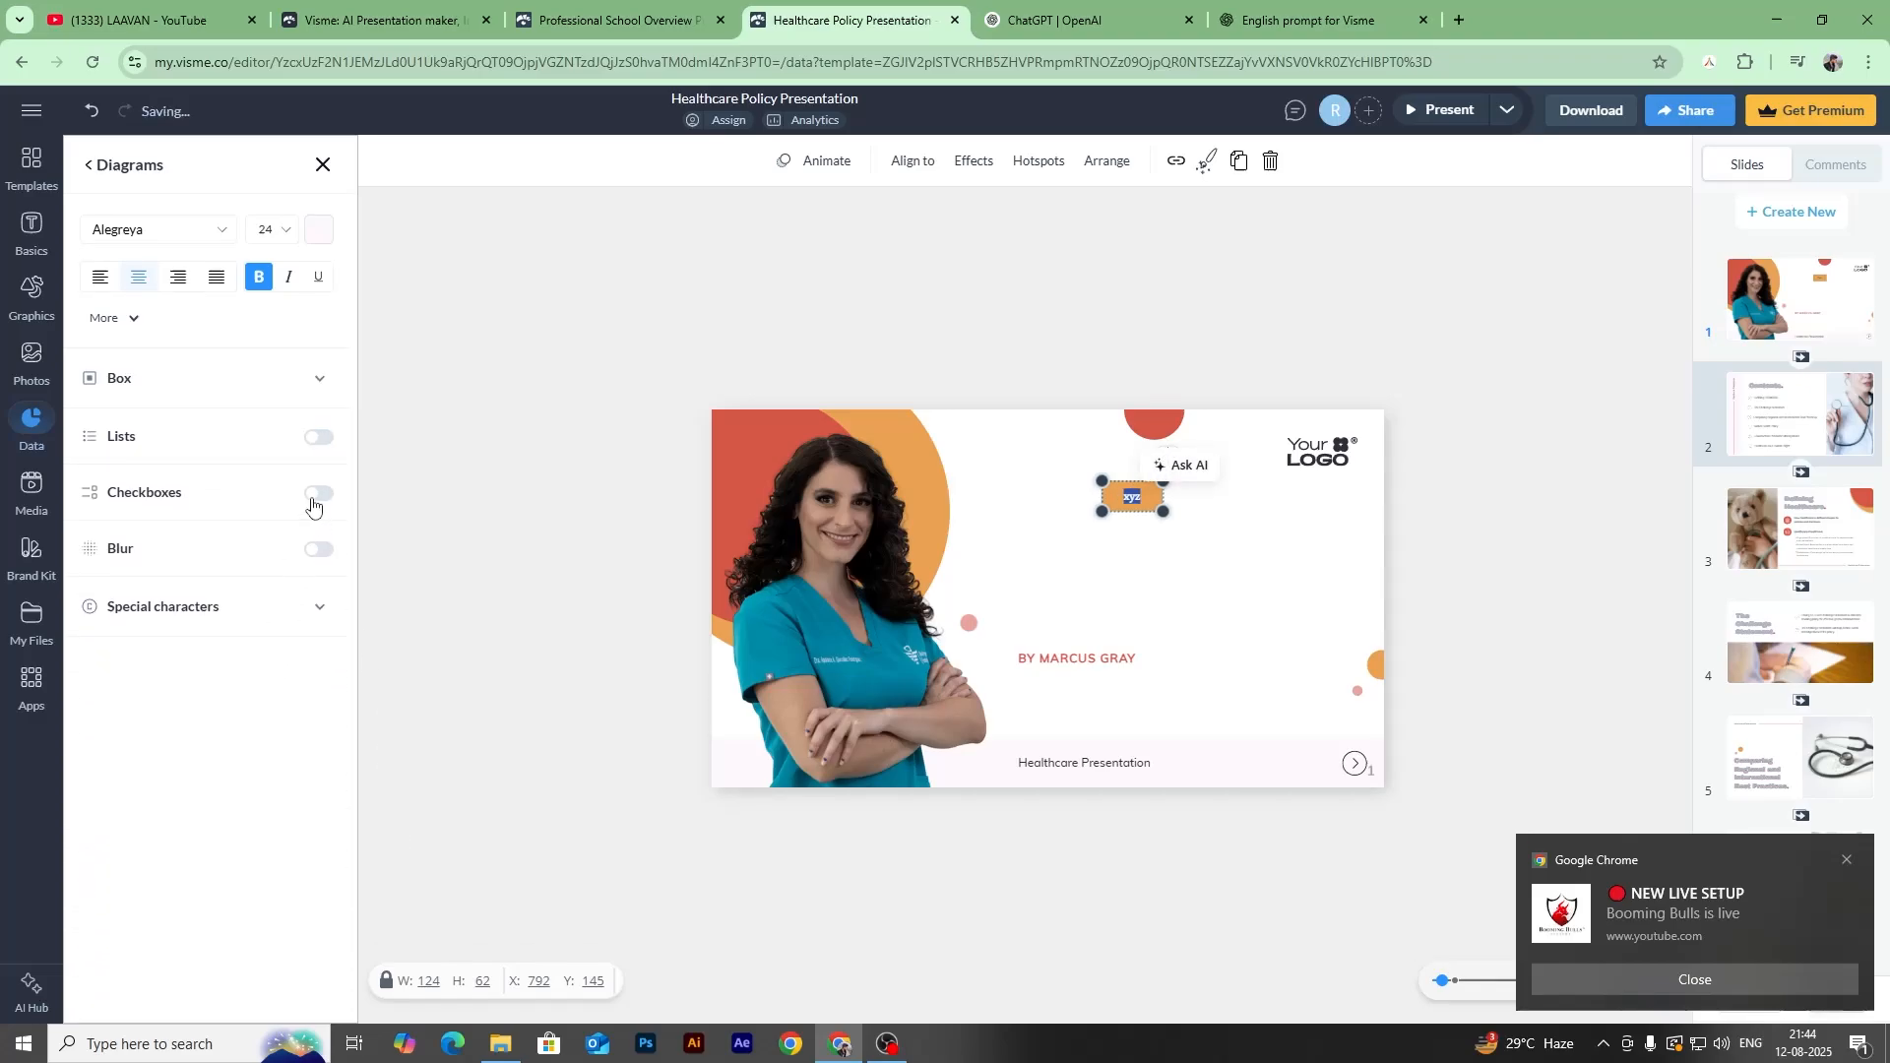
Try a checkbox with the strikethrough To-Do layout on the xyz text and turn checkboxes off.
click(314, 495)
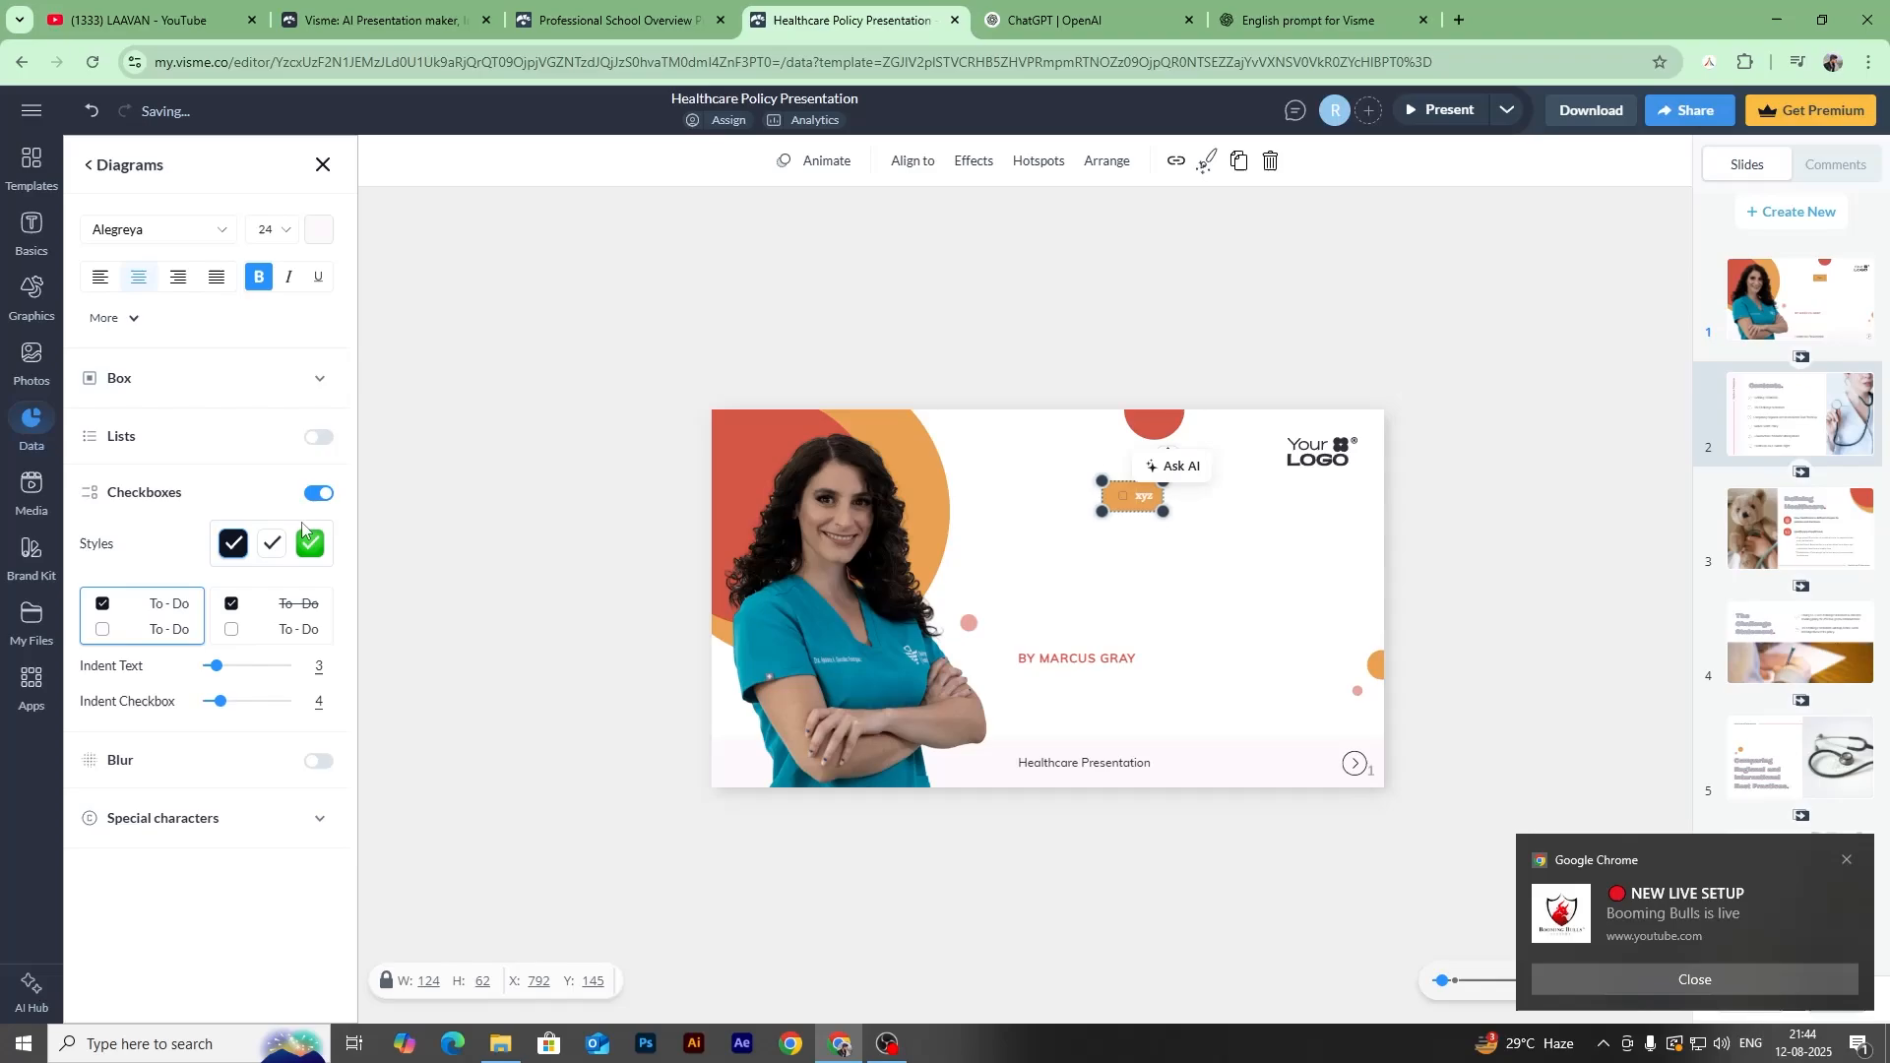
click(238, 635)
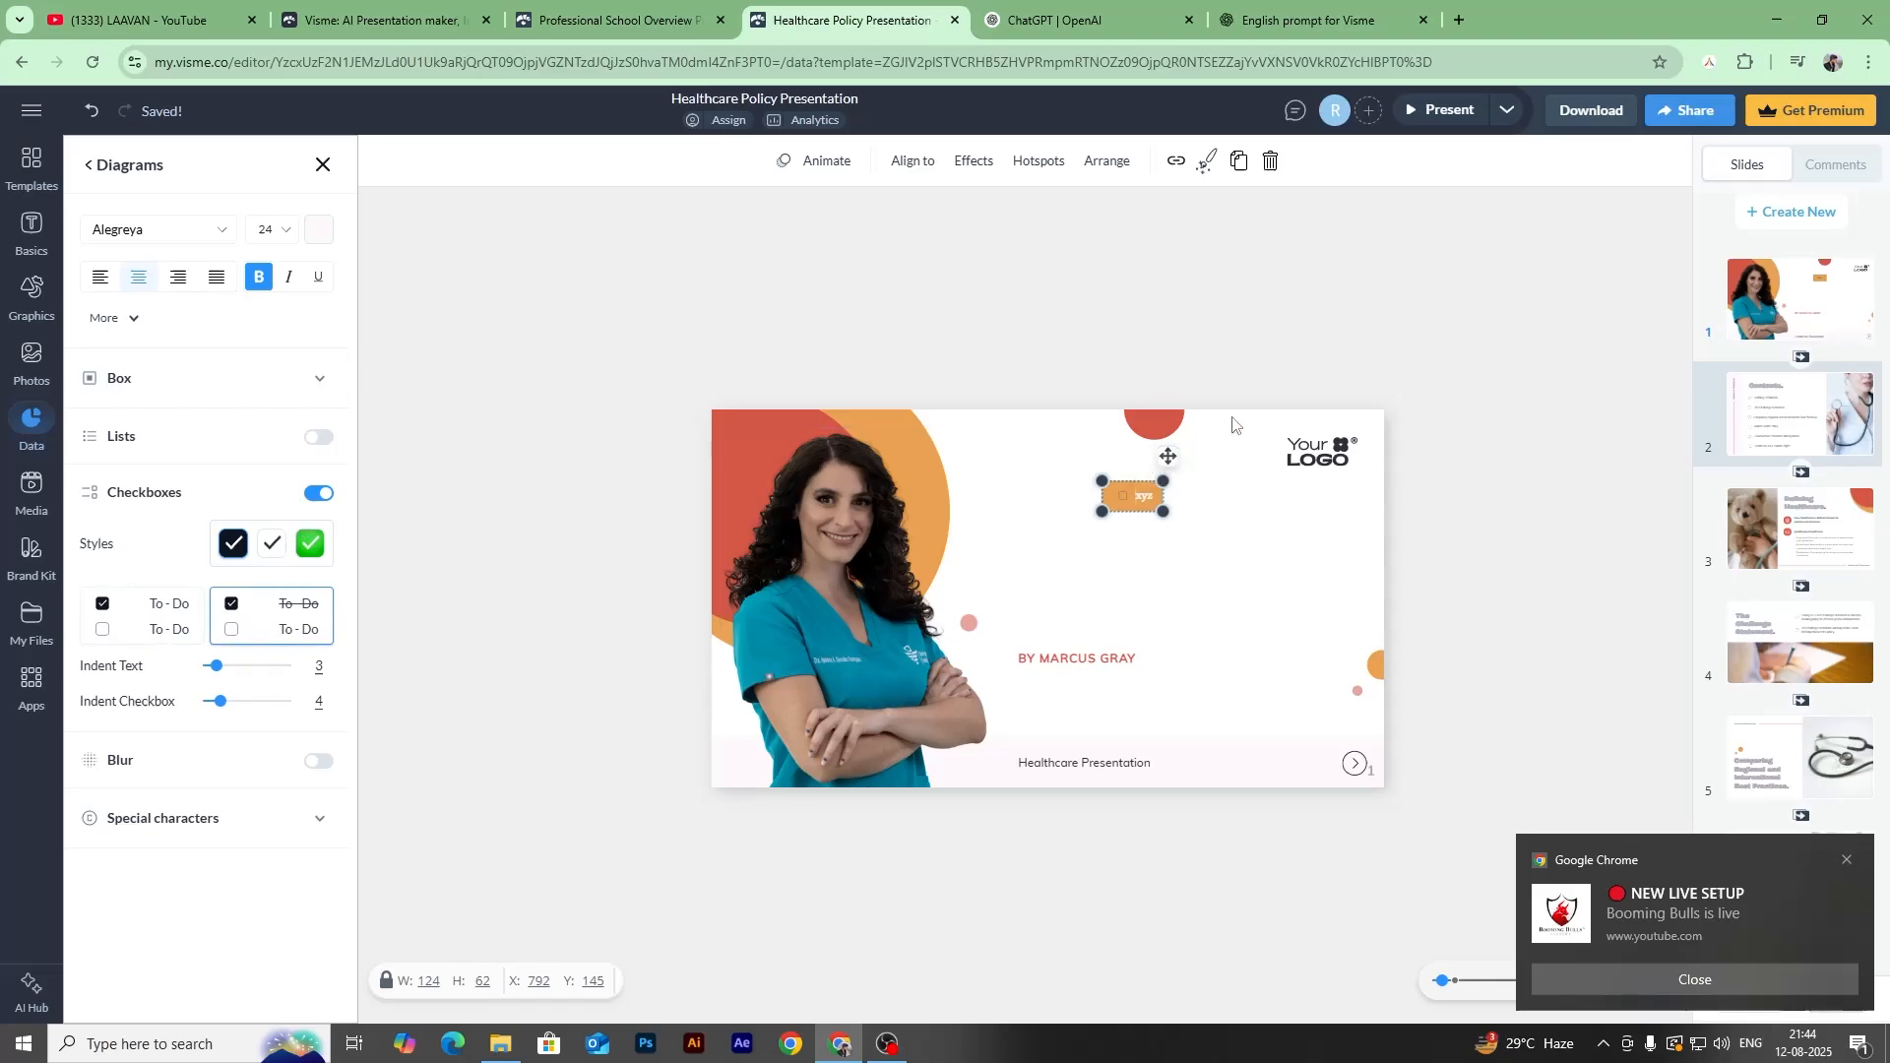
click(1124, 499)
click(318, 495)
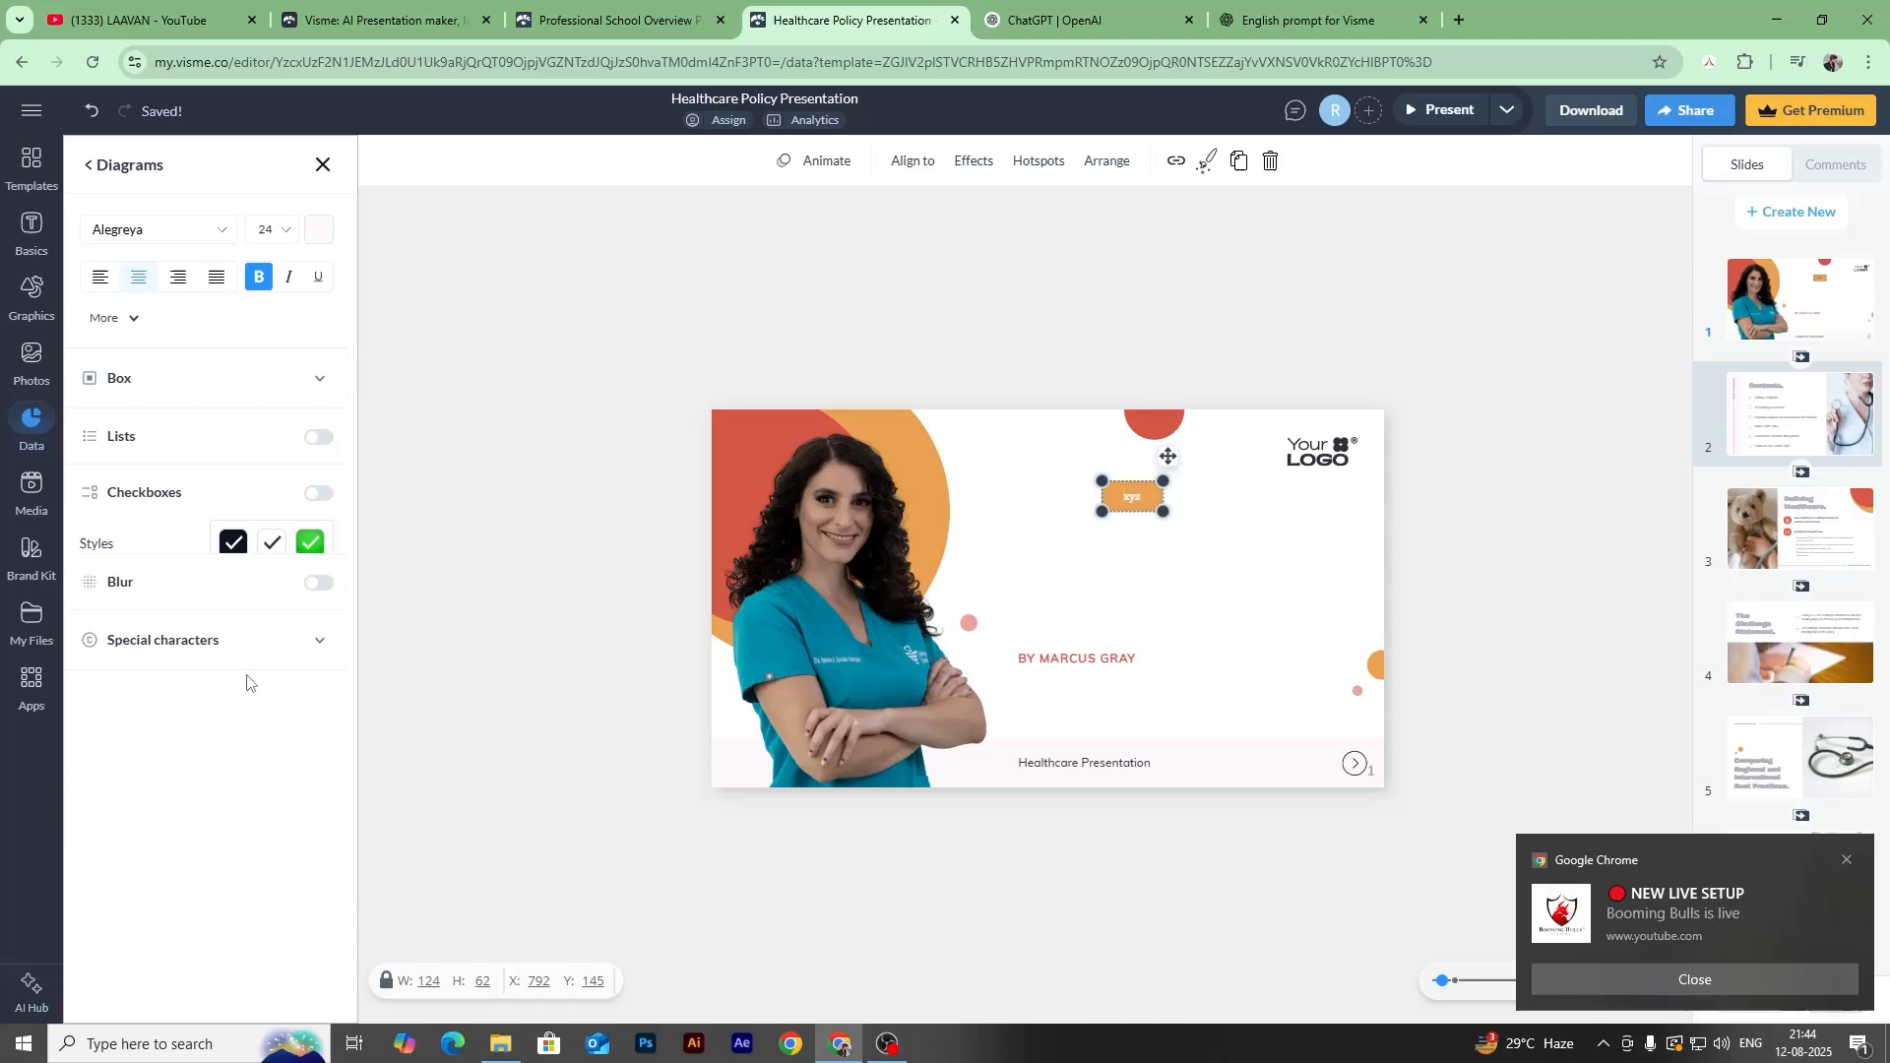
Try blurring the xyz text, remove the blur, and look over the available special characters.
click(318, 550)
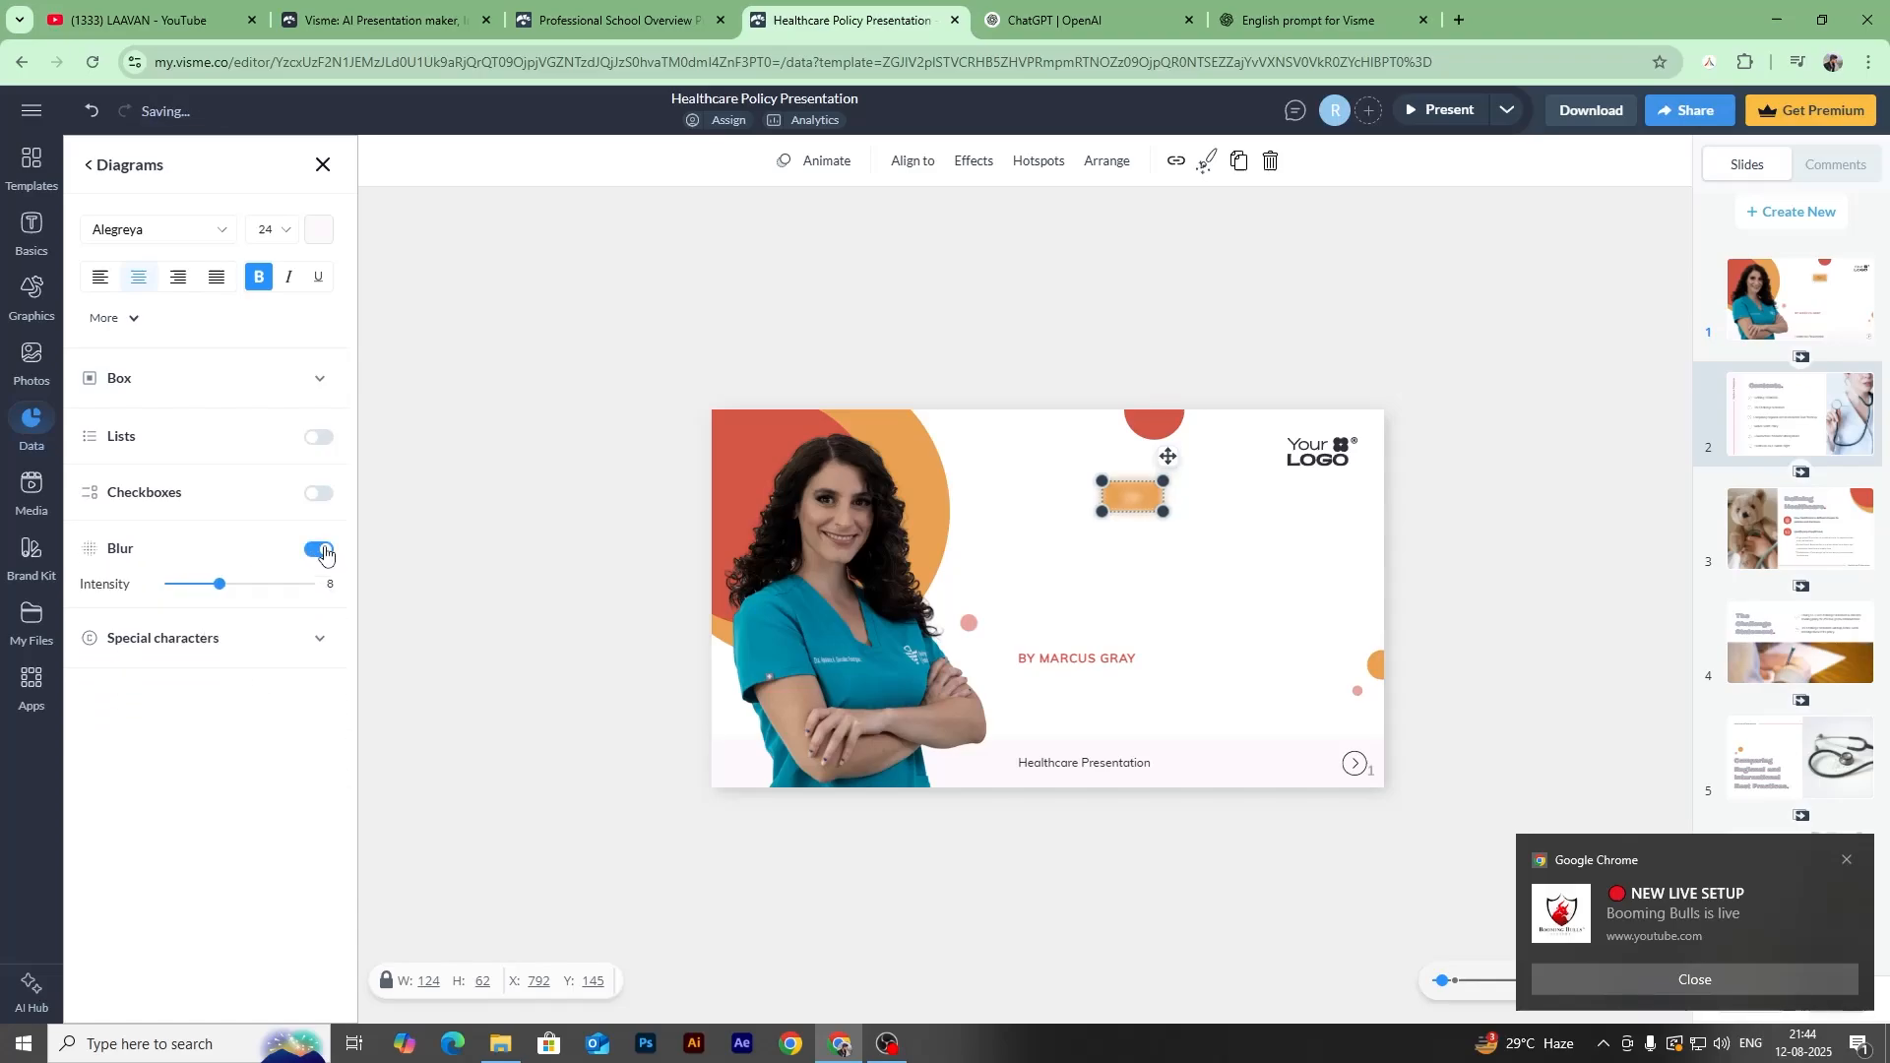
click(318, 550)
click(295, 606)
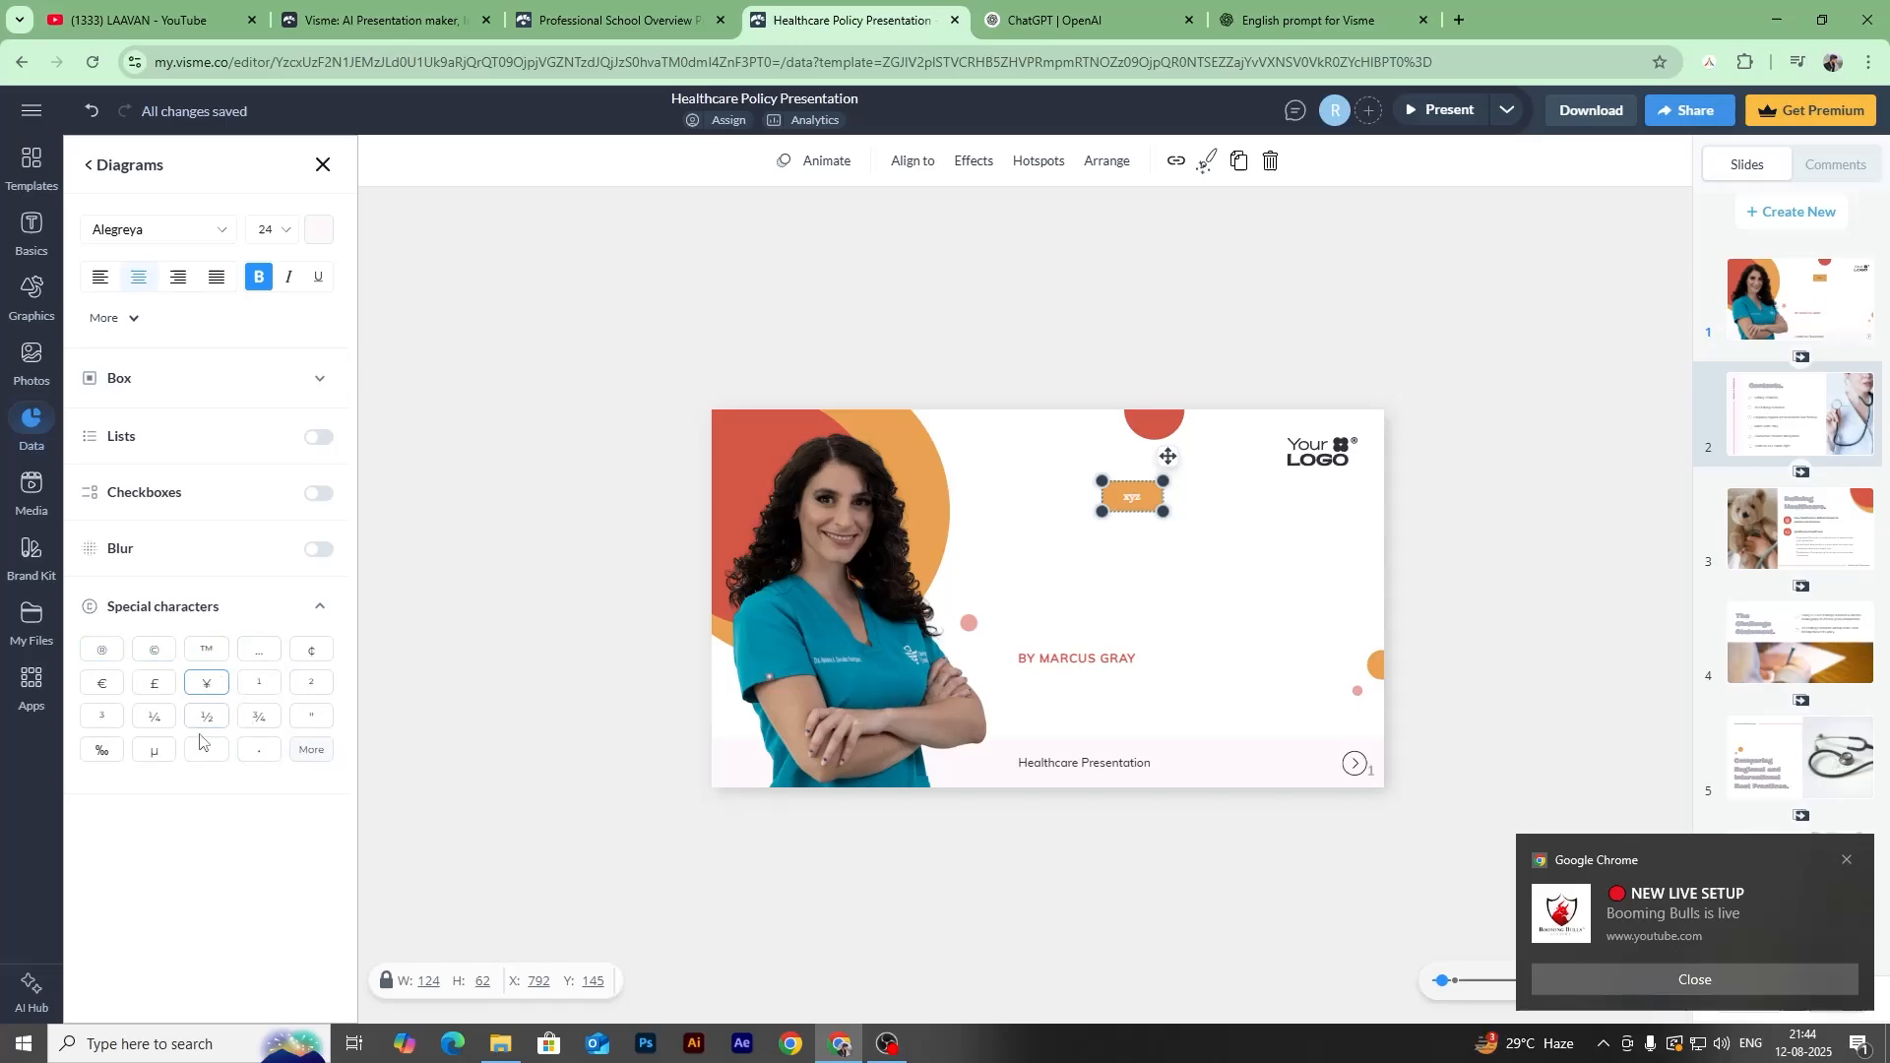
click(269, 563)
Add a plain line from the diagram shapes and bend it into an inverted V below the xyz box.
click(90, 165)
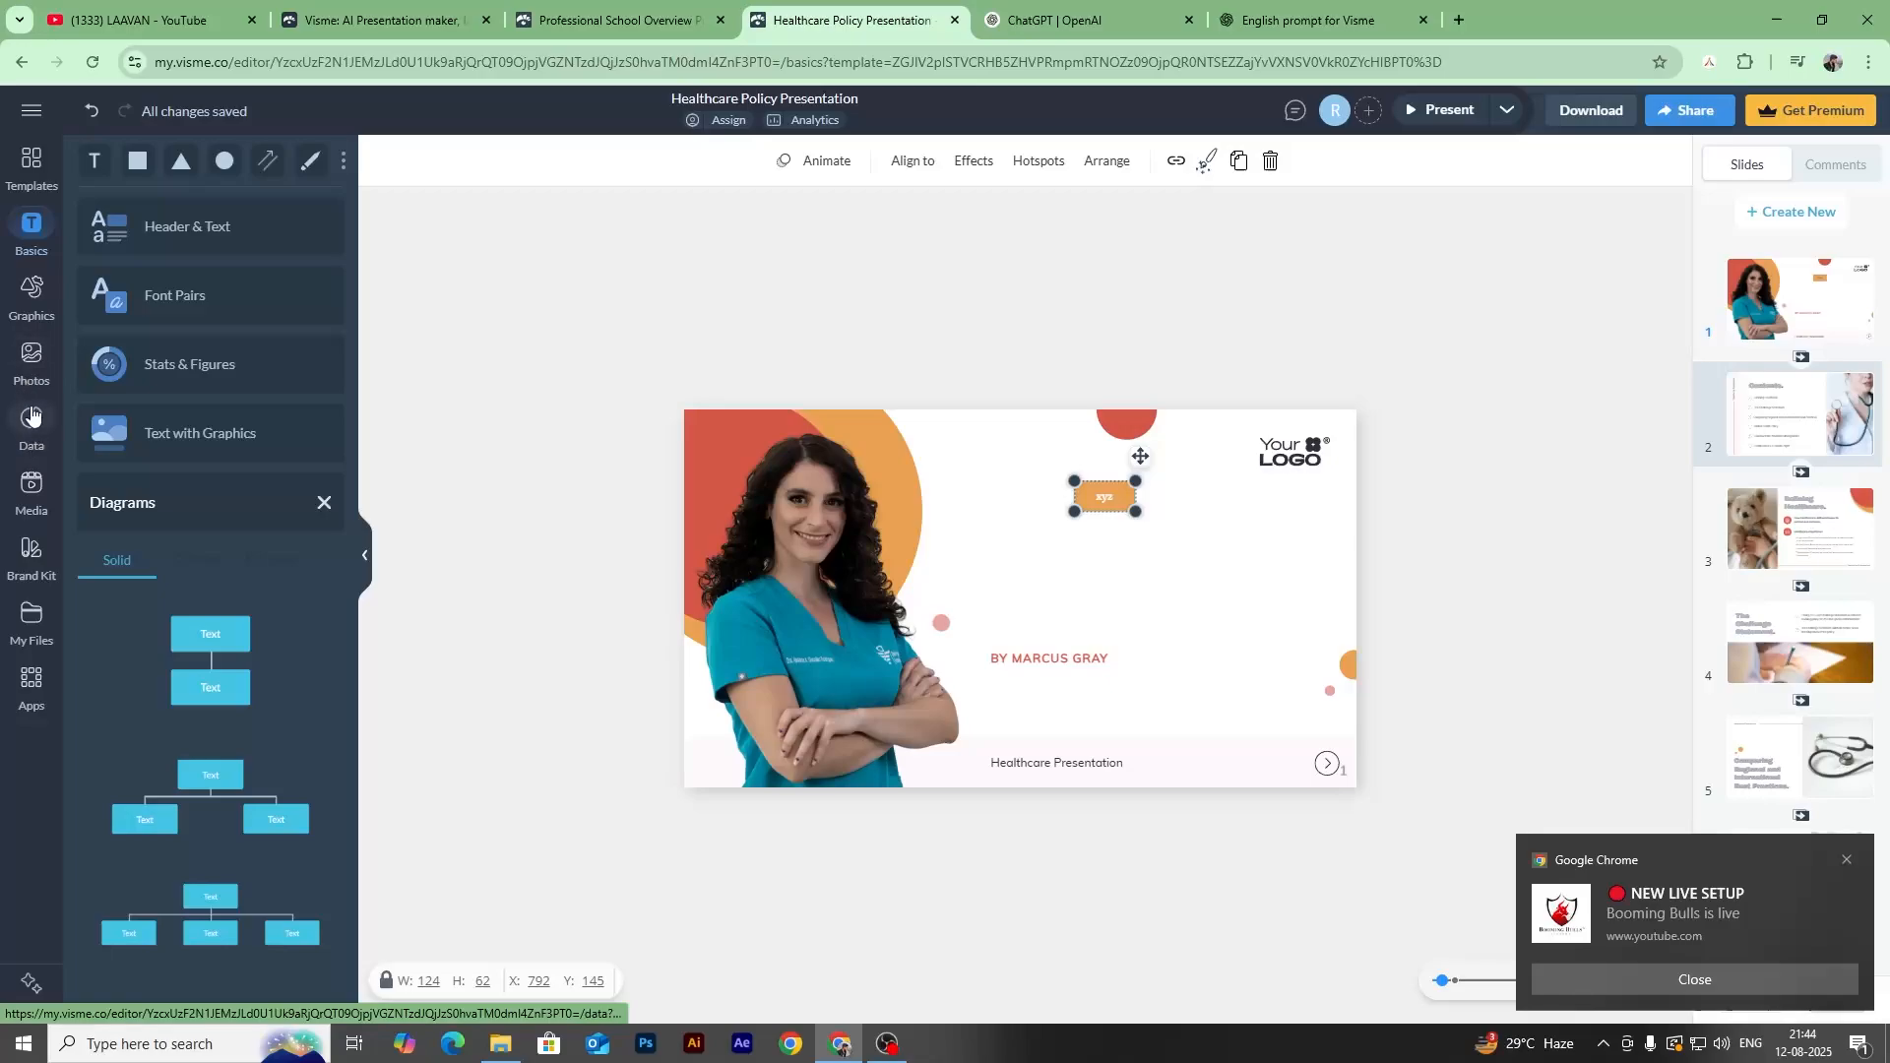
click(31, 414)
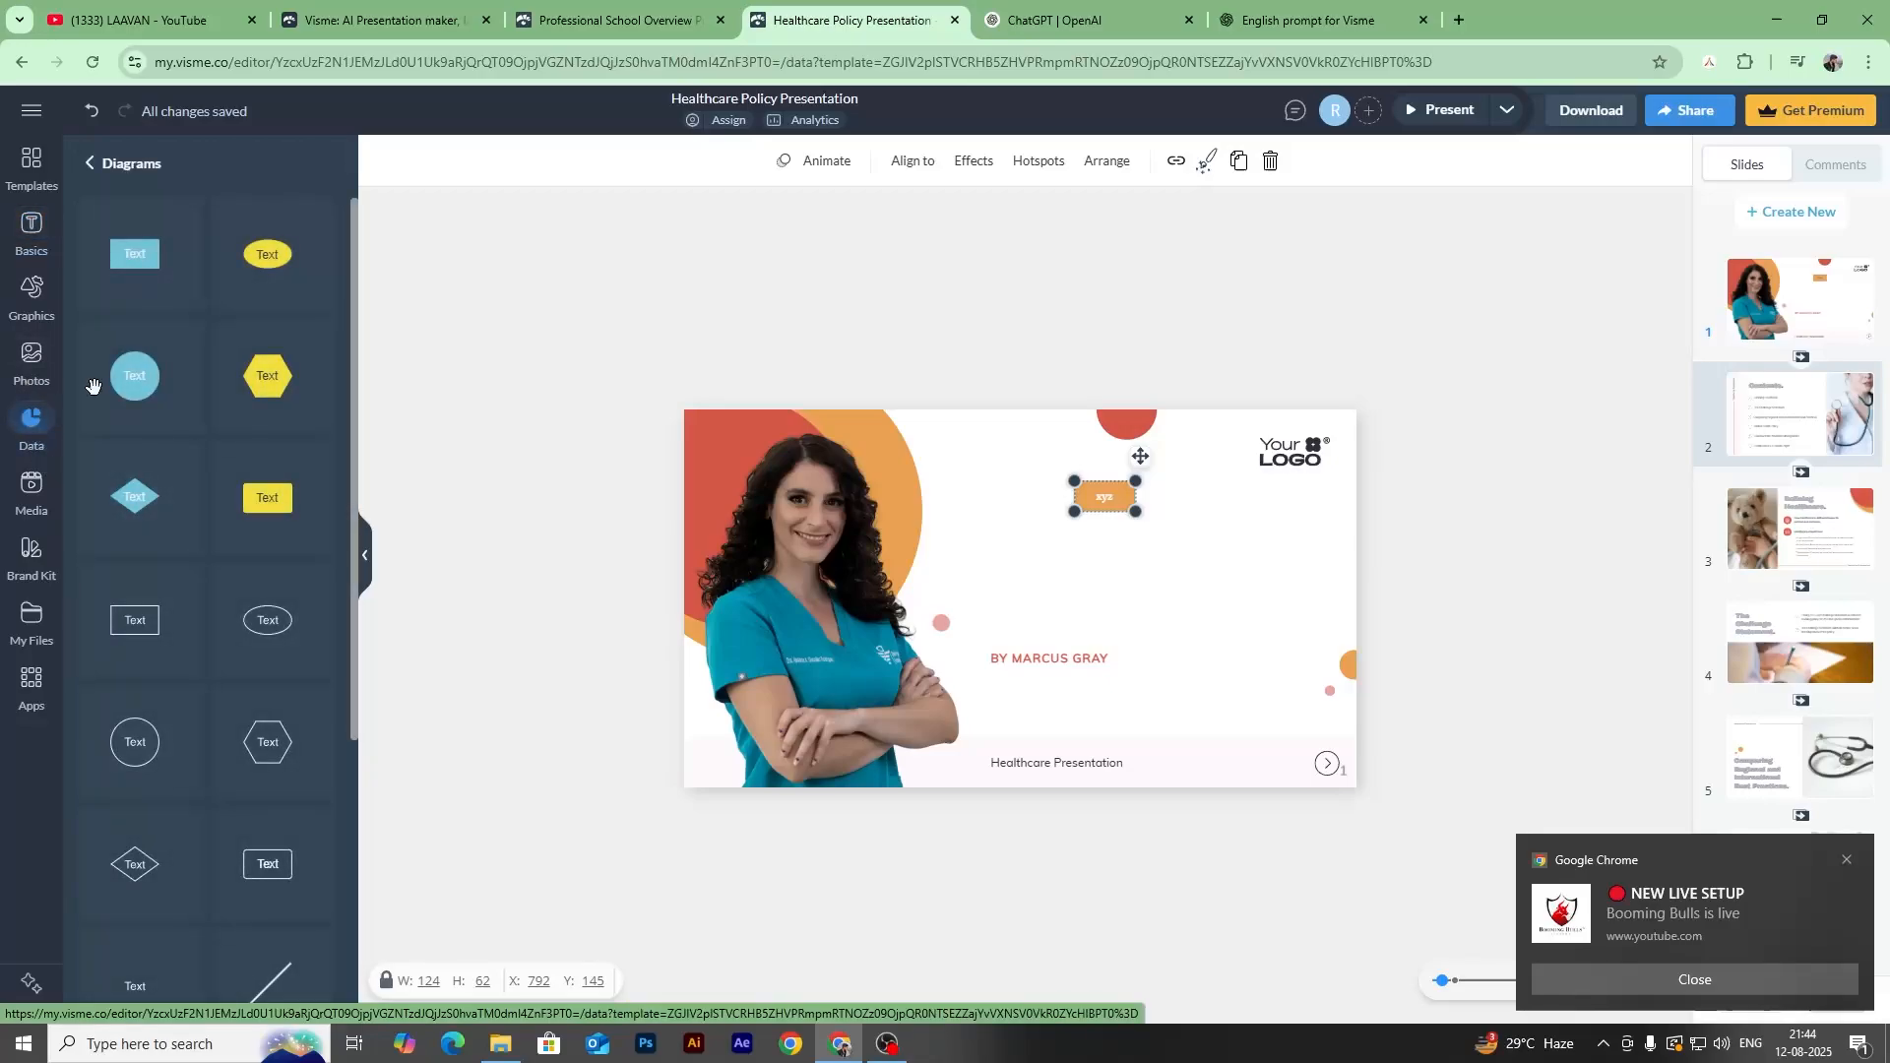
scroll(237, 414, down, 4)
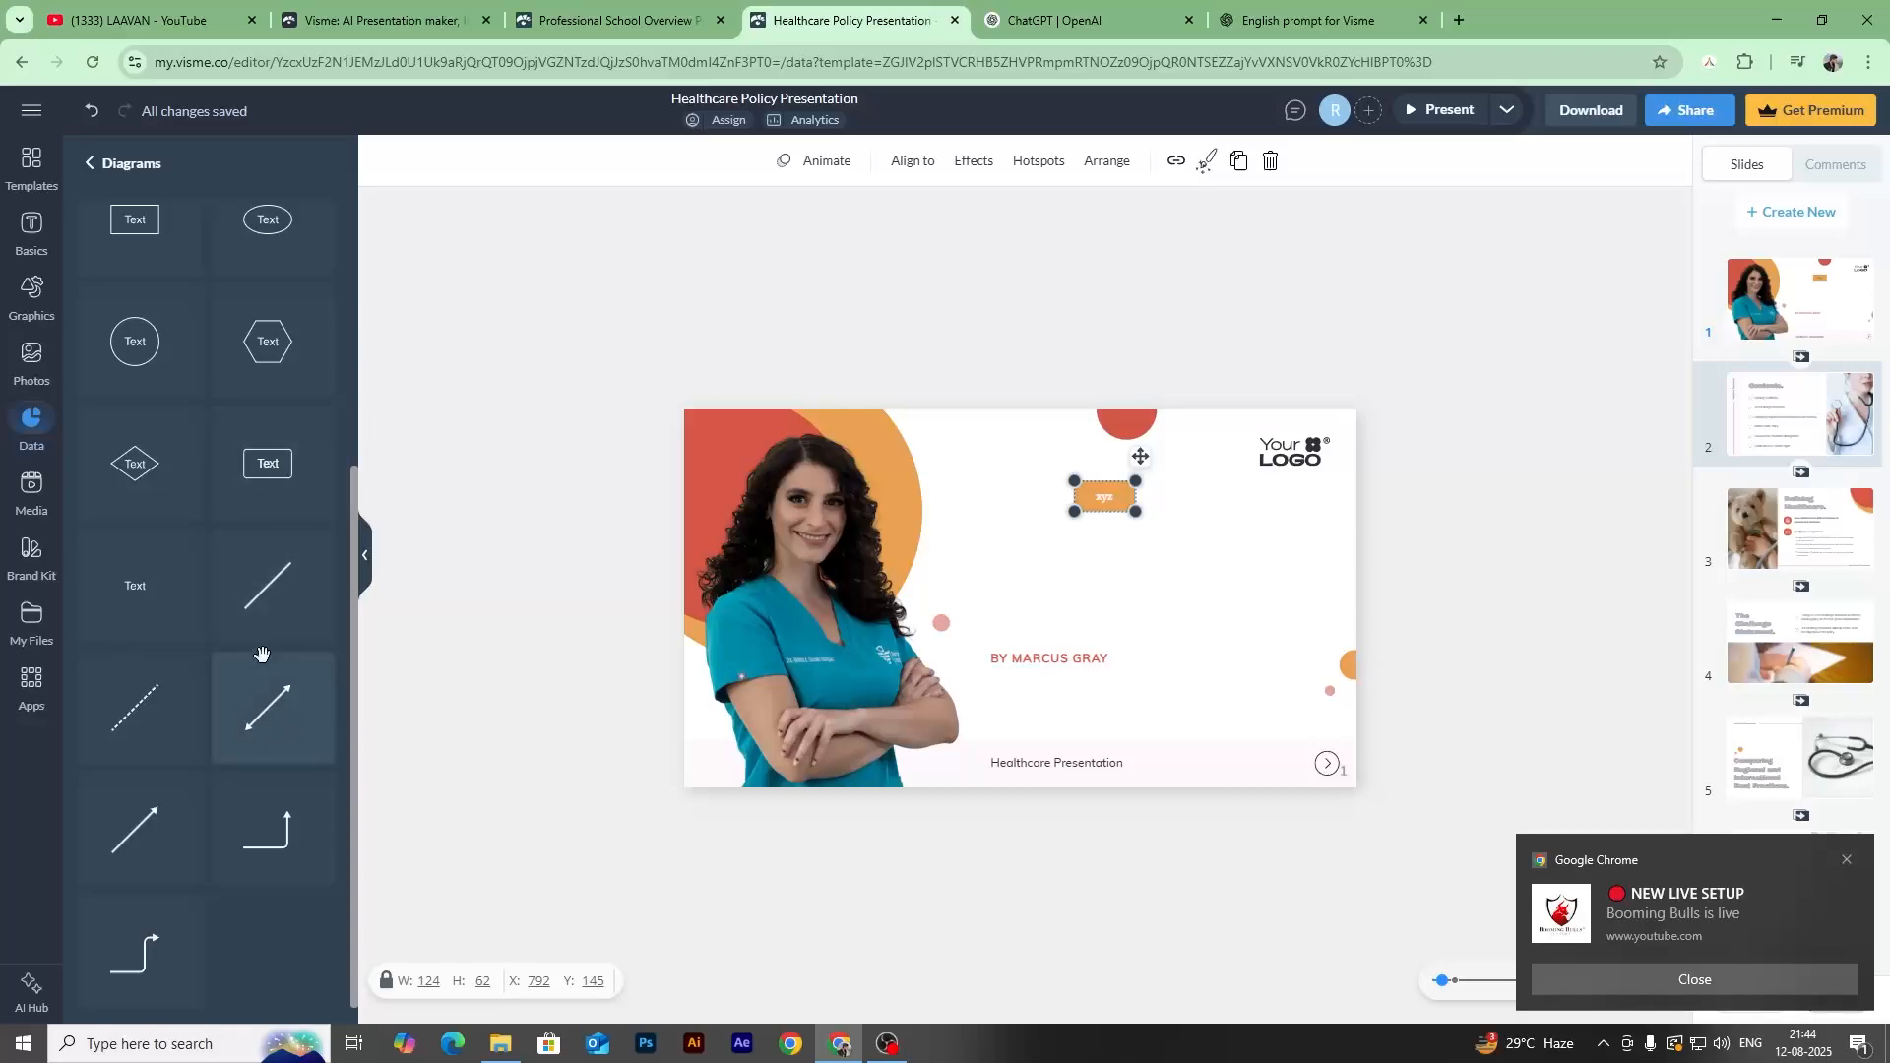
click(325, 641)
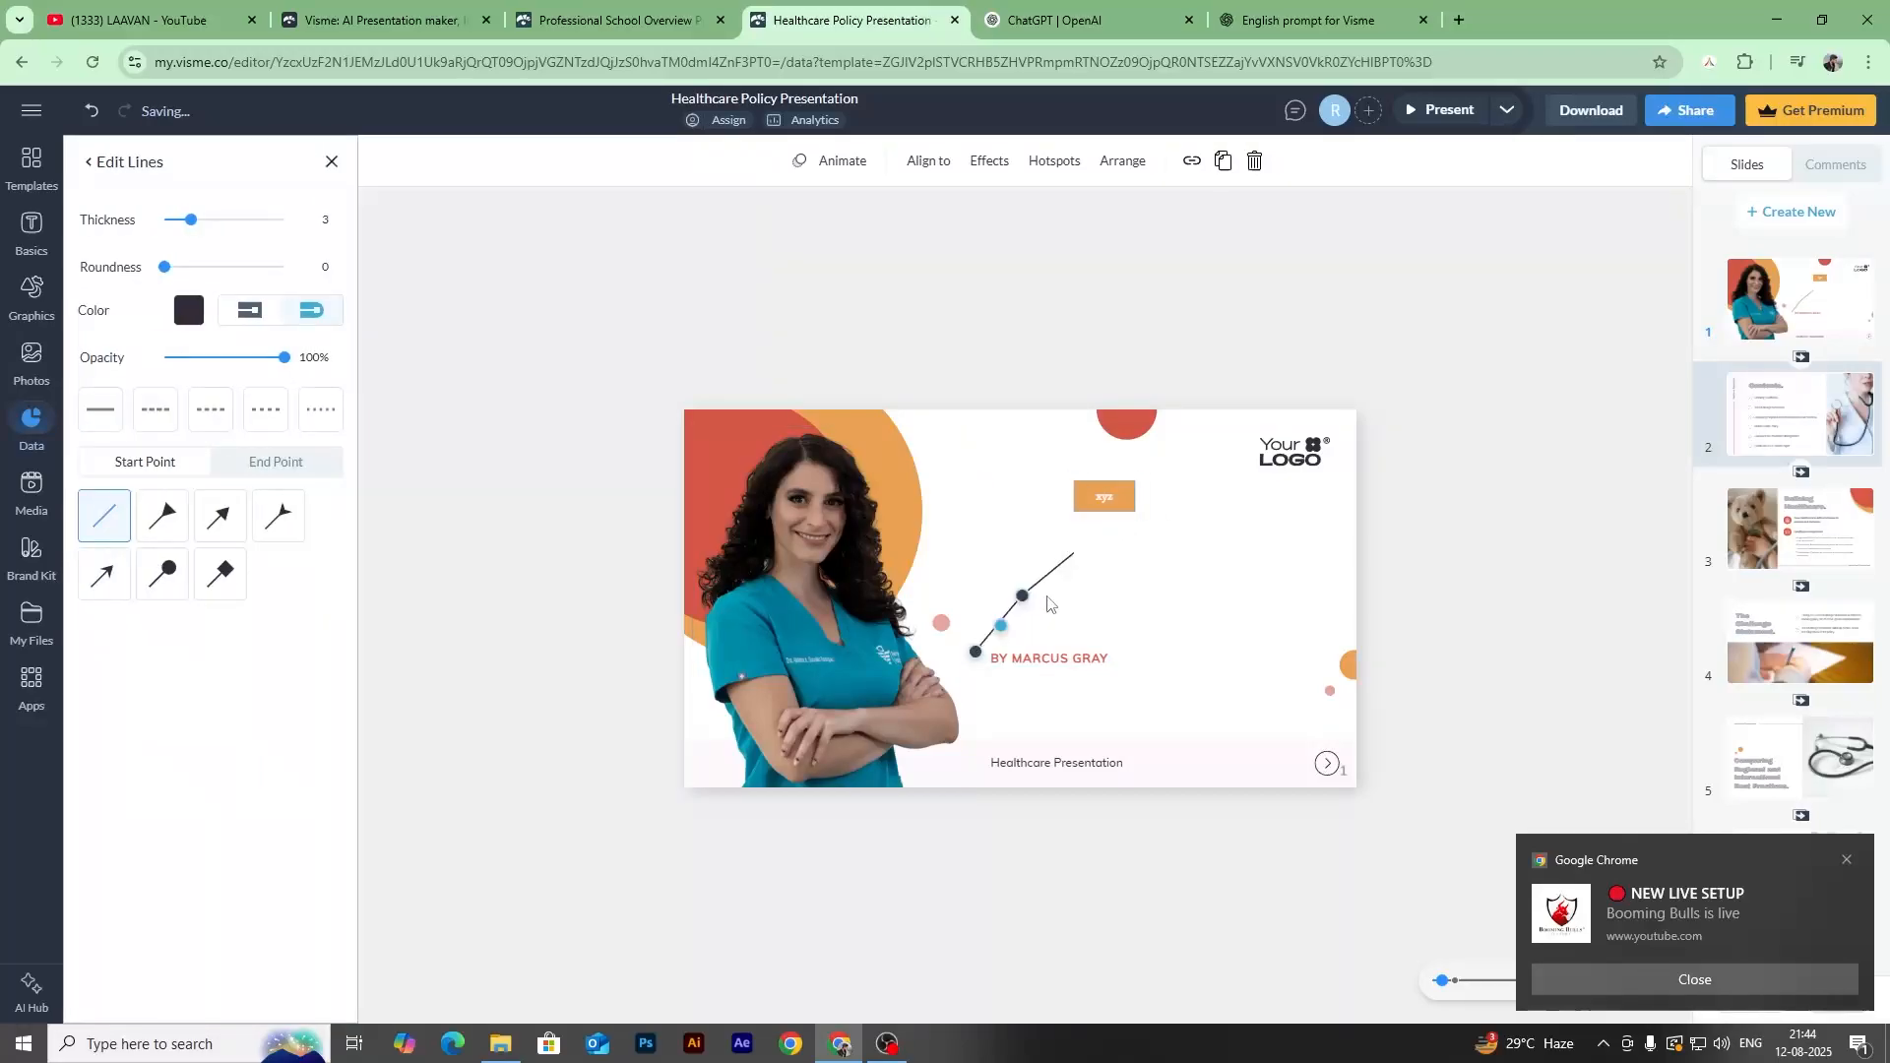
drag(1079, 559, 1152, 574)
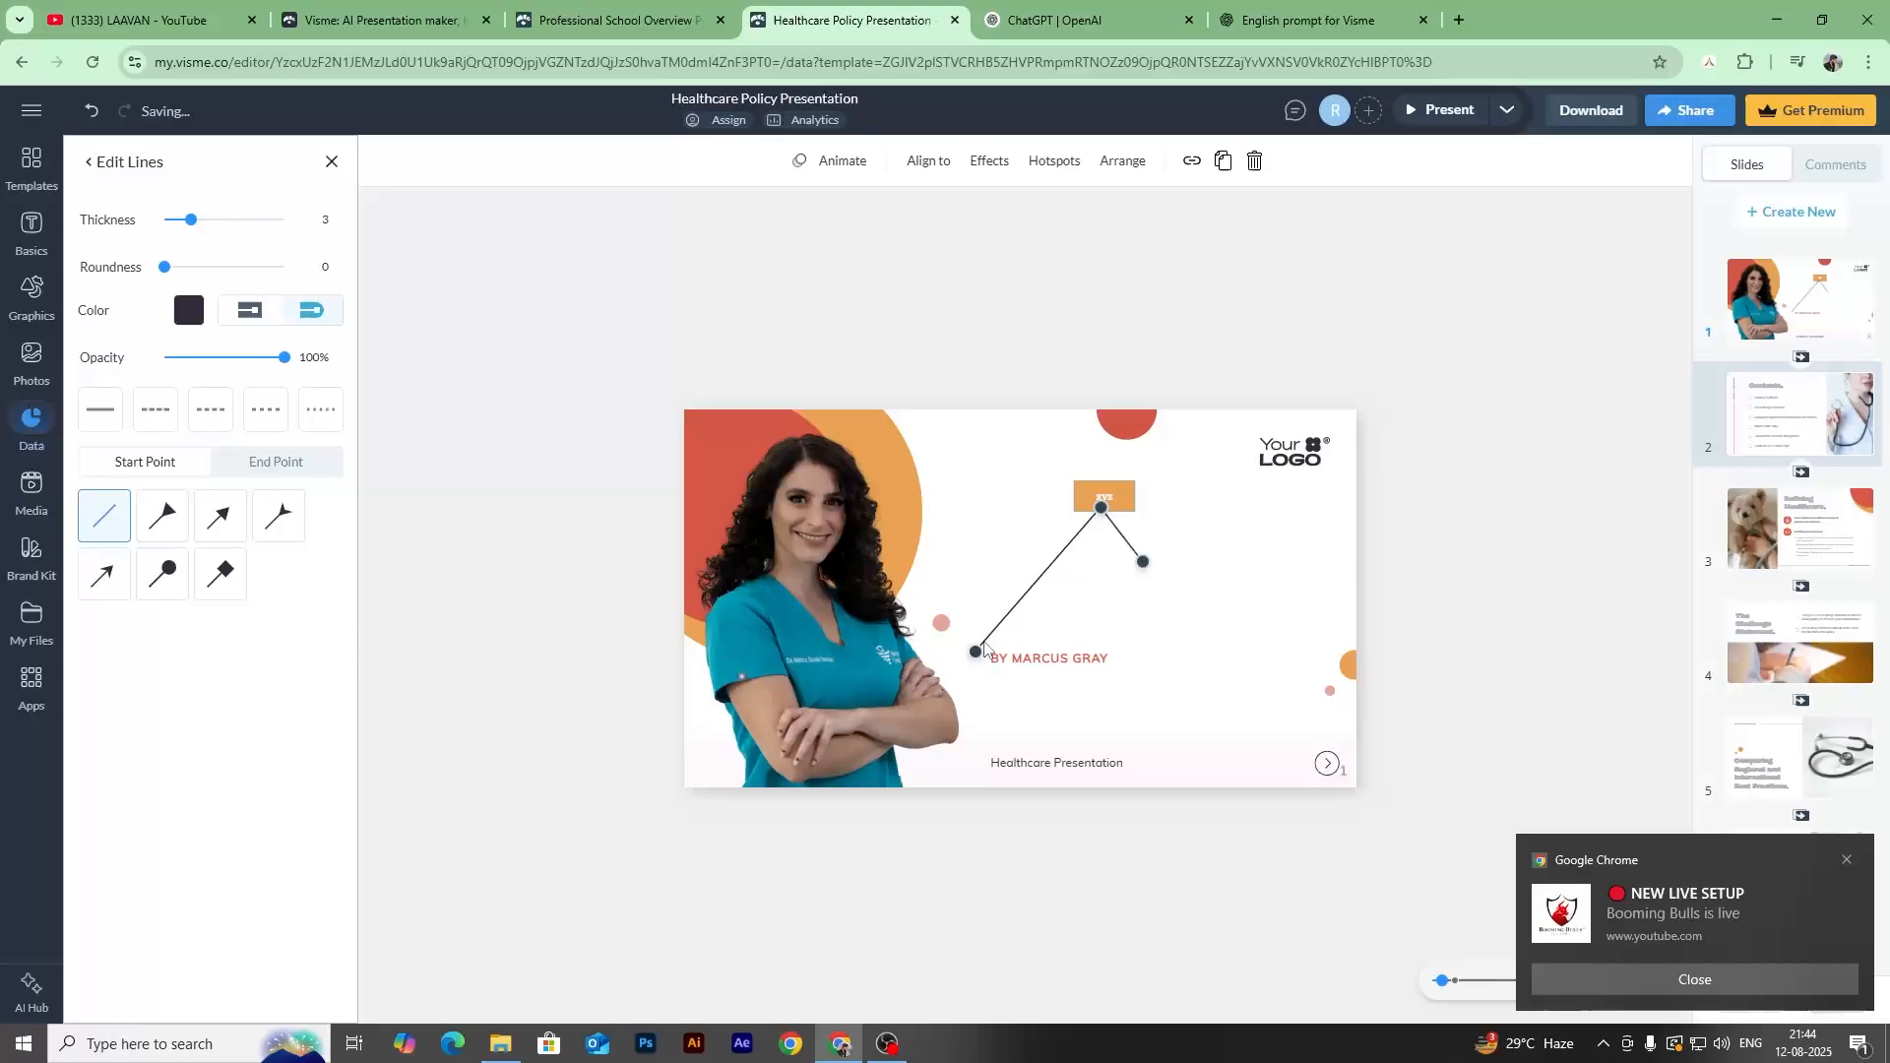
drag(982, 662, 1067, 566)
click(1154, 616)
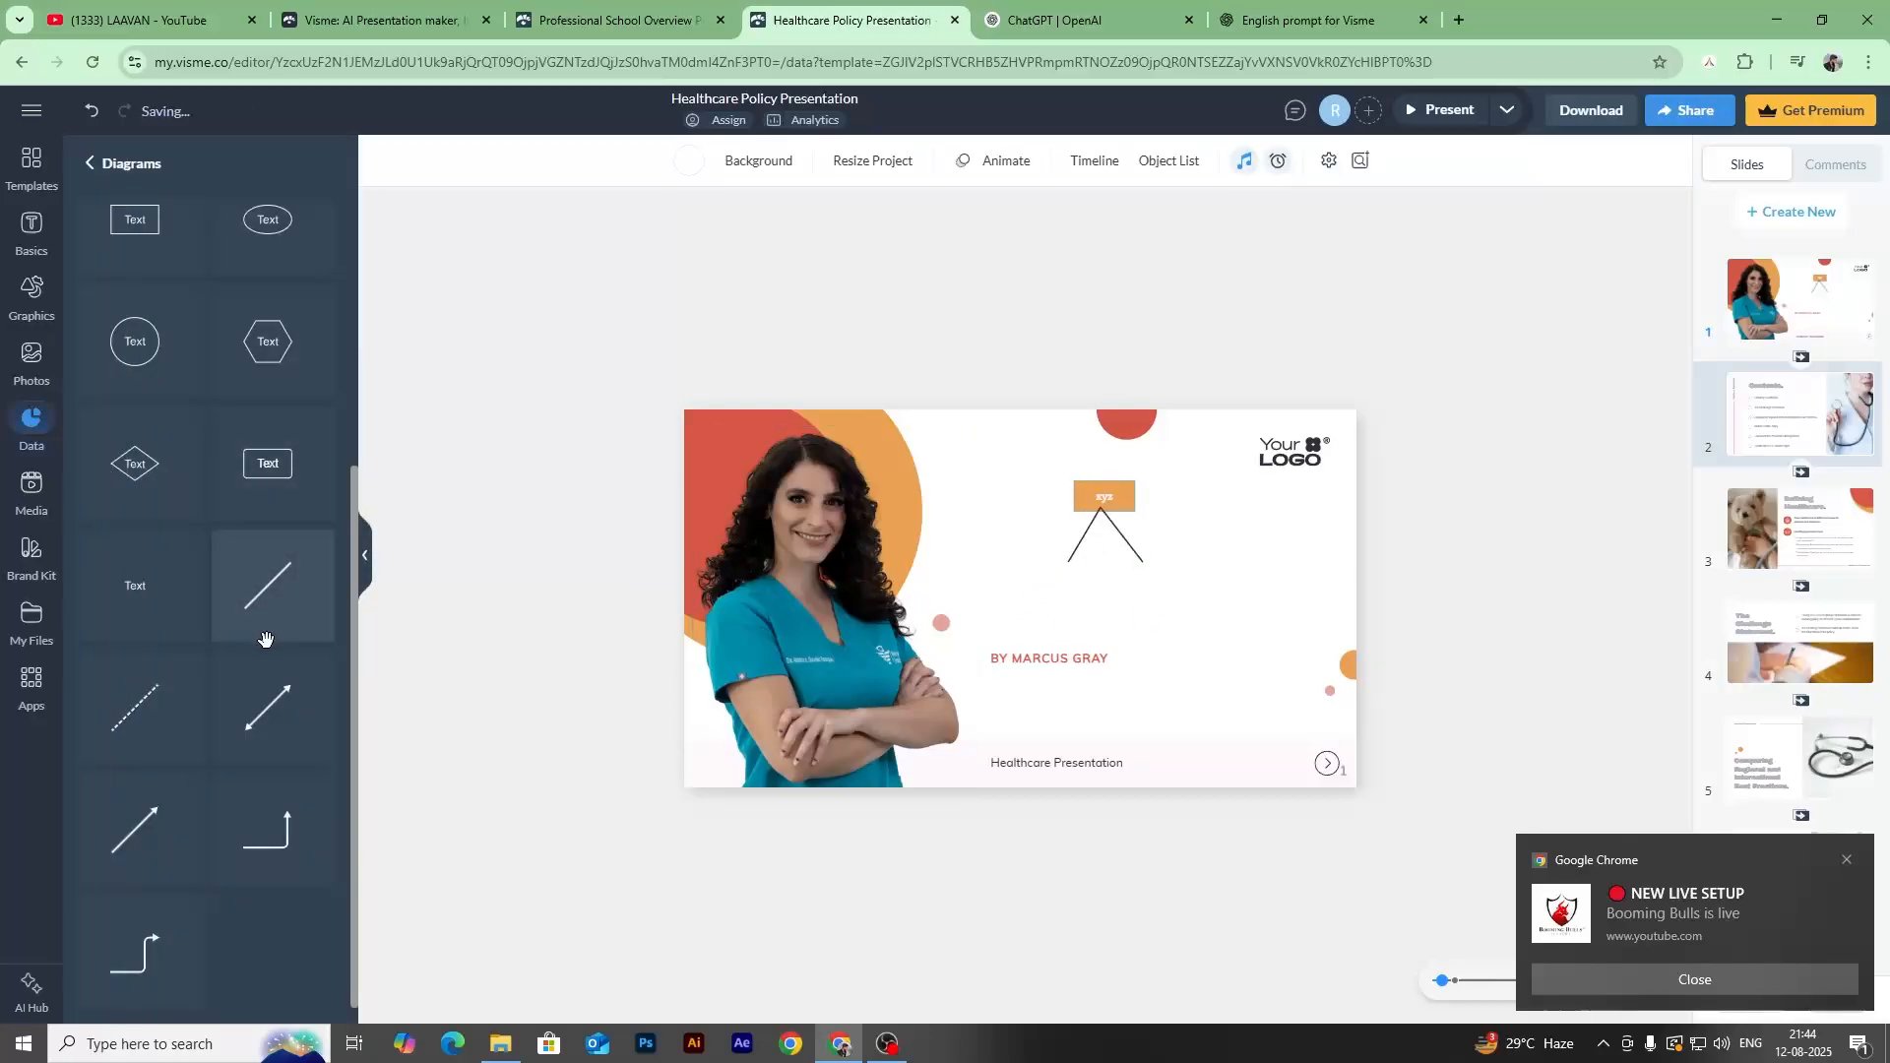
Place an outlined text ellipse at the connector's right end and paste copies of it, allowing clipboard access.
scroll(296, 512, up, 3)
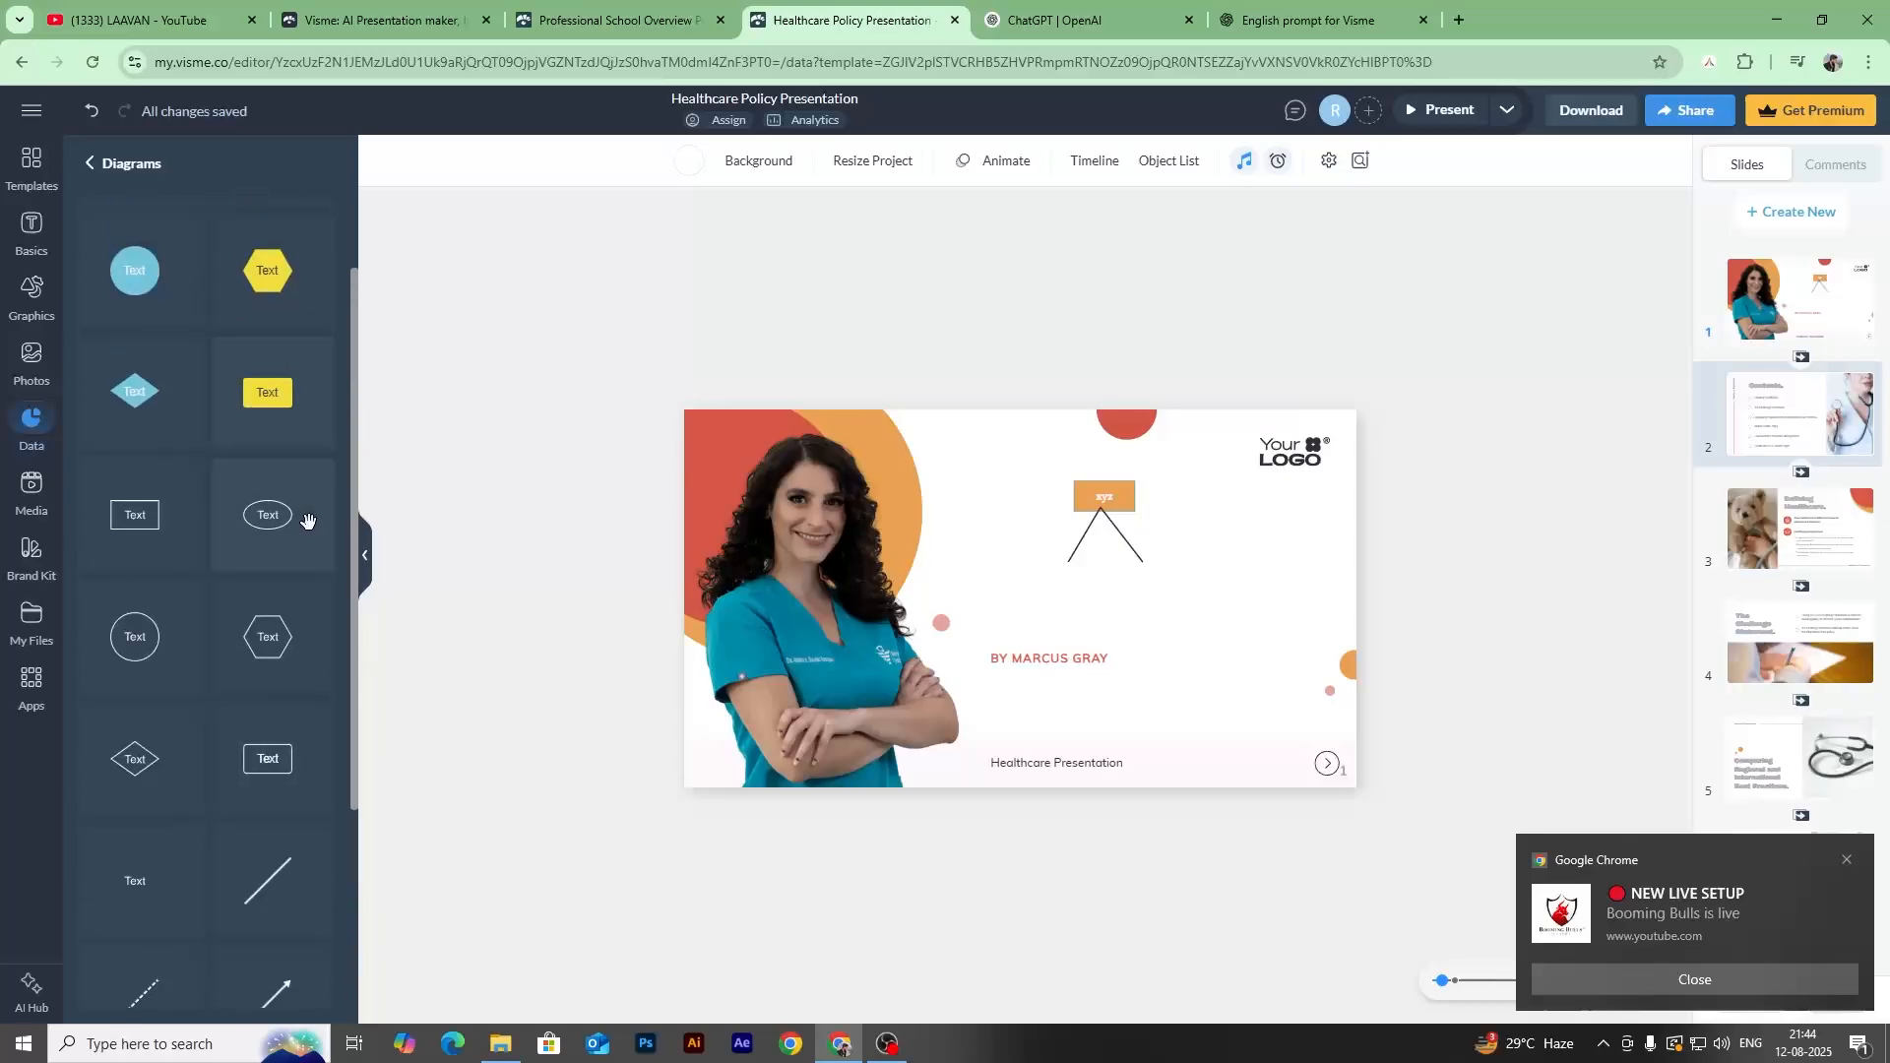
drag(379, 551, 1147, 576)
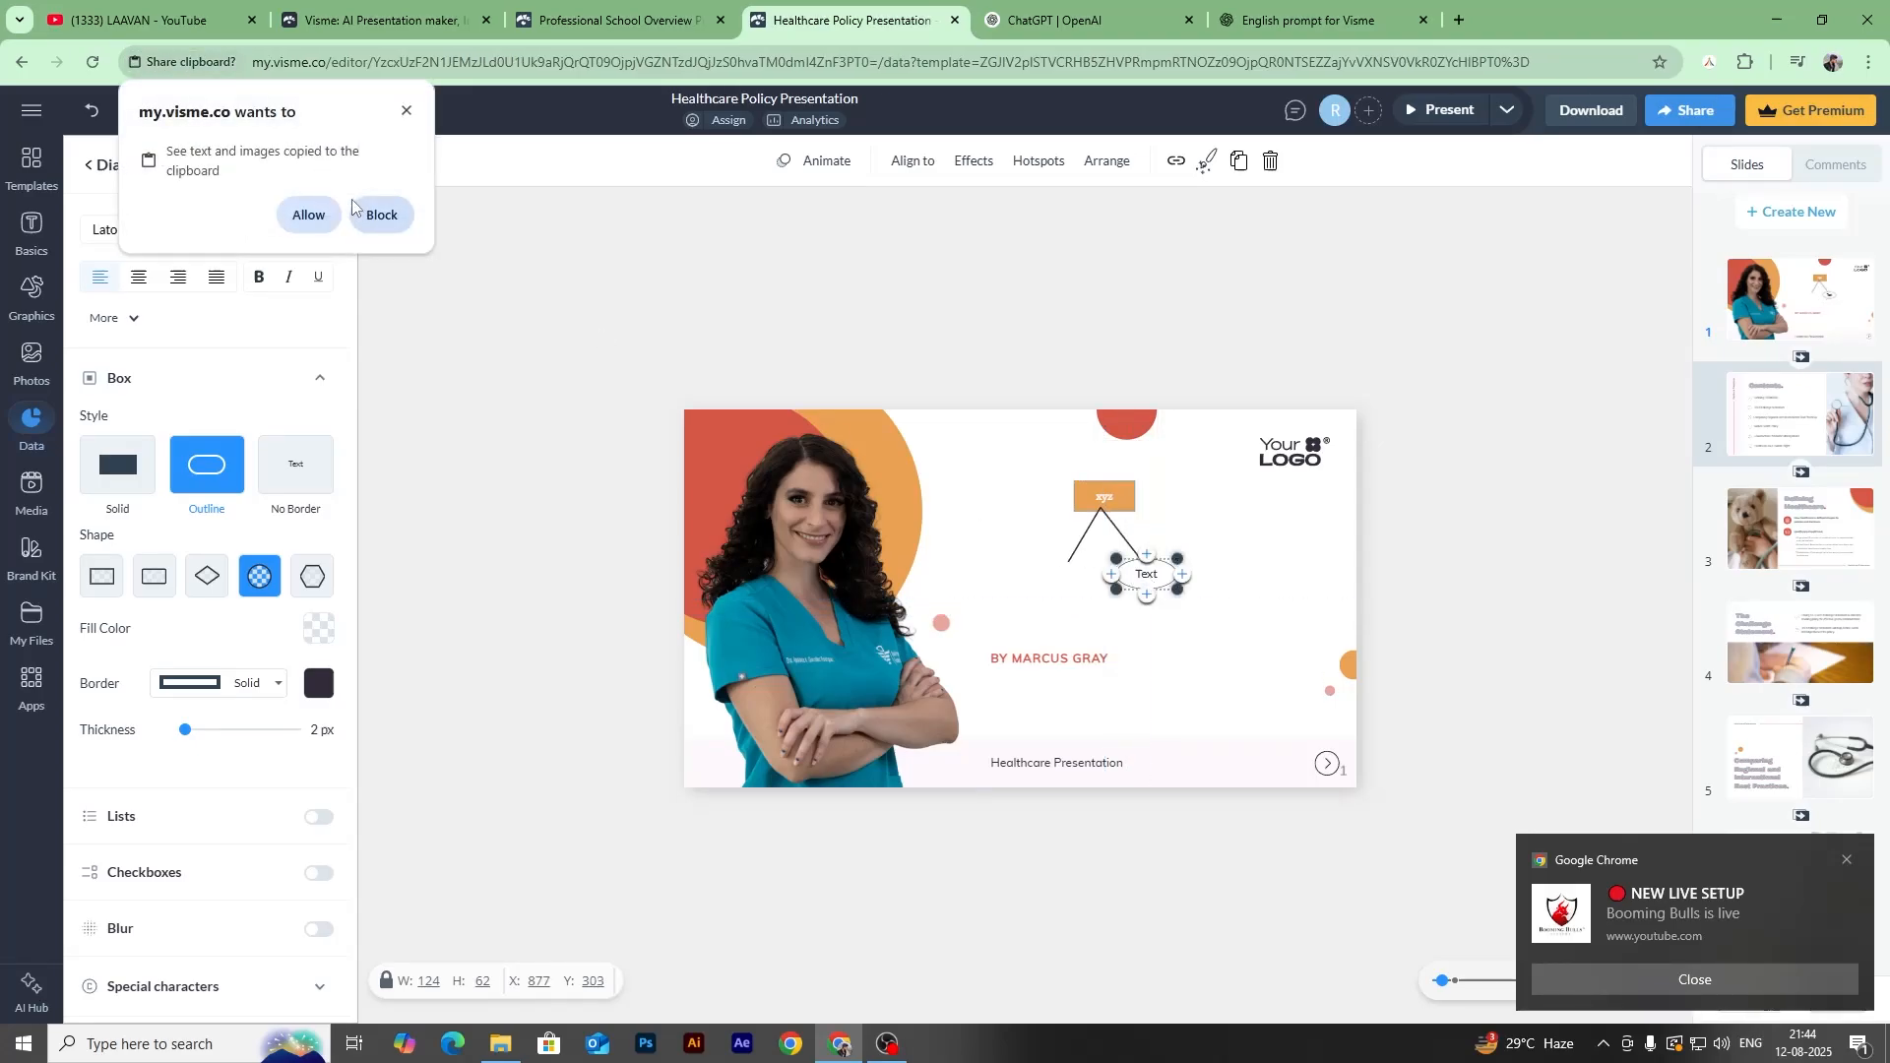
click(308, 214)
key(ctrl+v)
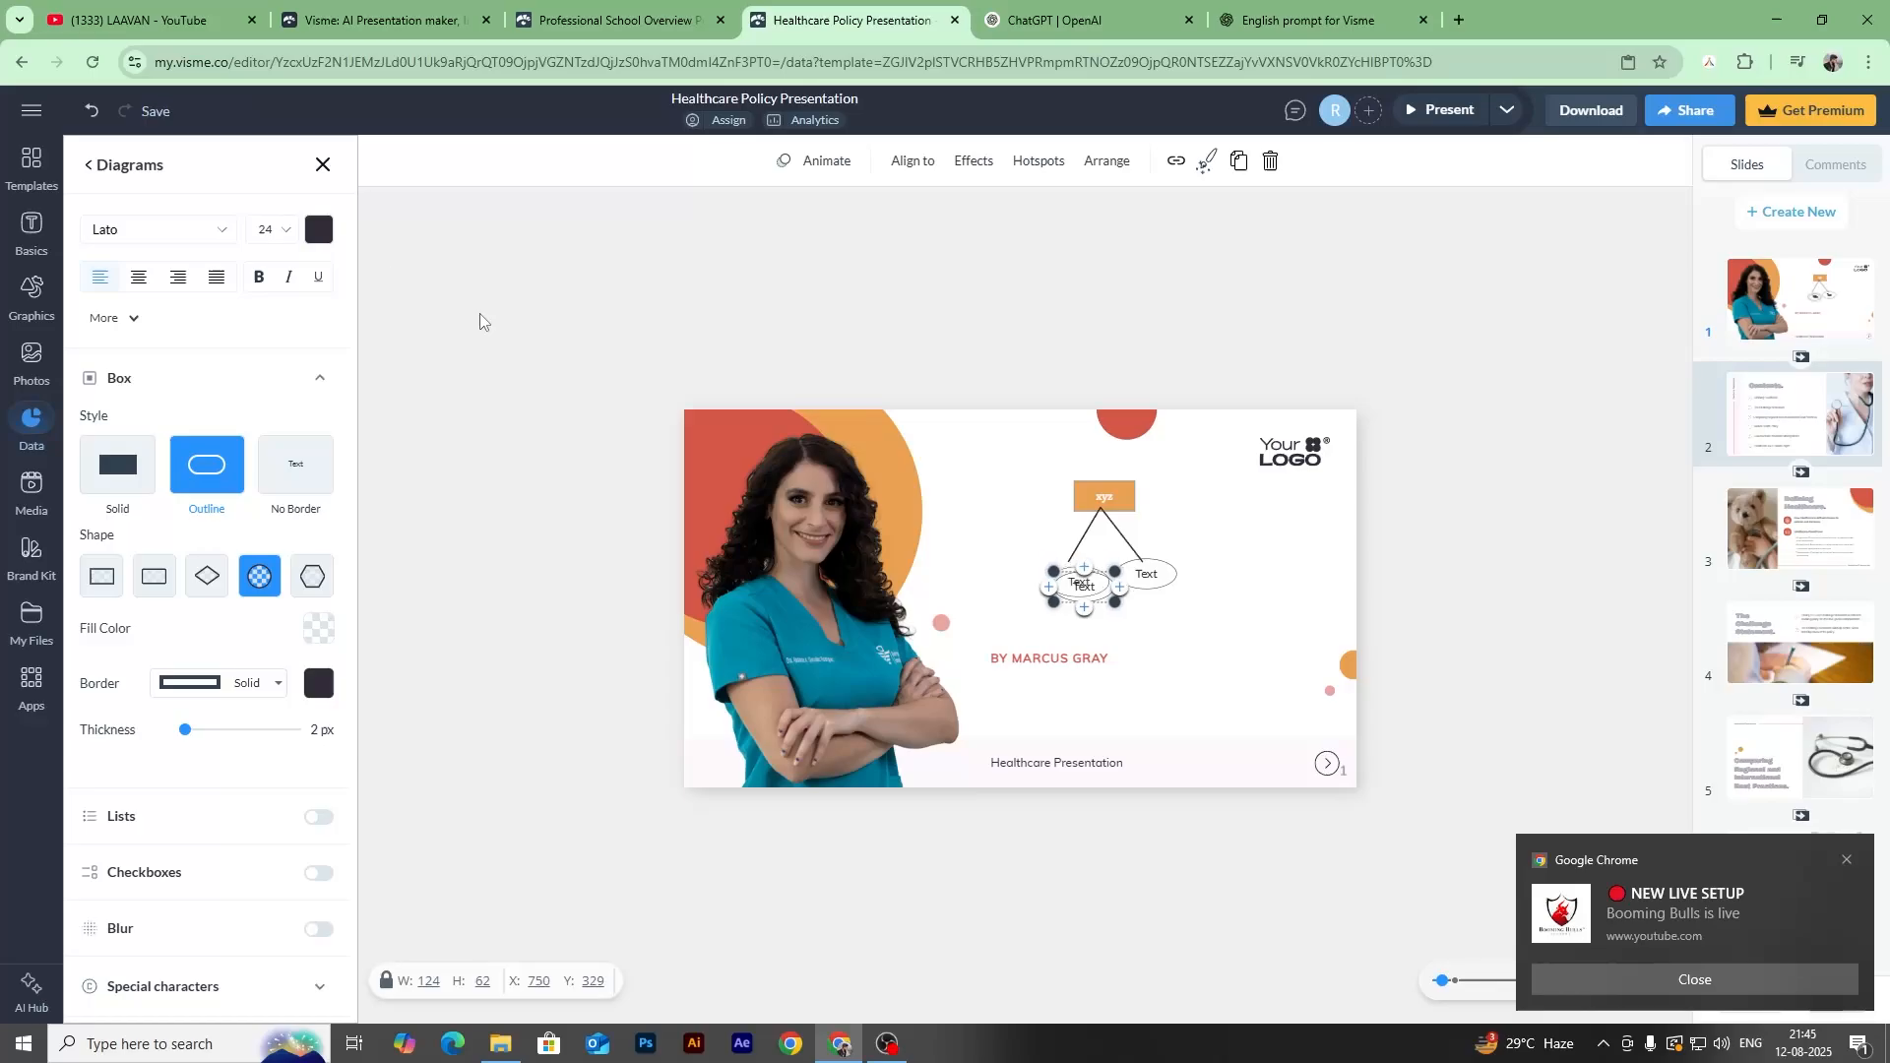
Position one ellipse copy under the connector's left end and delete the extra copy.
drag(1090, 587, 1231, 541)
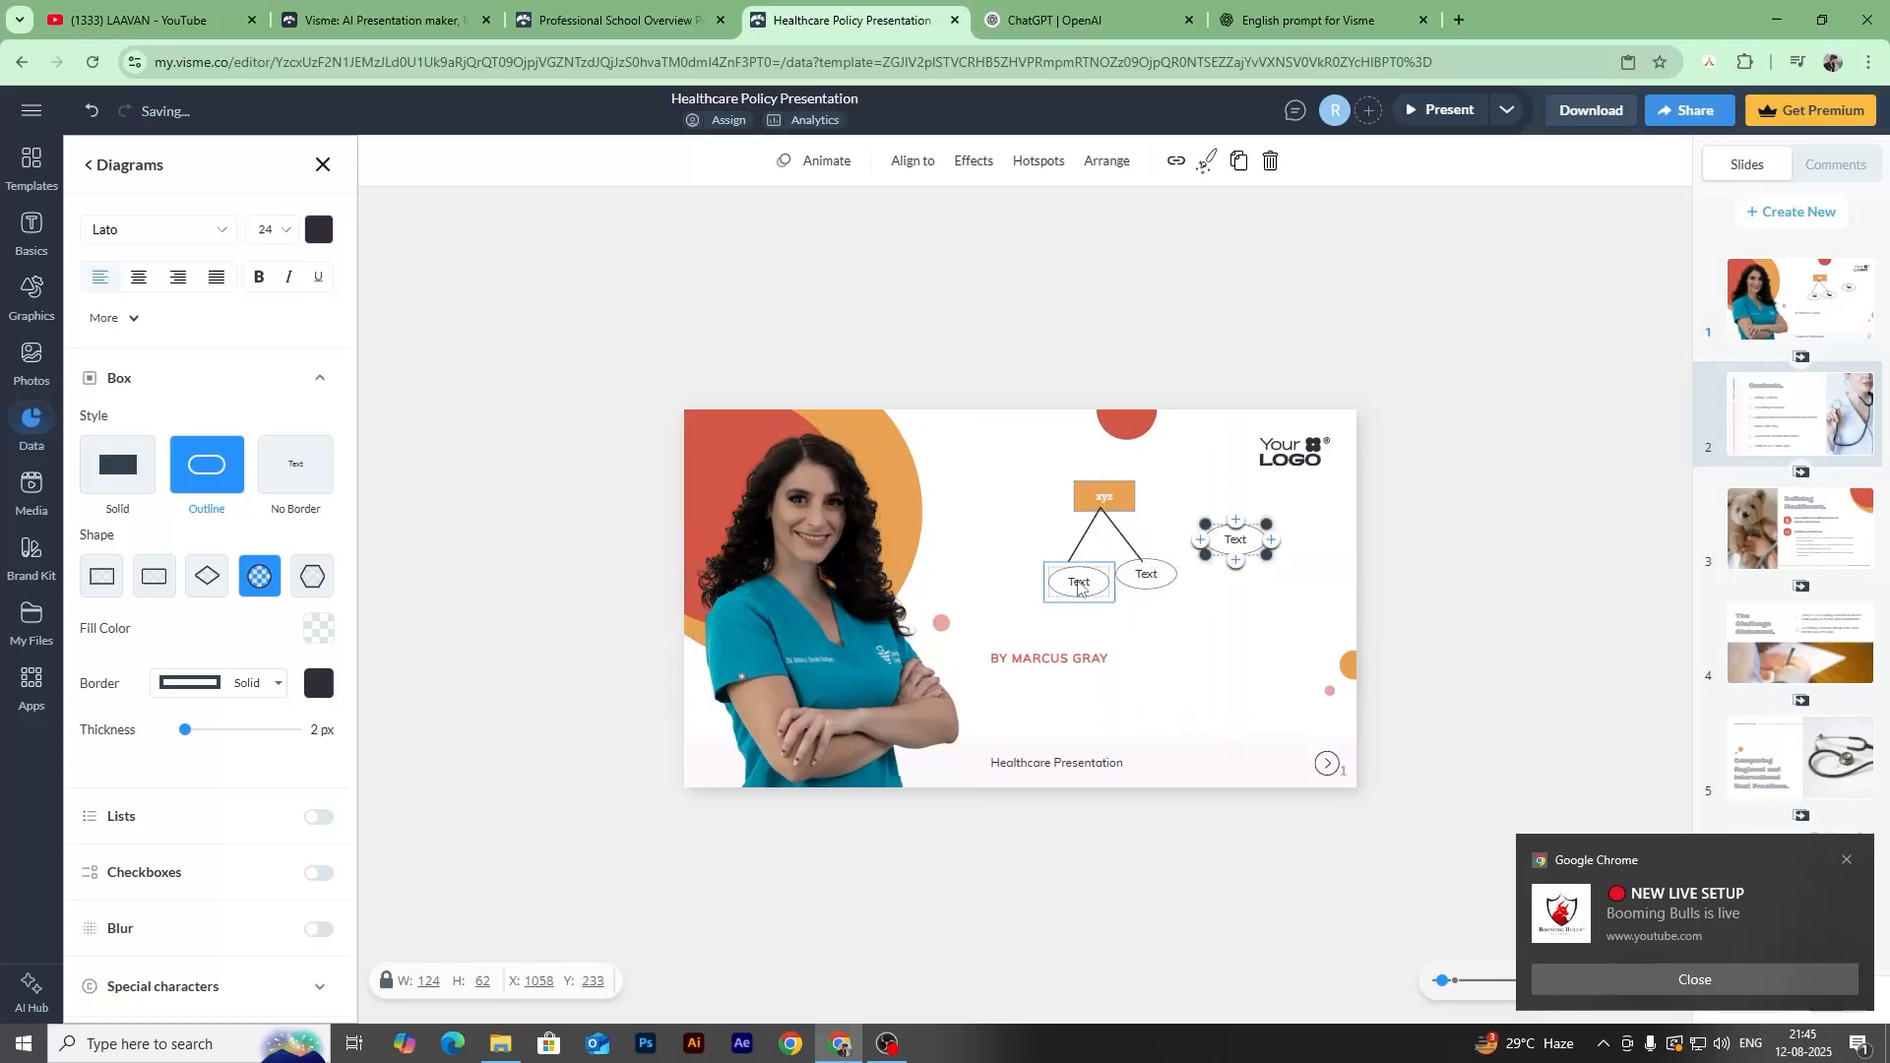
click(1064, 572)
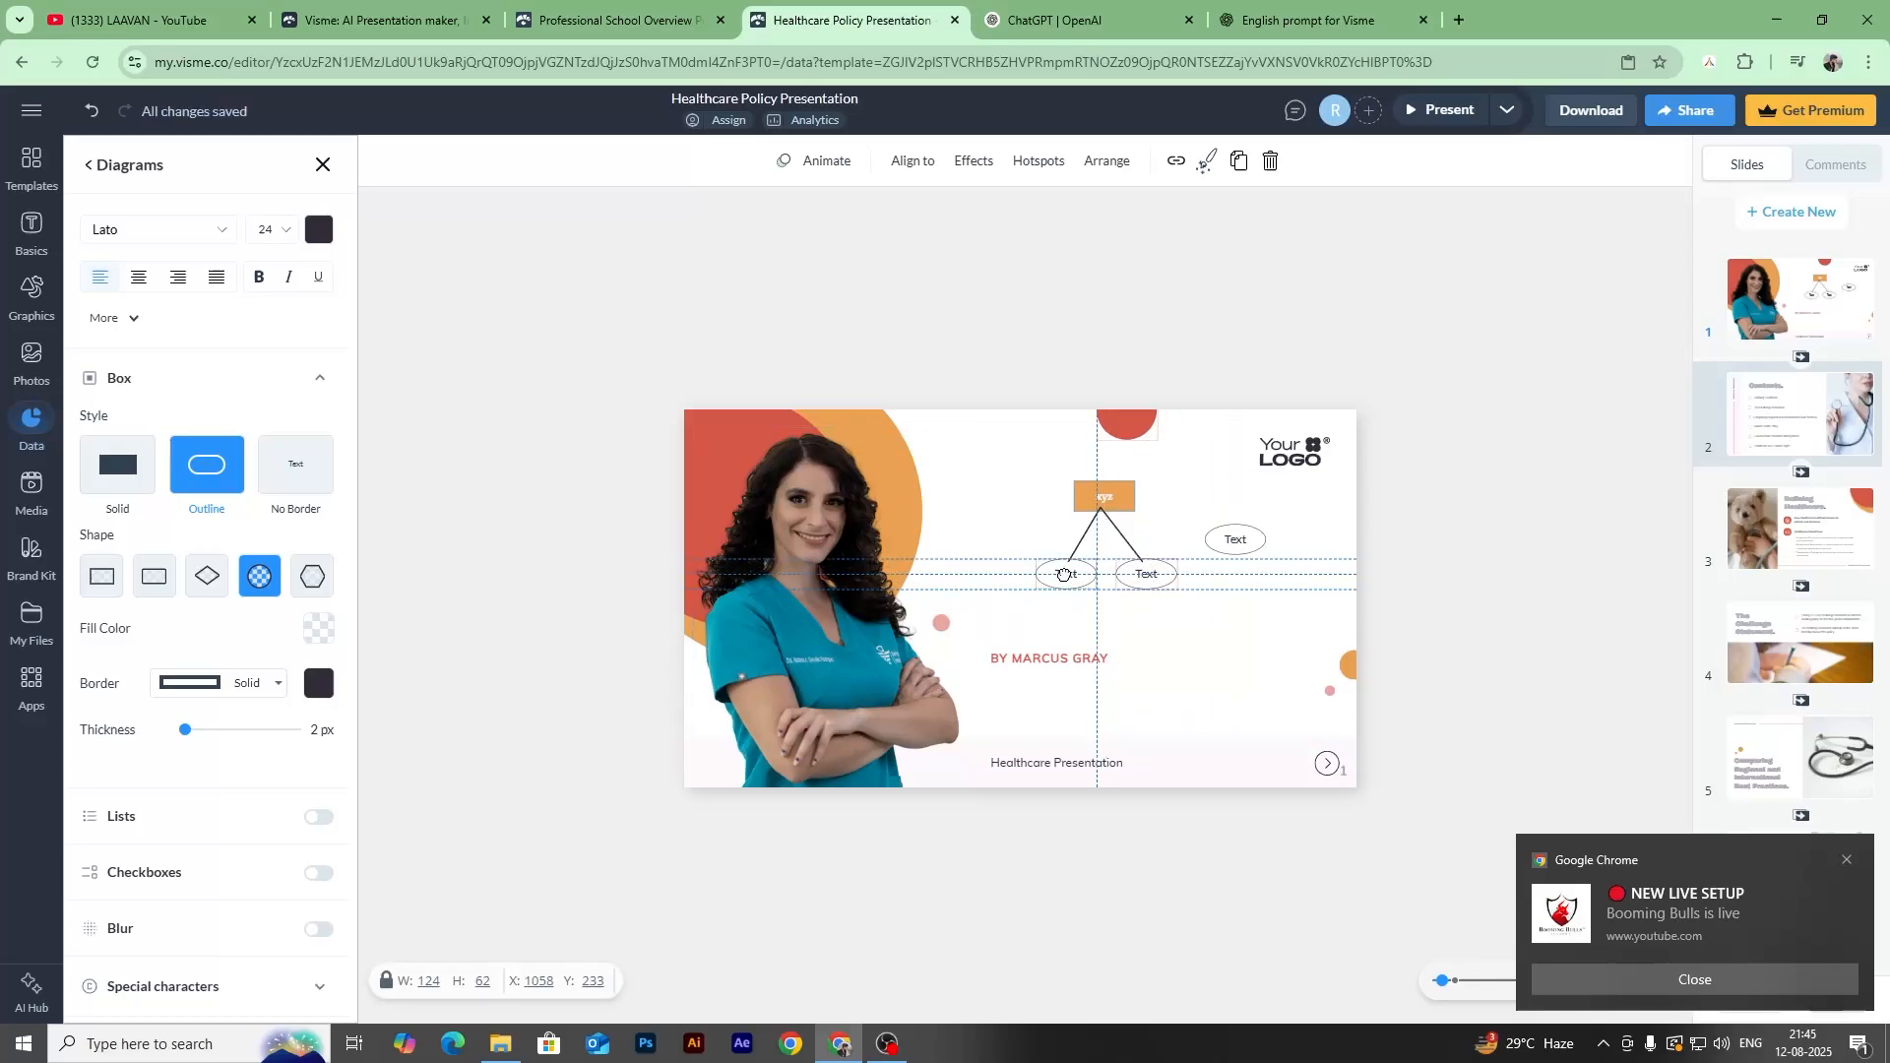
drag(1064, 574, 1066, 577)
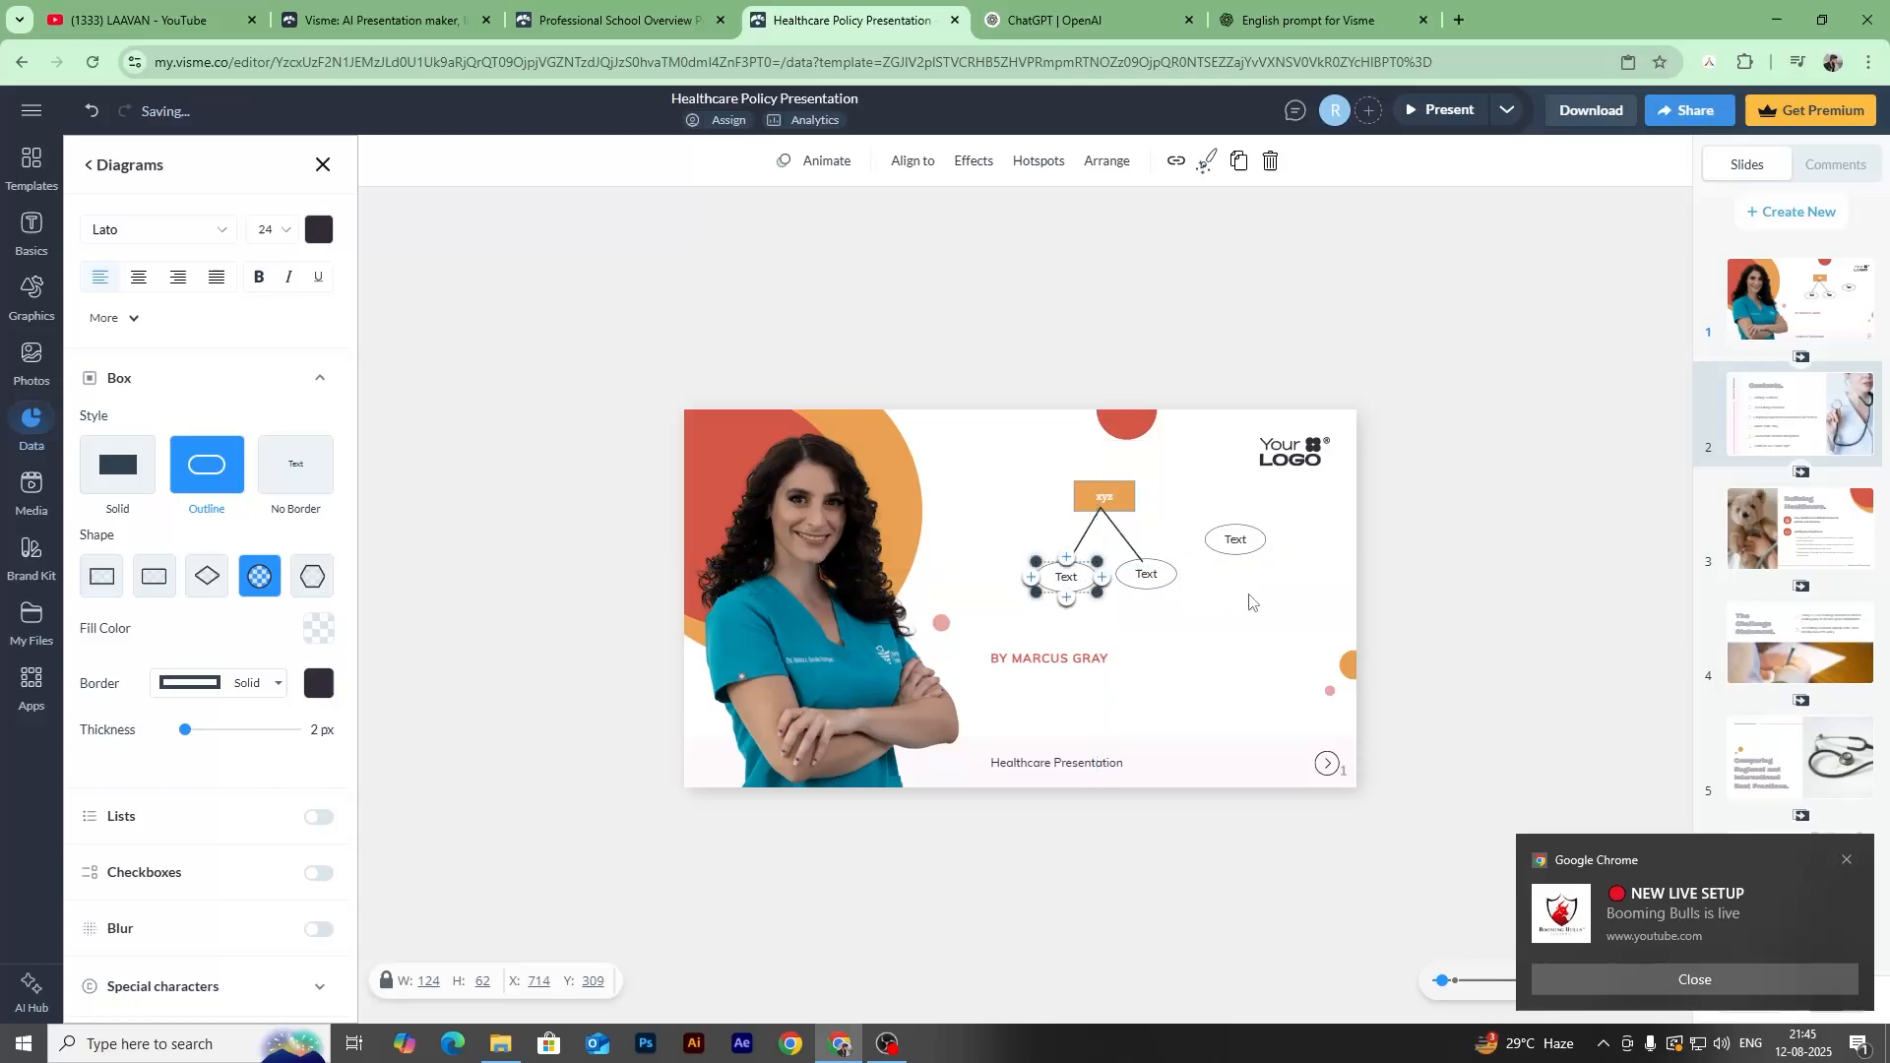
click(1249, 602)
click(1238, 539)
key(Delete)
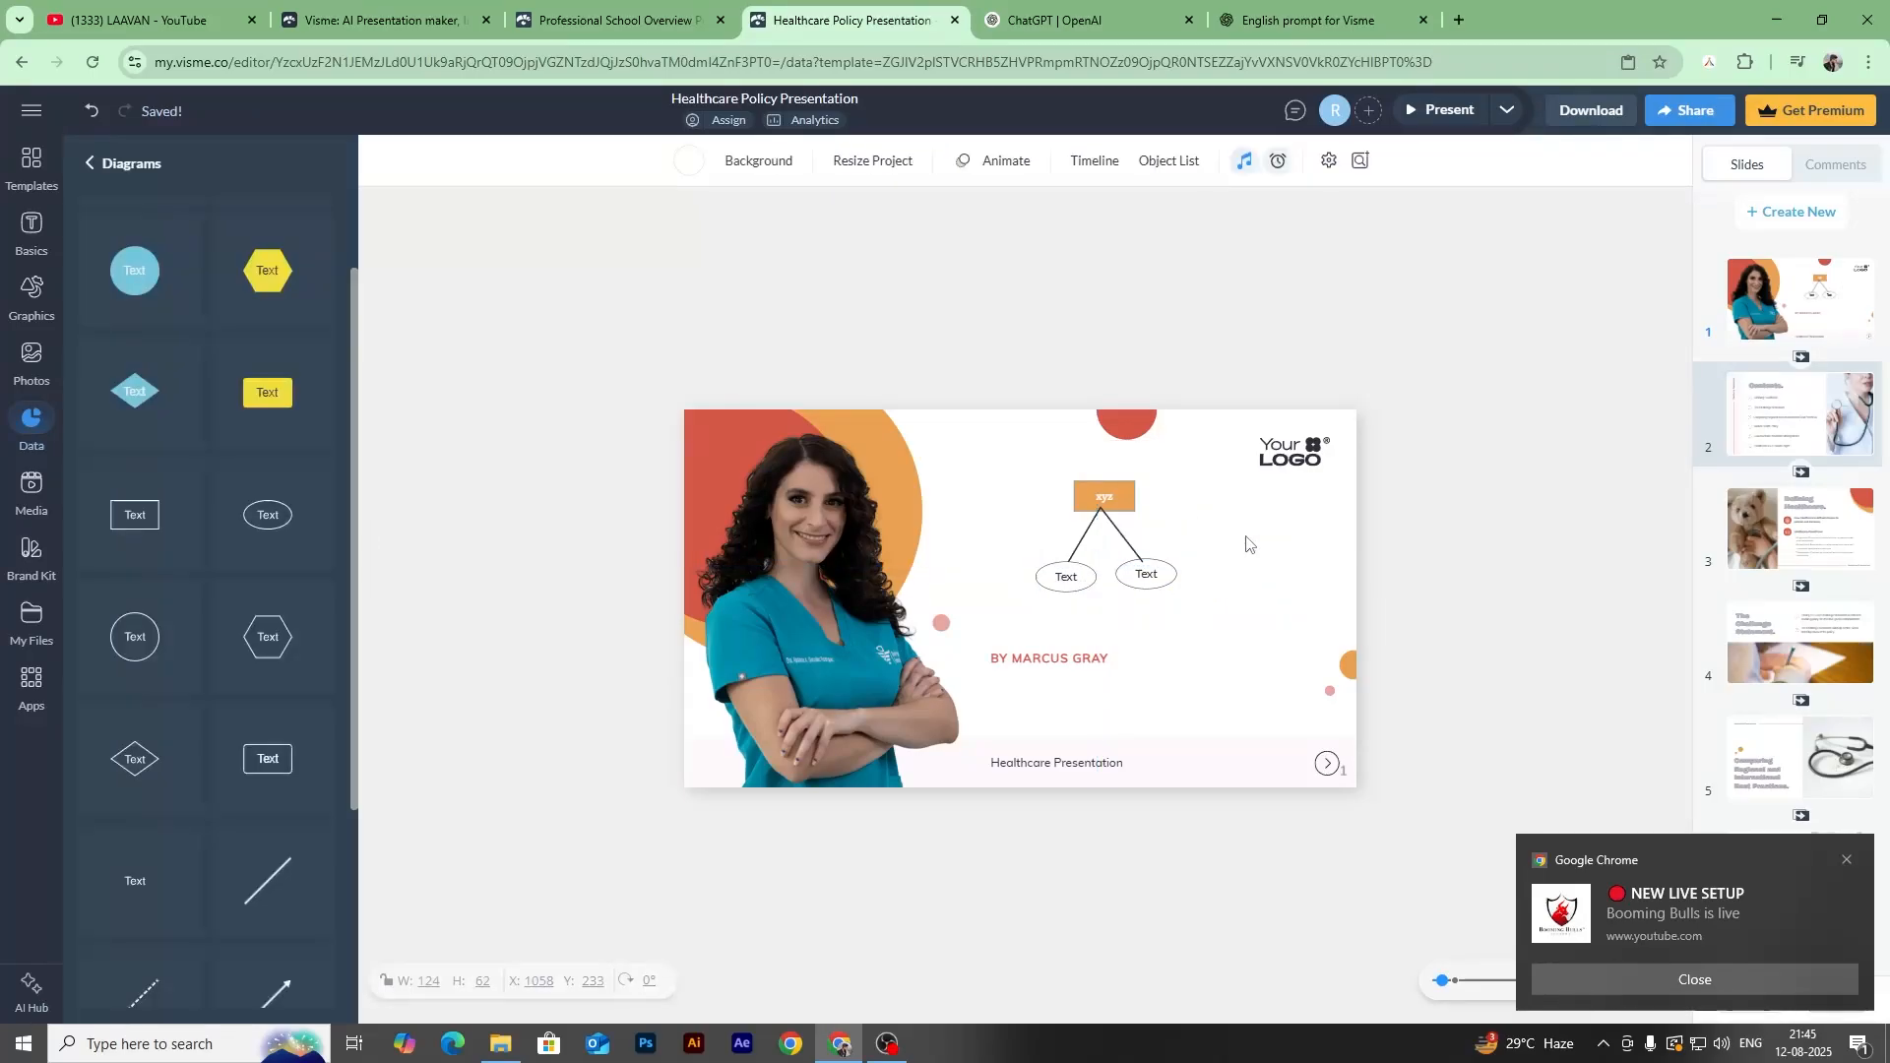
Look through the remaining diagram shapes and browse the photo, GIF and mockup libraries.
scroll(305, 393, down, 4)
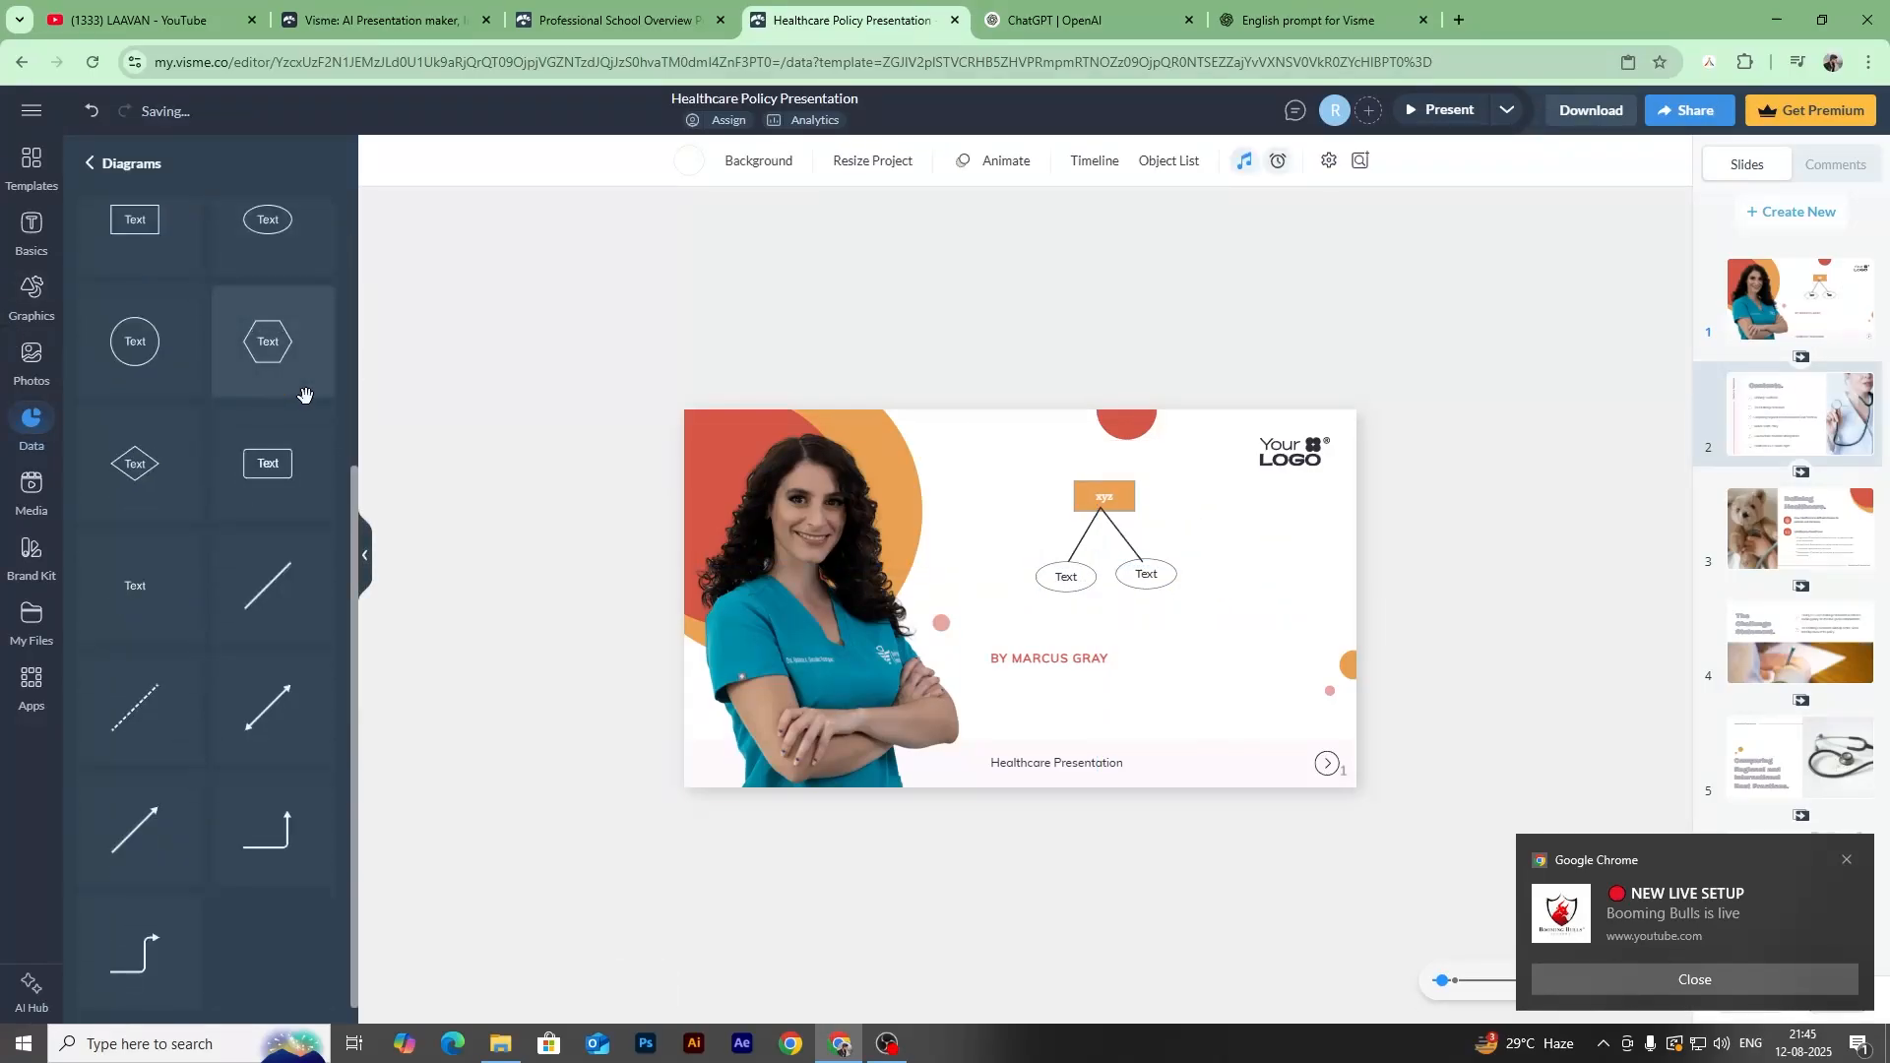
scroll(208, 650, up, 4)
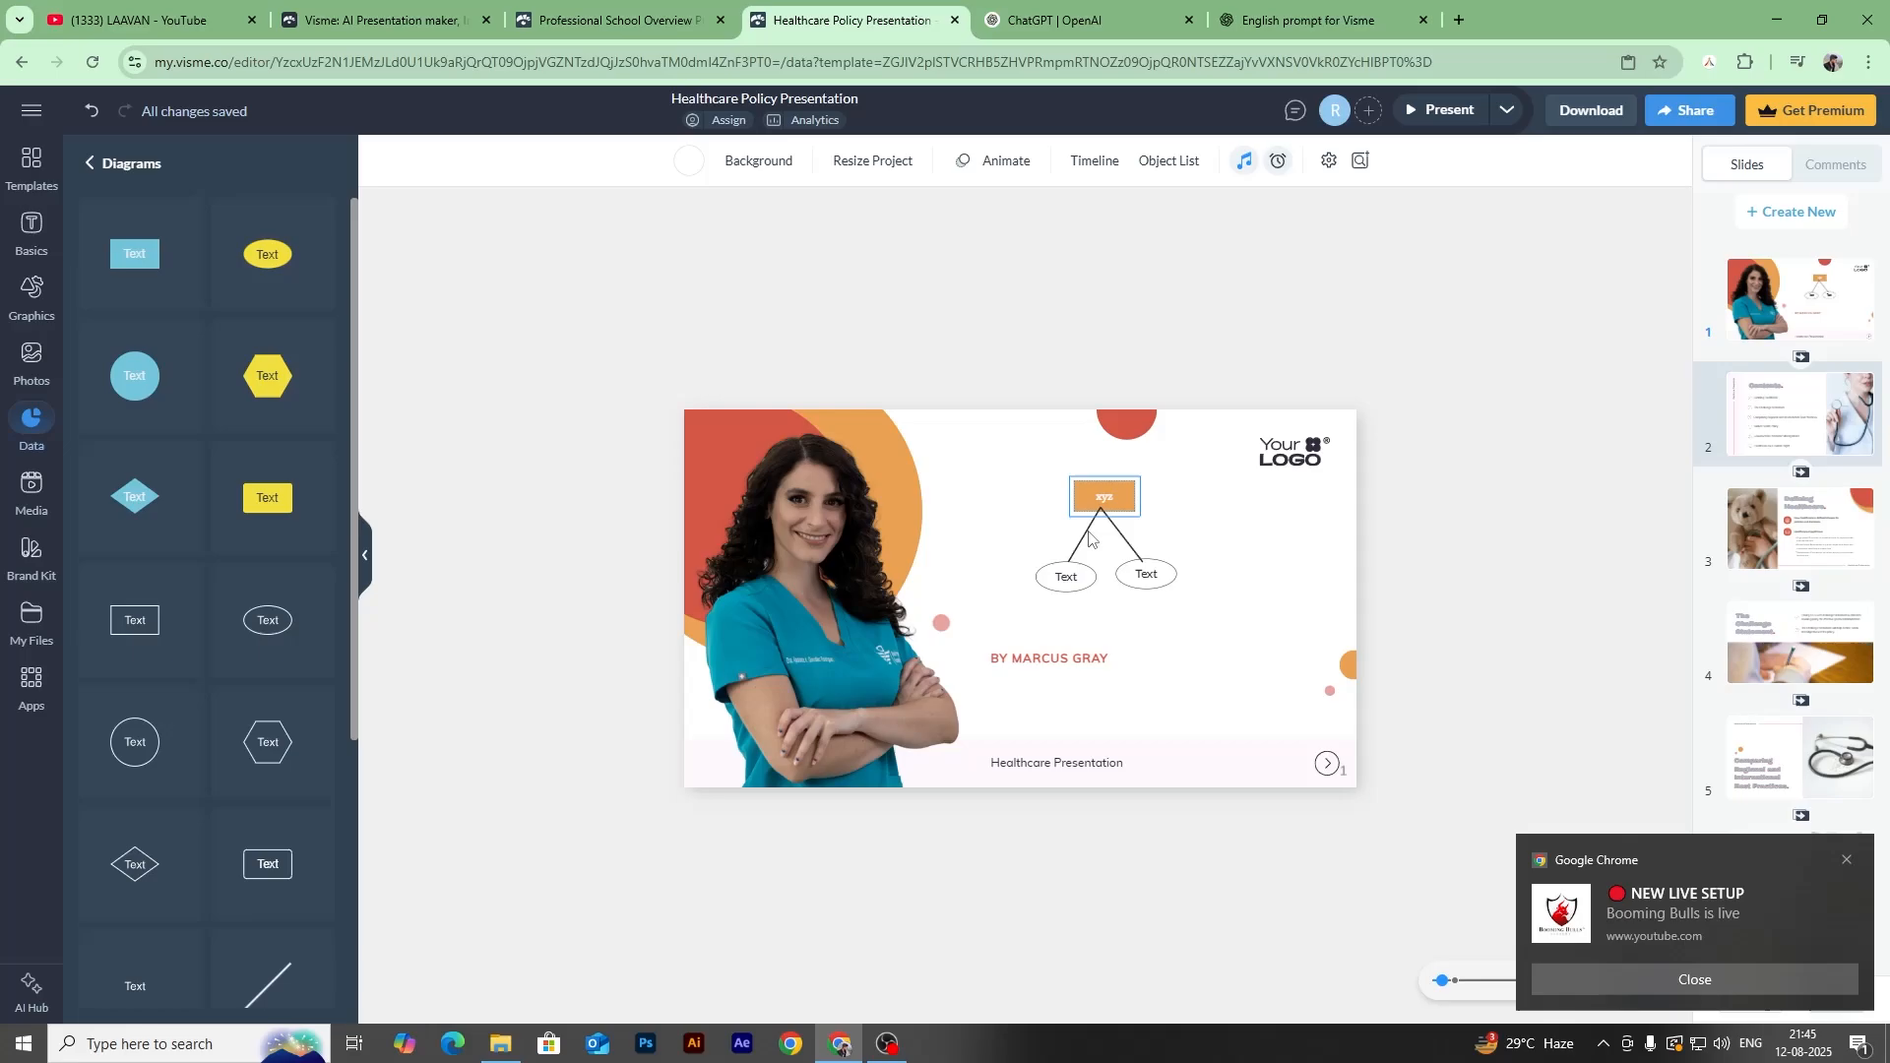
click(92, 164)
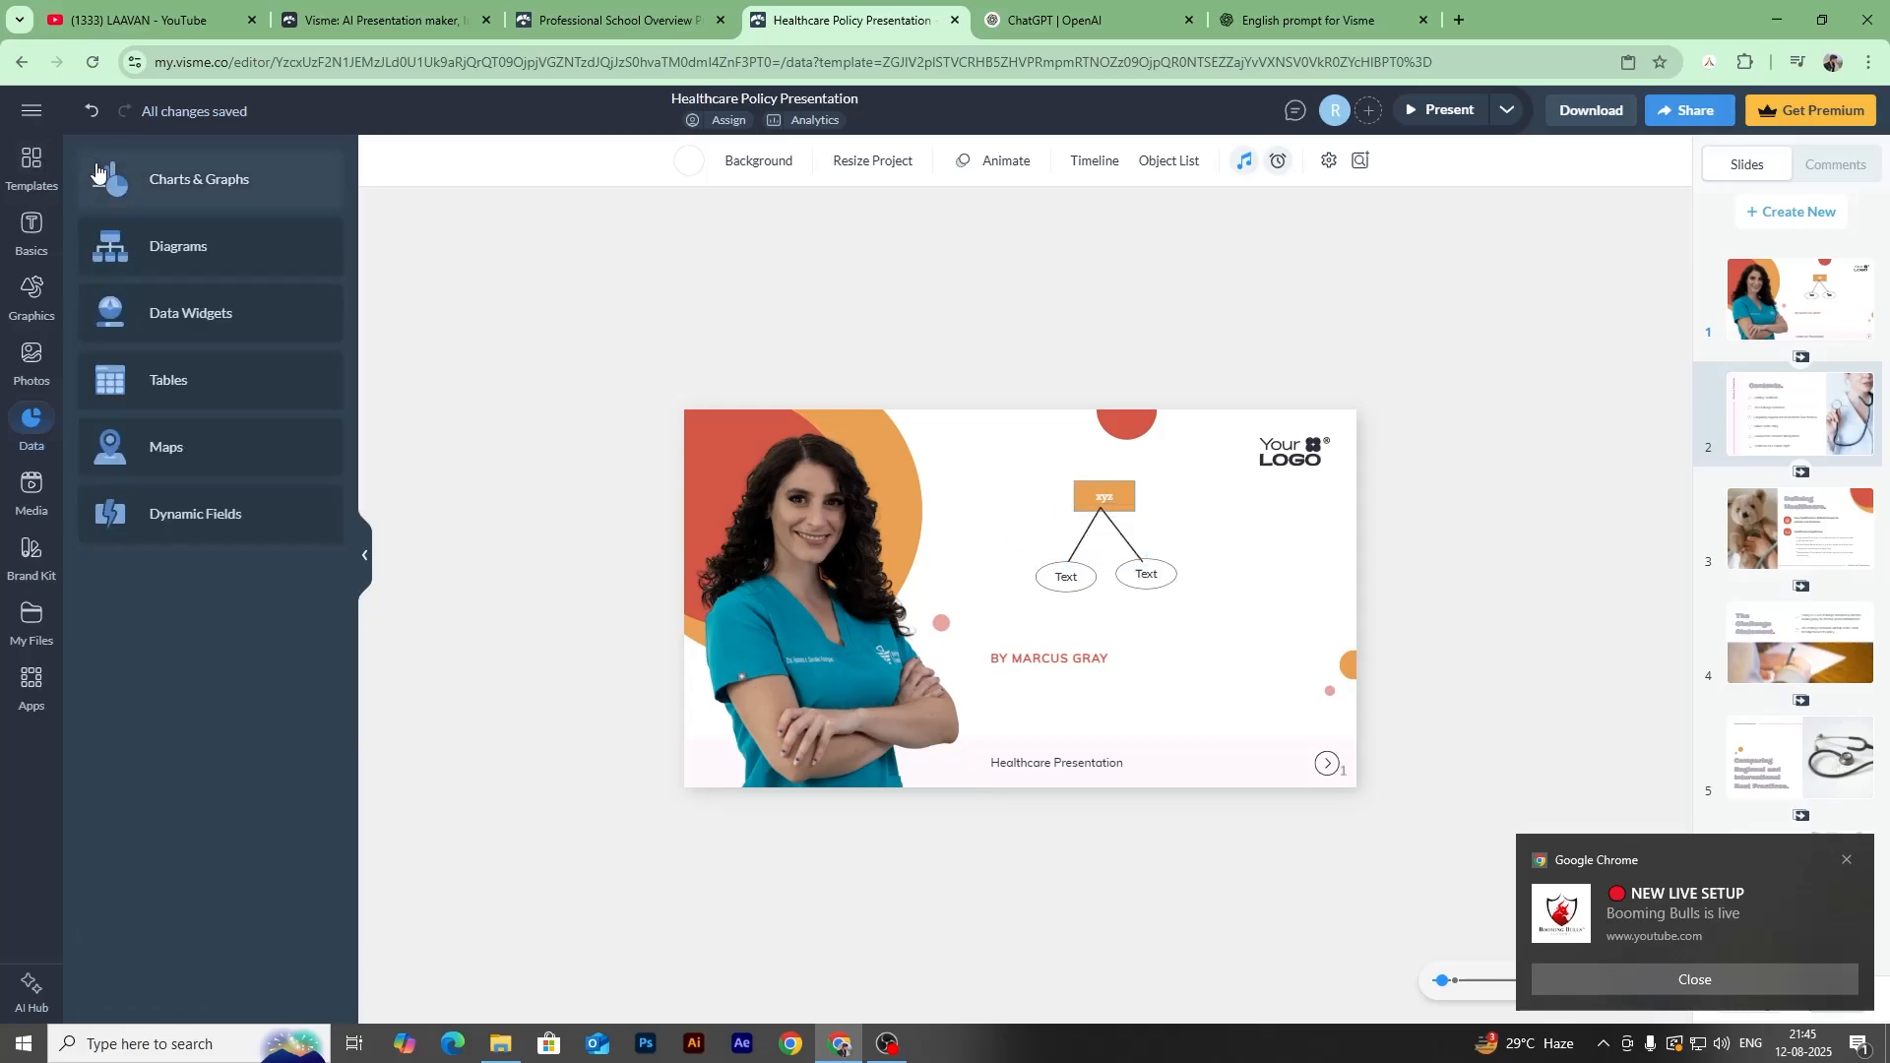
click(29, 364)
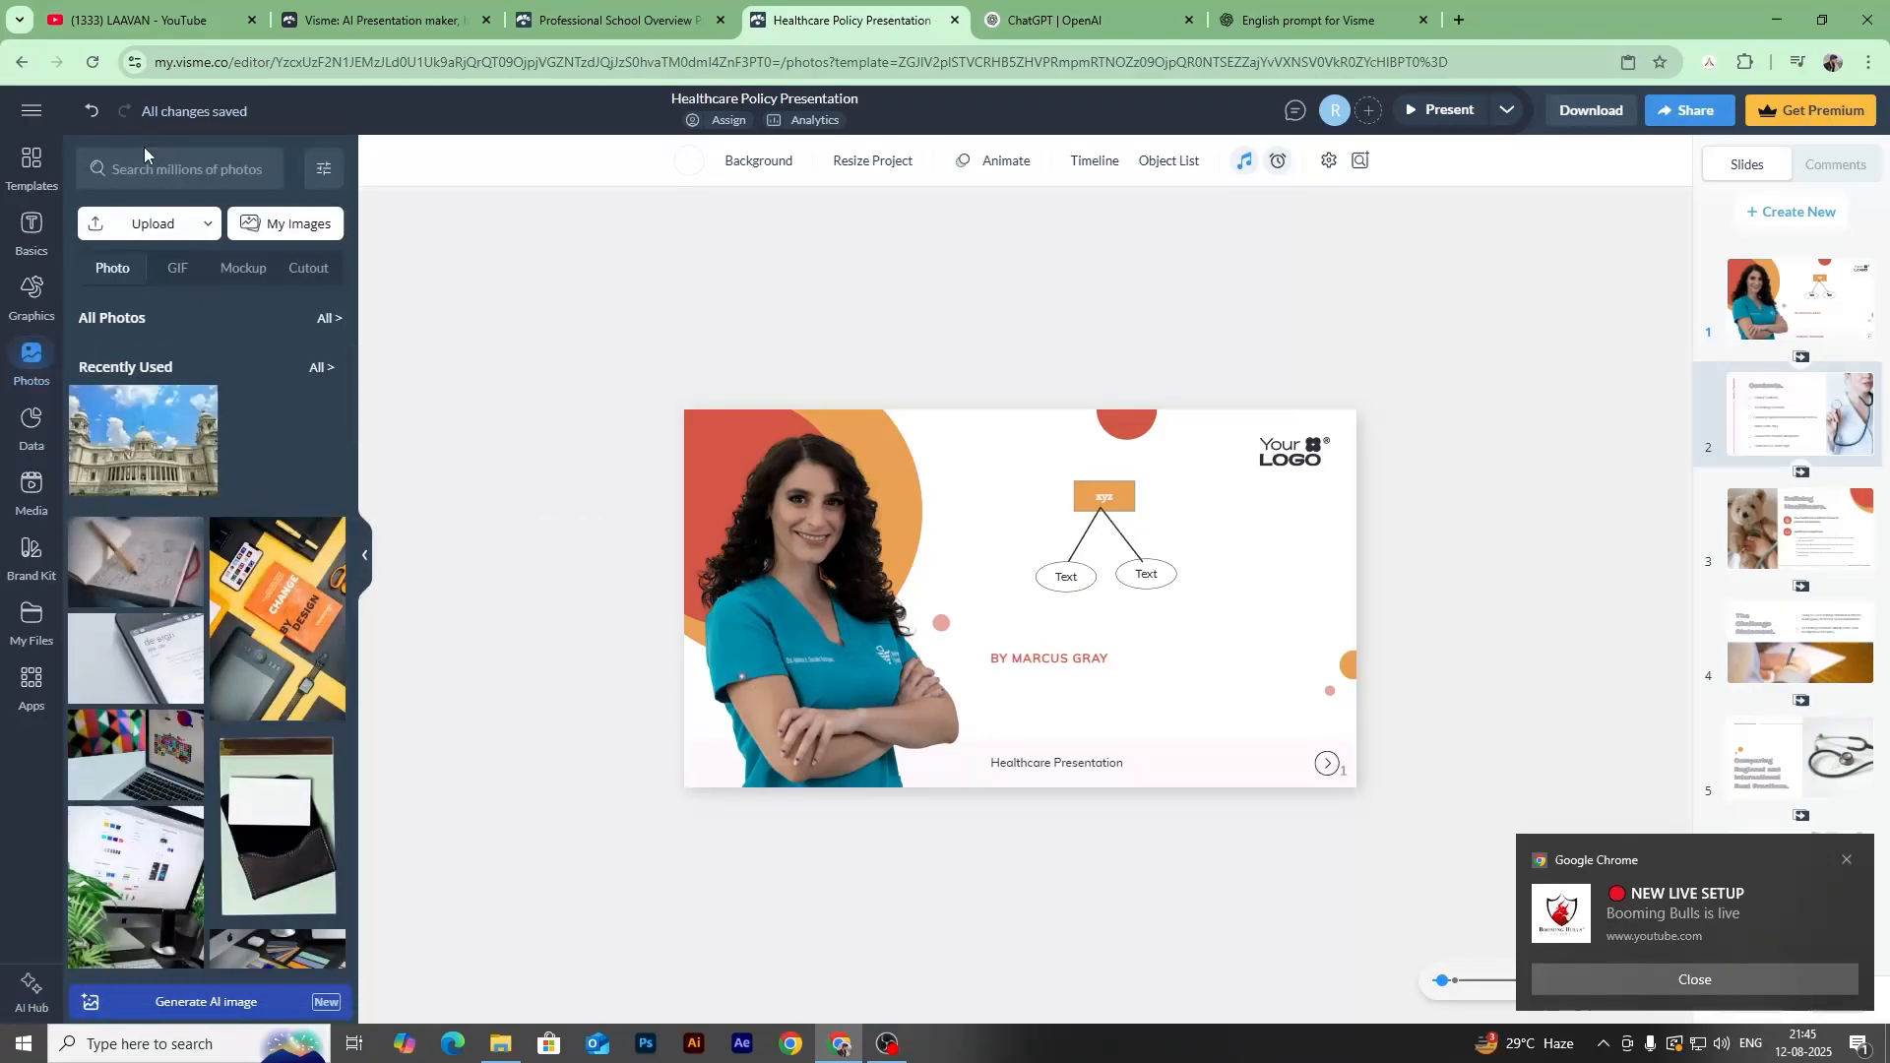
click(186, 276)
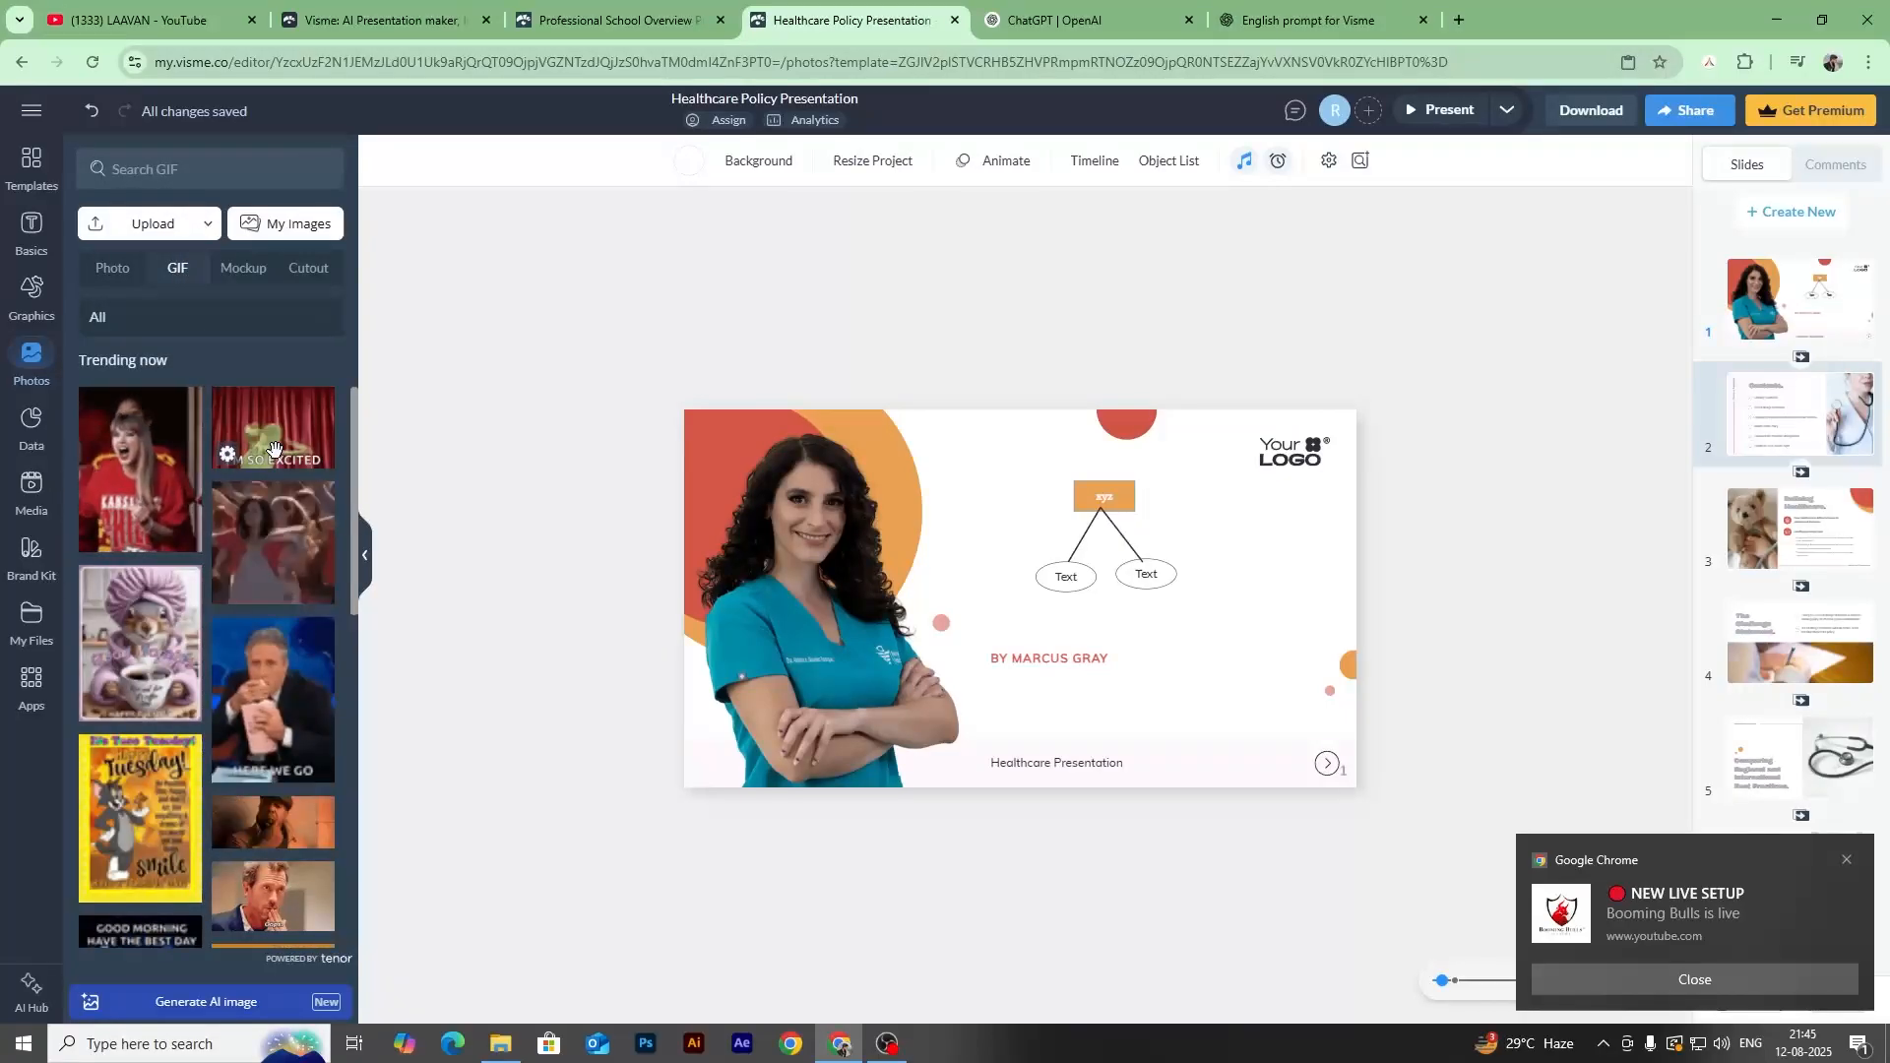
click(116, 279)
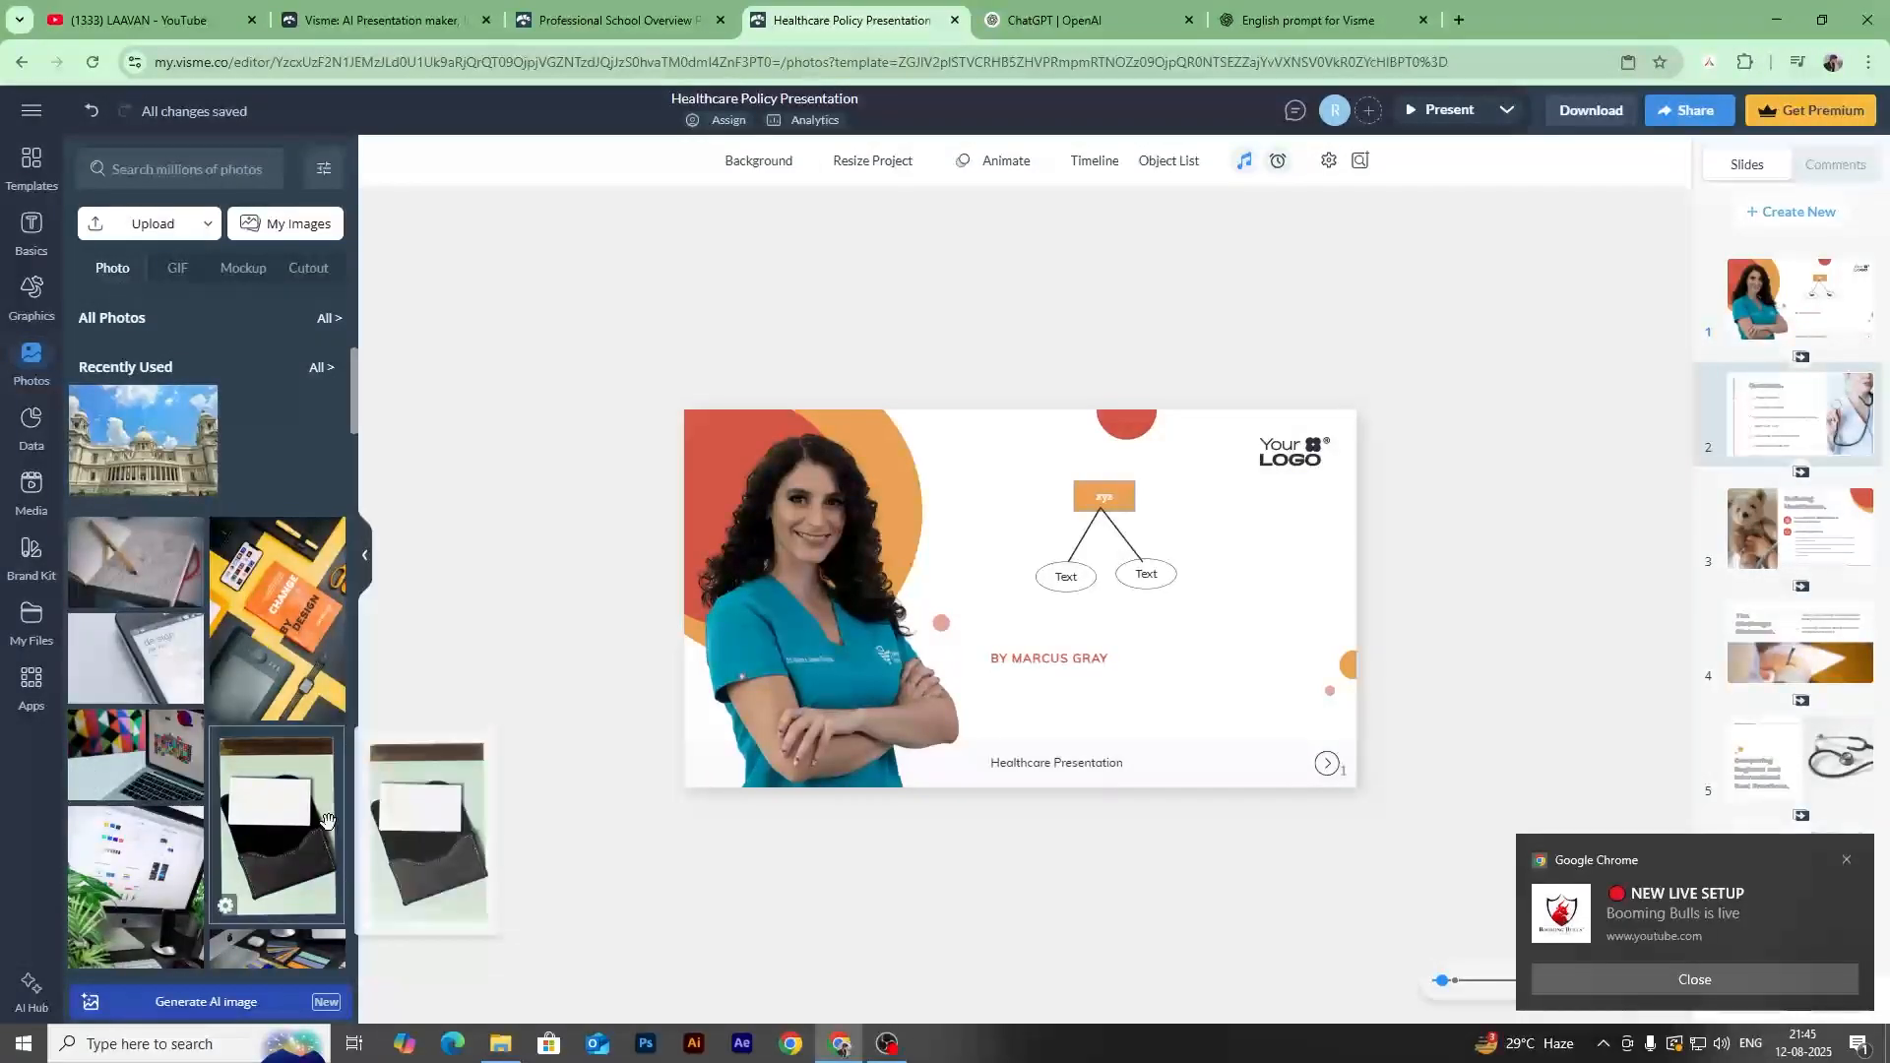
click(242, 271)
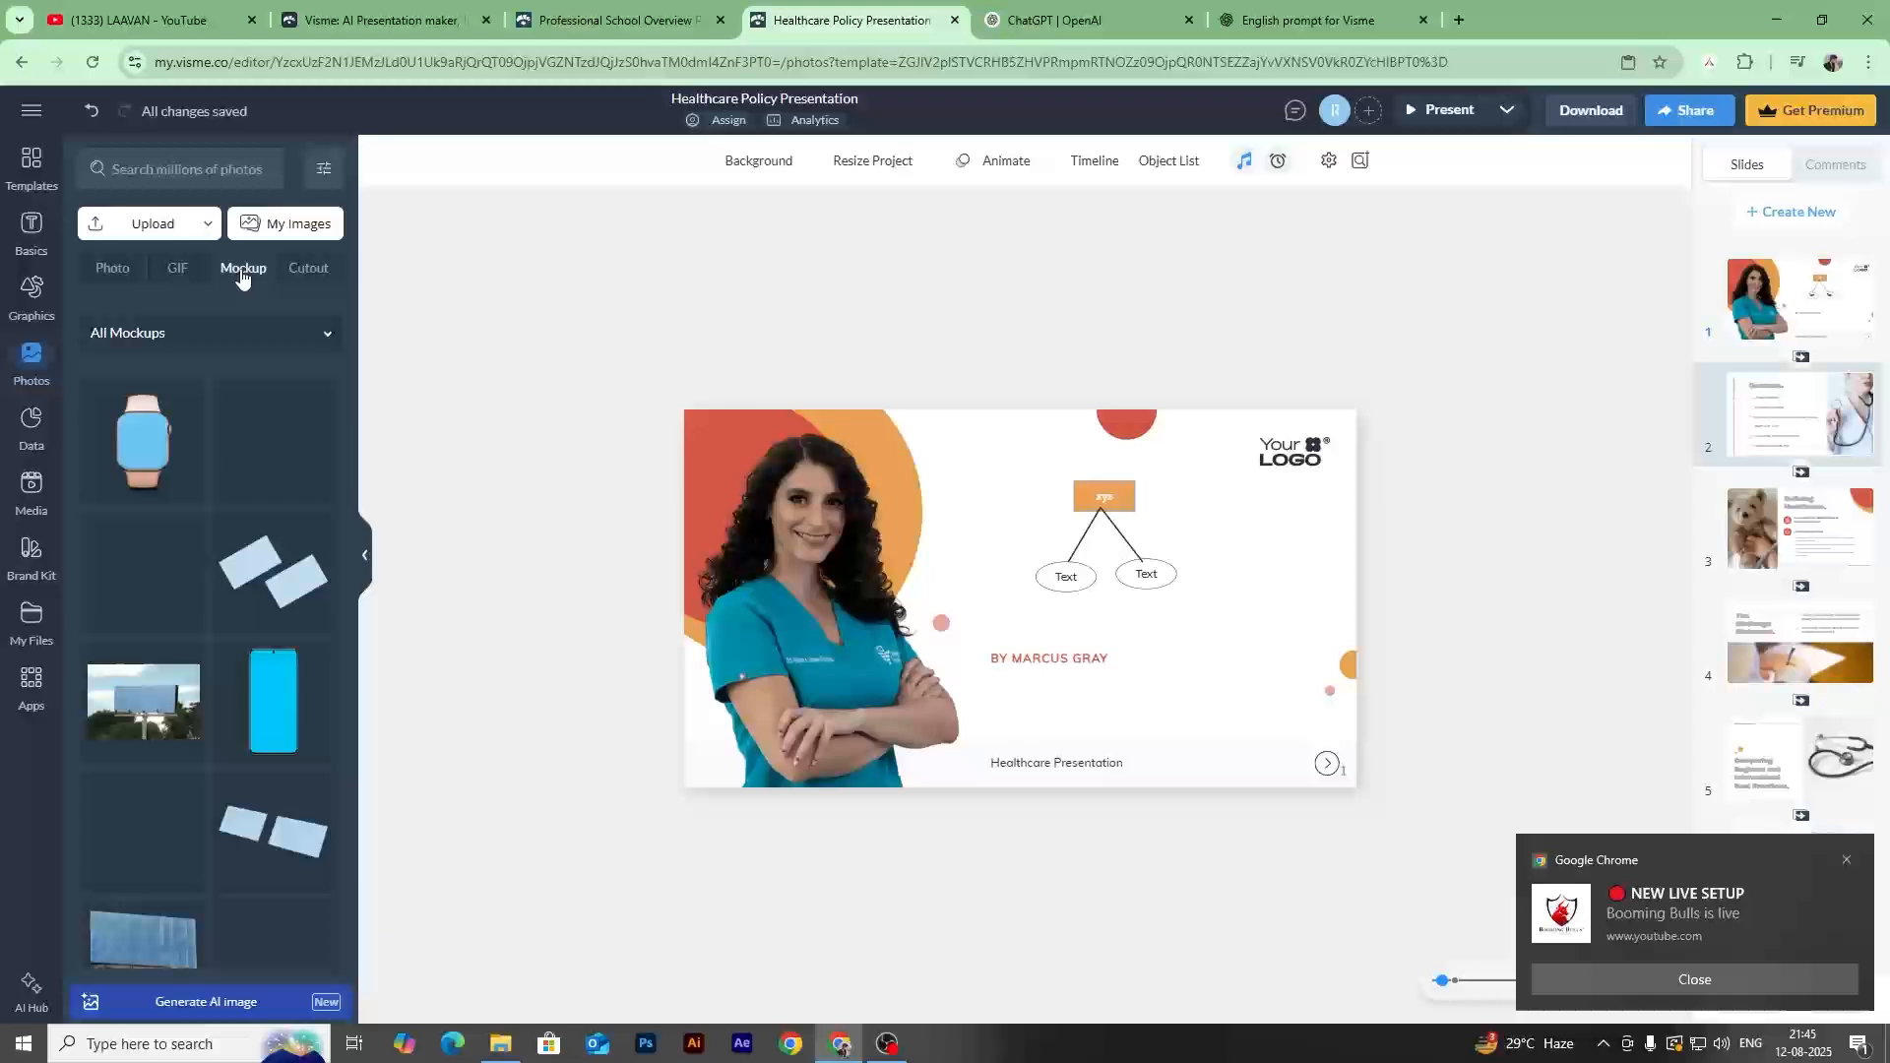
Add the smartwatch mockup beside the diagram on the first slide and fill its screen with the recently used domed-building photo.
click(143, 441)
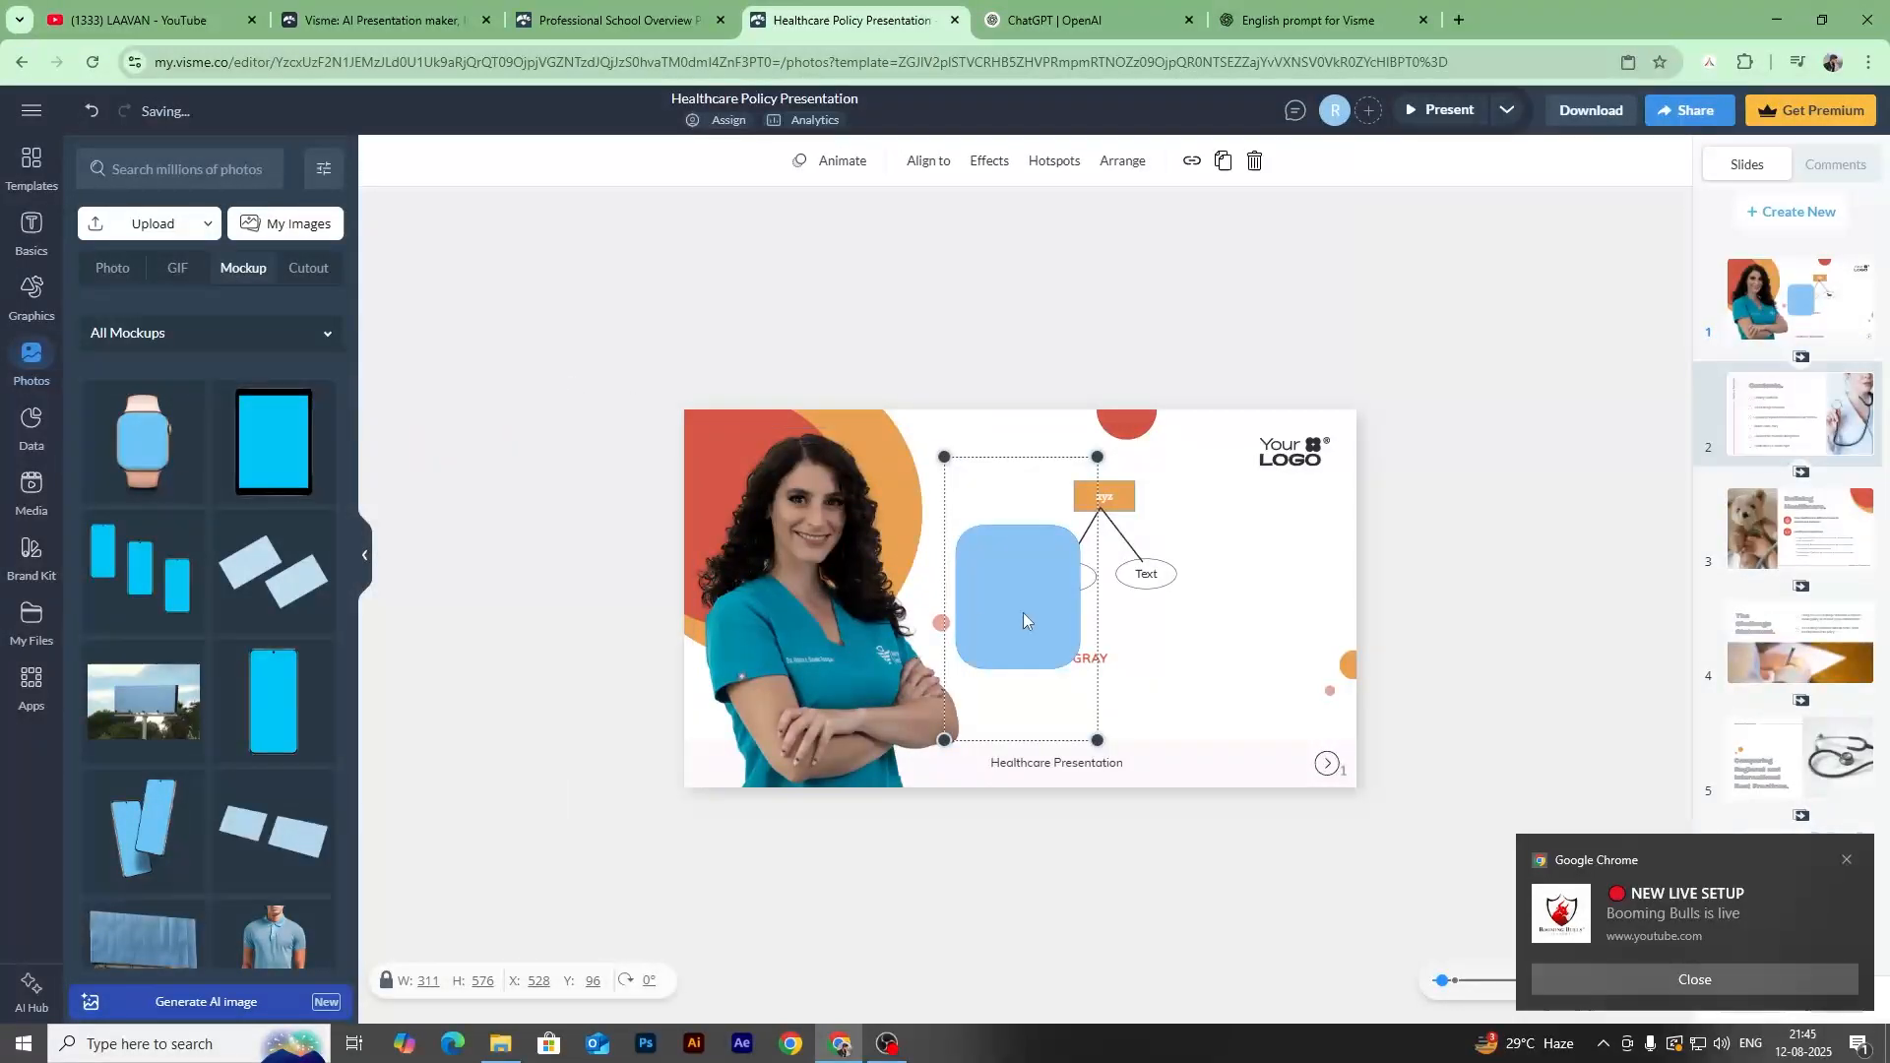
drag(1023, 615, 1247, 598)
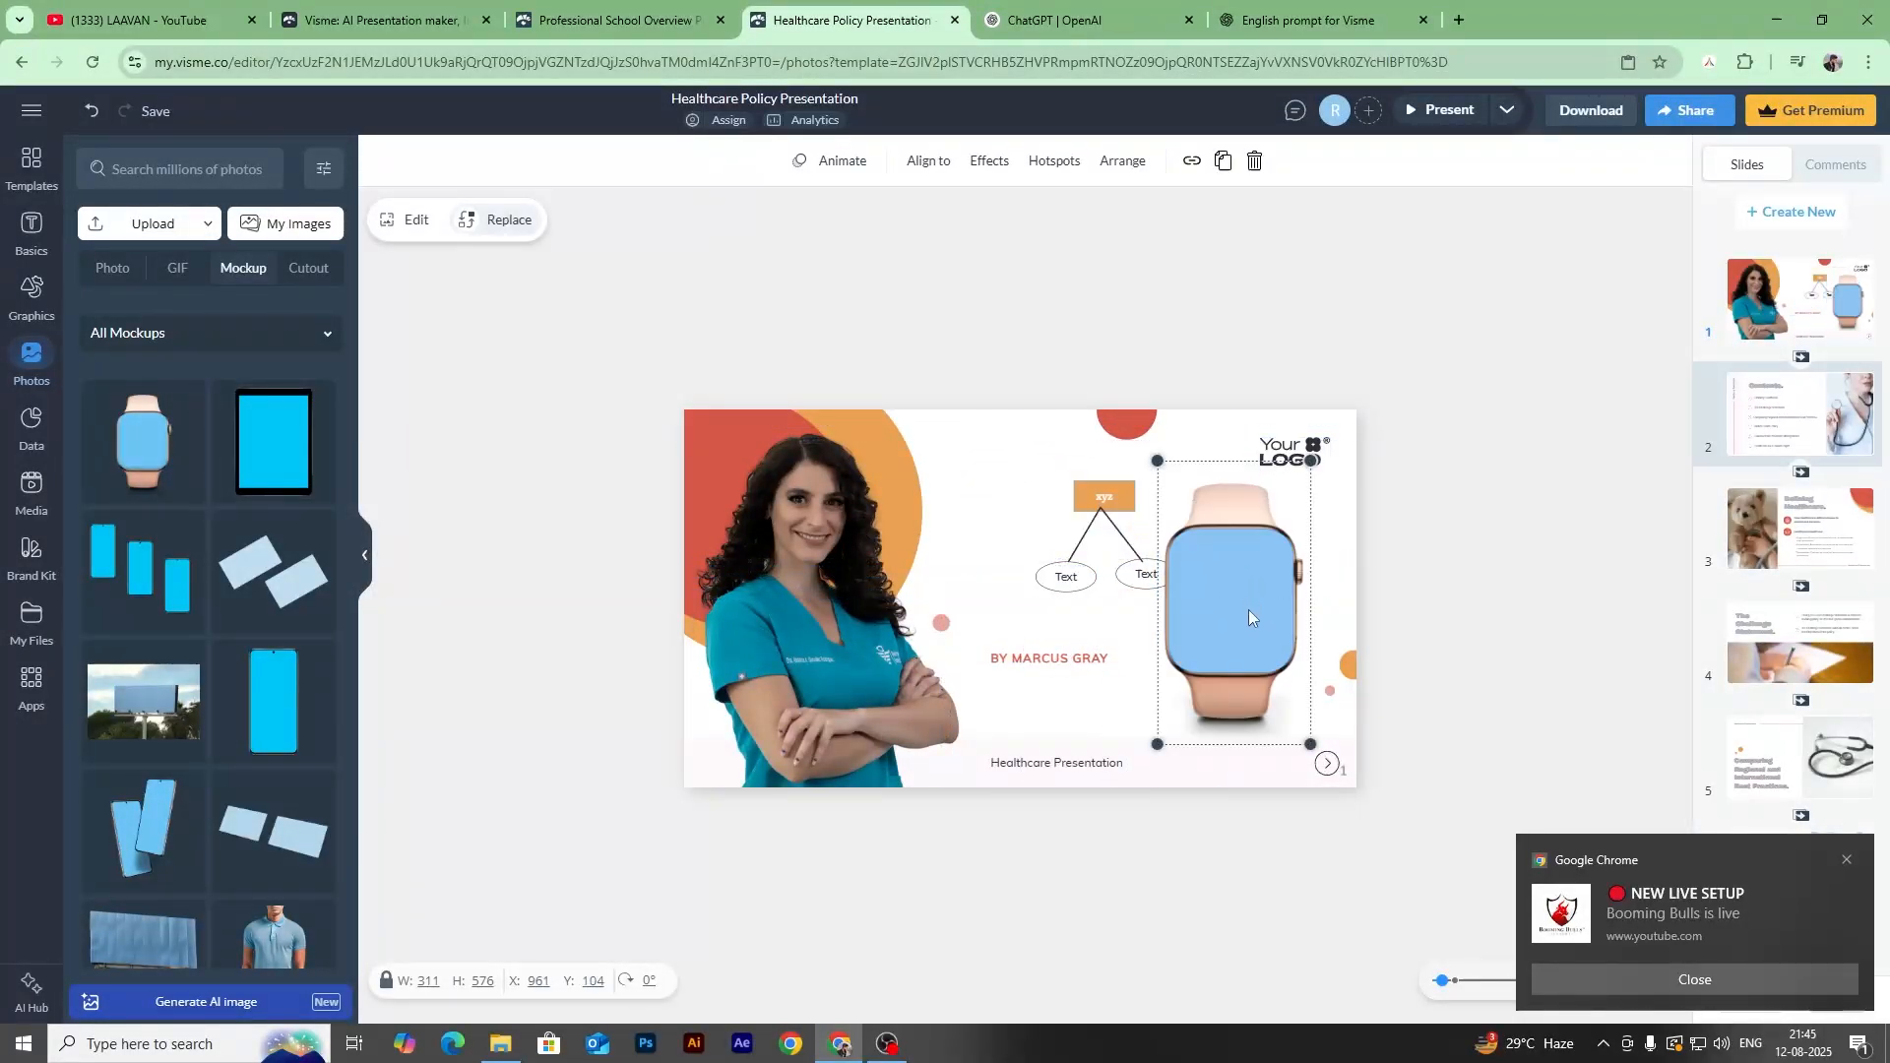
click(110, 266)
mouse_move(212, 468)
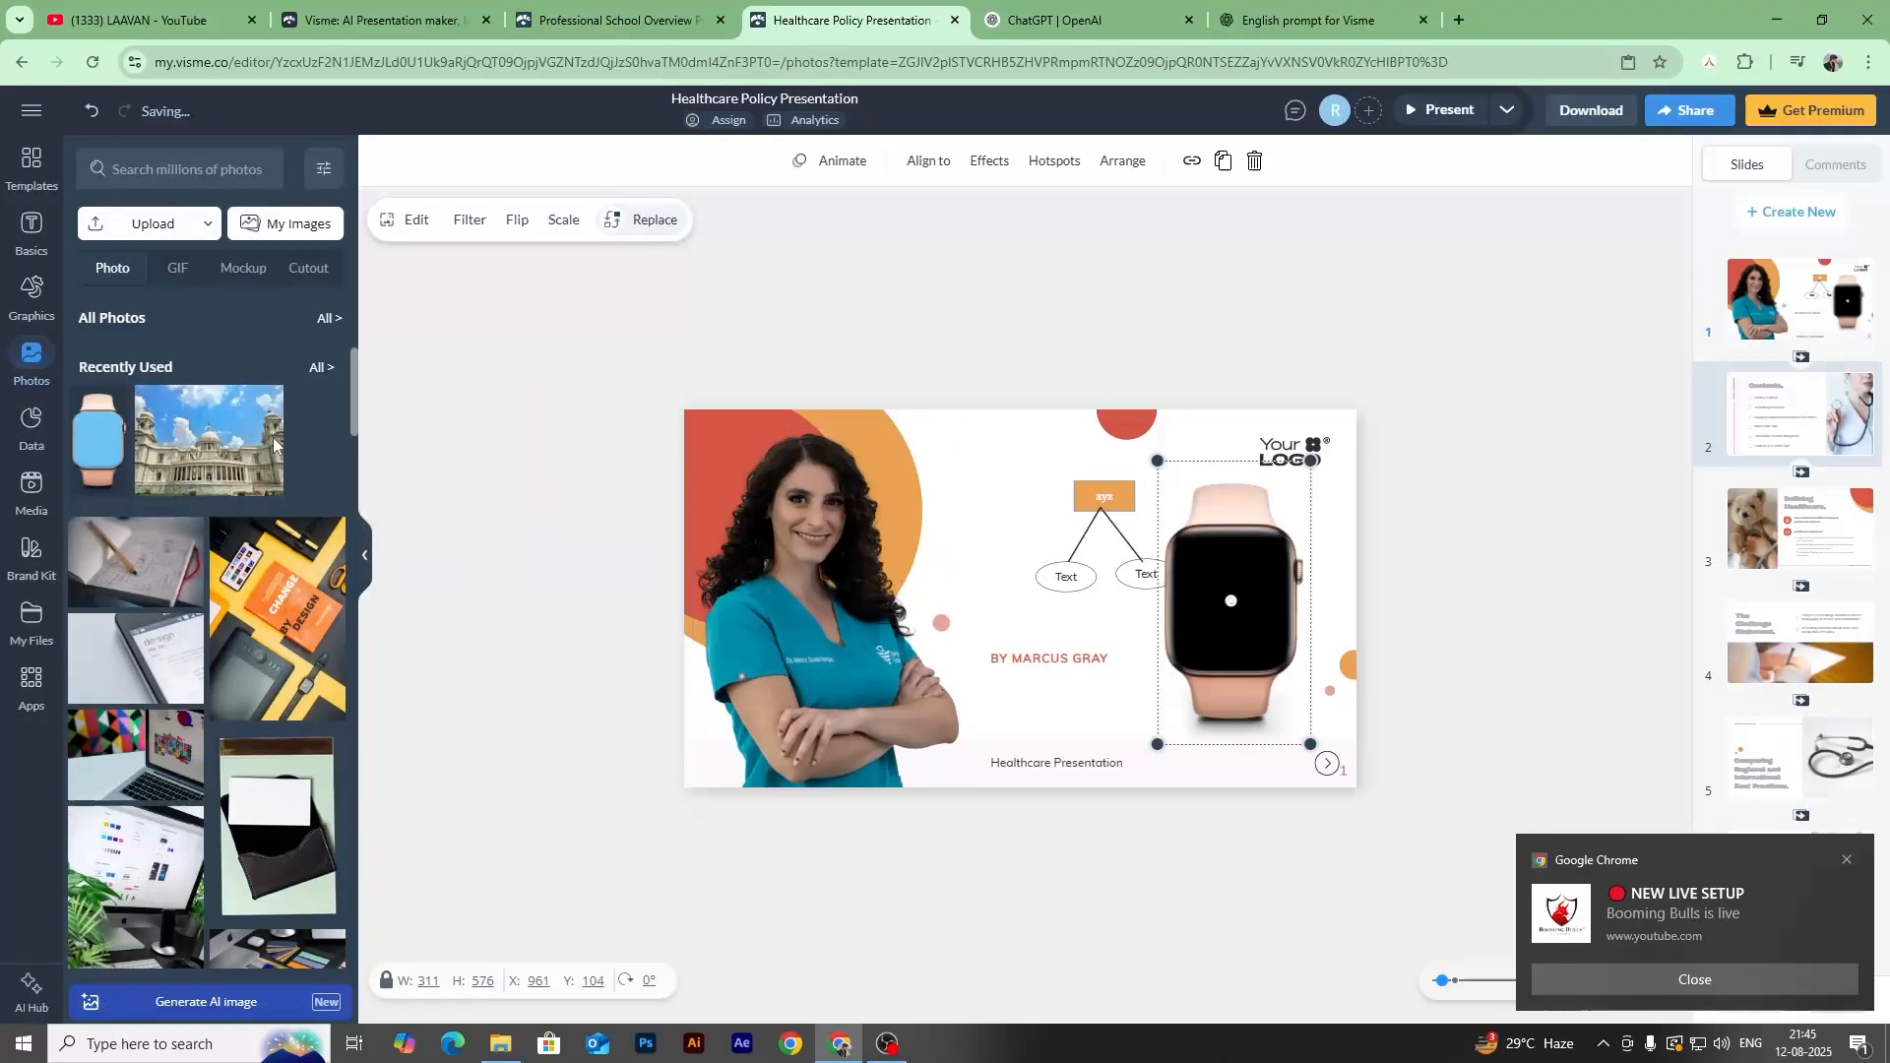
click(211, 455)
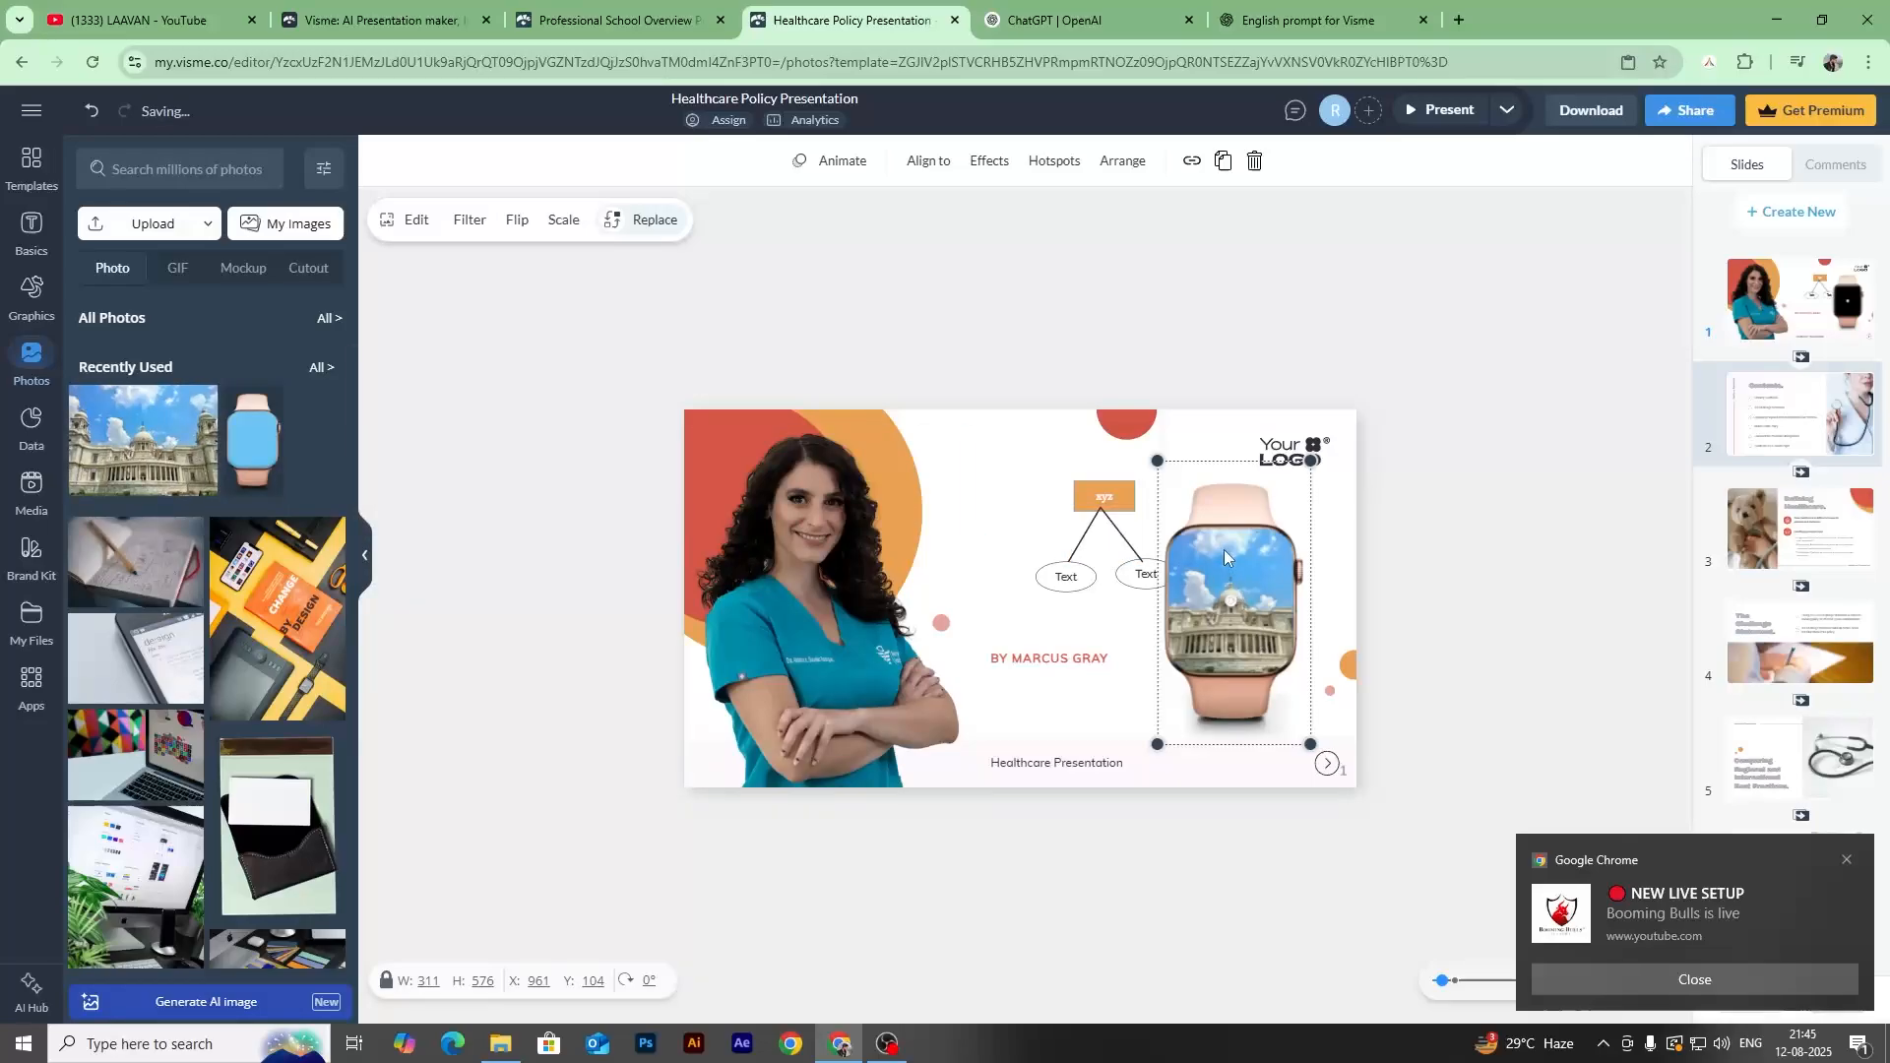
Look through the cutout image library.
click(243, 269)
click(298, 272)
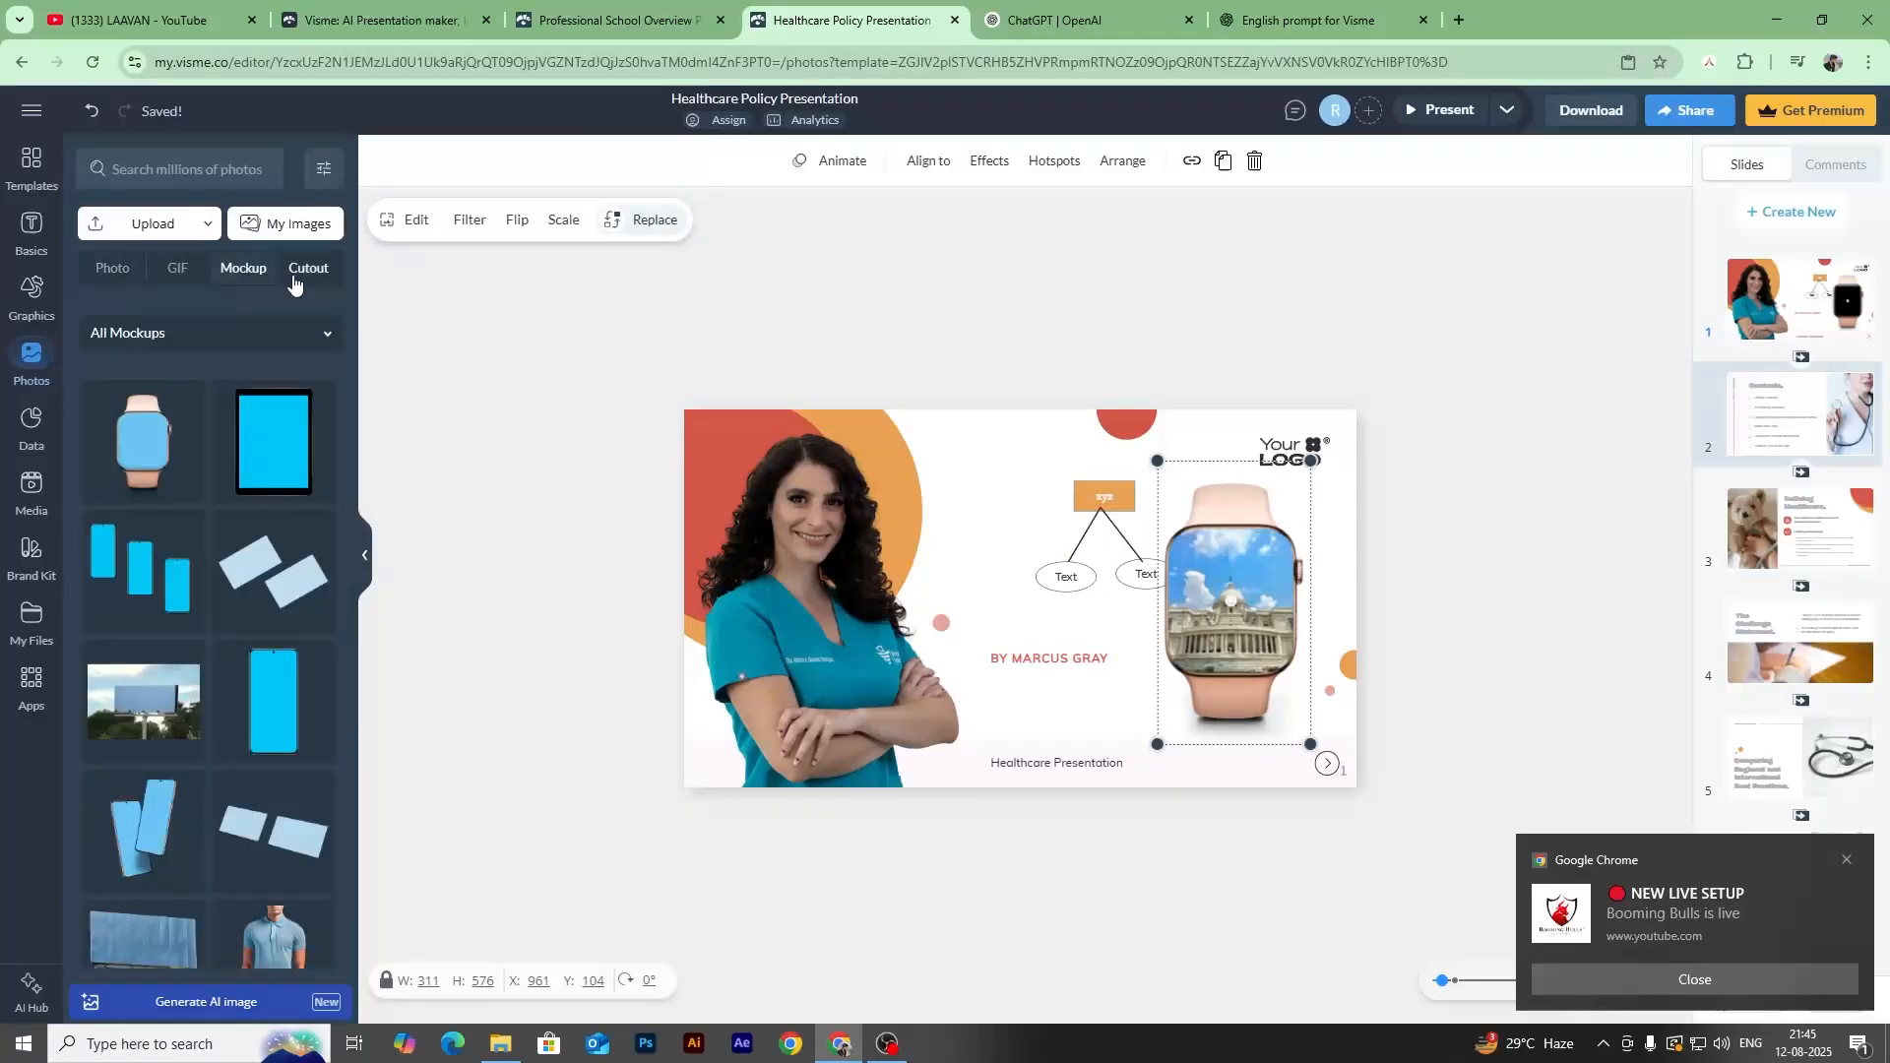
scroll(232, 679, down, 10)
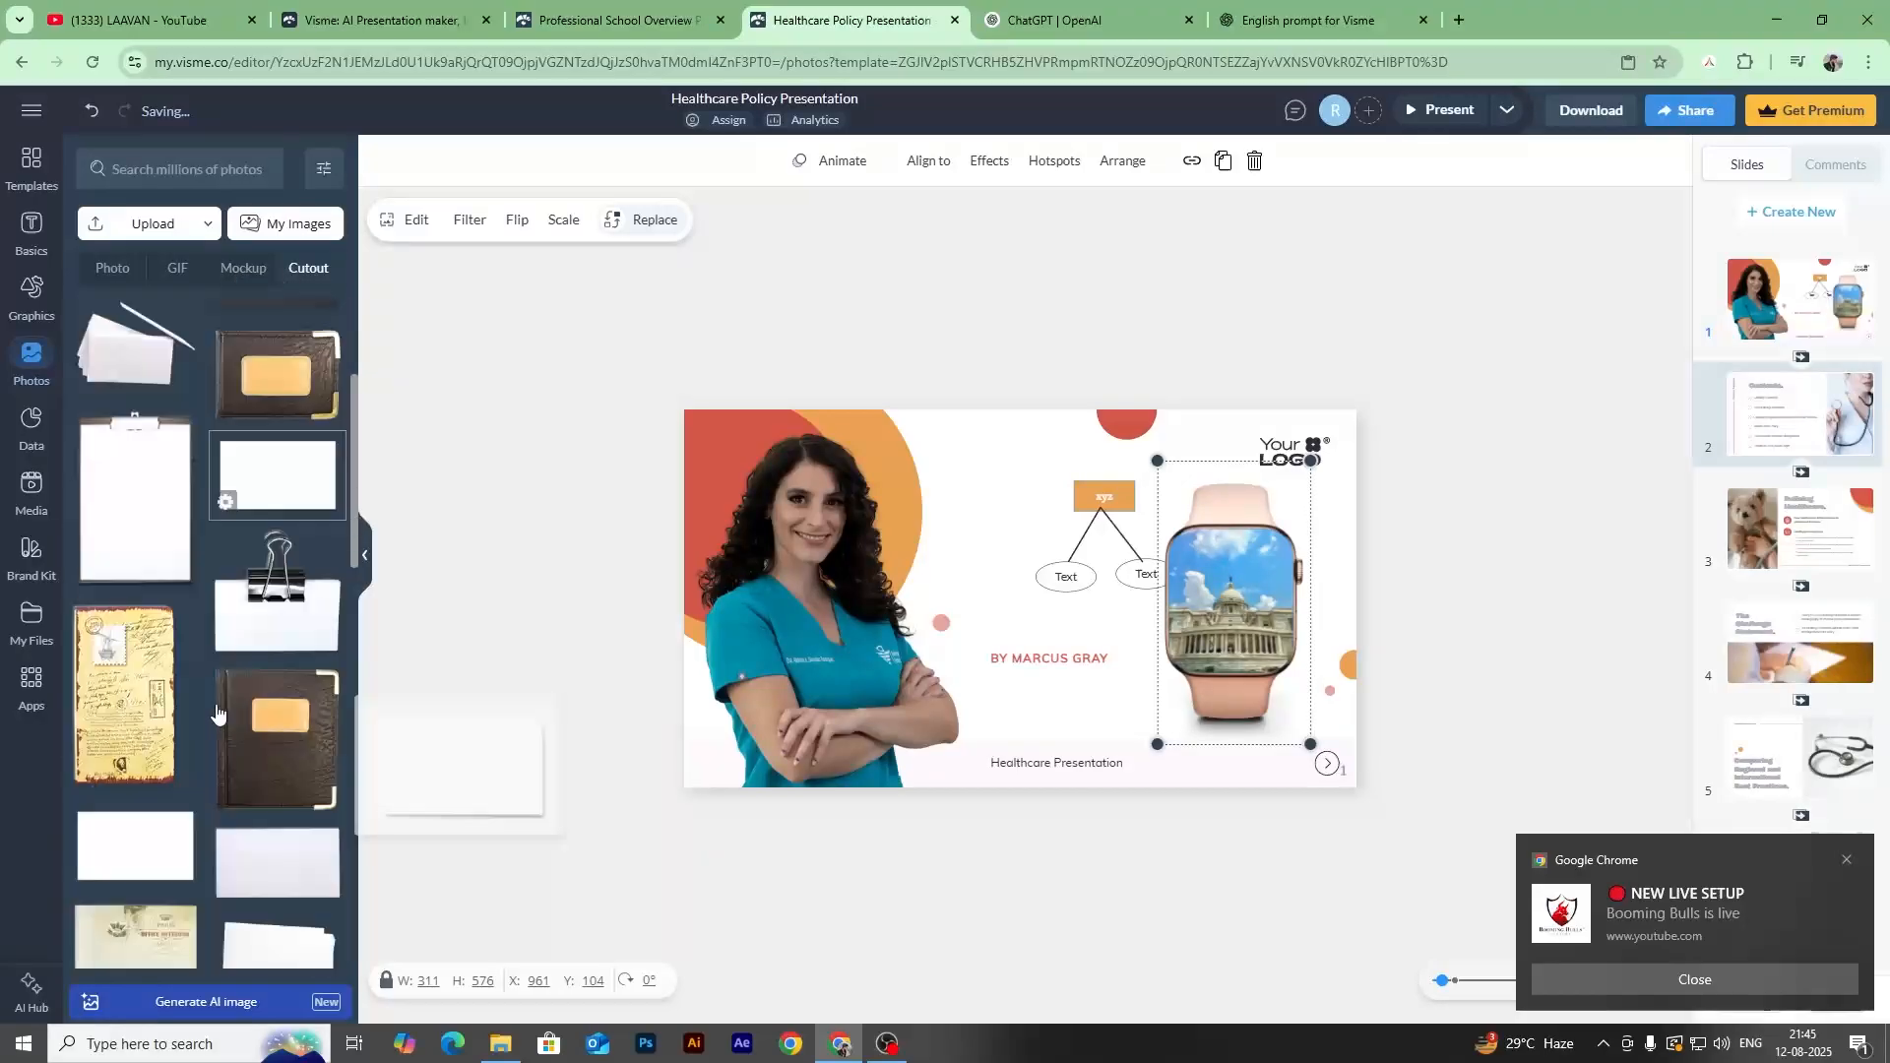
scroll(232, 679, down, 5)
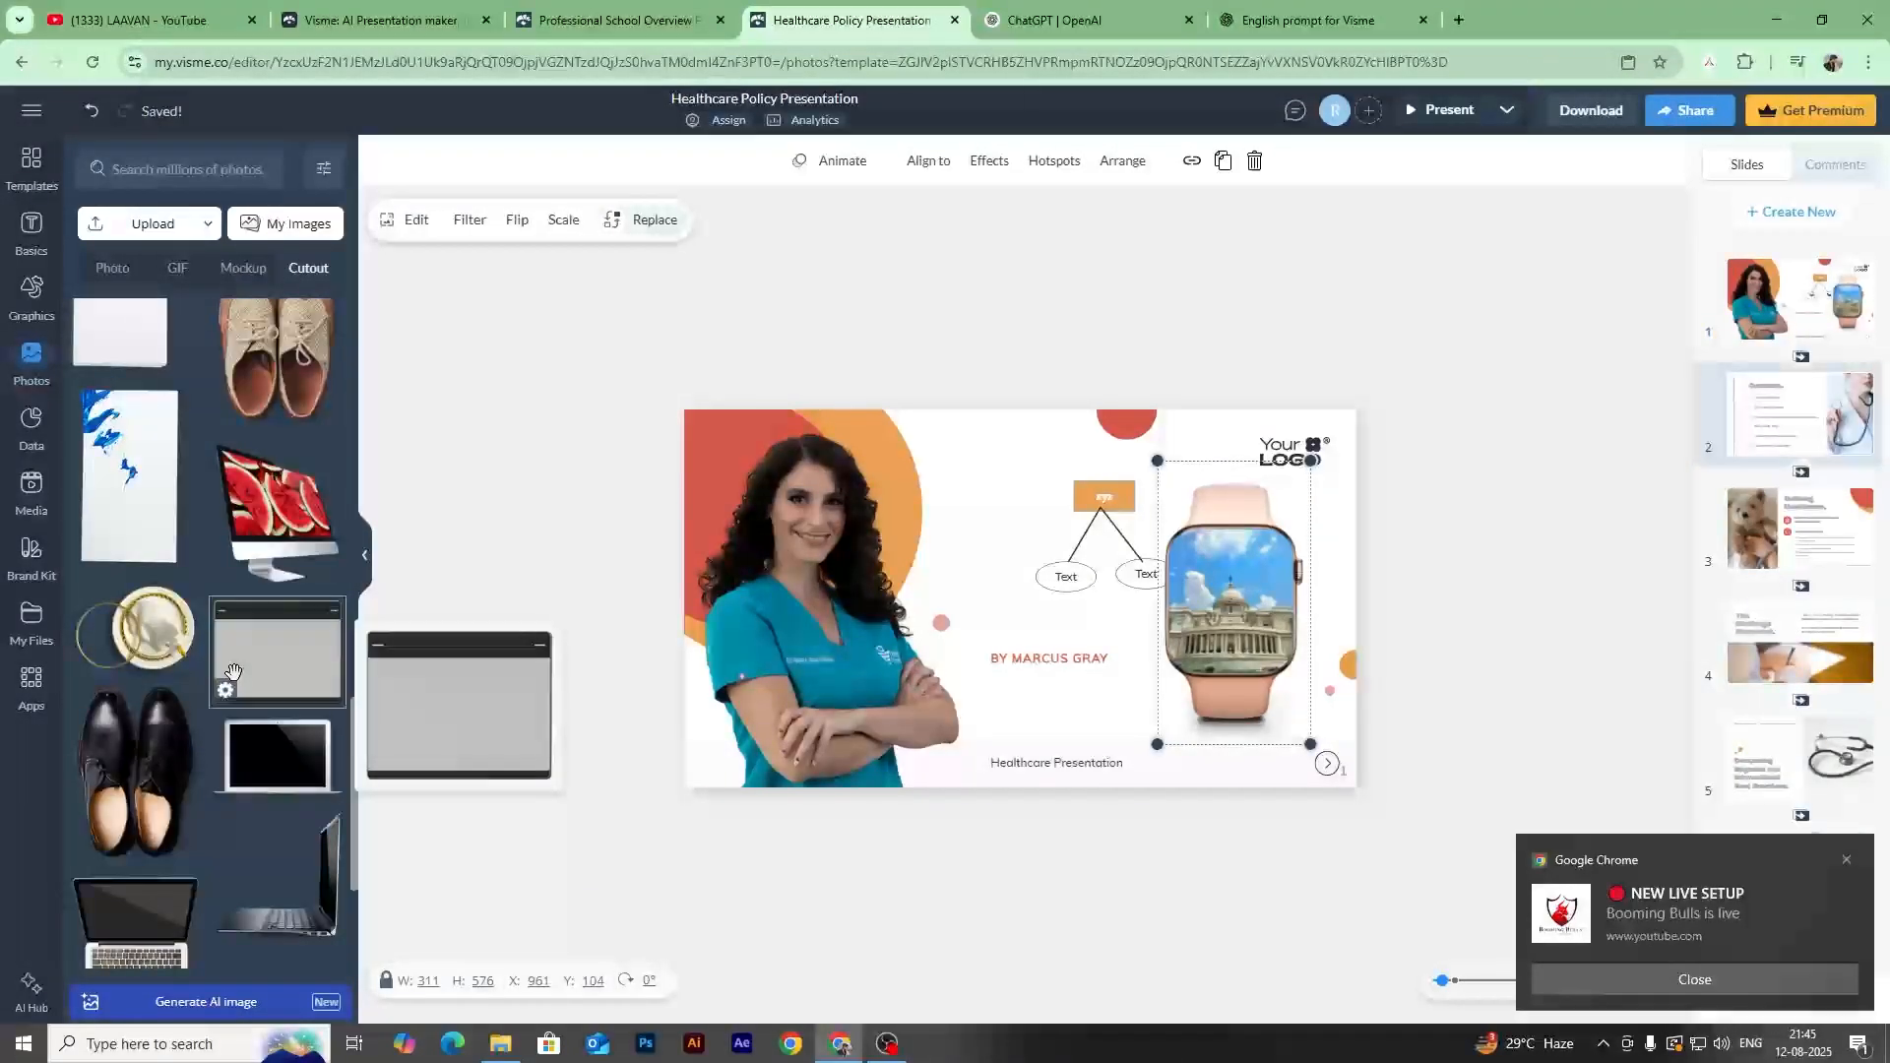
scroll(233, 640, up, 10)
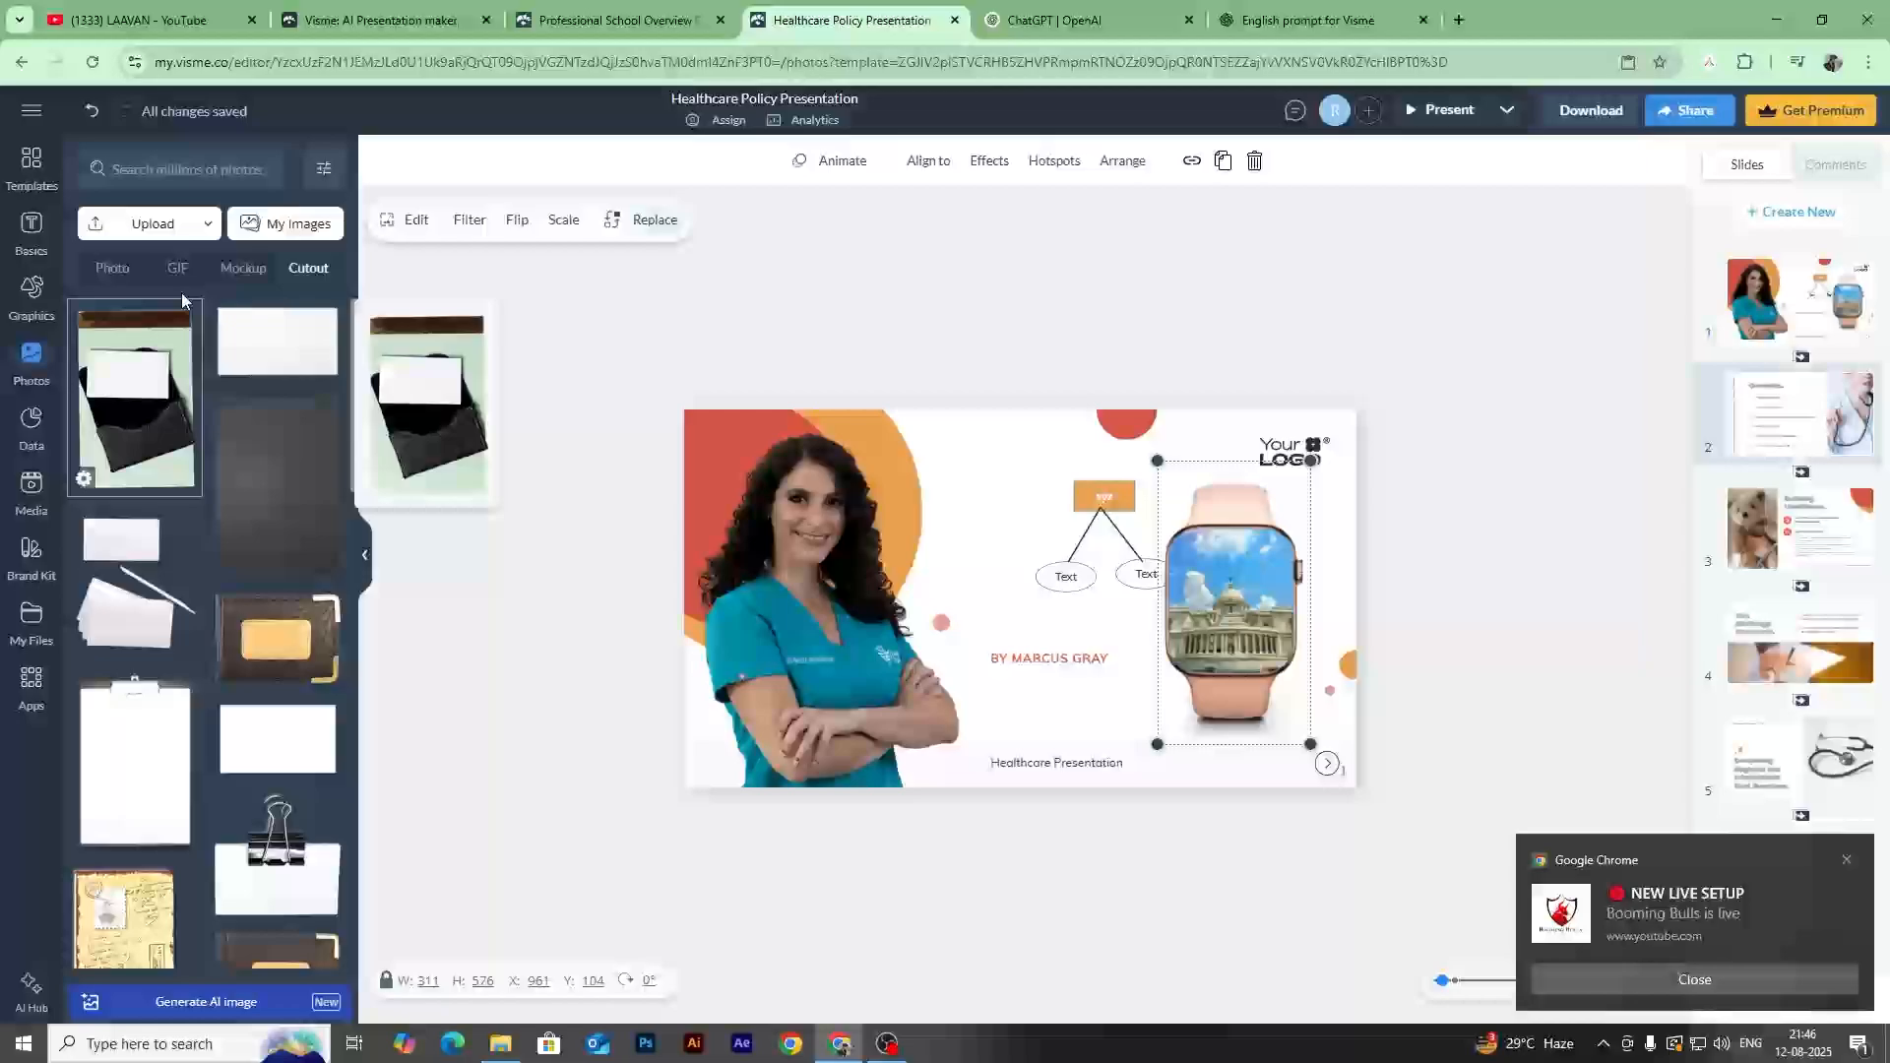
Check the uploaded images and look through the stock photo library.
click(112, 267)
click(142, 157)
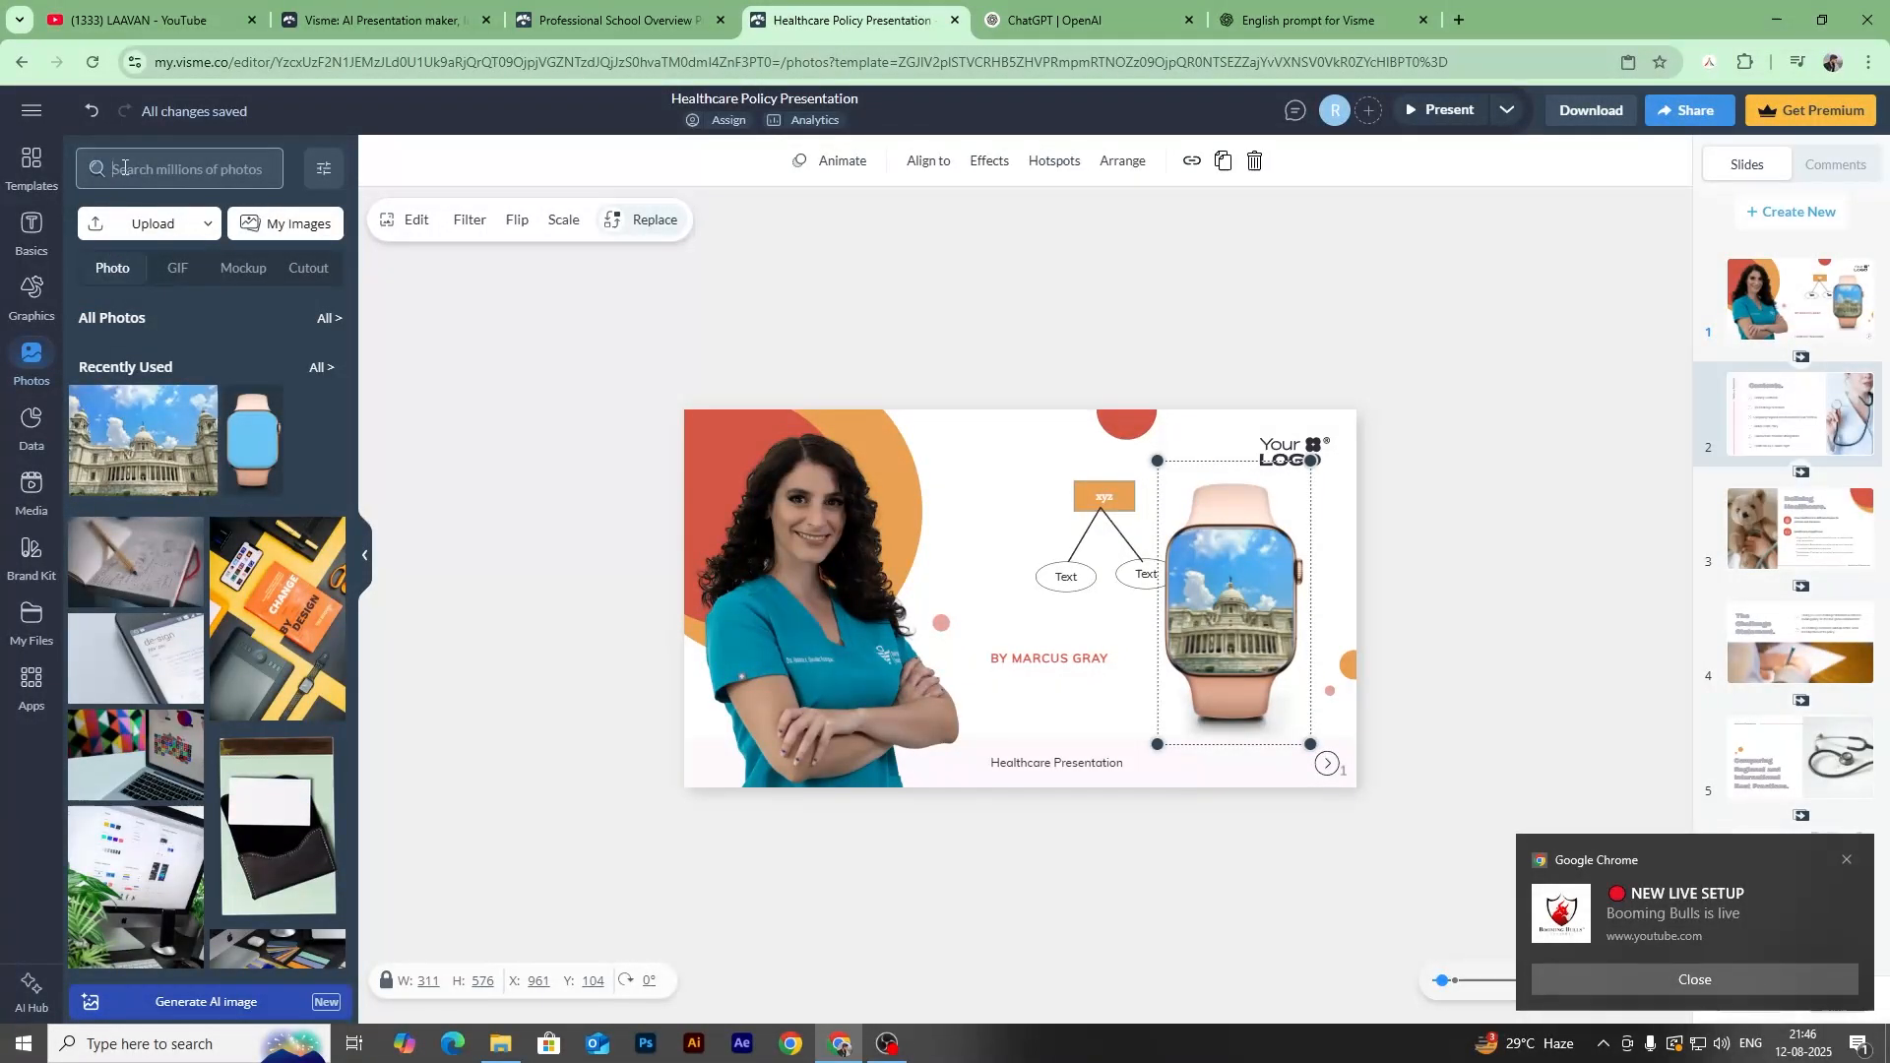
text(ai)
click(271, 224)
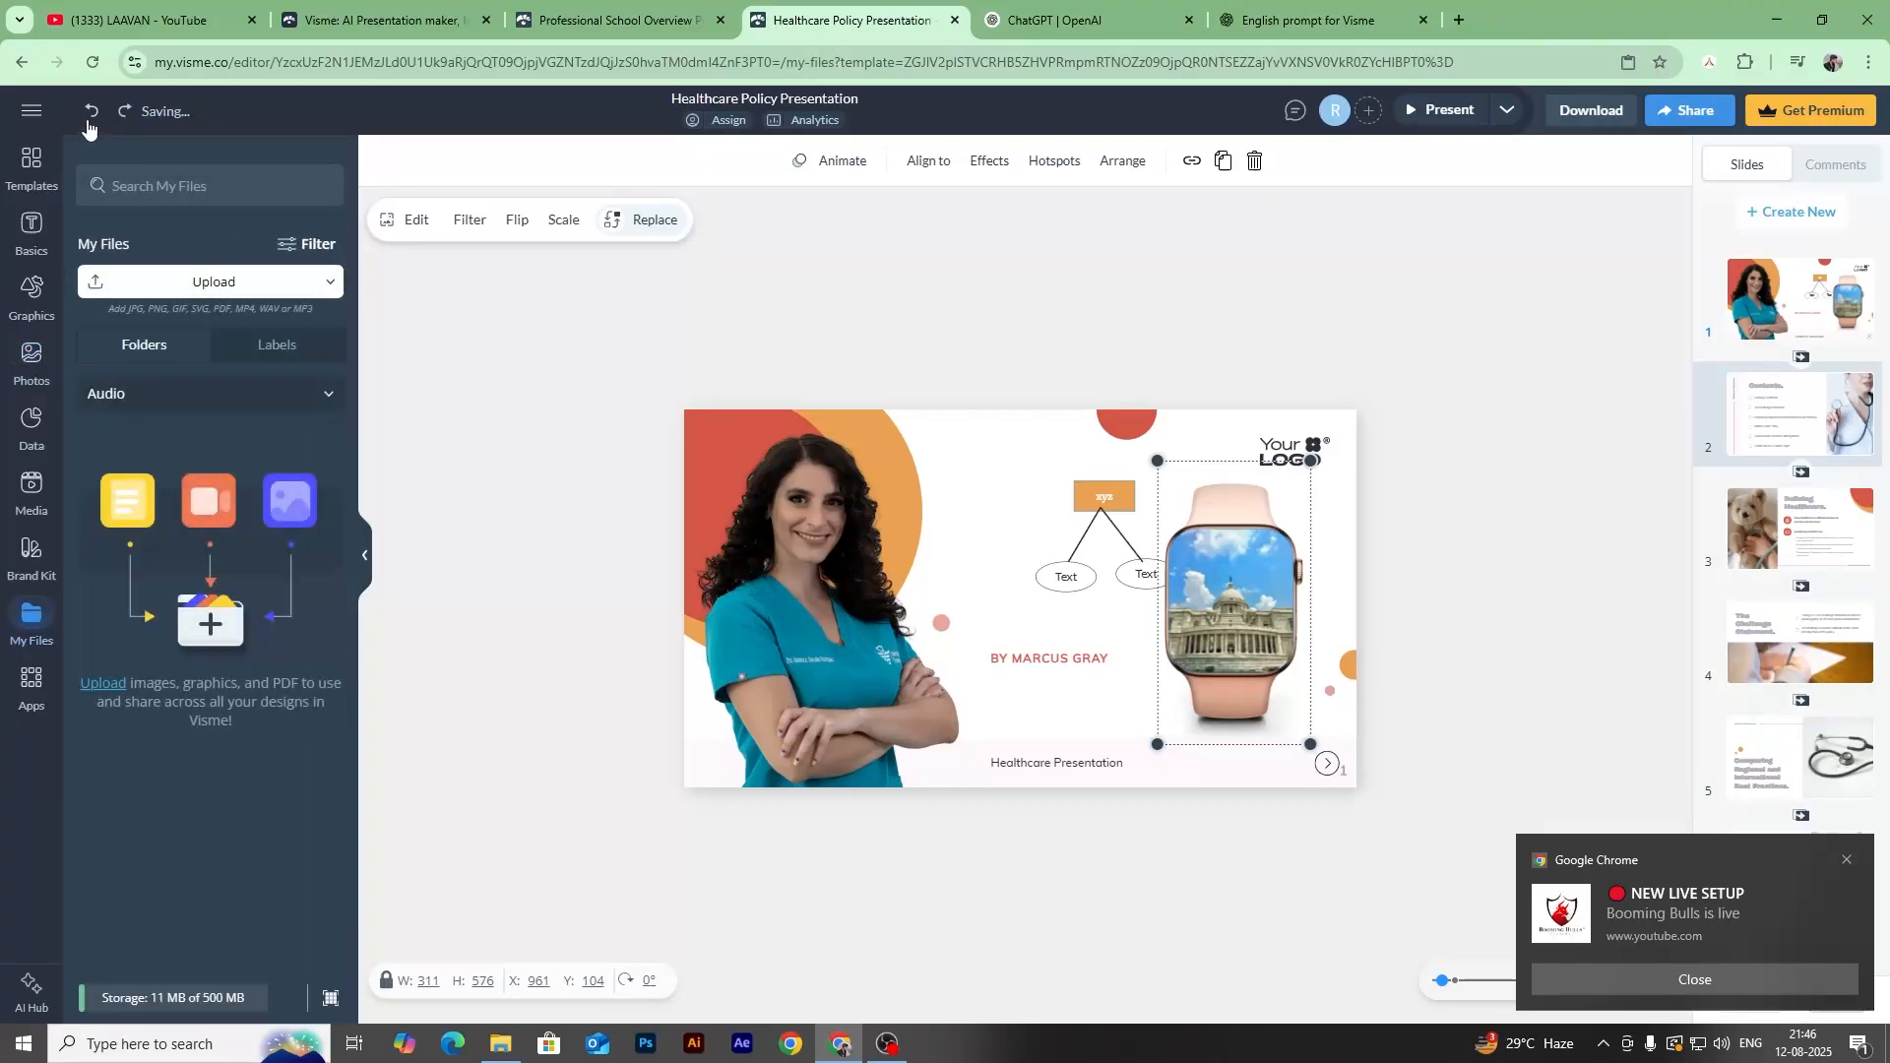
click(31, 366)
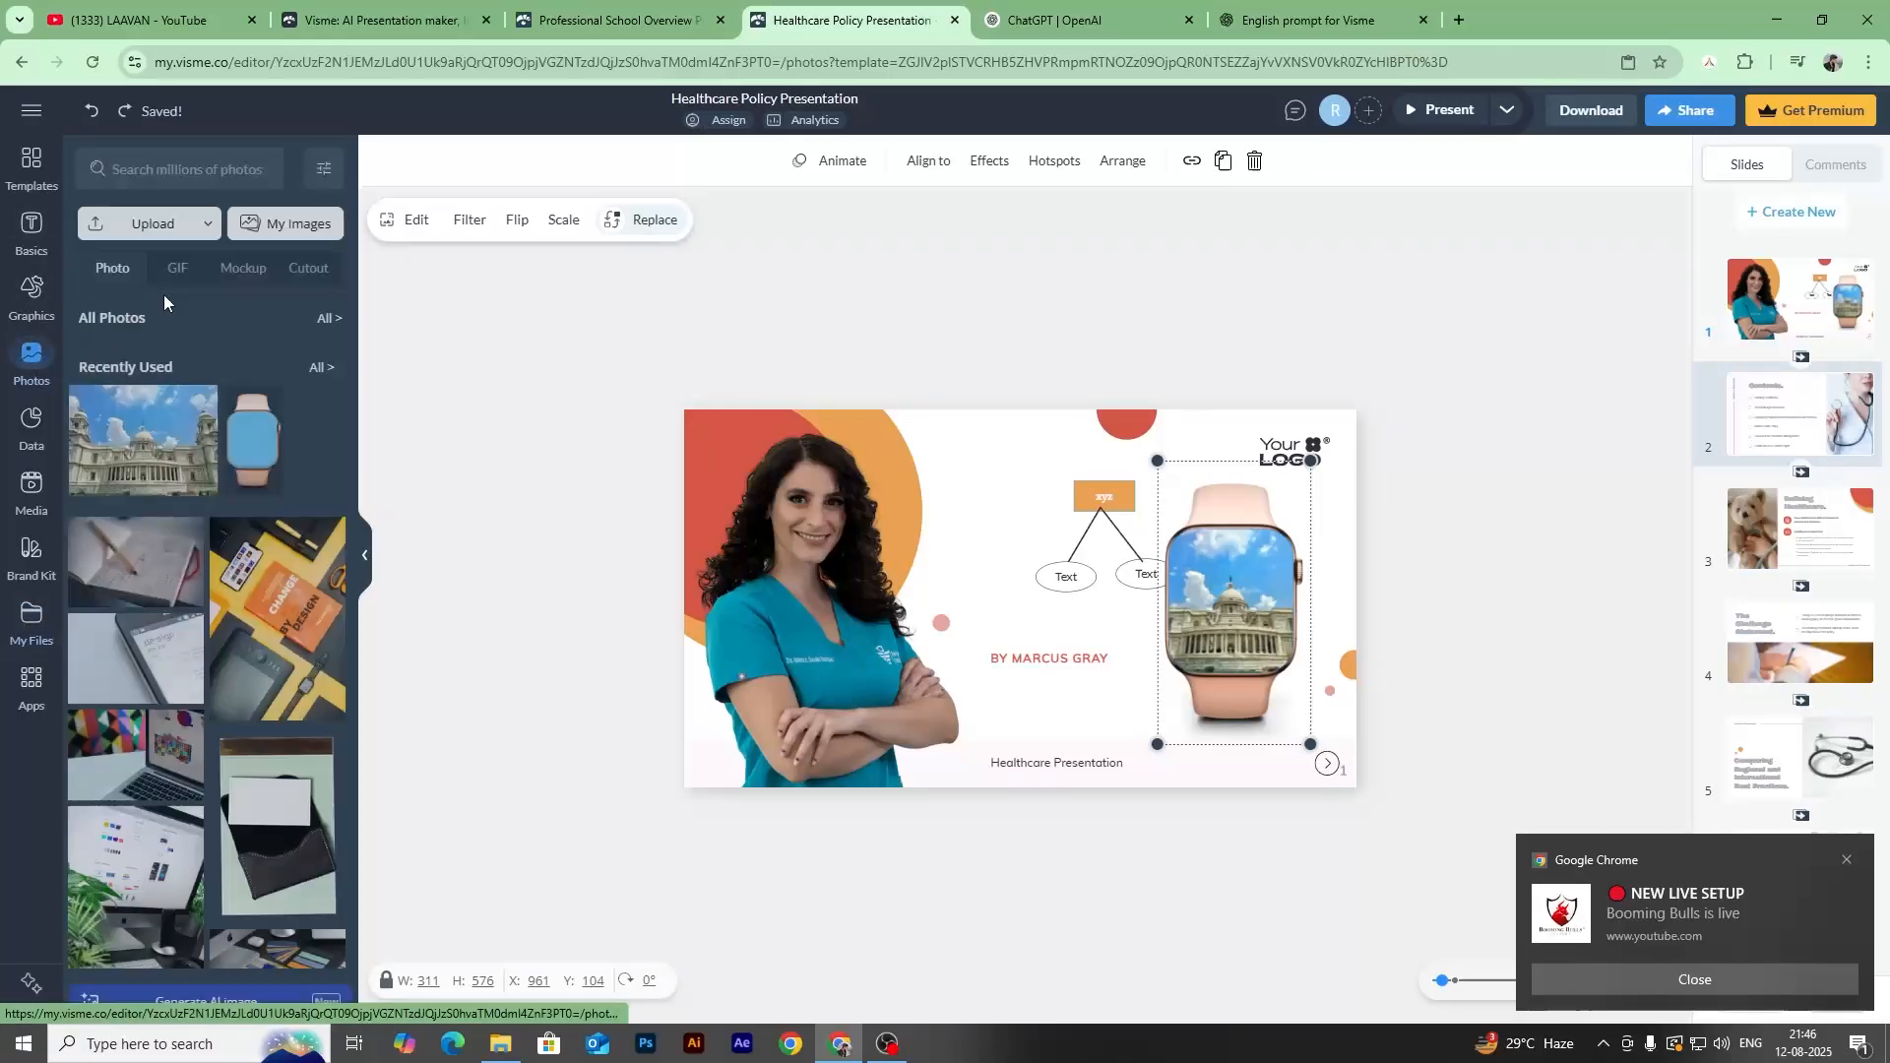
scroll(194, 493, down, 3)
scroll(196, 472, down, 10)
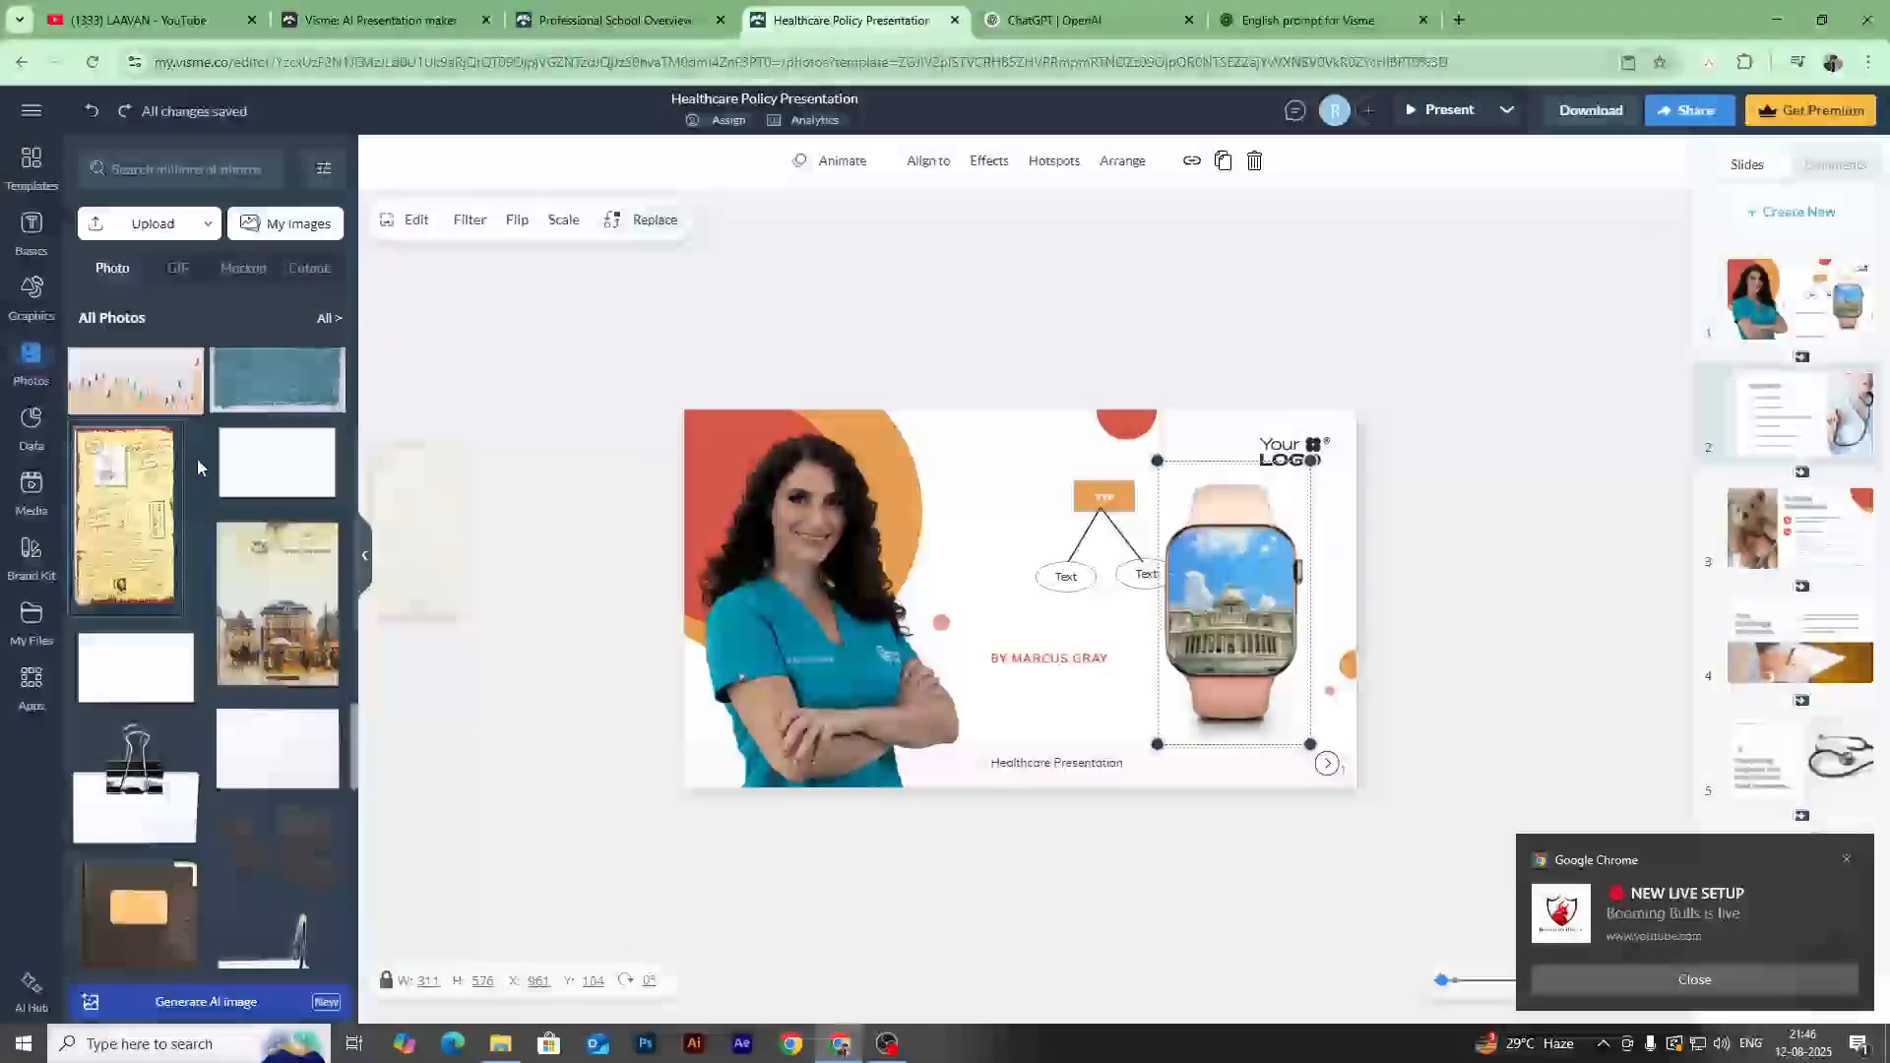
scroll(197, 442, down, 3)
Search the photo library for "ai techno" and examine the matching images.
click(215, 175)
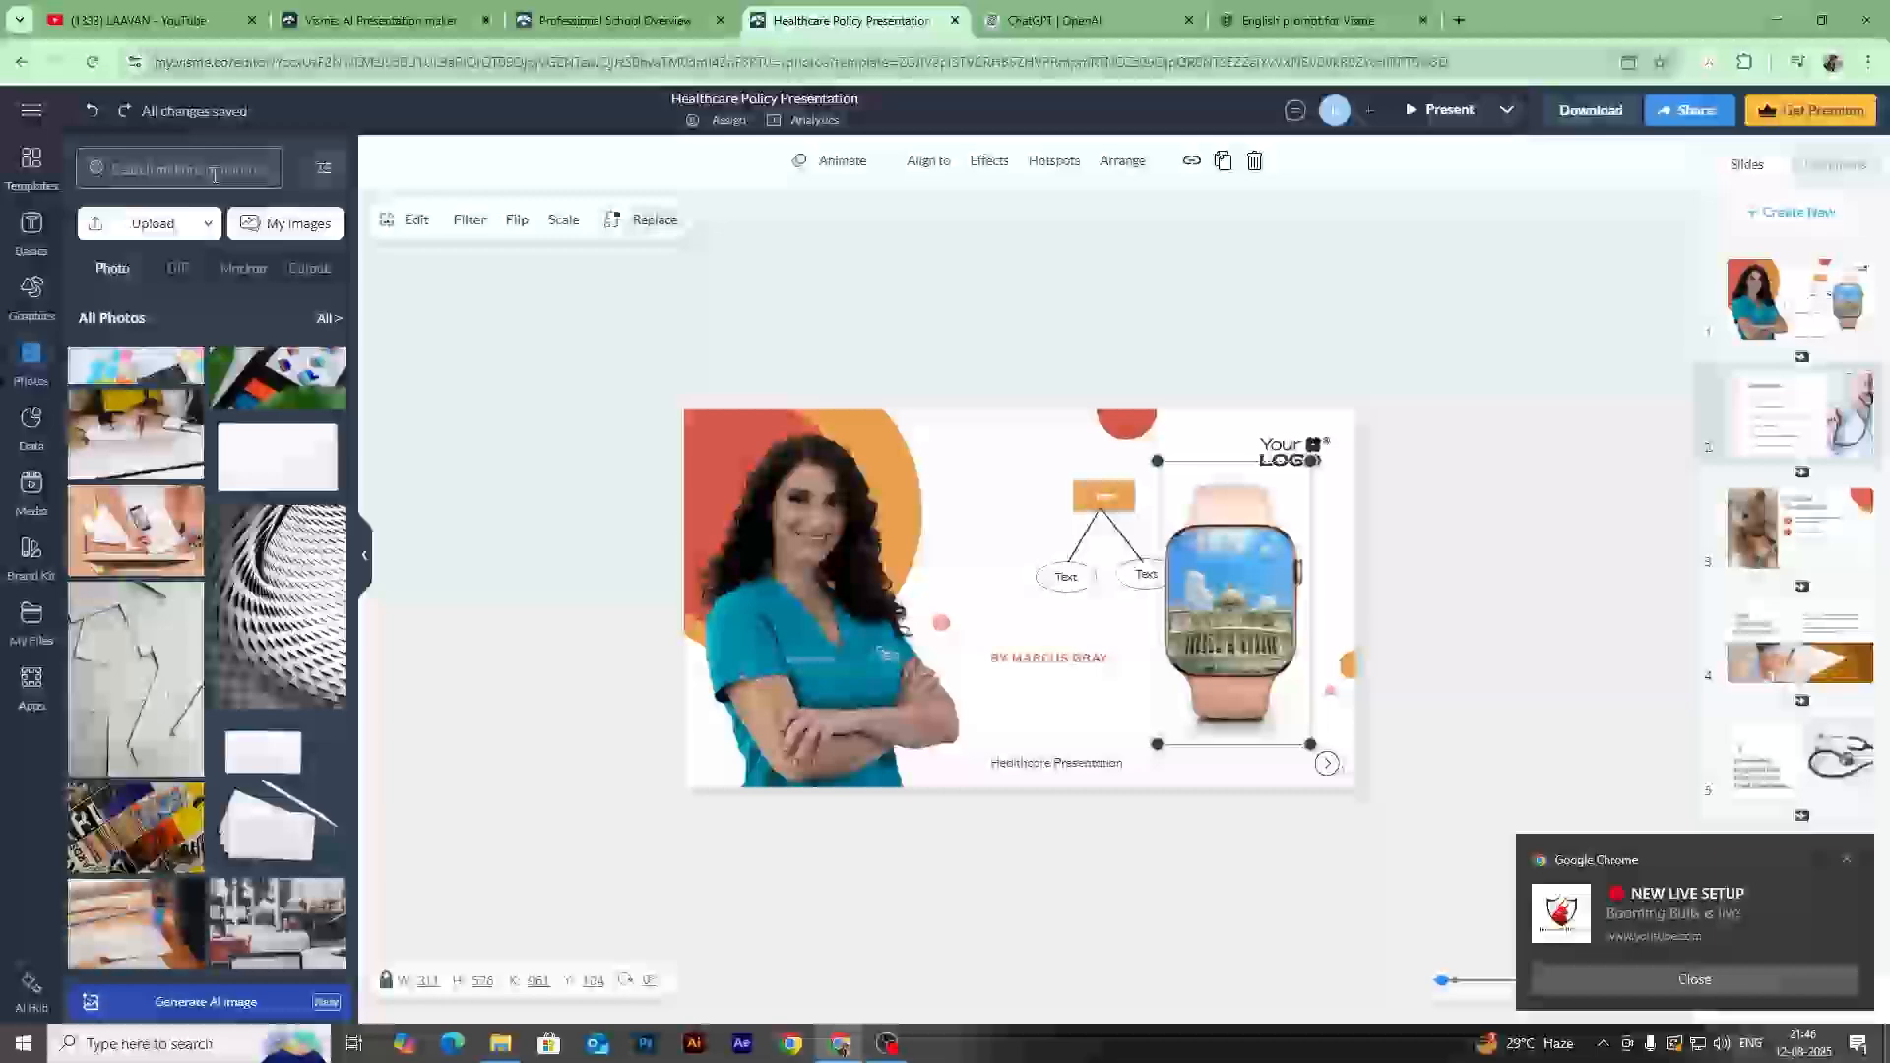
text(ai)
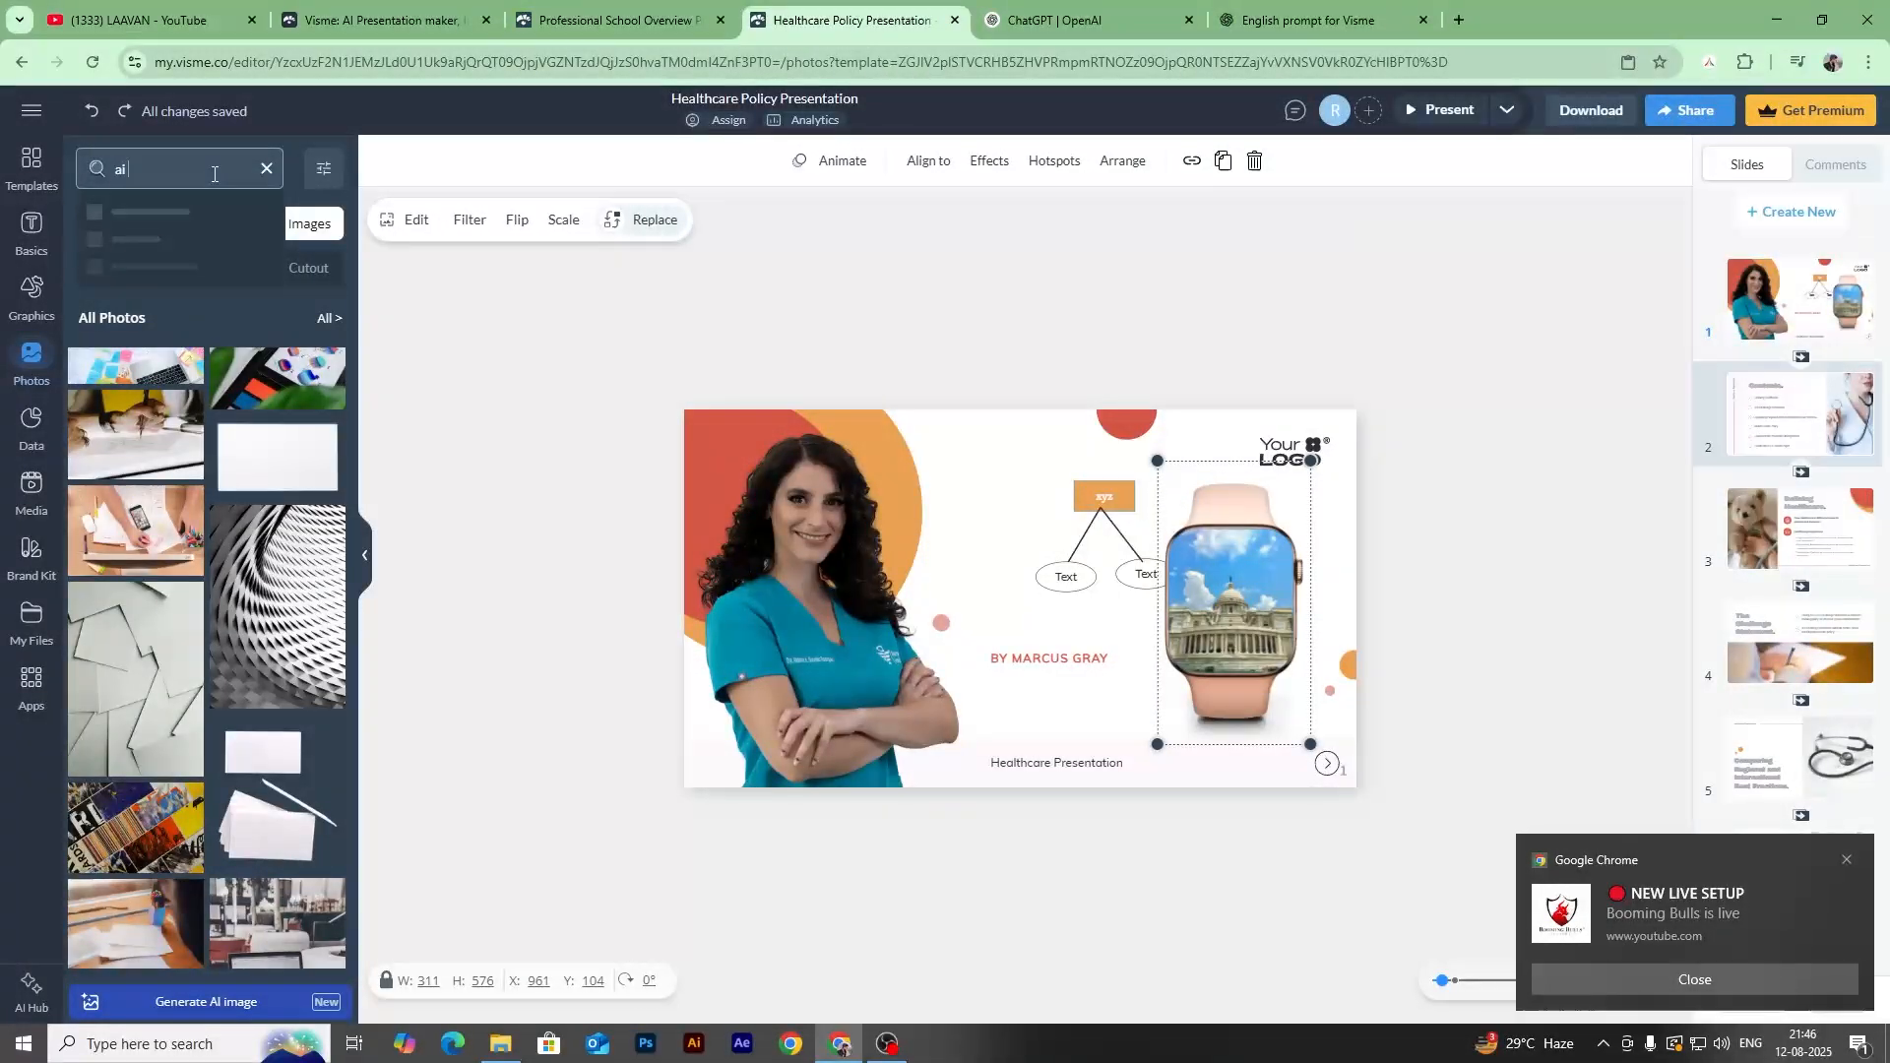
text( tec)
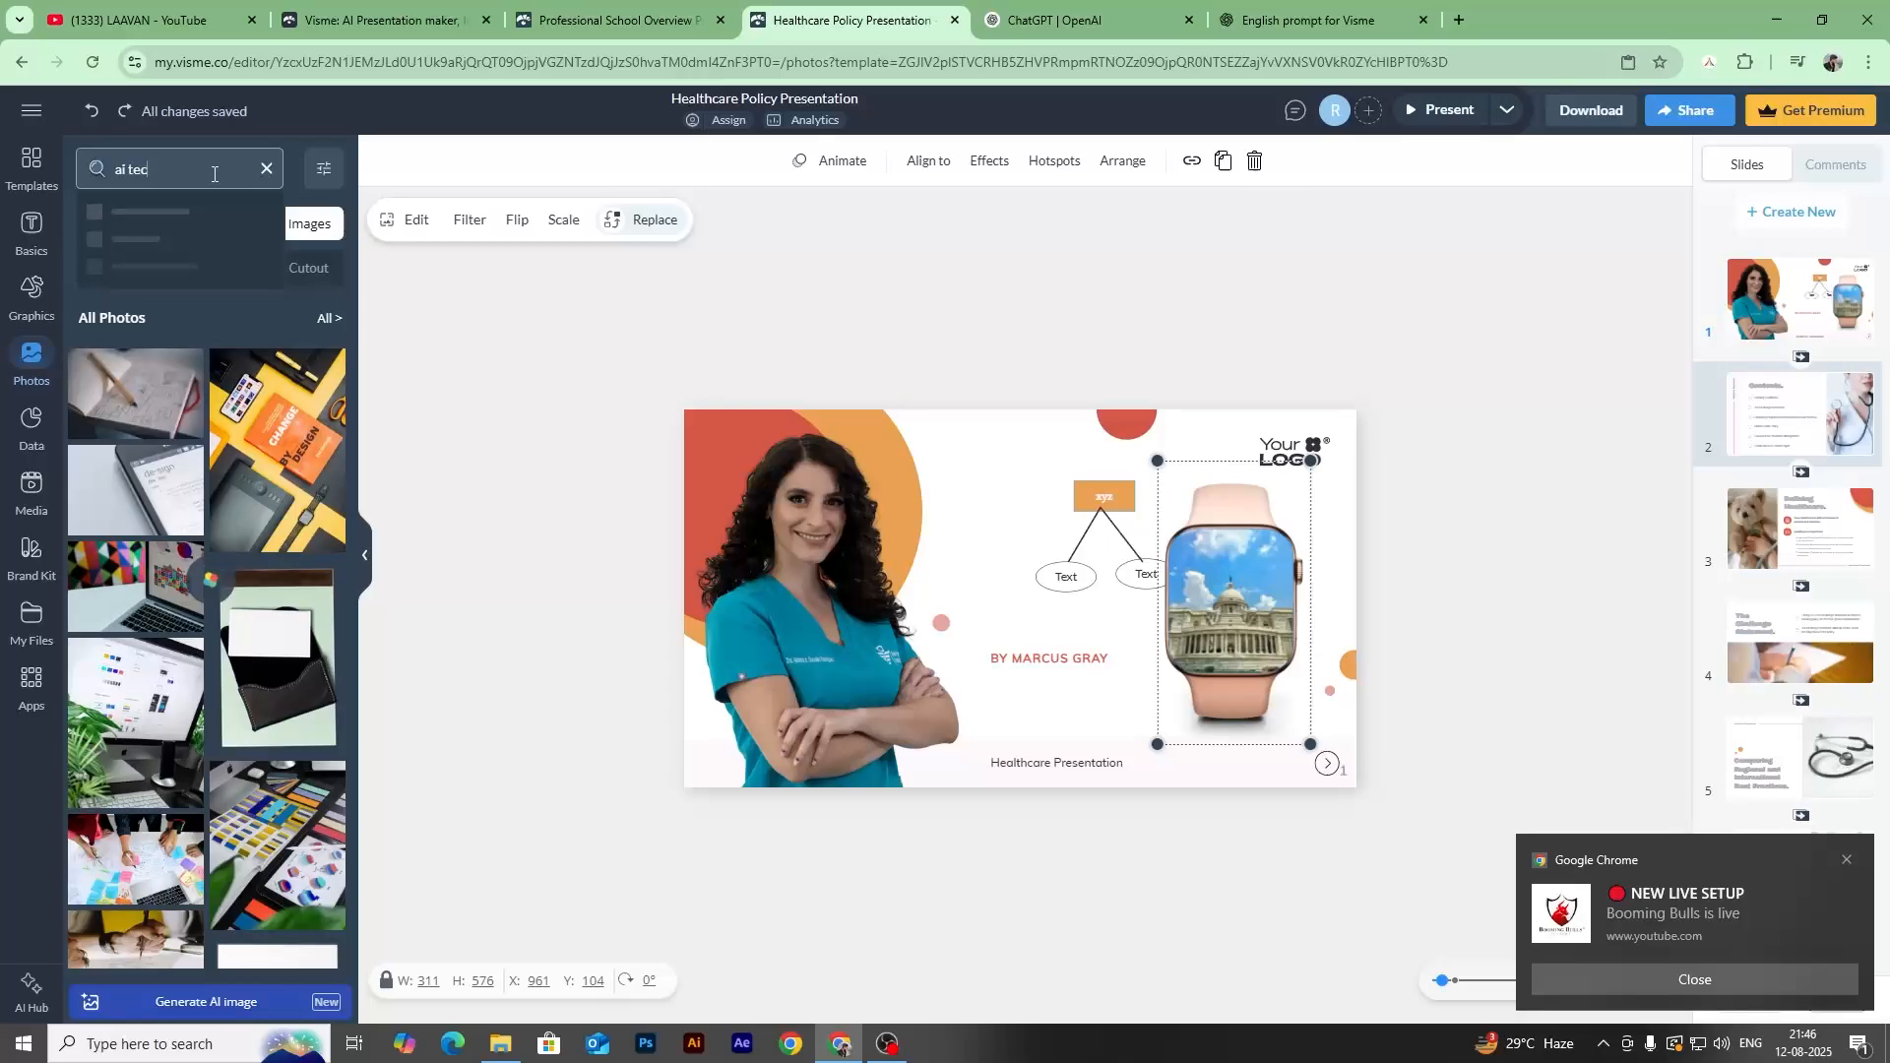
text(hno)
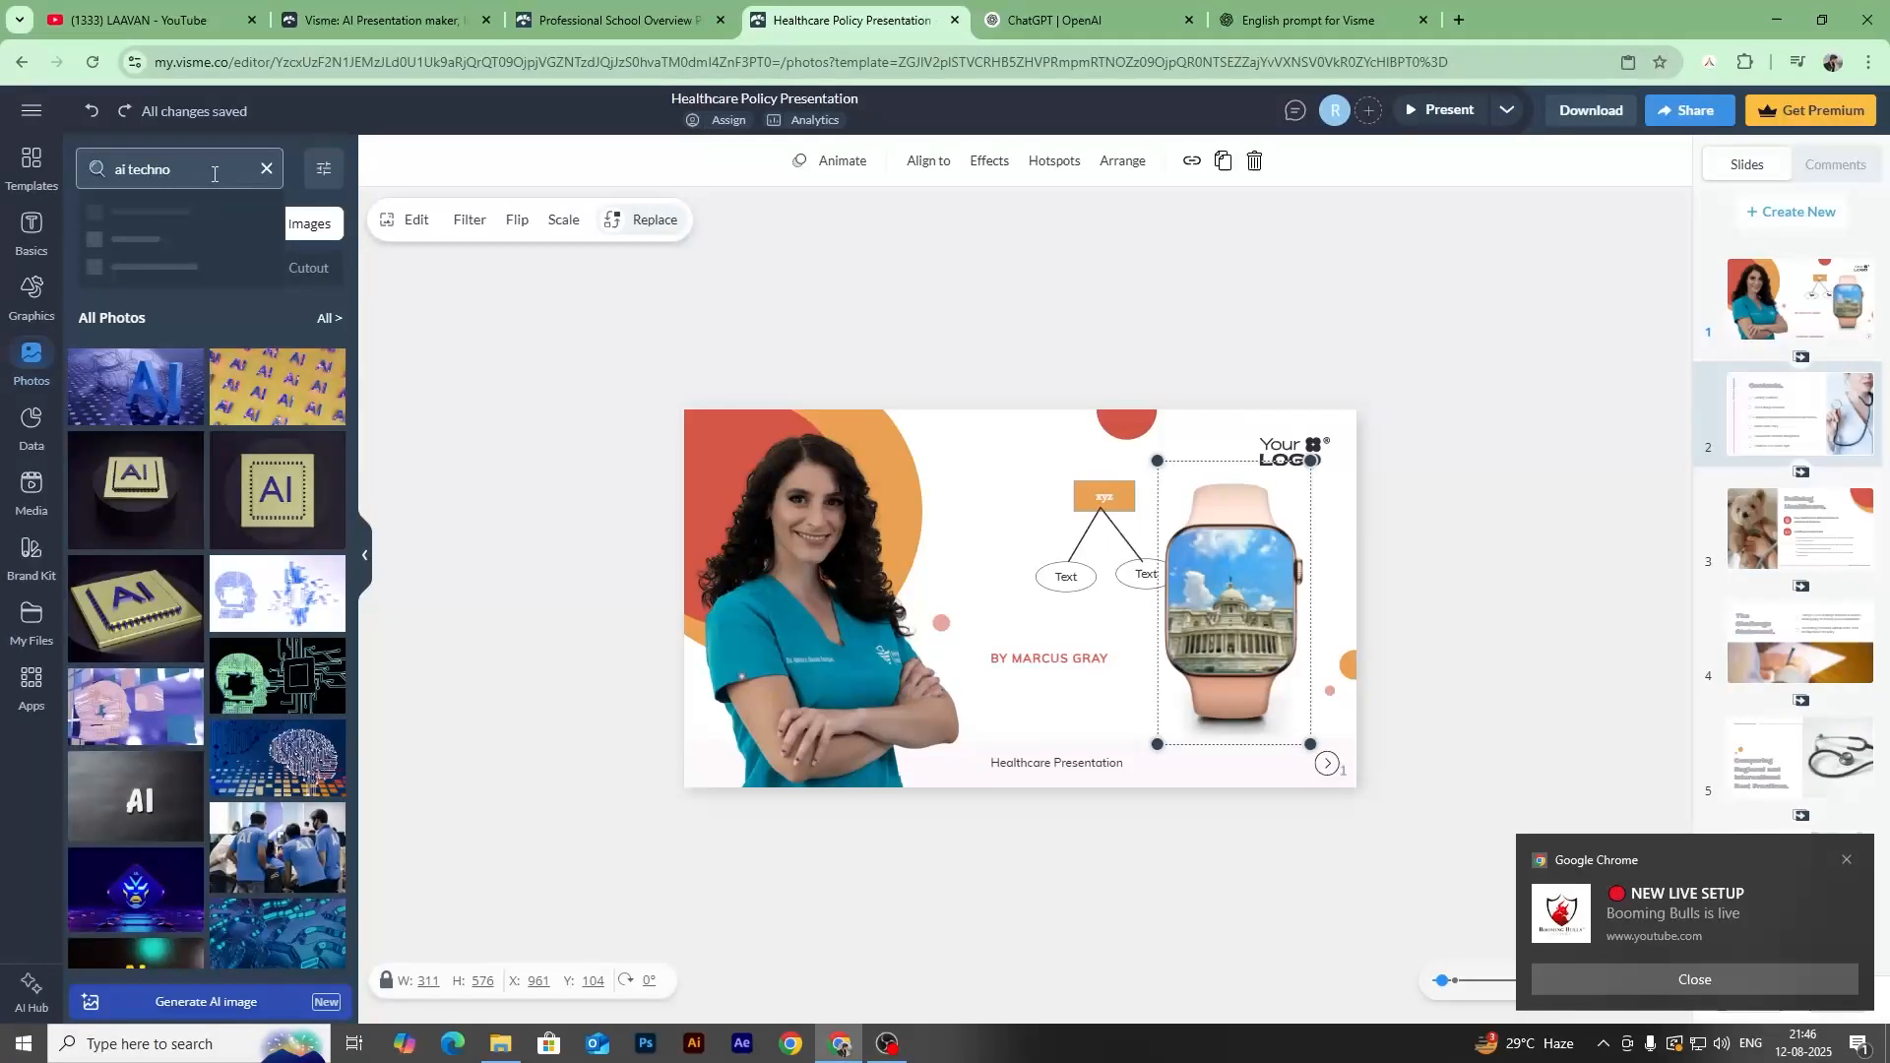
scroll(165, 392, down, 4)
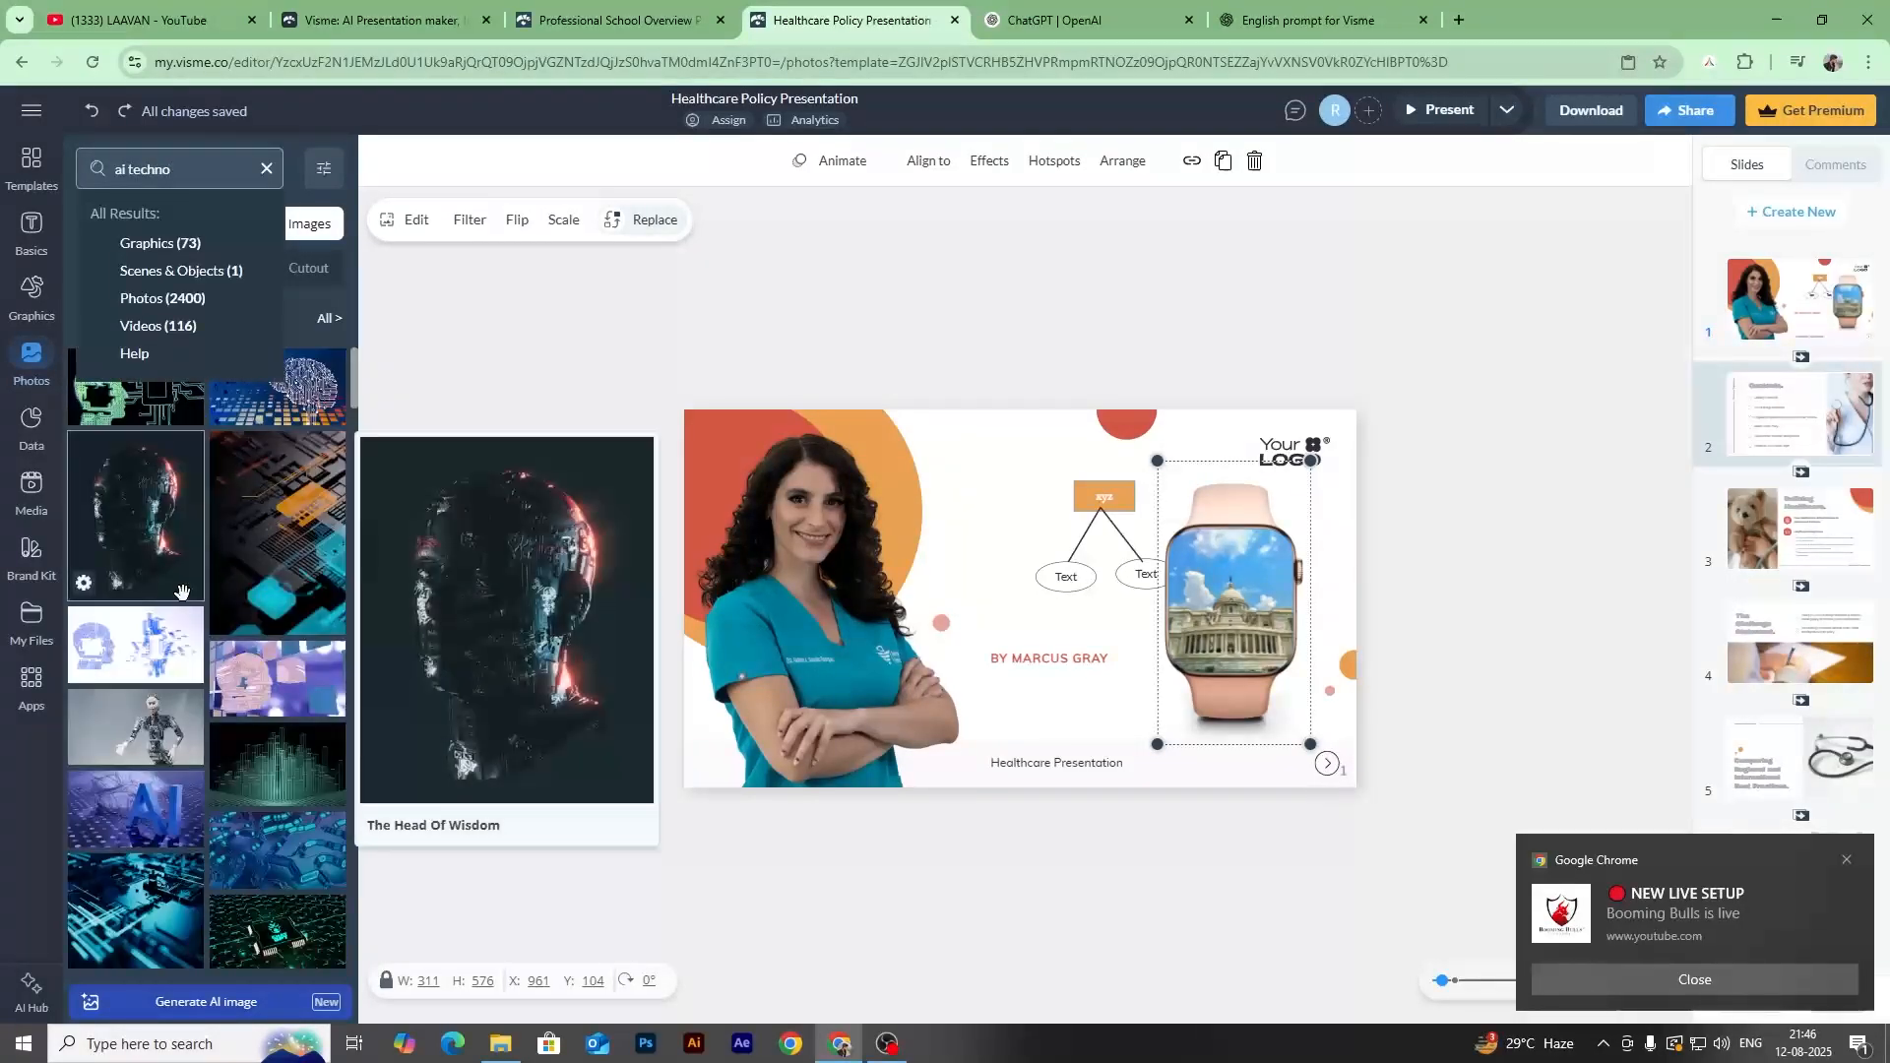
mouse_move(263, 558)
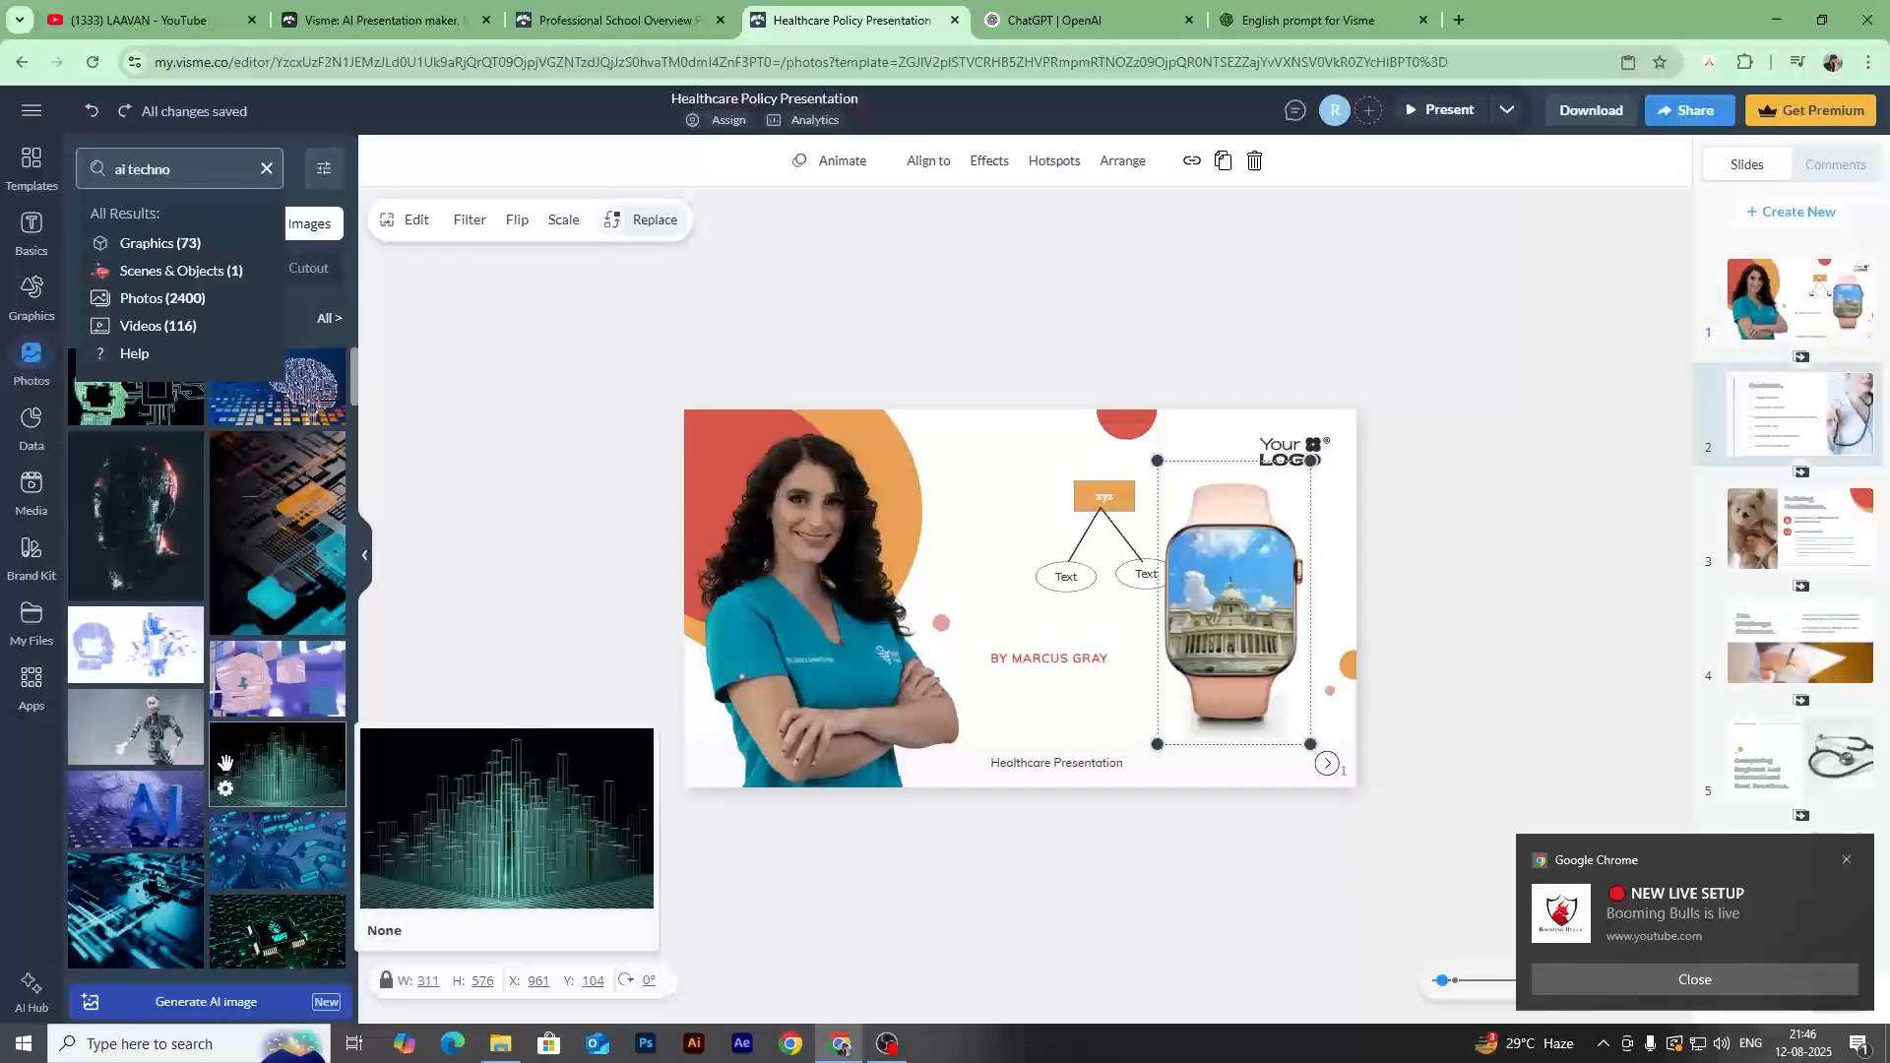
scroll(230, 746, down, 5)
scroll(231, 745, up, 4)
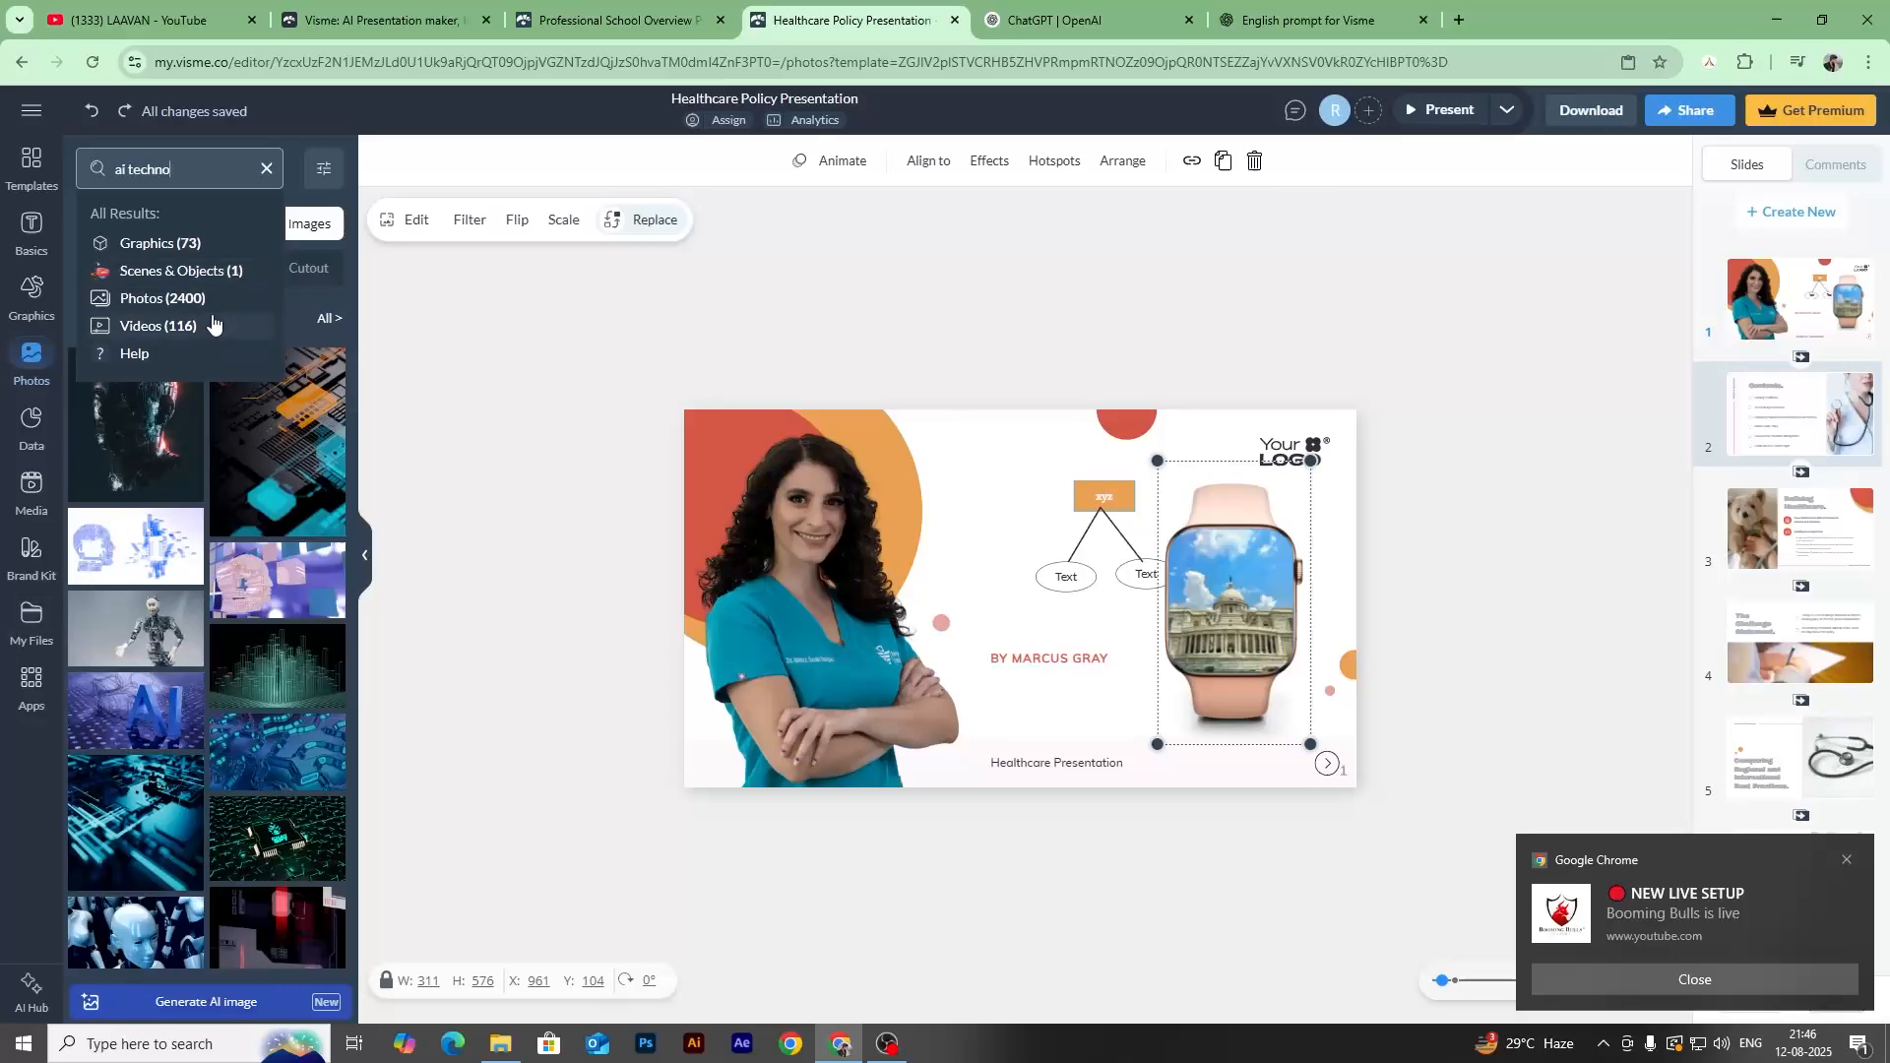
Look through the graphics categories, covering basic, 3D and virtual, and illustrative assets.
click(13, 298)
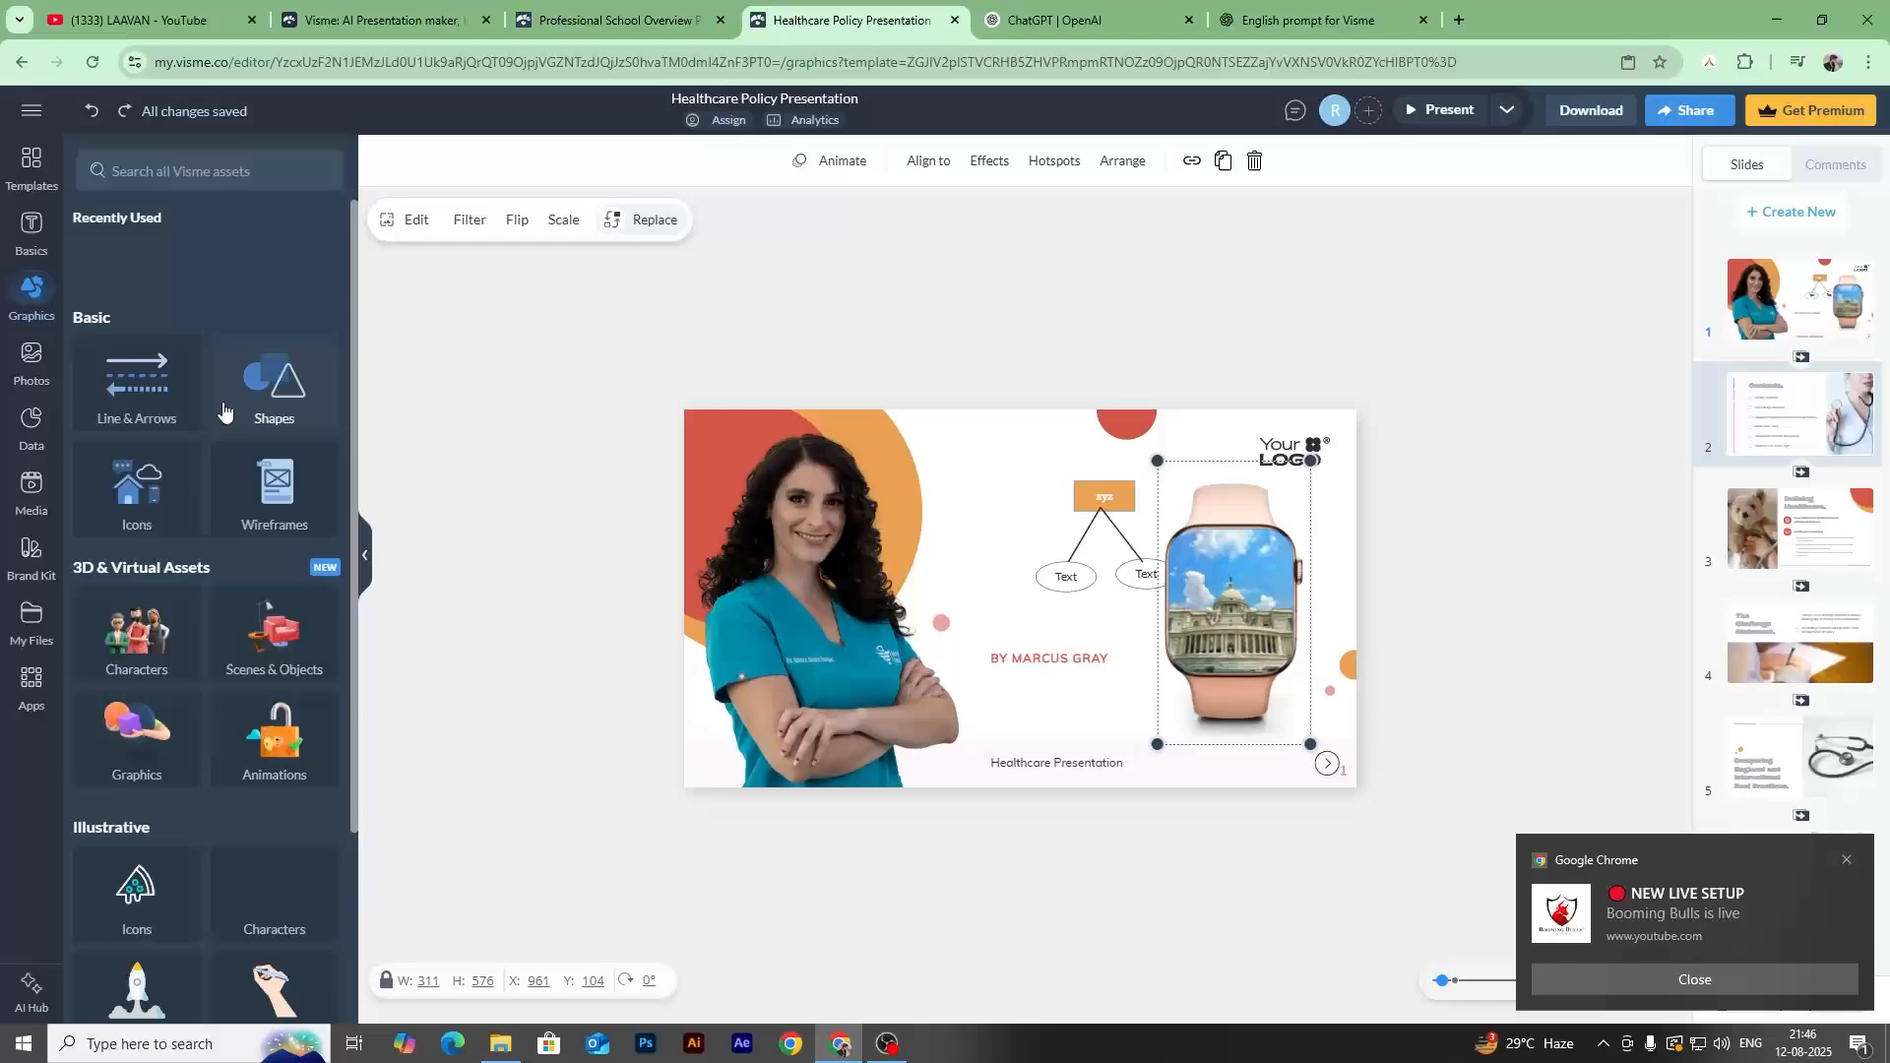
scroll(233, 435, down, 1)
scroll(233, 433, down, 2)
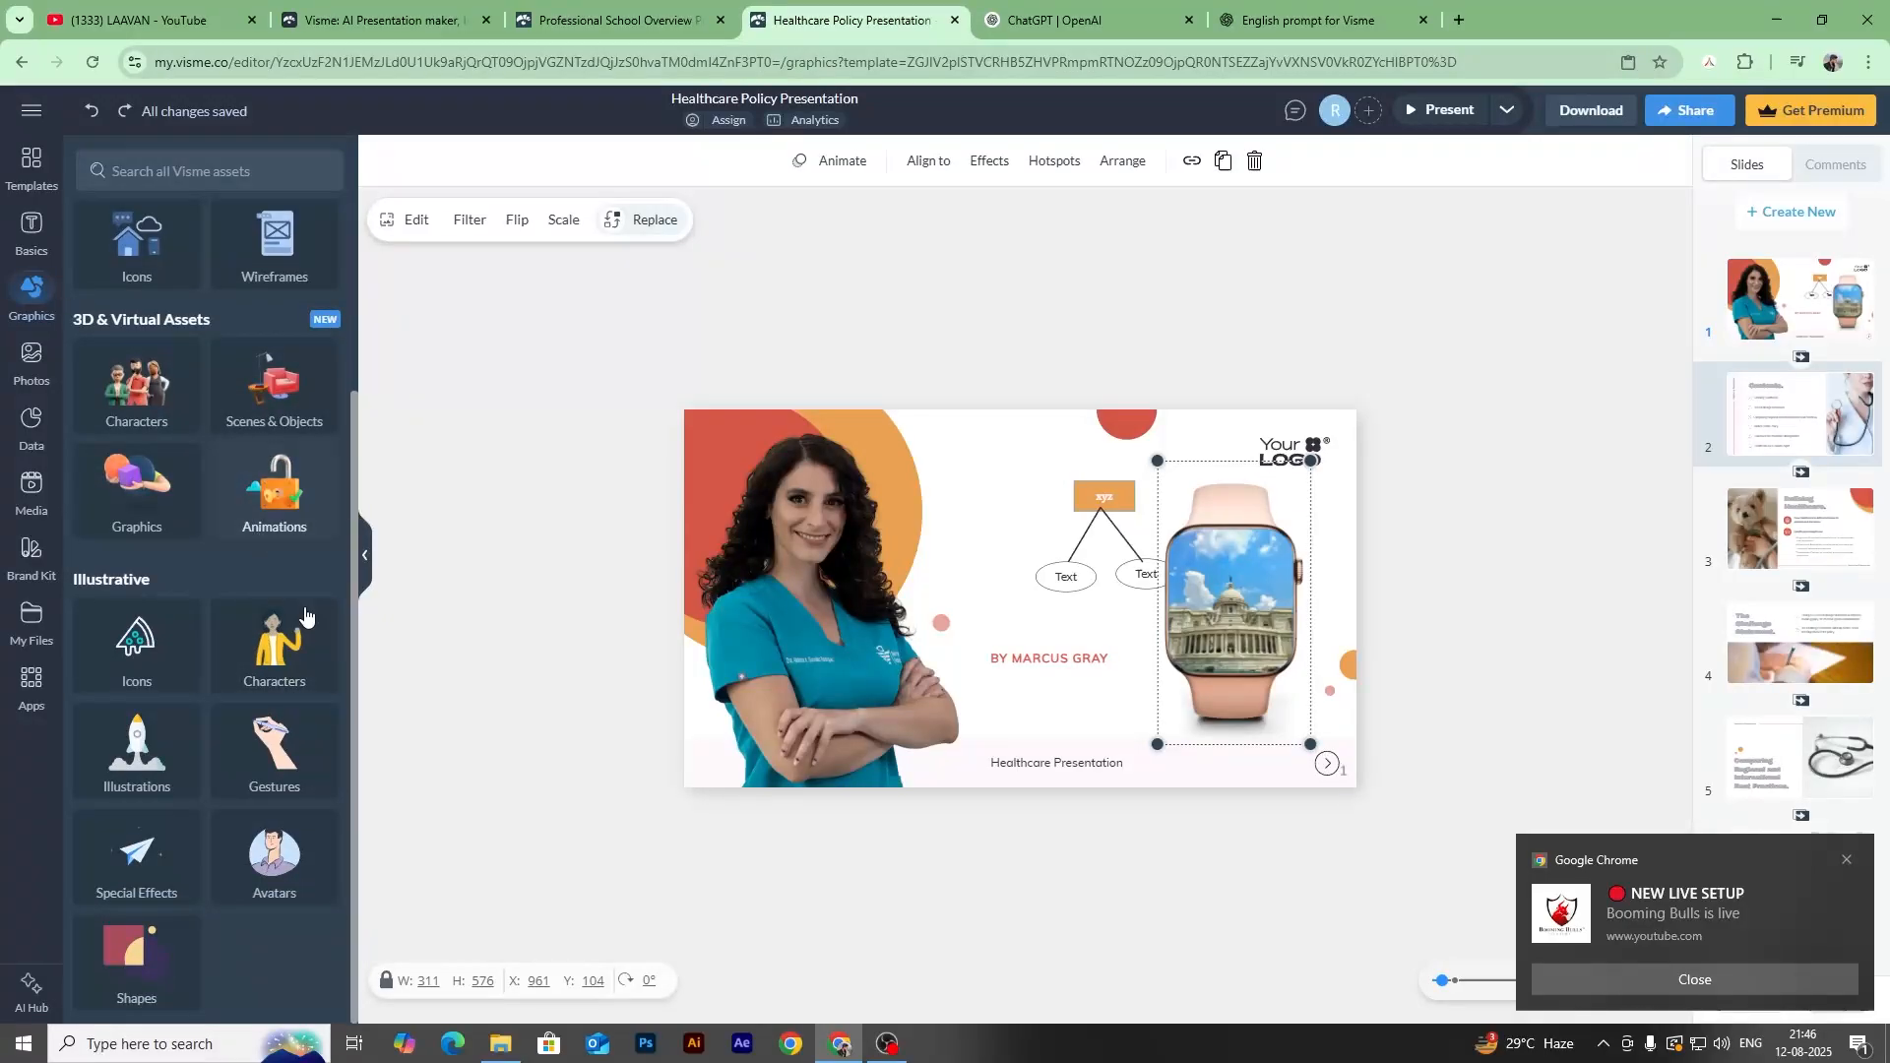
scroll(246, 551, up, 3)
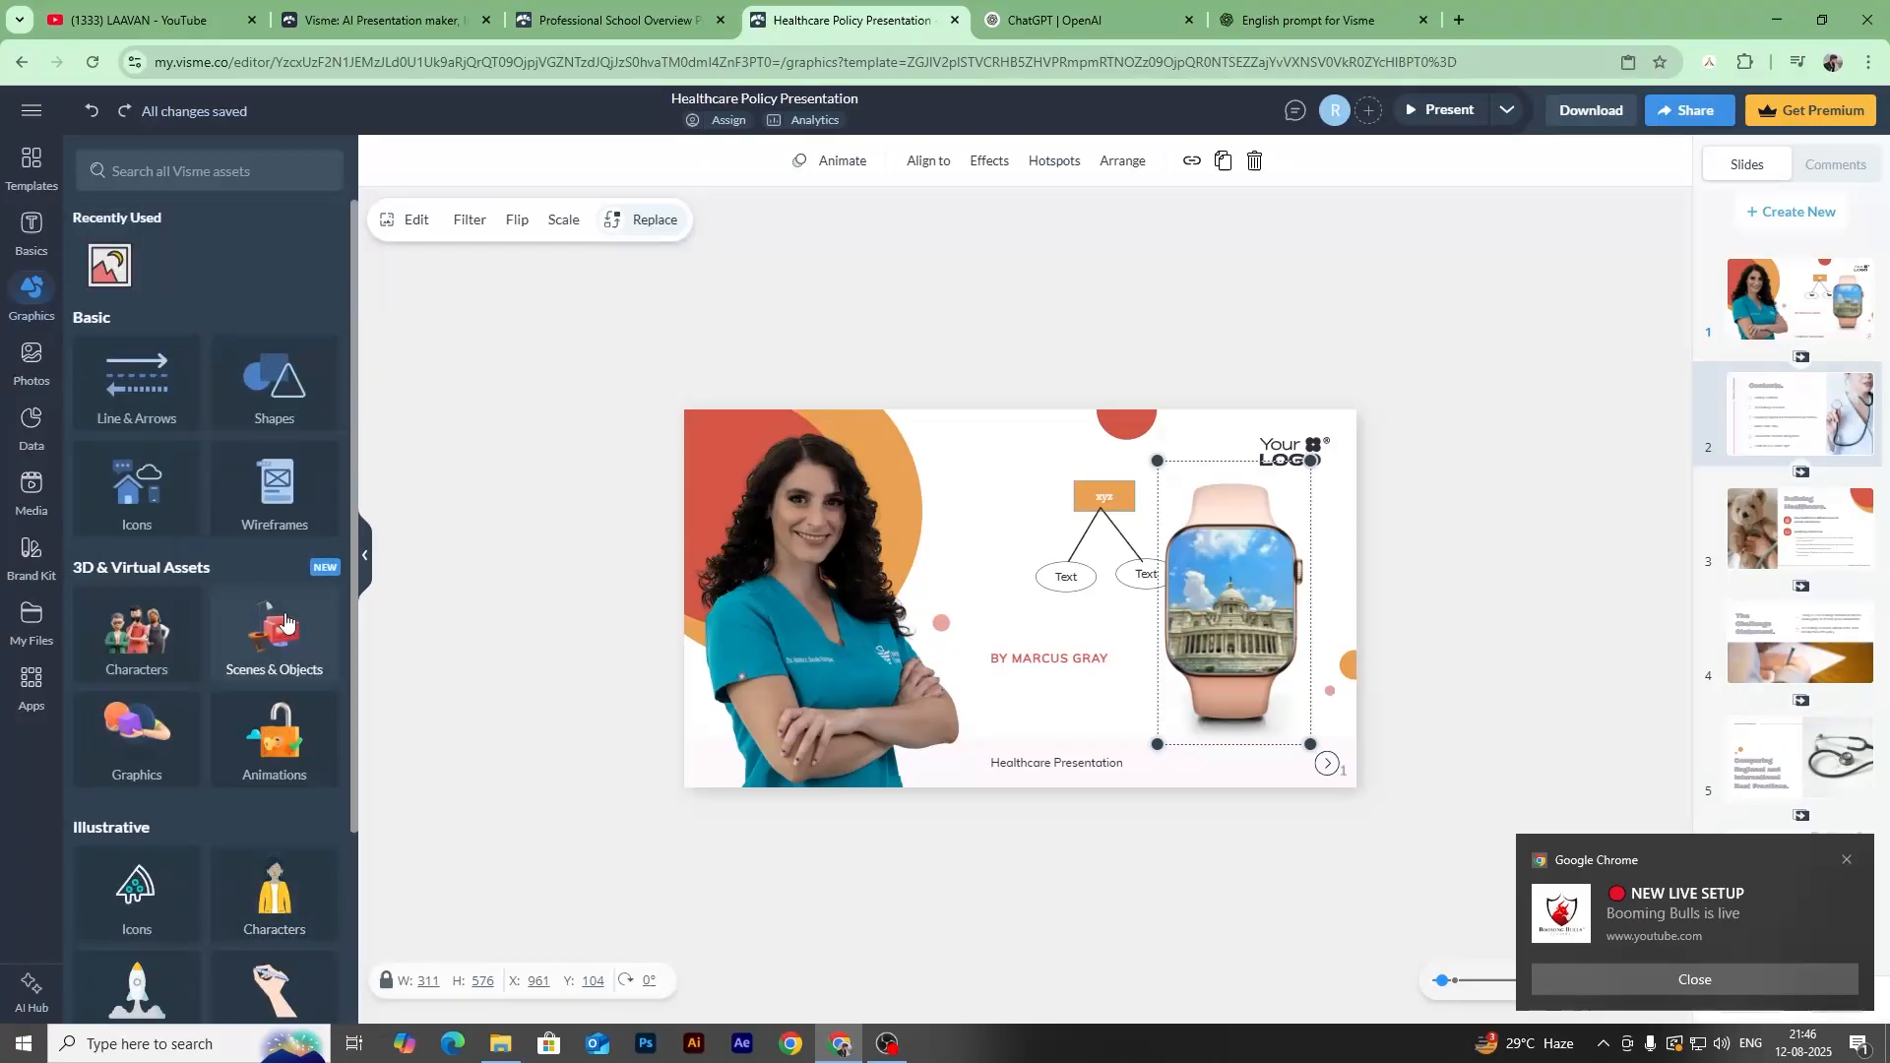